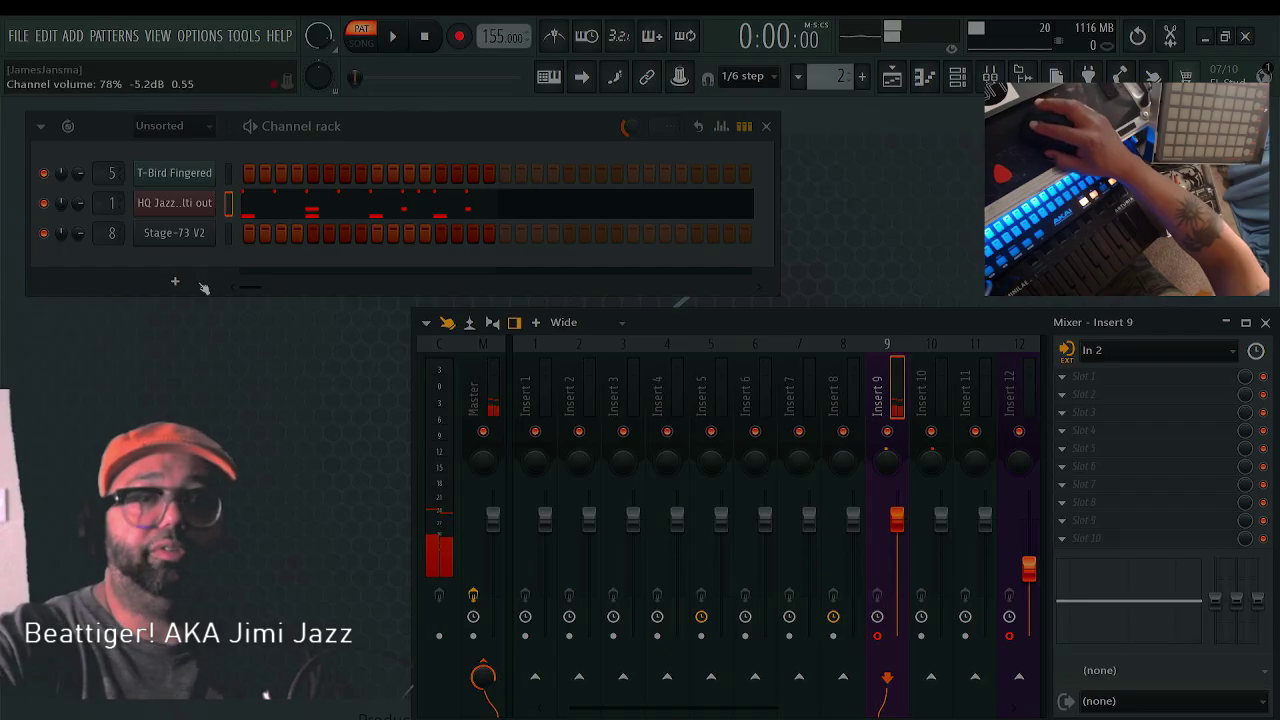
Open the HQ Jazz Kit drum instrument, audition a tom pad and close it
click(185, 204)
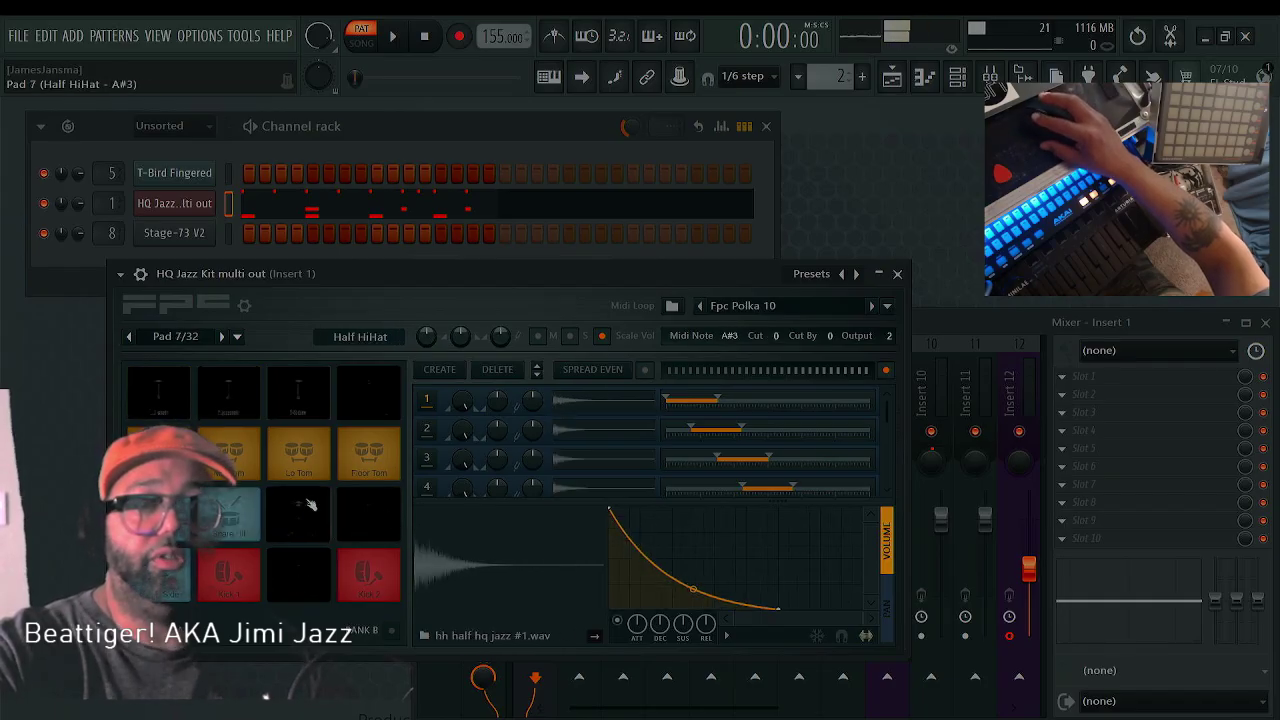
click(293, 460)
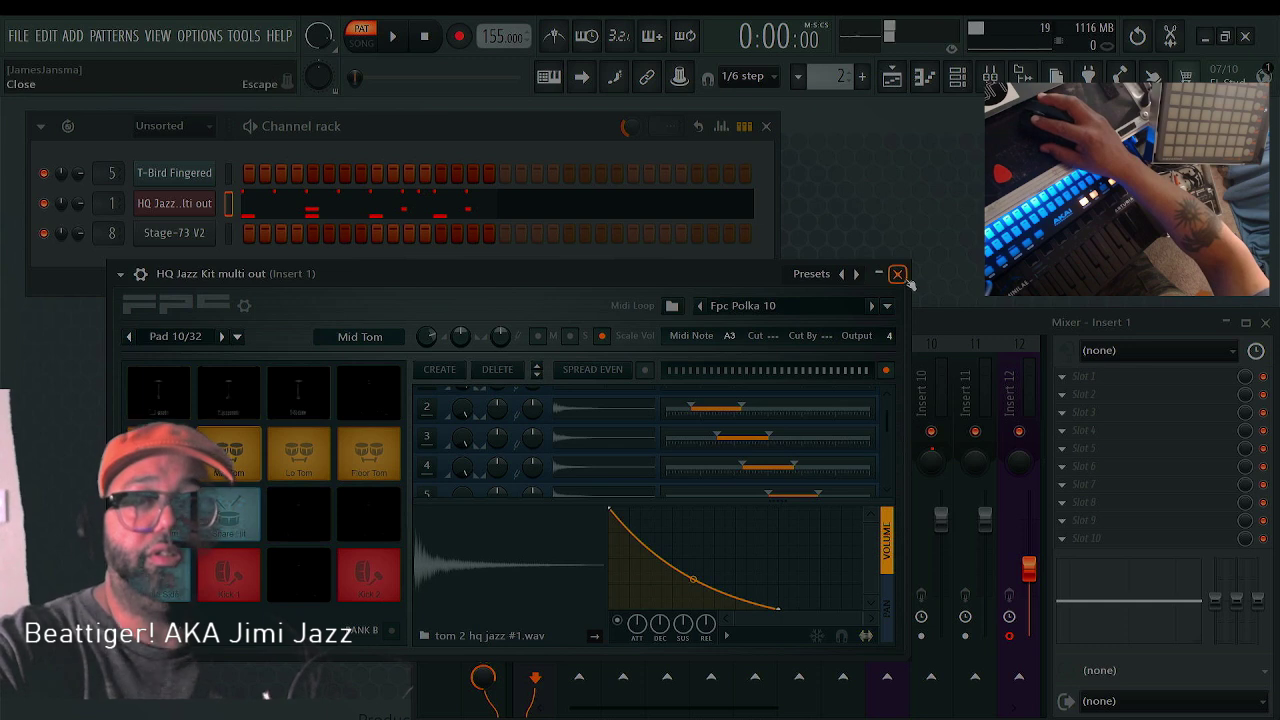
click(897, 273)
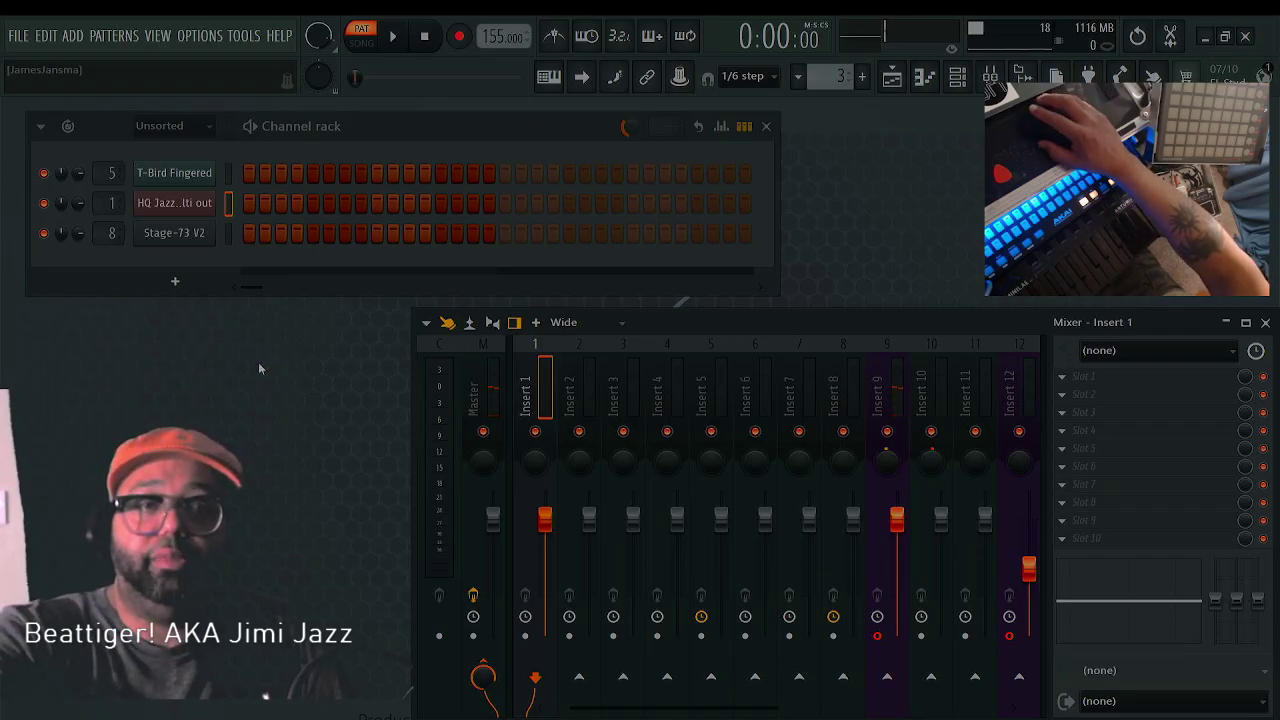
Open the T-Bird Fingered bass instrument, bring its preset library into view, then close it
click(185, 175)
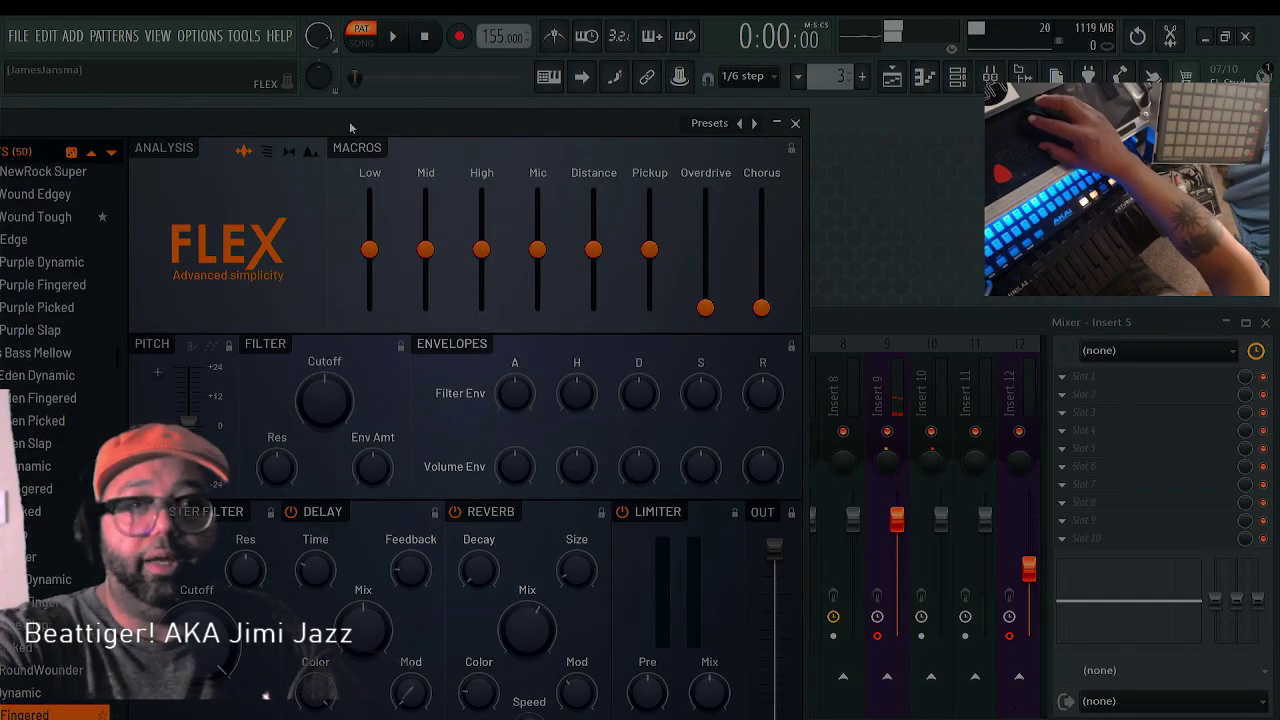
drag(349, 121, 786, 125)
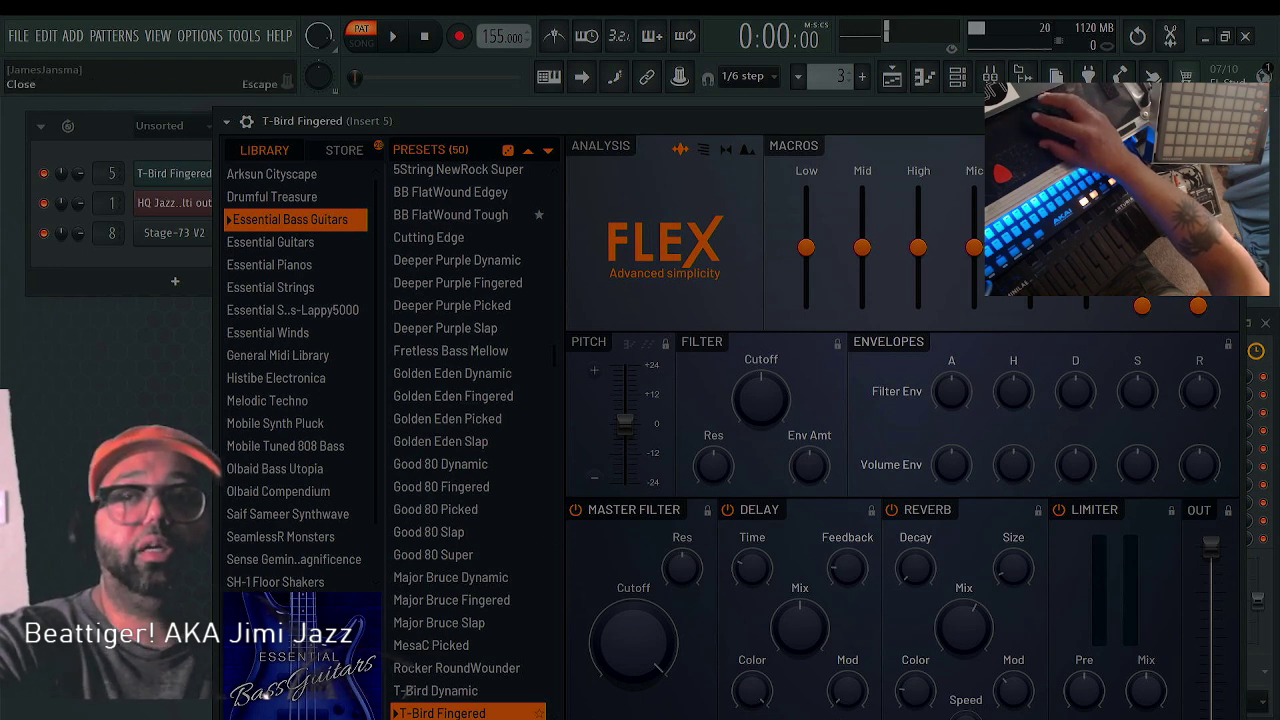
key(Escape)
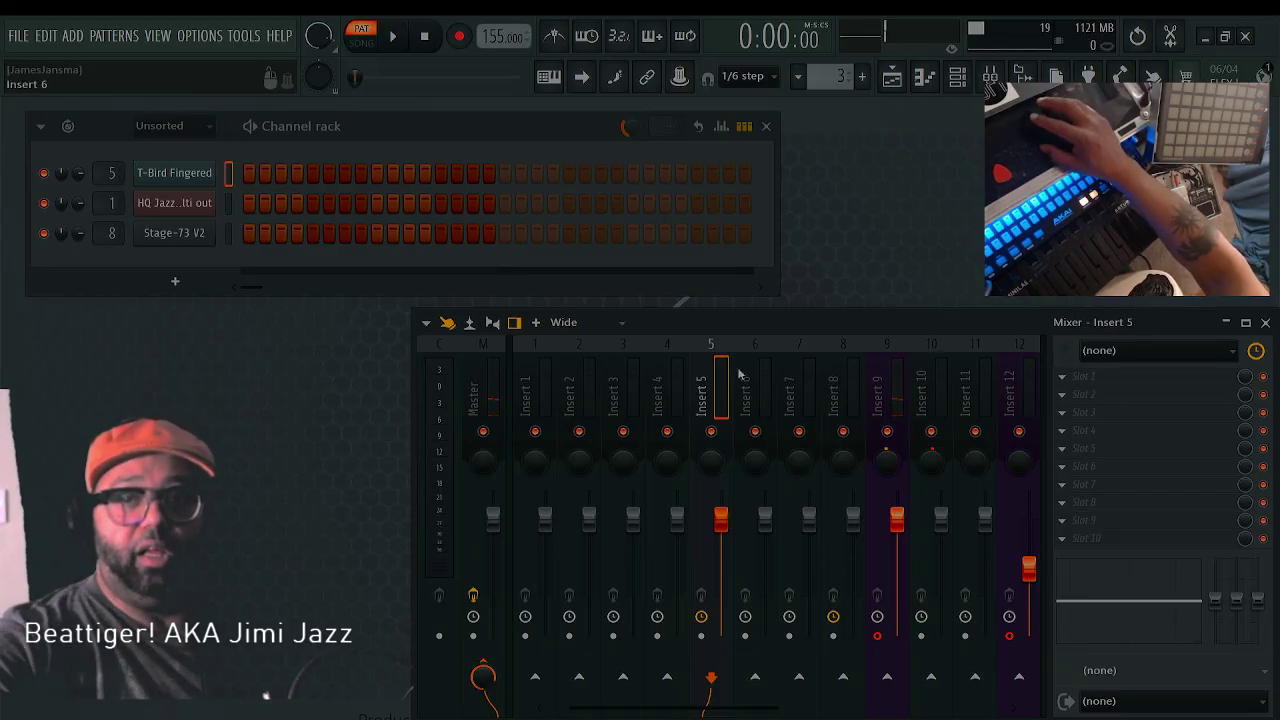
Inspect the external inputs and effect chains of mixer Insert 12 and Insert 13
scroll(880, 366, right, 4)
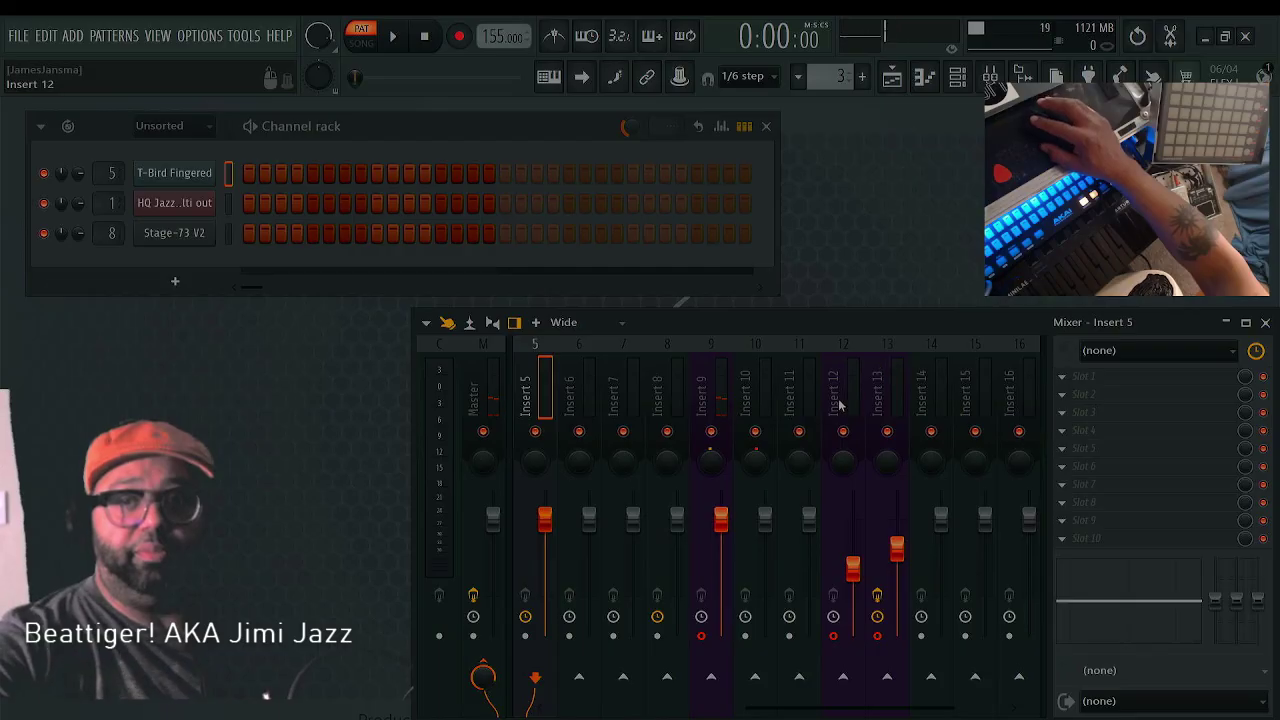
click(837, 408)
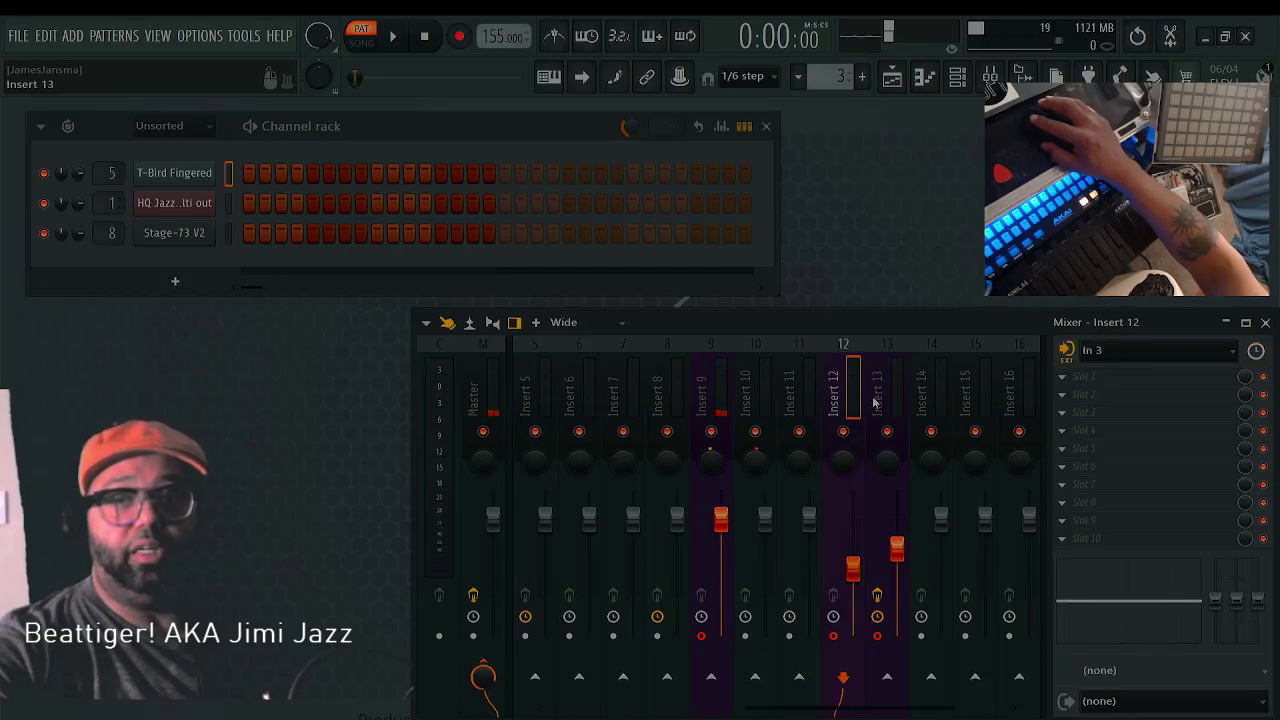
click(879, 402)
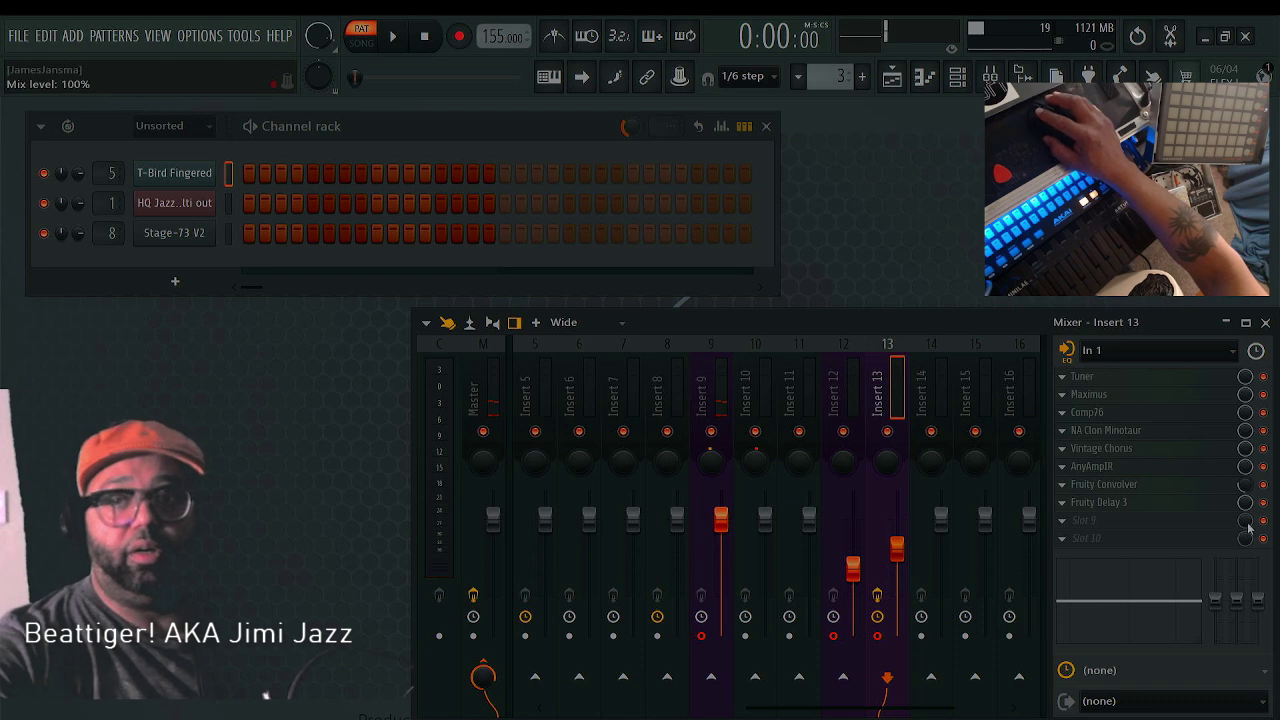
Open the AnyAmpIR effect on Insert 13, stop playback and reposition its window beside the effect slots
click(1107, 469)
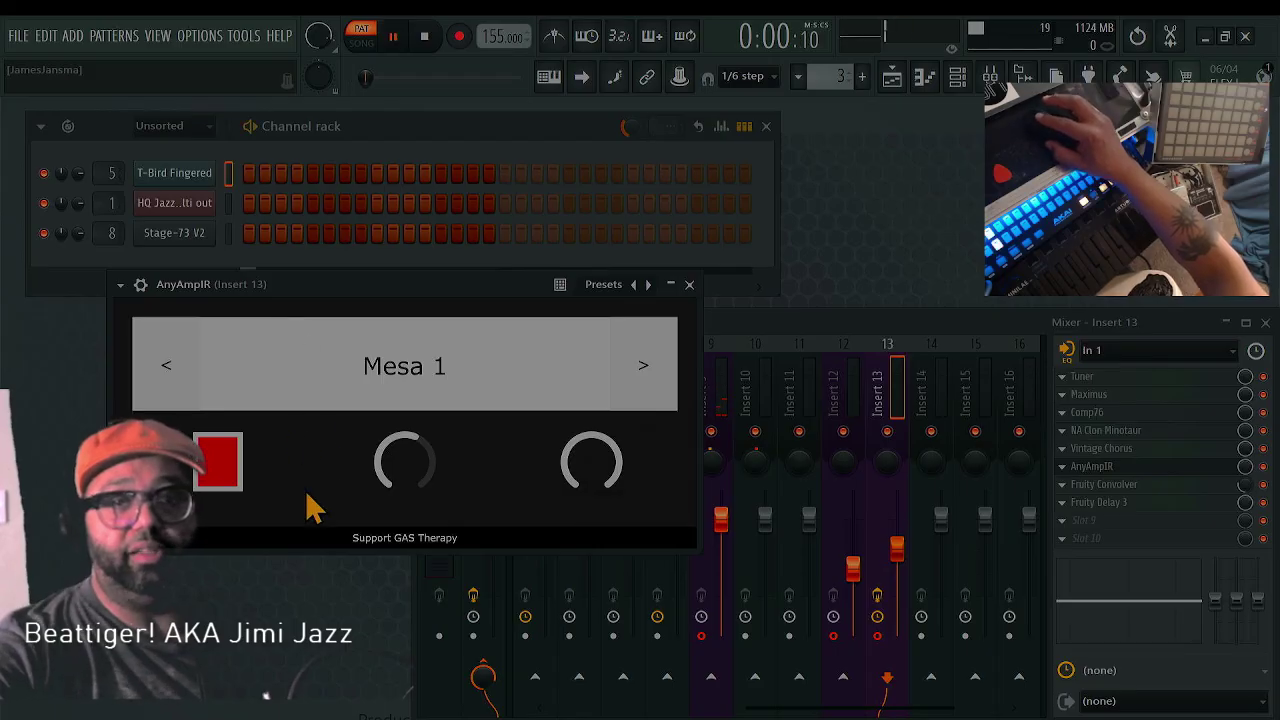
key(space)
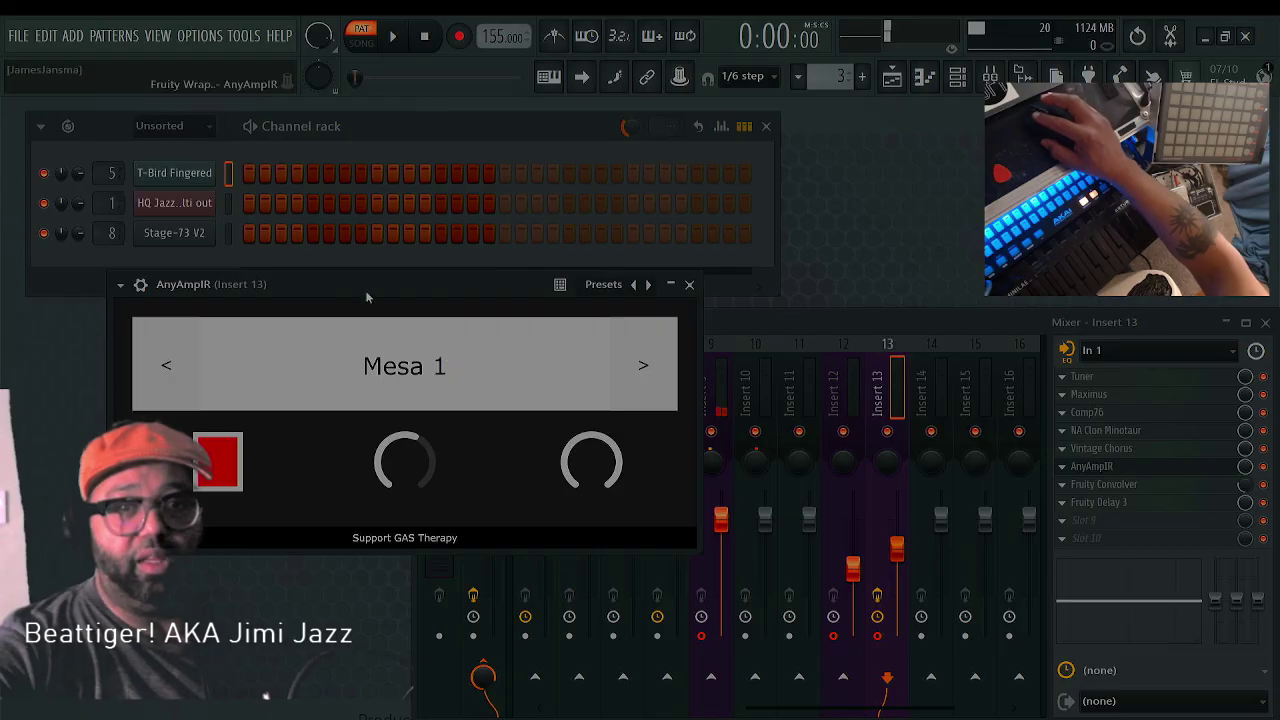
drag(339, 283, 444, 230)
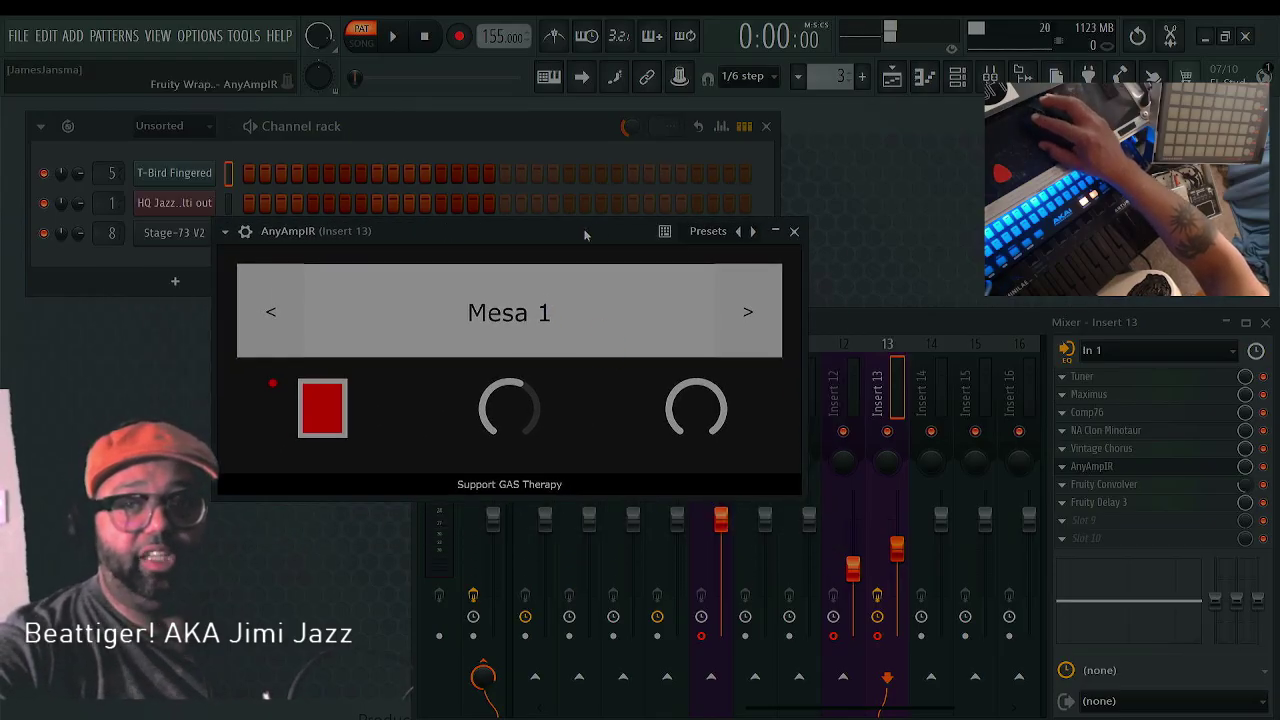
drag(584, 235, 471, 323)
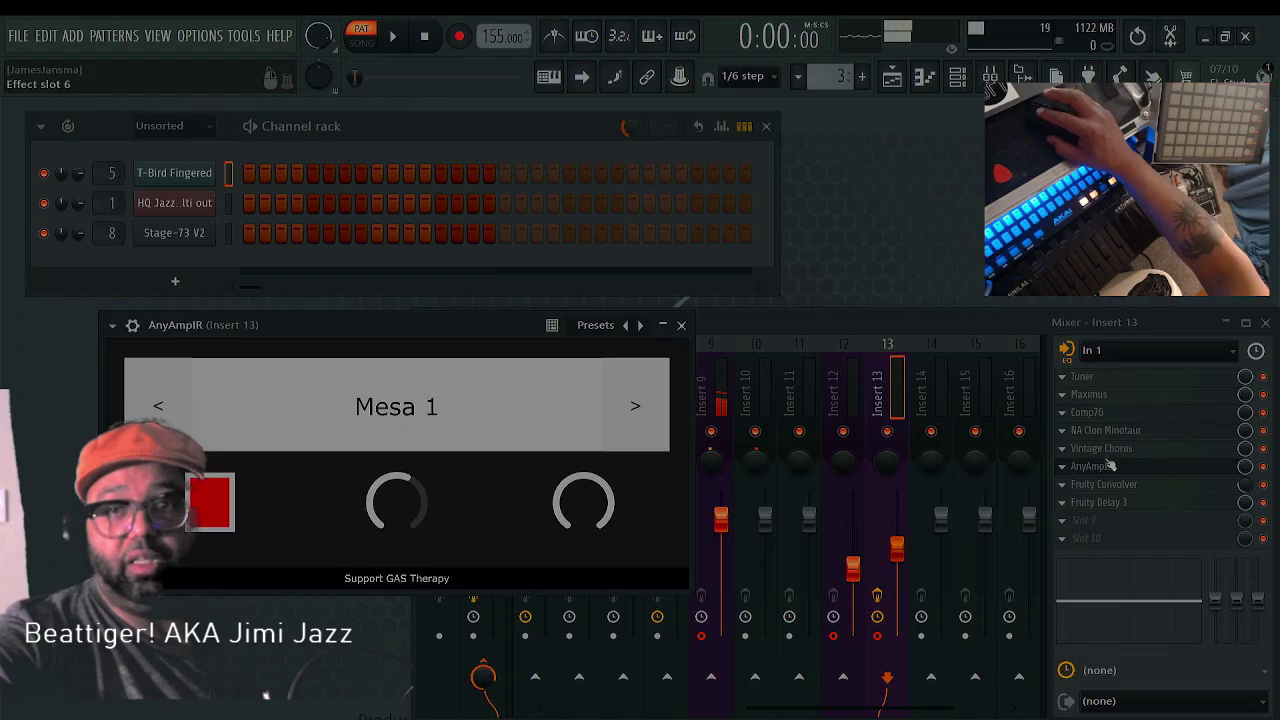
Set the NA Clon Minotaur pedal on Insert 13 to Gain 6.2, Output 6.1 and Treble 5.7, then close it
click(1099, 432)
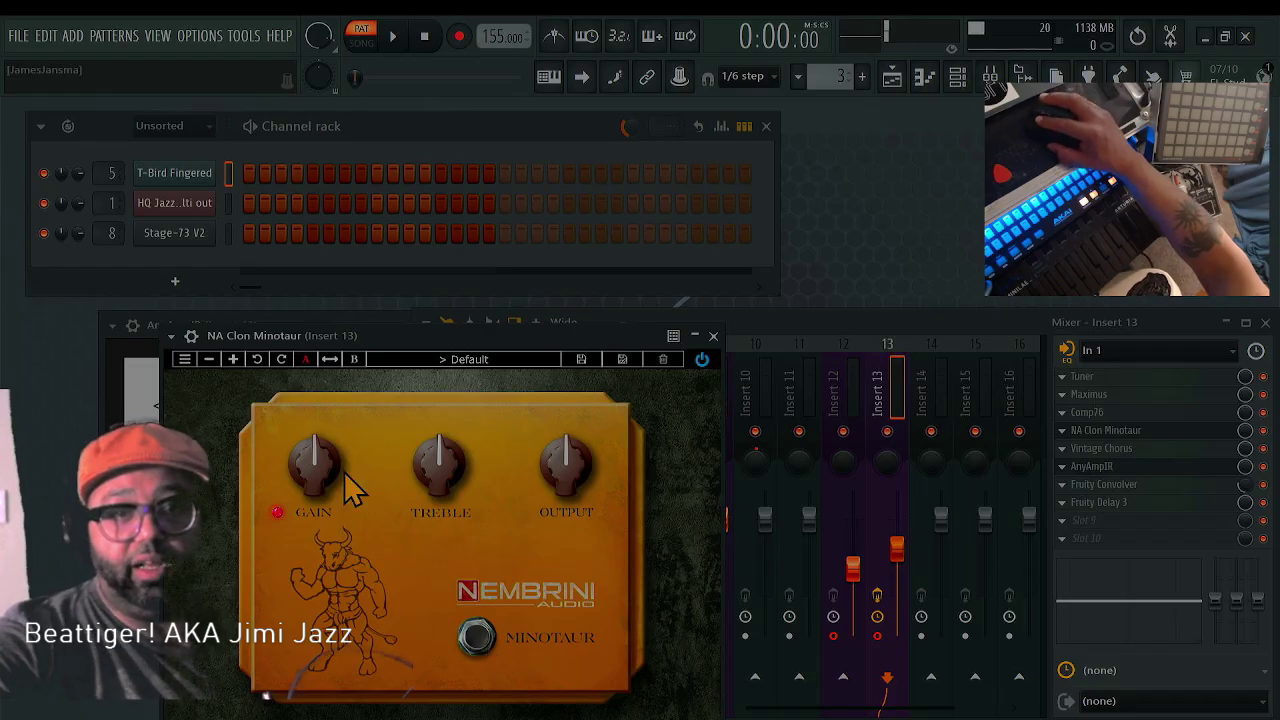
drag(323, 486, 322, 450)
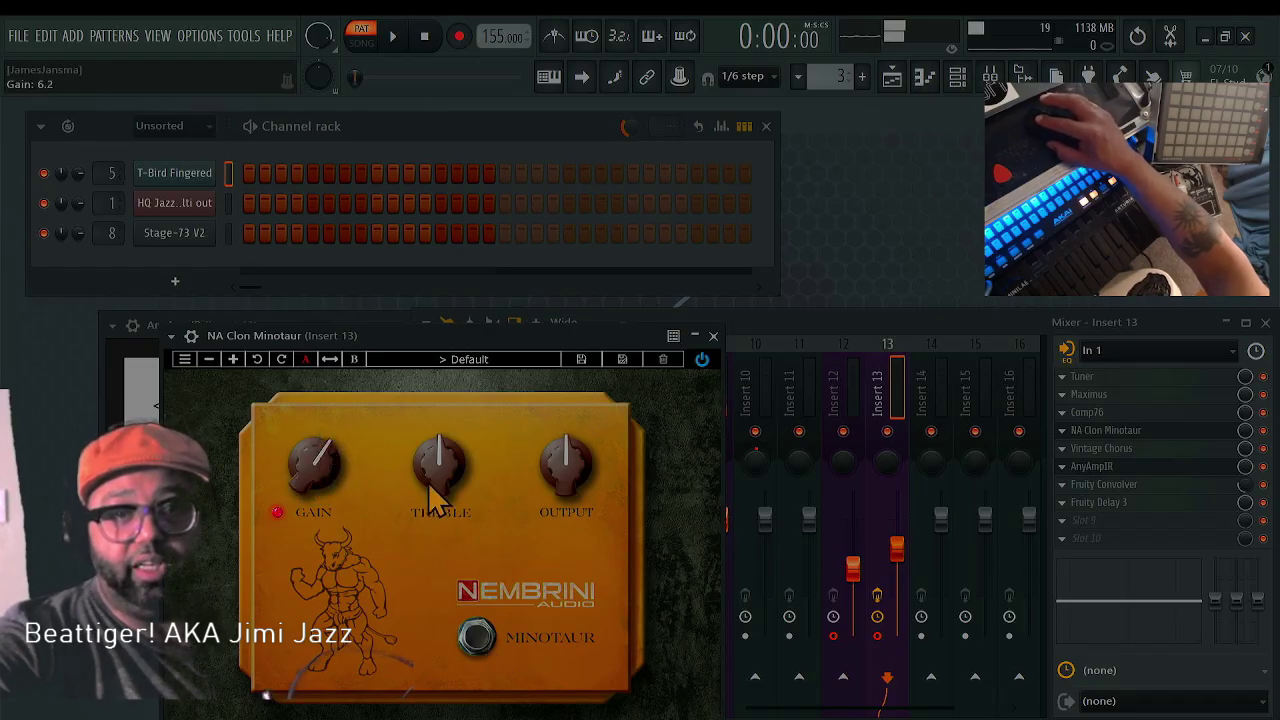
mouse_move(566, 471)
mouse_down()
mouse_move(586, 451)
mouse_move(563, 457)
mouse_up()
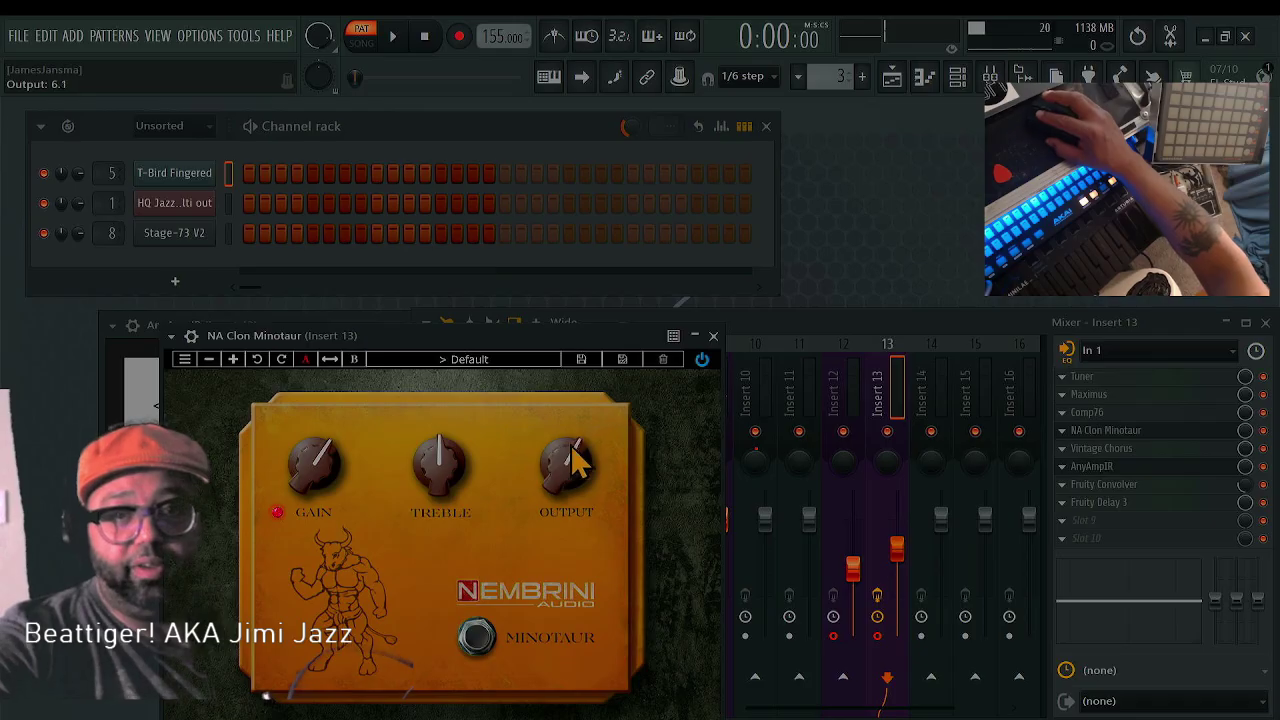
drag(450, 482, 455, 472)
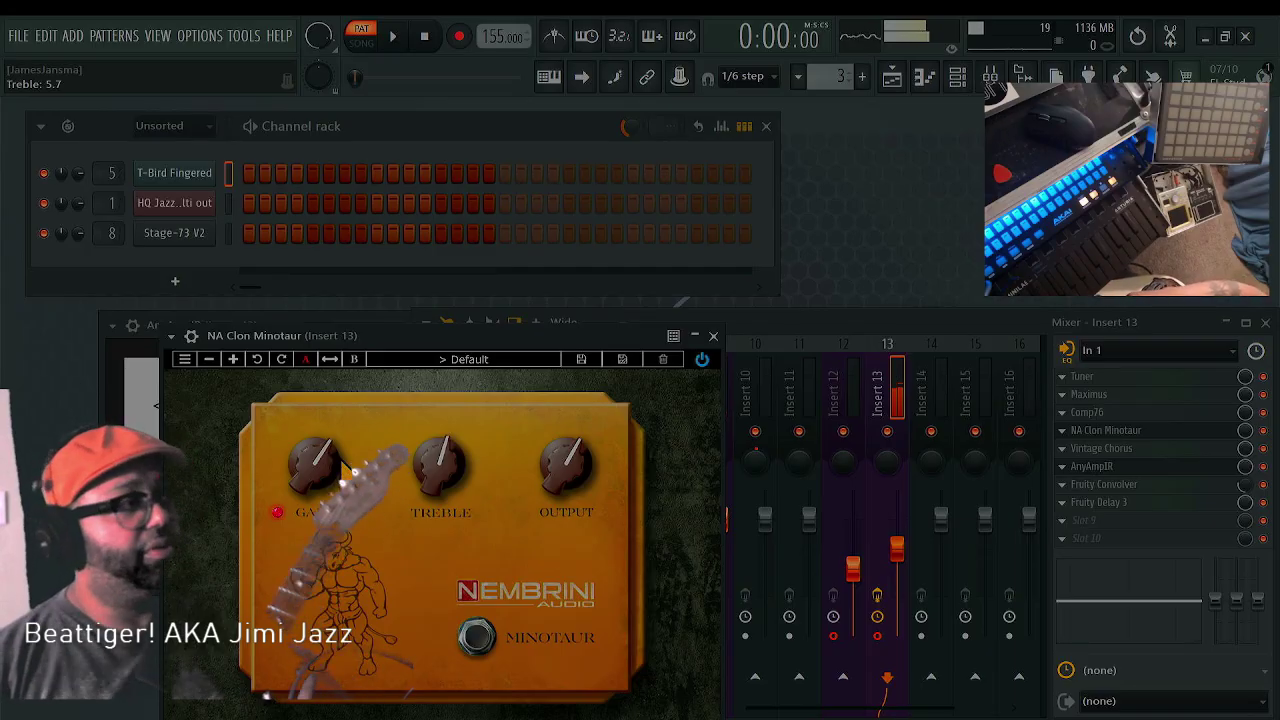
click(714, 336)
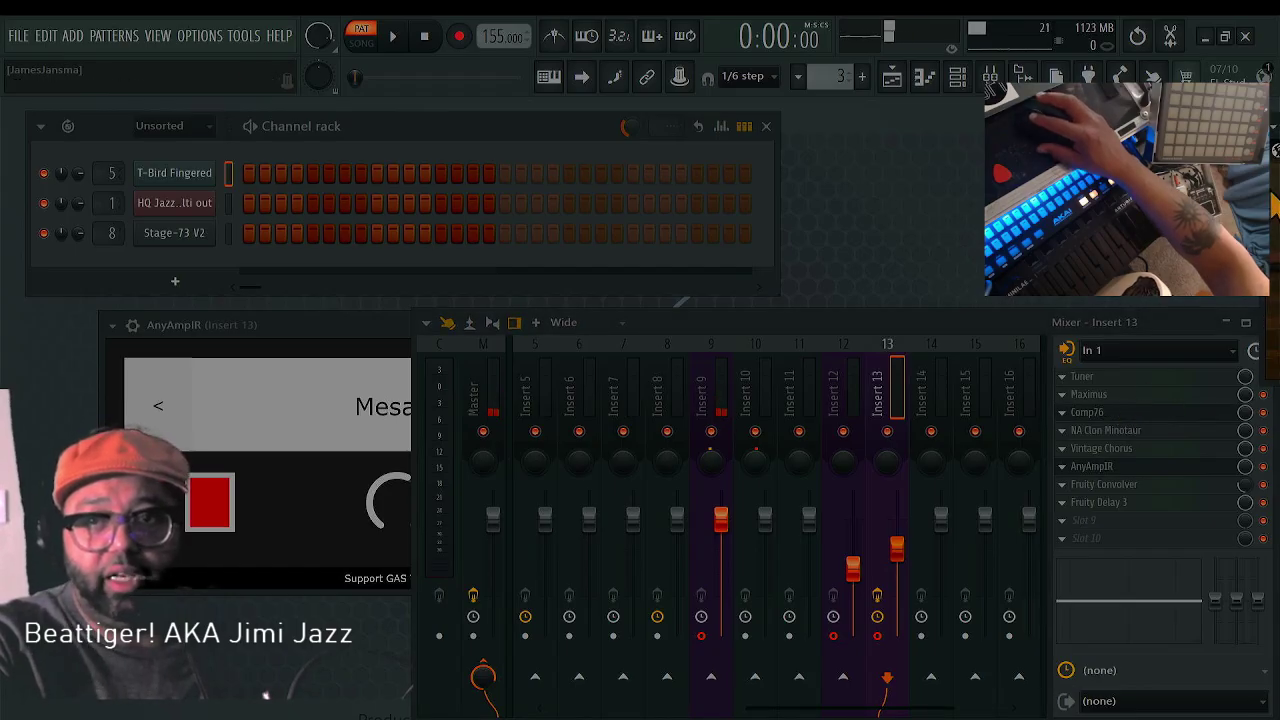
Bring the Comp76 compressor window into view to inspect it, then close it
drag(1270, 205, 833, 205)
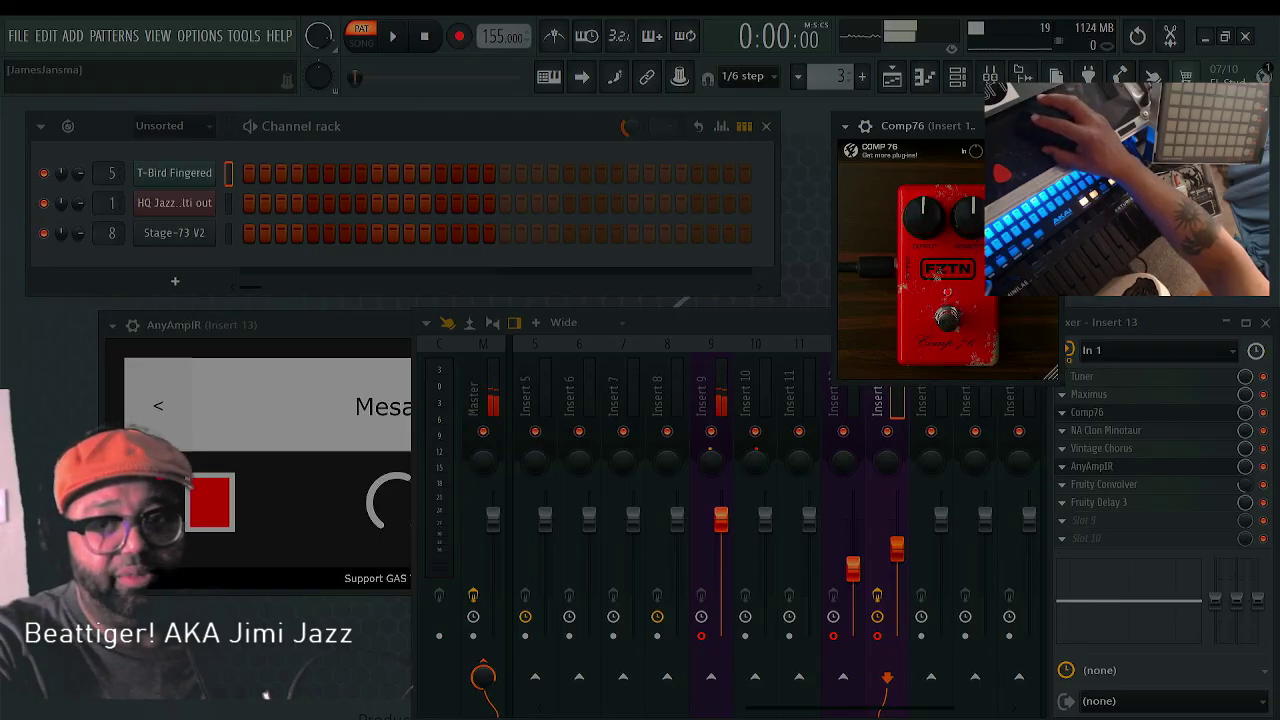
key(Escape)
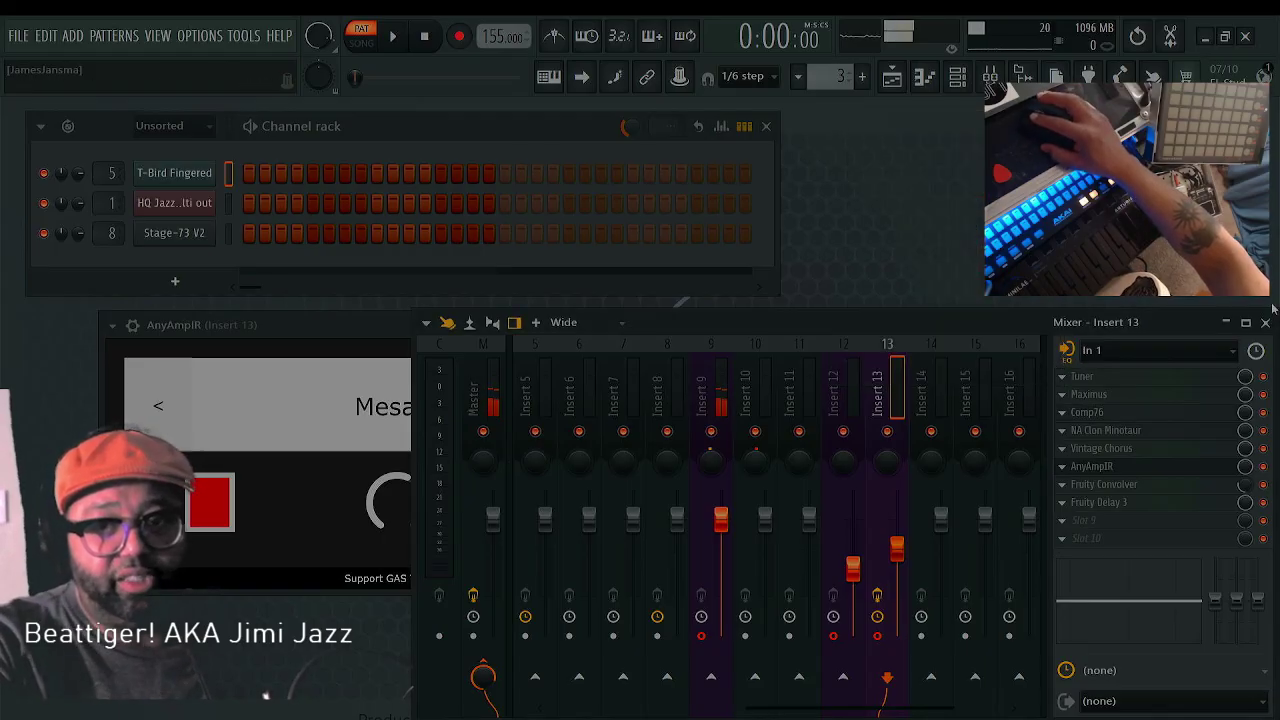
Open the Vintage Chorus effect on Insert 13 and step through its presets one by one to audition them
click(1141, 452)
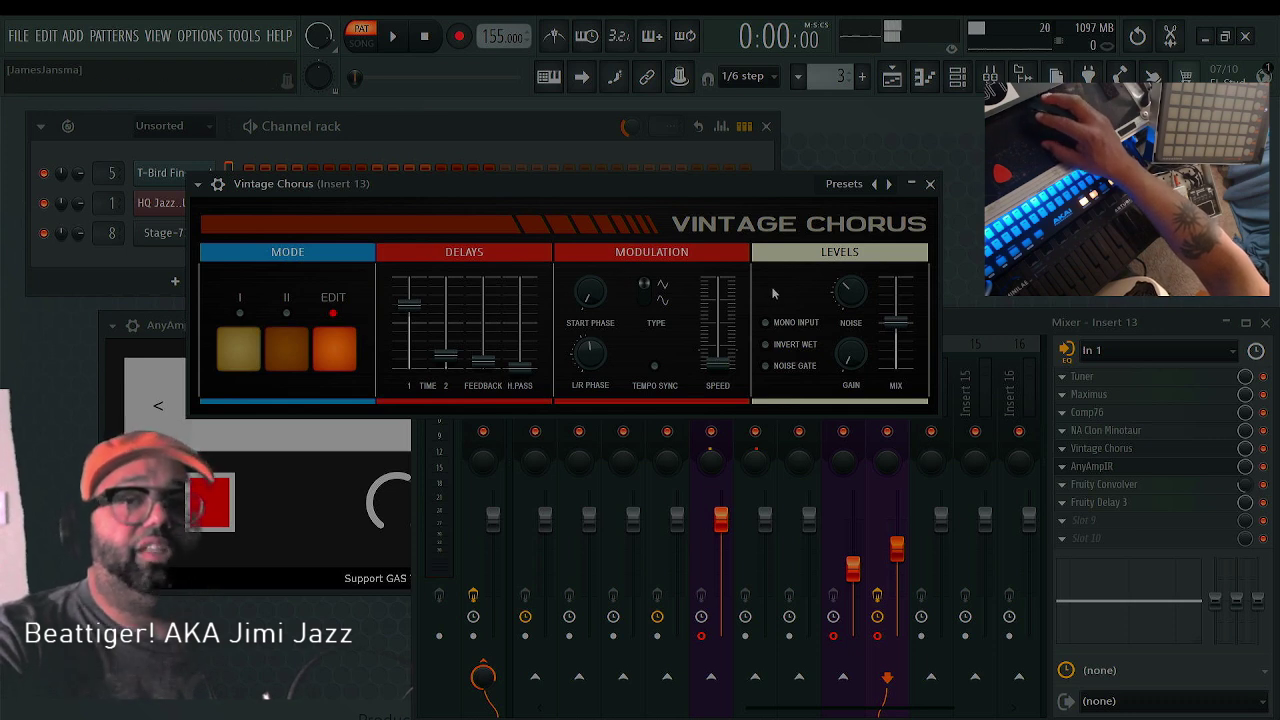
click(875, 187)
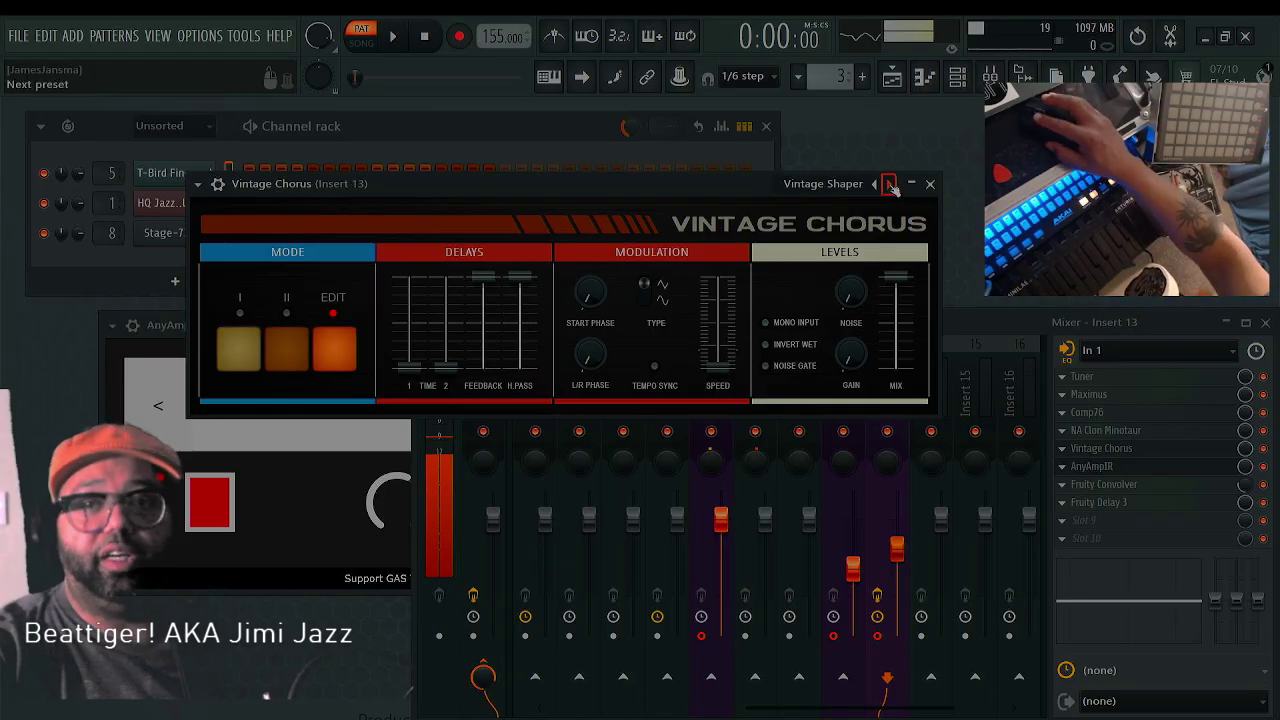
click(890, 186)
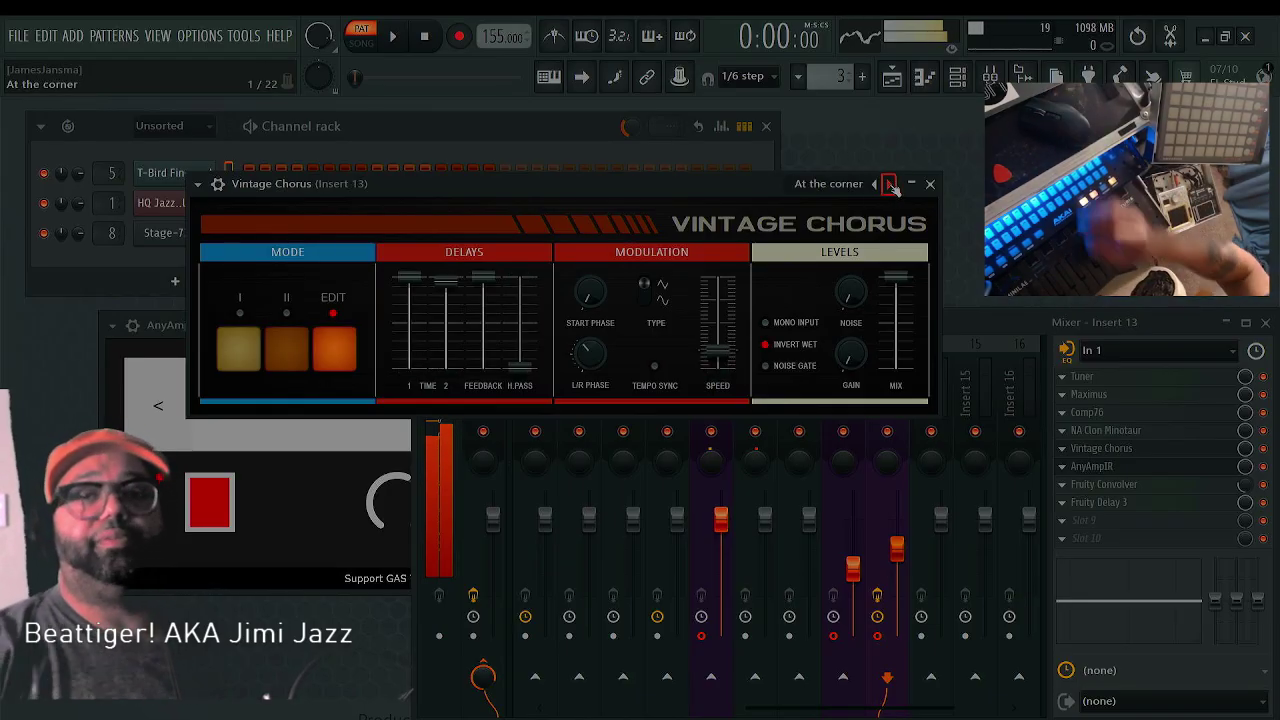
click(890, 186)
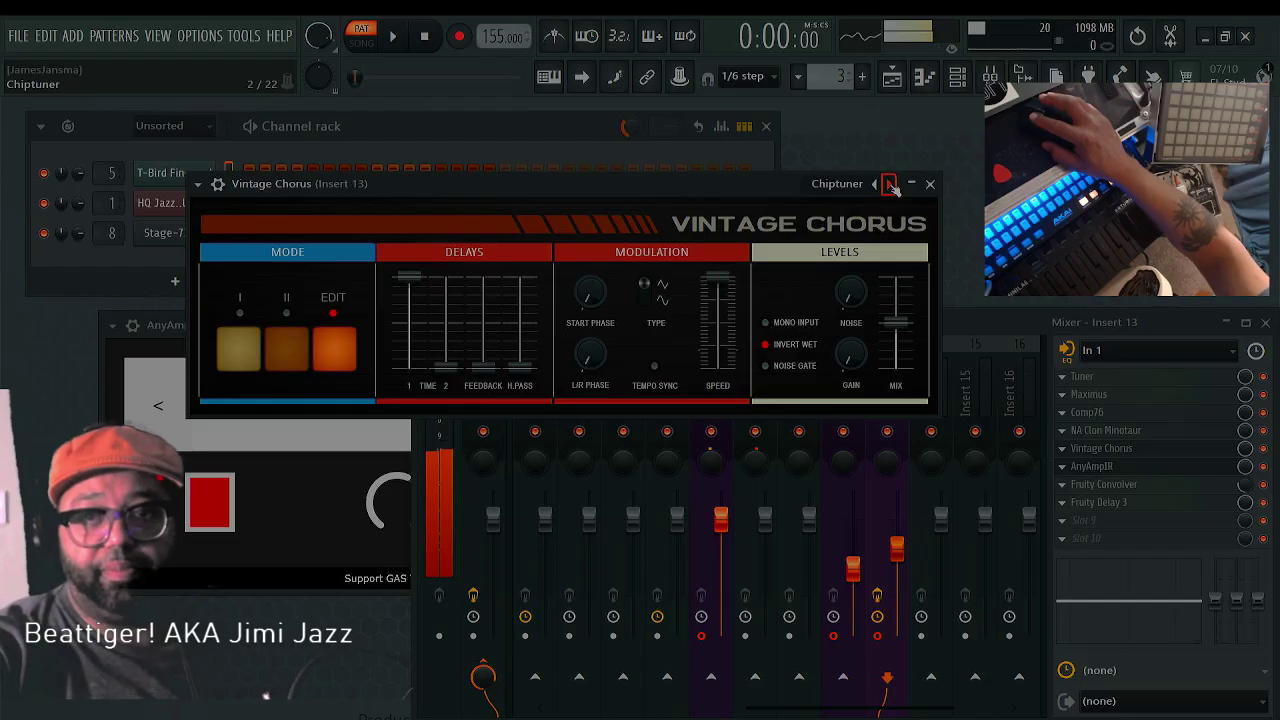
click(890, 186)
click(890, 186)
click(890, 186)
click(890, 186)
click(890, 186)
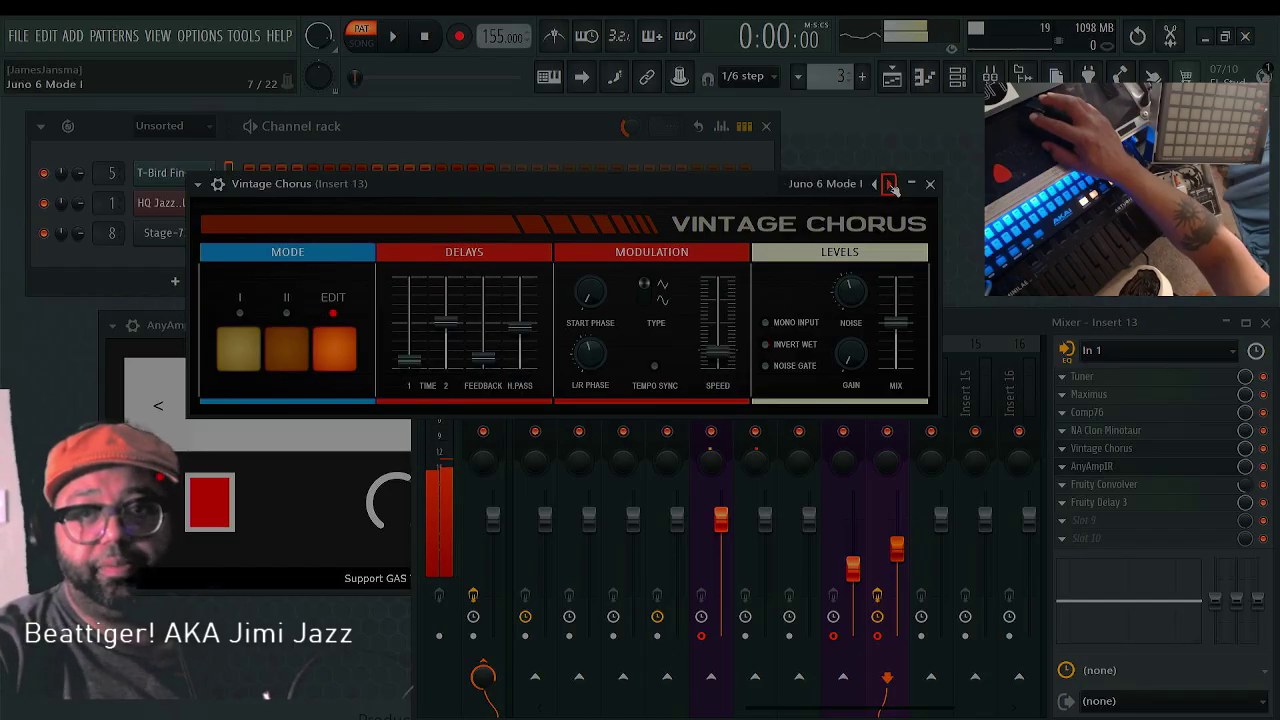
click(890, 186)
click(890, 186)
click(890, 186)
click(890, 186)
click(890, 186)
click(890, 186)
click(890, 186)
click(890, 186)
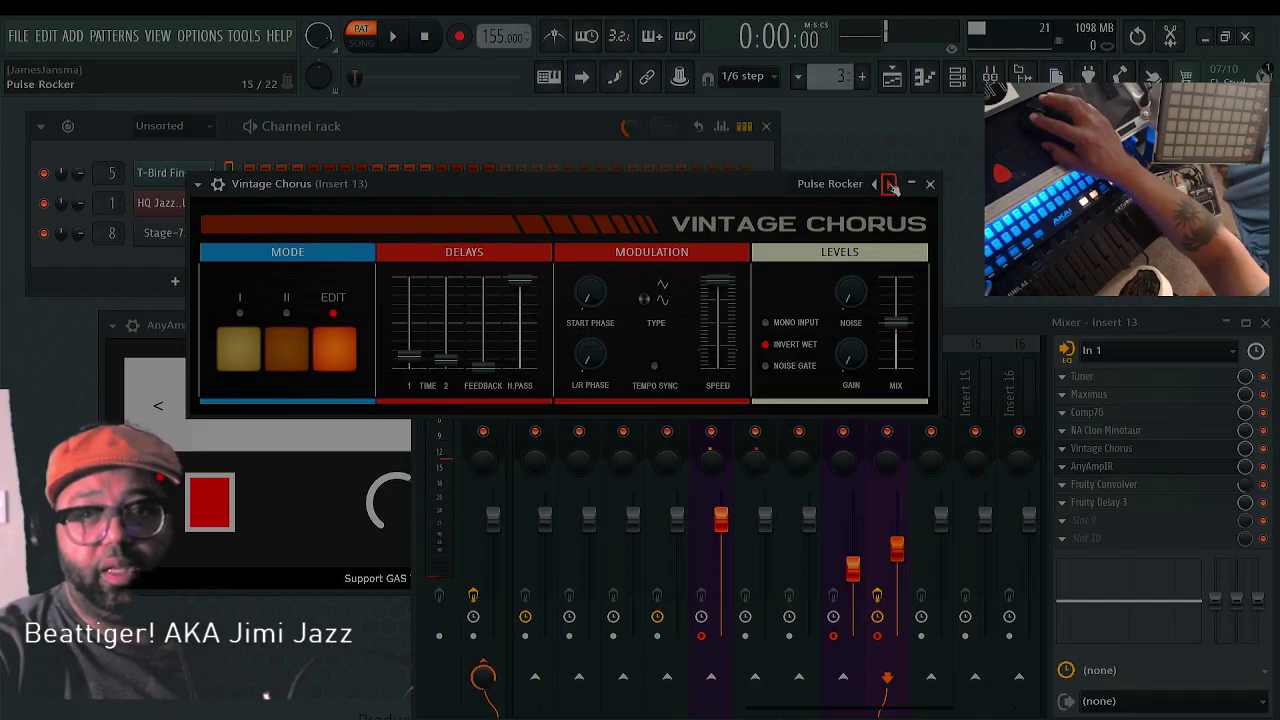
click(890, 186)
click(890, 186)
click(890, 186)
click(890, 186)
click(890, 186)
click(890, 186)
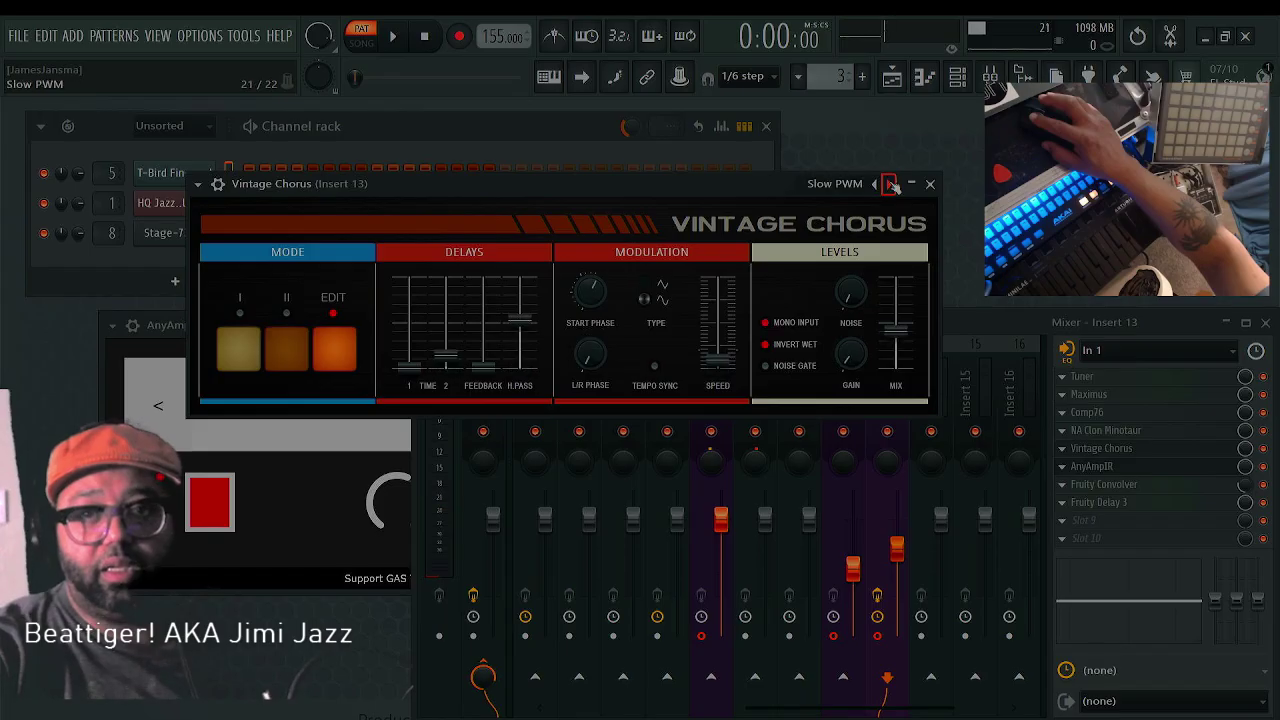
click(890, 186)
click(890, 186)
click(890, 186)
click(890, 186)
click(890, 186)
click(890, 186)
click(890, 186)
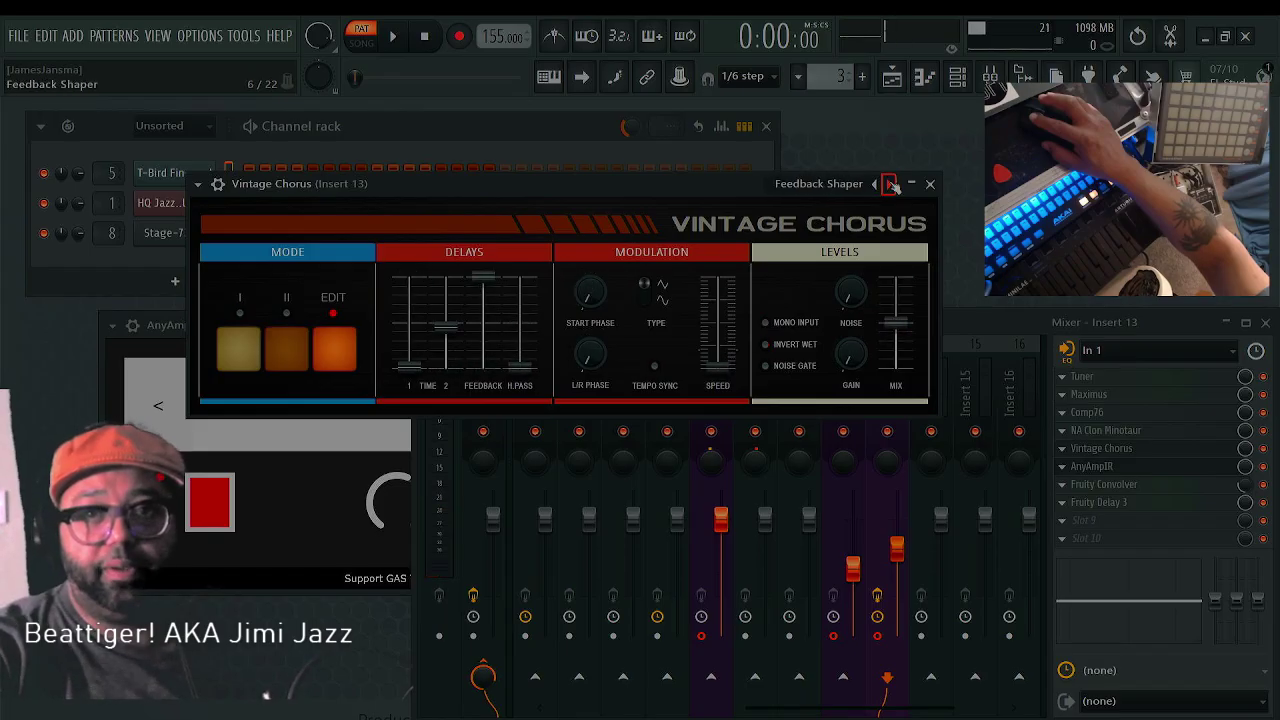
click(890, 186)
click(890, 186)
click(890, 186)
click(890, 186)
click(890, 186)
click(890, 186)
click(890, 186)
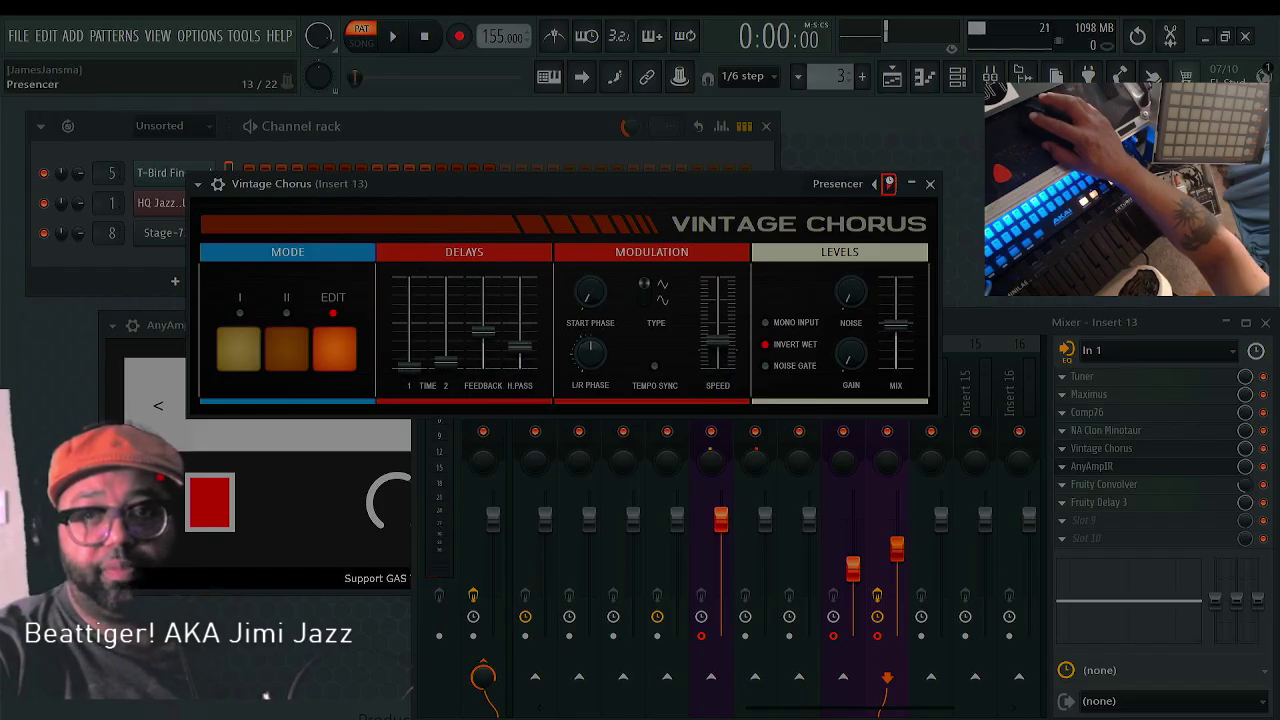
click(890, 186)
Load the Vintage Shaper preset in Vintage Chorus
click(845, 184)
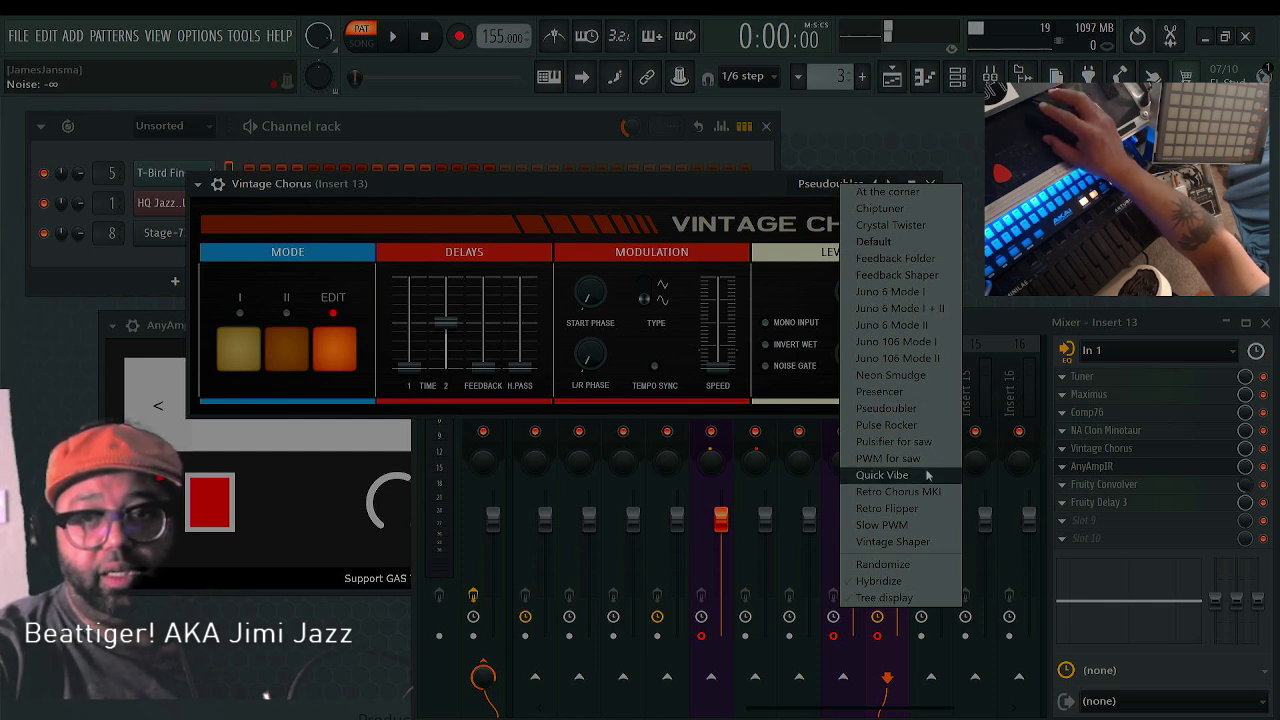
click(924, 546)
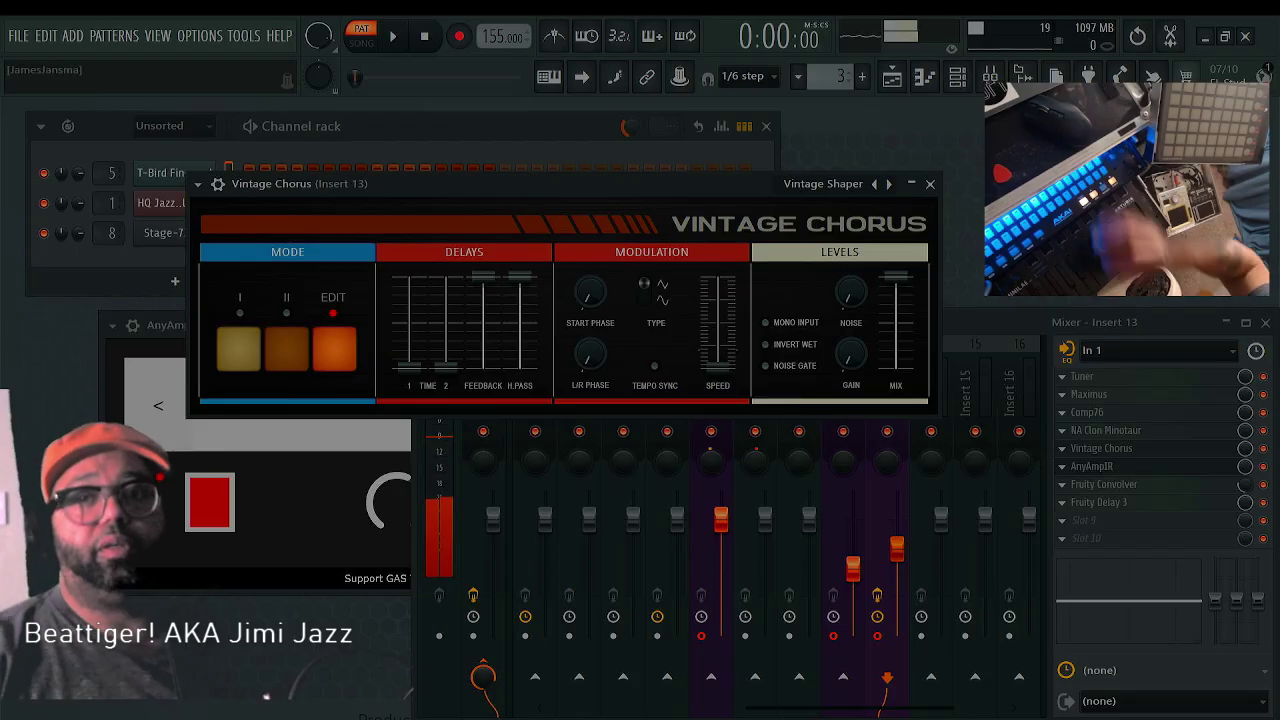
Load the Neon Smudge preset in Vintage Chorus and close the effect window
click(824, 184)
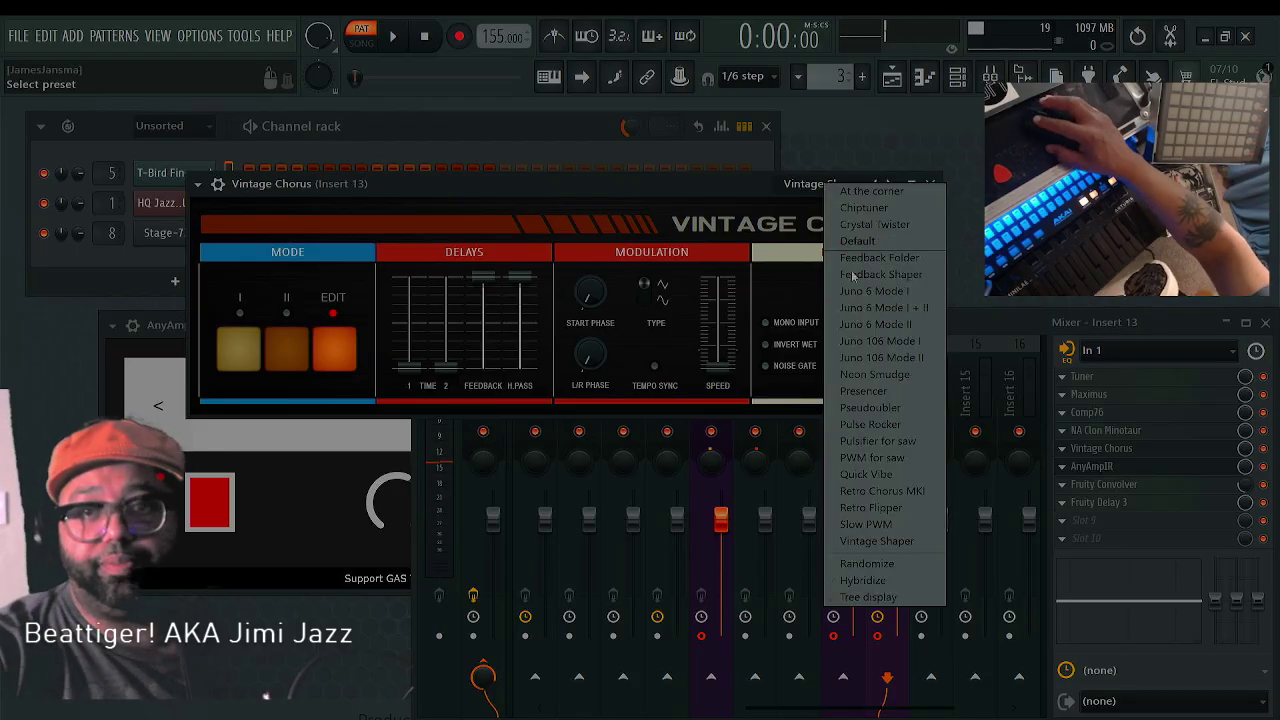
click(875, 374)
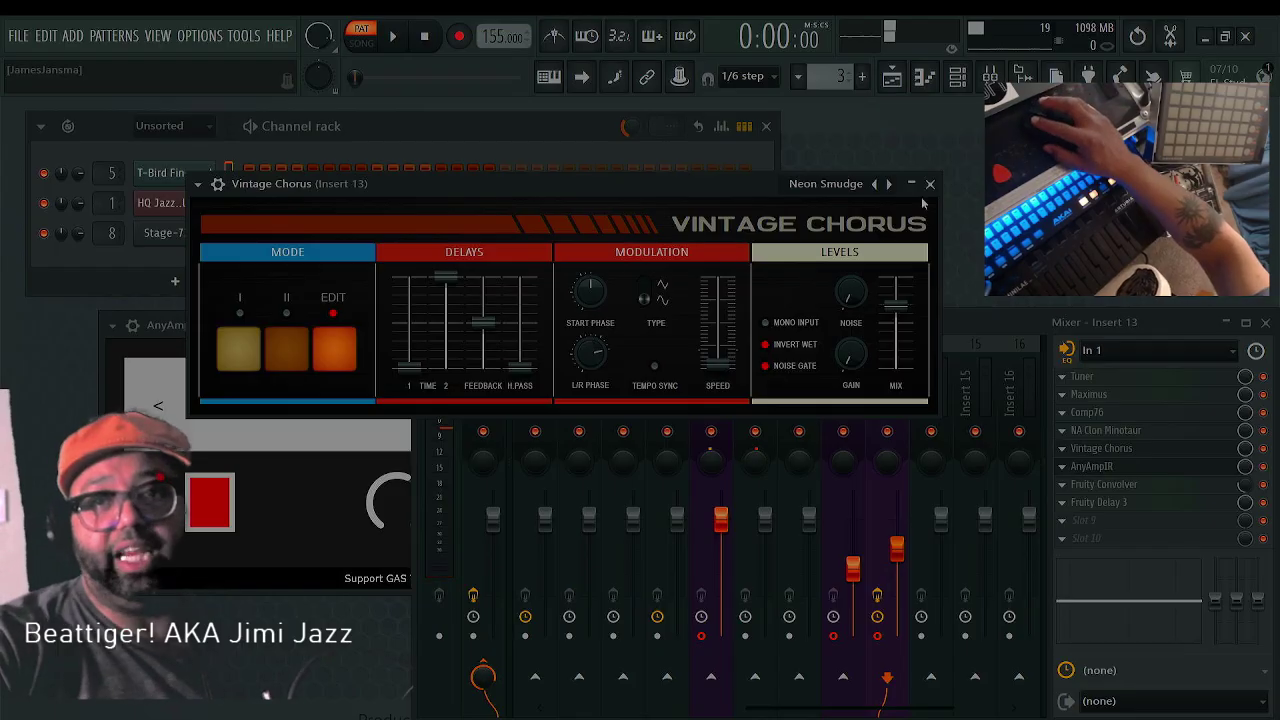
click(930, 185)
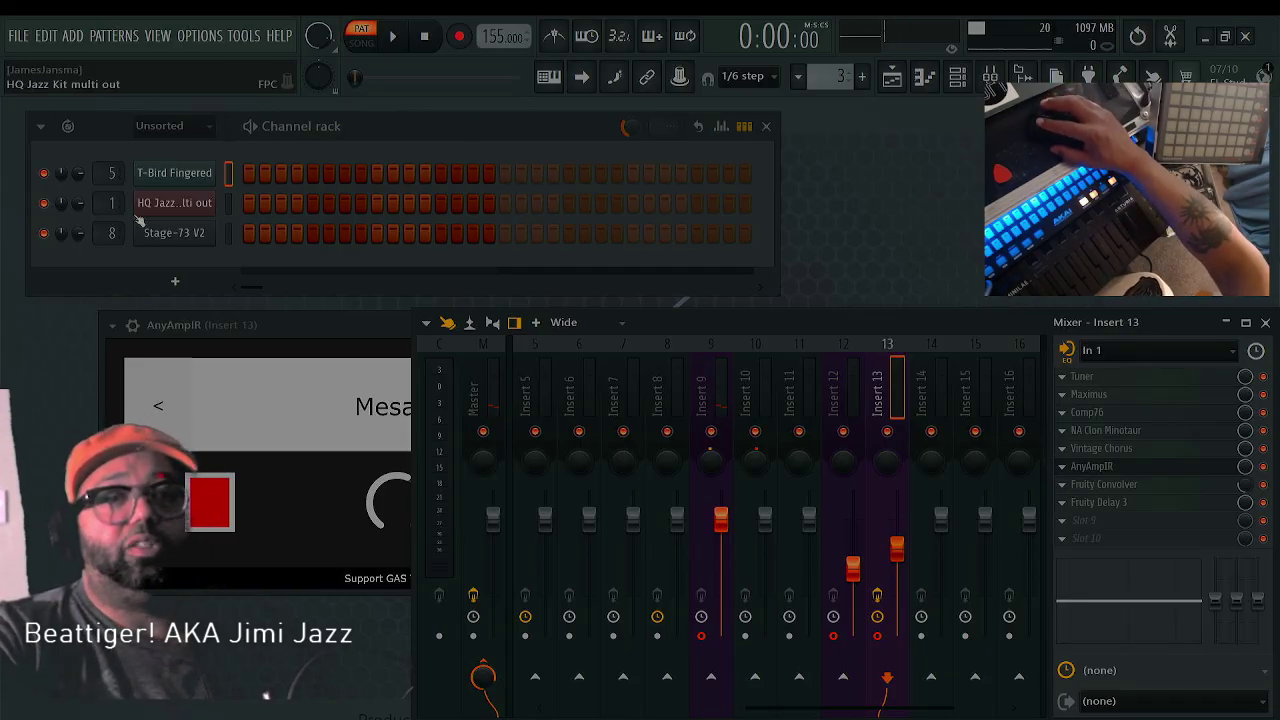
Open the T-Bird Fingered bass instrument to inspect it, then close it
click(195, 172)
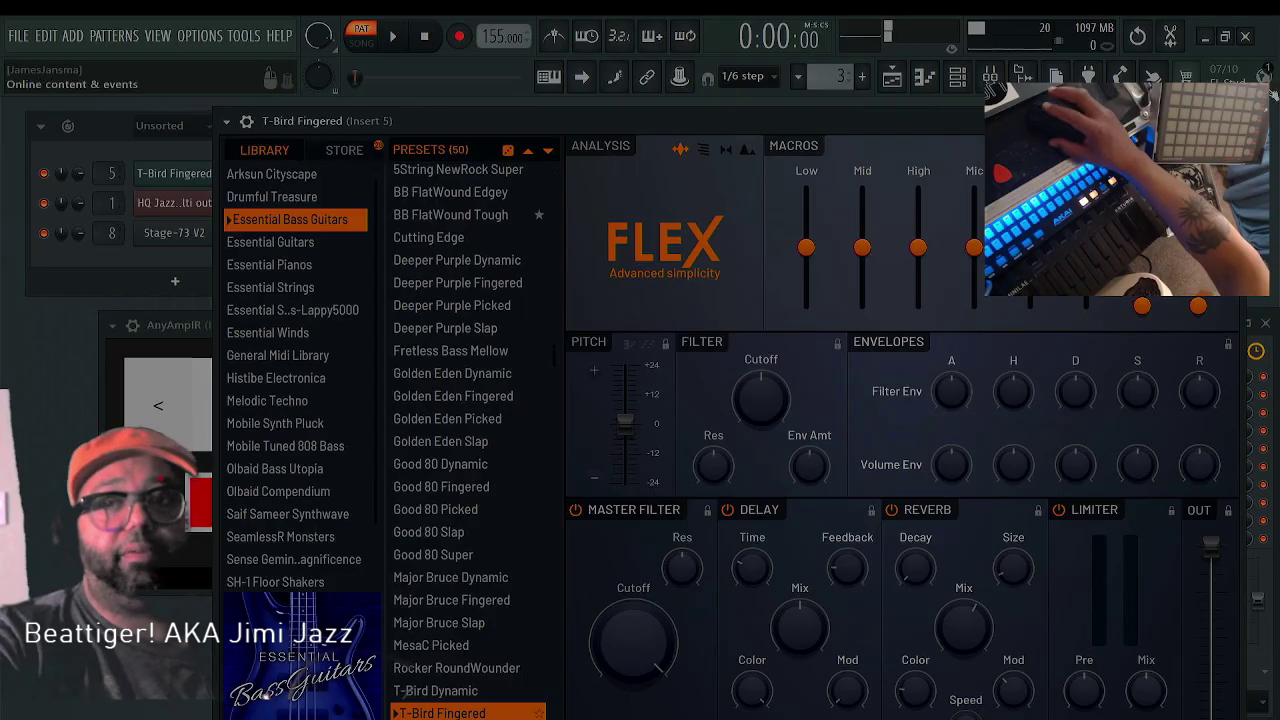
key(Escape)
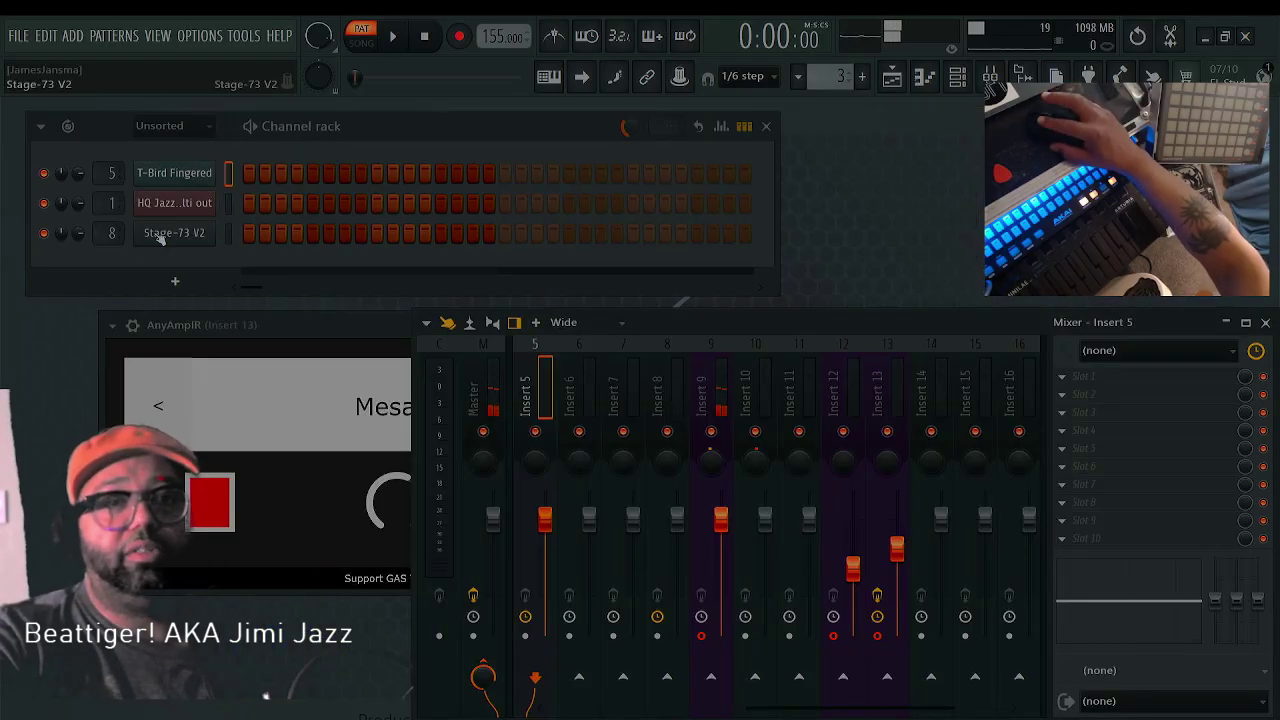
Open the HQ Jazz Kit multi out drum channel and load the Linn electronic kit preset
click(175, 203)
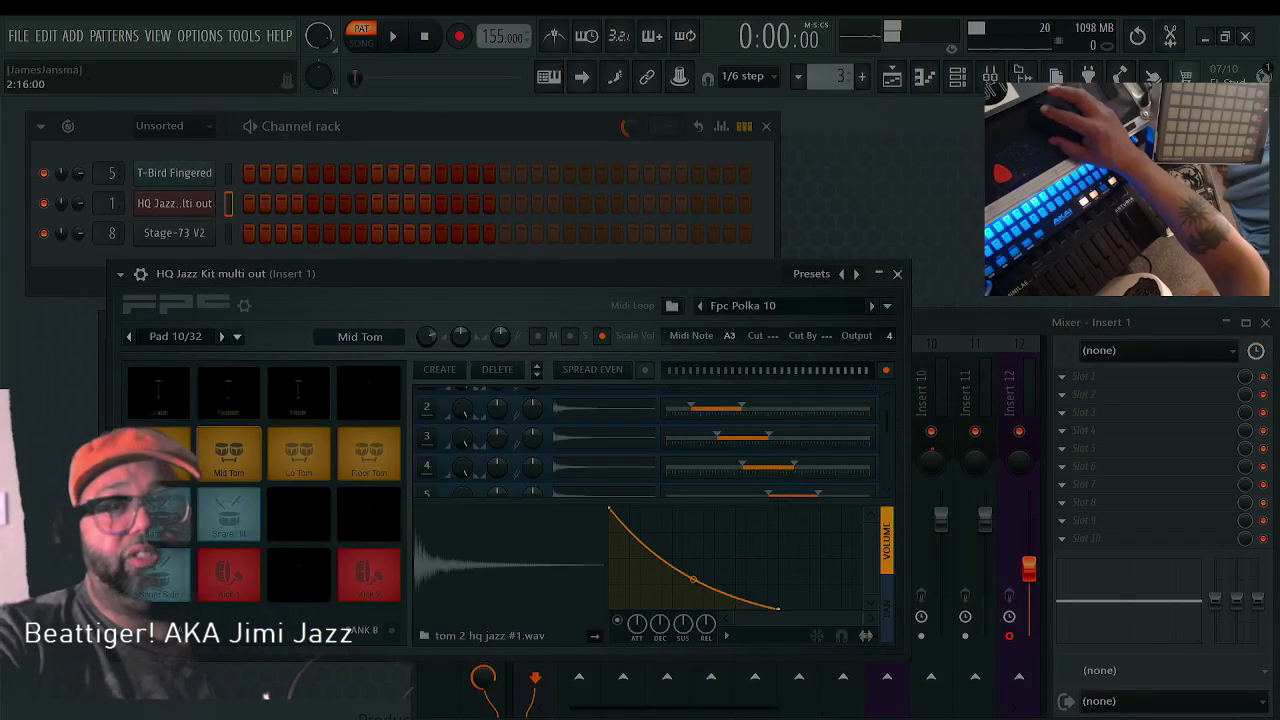
click(119, 273)
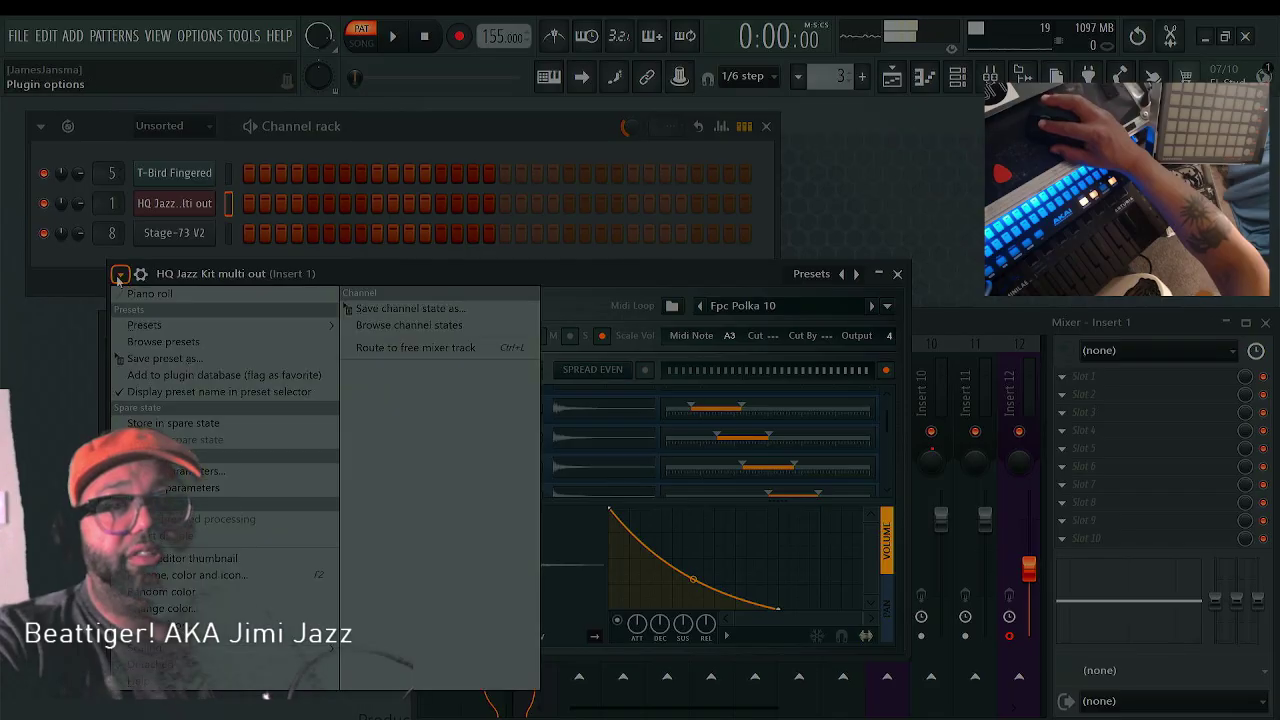
mouse_move(176, 331)
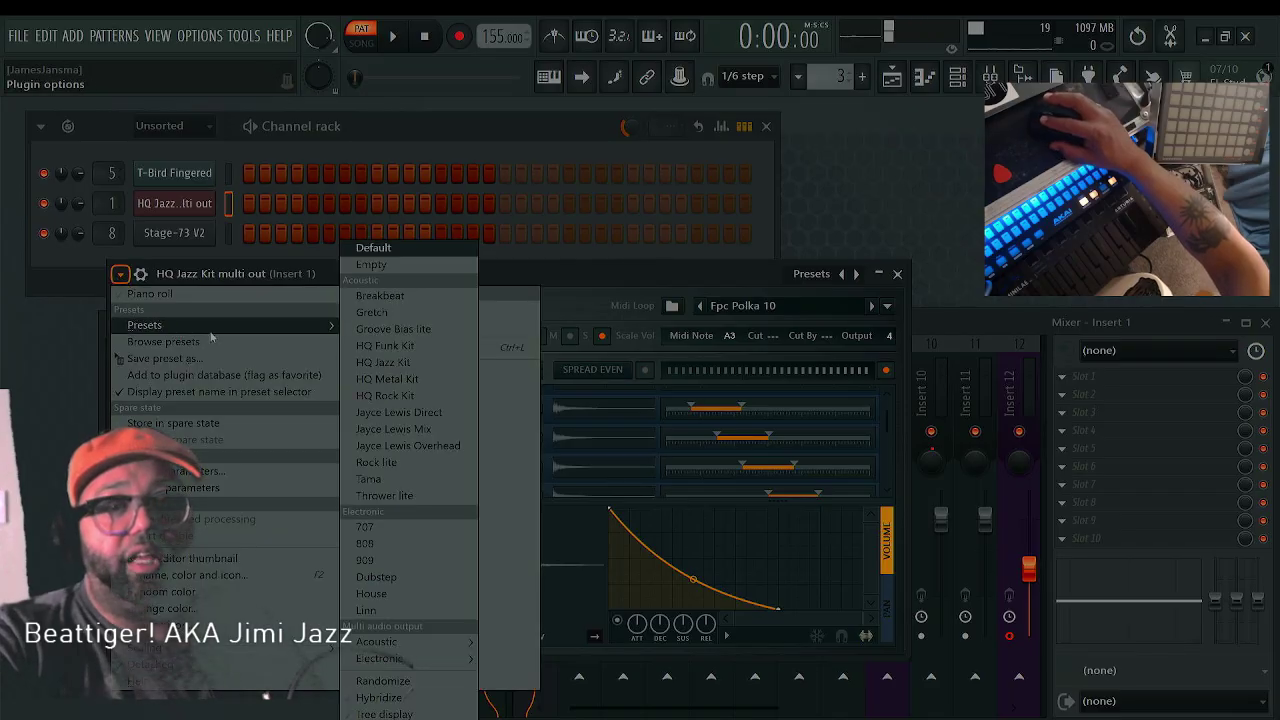
mouse_move(453, 645)
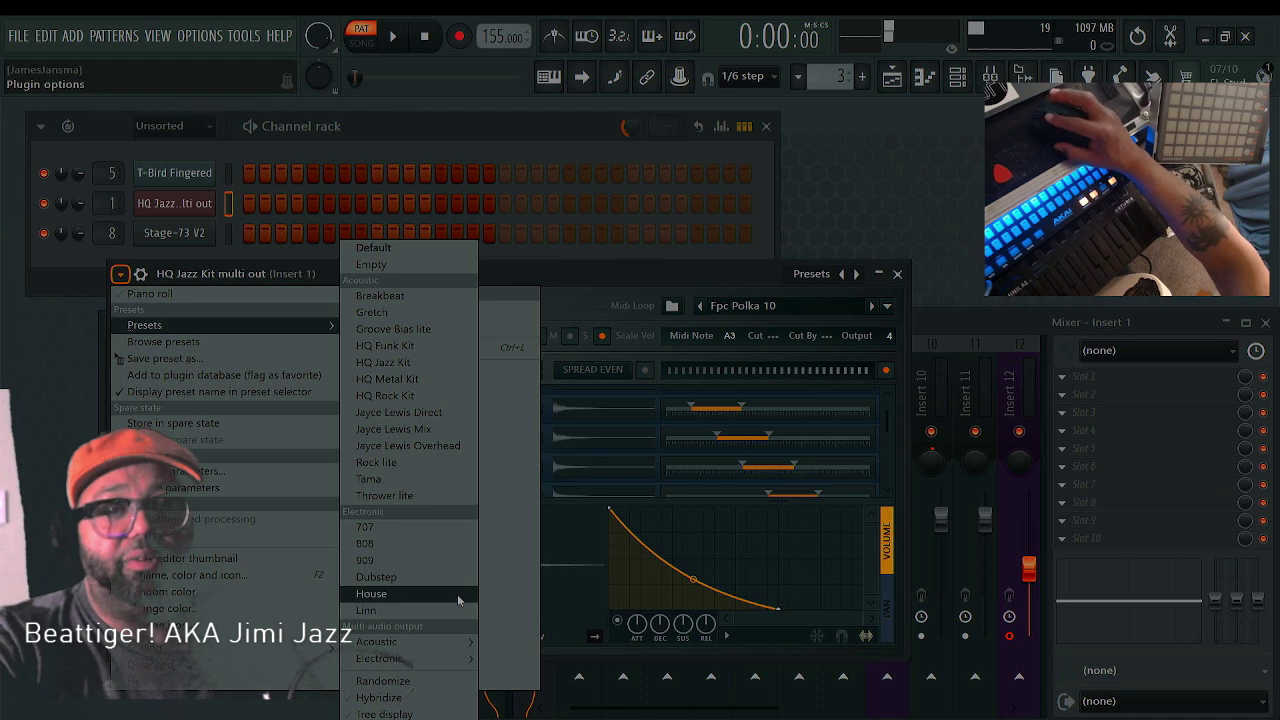
click(431, 612)
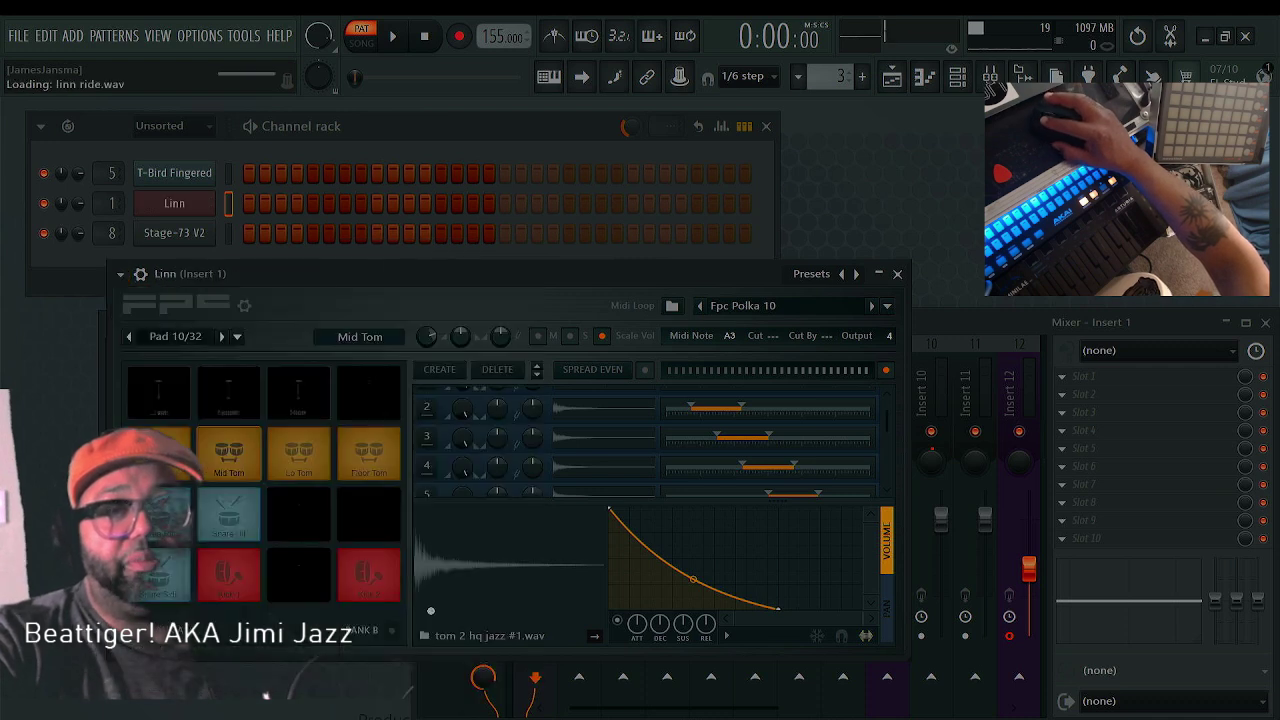
Audition the Linn kit's kick, snare, side stick and open hi-hat pads, then close the drum instrument
click(243, 590)
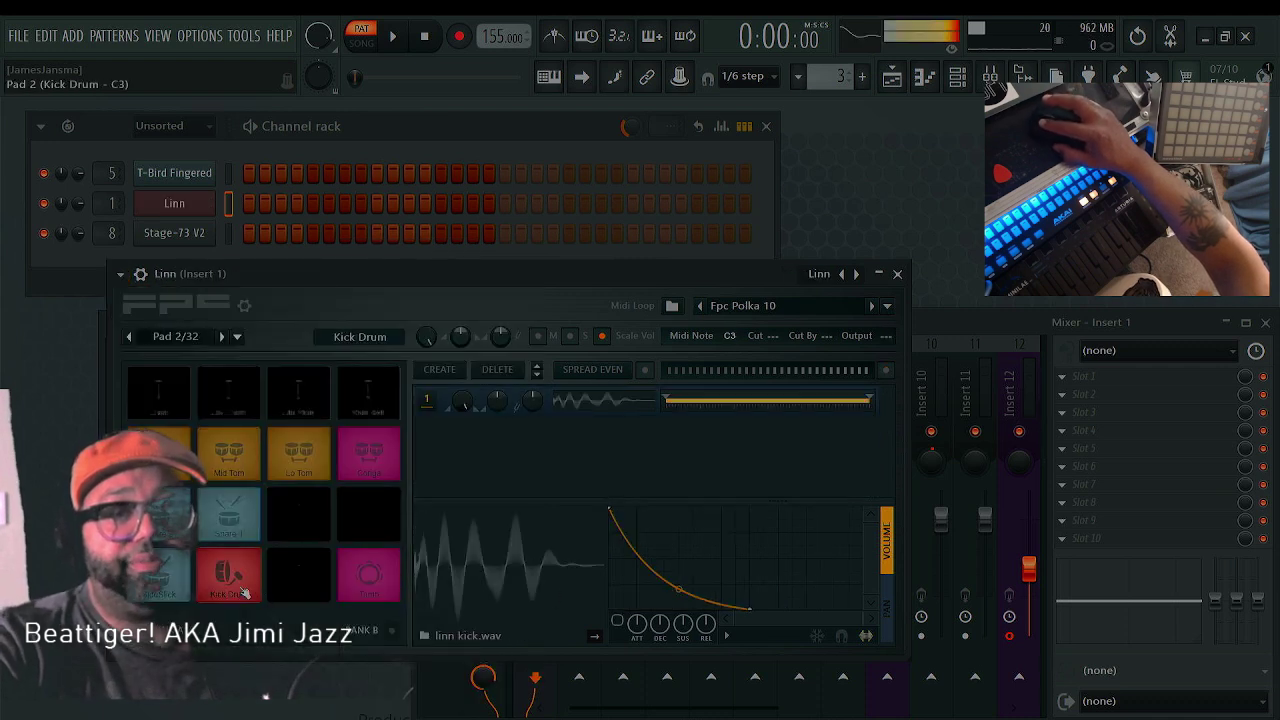
click(295, 584)
click(232, 516)
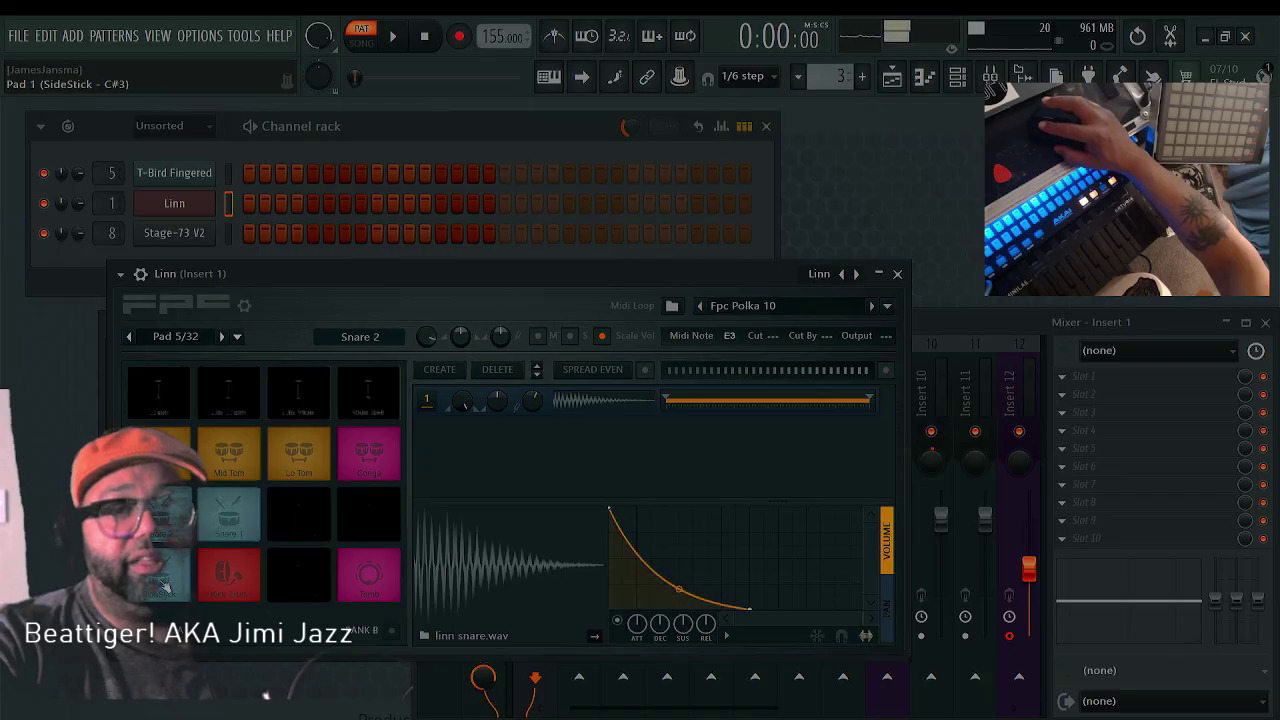
click(277, 562)
click(360, 575)
click(298, 515)
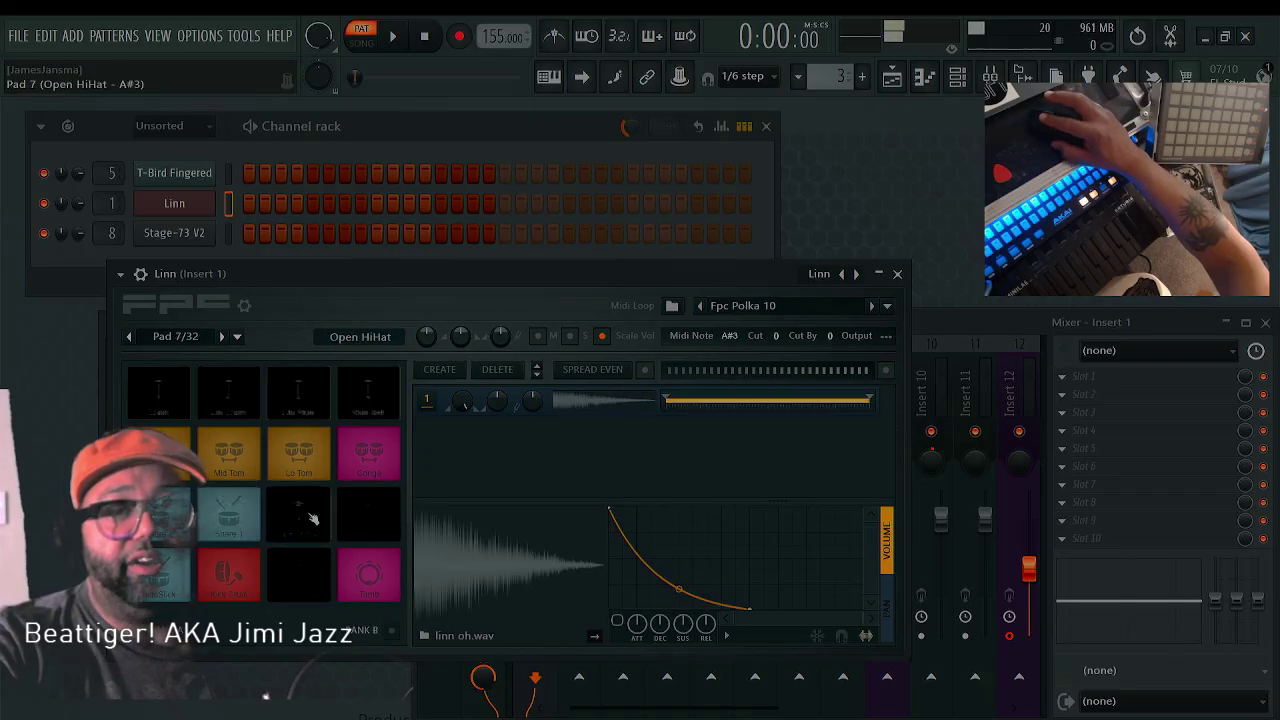
click(897, 273)
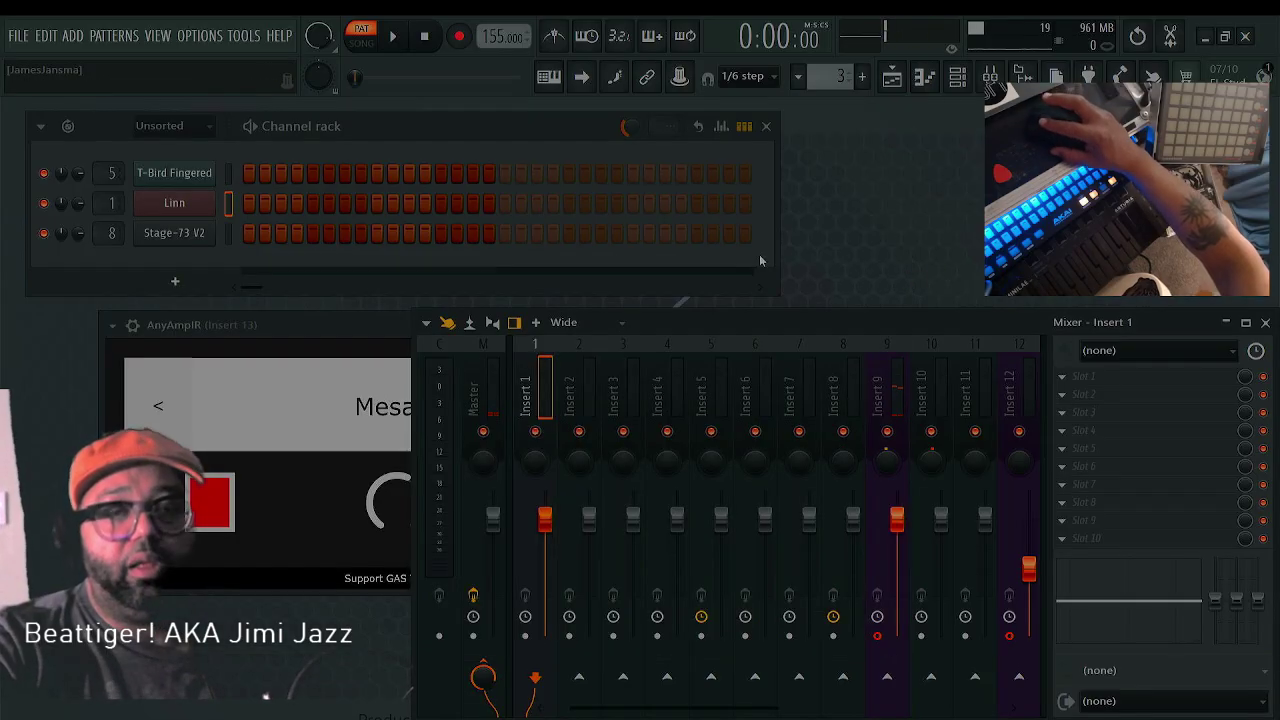
right_click(183, 204)
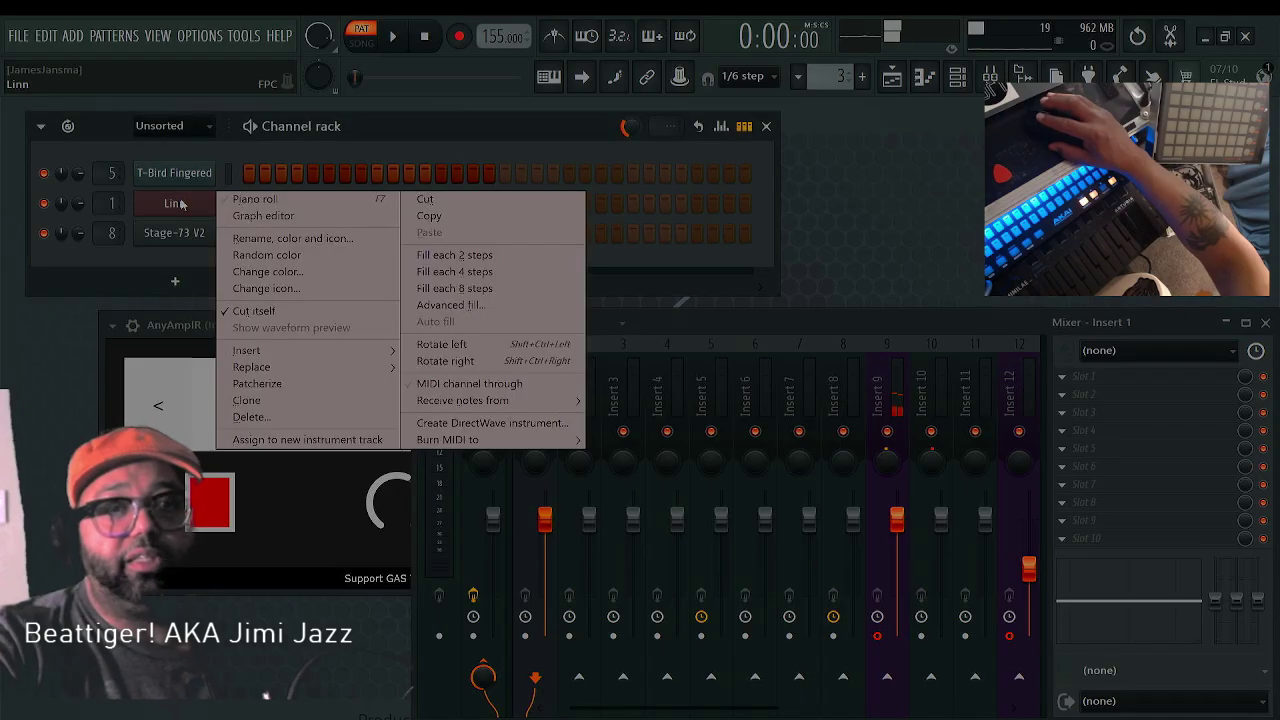
click(176, 204)
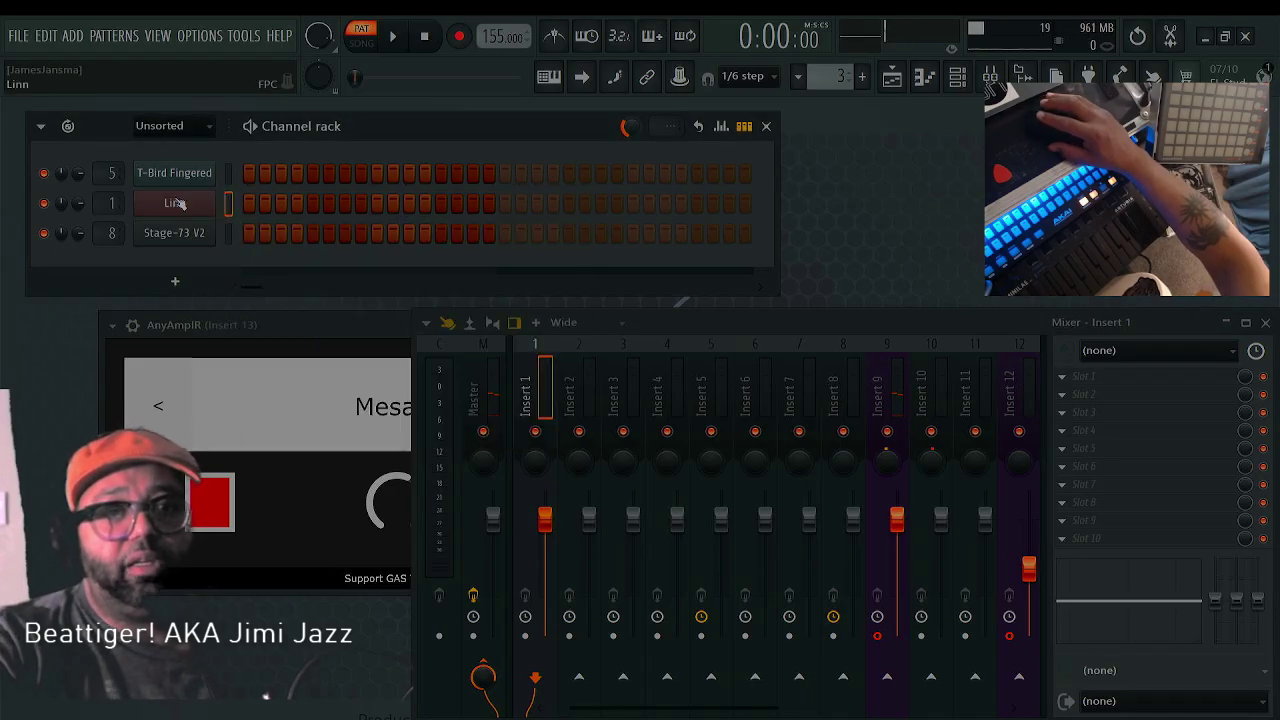
right_click(177, 204)
click(177, 204)
click(180, 204)
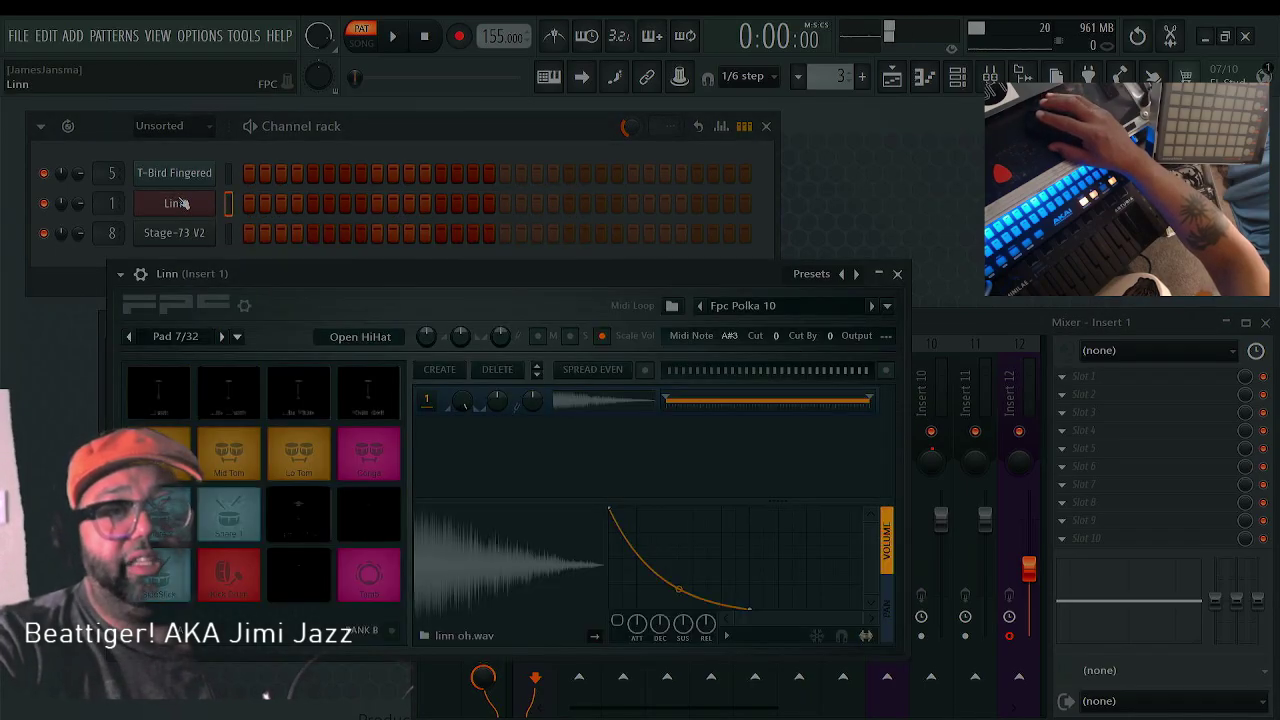
right_click(177, 203)
click(176, 207)
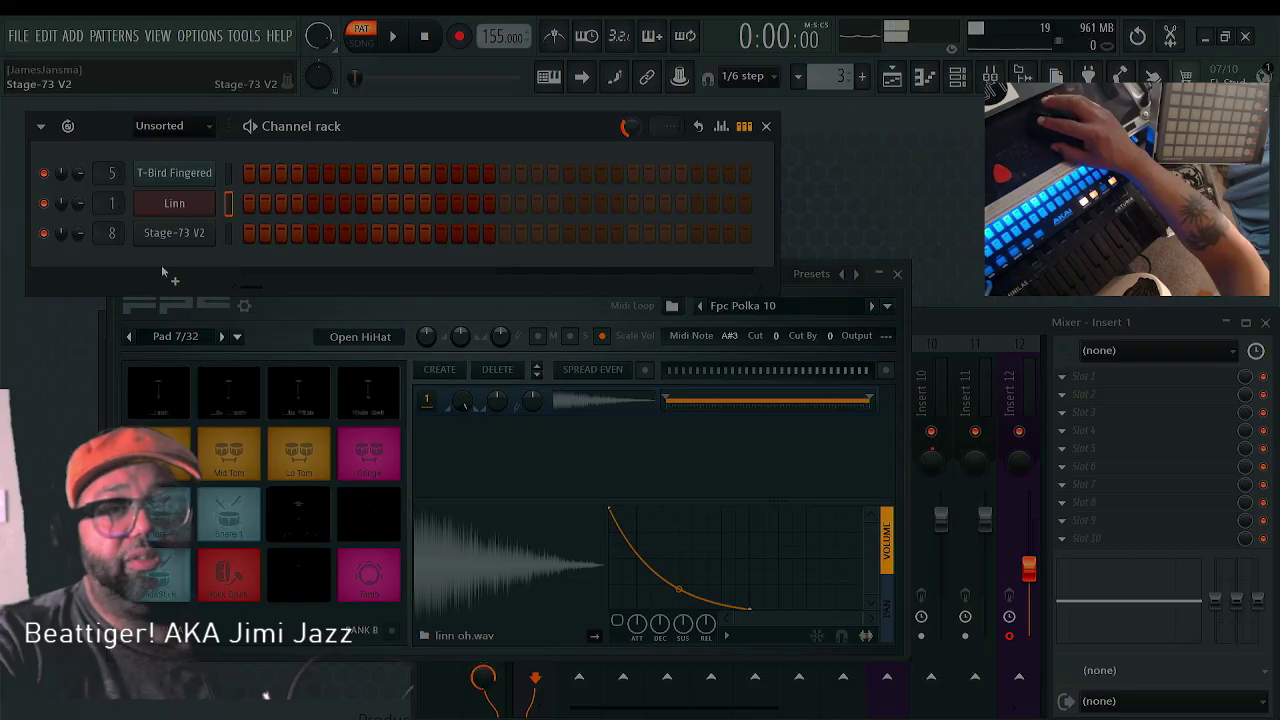
Load the acoustic HQ Jazz Kit multi out preset into the Linn drum channel and close the instrument
click(198, 206)
click(199, 207)
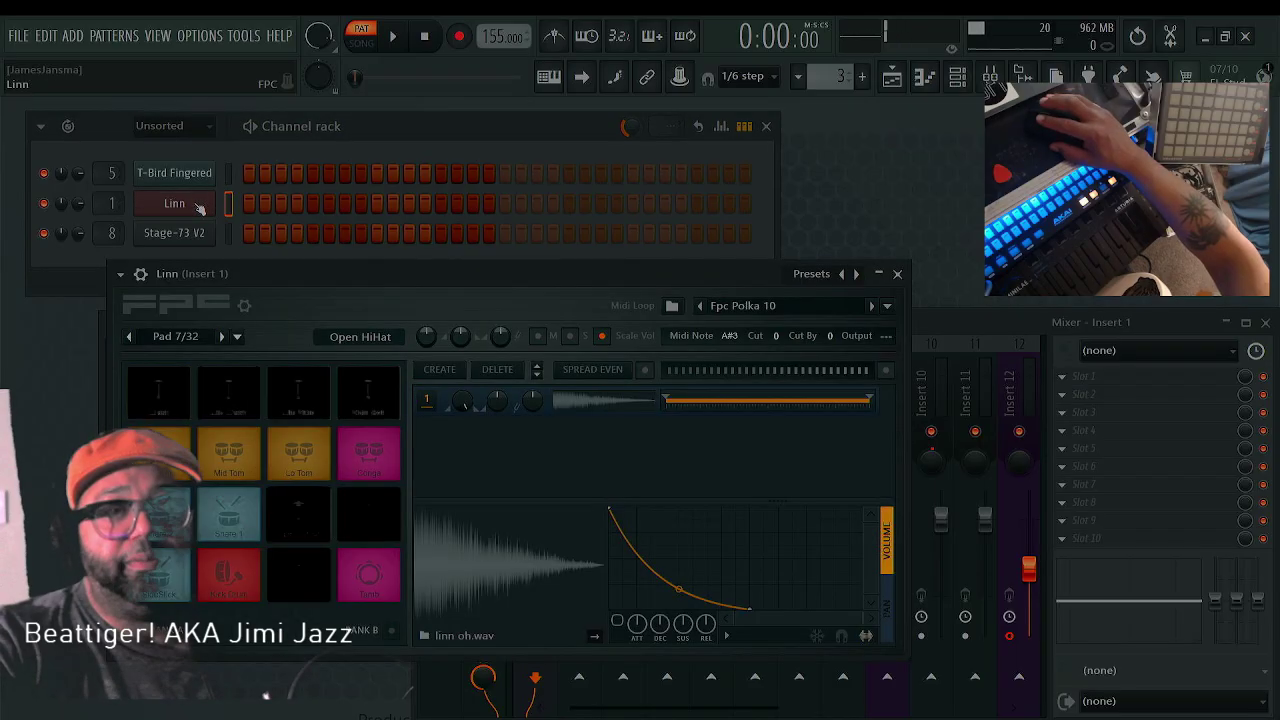
click(121, 274)
mouse_move(257, 331)
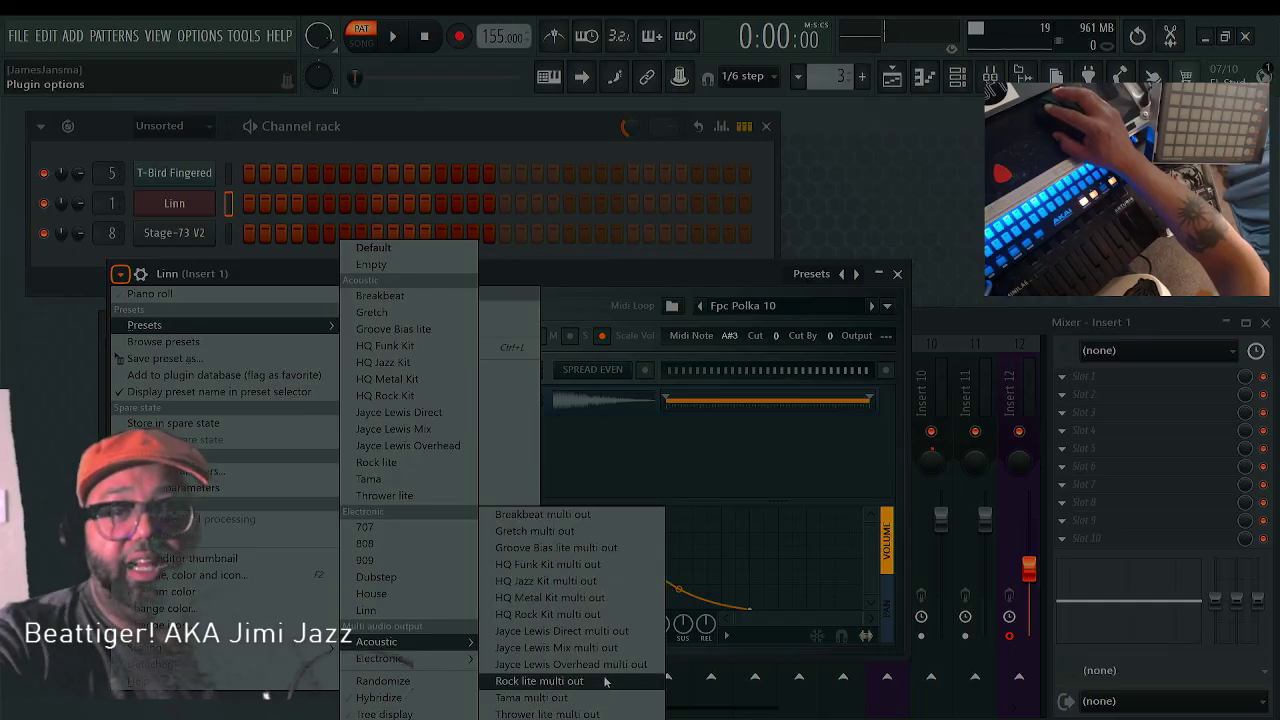
click(605, 580)
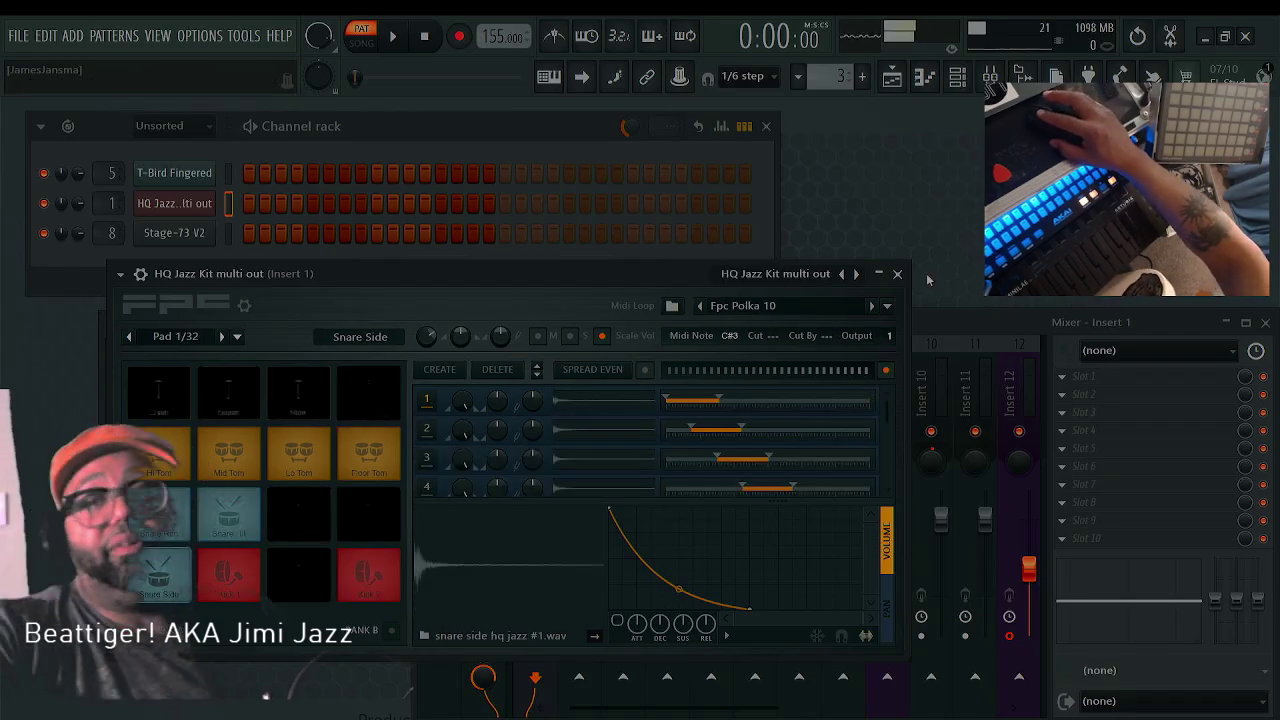
click(897, 273)
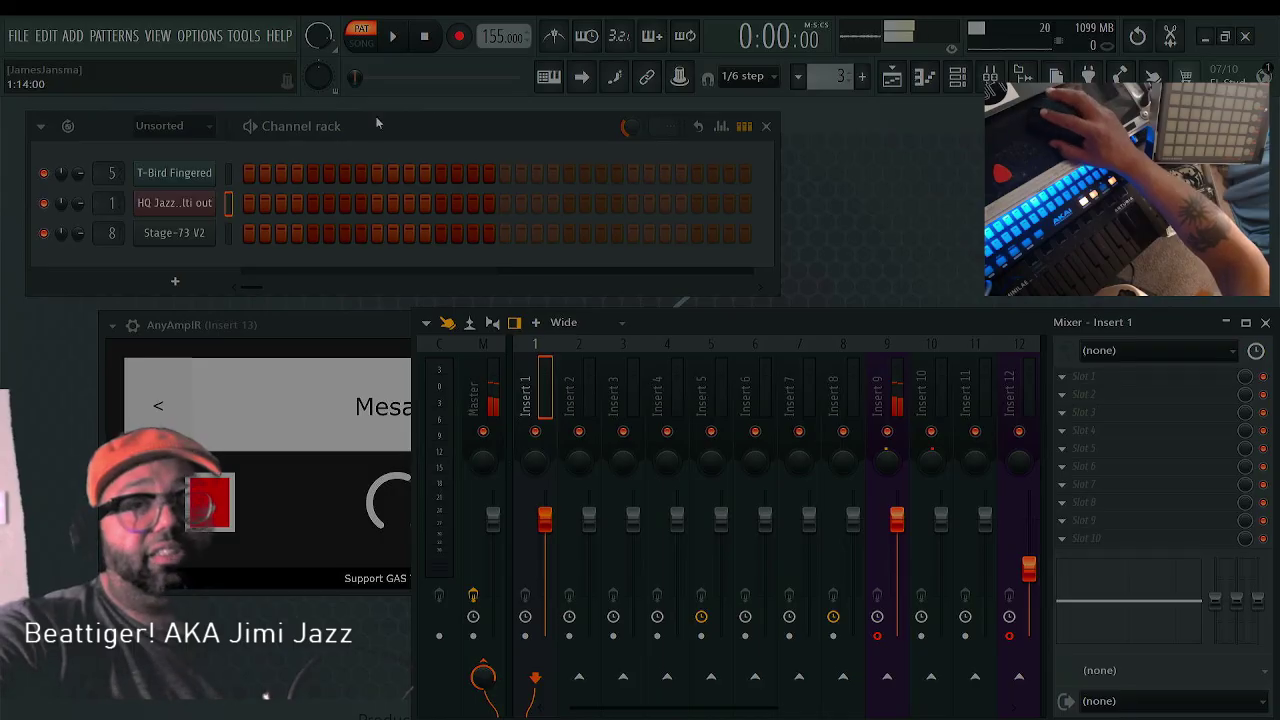
Expand the channel rack across the workspace, then hide it and show it again
double_click(447, 115)
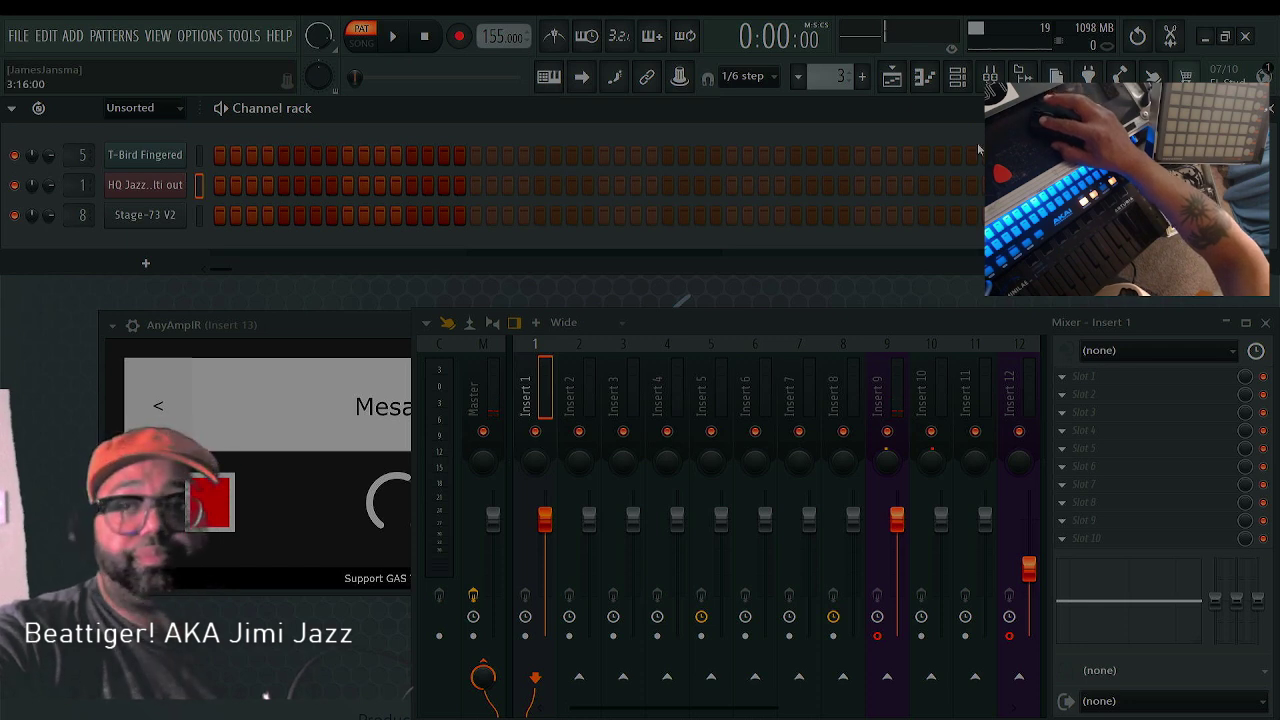
click(1273, 108)
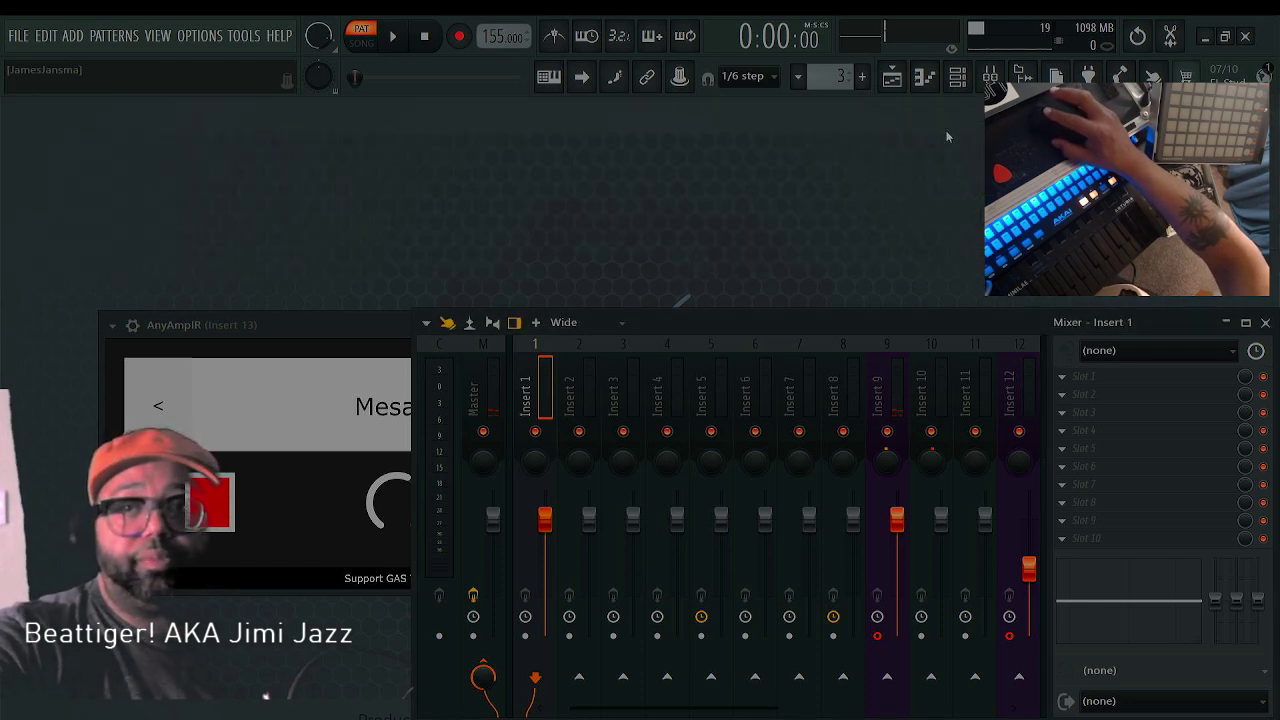
click(903, 82)
click(903, 82)
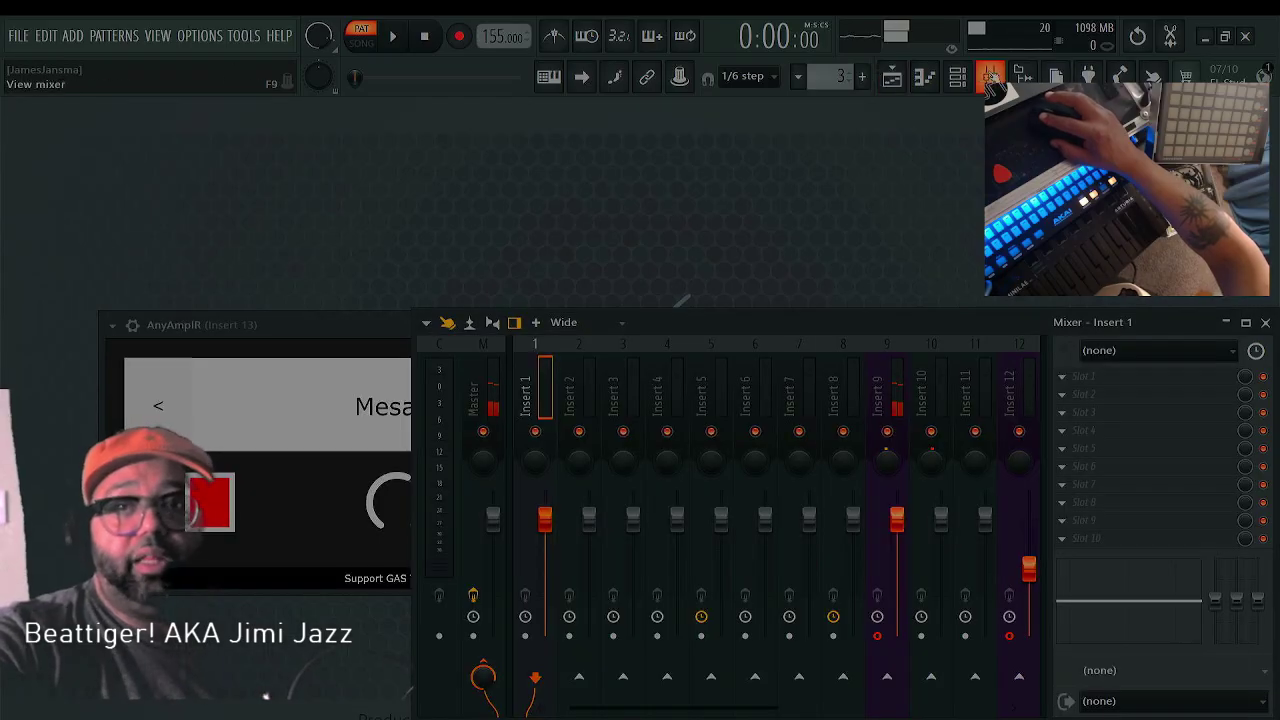
click(957, 78)
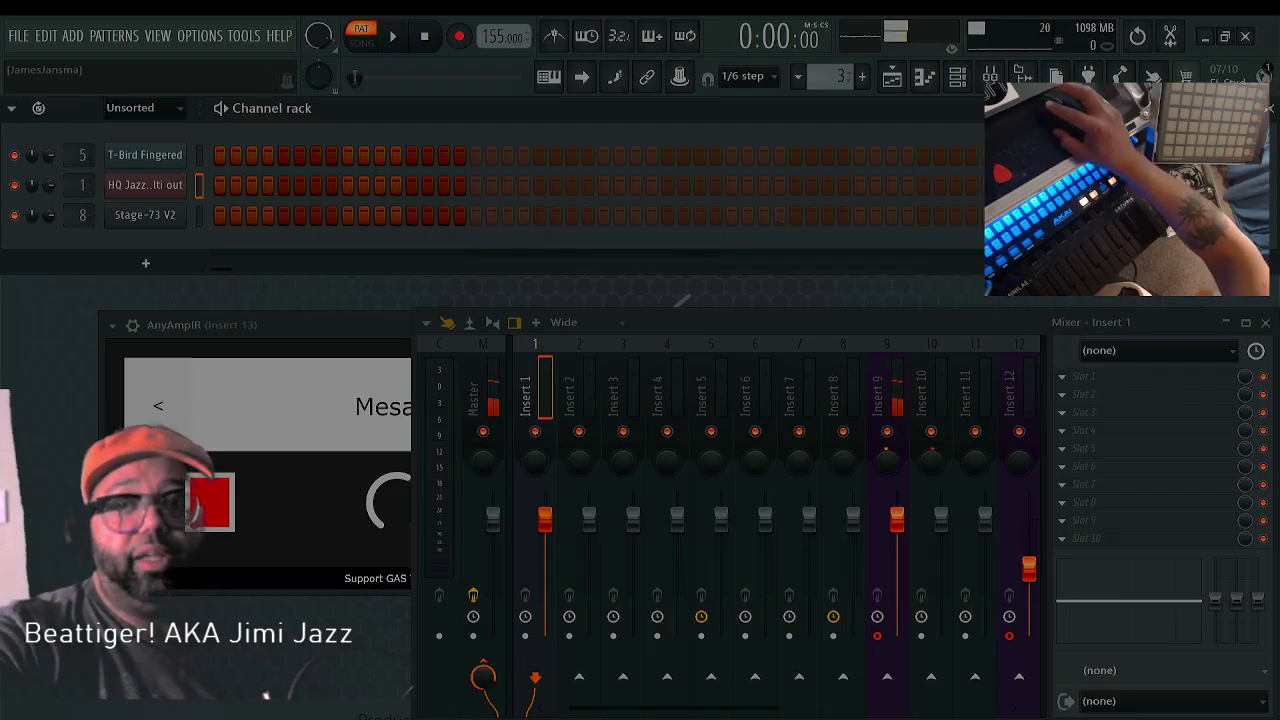
Close the mixer and the AnyAmpIR effect window to clear the workspace
drag(937, 324, 667, 281)
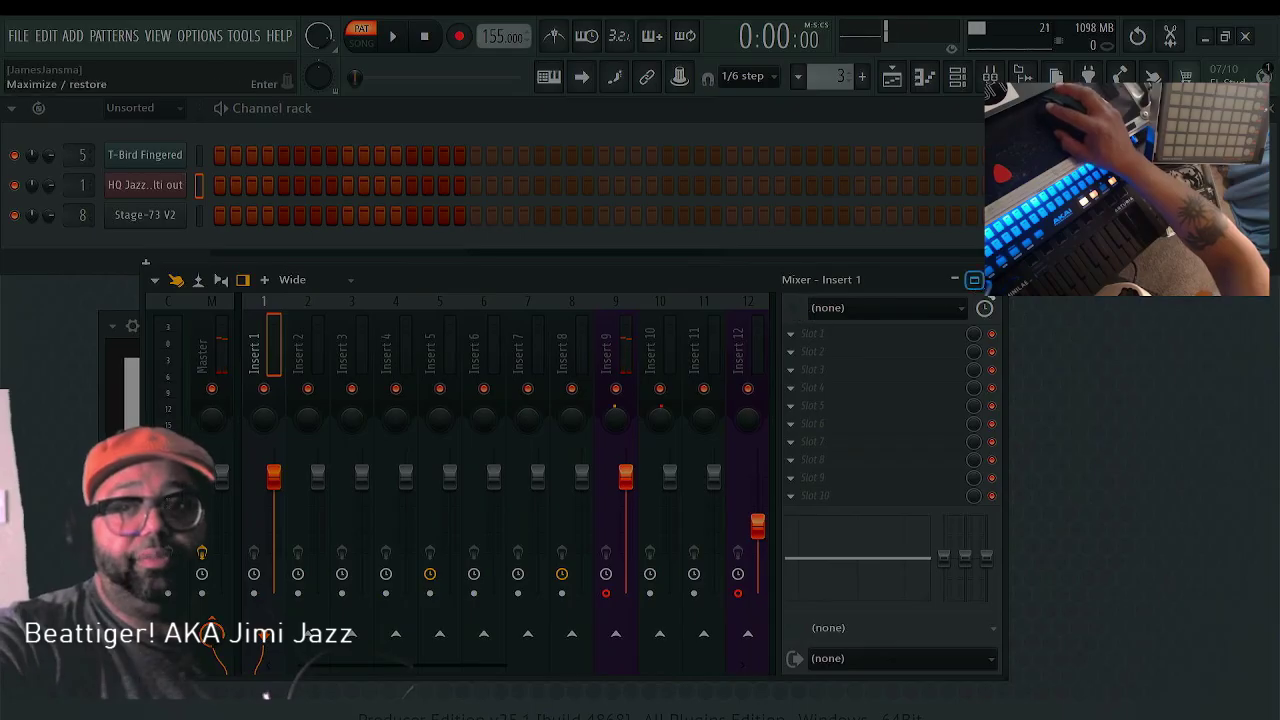
click(974, 280)
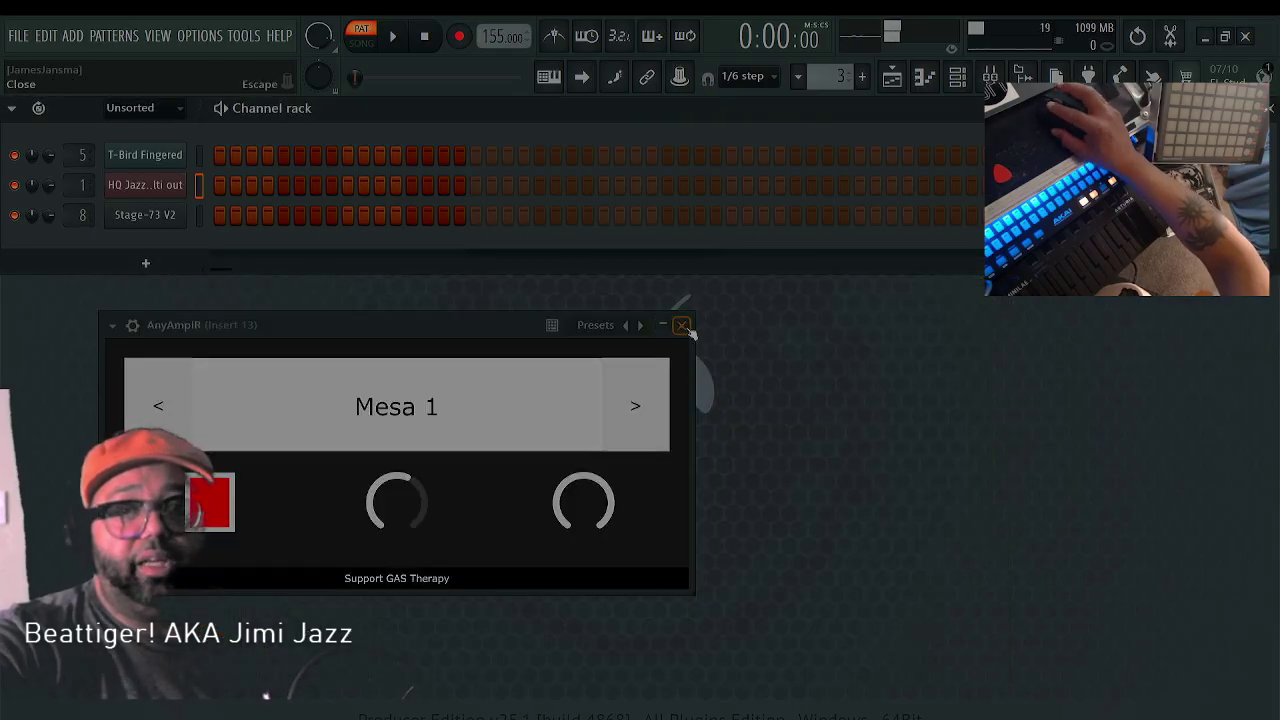
click(679, 325)
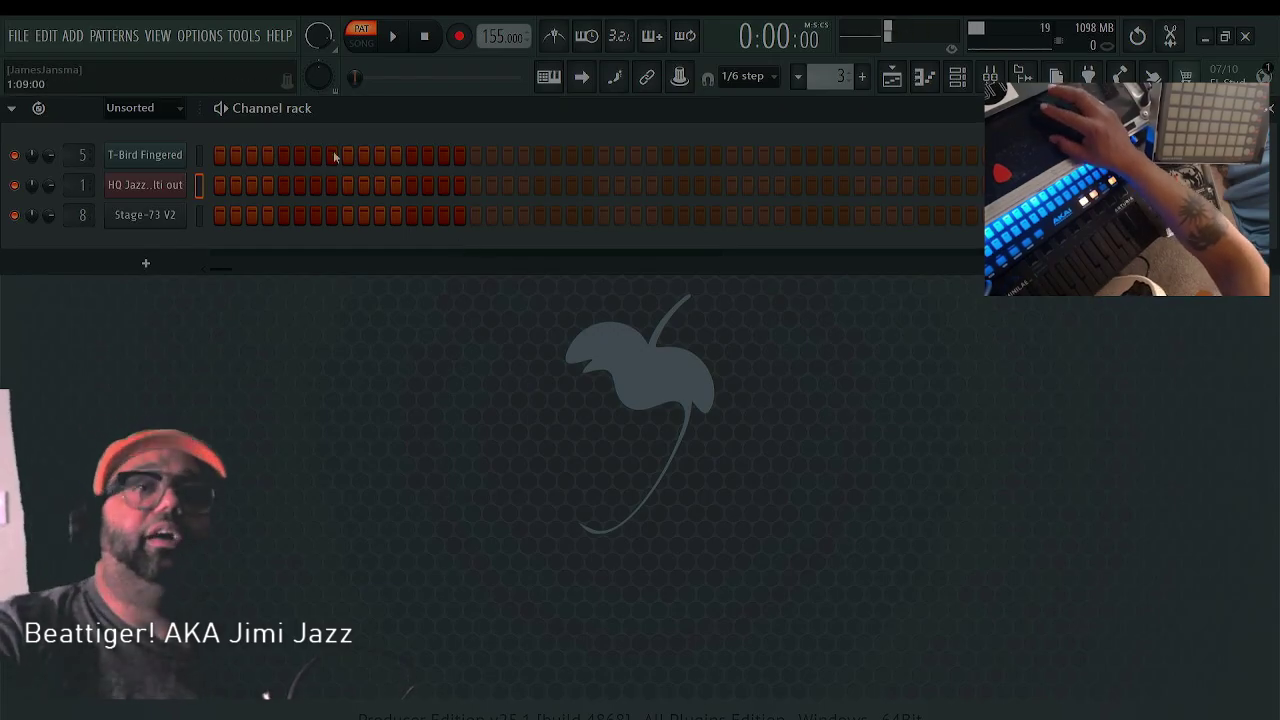
Open the HQ Jazz Kit multi out drum instrument and move its window clear of the channel rack names
click(166, 188)
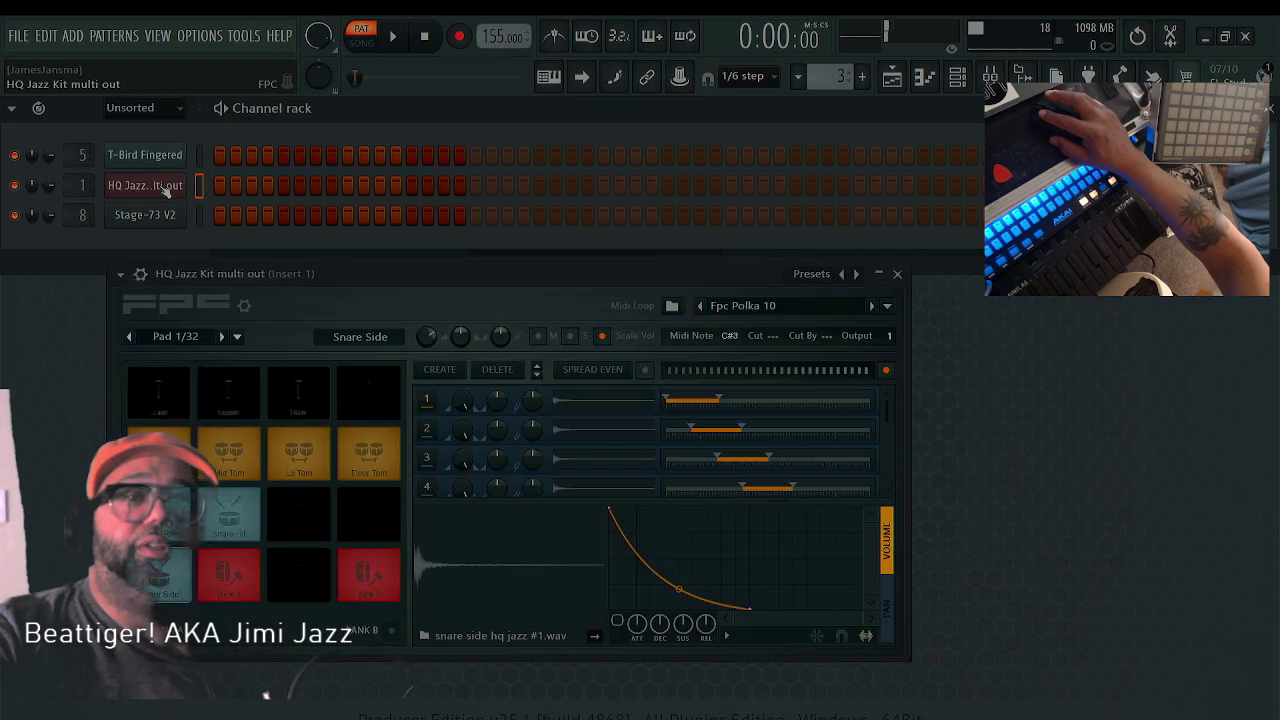
drag(449, 282, 609, 300)
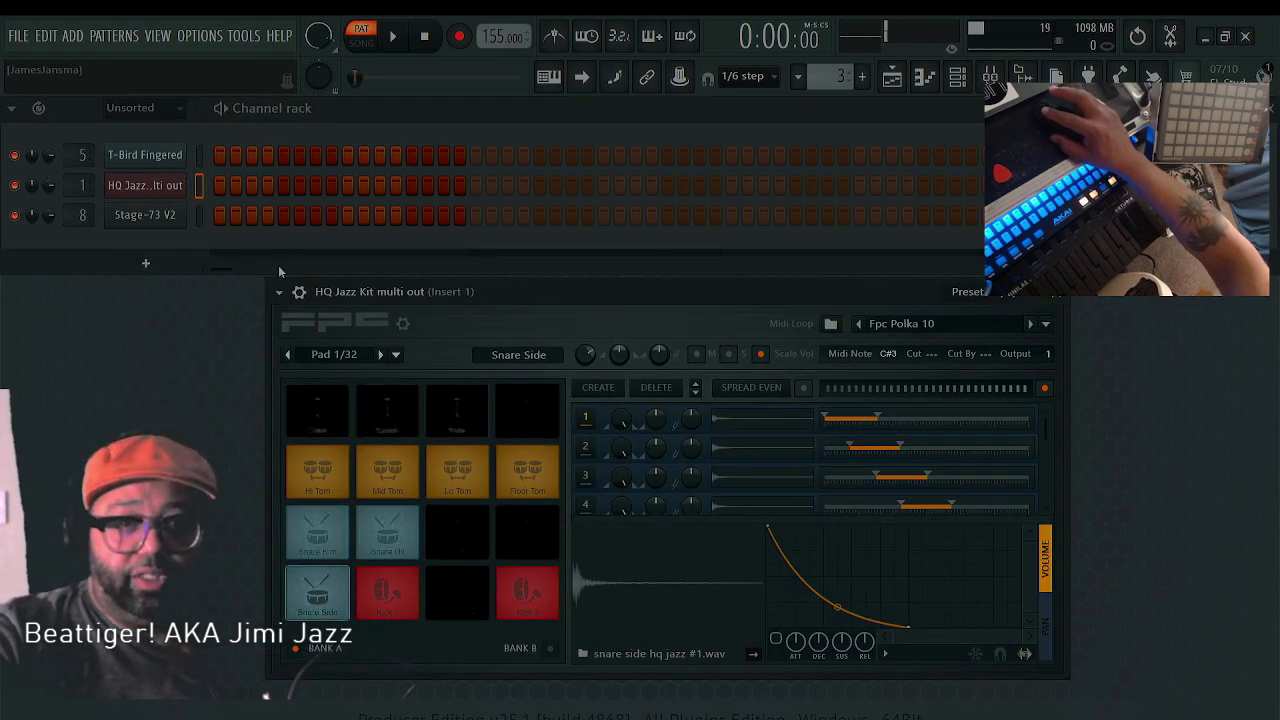
click(278, 292)
click(516, 291)
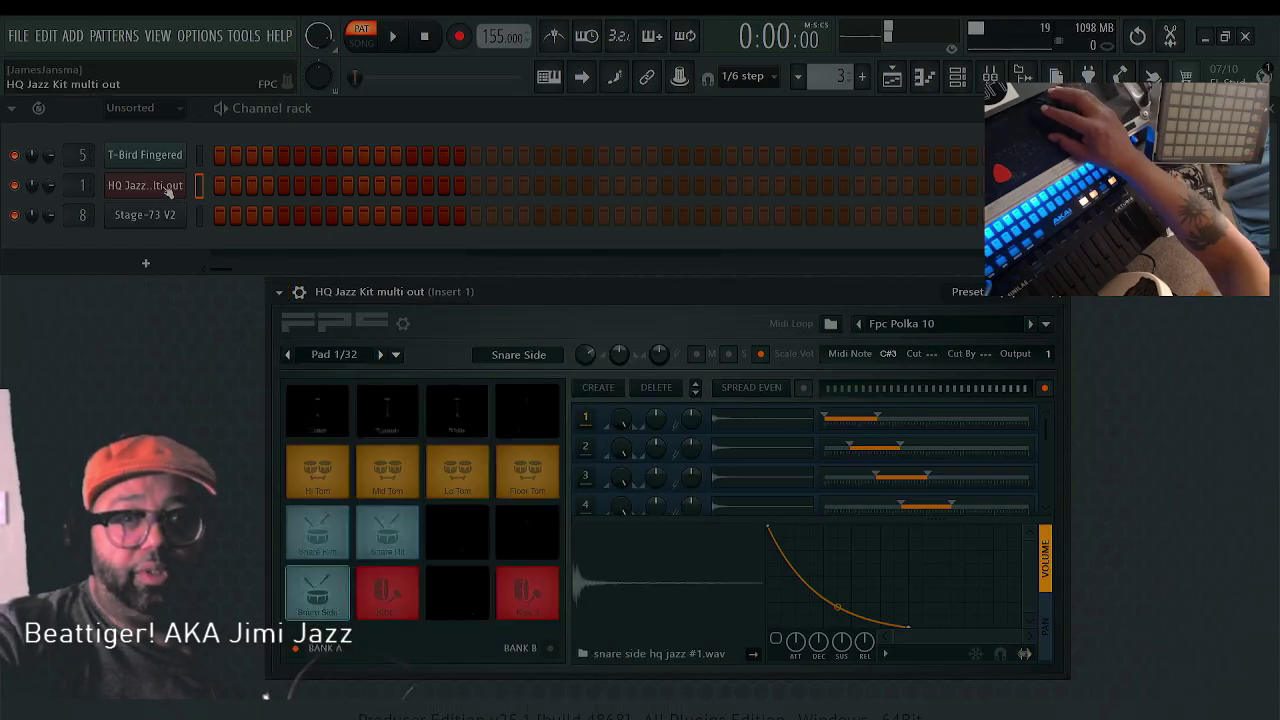
click(520, 648)
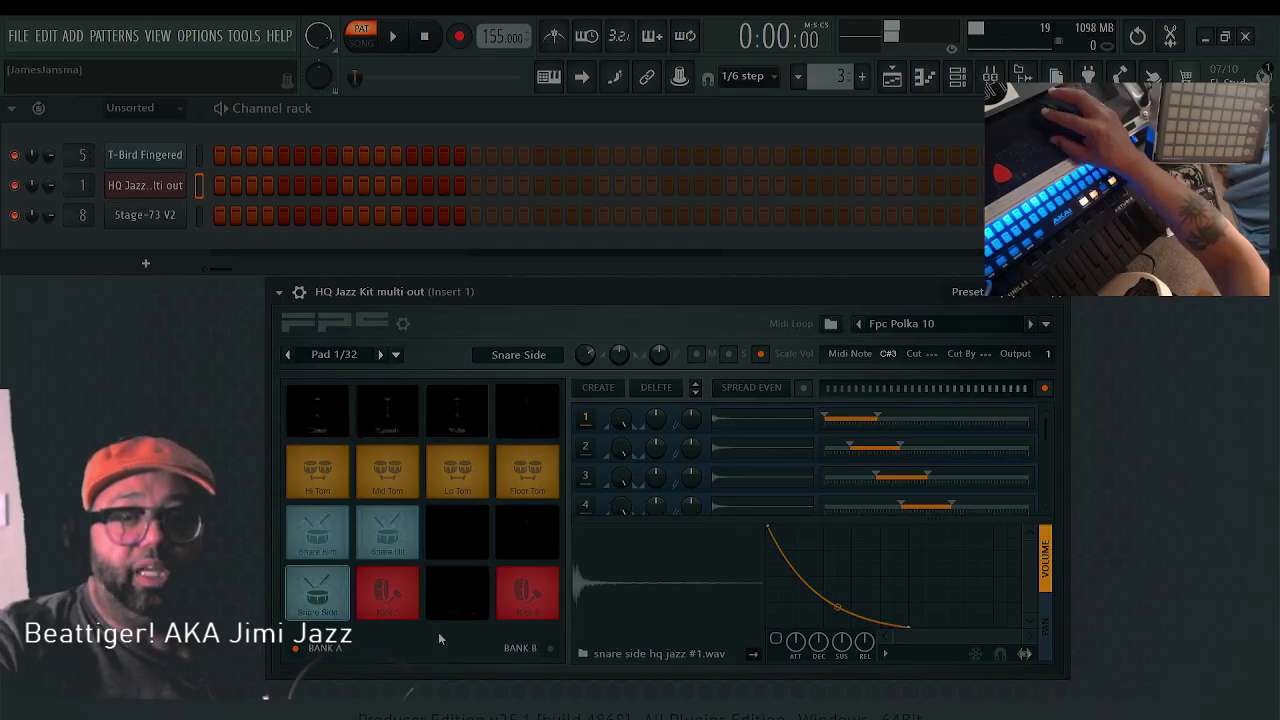
Audition the Kick 1 and Kick 2 pads of the HQ Jazz Kit
click(398, 610)
click(526, 592)
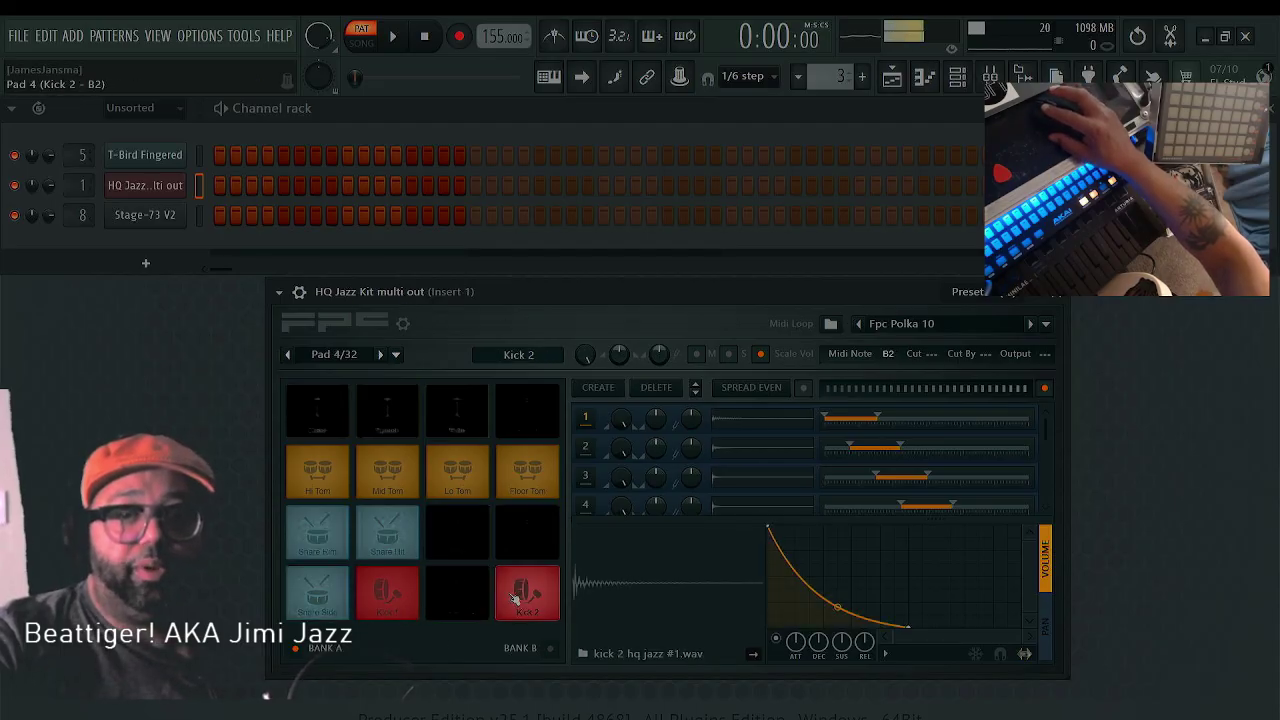
click(381, 597)
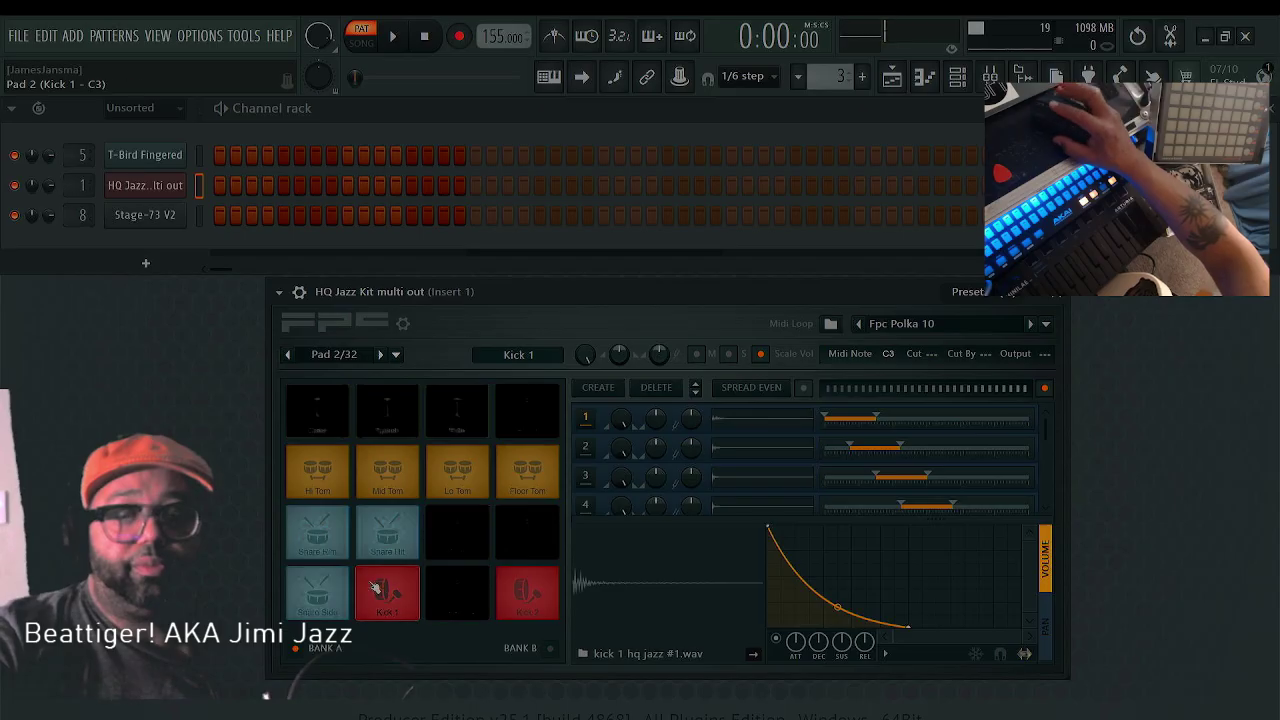
Lower the Snare Side pad's tuning to -150 cents and audition the Kick 1 pad
drag(659, 354, 659, 368)
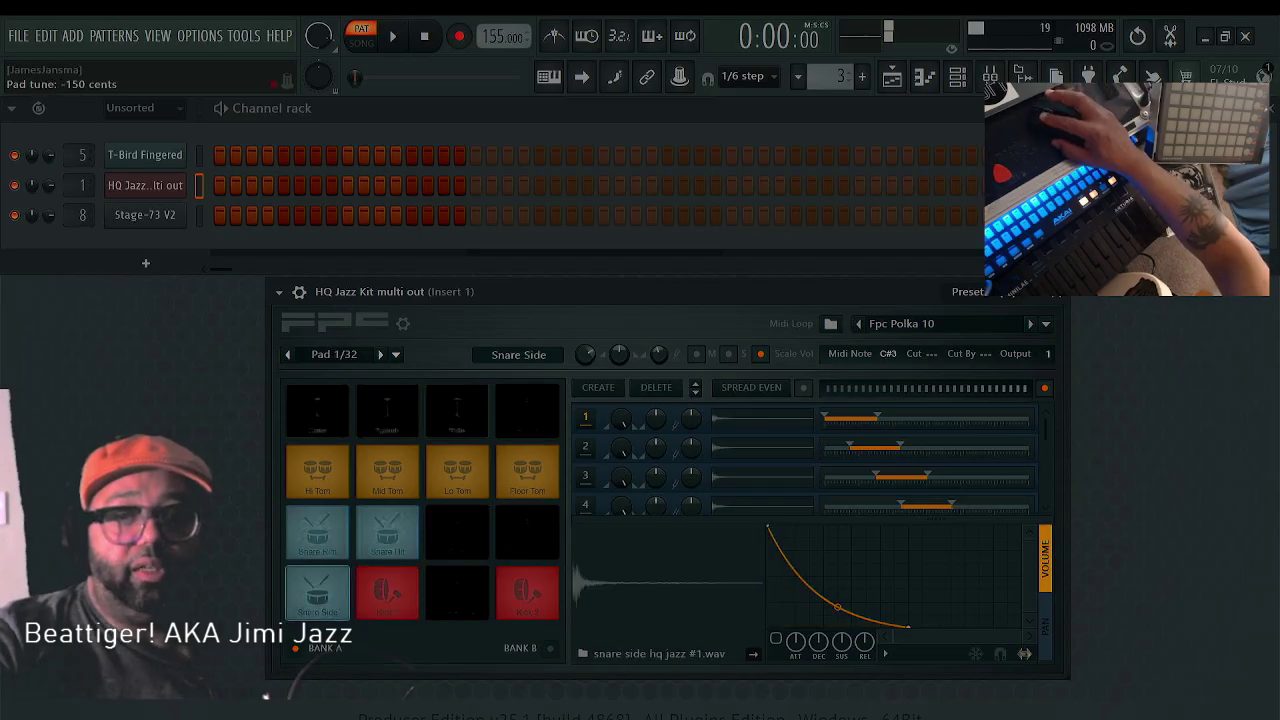
click(394, 592)
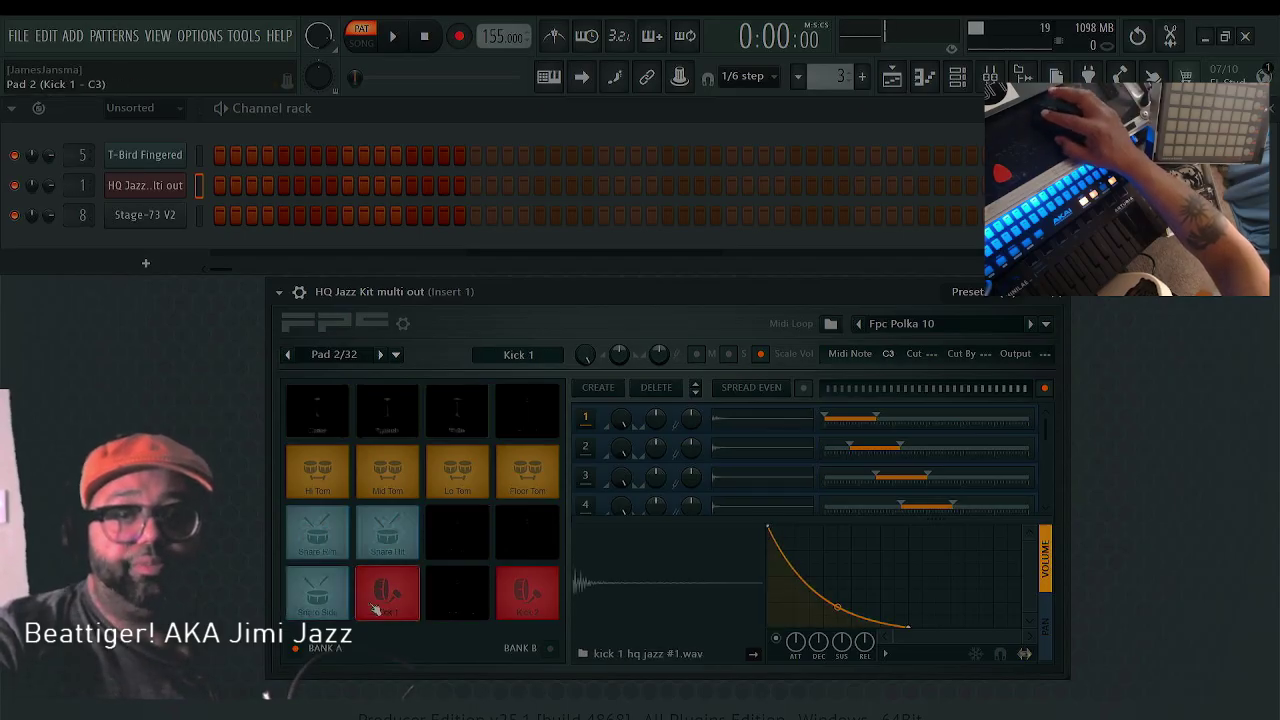
click(403, 605)
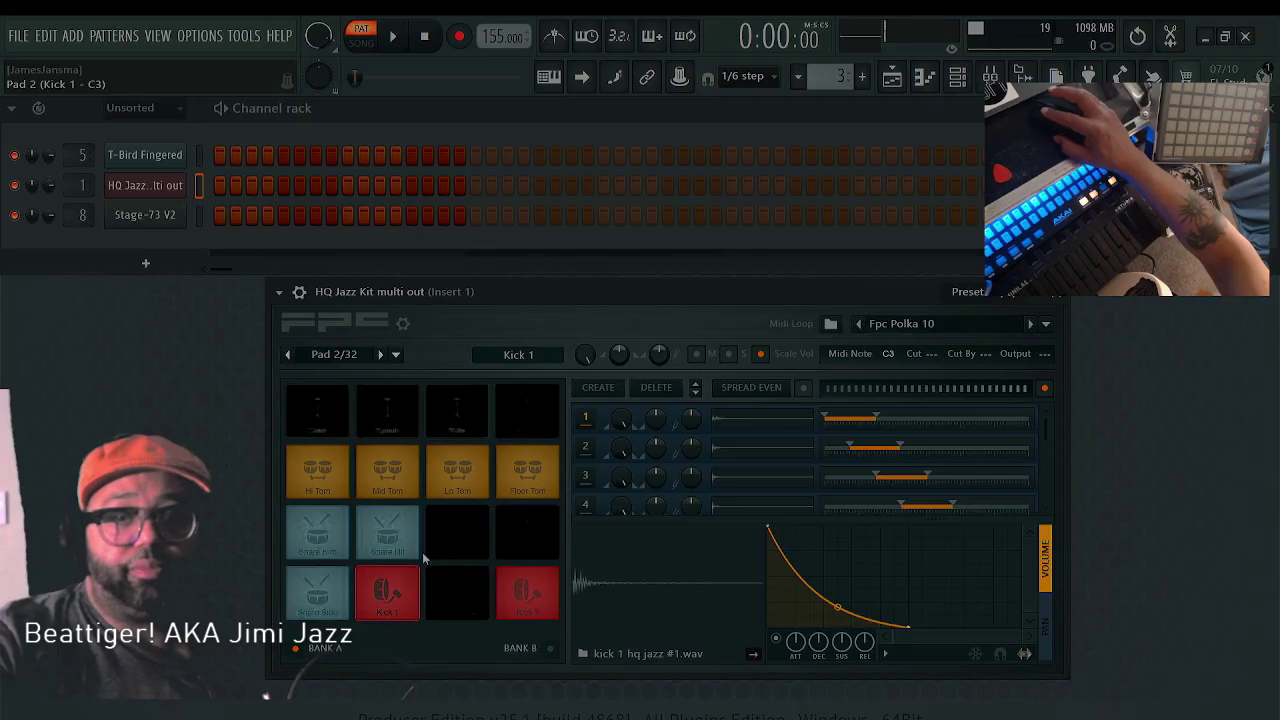
Lower the Kick 2 pad's tuning to -421 cents and audition both kick pads
click(553, 603)
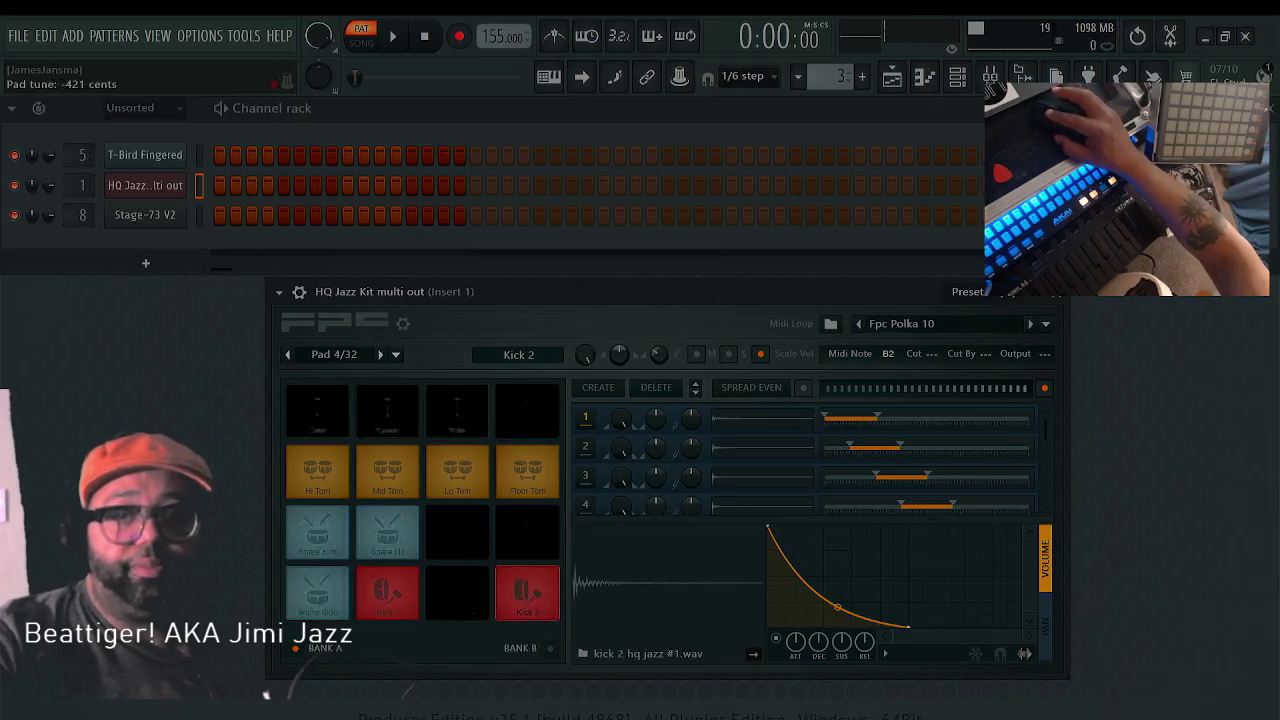
click(529, 598)
click(390, 592)
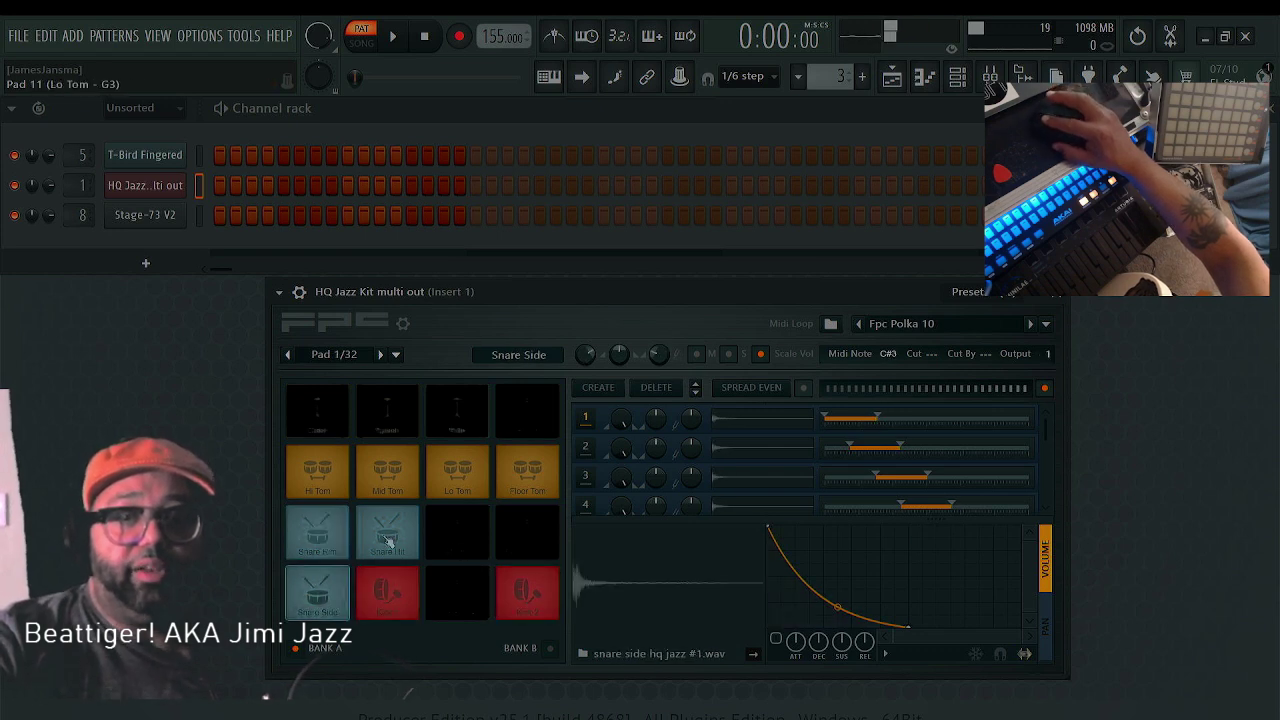
Lower the Kick 1 pad's tuning to -496 cents and audition the pad
click(398, 598)
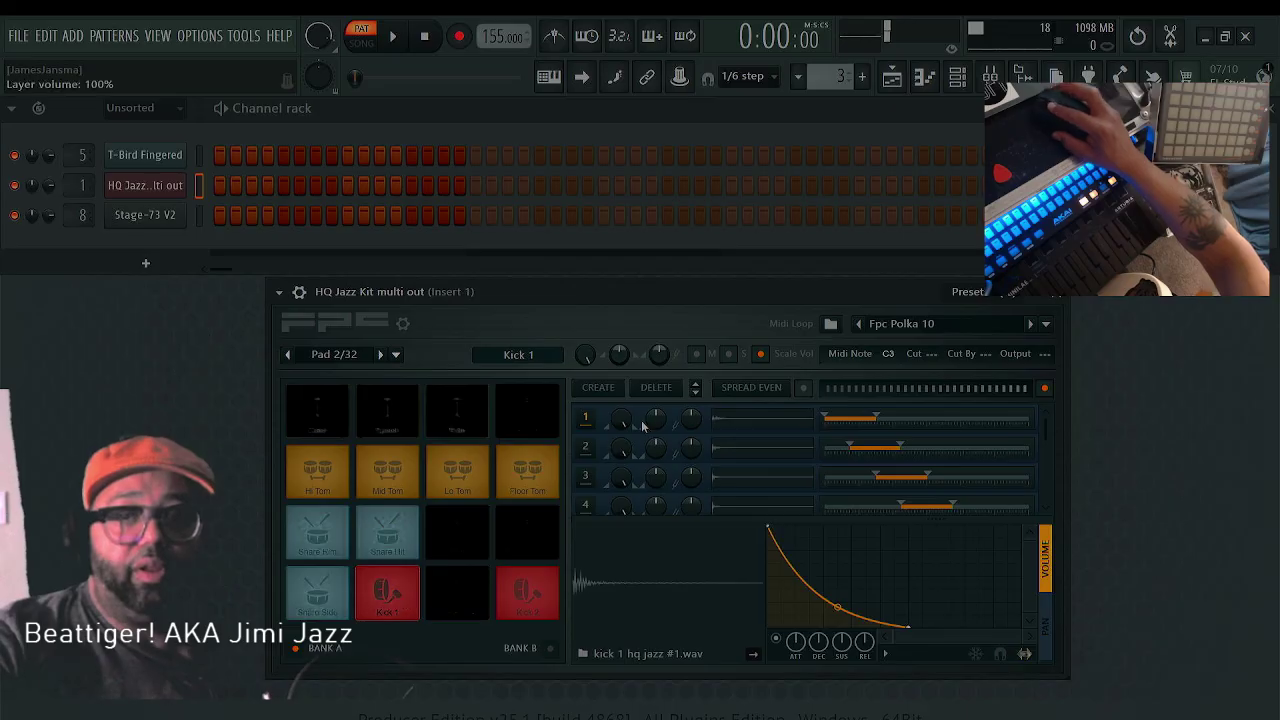
drag(665, 364, 665, 385)
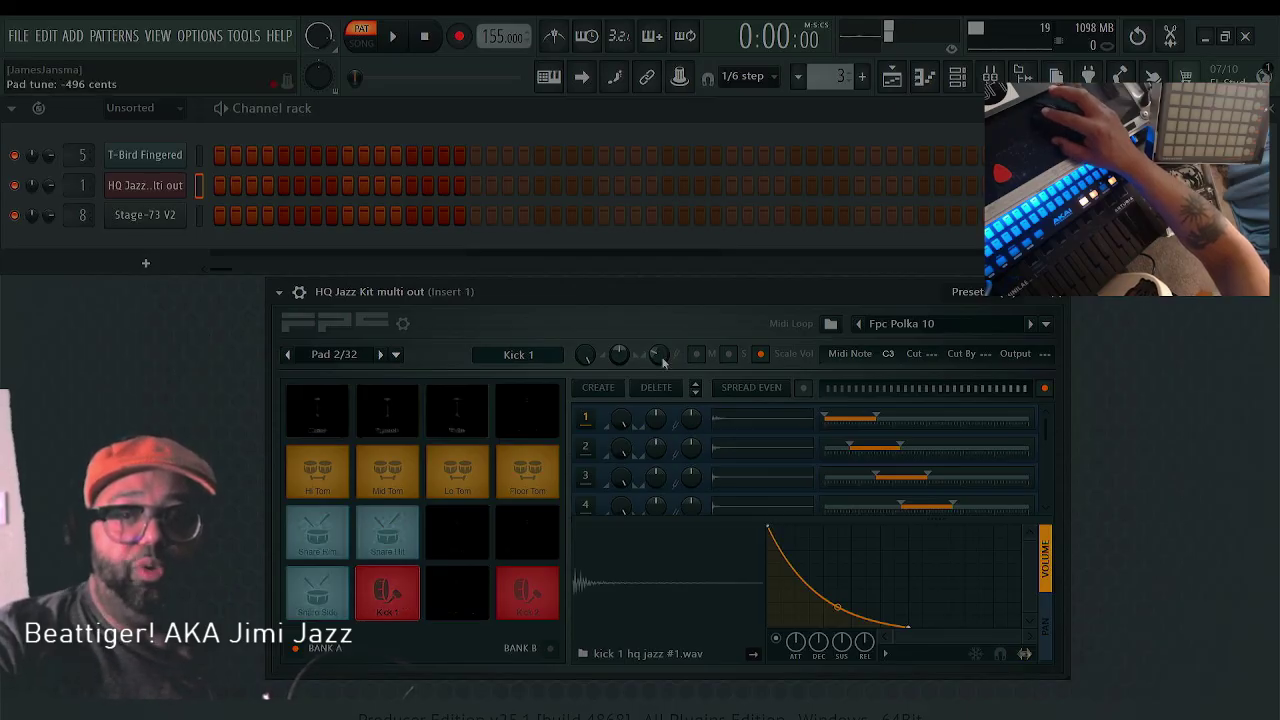
click(398, 605)
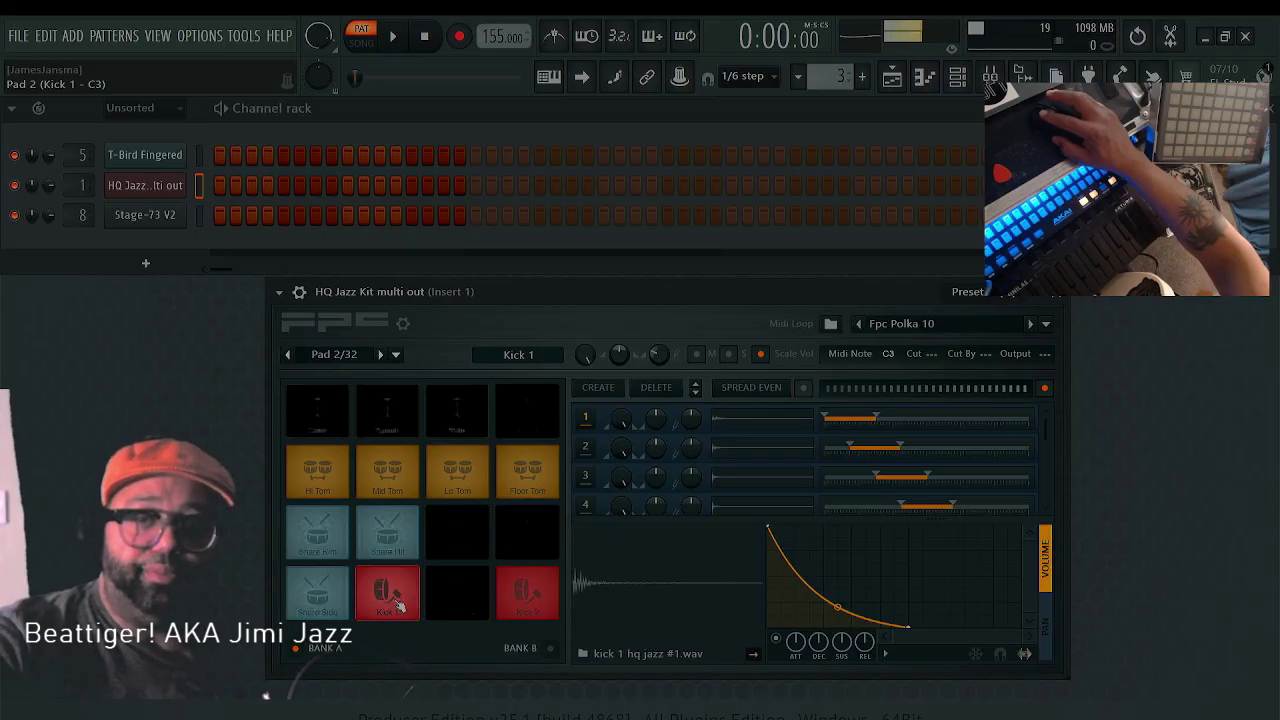
Audition the Kick 2 and Closed Hat pads and close the HQ Jazz Kit window
click(540, 605)
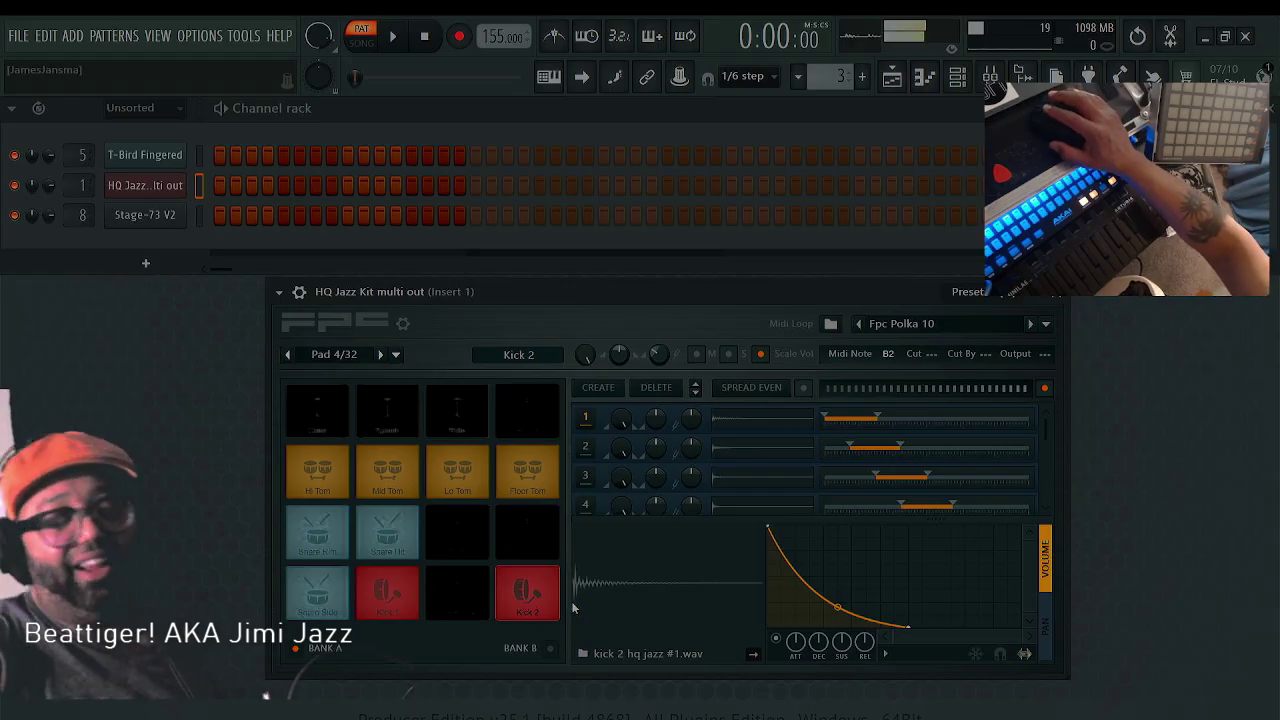
click(457, 591)
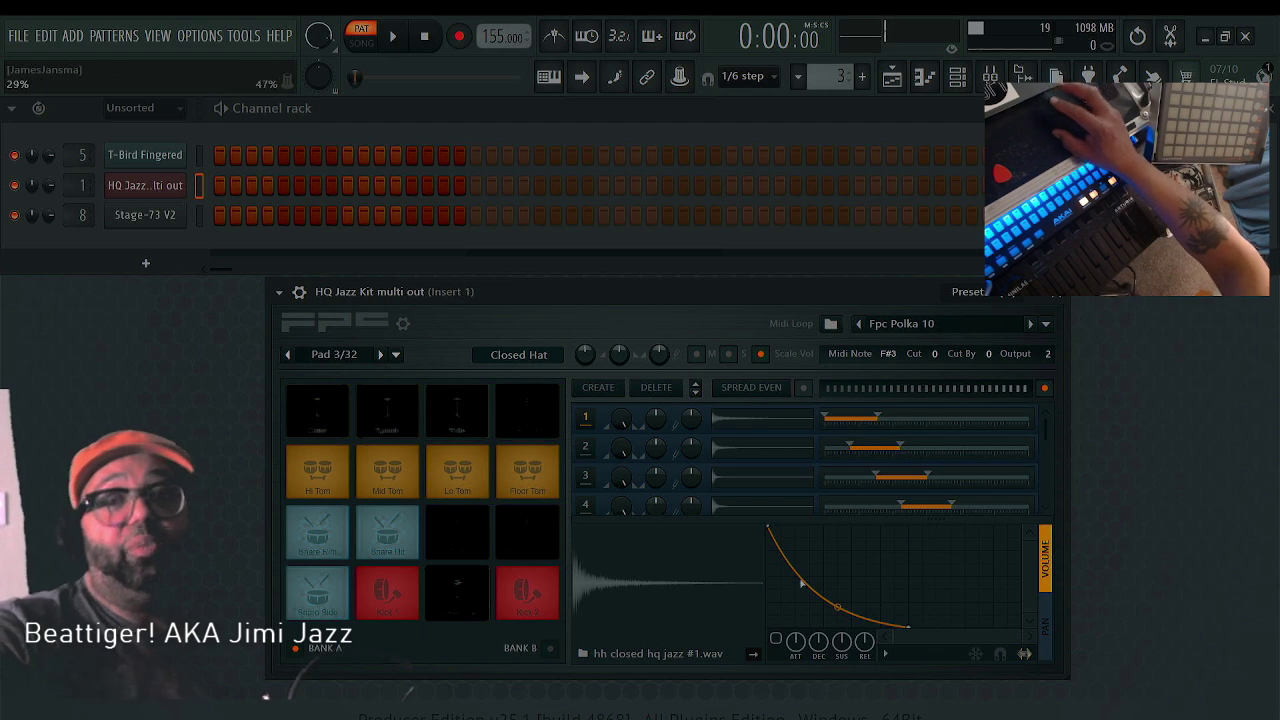
click(1056, 299)
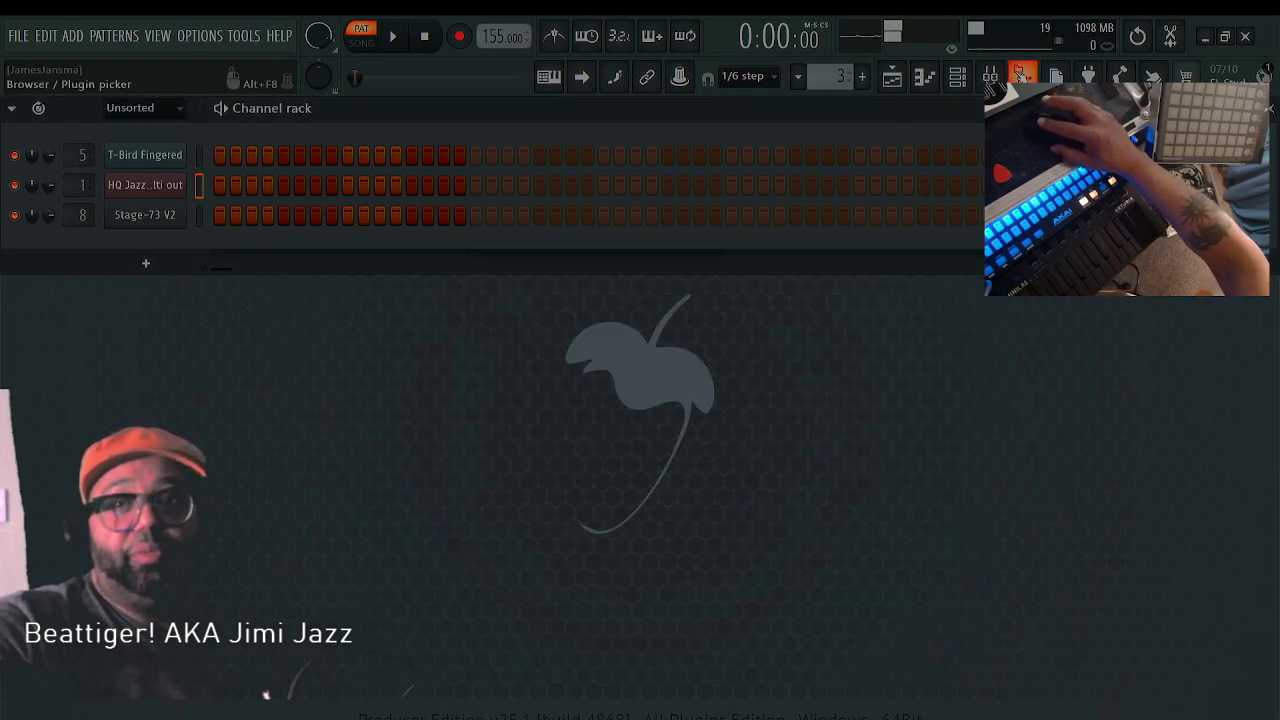
Show the mixer, select the guitar input track Insert 13 and lower its volume to 70%
click(990, 76)
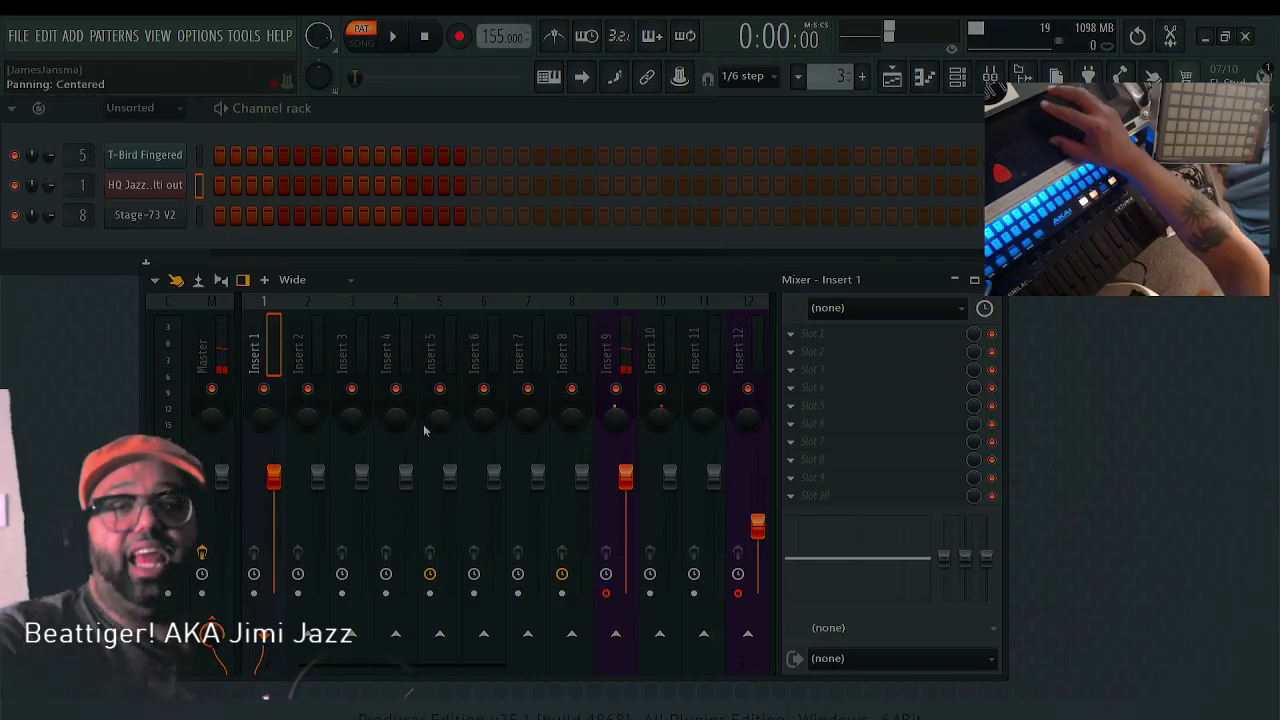
click(196, 347)
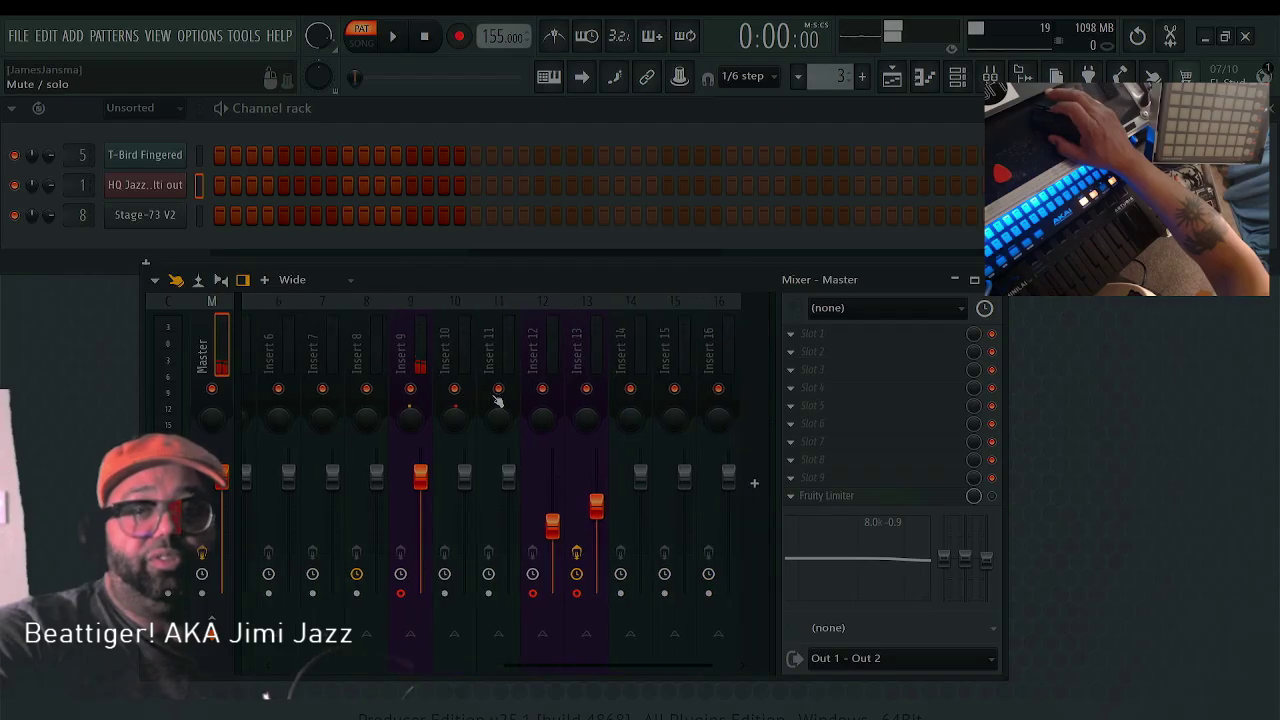
scroll(490, 400, right, 5)
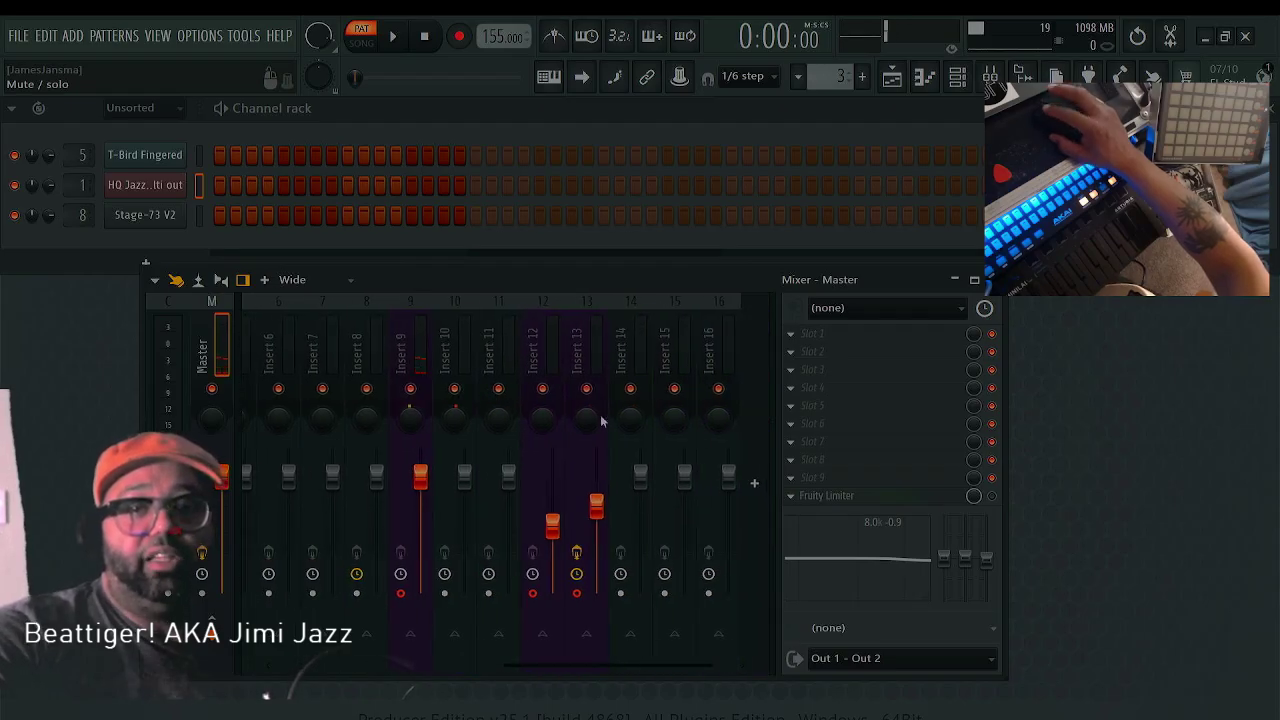
click(578, 370)
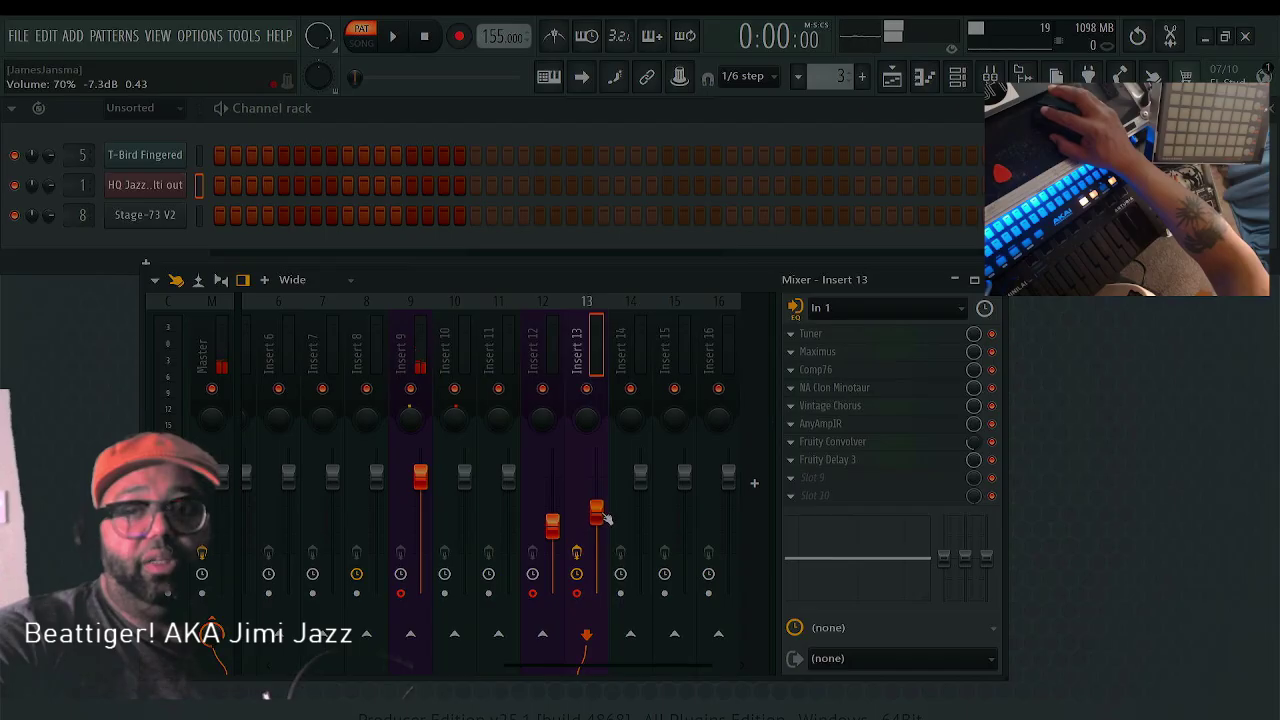
Examine the Maximus preset list and the Fruity Convolver settings on Insert 13, closing each effect window
click(881, 358)
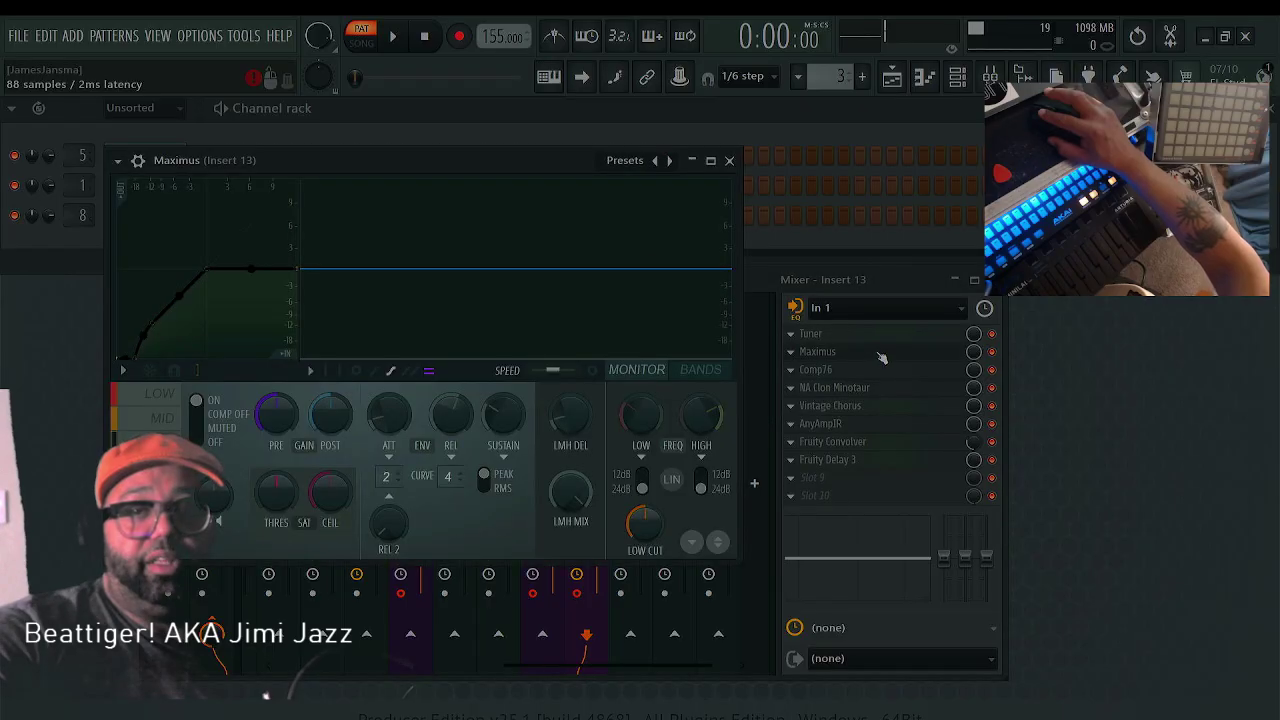
click(624, 161)
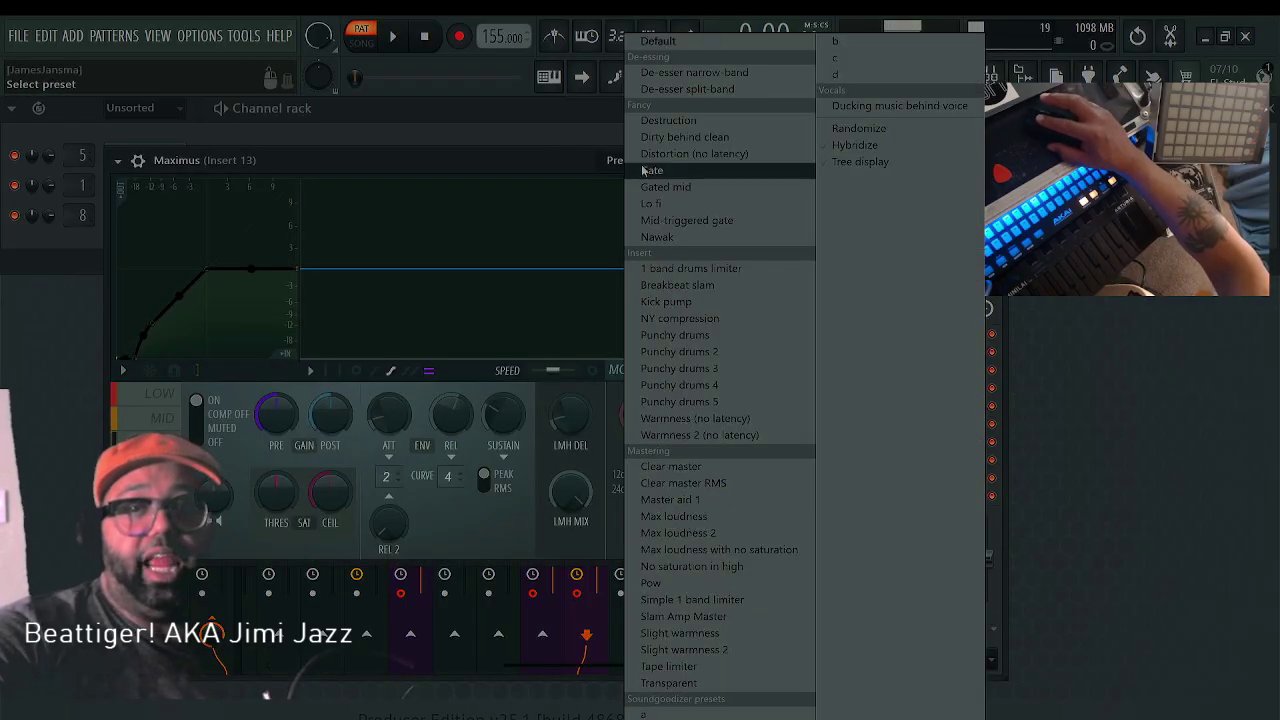
click(543, 150)
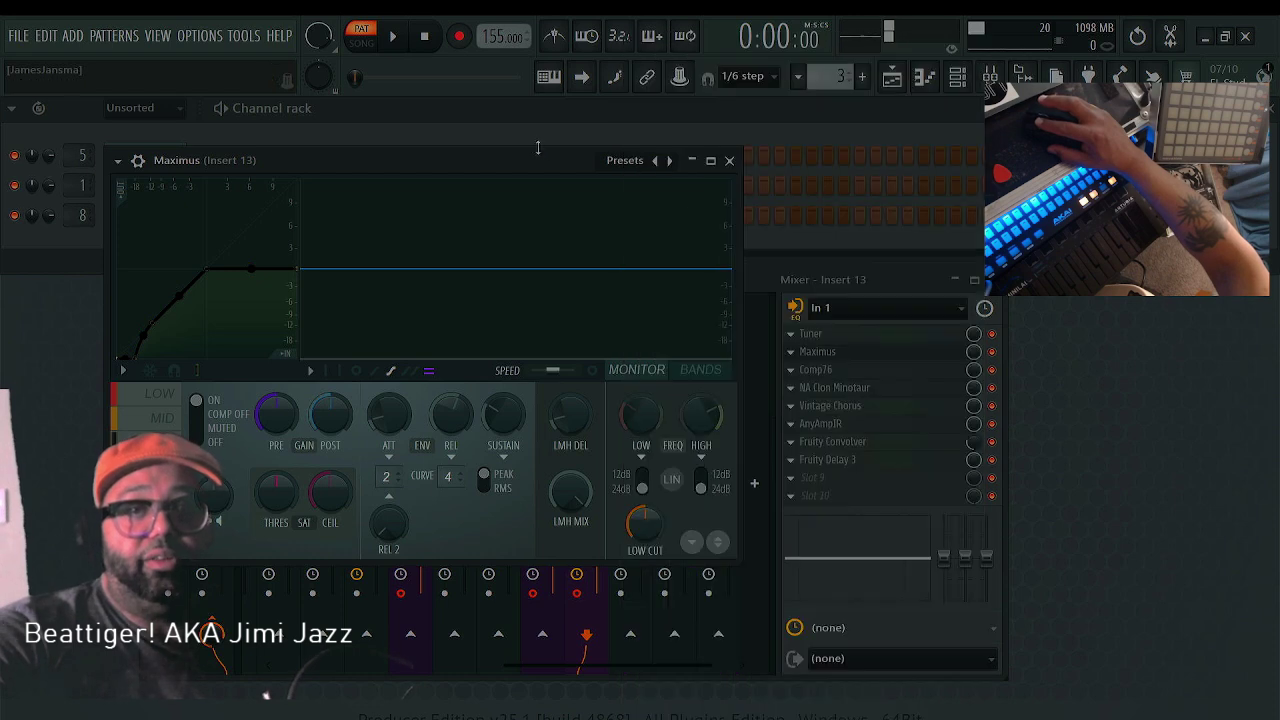
click(730, 161)
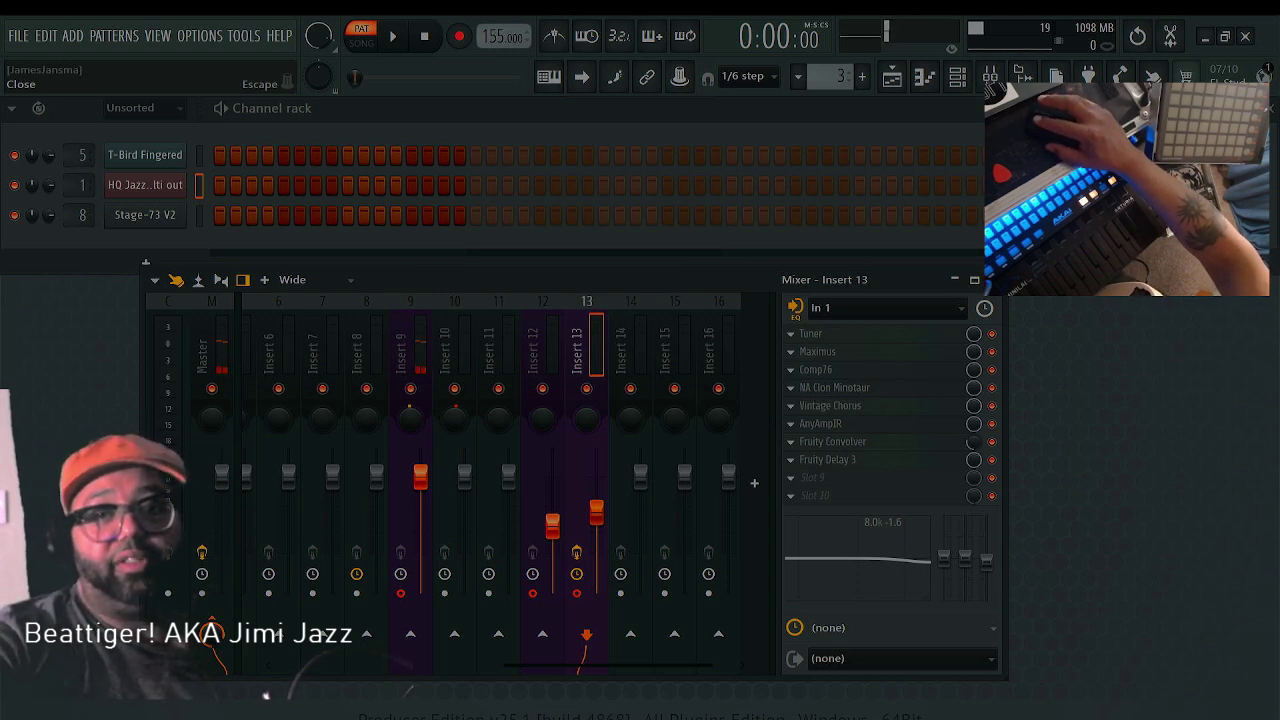
click(846, 447)
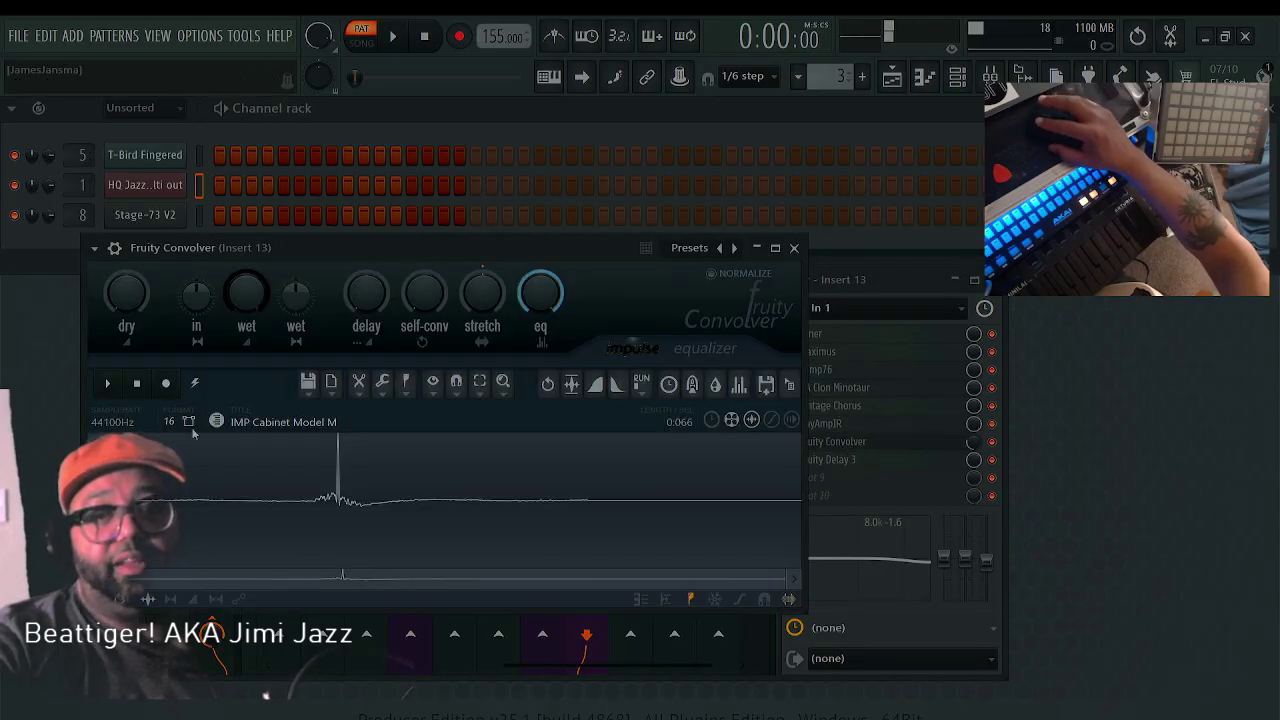
click(794, 248)
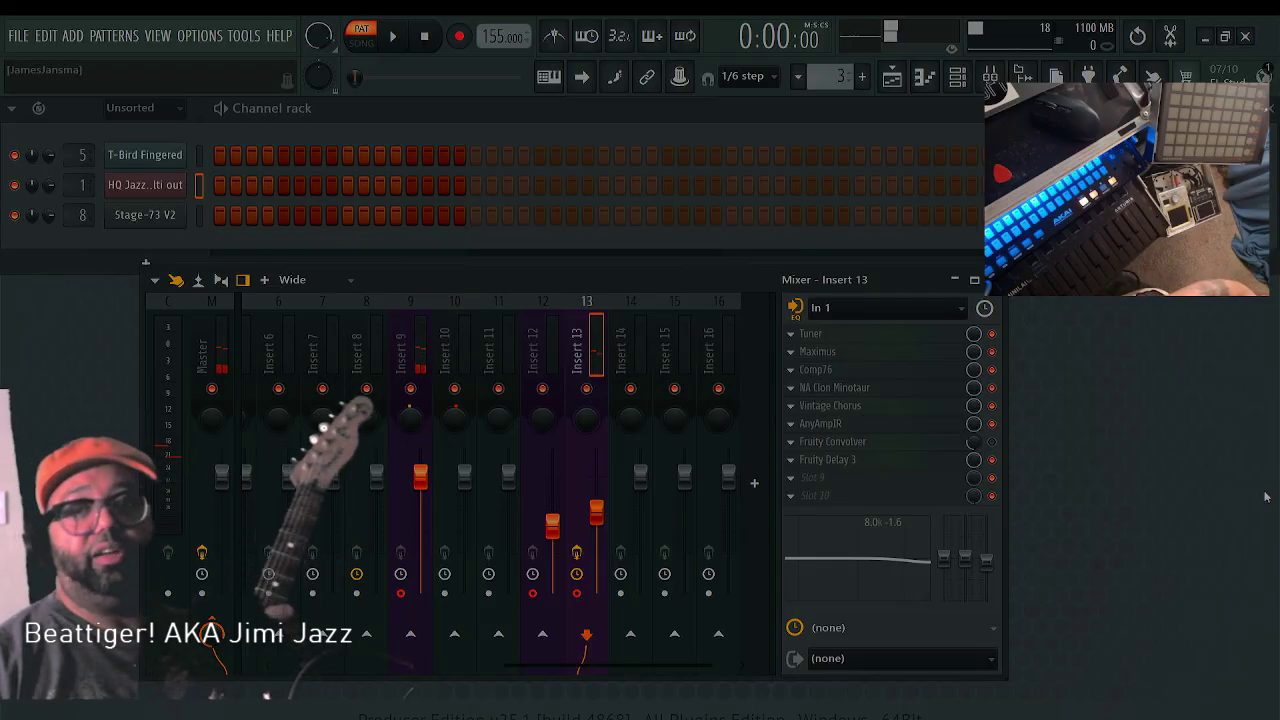
Toggle Fruity Delay 3 on Insert 13, shift it down to slot 9 and return it to slot 8
click(993, 462)
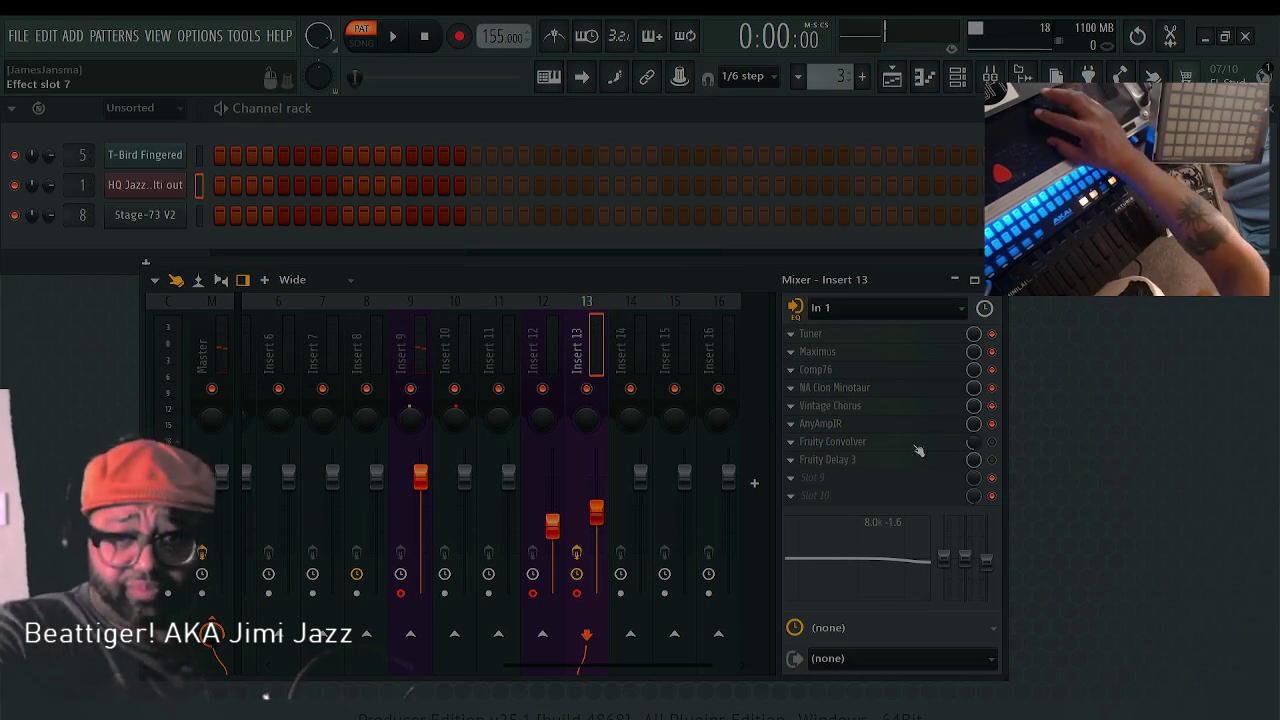
scroll(997, 452, down, 1)
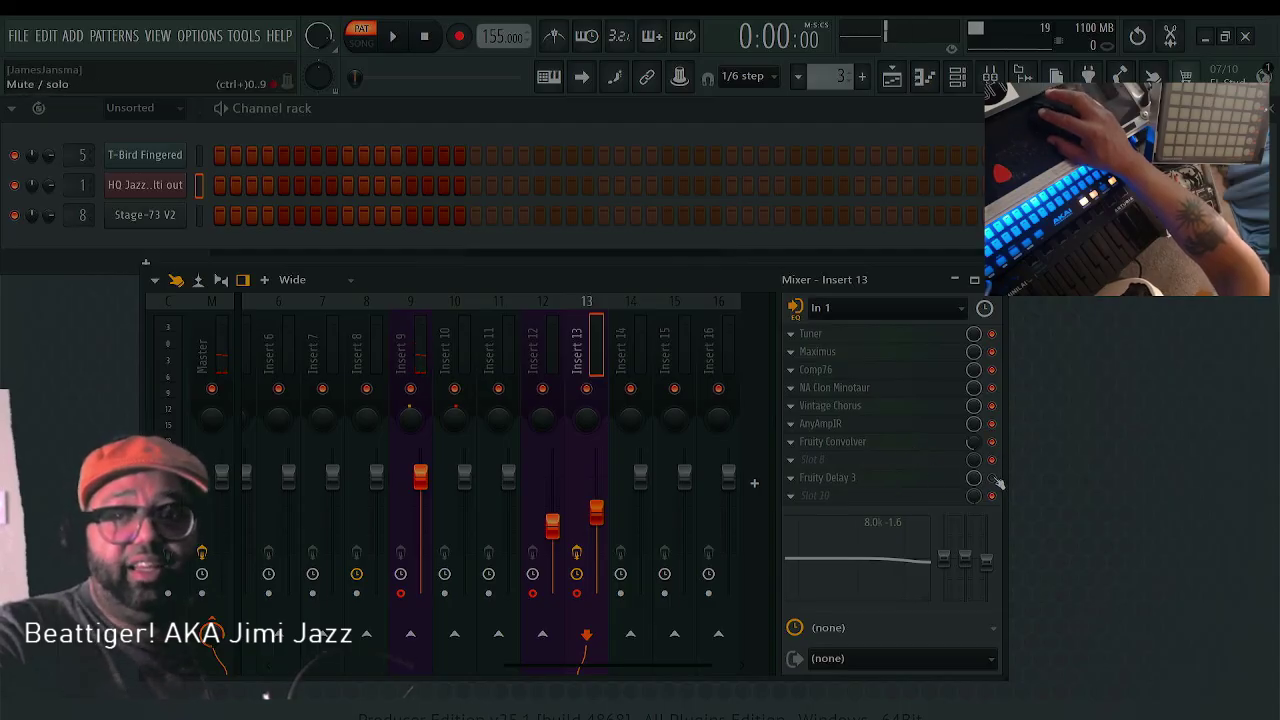
drag(885, 483, 887, 466)
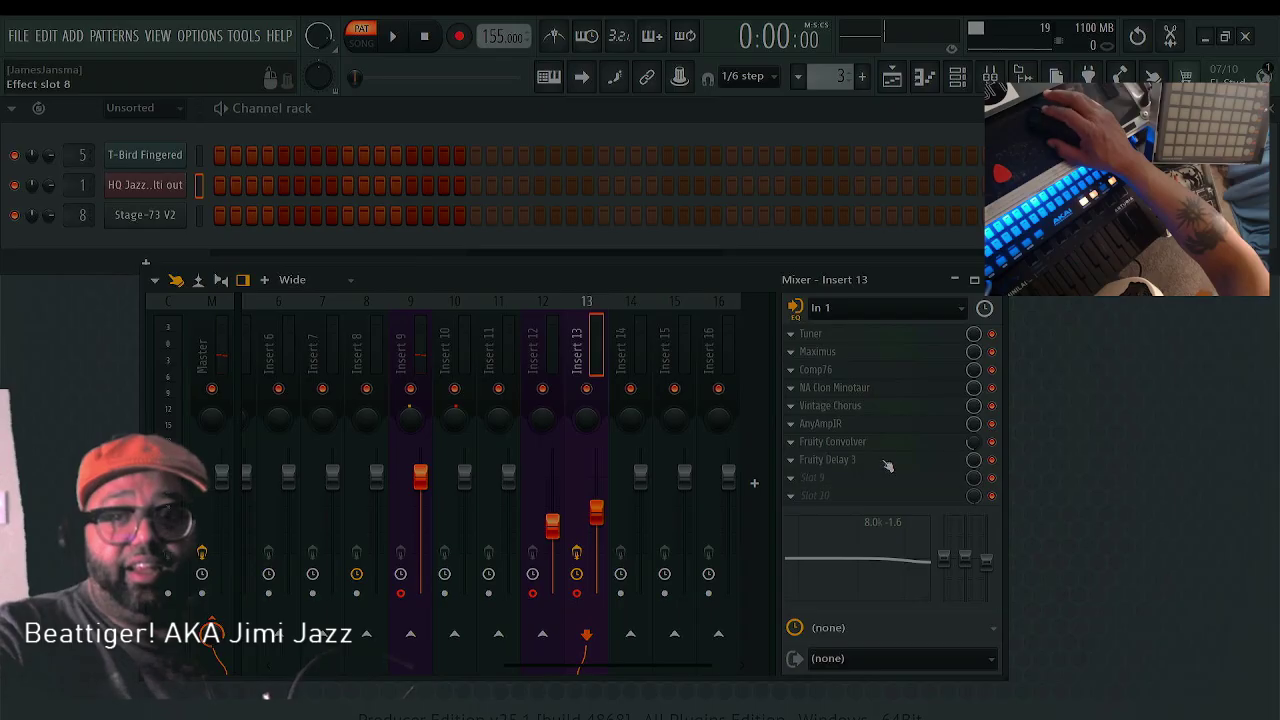
Load the Graveyard (Open Grave) preset in Insert 13's Fruity Convolver and bypass Fruity Delay 3
click(869, 446)
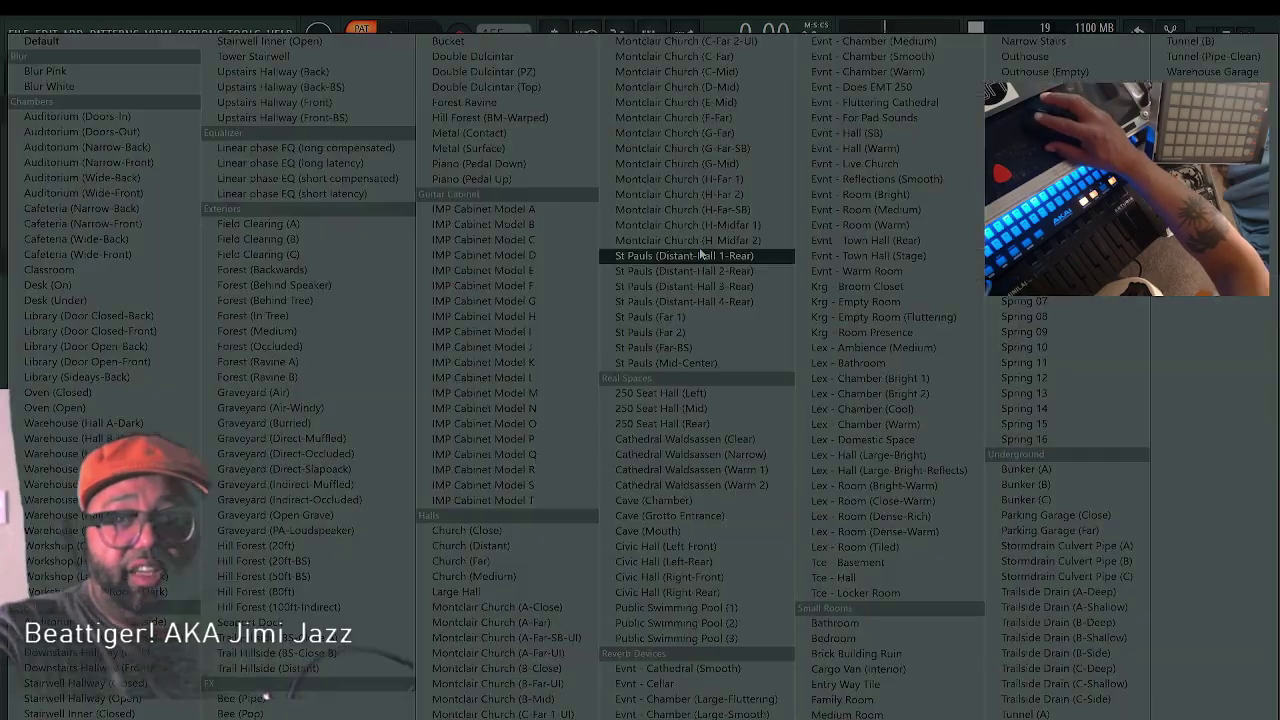
click(699, 247)
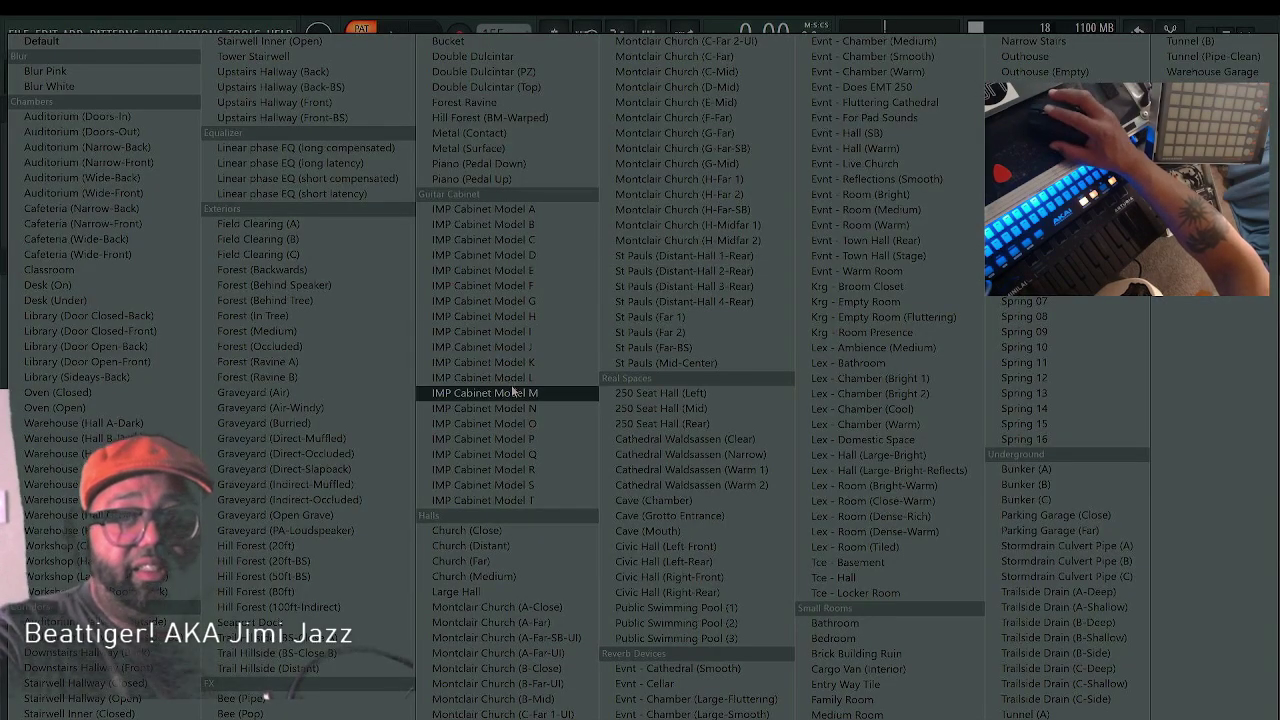
click(348, 515)
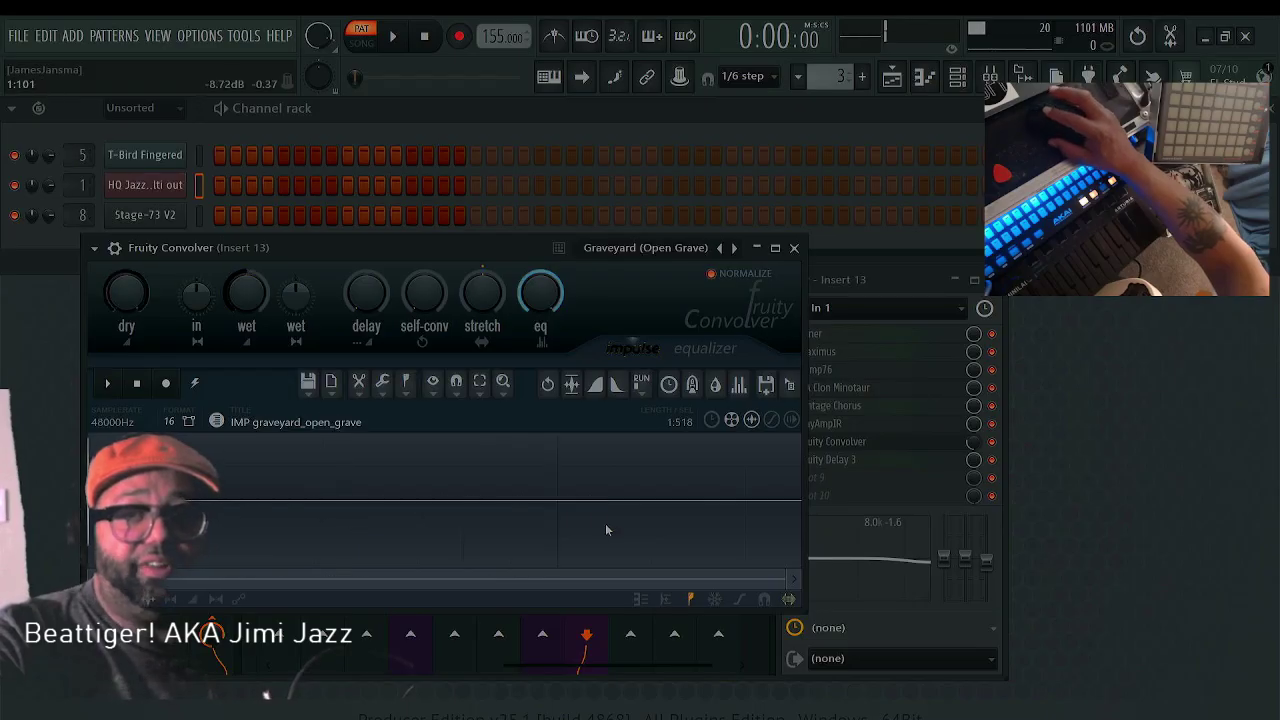
click(1003, 461)
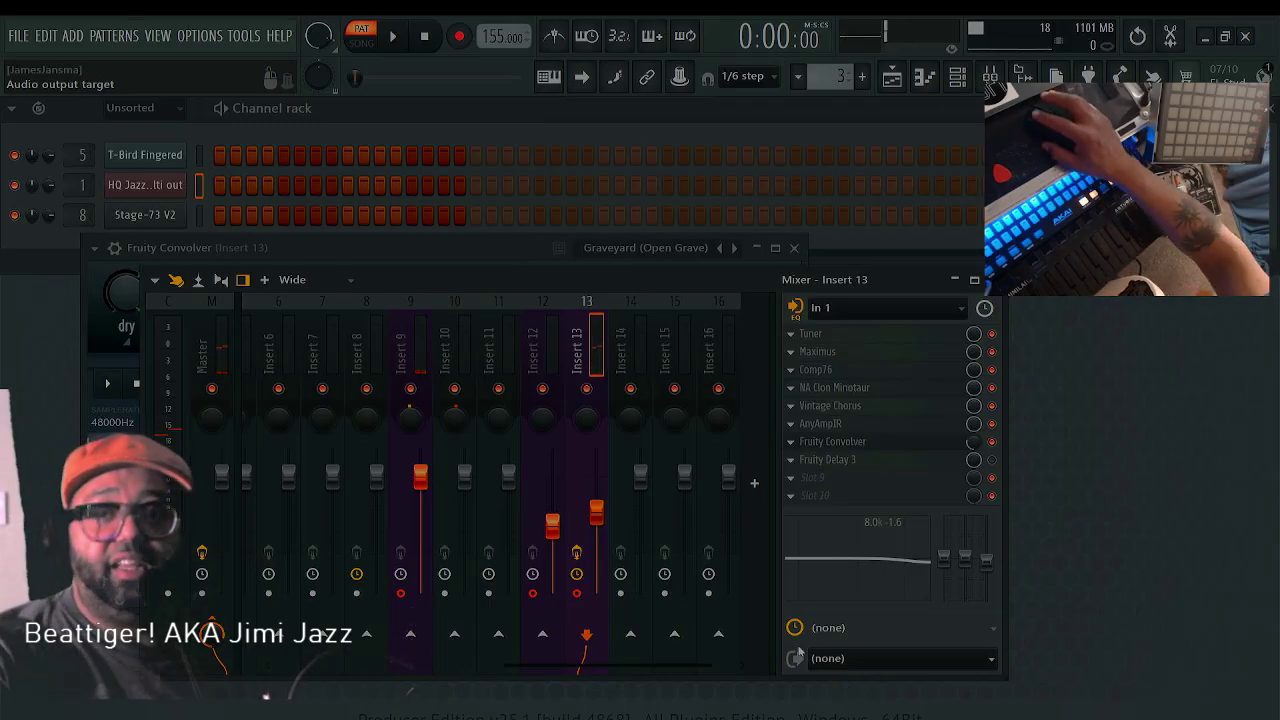
Load the Stairwell Inner (Open) preset in the Fruity Convolver on Insert 13
click(895, 450)
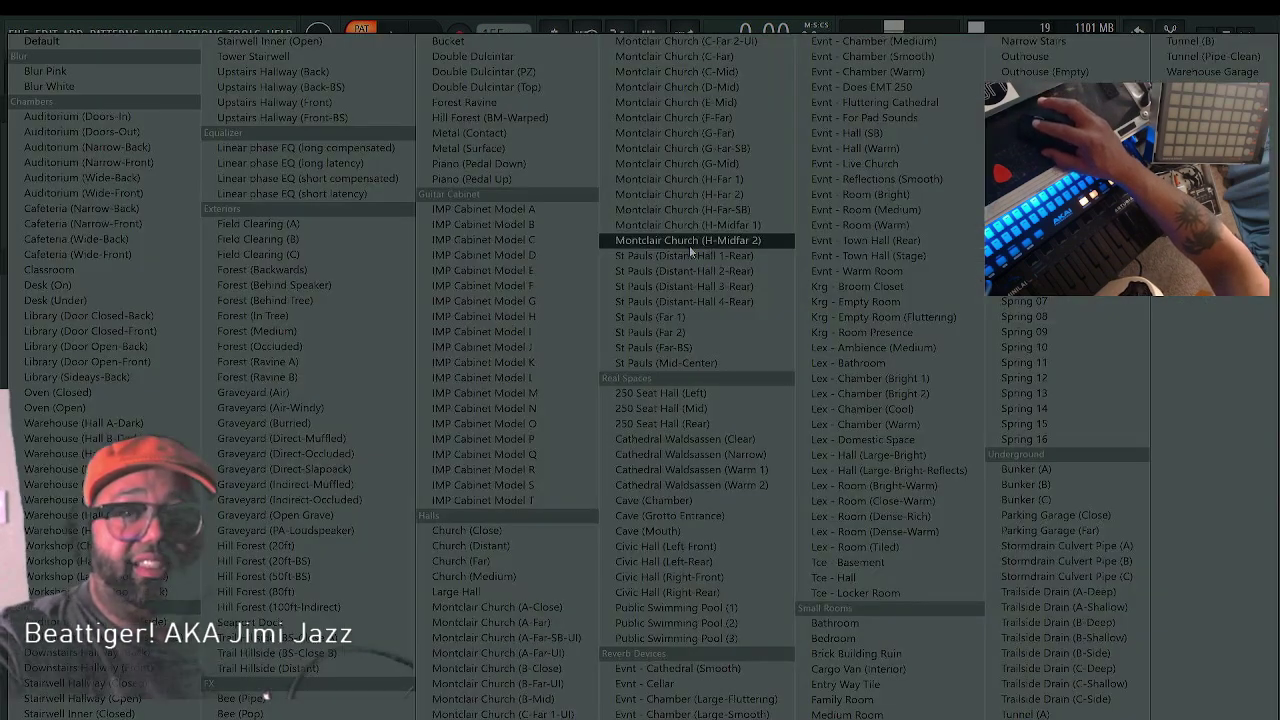
click(689, 247)
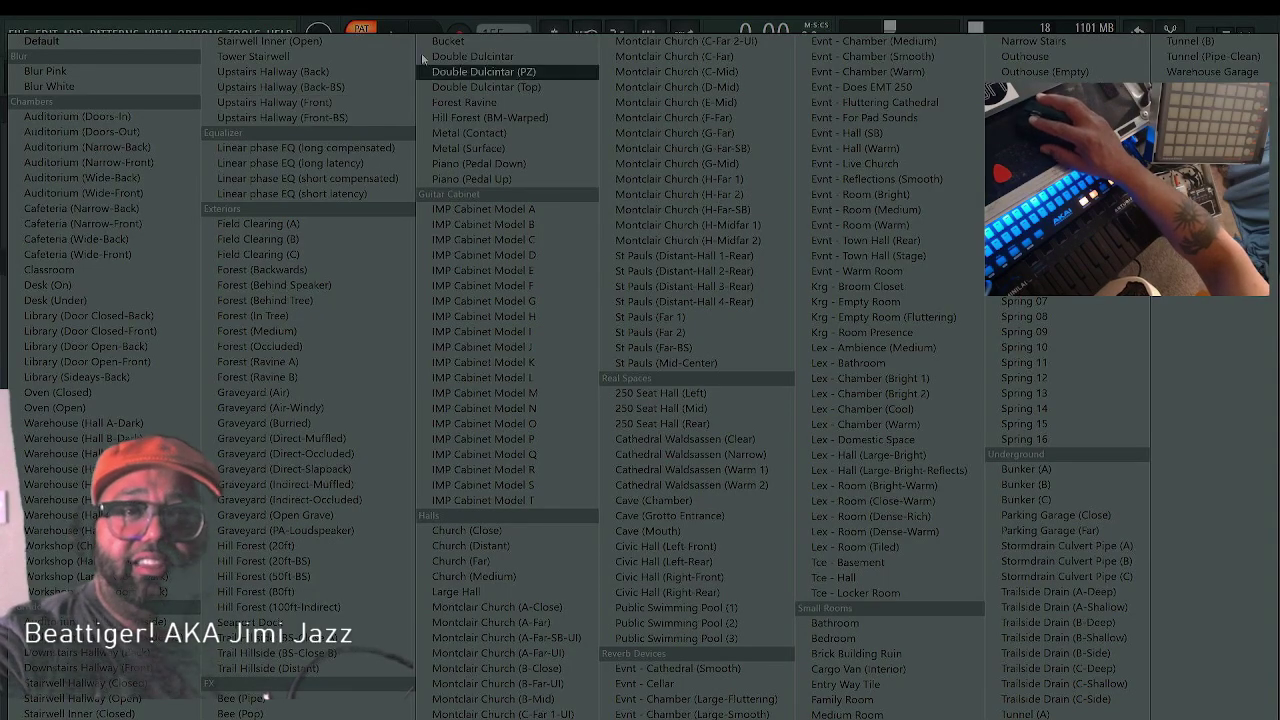
click(349, 48)
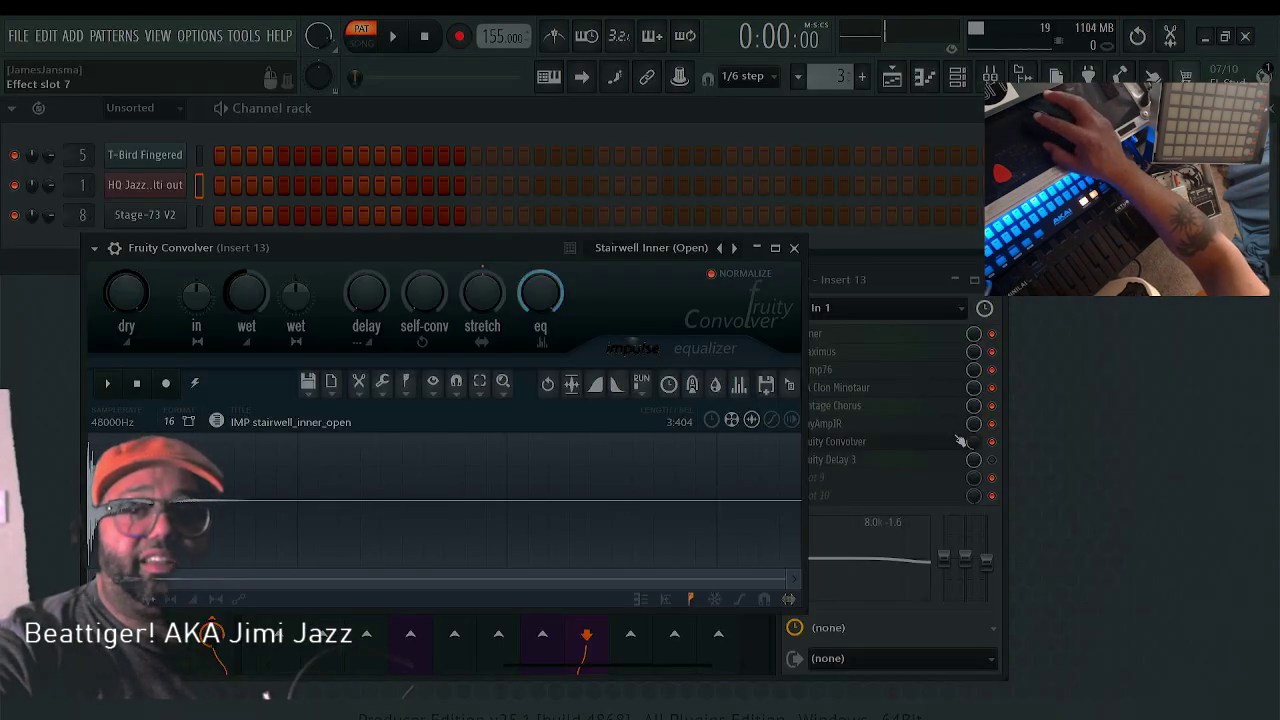
Adjust the Fruity Convolver's mix level on Insert 13, trying 30% and 37%
click(945, 445)
click(945, 445)
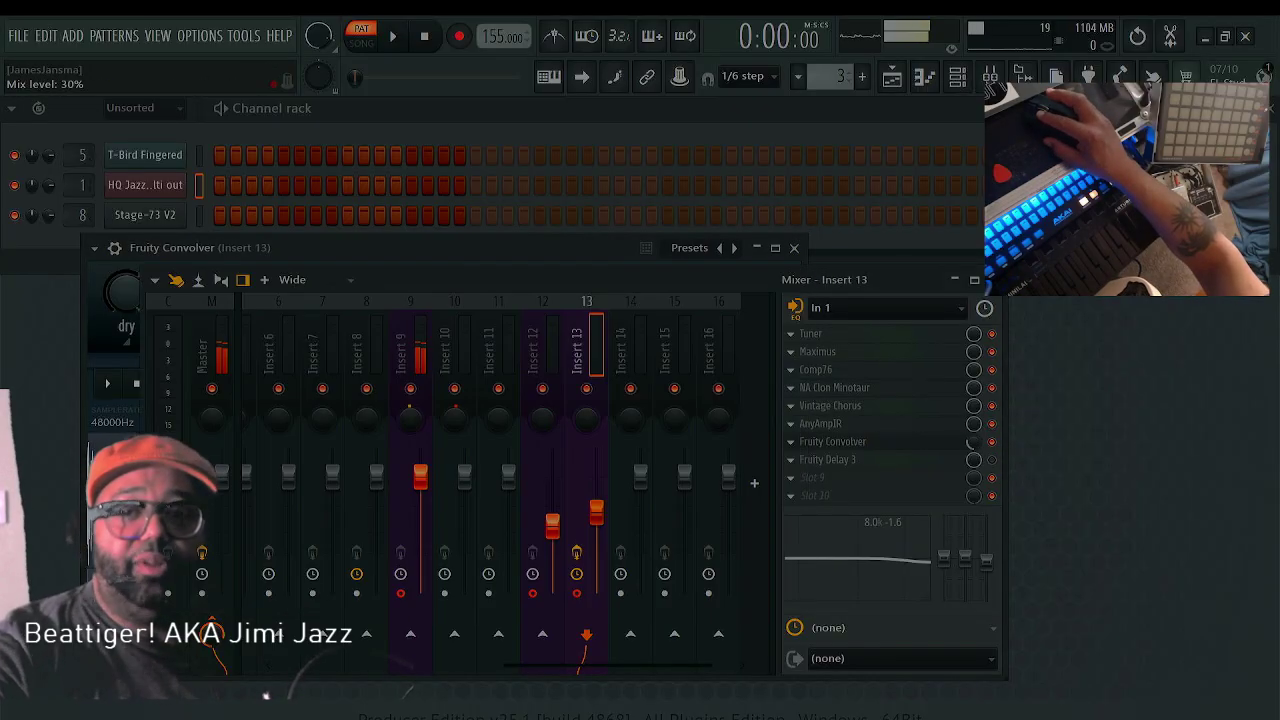
click(973, 444)
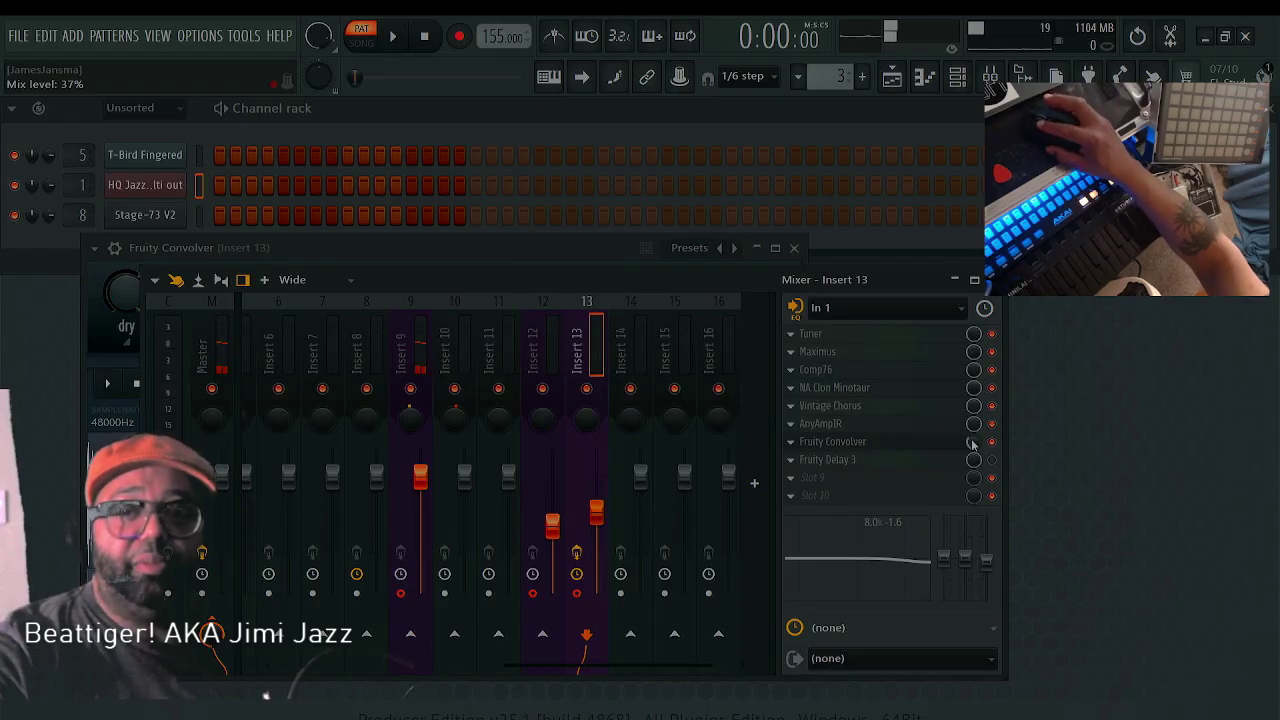
drag(973, 444, 973, 446)
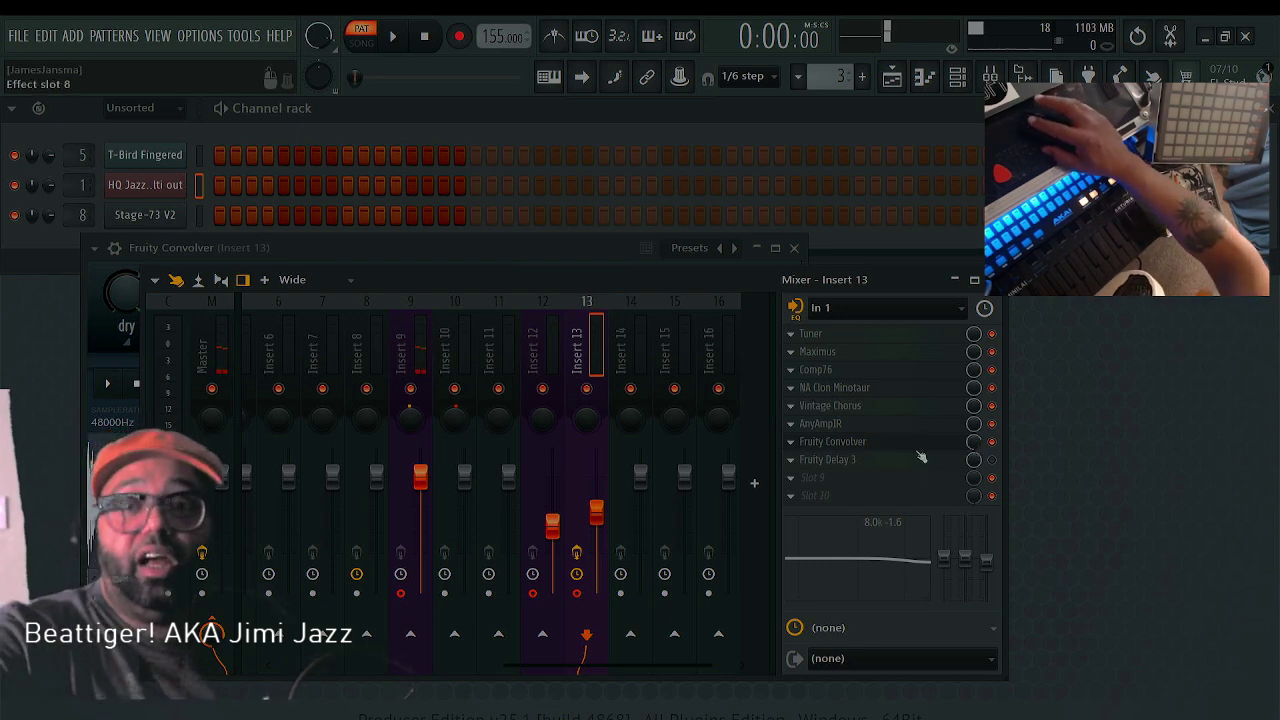
Load the IMP Cabinet Model L preset in Insert 13's Fruity Convolver and readjust the effect's mix level
click(932, 445)
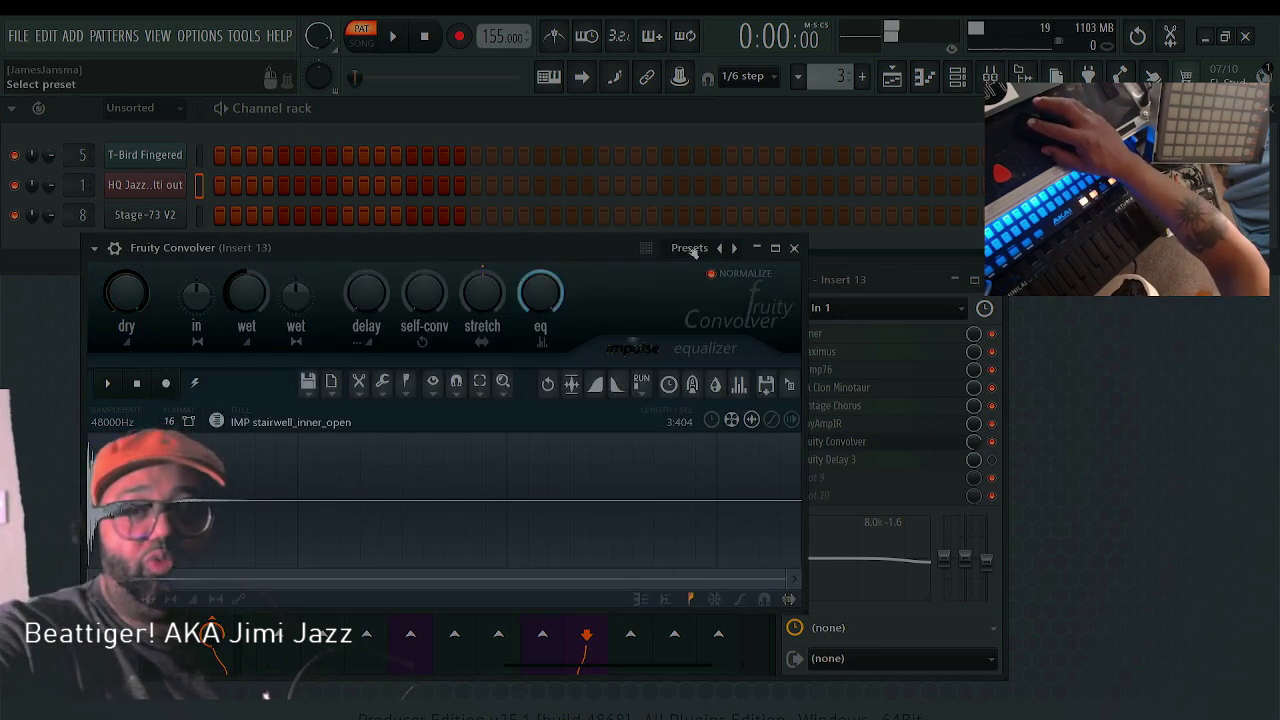
click(692, 249)
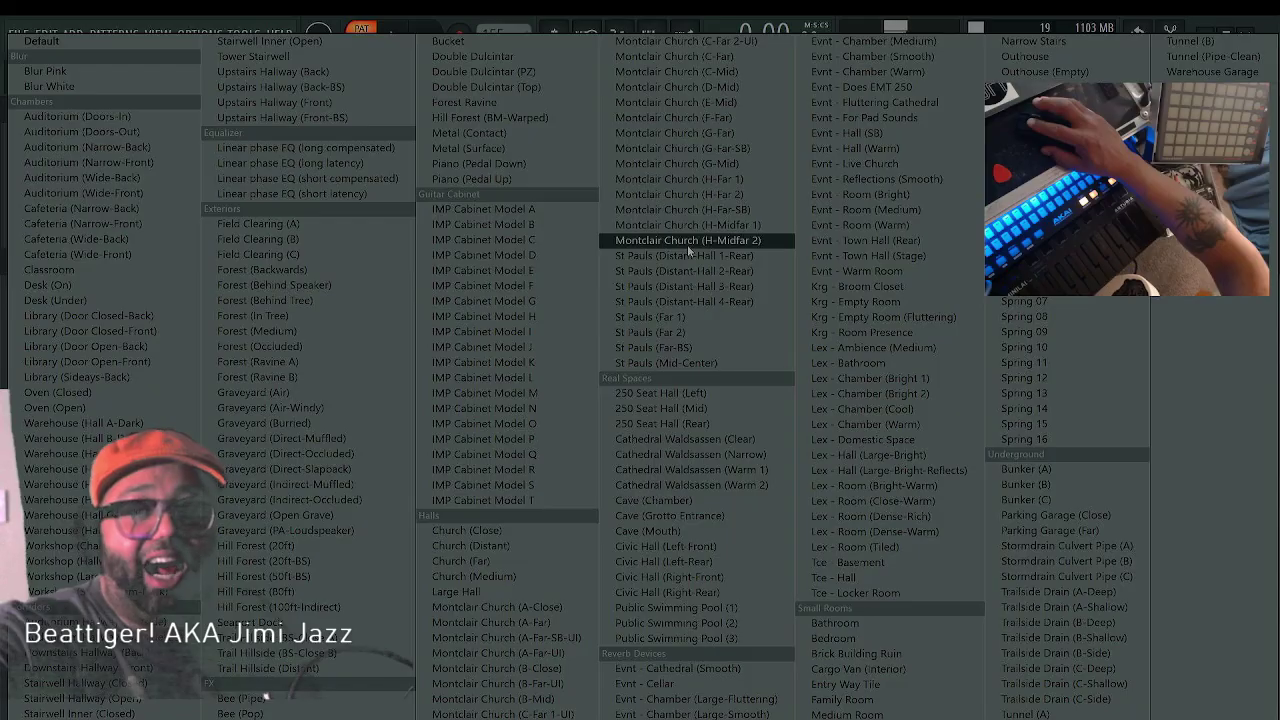
click(519, 380)
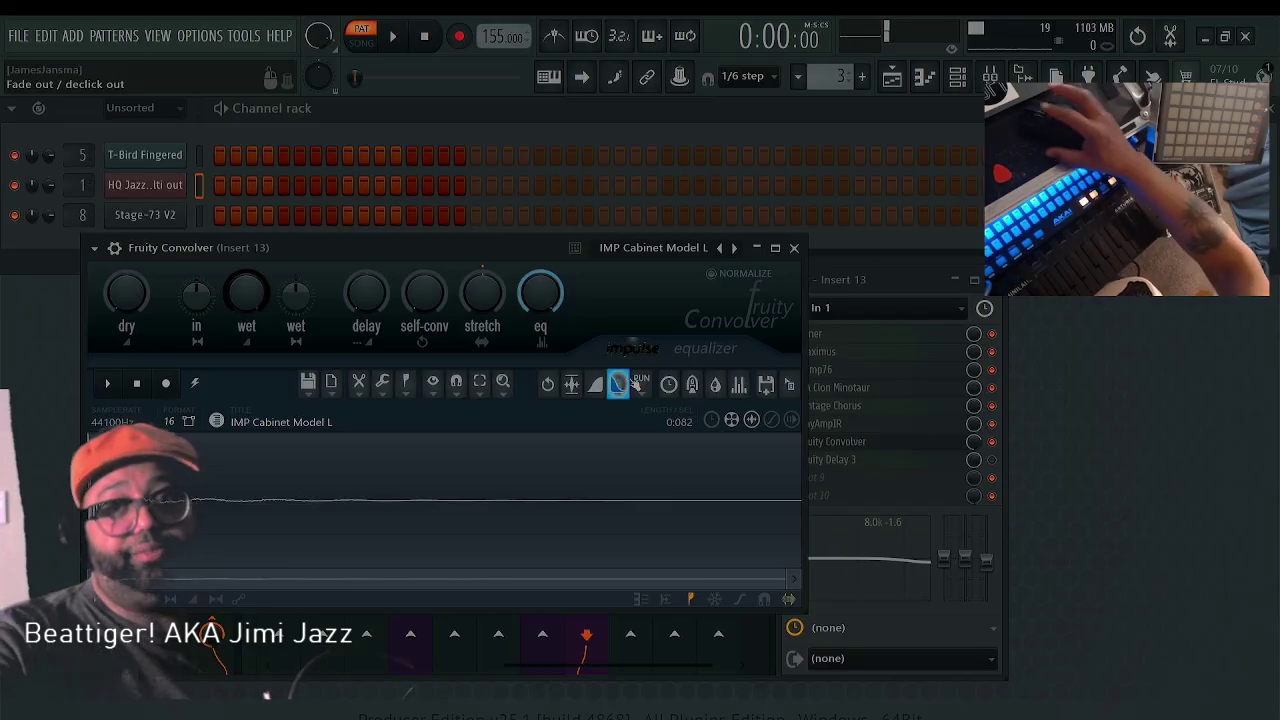
click(976, 443)
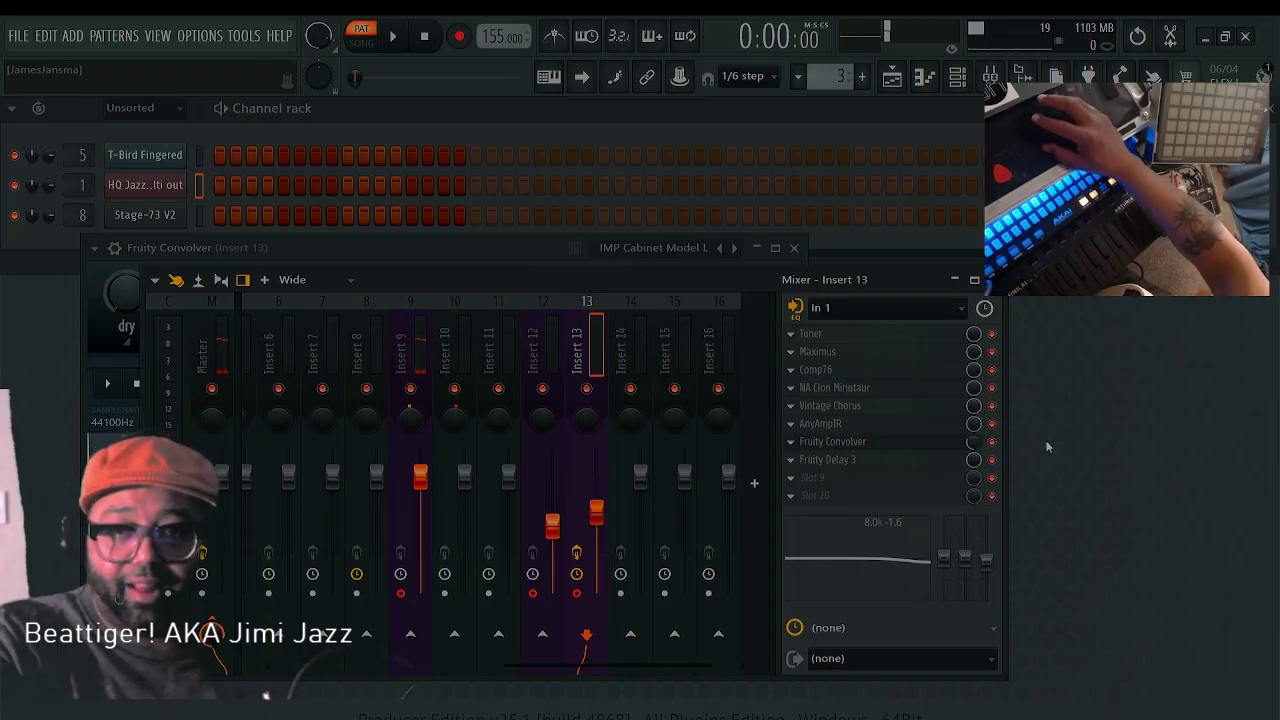
Close the mixer and the Fruity Convolver window, leaving only the channel rack open
click(974, 279)
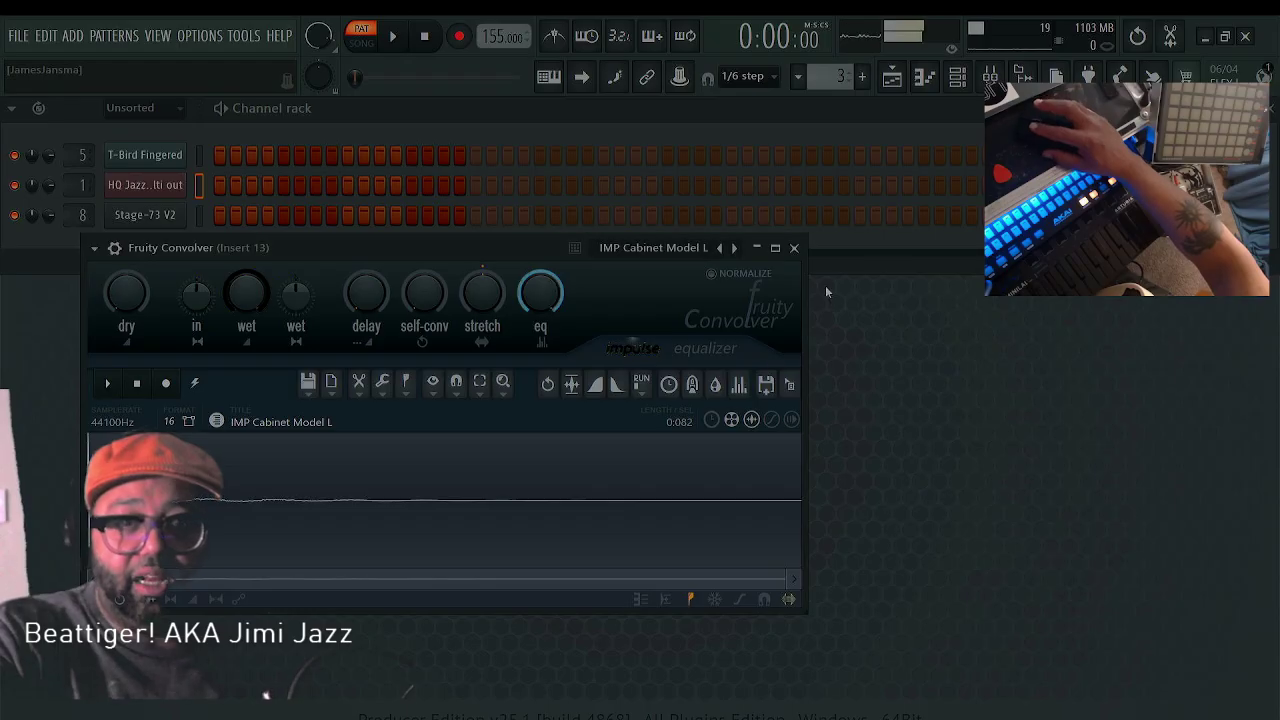
click(794, 248)
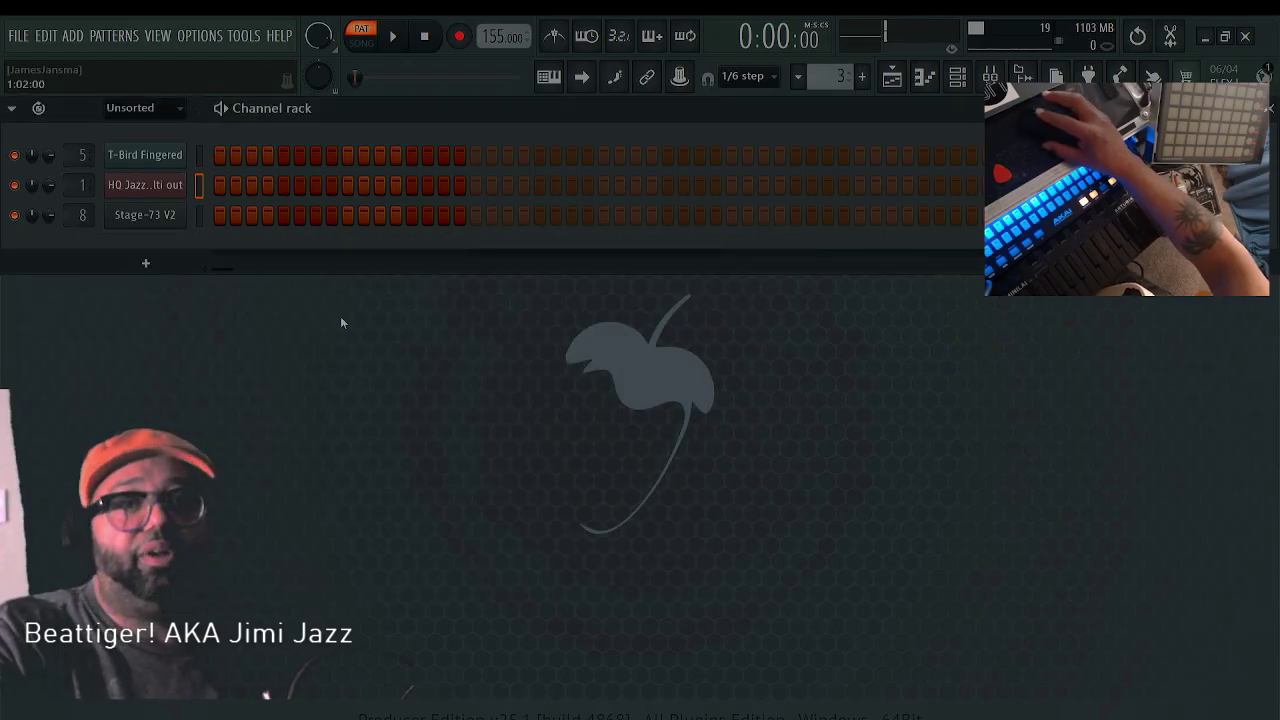
click(146, 158)
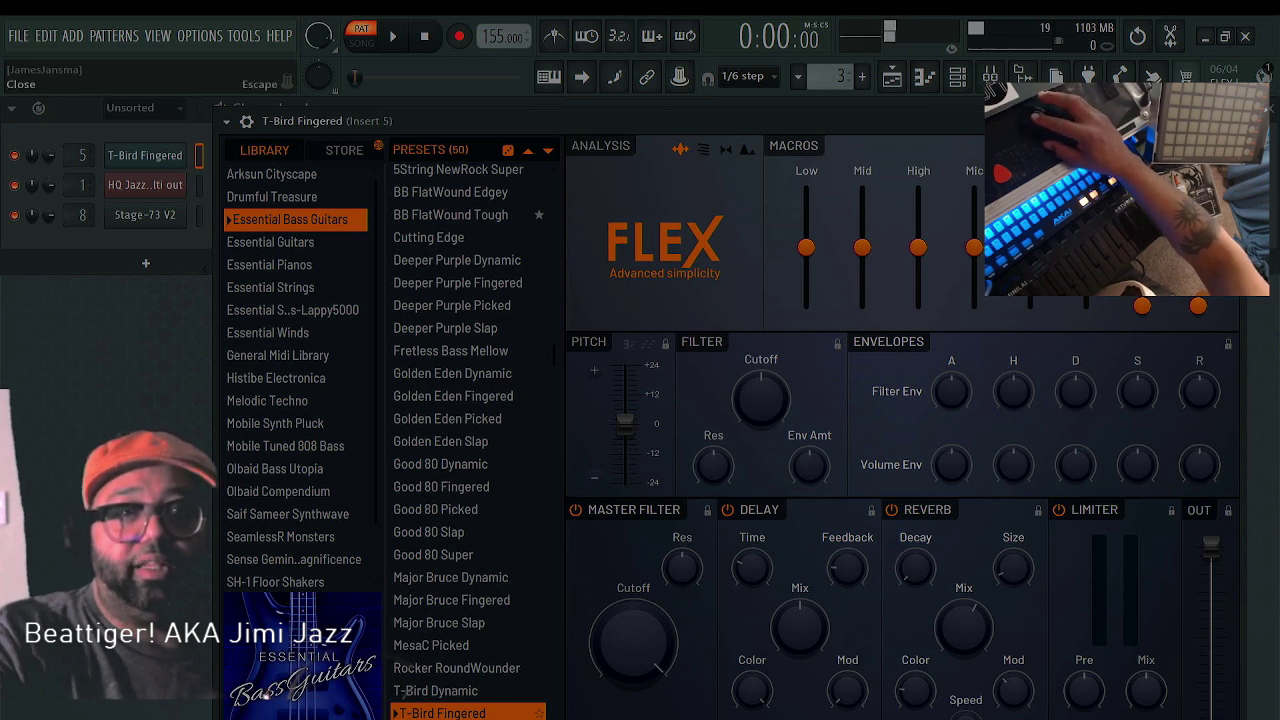
click(1238, 120)
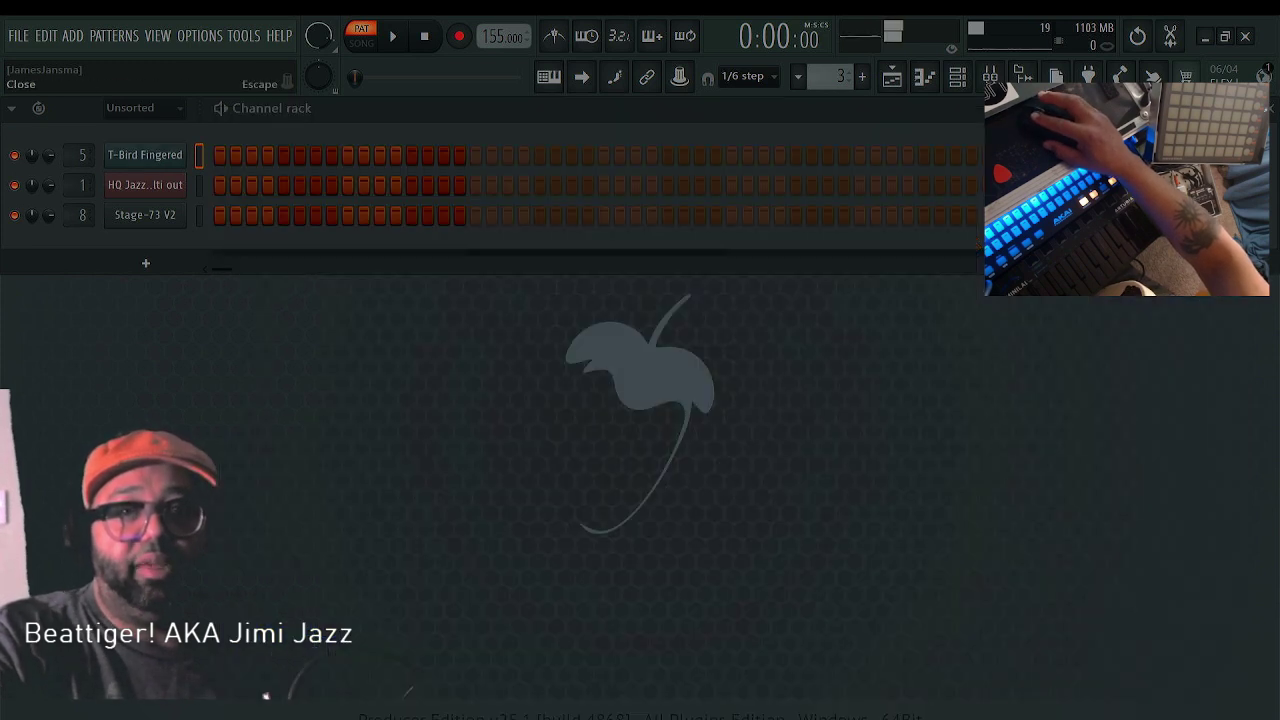
Place three short F3 notes in the first bar of the T-Bird Fingered channel's piano roll
right_click(162, 158)
click(208, 154)
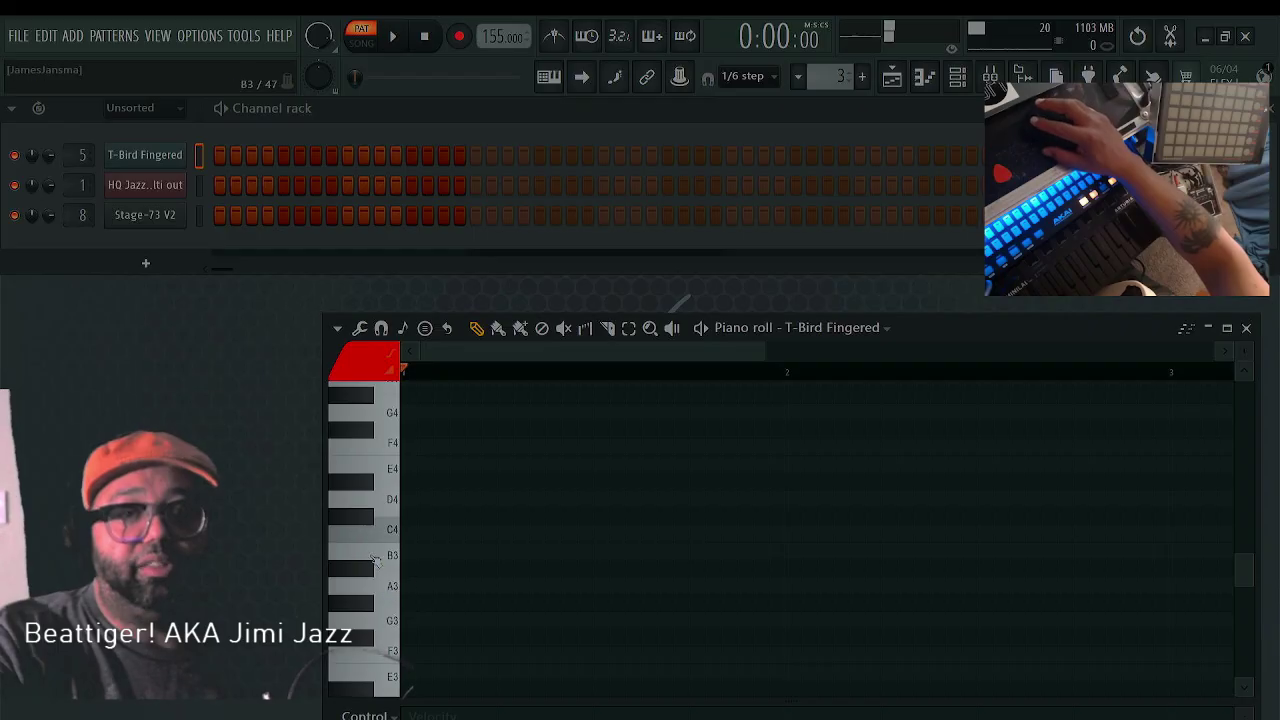
scroll(375, 560, down, 4)
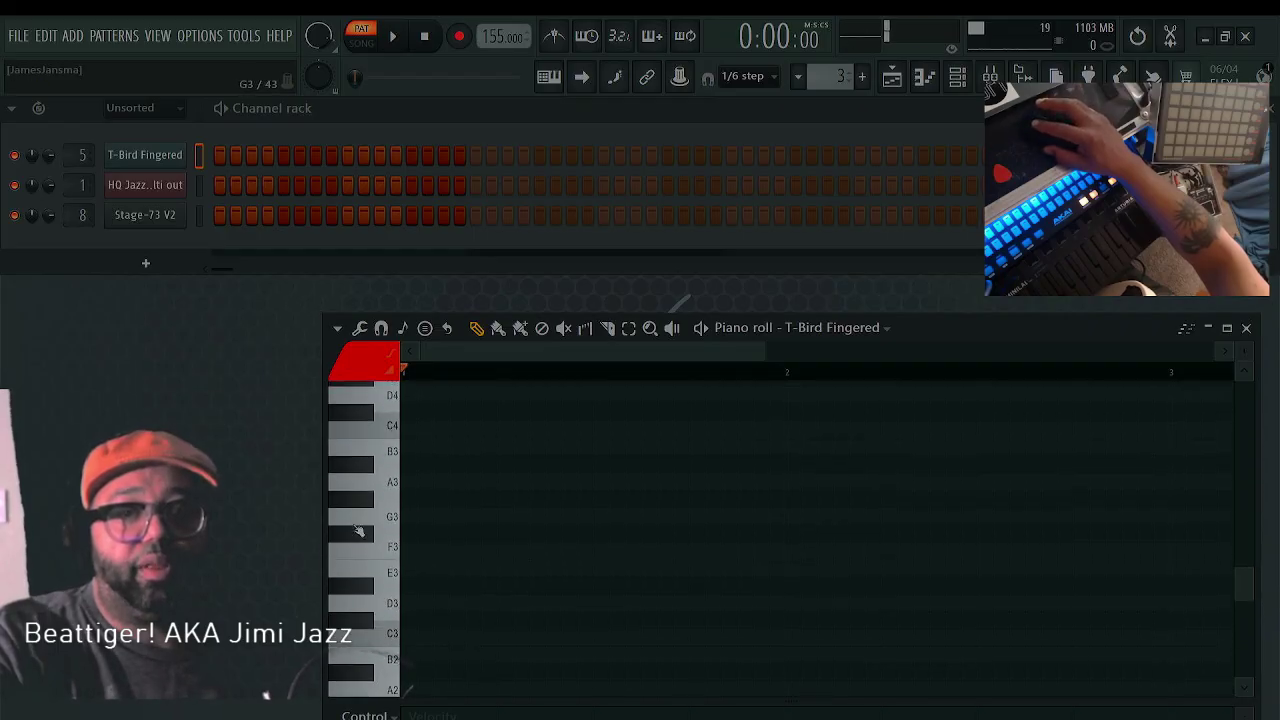
click(389, 551)
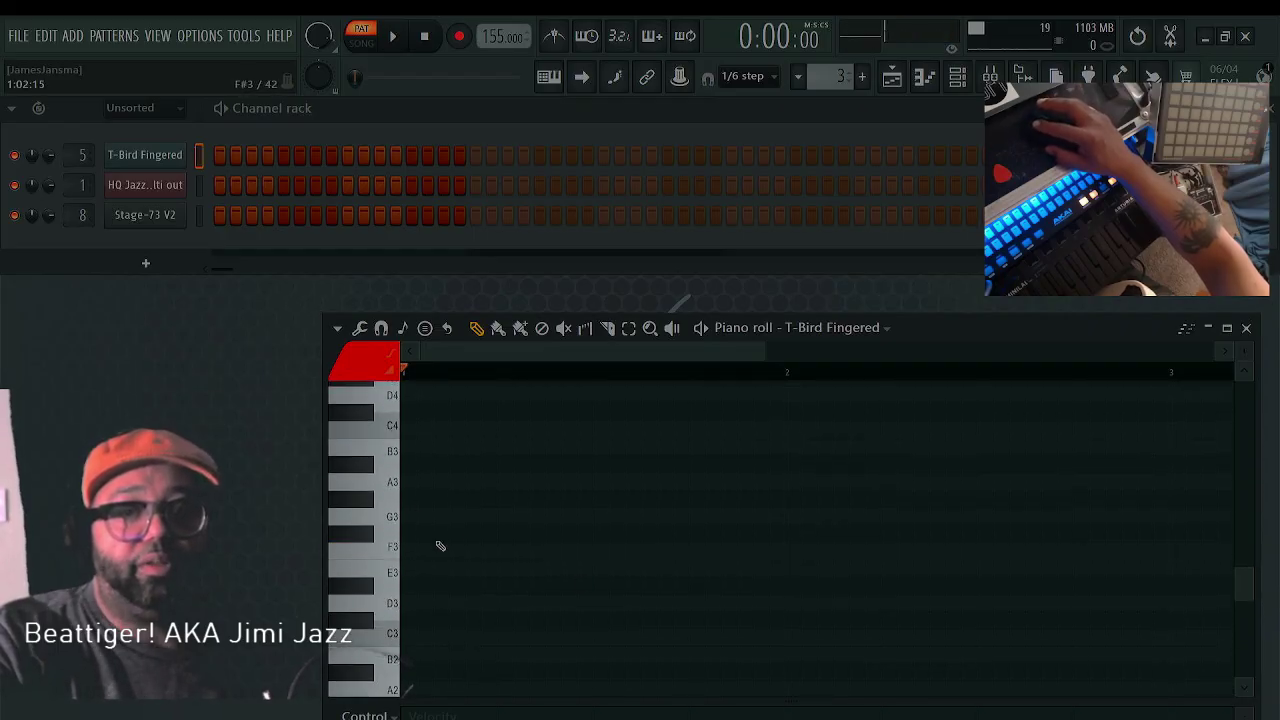
click(411, 551)
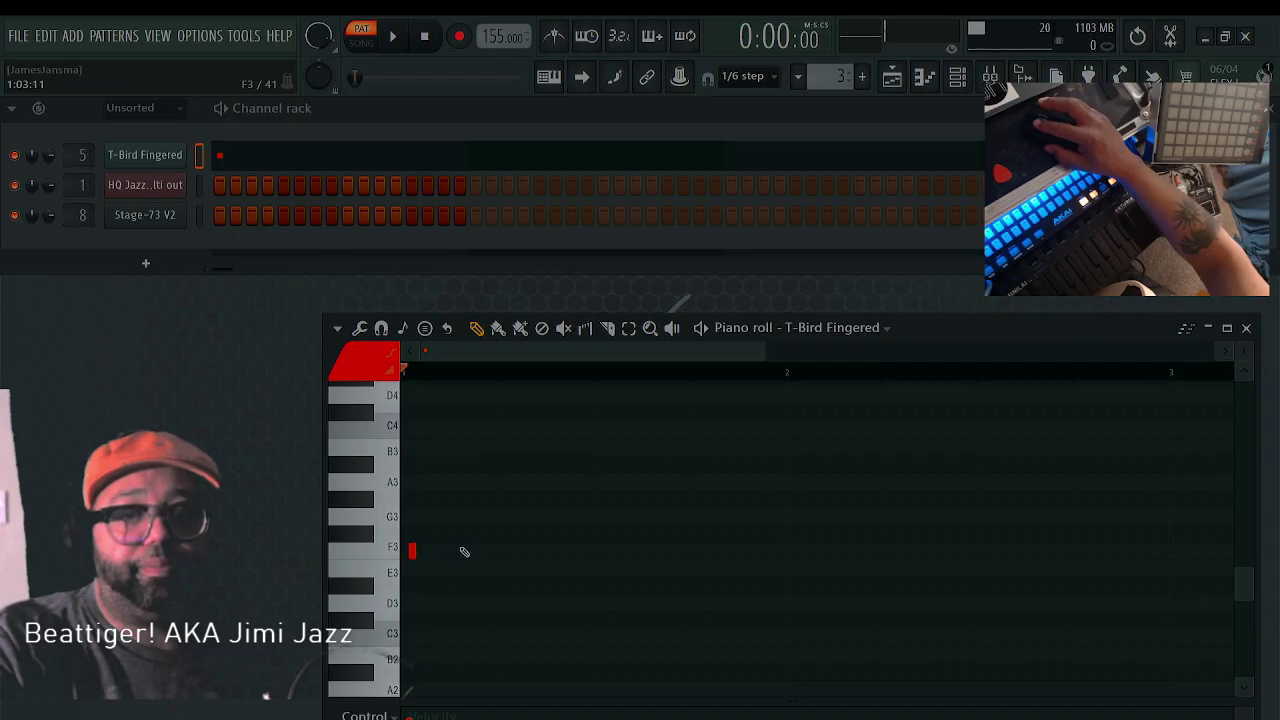
click(467, 551)
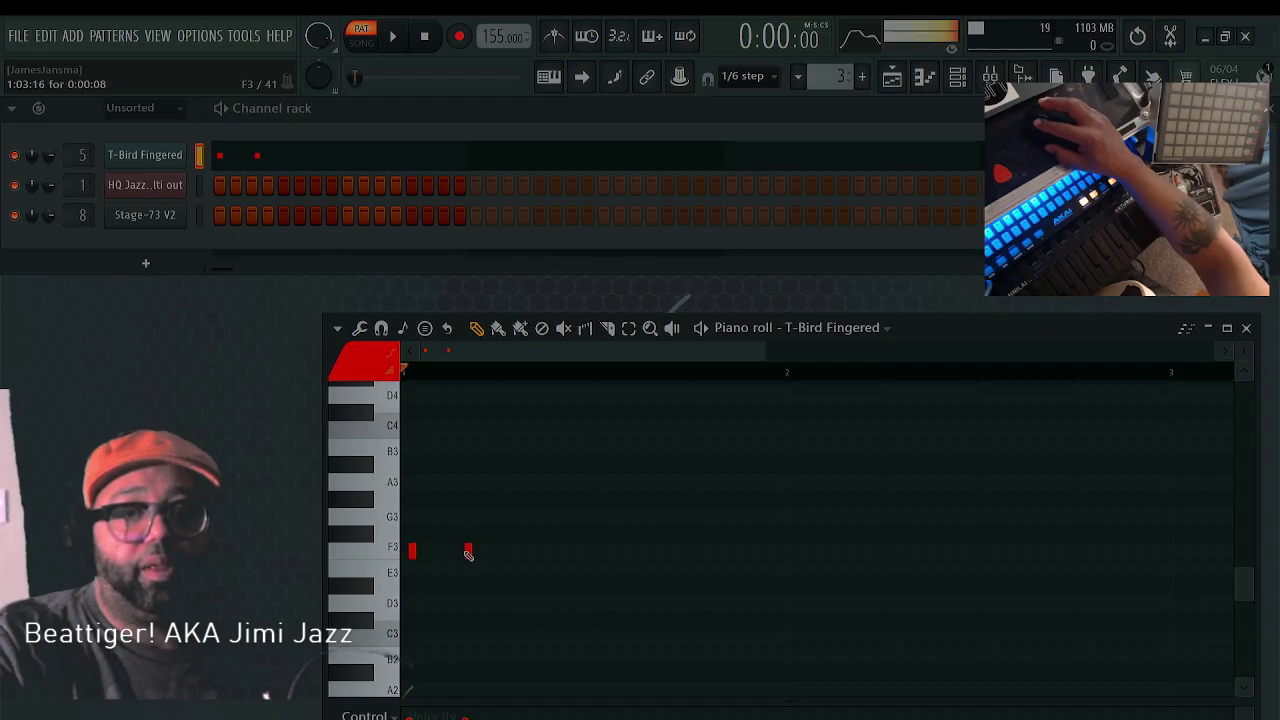
click(548, 551)
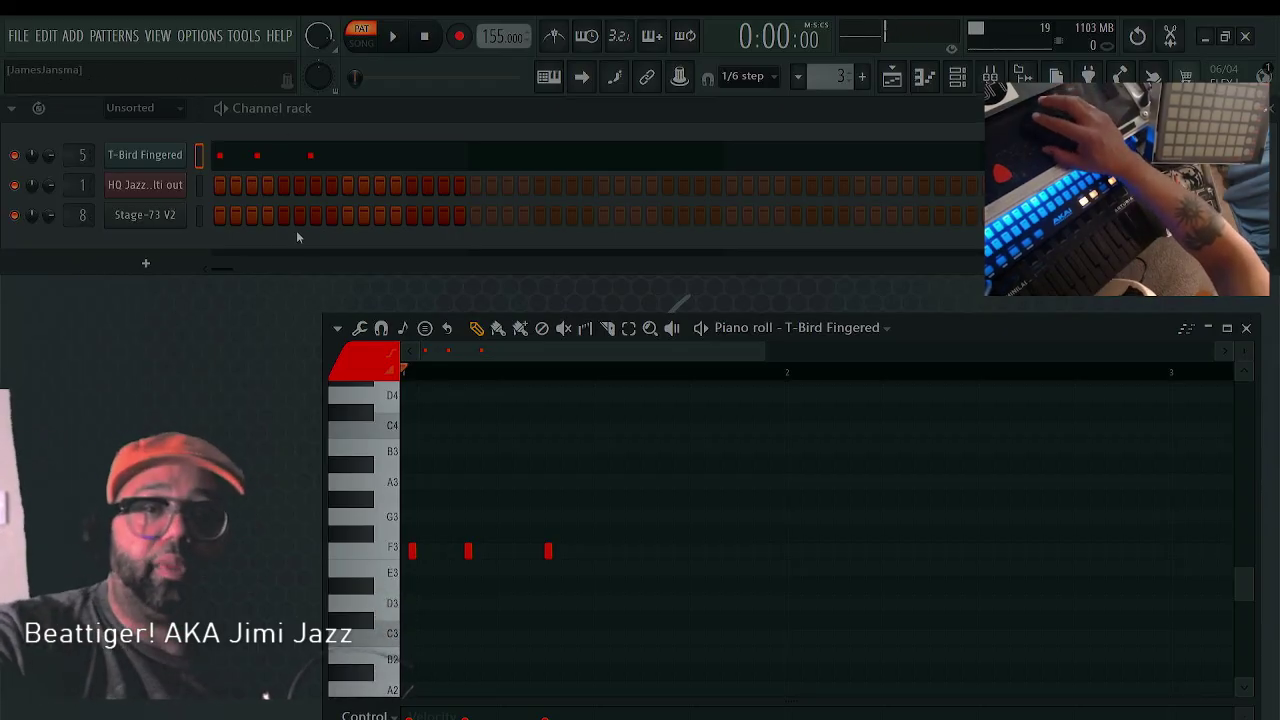
Open the piano roll of the HQ Jazz Kit multi out channel
right_click(172, 189)
click(195, 183)
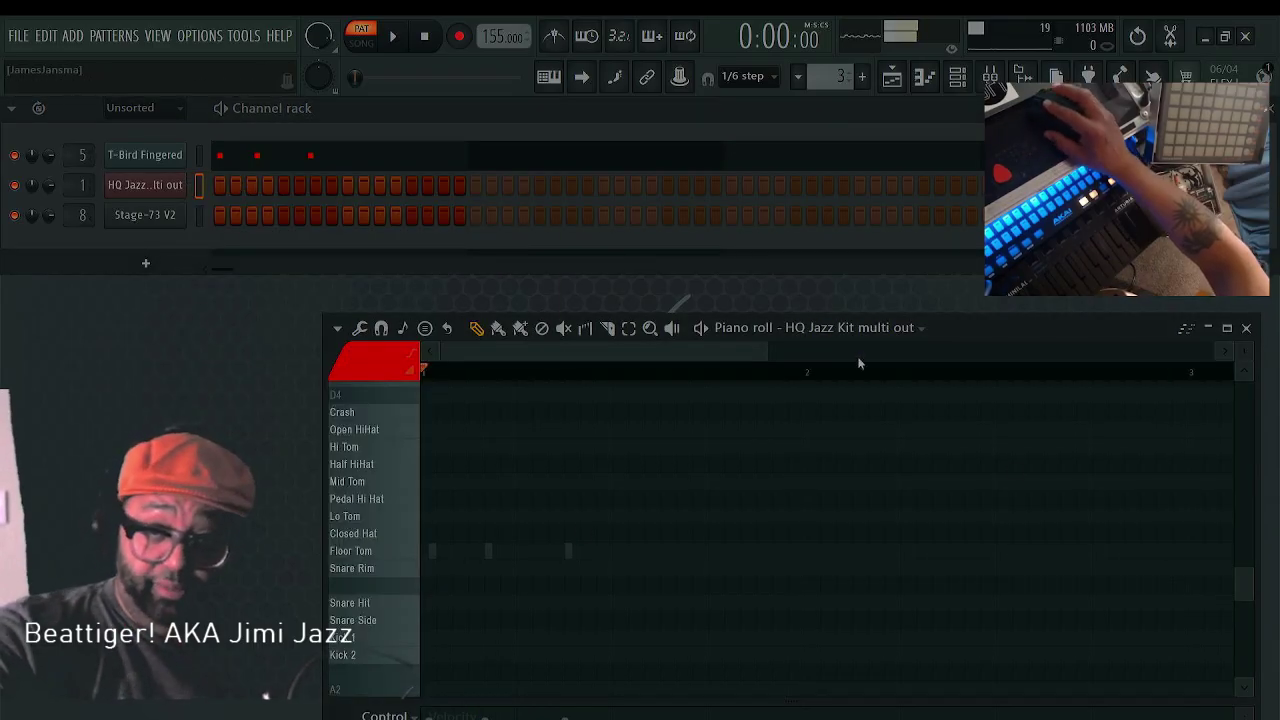
click(337, 328)
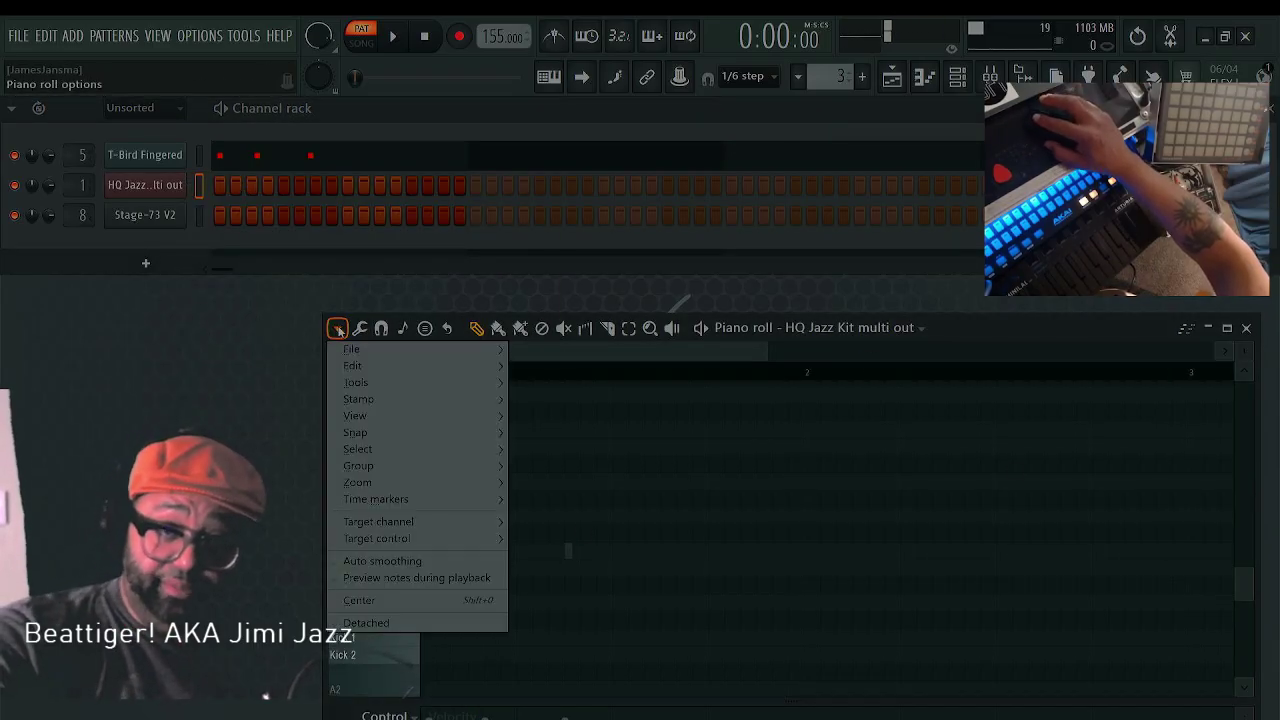
mouse_move(356, 352)
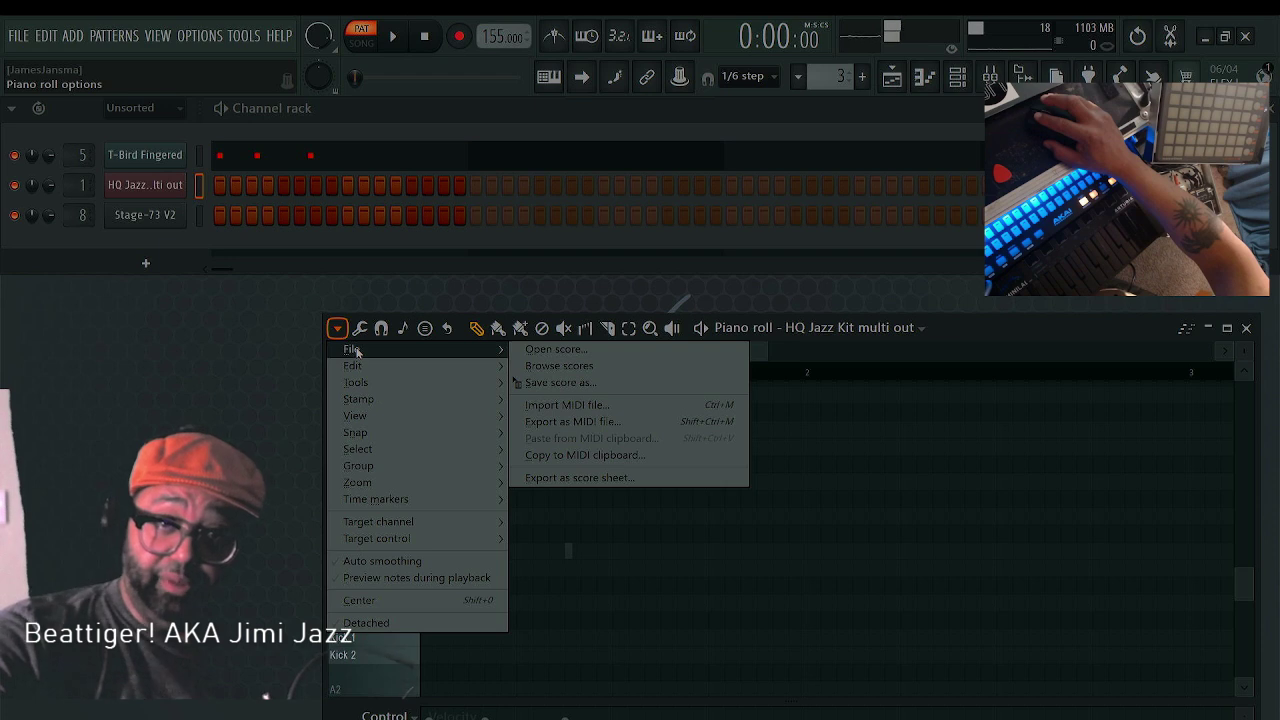
click(560, 383)
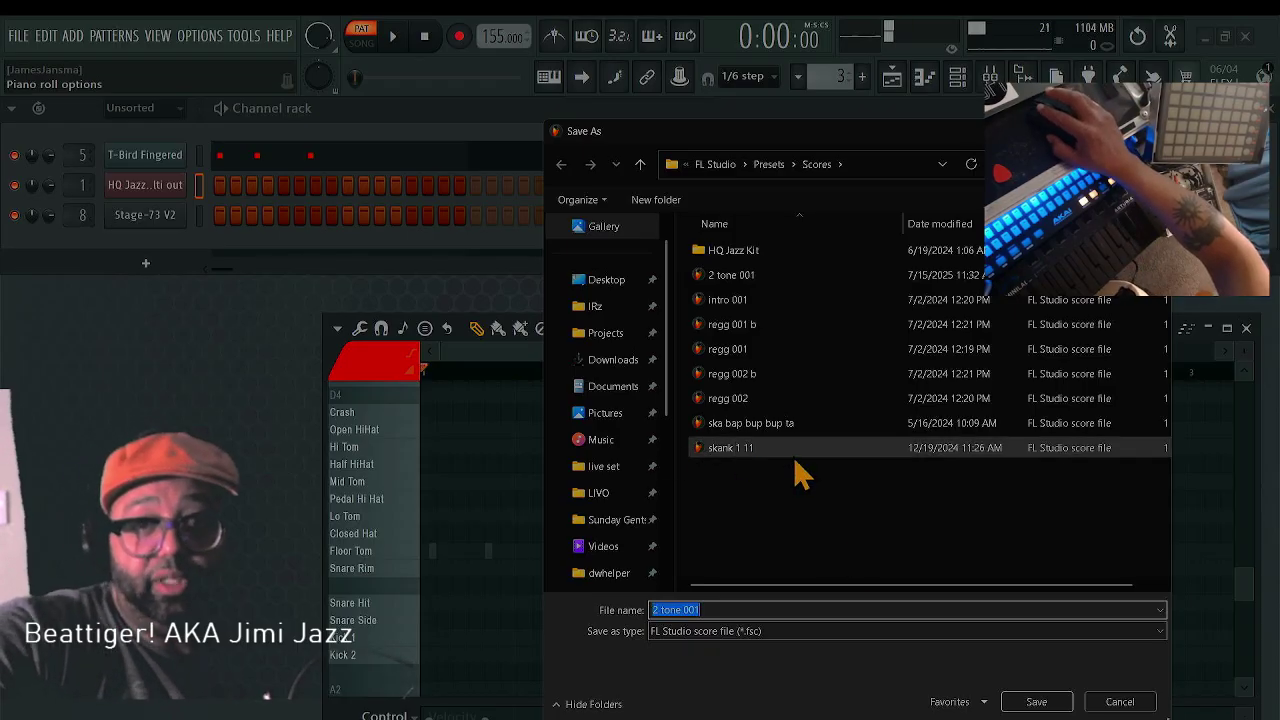
click(788, 276)
double_click(787, 276)
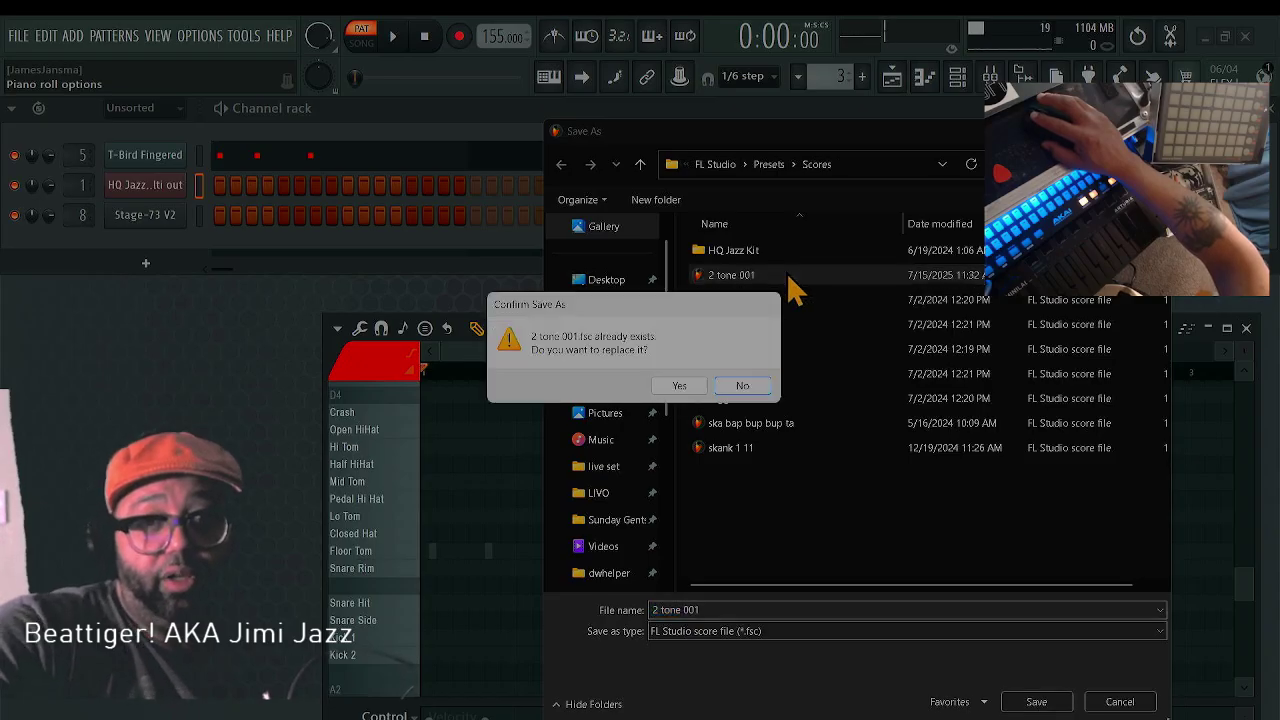
click(743, 386)
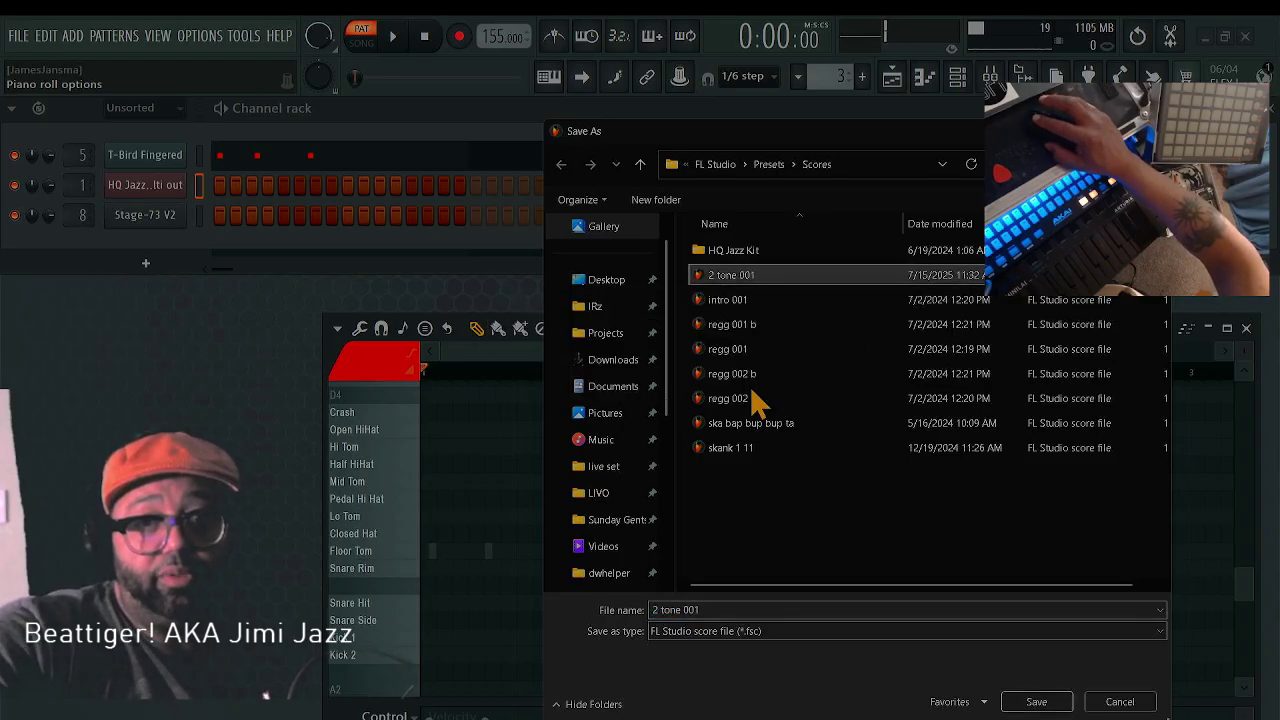
click(1122, 702)
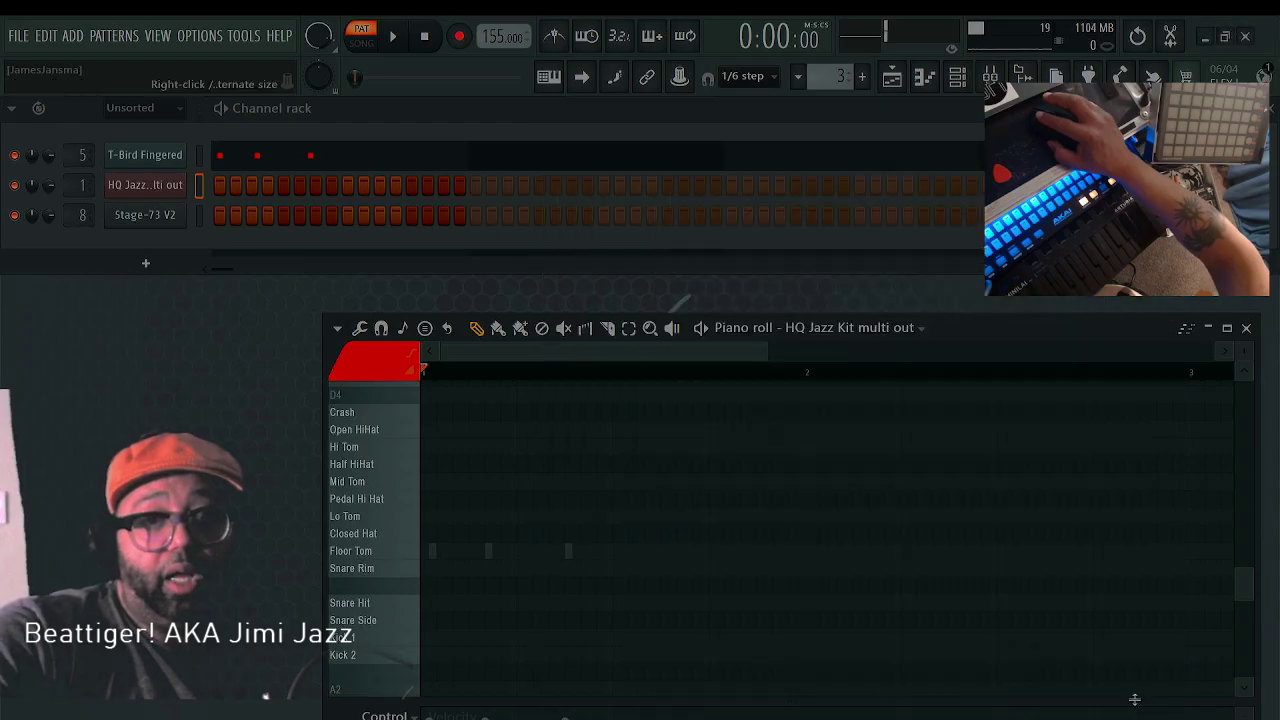
Load the saved score 2 tone 001 into the HQ Jazz Kit multi out piano roll
click(338, 328)
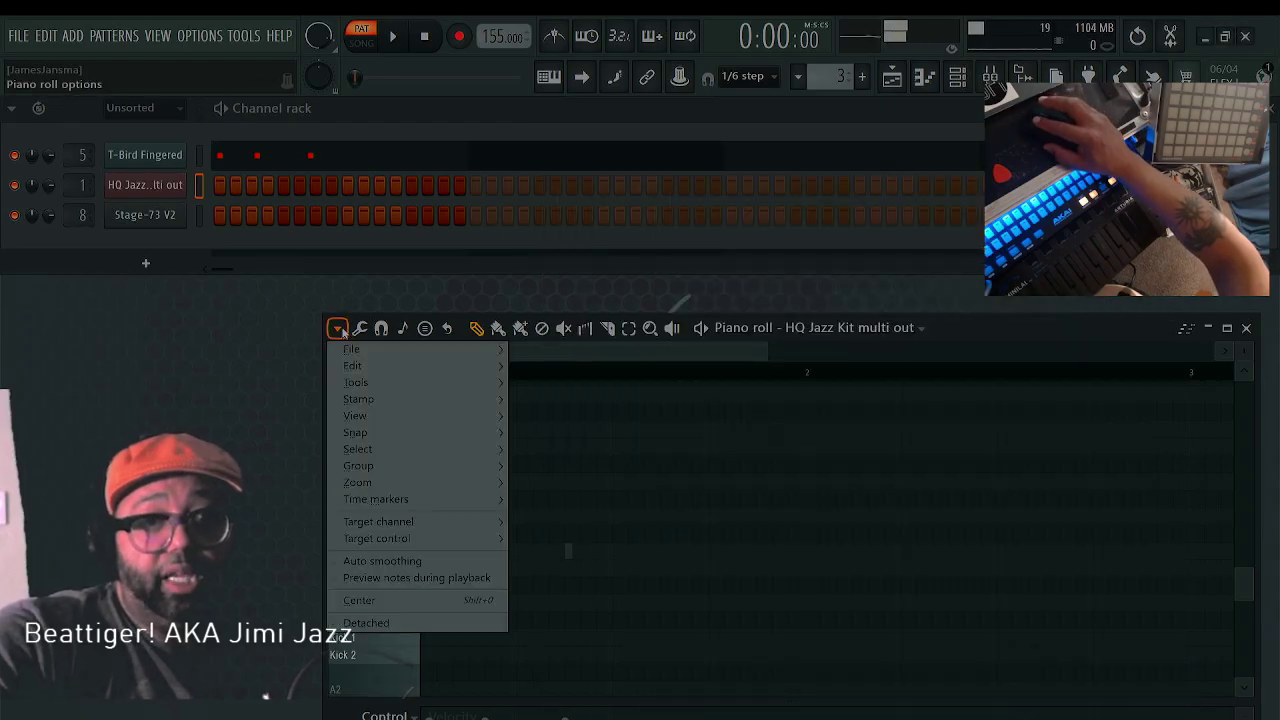
mouse_move(350, 349)
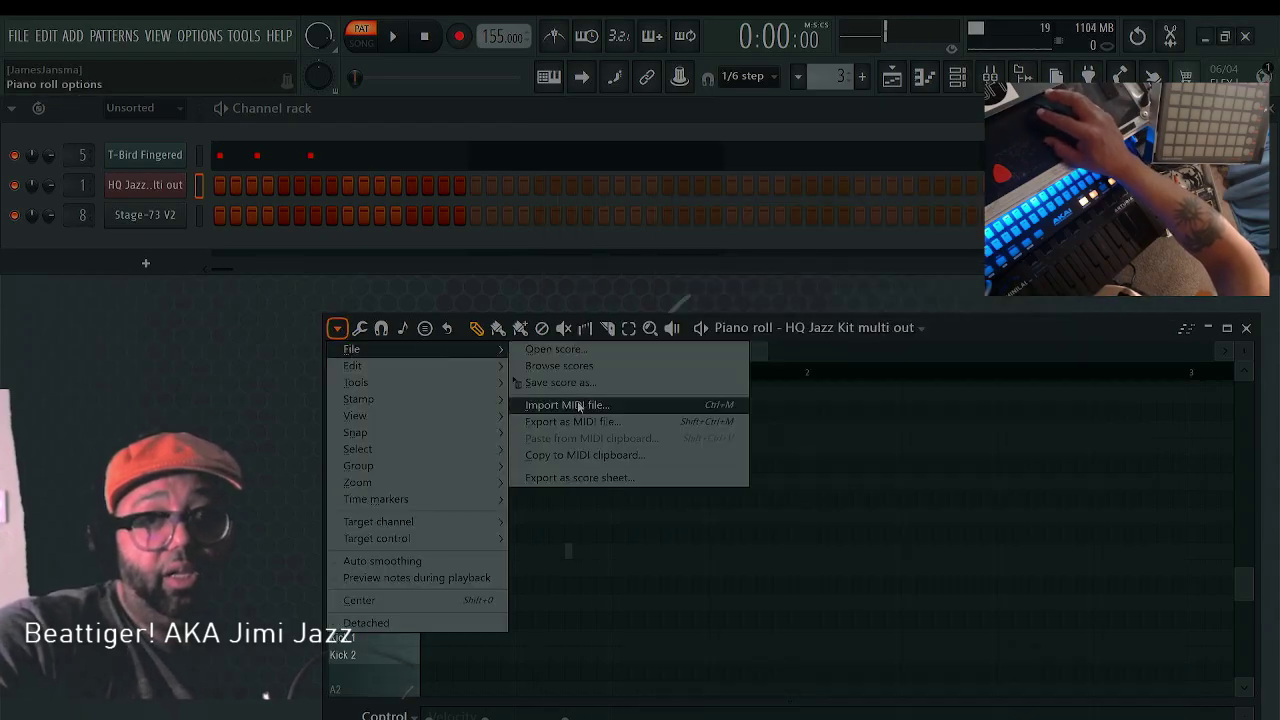
click(594, 350)
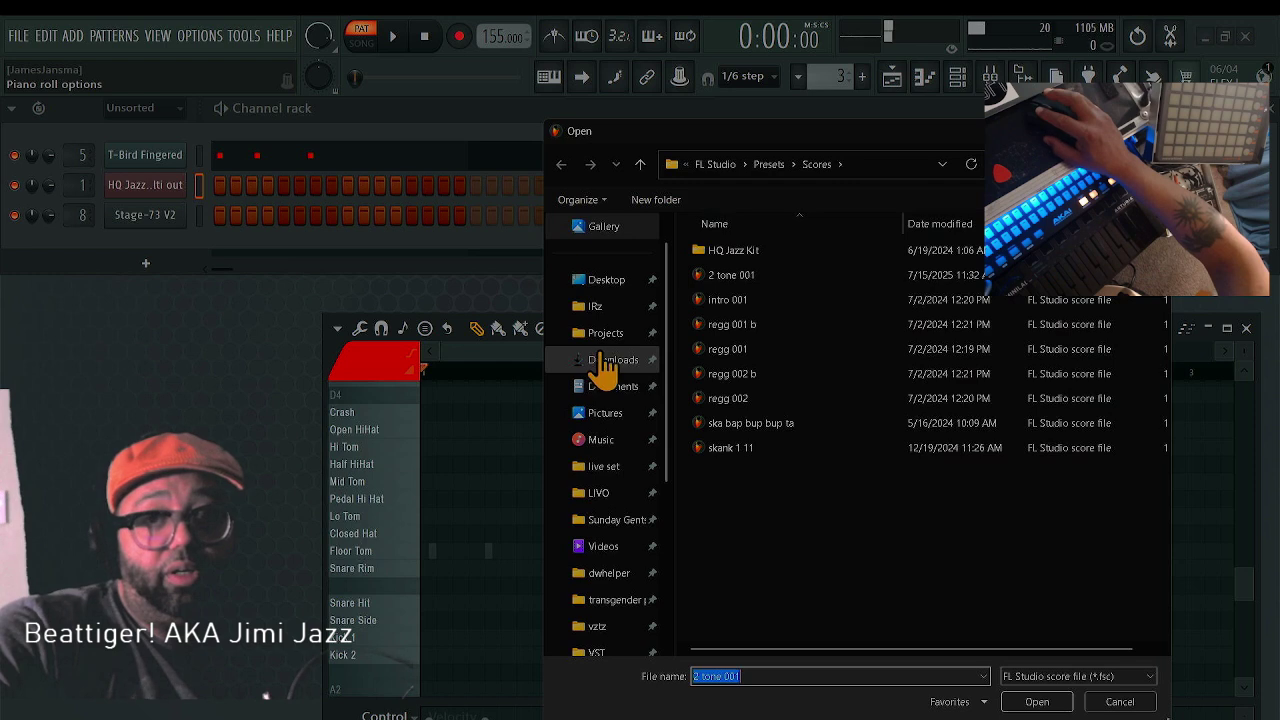
double_click(745, 275)
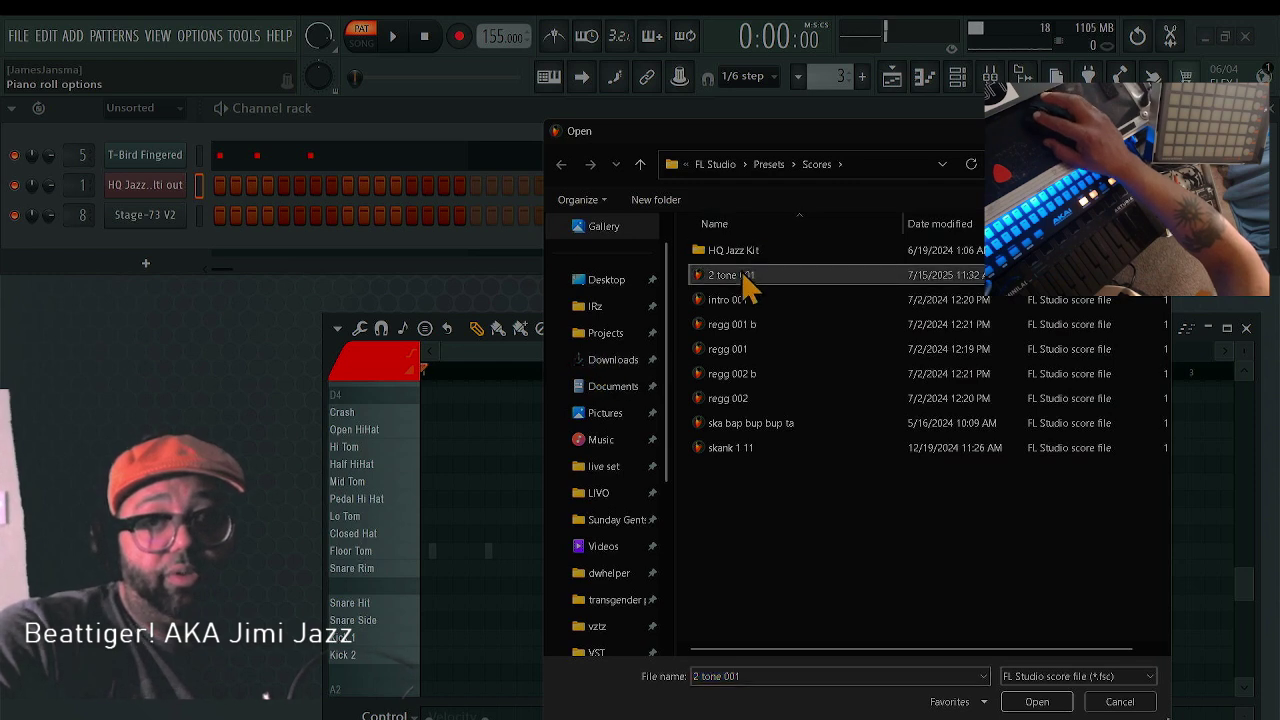
scroll(820, 551, down, 4)
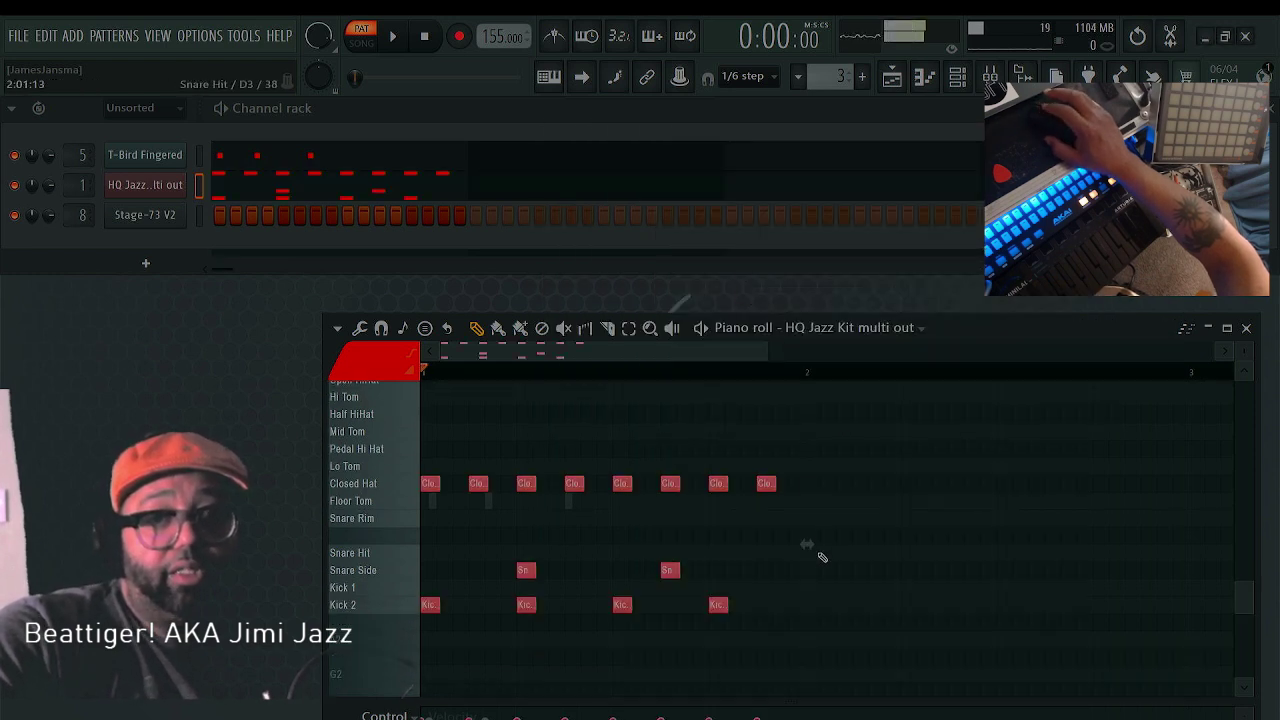
scroll(816, 553, up, 4)
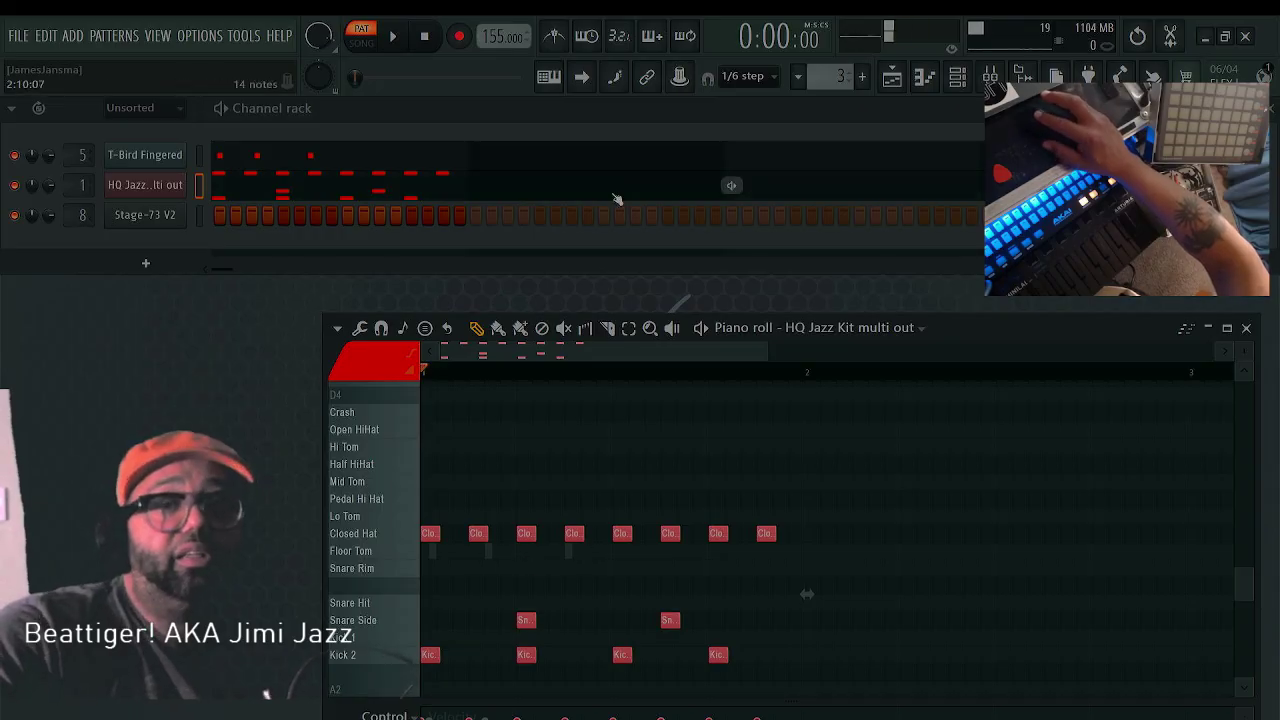
Play the pattern to hear the loaded drum score together with the bass notes
click(167, 157)
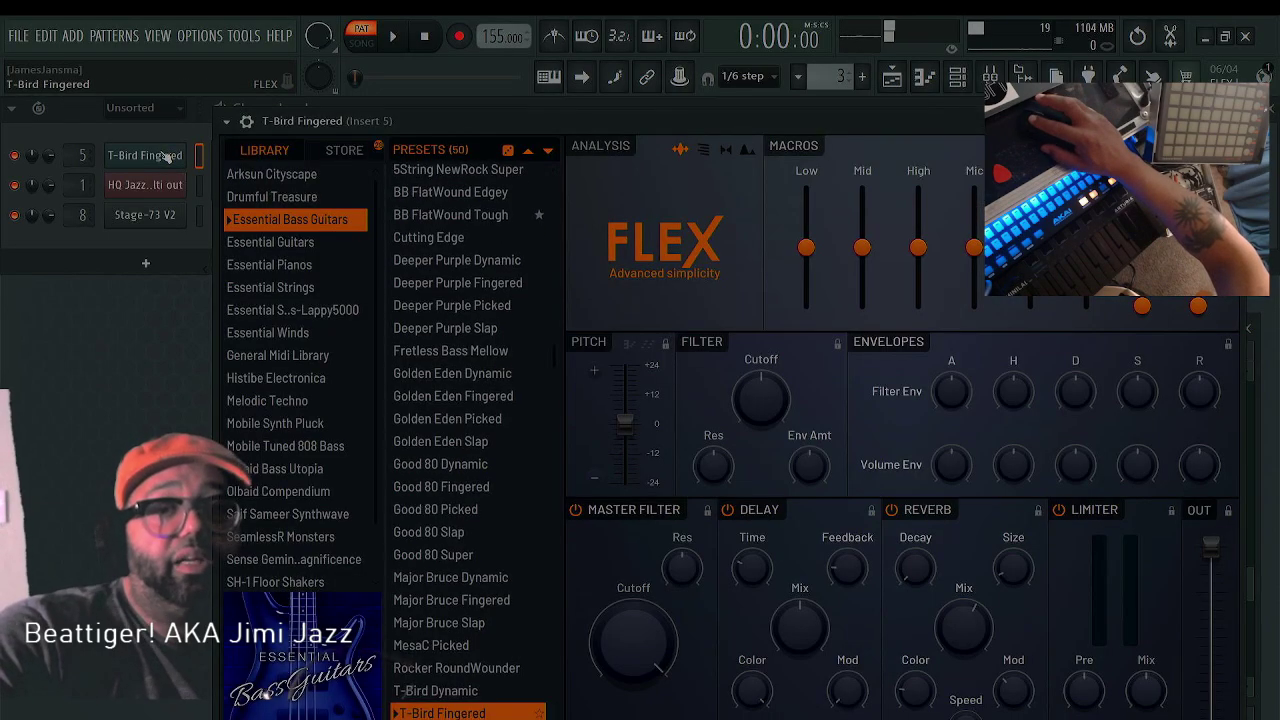
click(1255, 120)
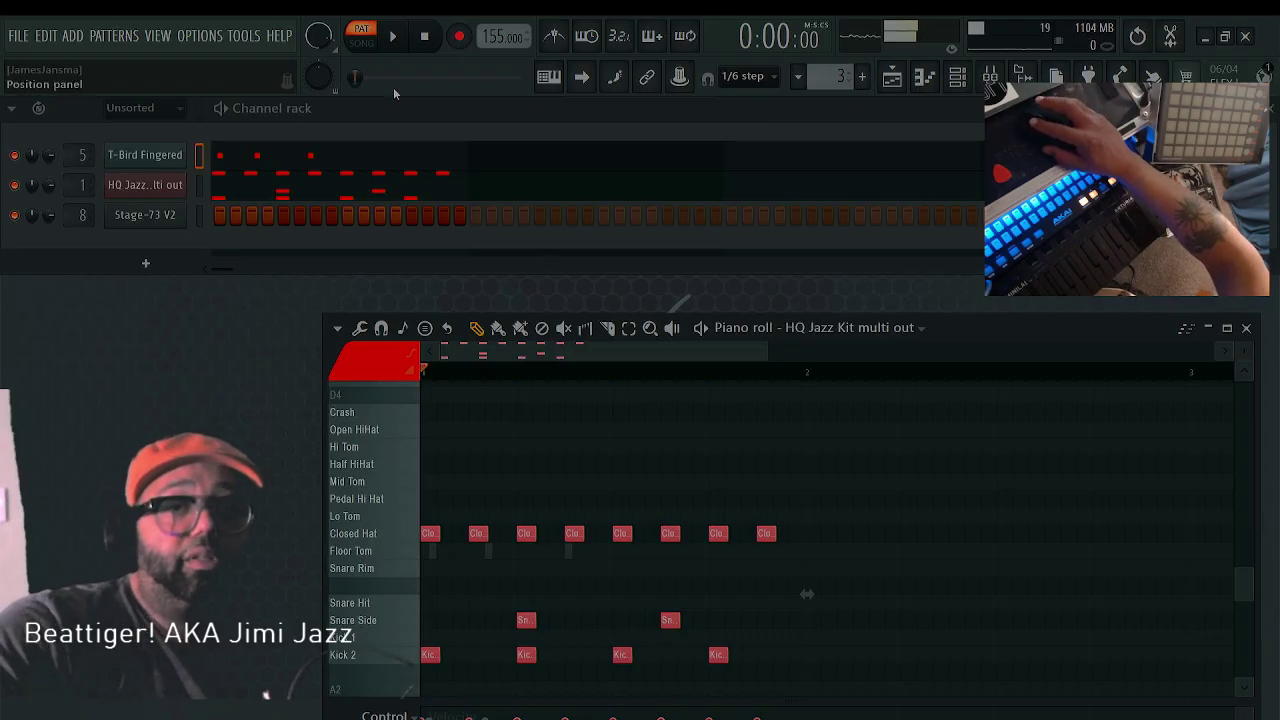
click(398, 36)
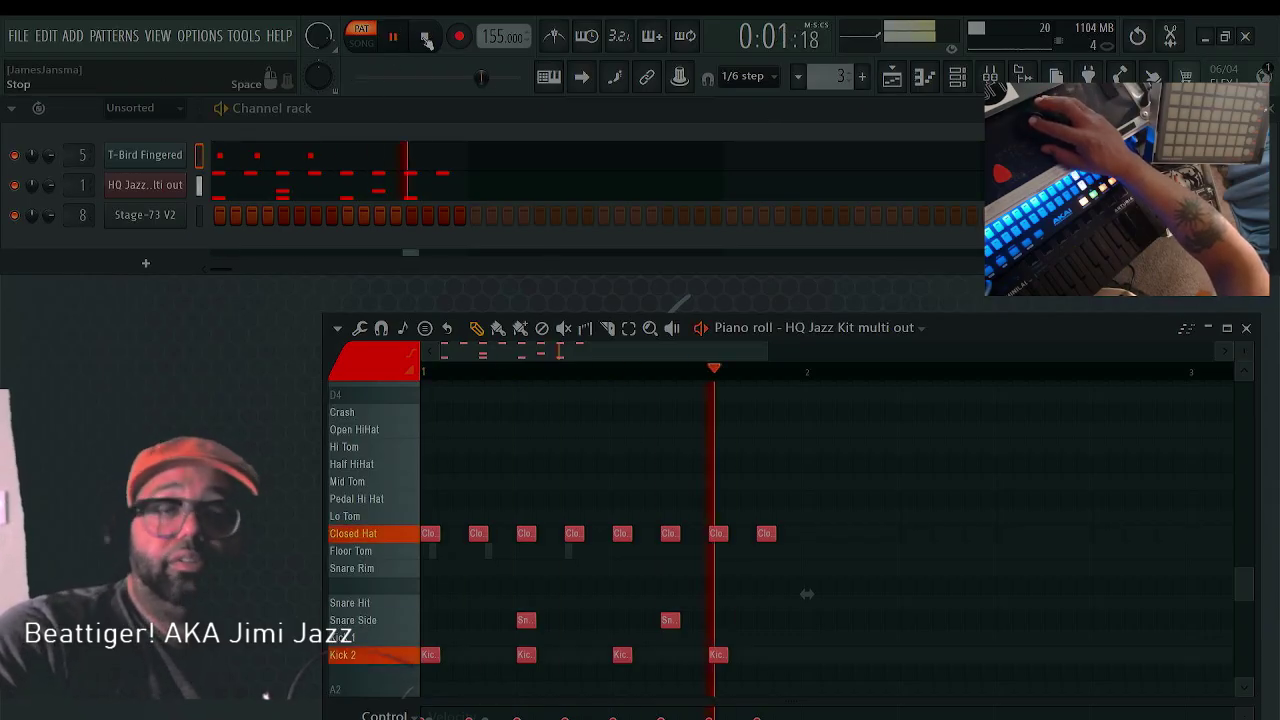
Delete all three F3 notes from the T-Bird Fingered channel's piano roll
click(400, 157)
click(400, 155)
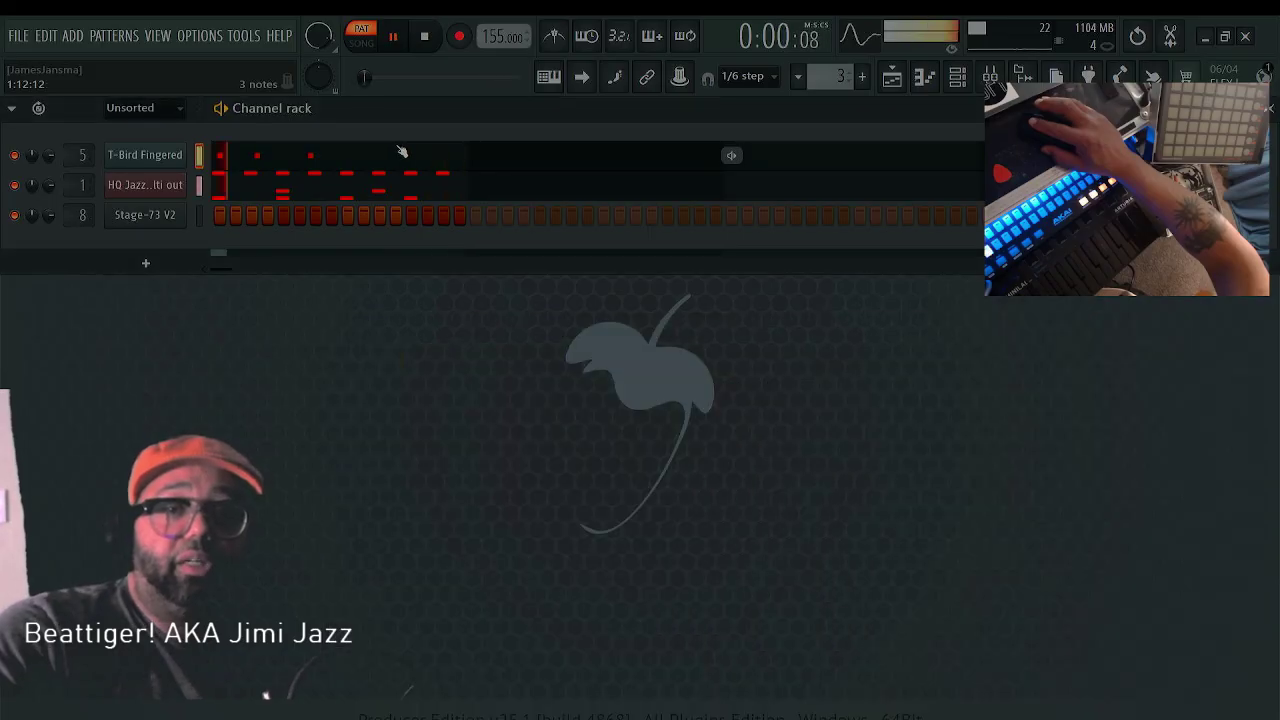
click(403, 153)
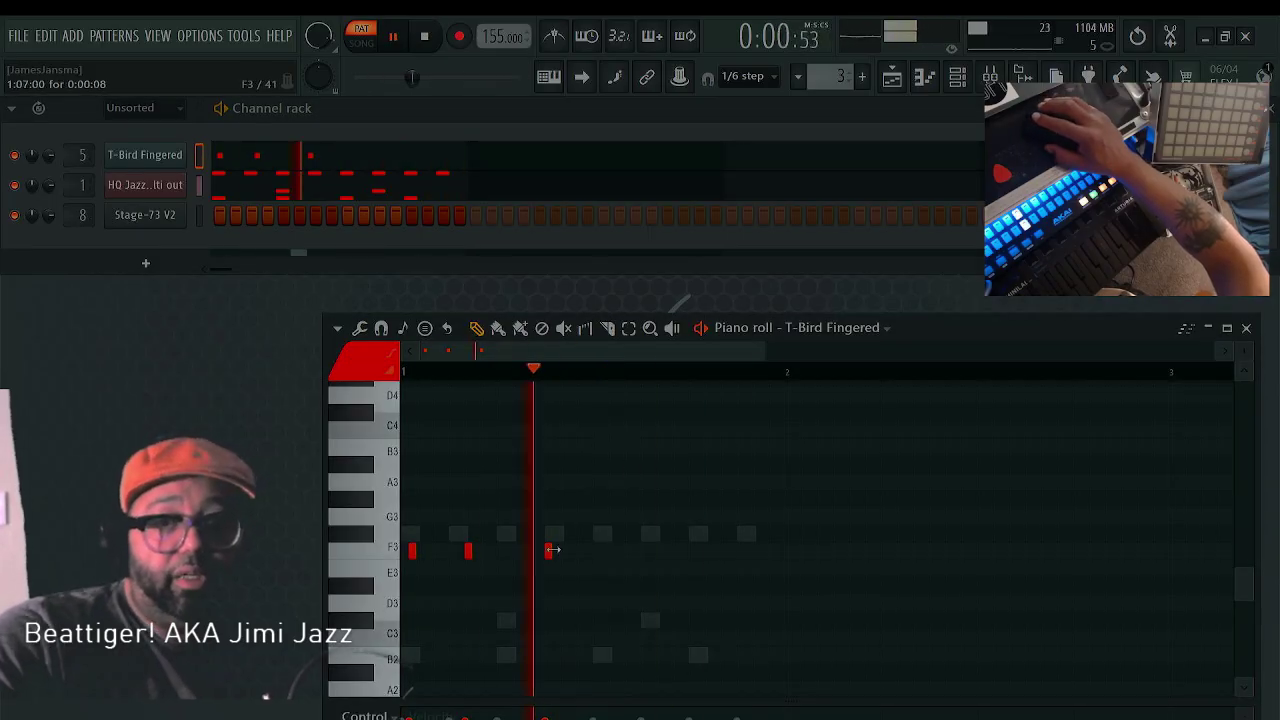
right_click(548, 551)
right_click(410, 551)
right_click(467, 551)
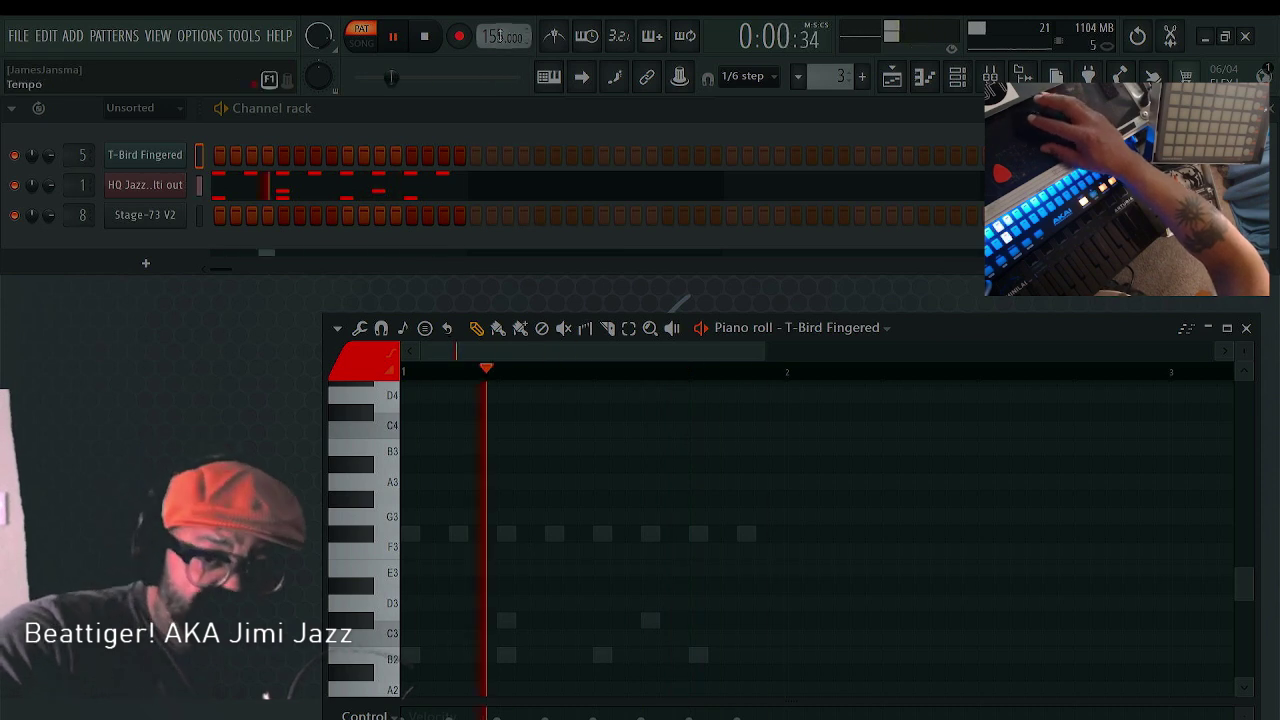
Set the project tempo to 144 BPM while the drum pattern plays
scroll(503, 36, down, 12)
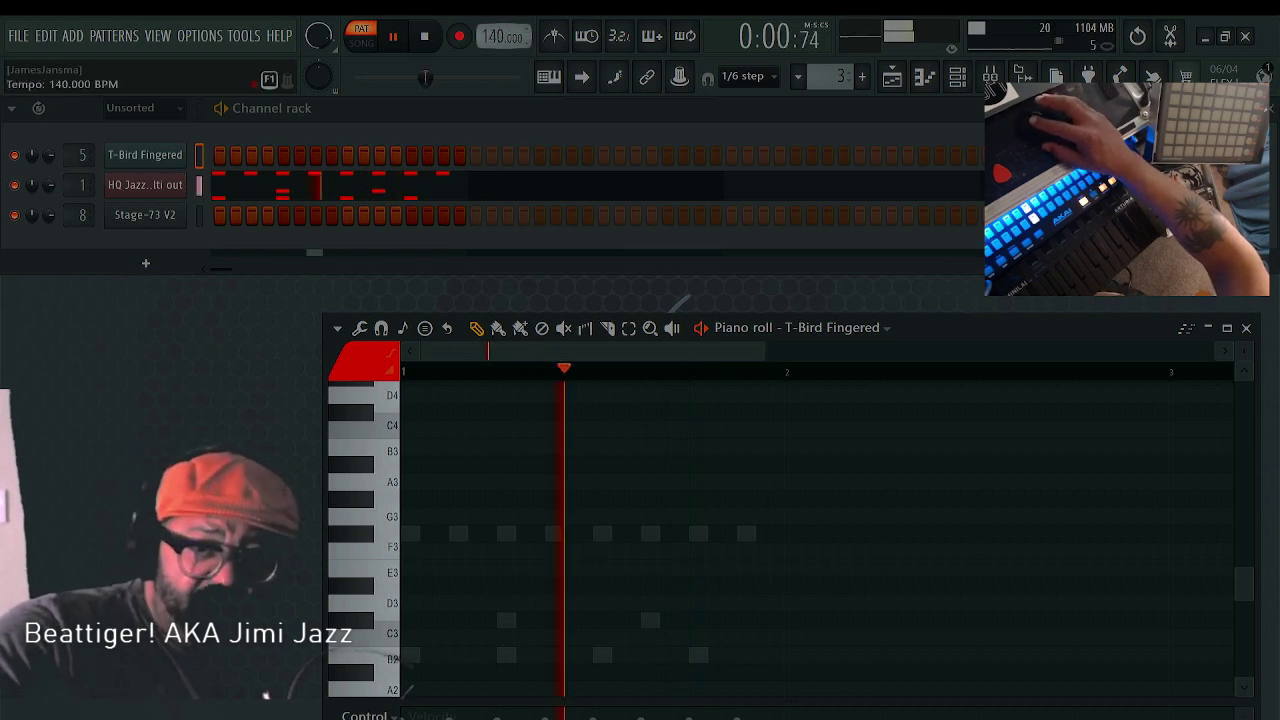
scroll(503, 36, up, 1)
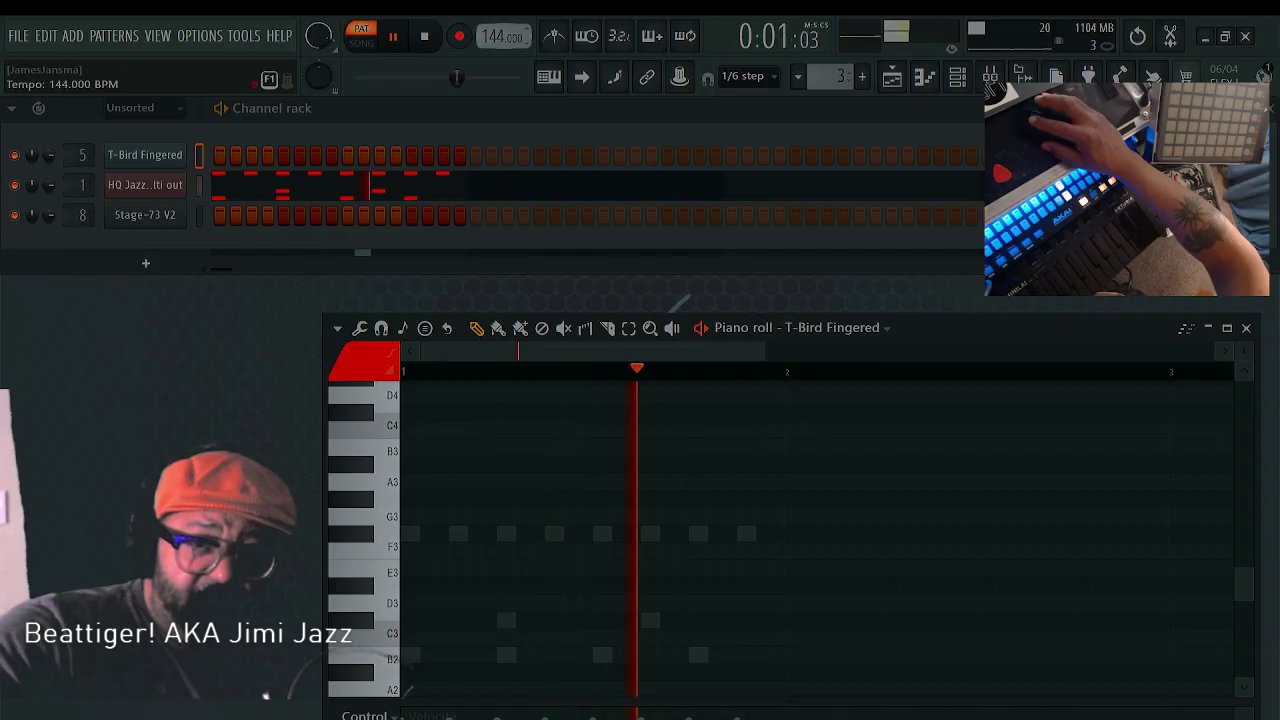
scroll(503, 36, down, 1)
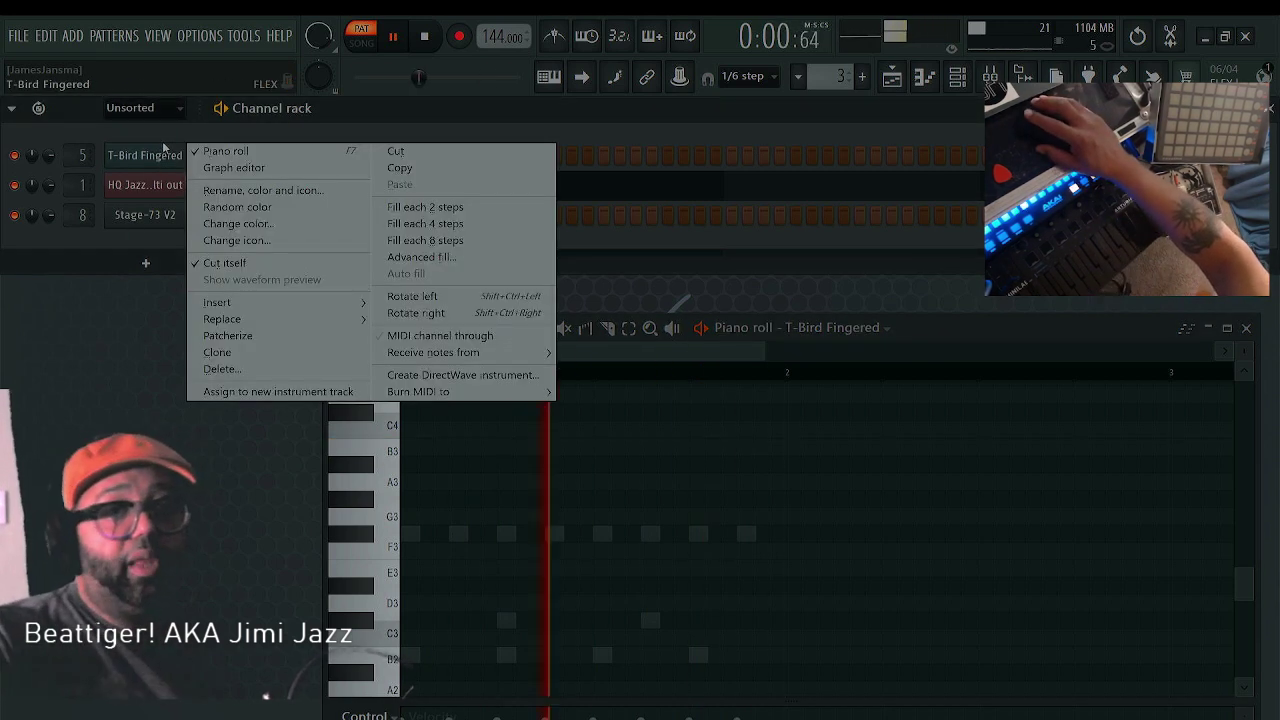
Audition the A3 and F3 bass notes on the T-Bird Fingered piano roll's keyboard
right_click(180, 153)
click(231, 152)
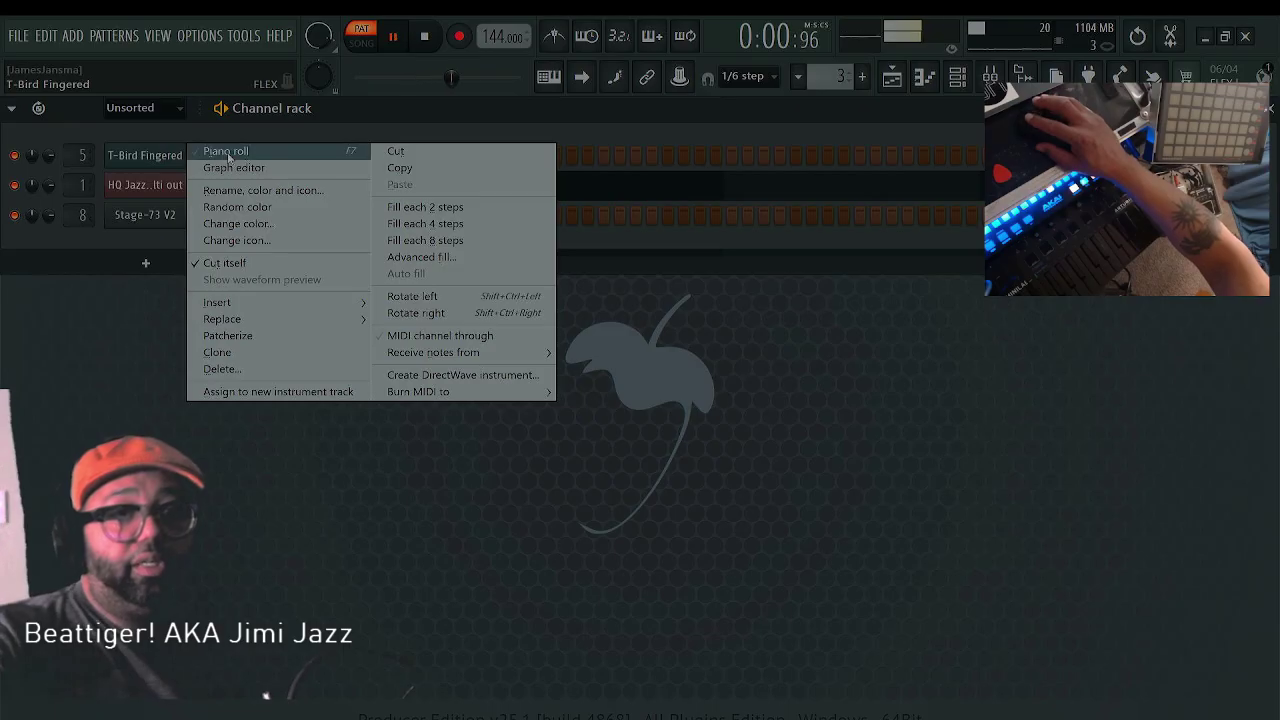
click(226, 151)
click(388, 500)
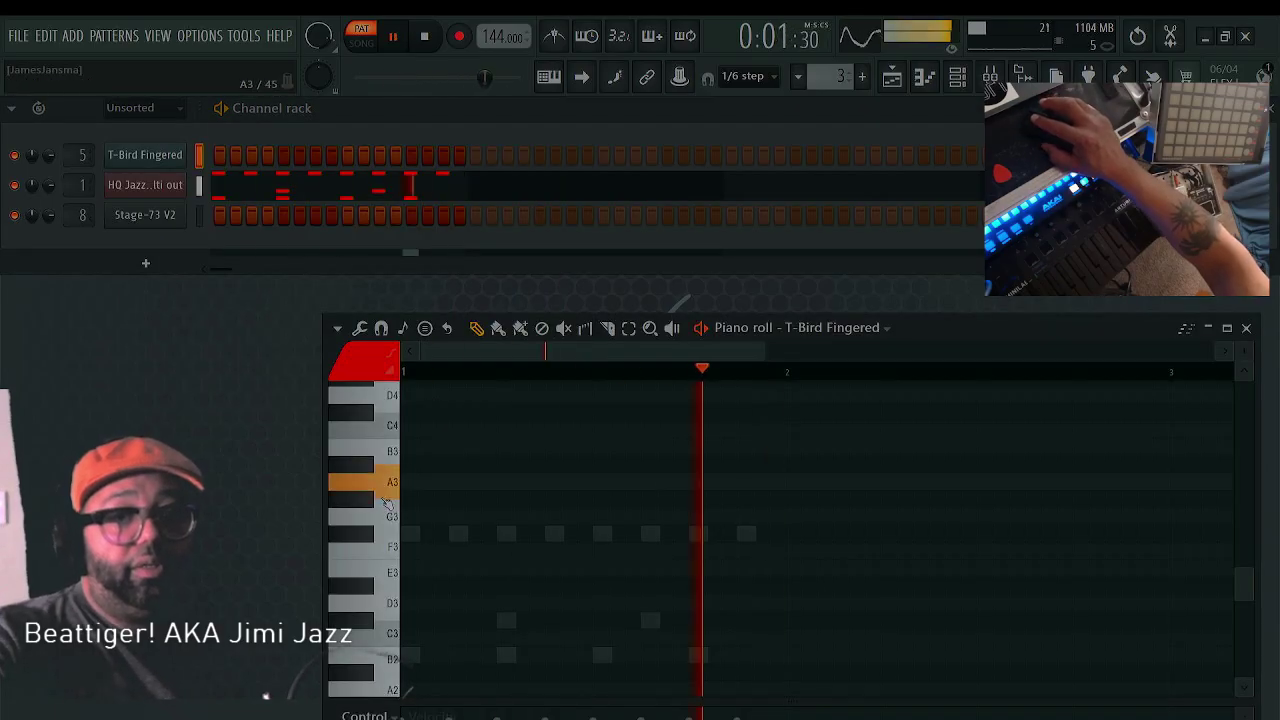
click(396, 545)
click(396, 549)
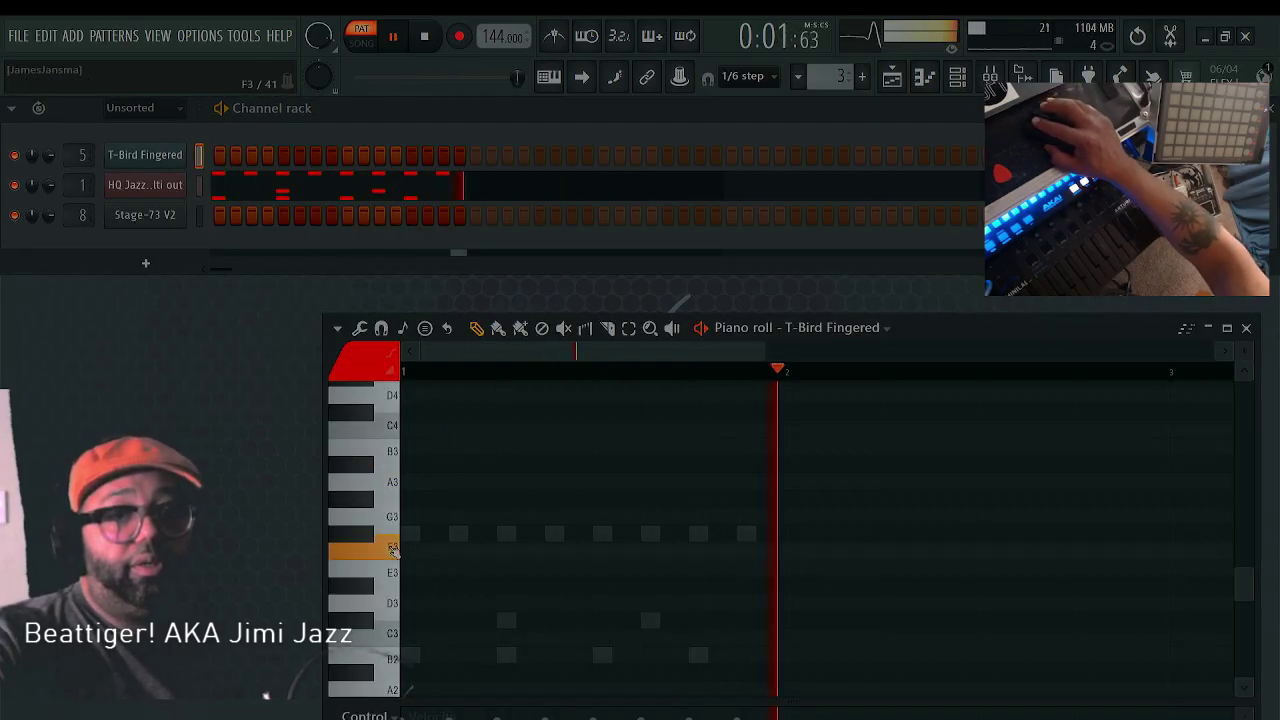
Place two short F3 notes in the T-Bird Fingered piano roll, at the start of bar 1 and at 1:03:00
click(417, 550)
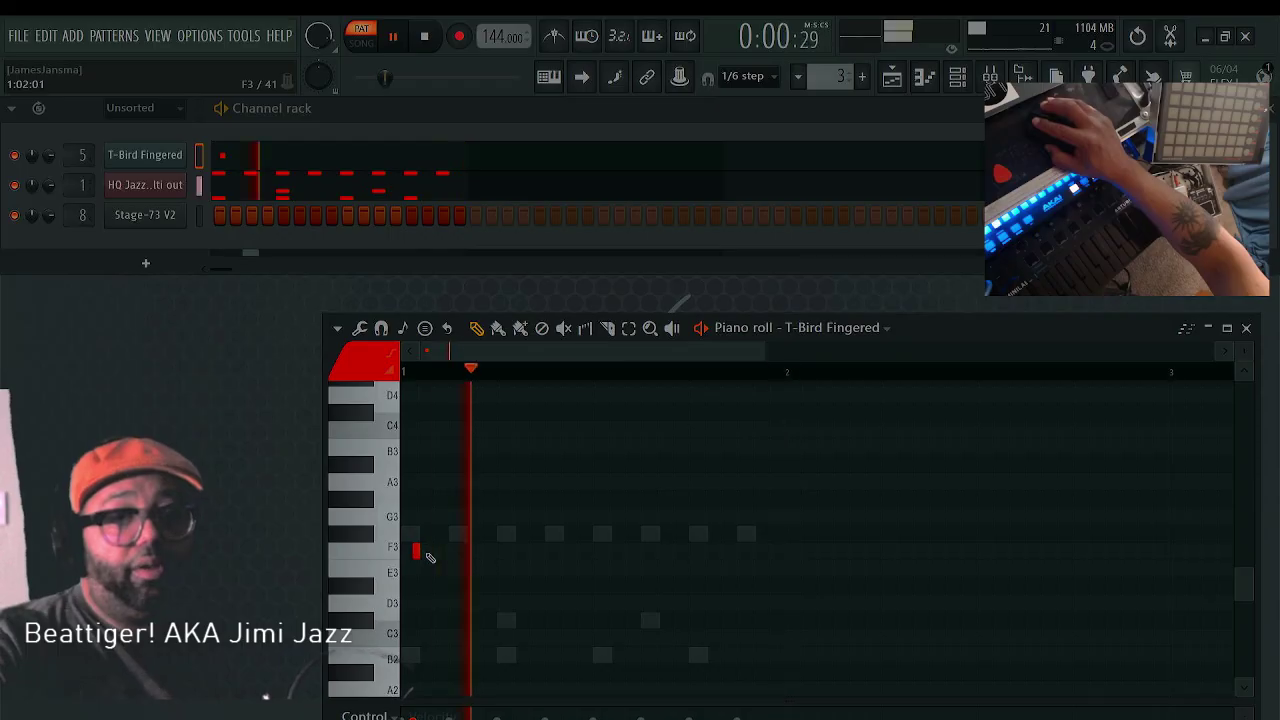
mouse_move(418, 551)
mouse_down()
mouse_move(536, 556)
mouse_move(413, 553)
mouse_move(428, 552)
mouse_up()
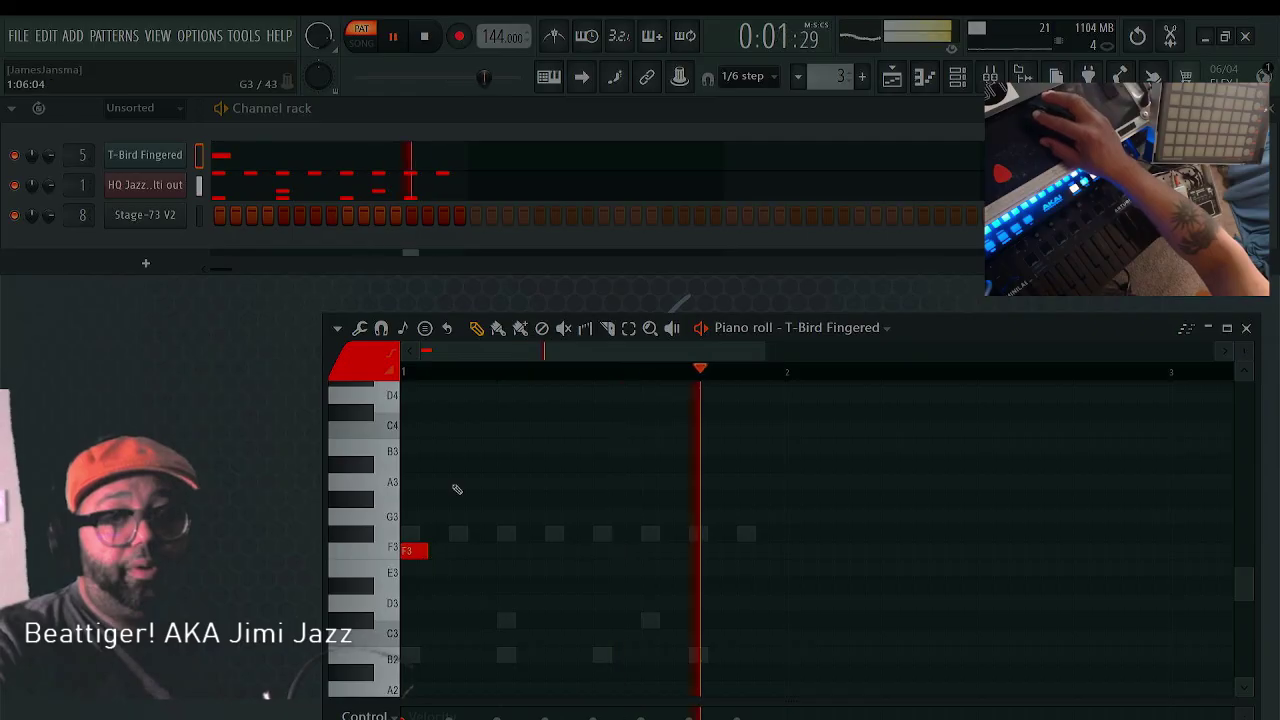
click(470, 553)
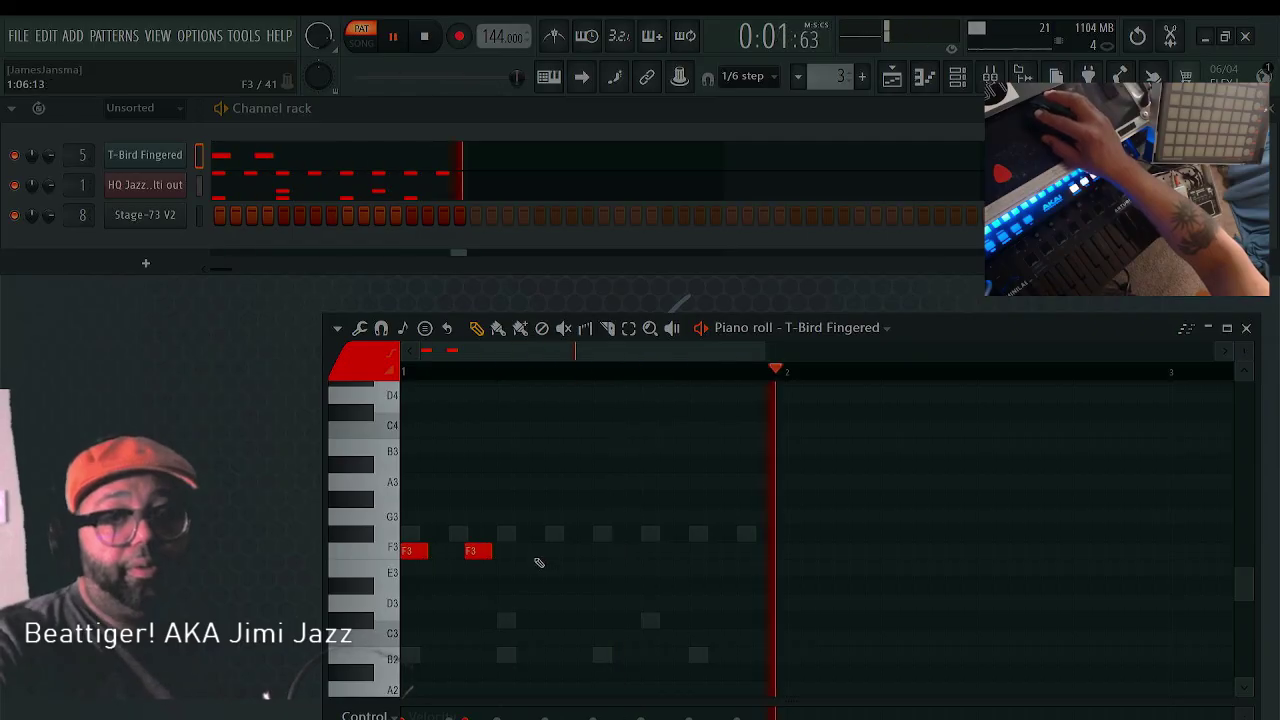
right_click(479, 553)
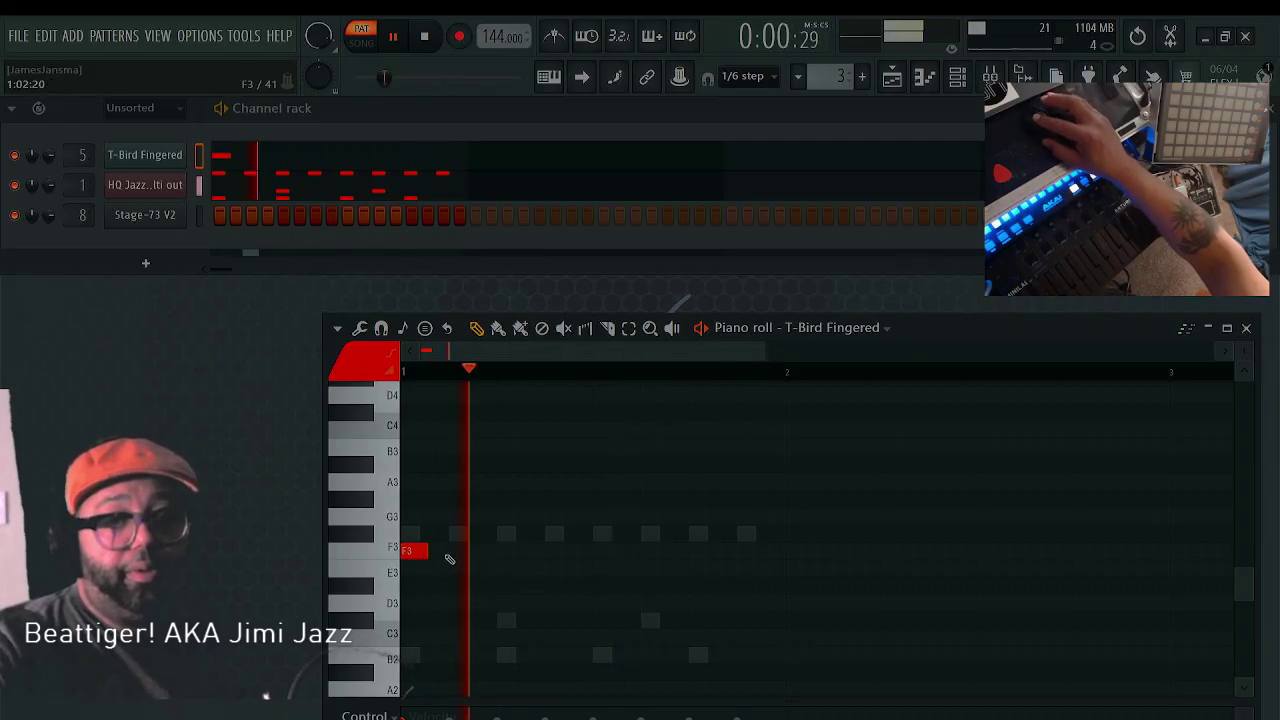
click(453, 553)
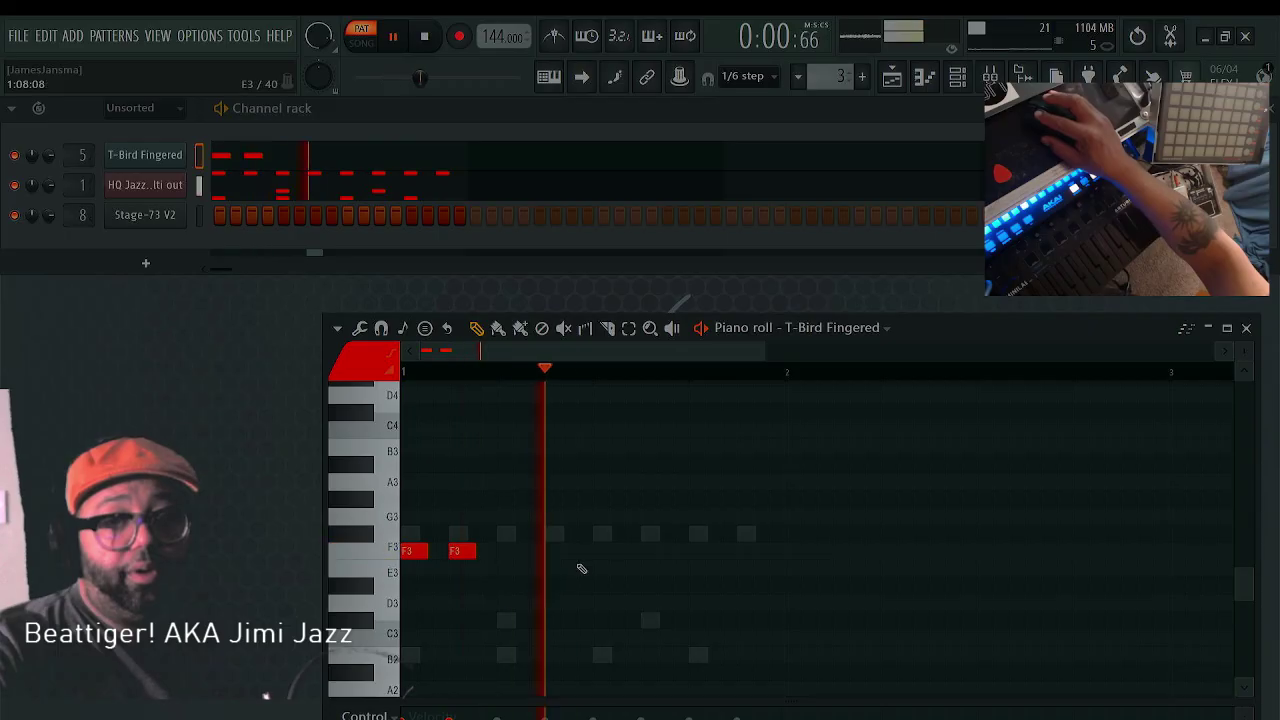
click(505, 553)
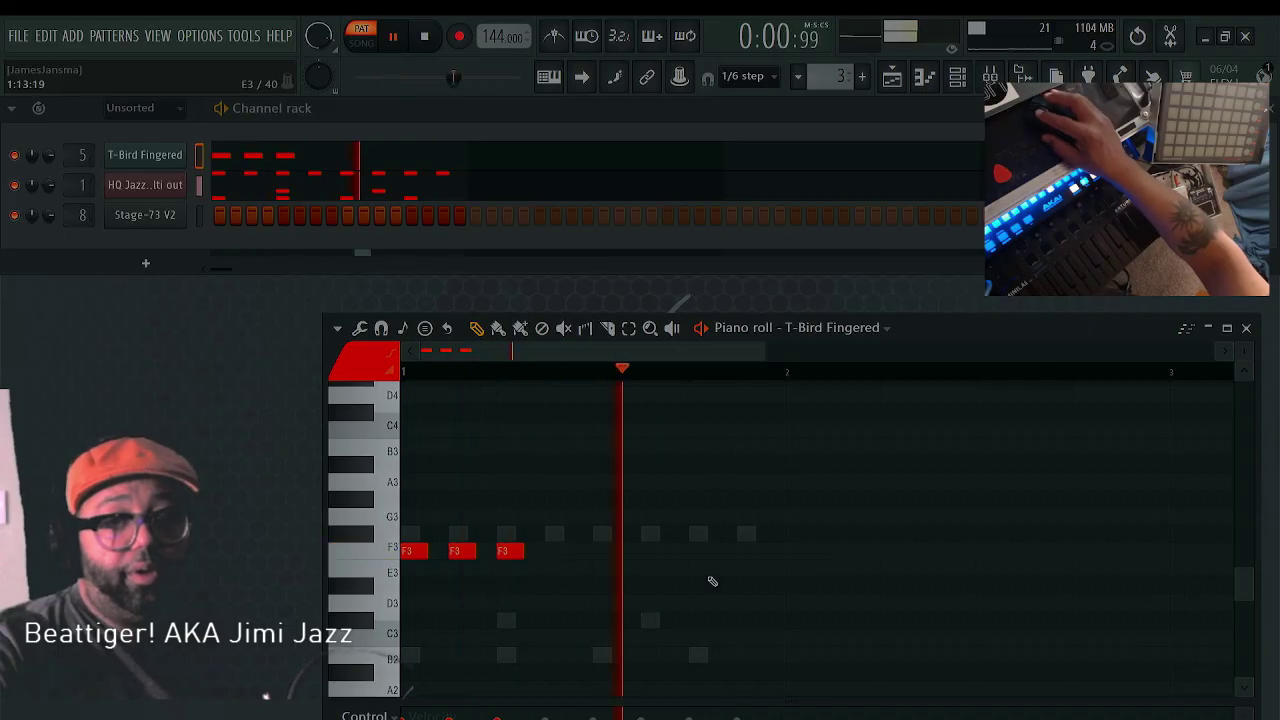
click(596, 569)
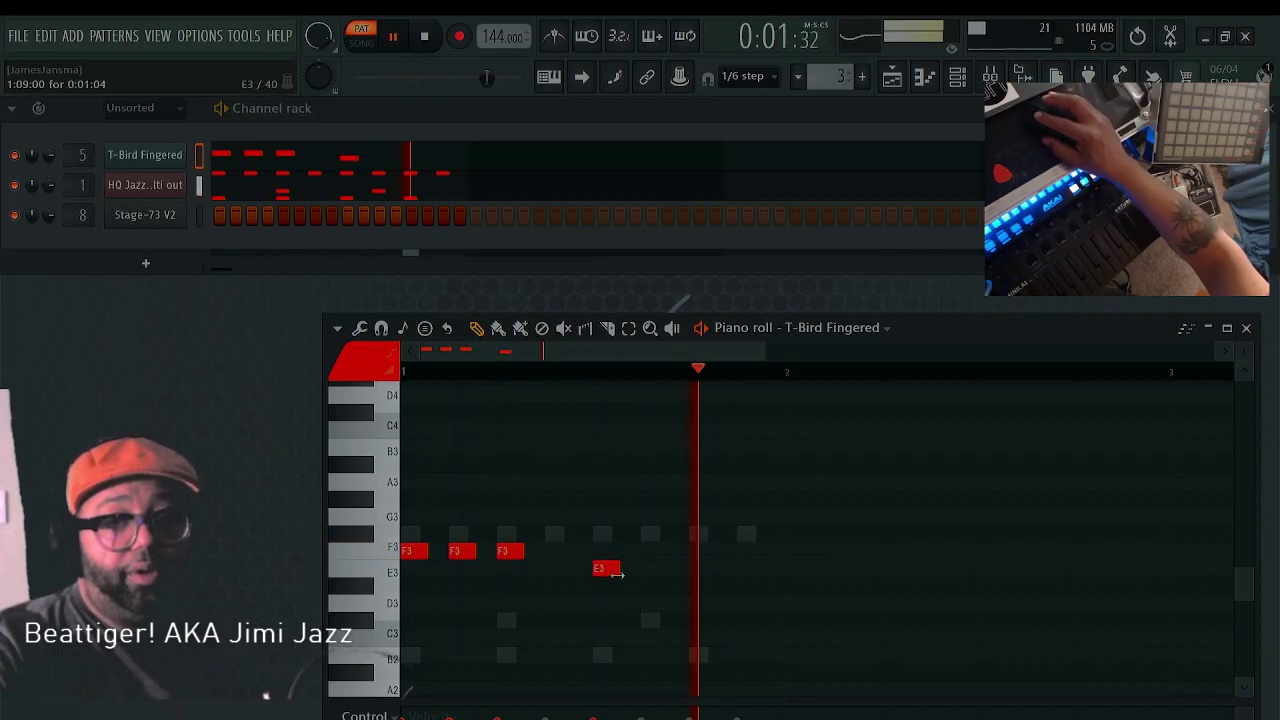
right_click(614, 571)
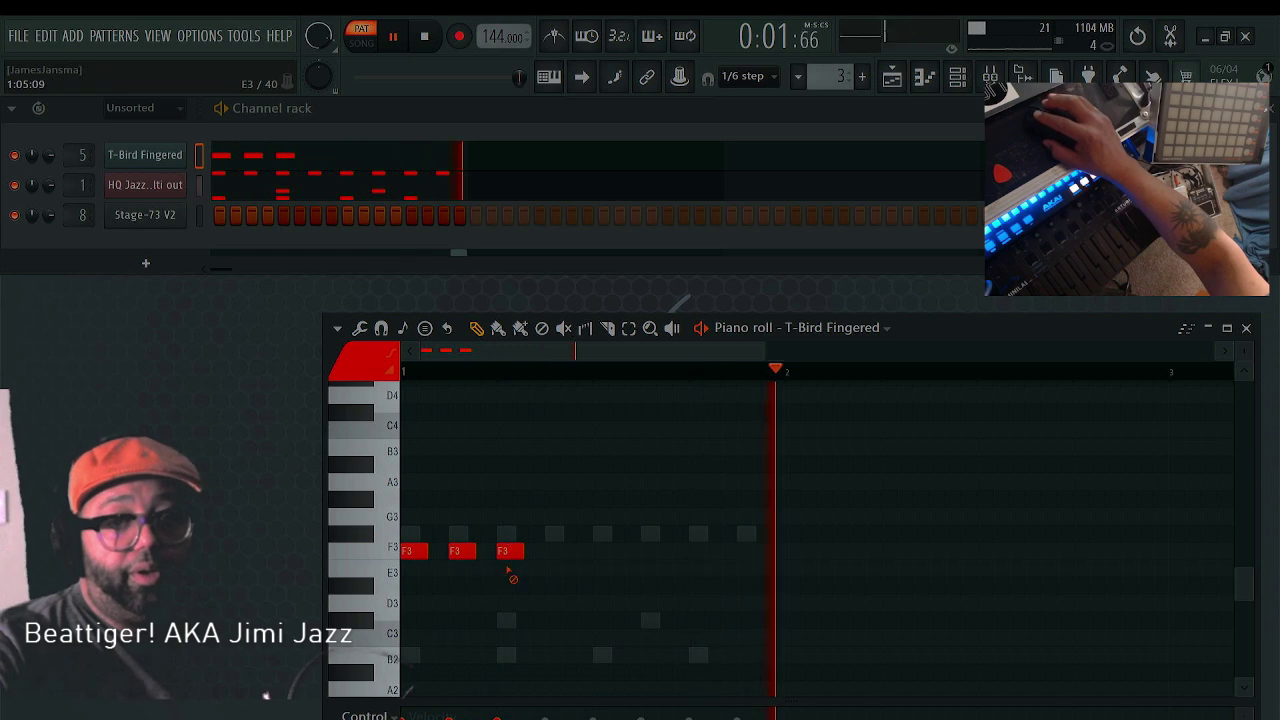
right_click(509, 552)
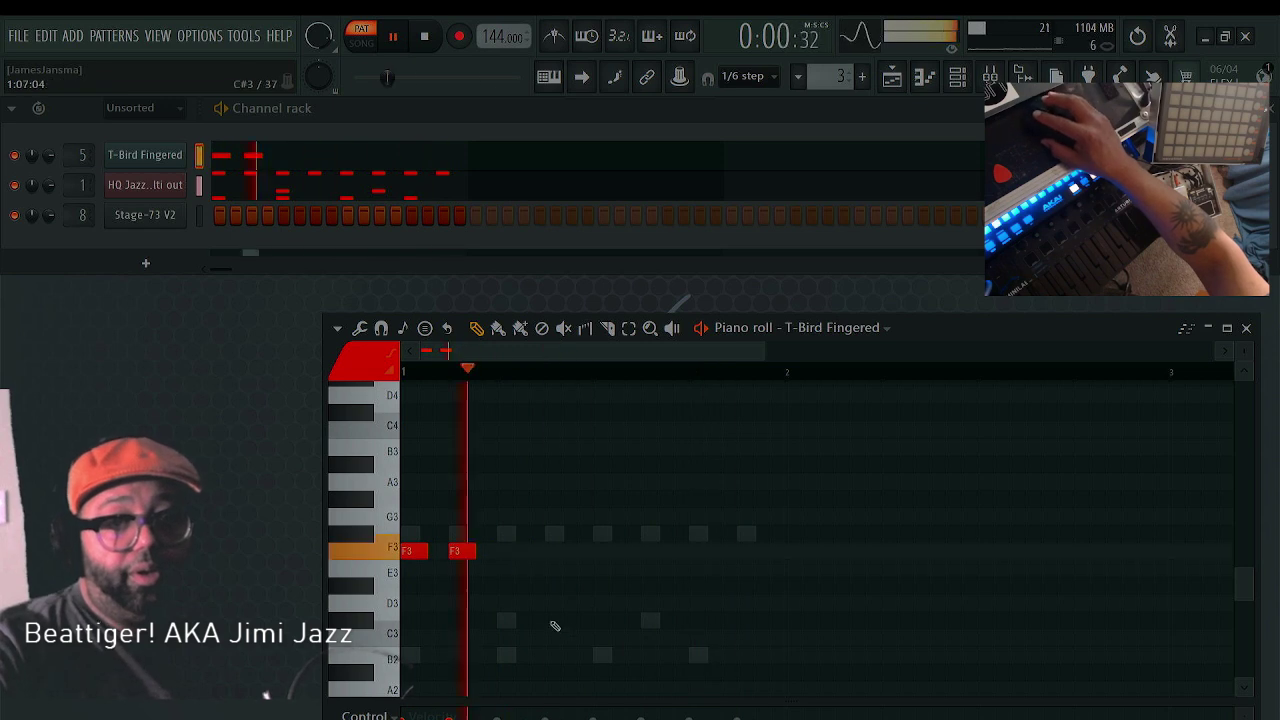
click(561, 606)
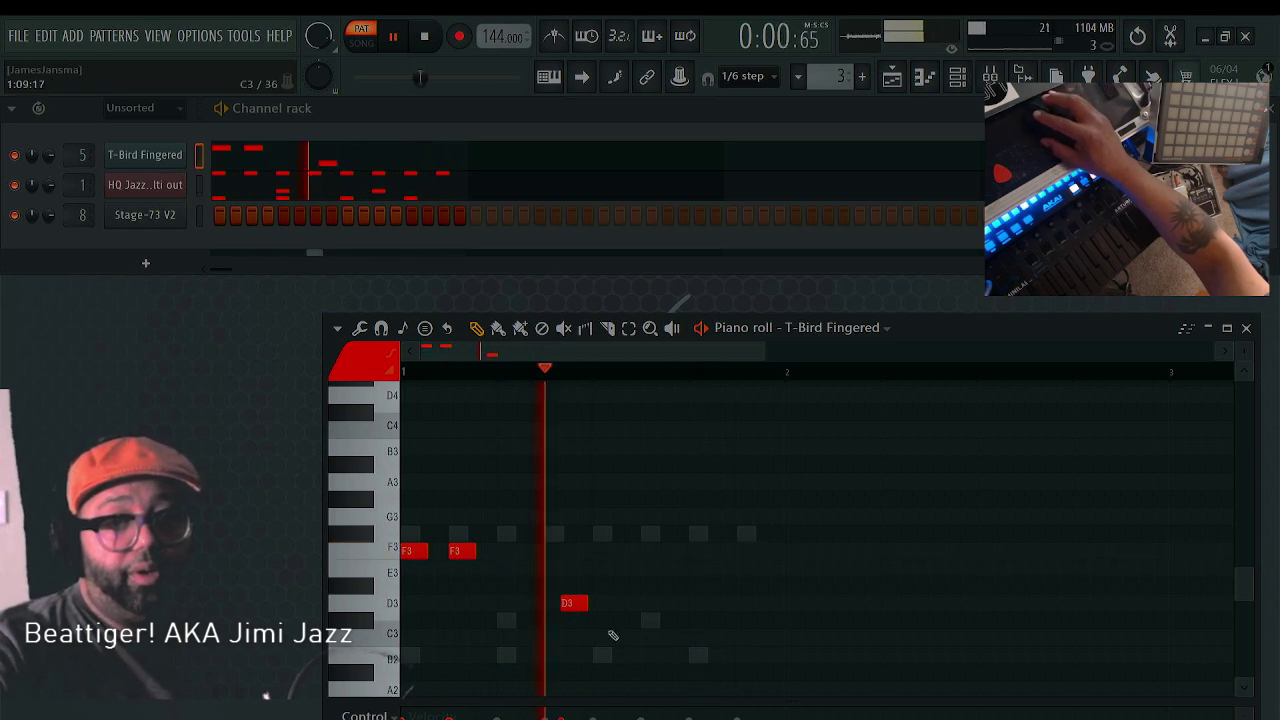
right_click(576, 603)
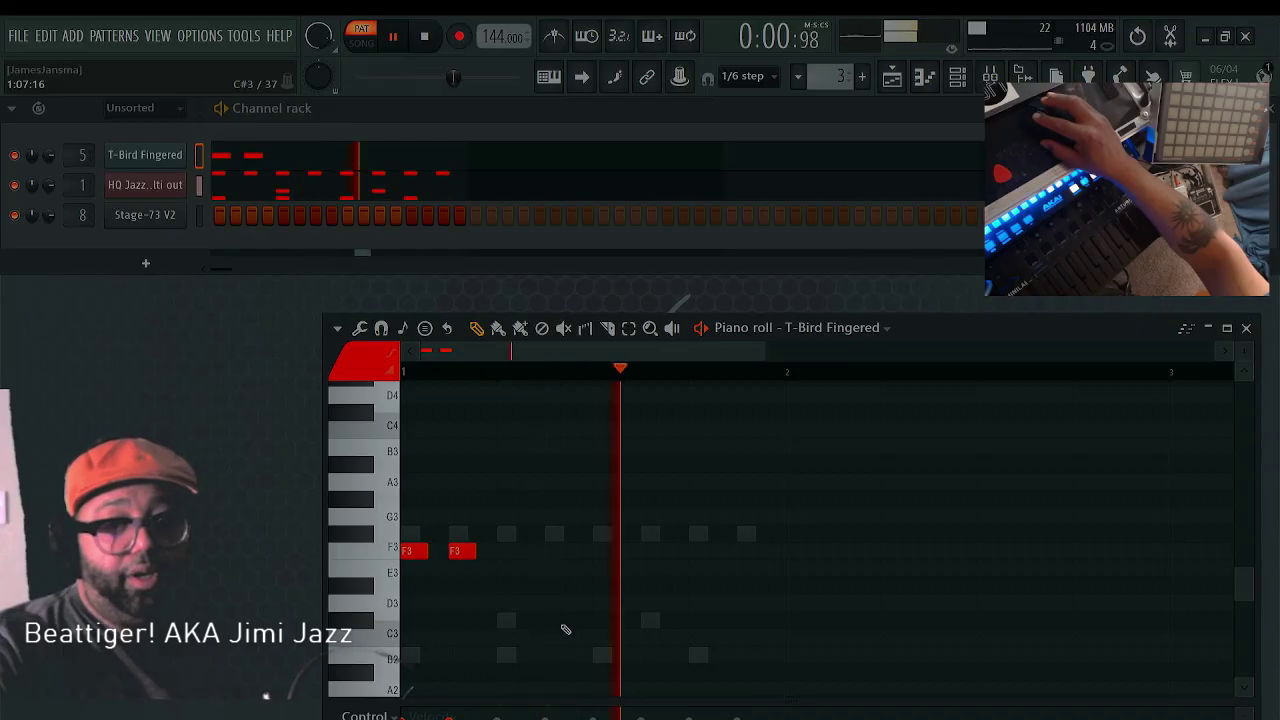
Add a D3 note with a length of 0:02:00 at 1:05:00, removing the trial note at D#3
click(564, 625)
drag(588, 620, 519, 593)
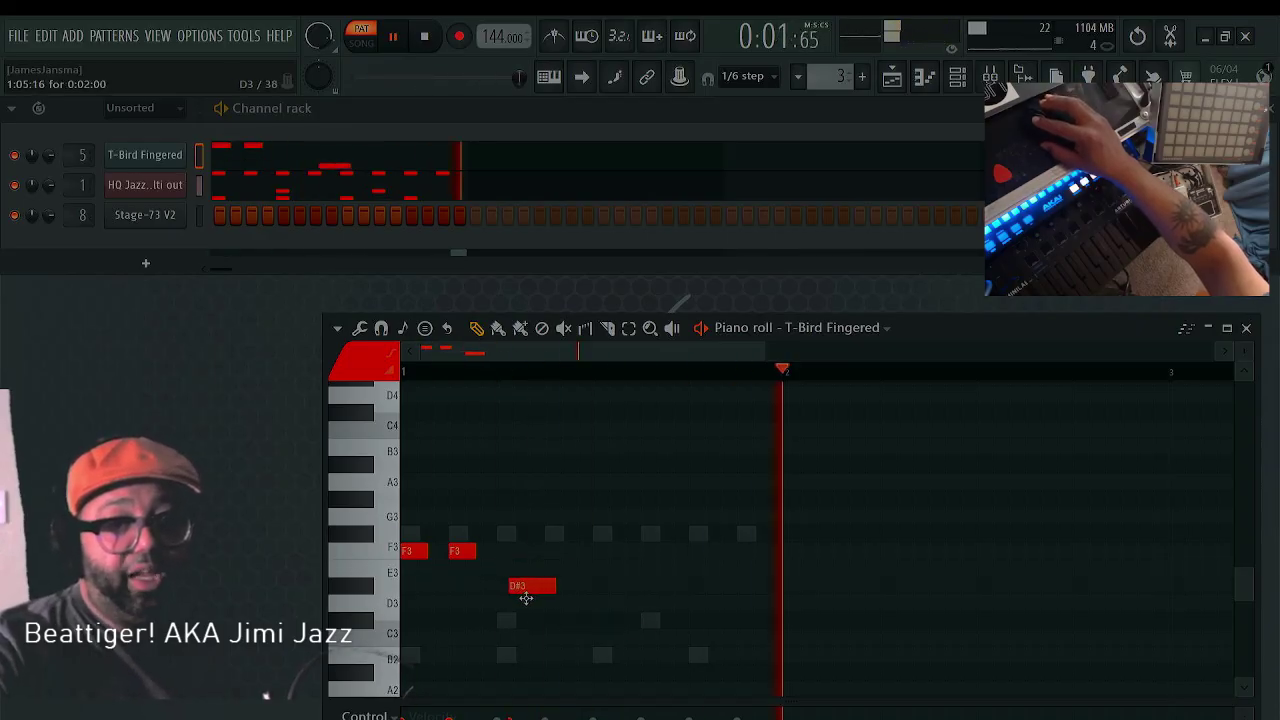
right_click(526, 590)
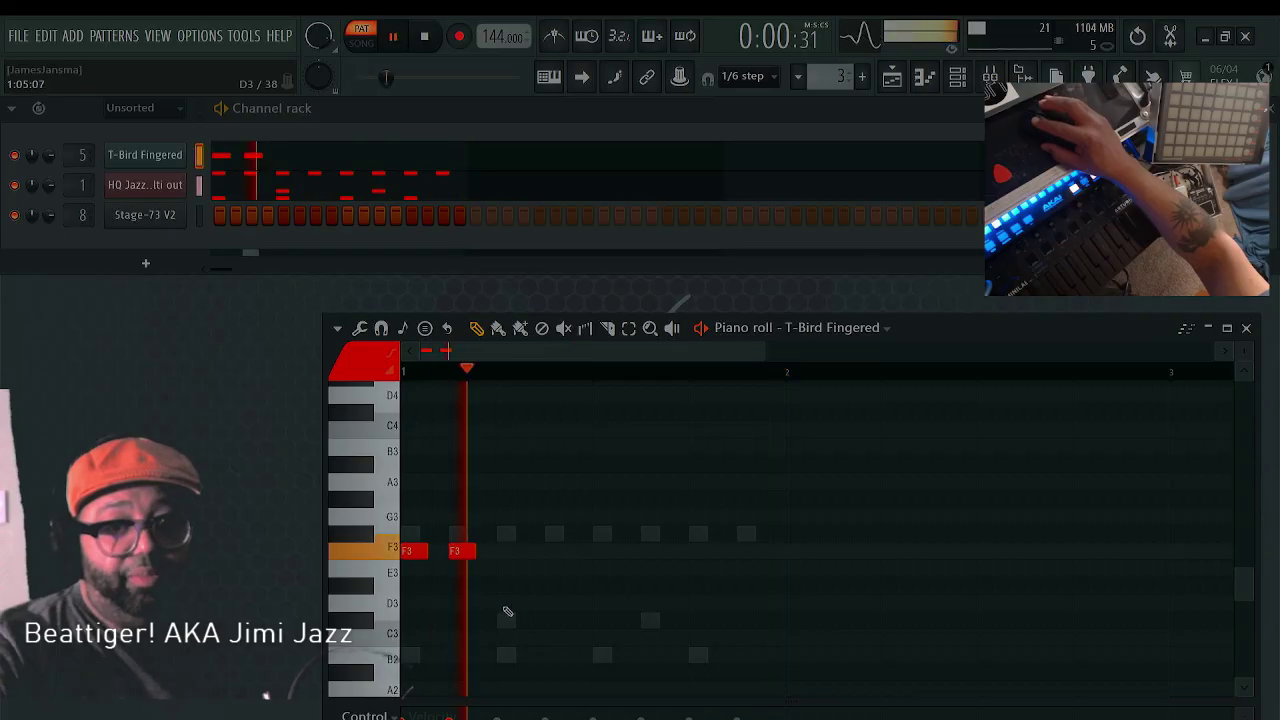
click(510, 603)
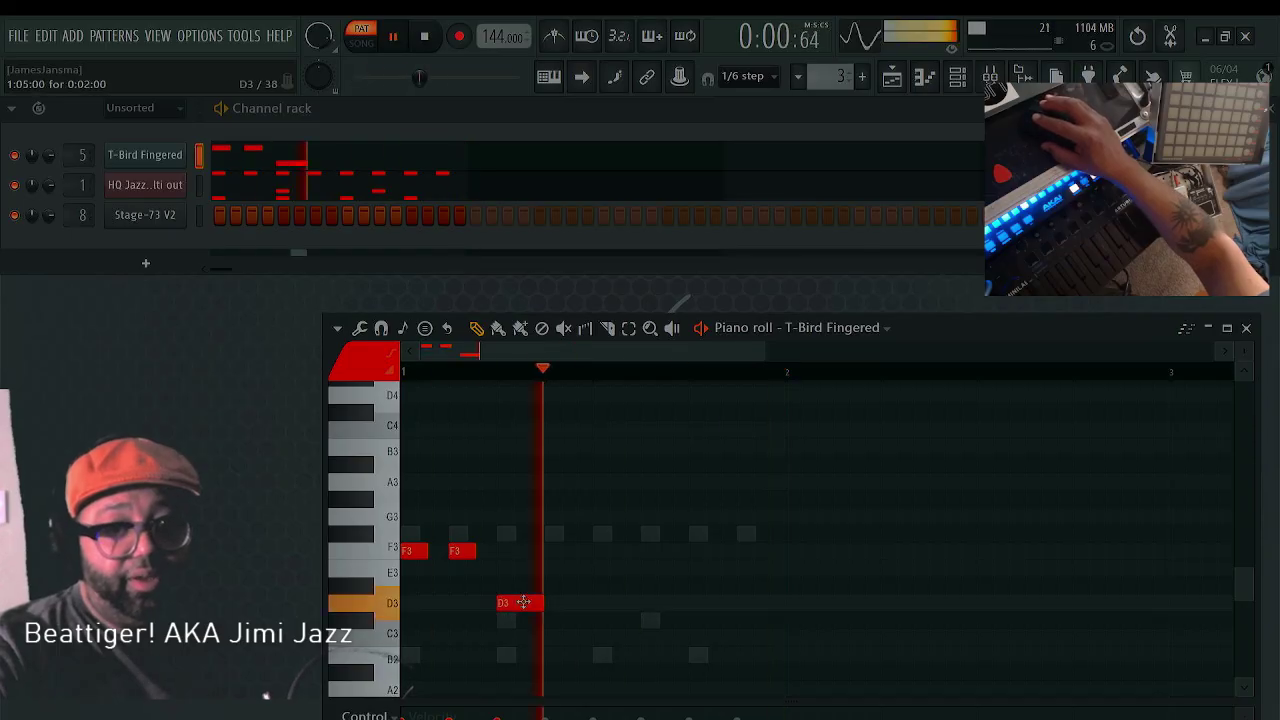
right_click(523, 602)
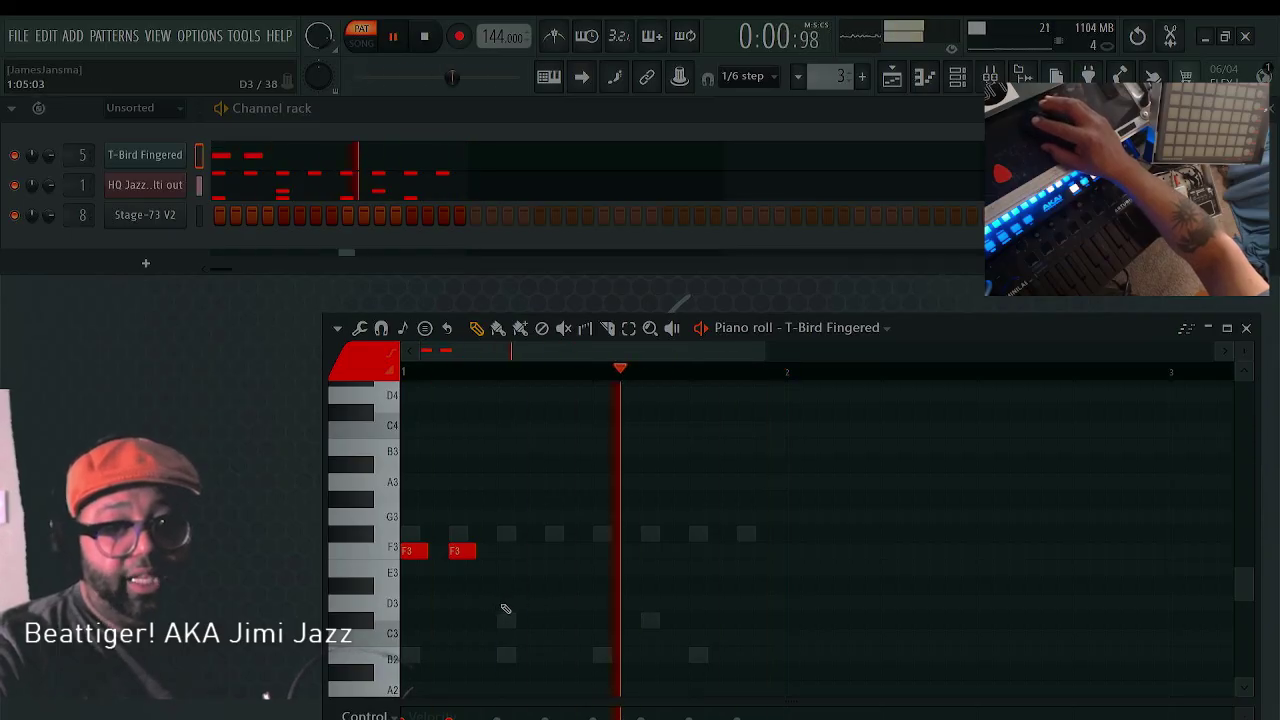
click(502, 607)
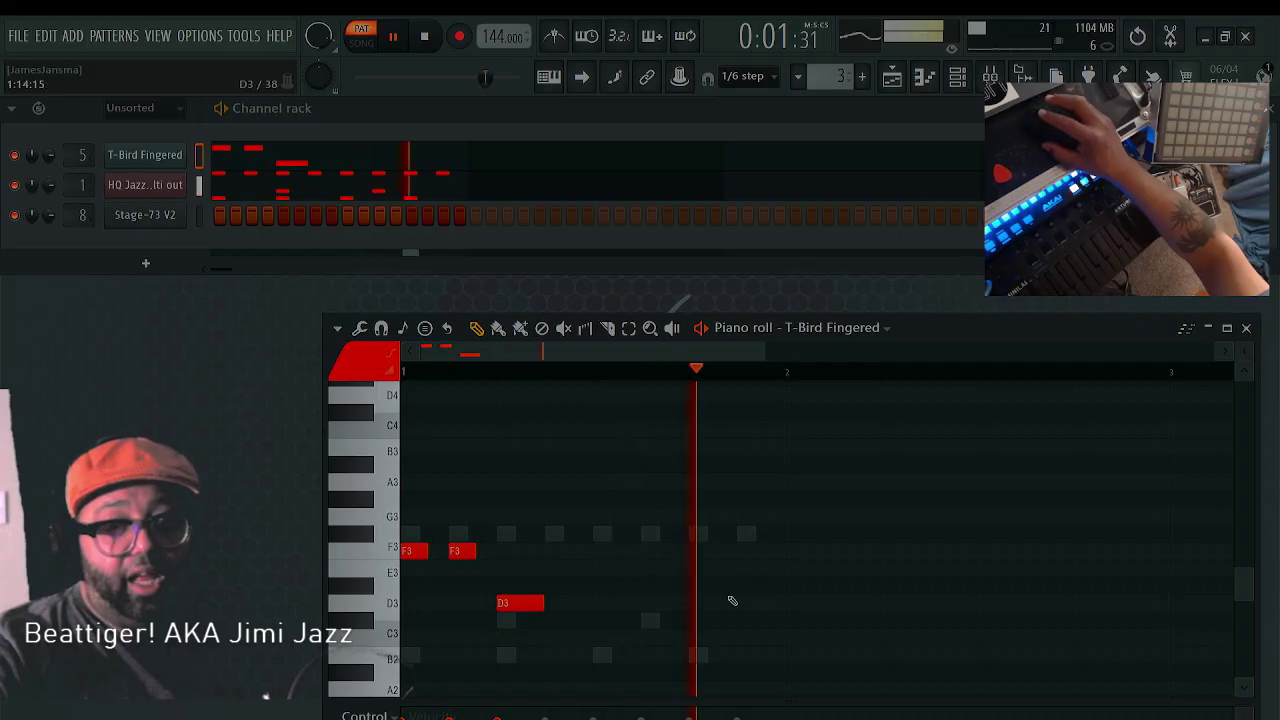
Place two G#3 notes, each 0:01:04 long, at 1:09:00 and 1:11:00
click(597, 483)
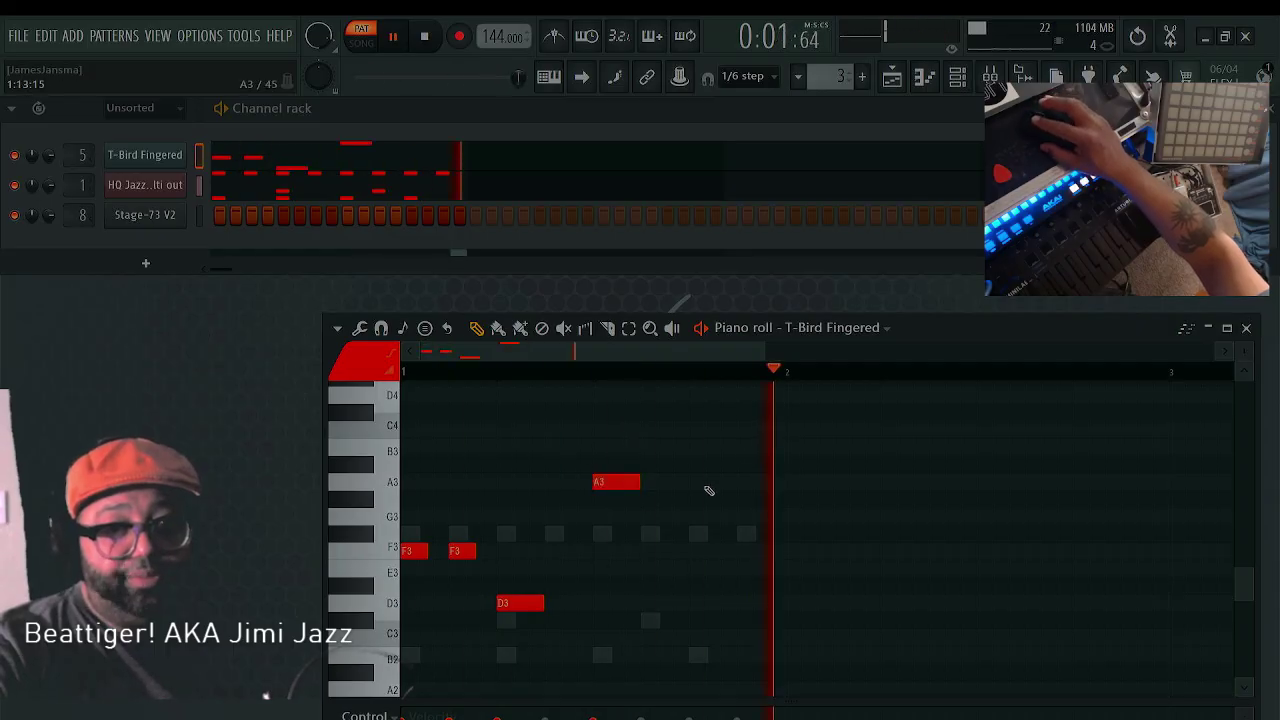
click(703, 484)
right_click(705, 486)
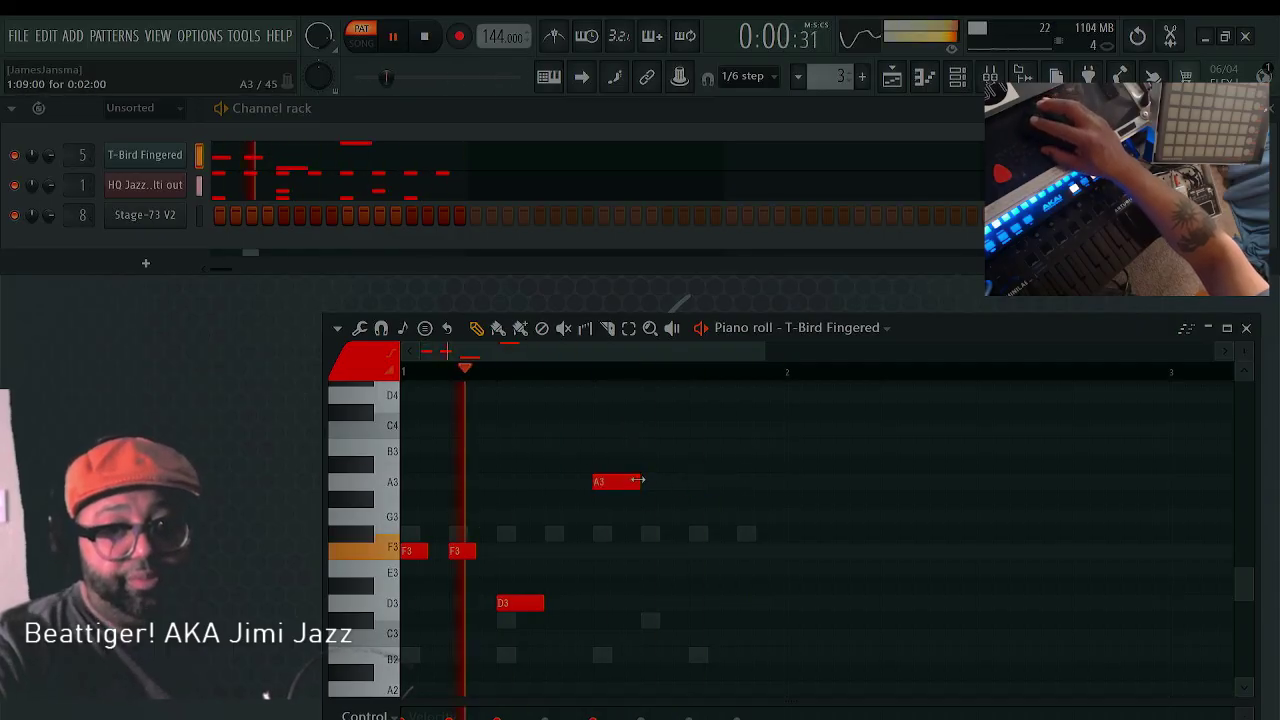
drag(641, 482, 609, 524)
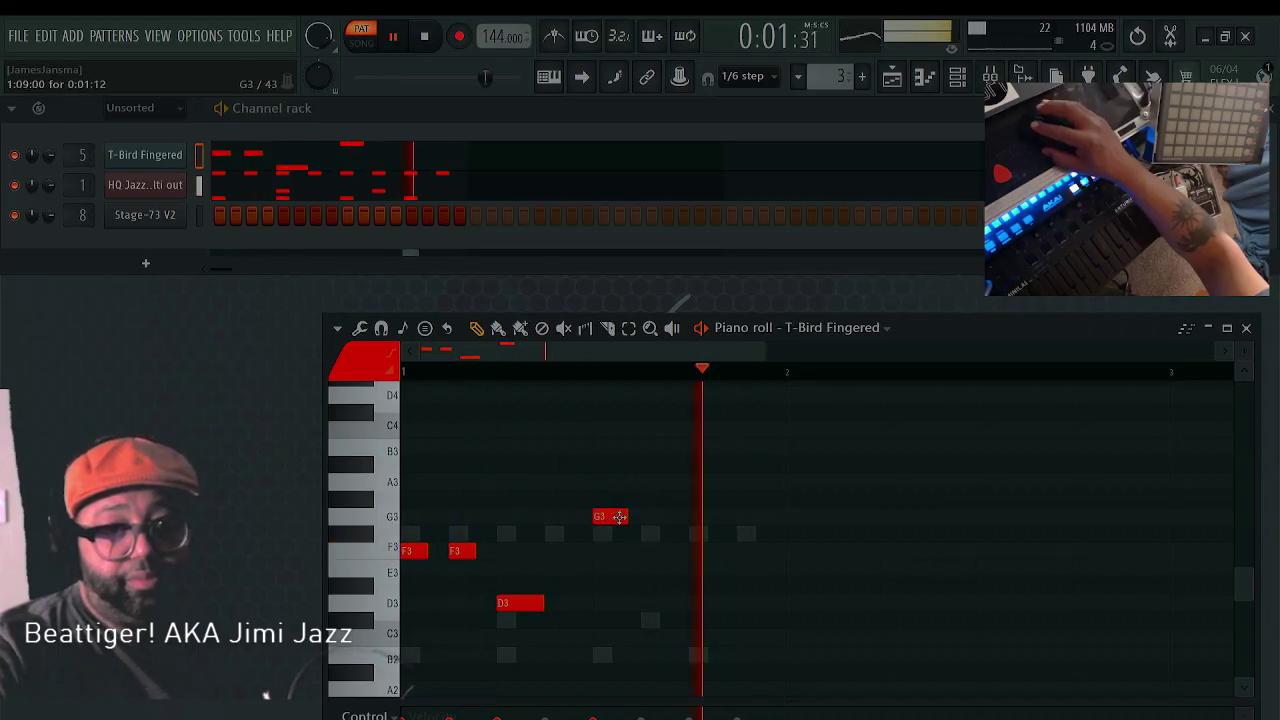
mouse_move(612, 514)
mouse_down()
mouse_move(627, 499)
mouse_move(618, 506)
mouse_up()
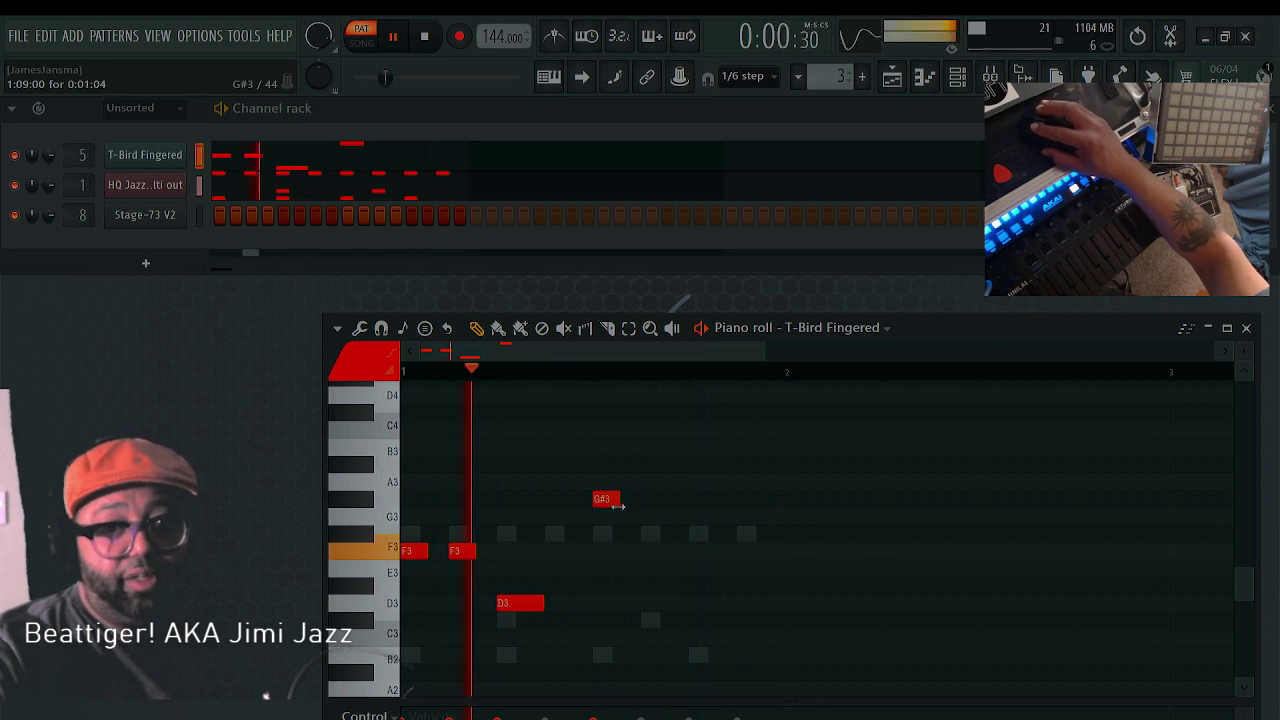
click(646, 500)
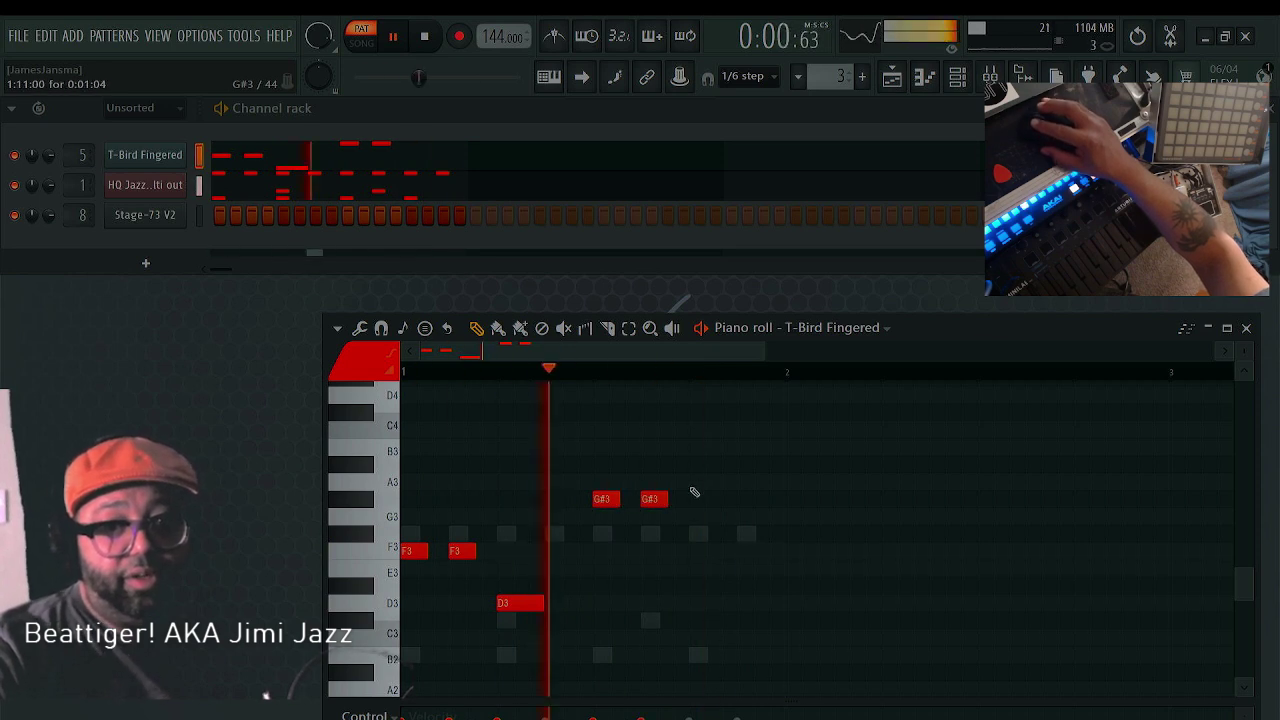
click(696, 569)
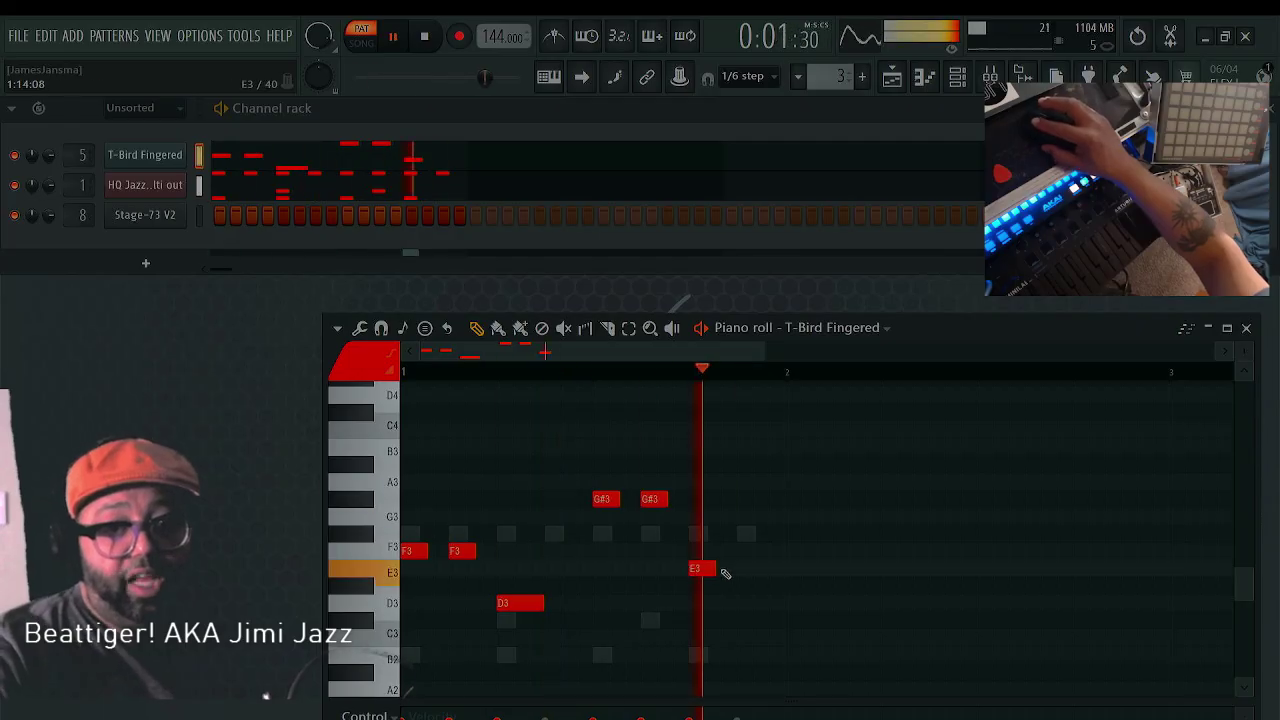
drag(716, 570, 784, 571)
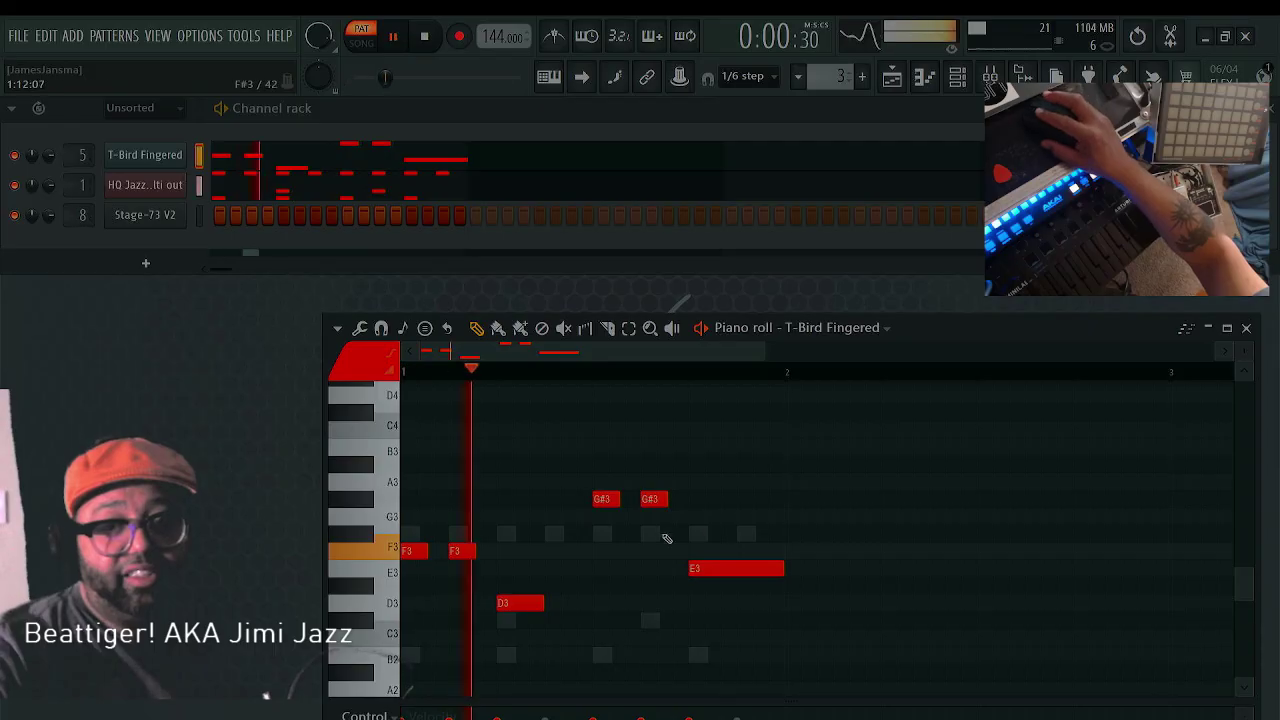
right_click(739, 571)
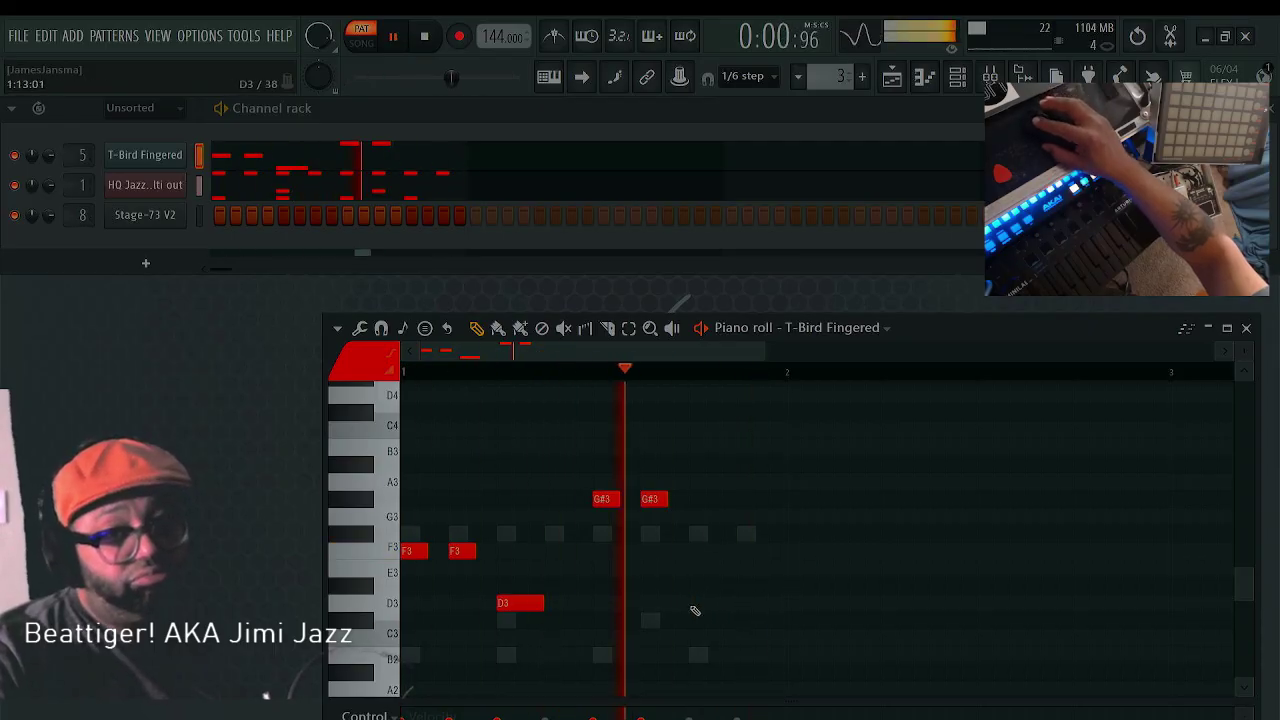
Move the piano roll window higher and place a D3 note with a length of 0:02:00 at the start of bar 2
click(691, 604)
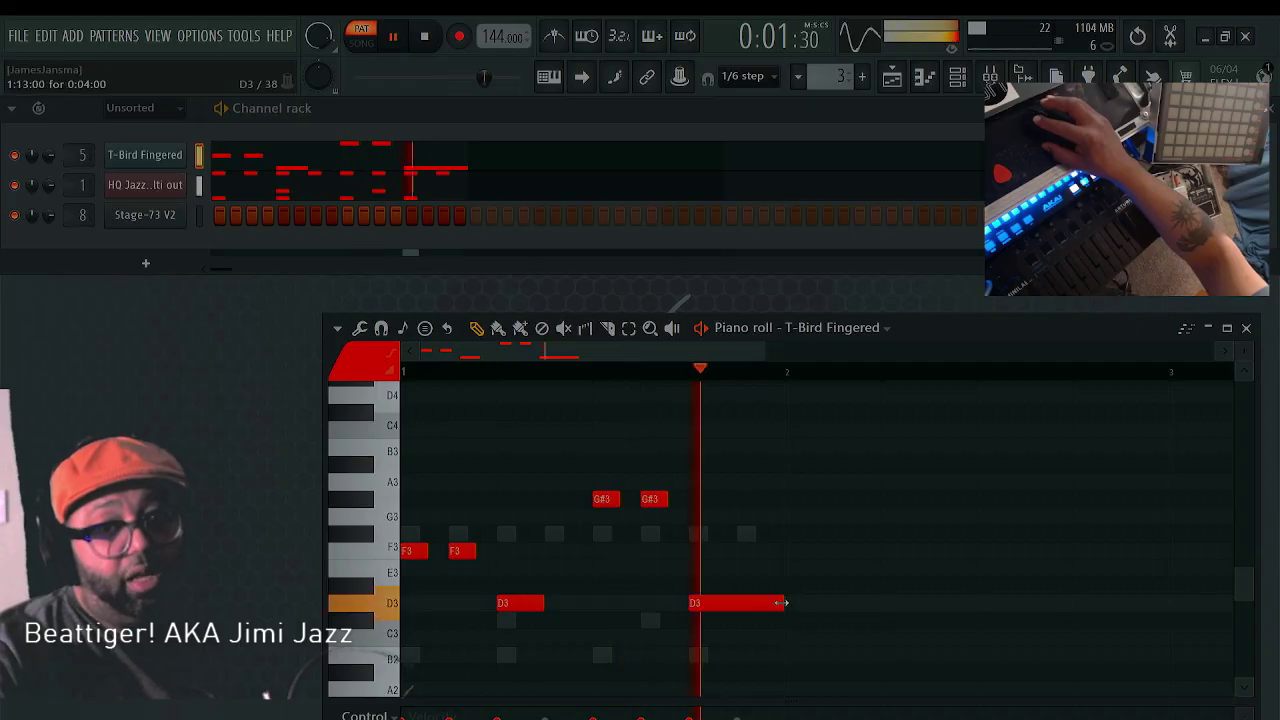
drag(782, 603, 738, 604)
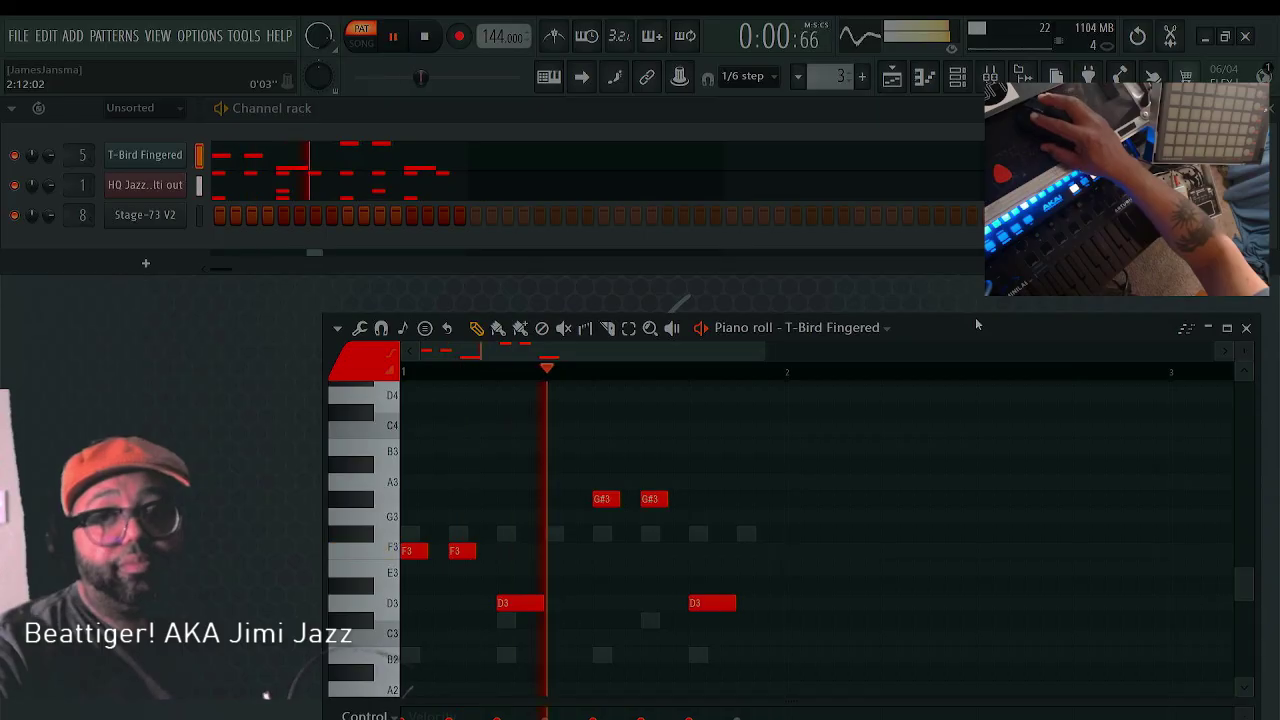
drag(960, 322, 893, 222)
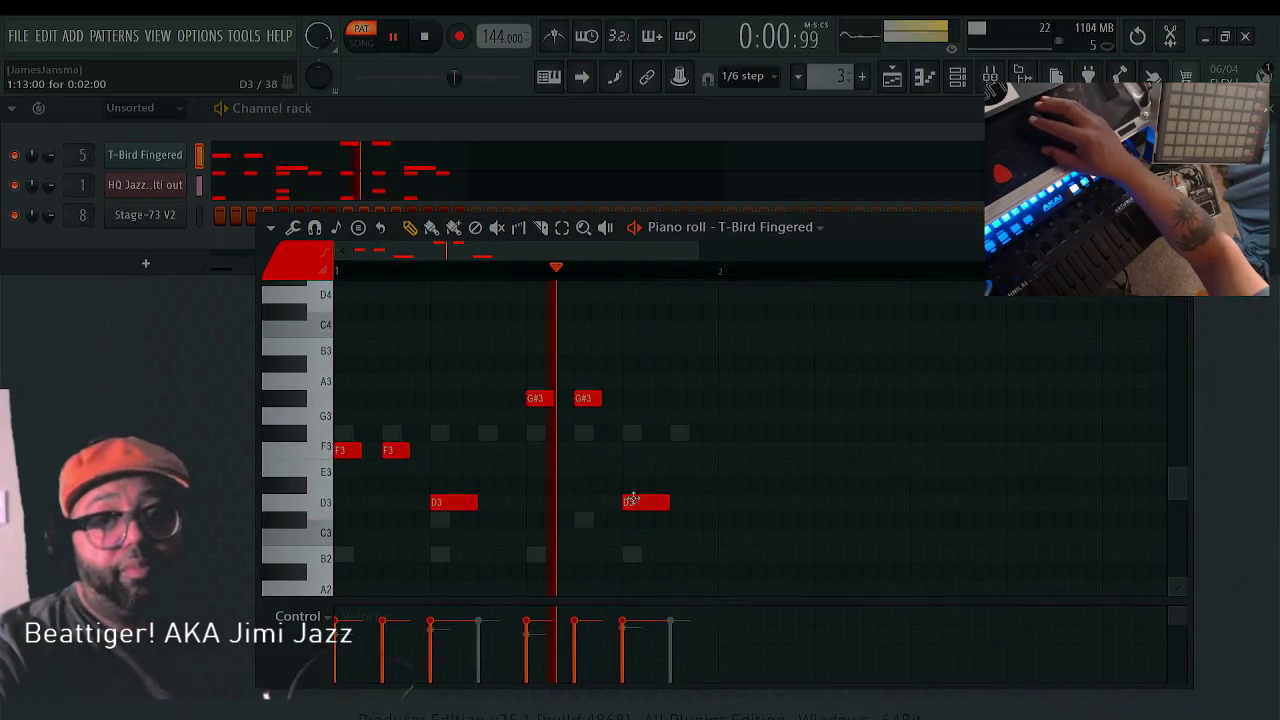
right_click(635, 503)
click(728, 503)
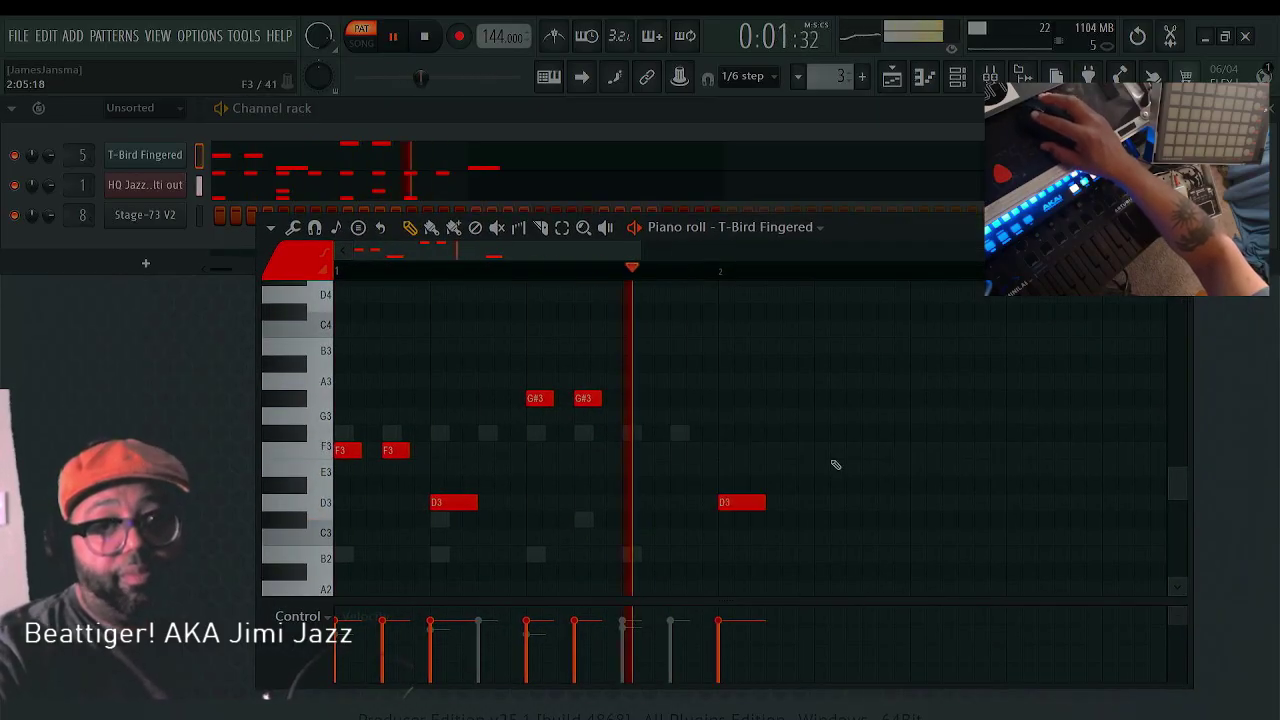
Repeat the pair of short G#3 notes in bar 2, at 2:05:00 and 2:07:00
click(816, 399)
click(868, 397)
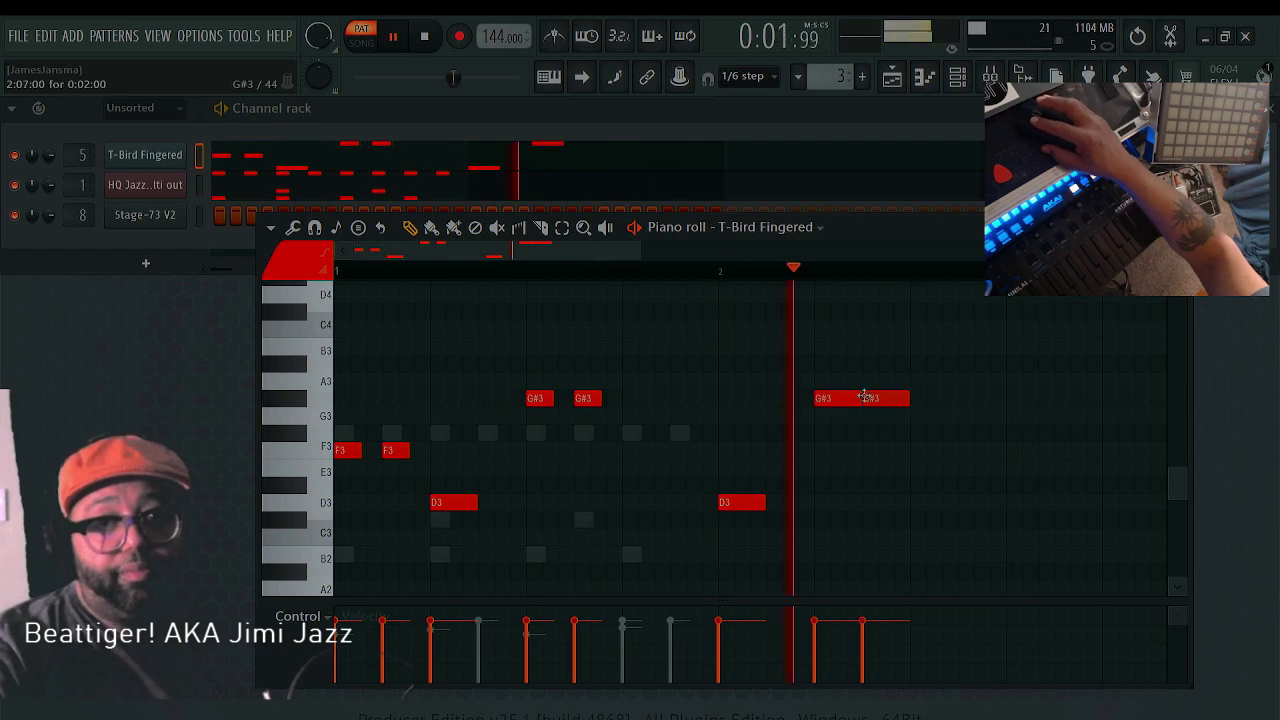
right_click(880, 401)
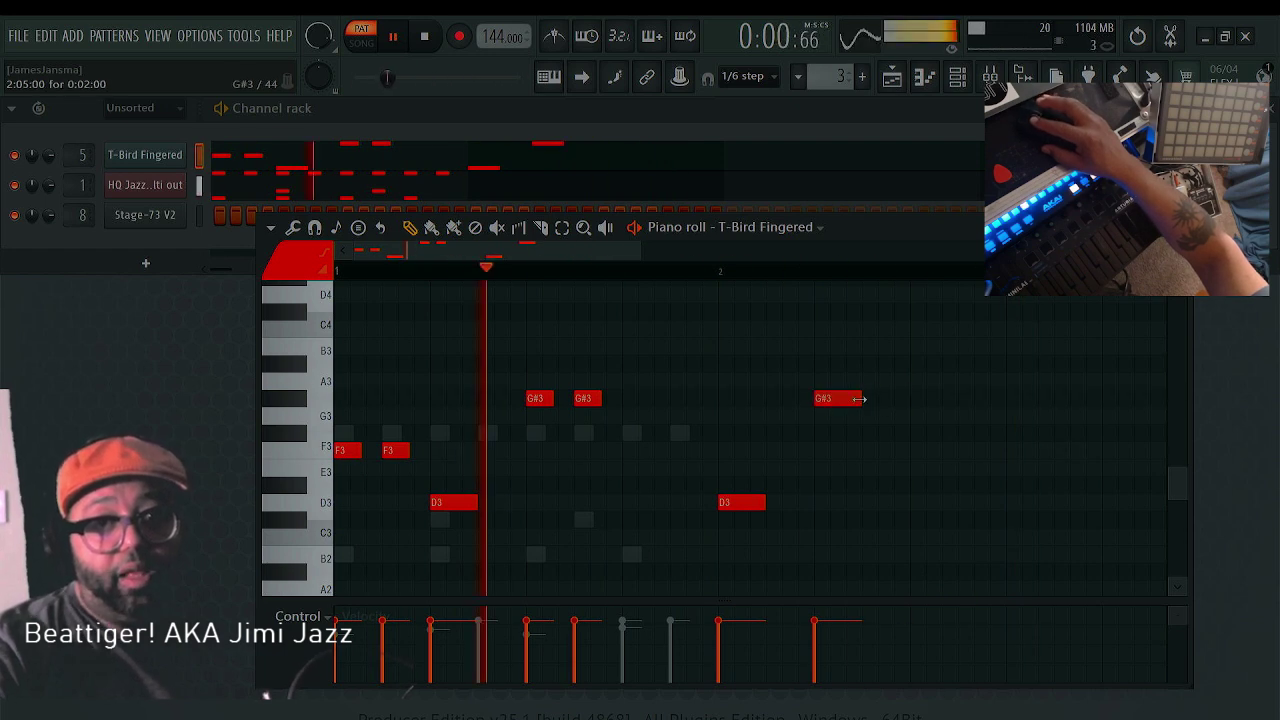
click(866, 399)
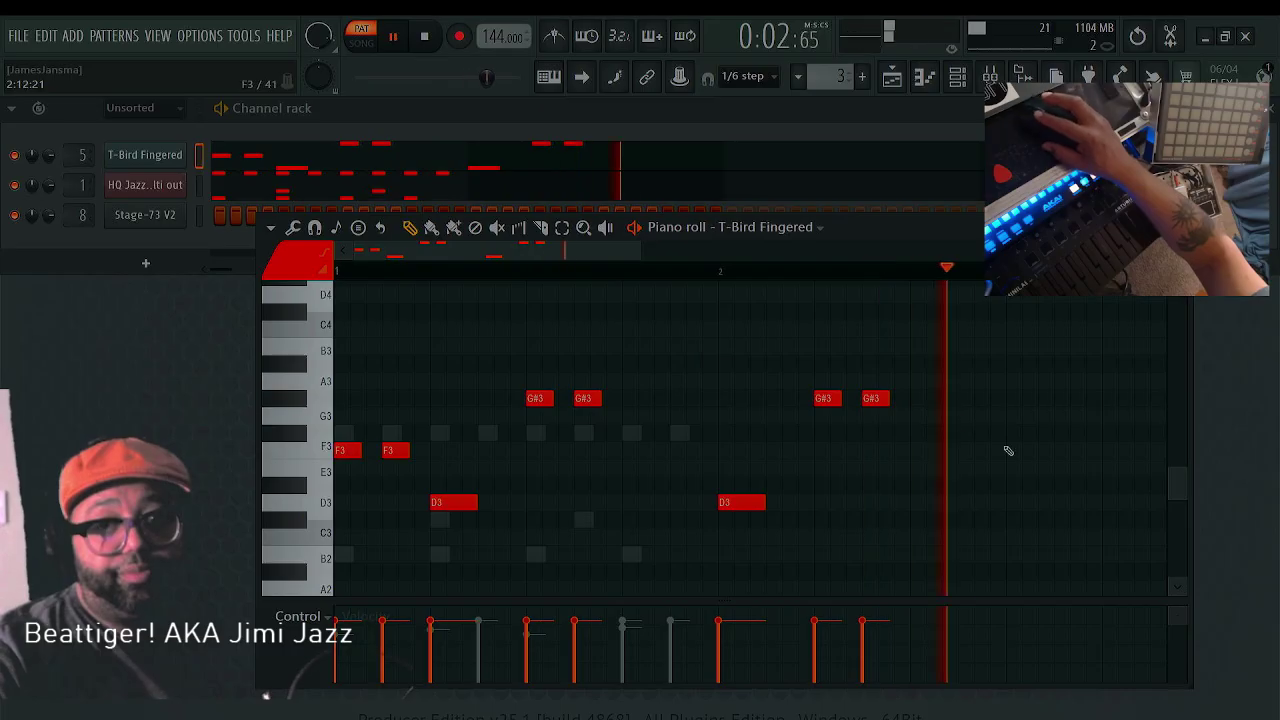
Add short F3 notes at 2:09:00 and 2:11:00, and end bar 2 with a D3 note at 2:13:00 lengthened to 0:03:16
click(914, 450)
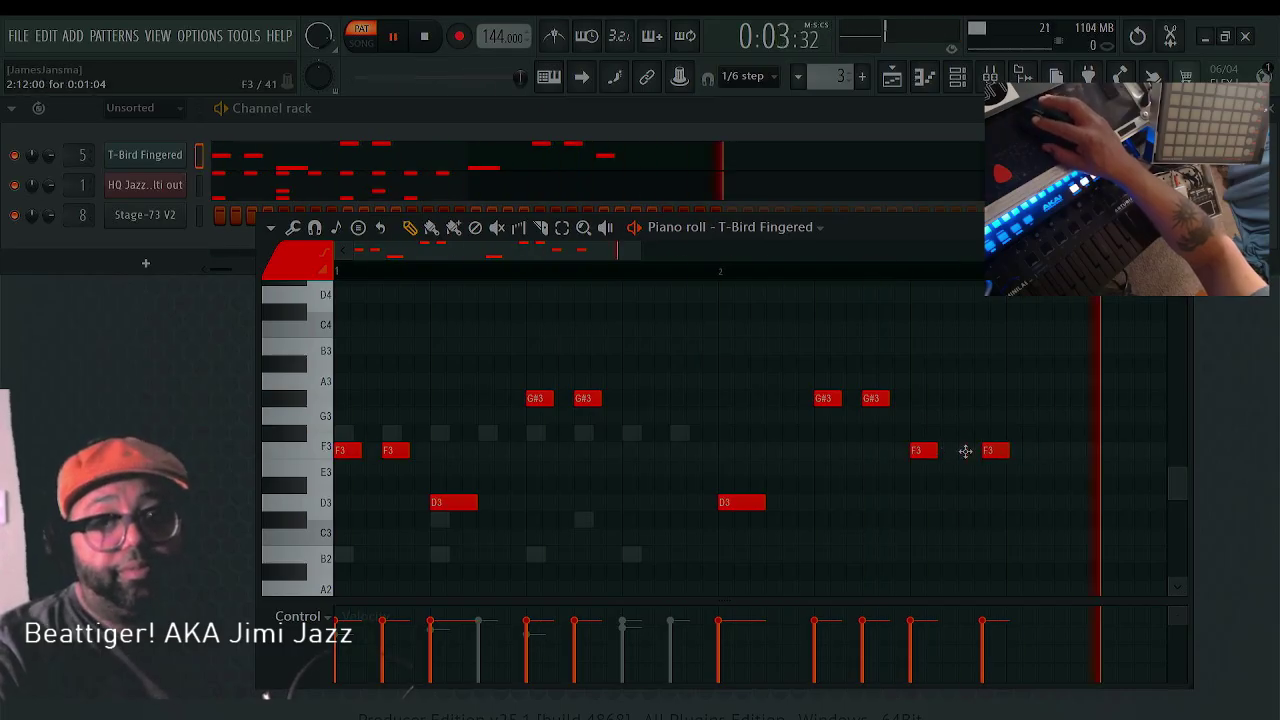
click(1014, 450)
drag(1012, 450, 1006, 450)
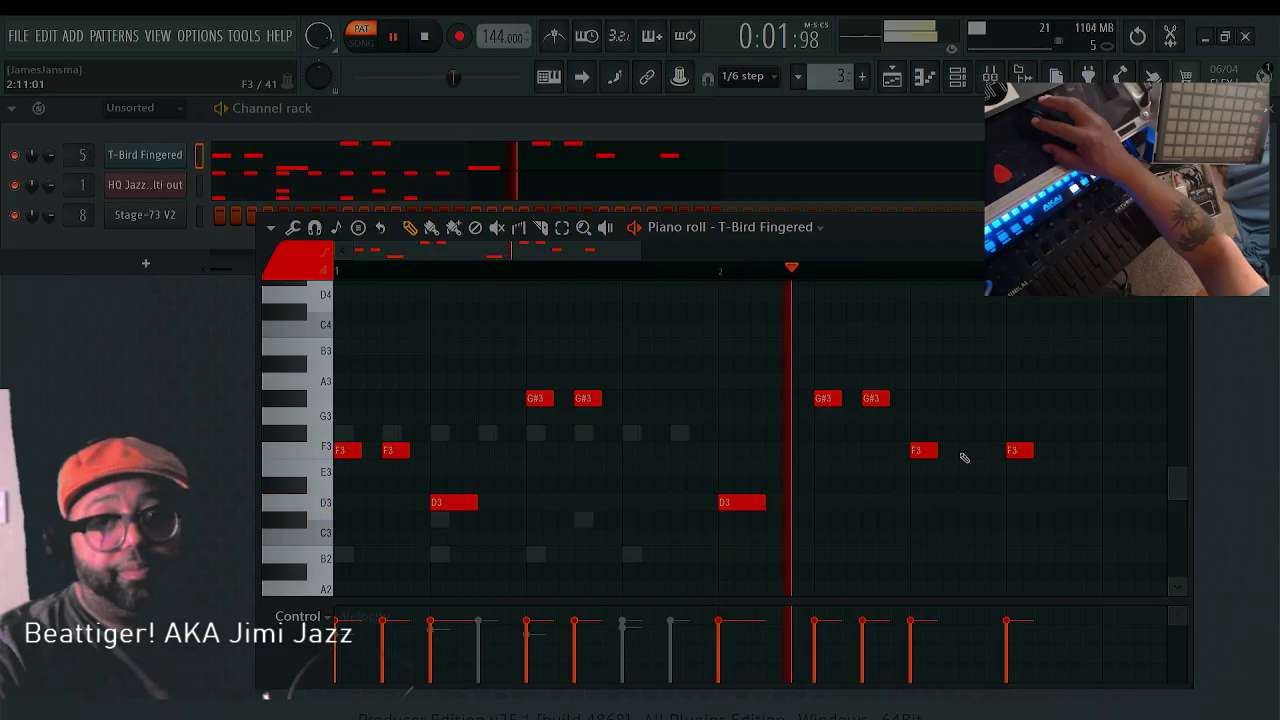
click(963, 450)
right_click(1024, 451)
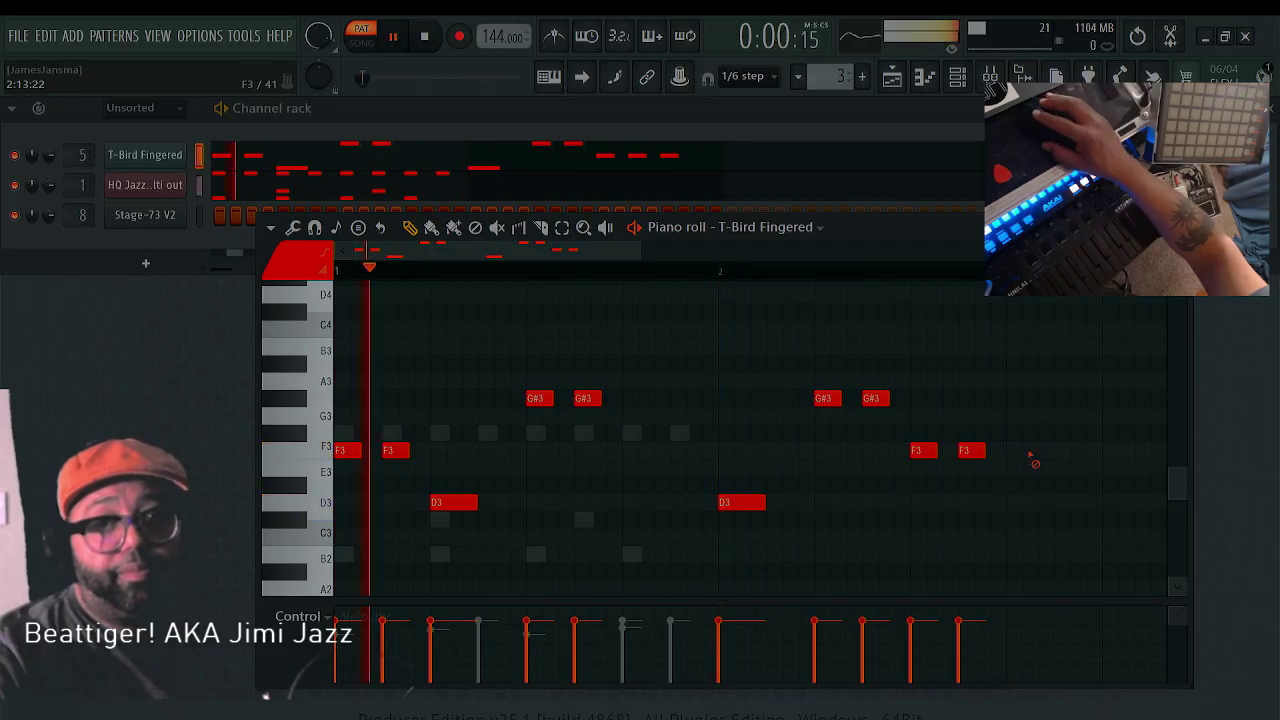
click(1010, 503)
drag(1032, 503, 1094, 499)
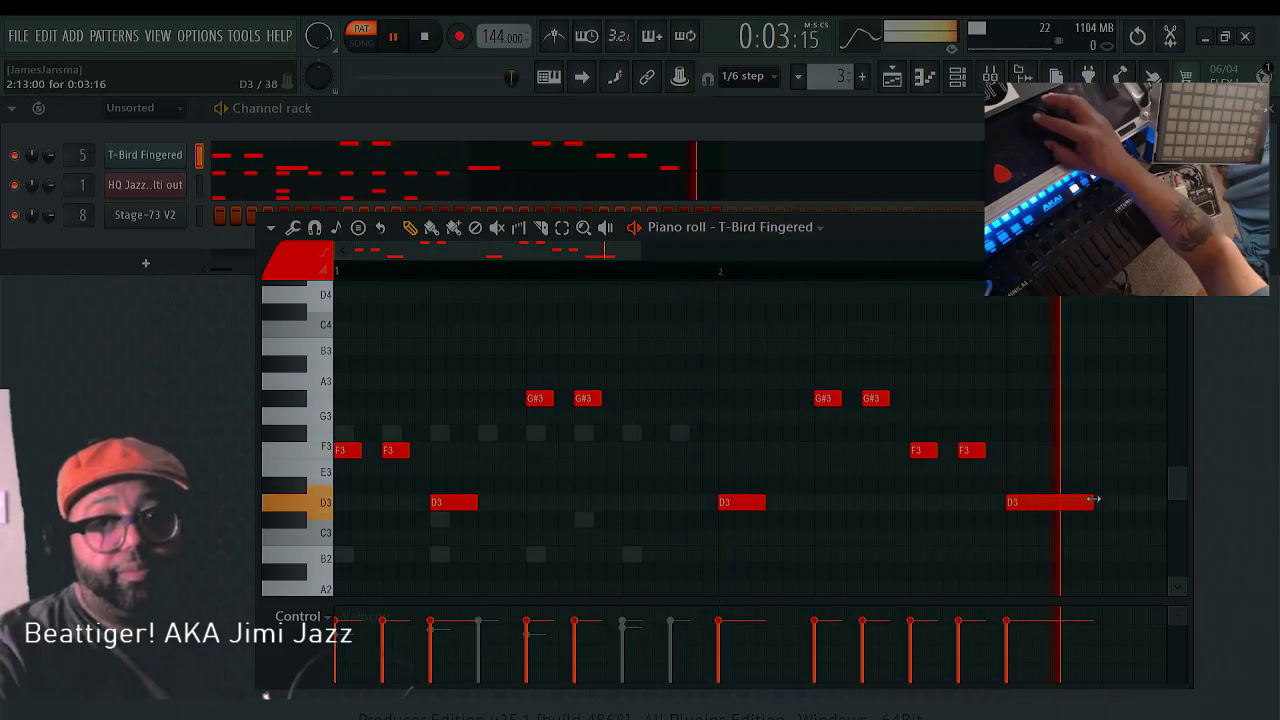
Lower the velocities of bar 2's two G#3 and two F3 notes, leaving the second note of each pair louder
click(968, 638)
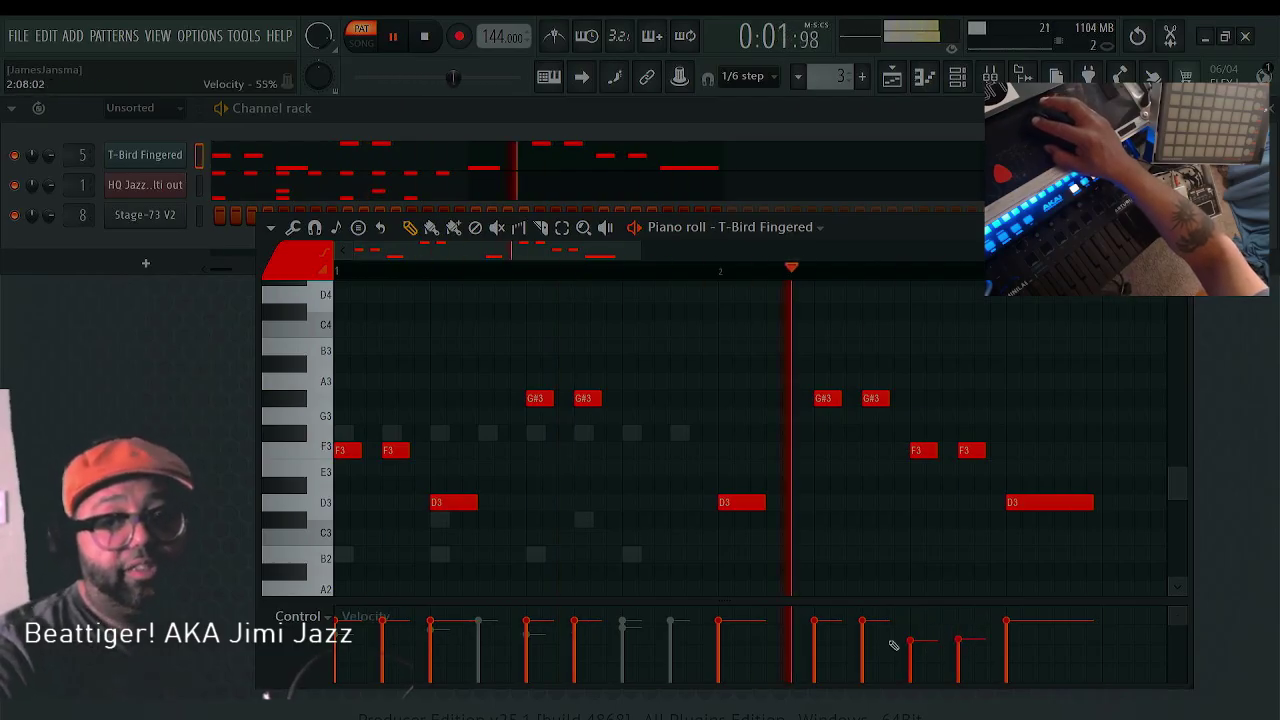
click(816, 632)
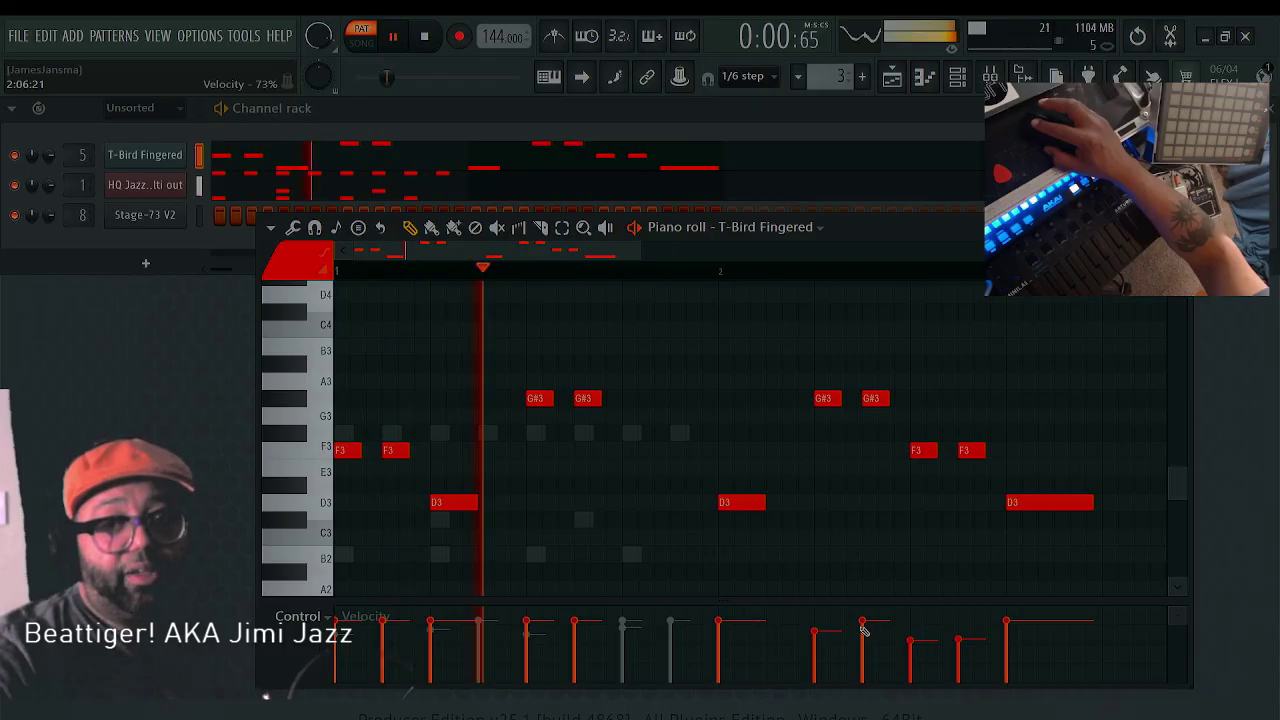
click(864, 630)
click(820, 642)
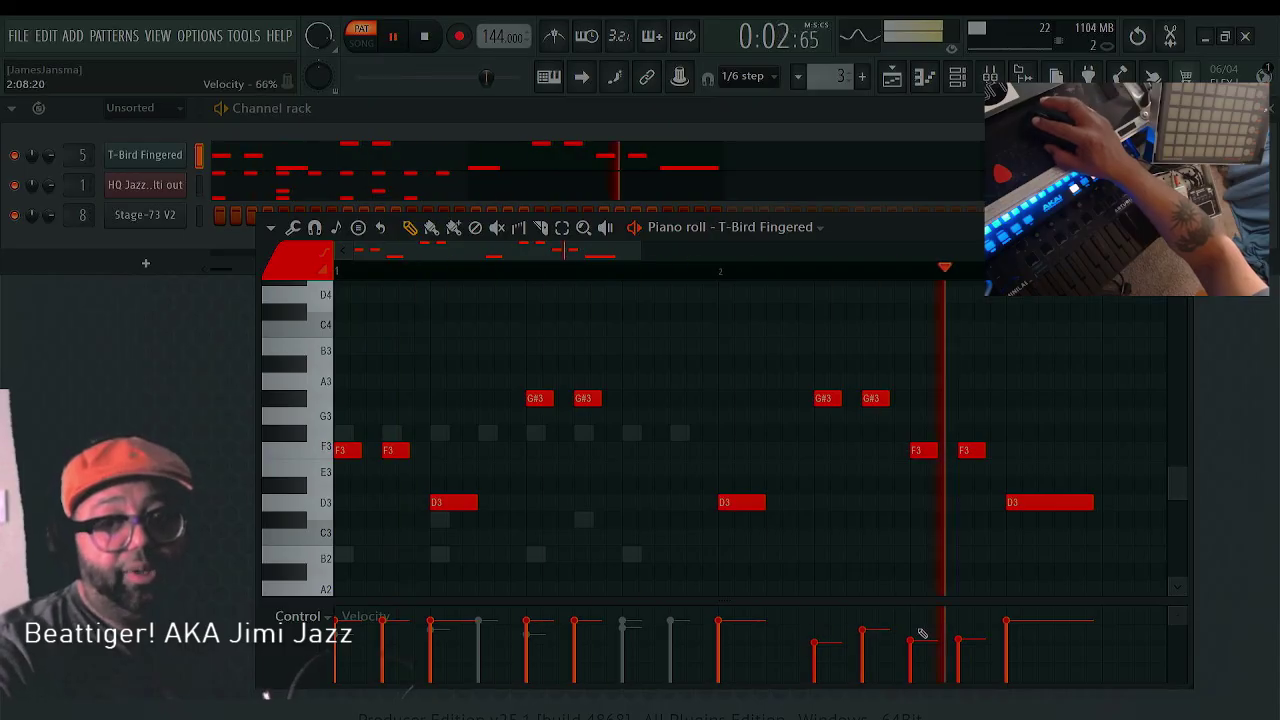
click(960, 632)
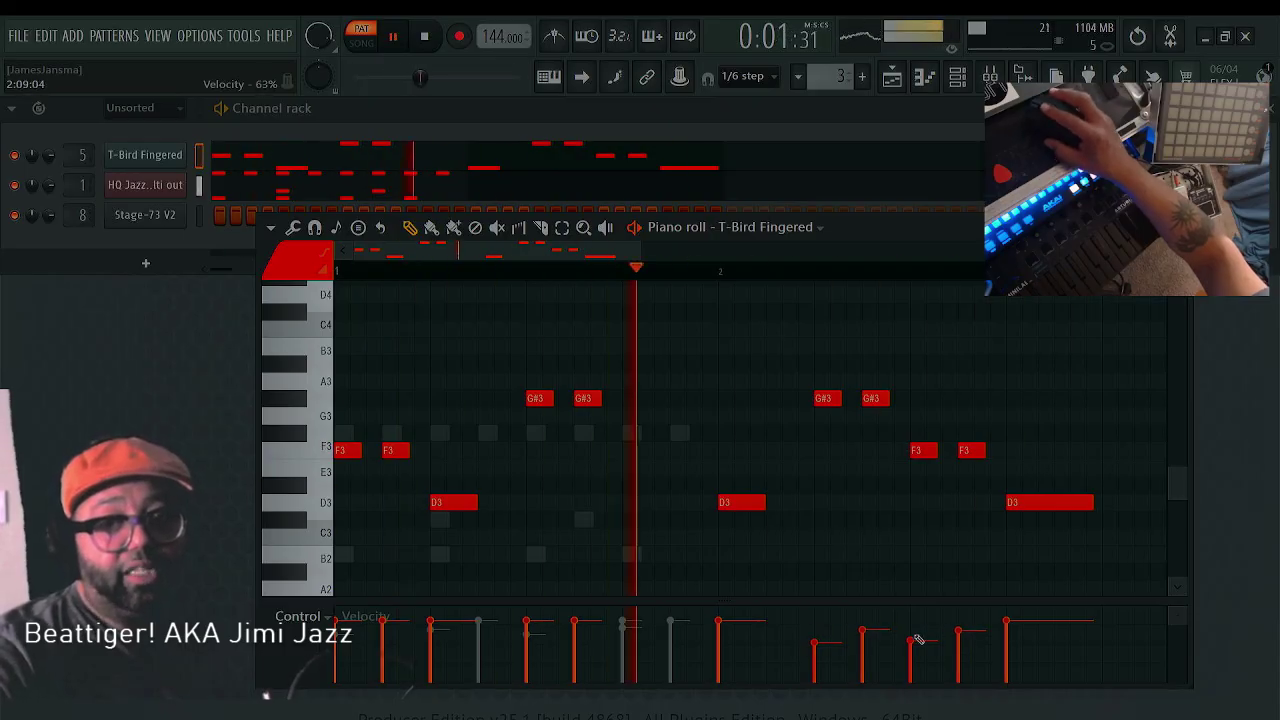
Lower the velocities of the D3 starting bar 2 and of bar 1's F3 notes and first G#3, and stop playback
click(719, 637)
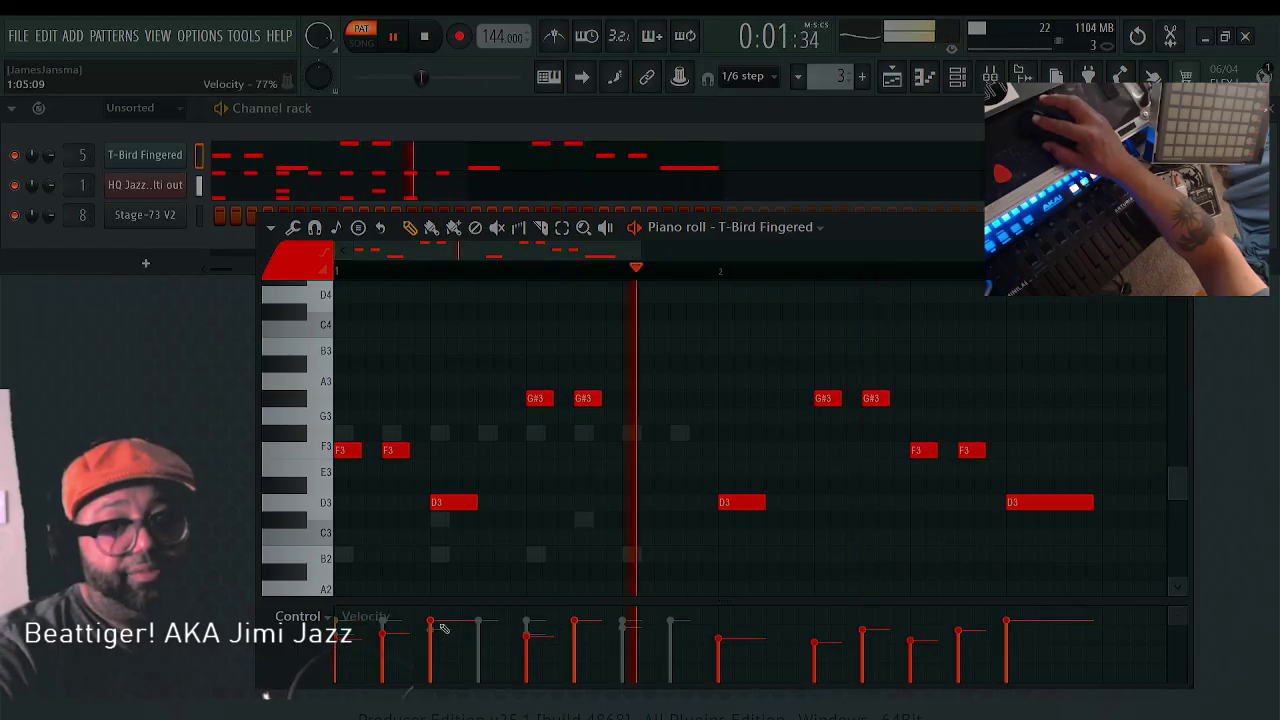
click(528, 646)
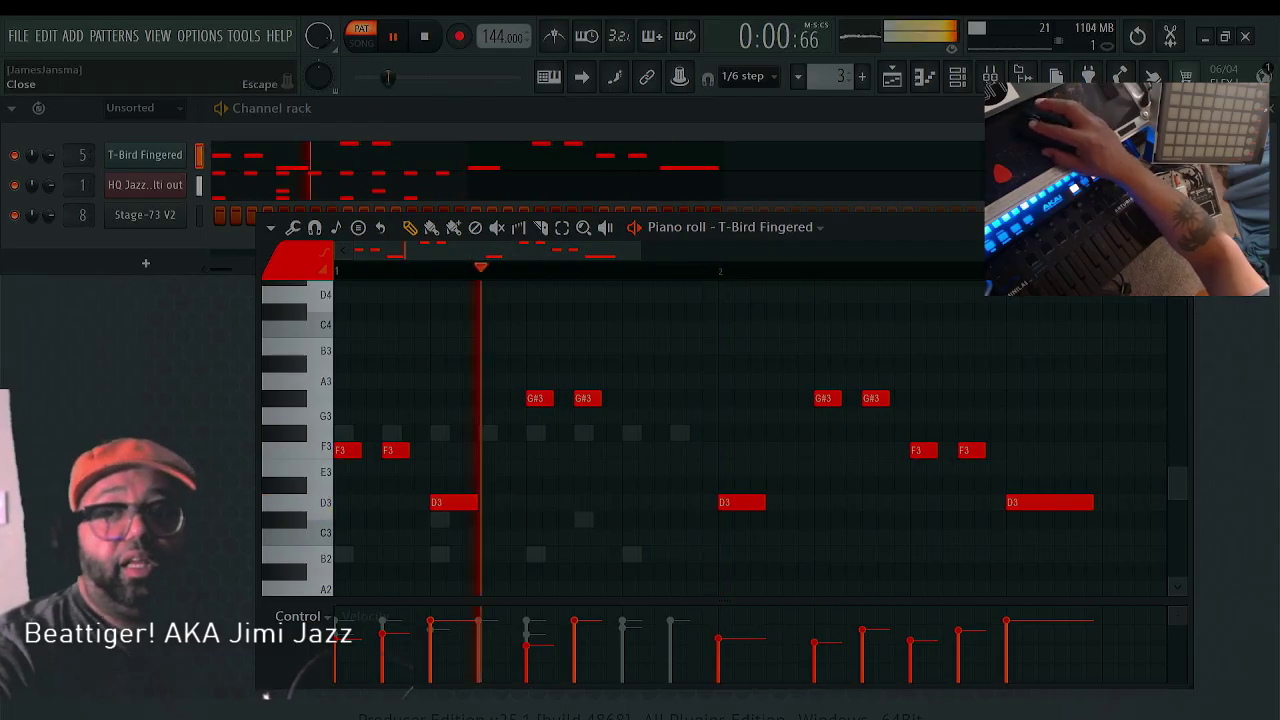
key(F7)
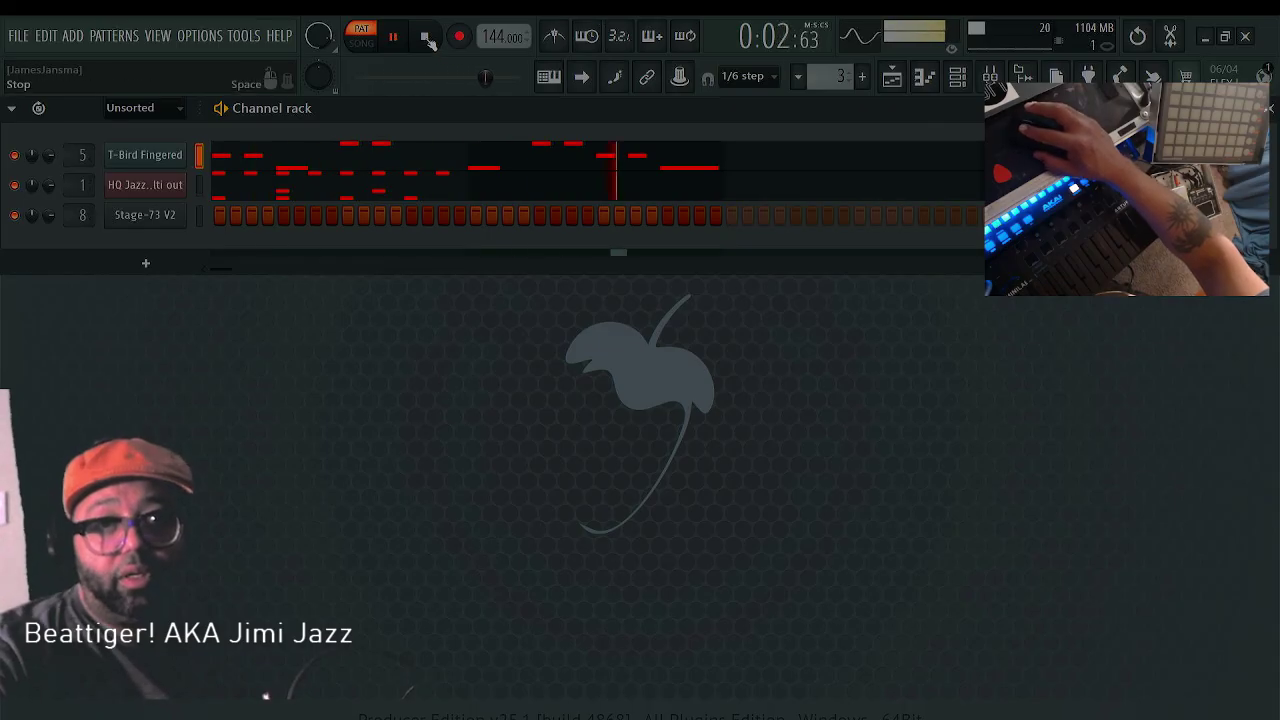
click(426, 37)
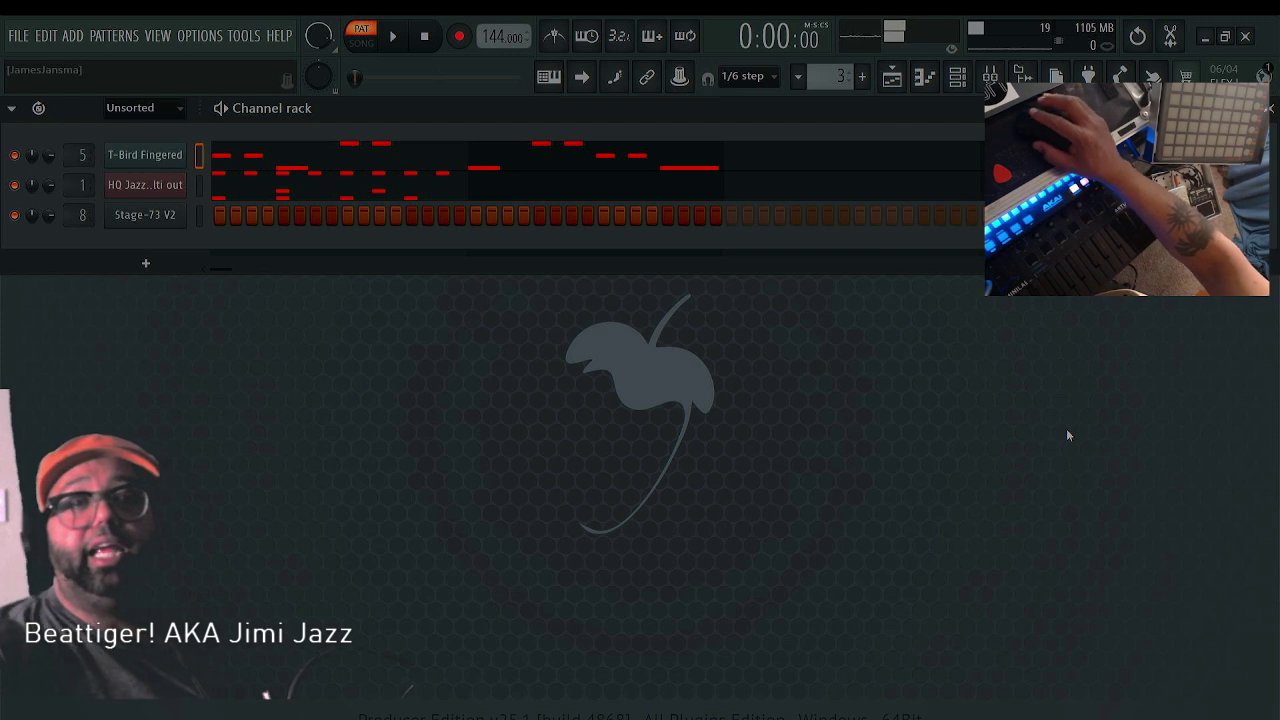
Move all T-Bird Fingered bass notes out of Pattern 3 into a new Pattern 4 by cutting and pasting them
click(549, 159)
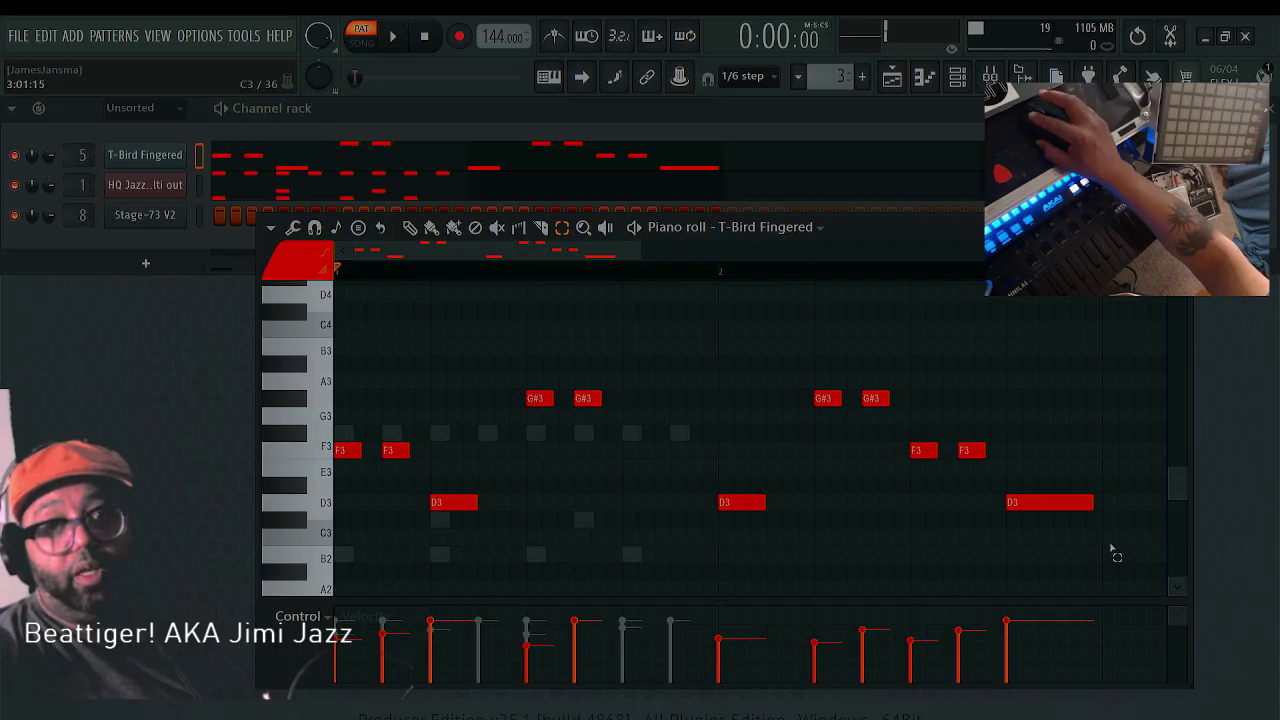
drag(1113, 553, 97, 327)
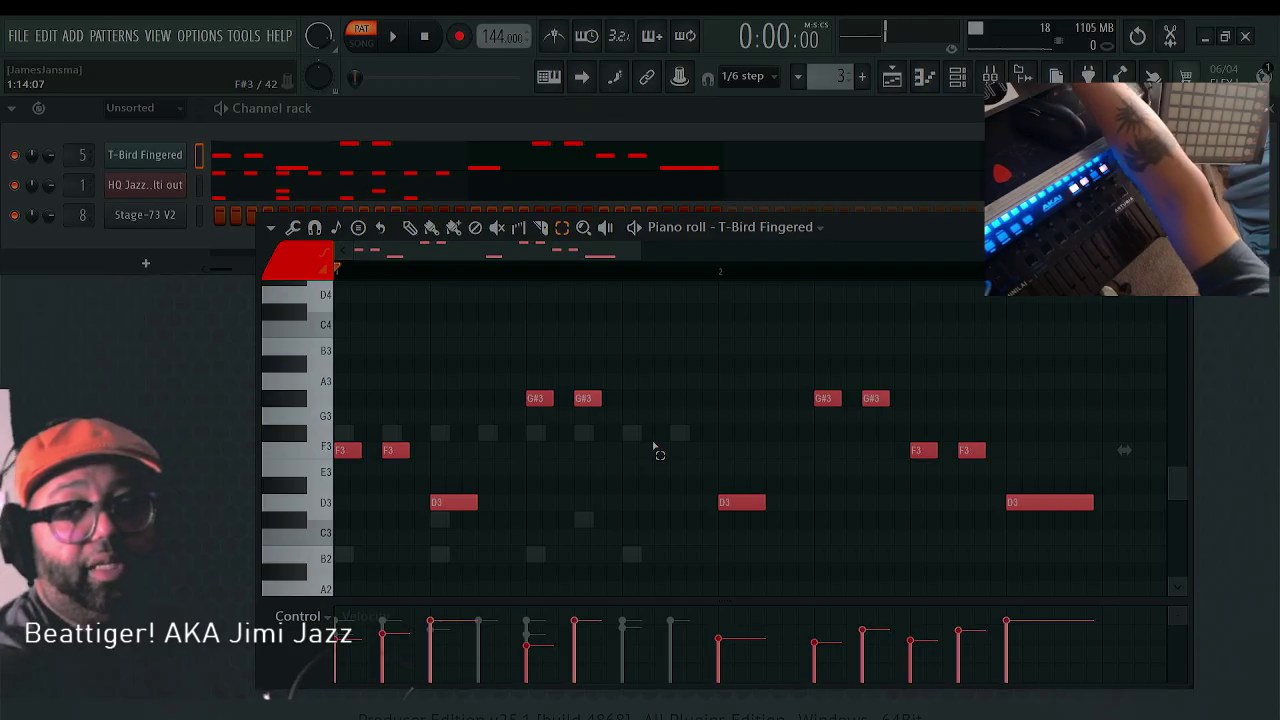
key(Delete)
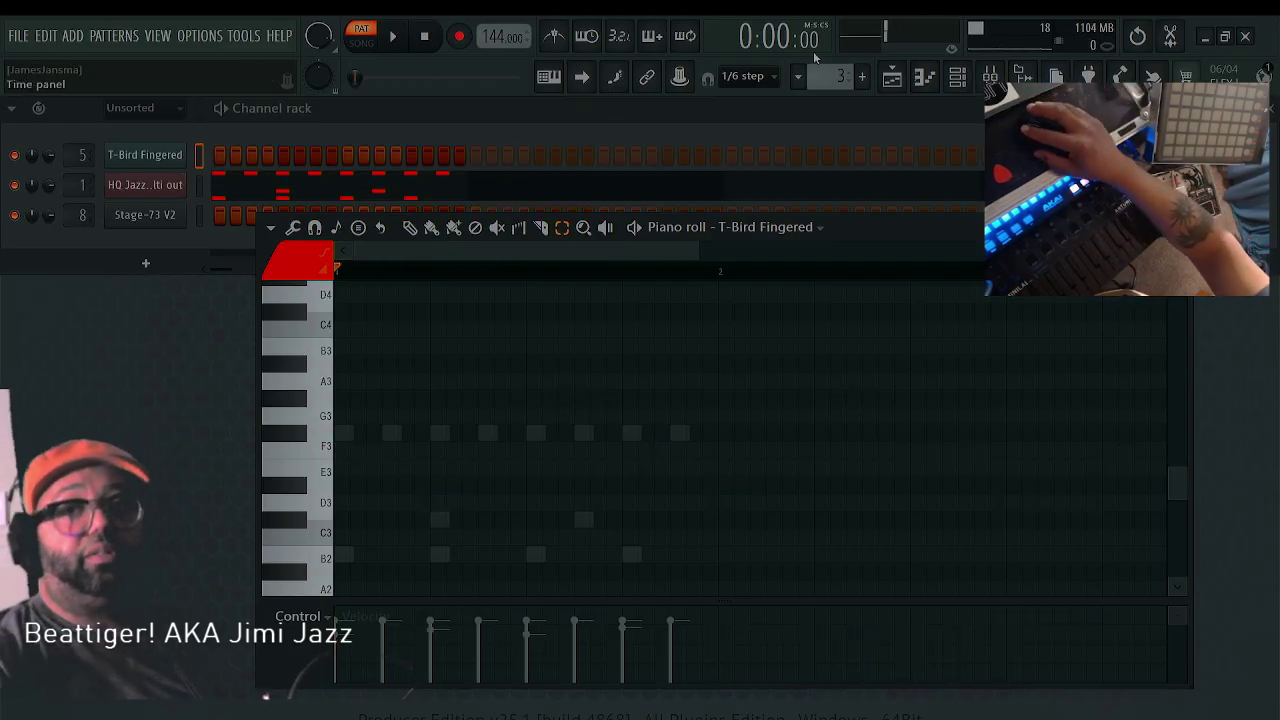
key(F4)
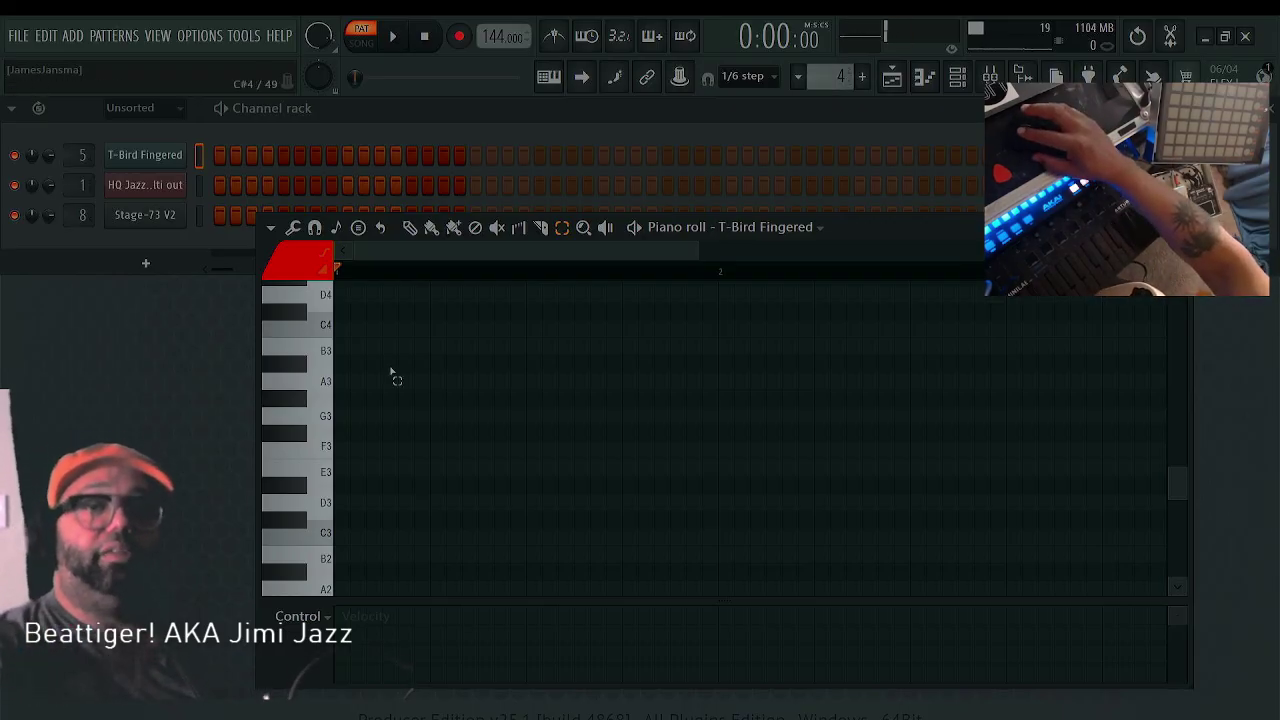
click(268, 229)
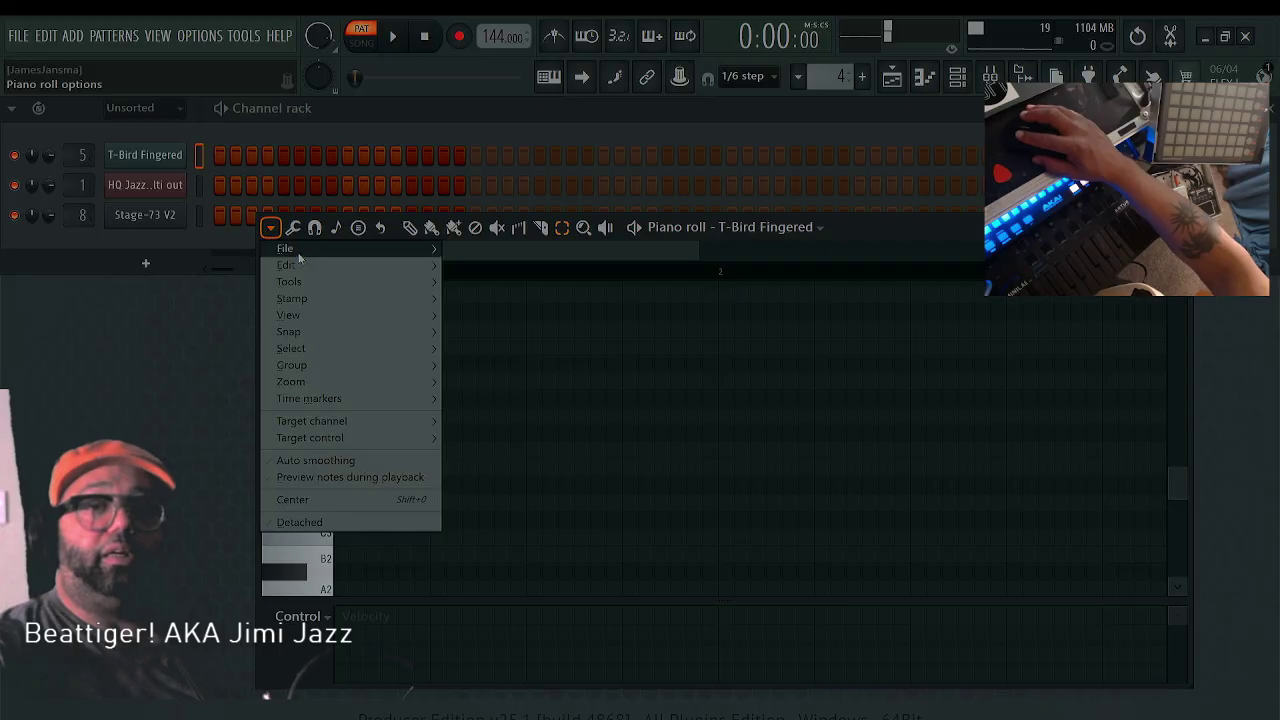
mouse_move(299, 266)
click(507, 297)
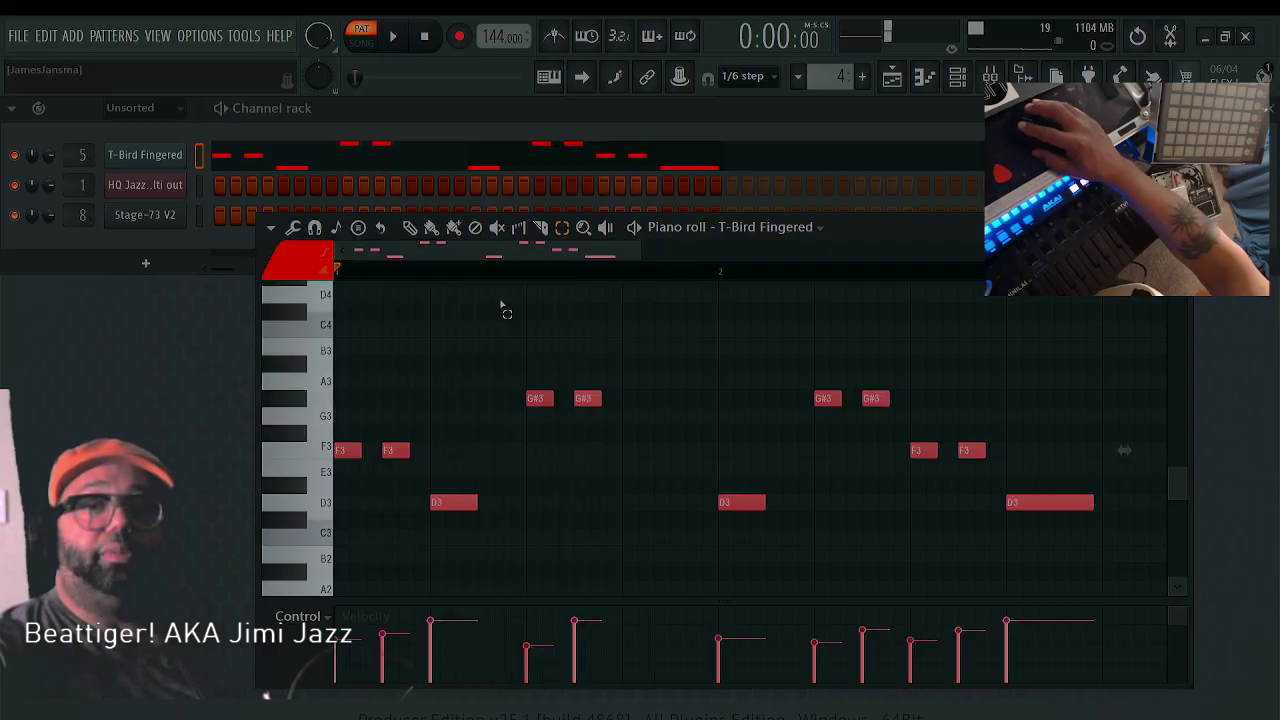
key(F7)
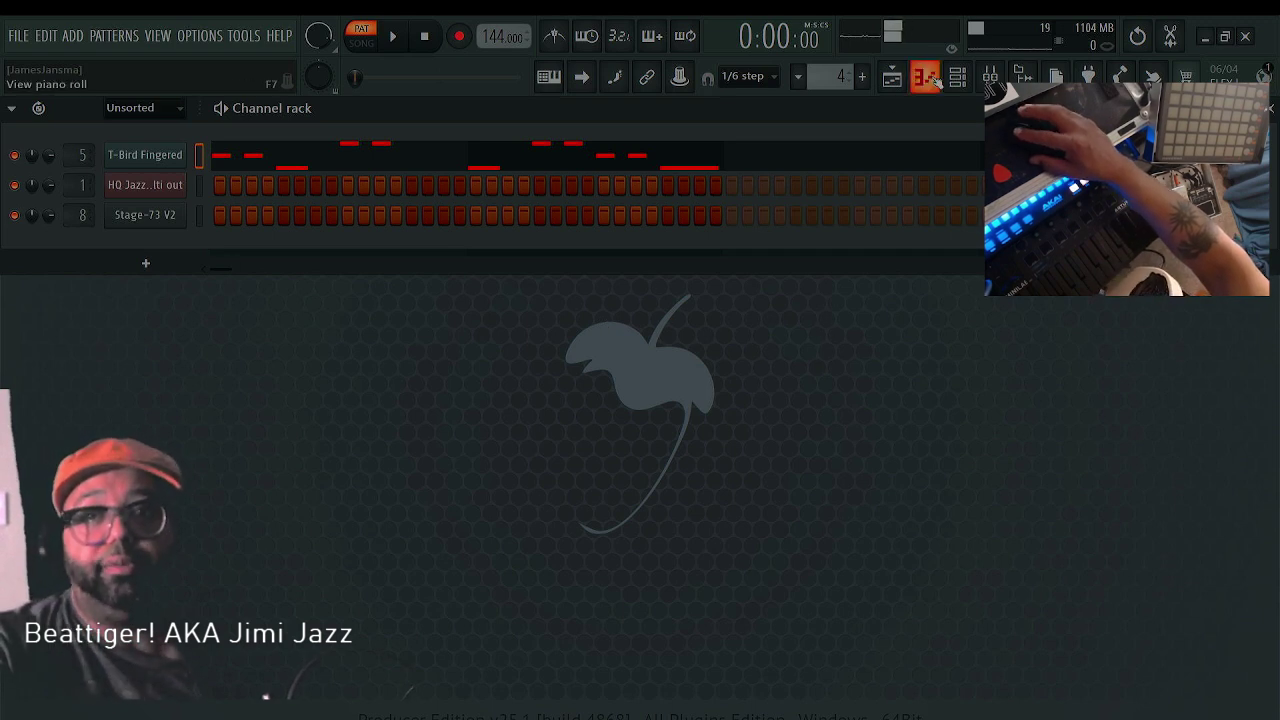
Show the playlist, narrow its window and place it below the channel rack with about eight bars in view
click(892, 77)
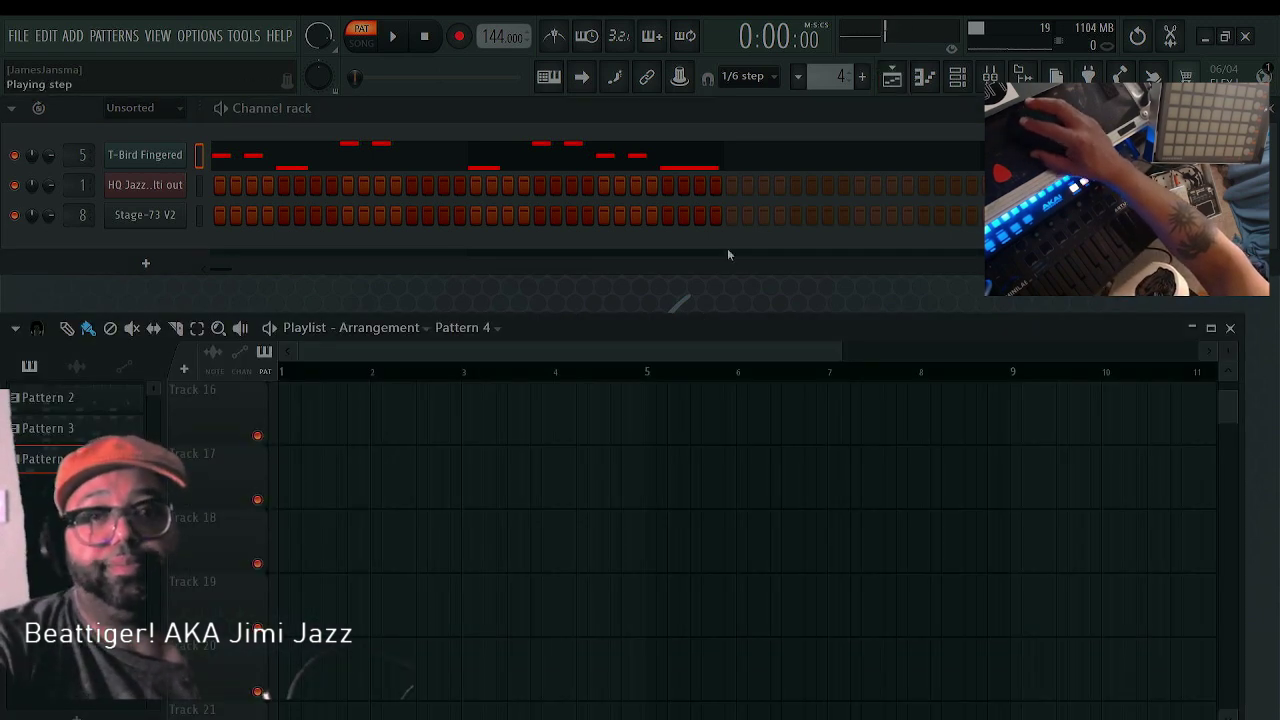
drag(836, 358, 735, 355)
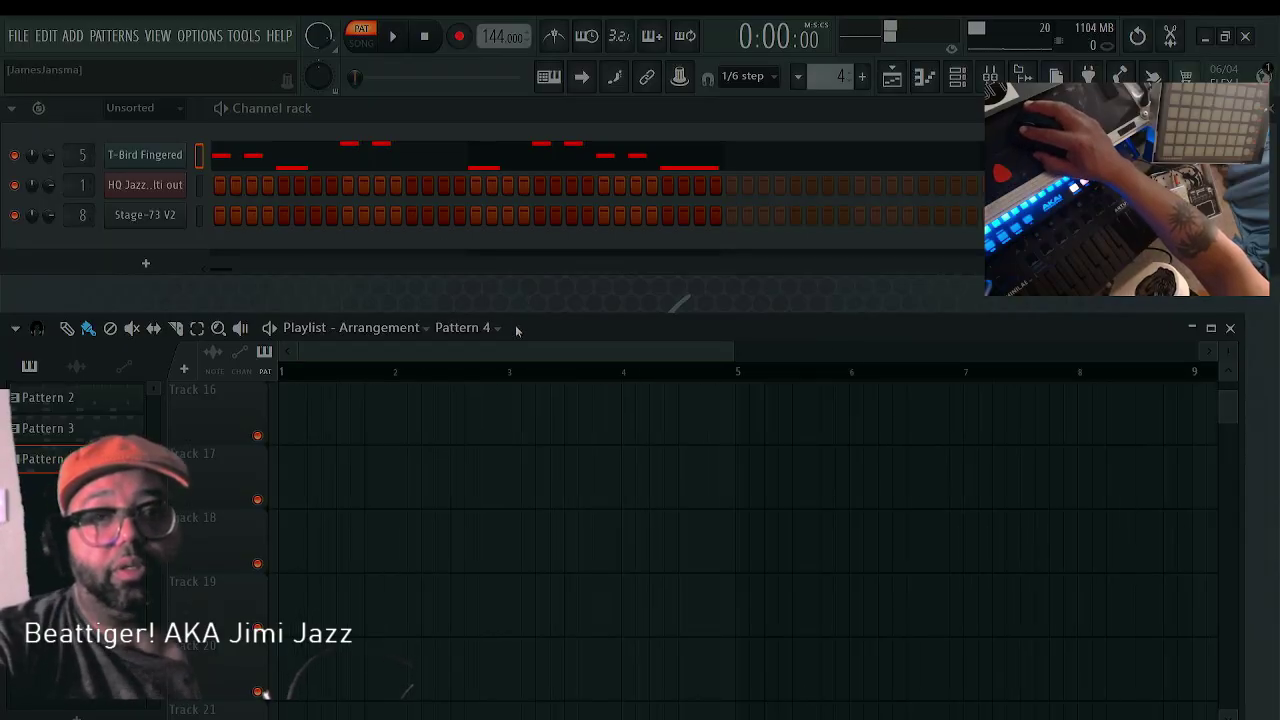
drag(516, 331, 535, 309)
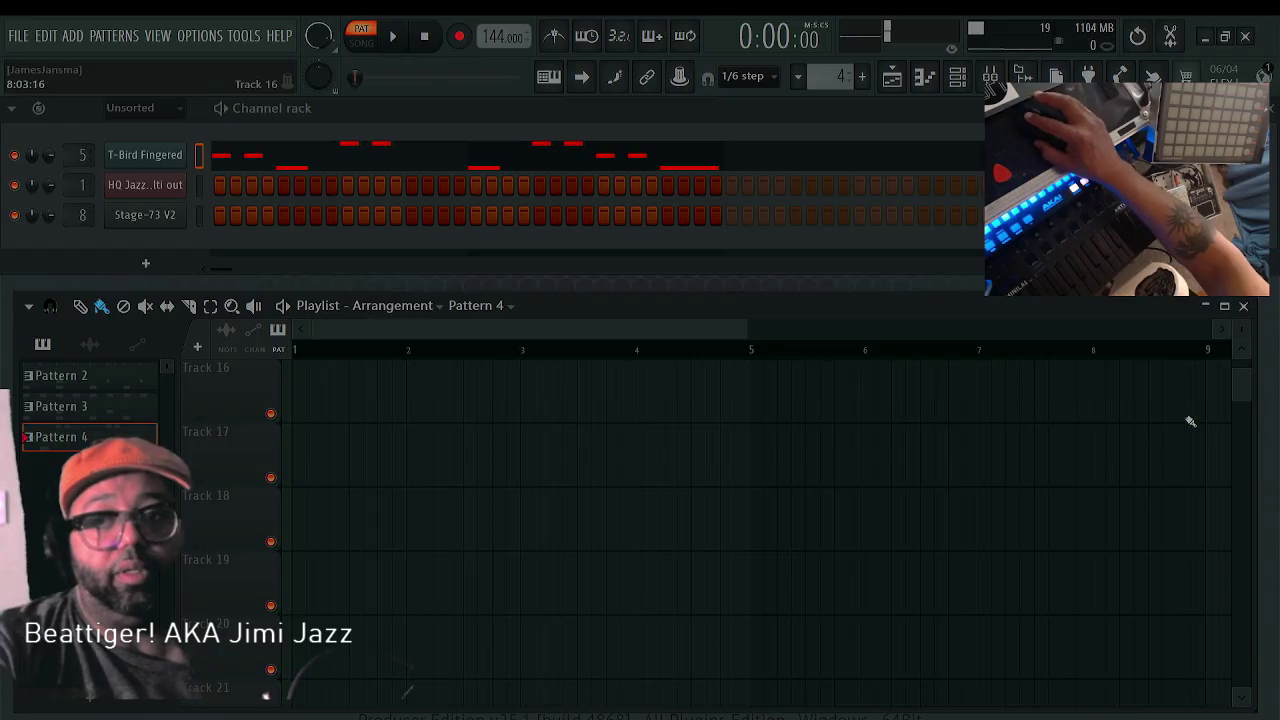
drag(1254, 452, 1032, 452)
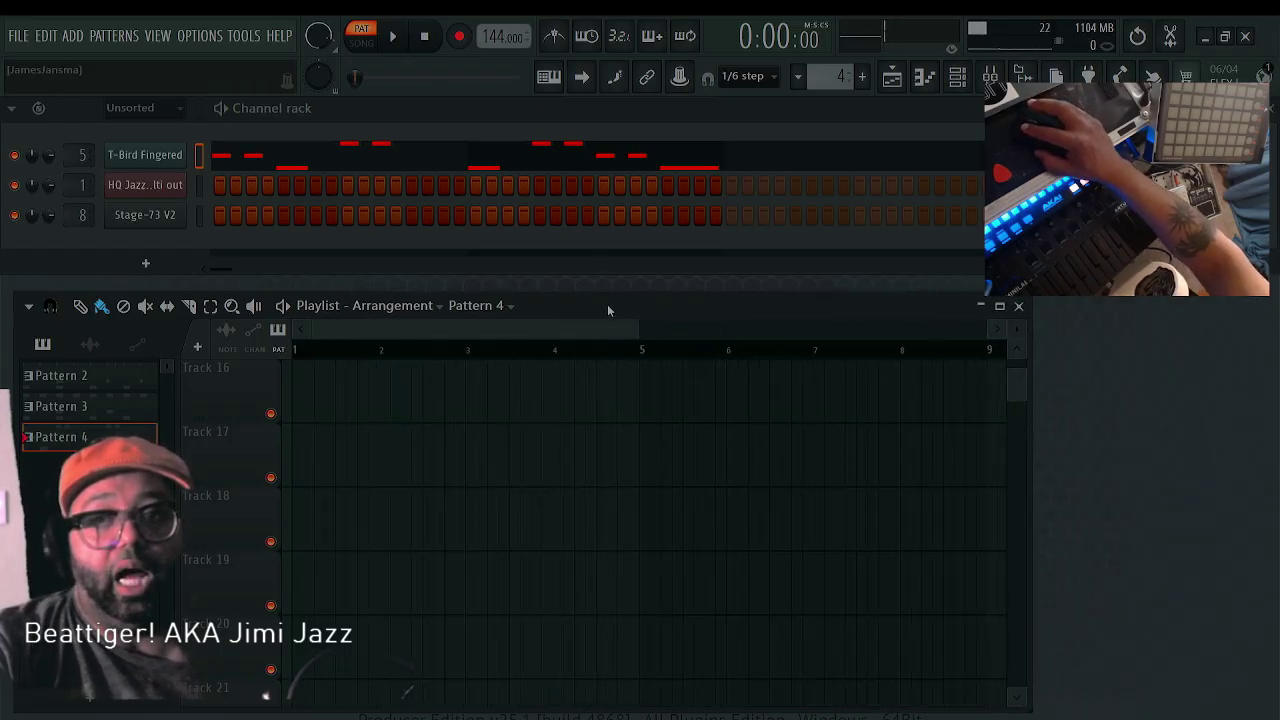
drag(607, 304, 850, 302)
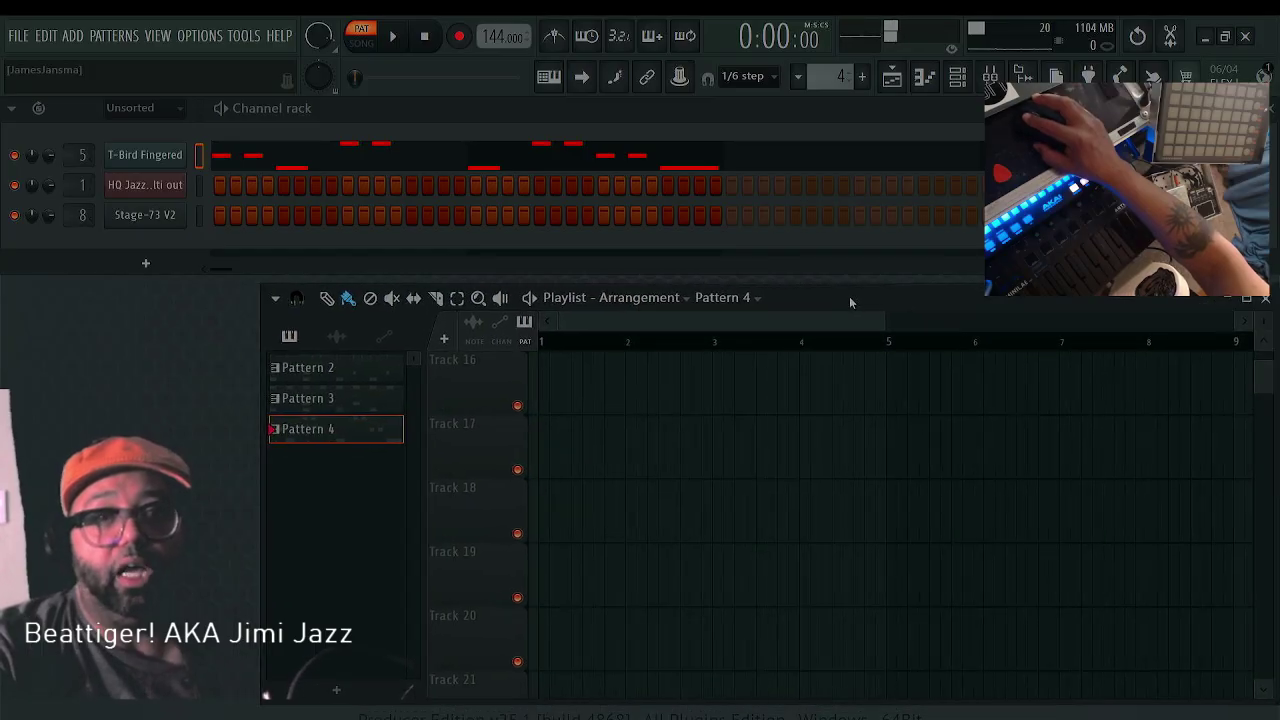
drag(260, 321, 441, 321)
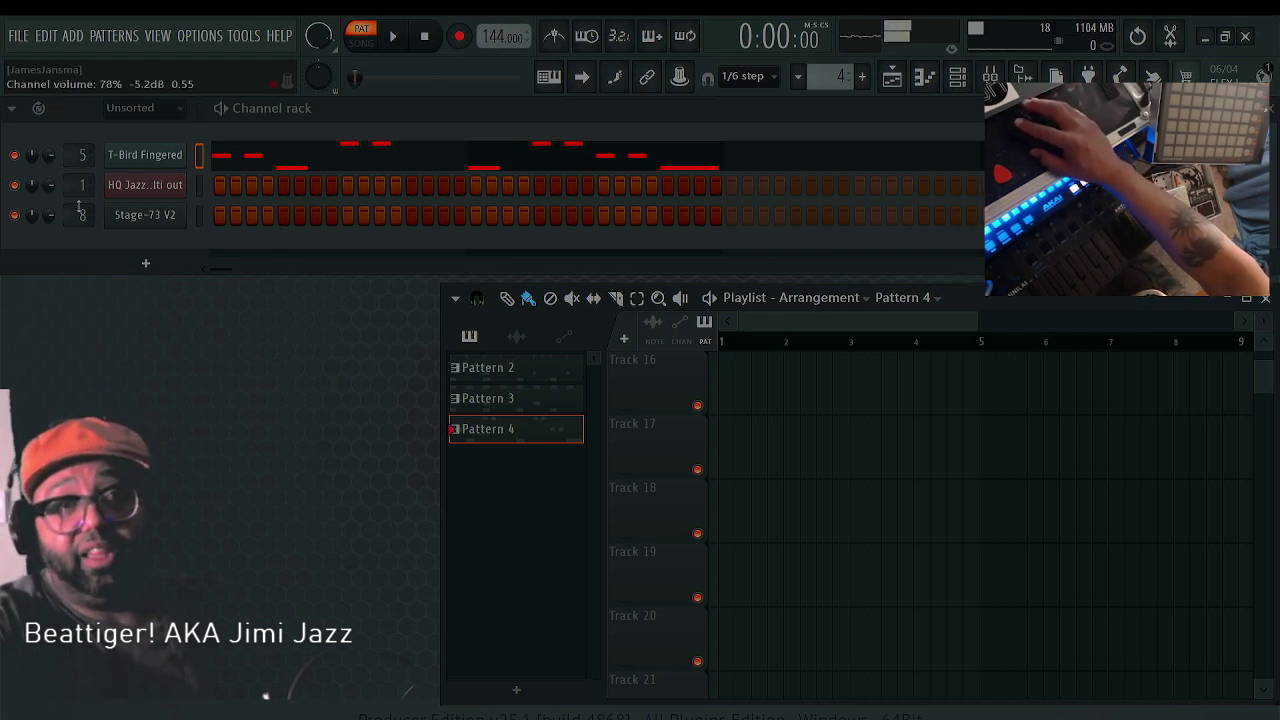
Show the Stage-73 V2 instrument with the Cap'n Crunch preset and place its window below the channel rack
click(158, 215)
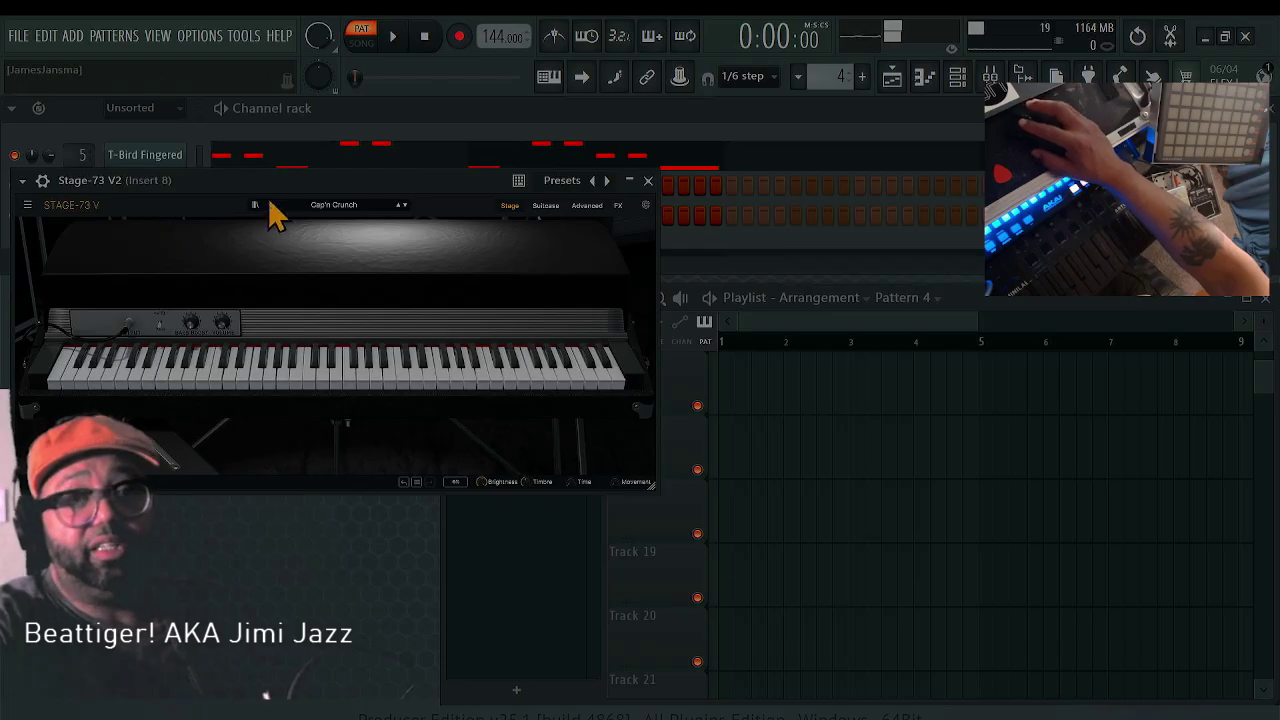
drag(258, 180, 575, 270)
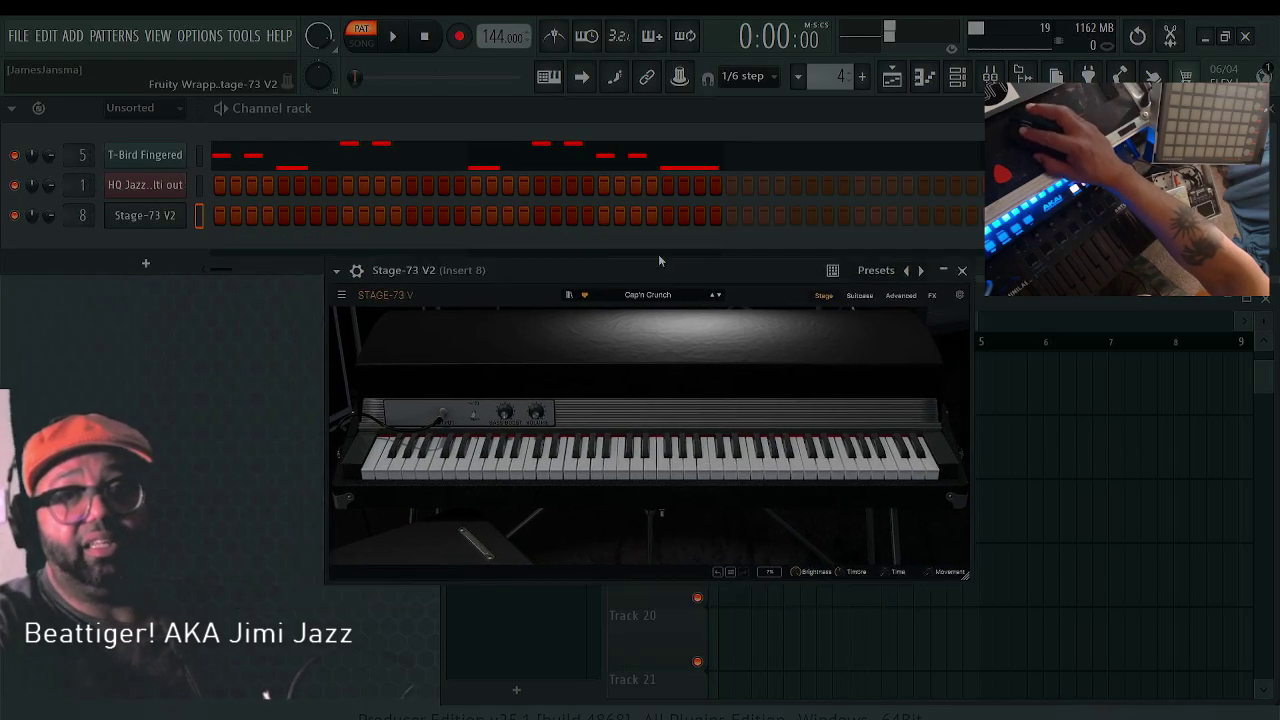
drag(658, 260, 702, 250)
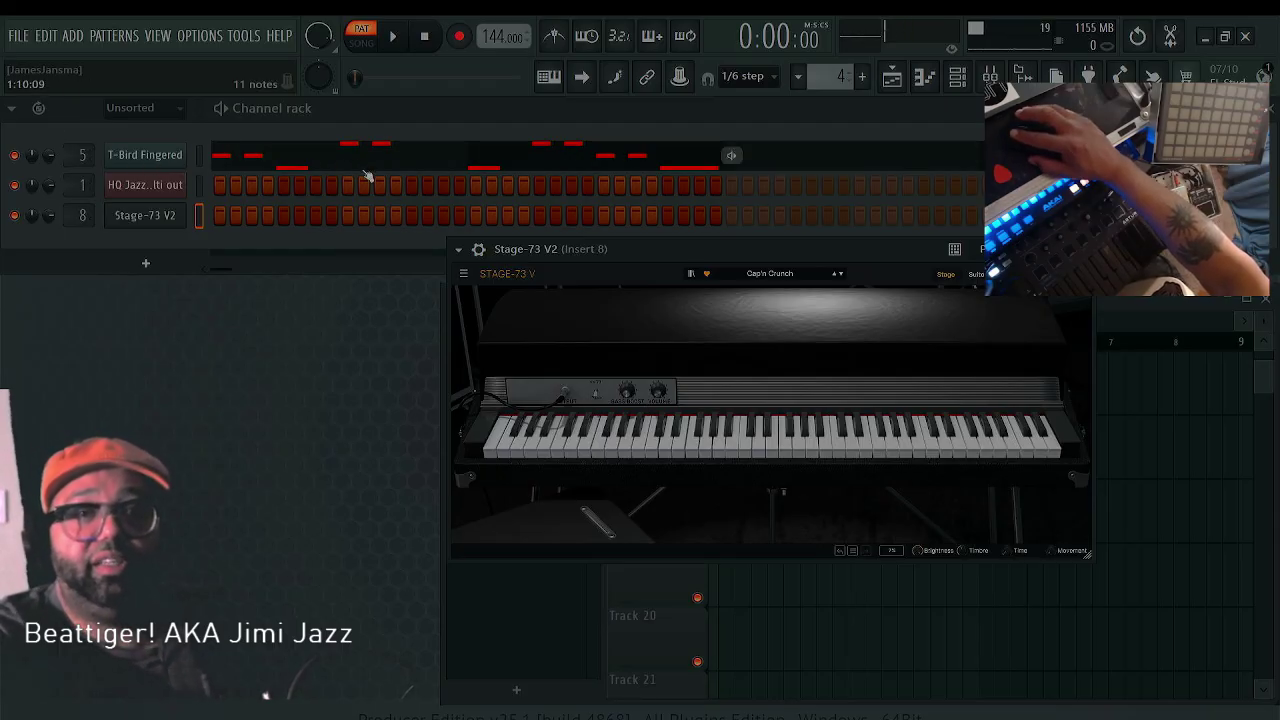
Play Pattern 4 with the T-Bird Fingered notes in view, and bring the Stage-73 V2 instrument back up
click(311, 160)
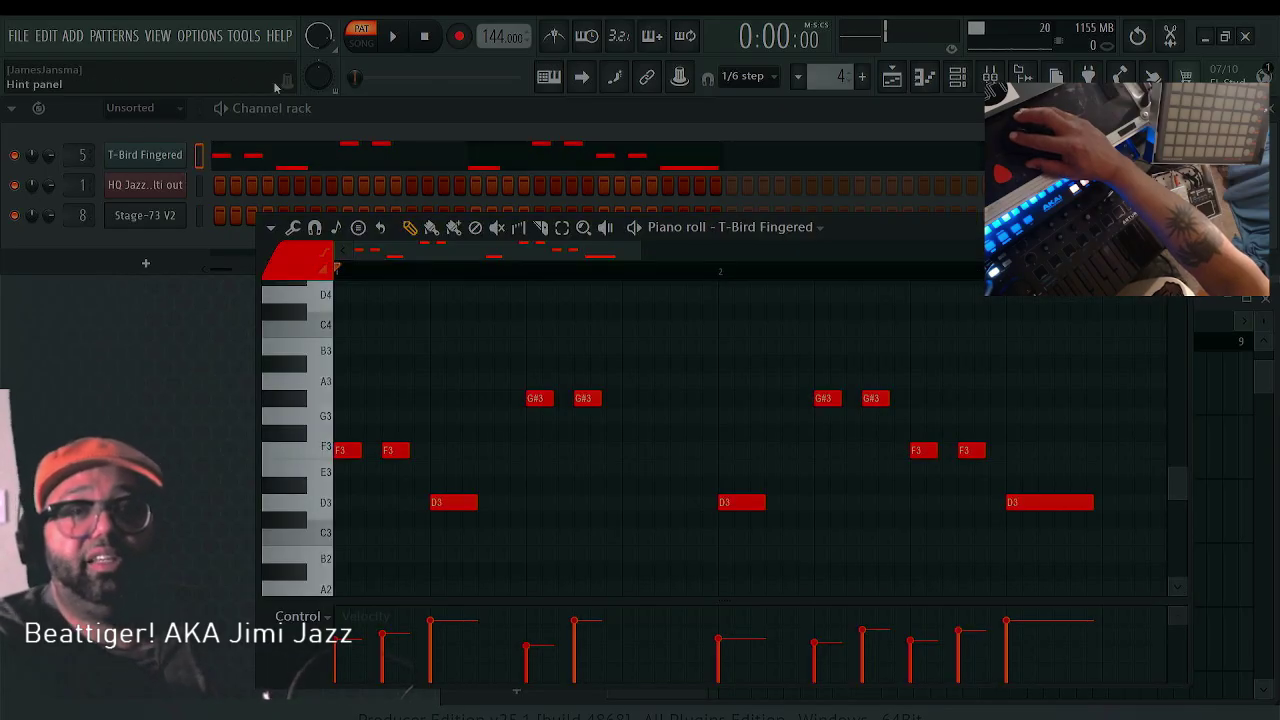
click(395, 45)
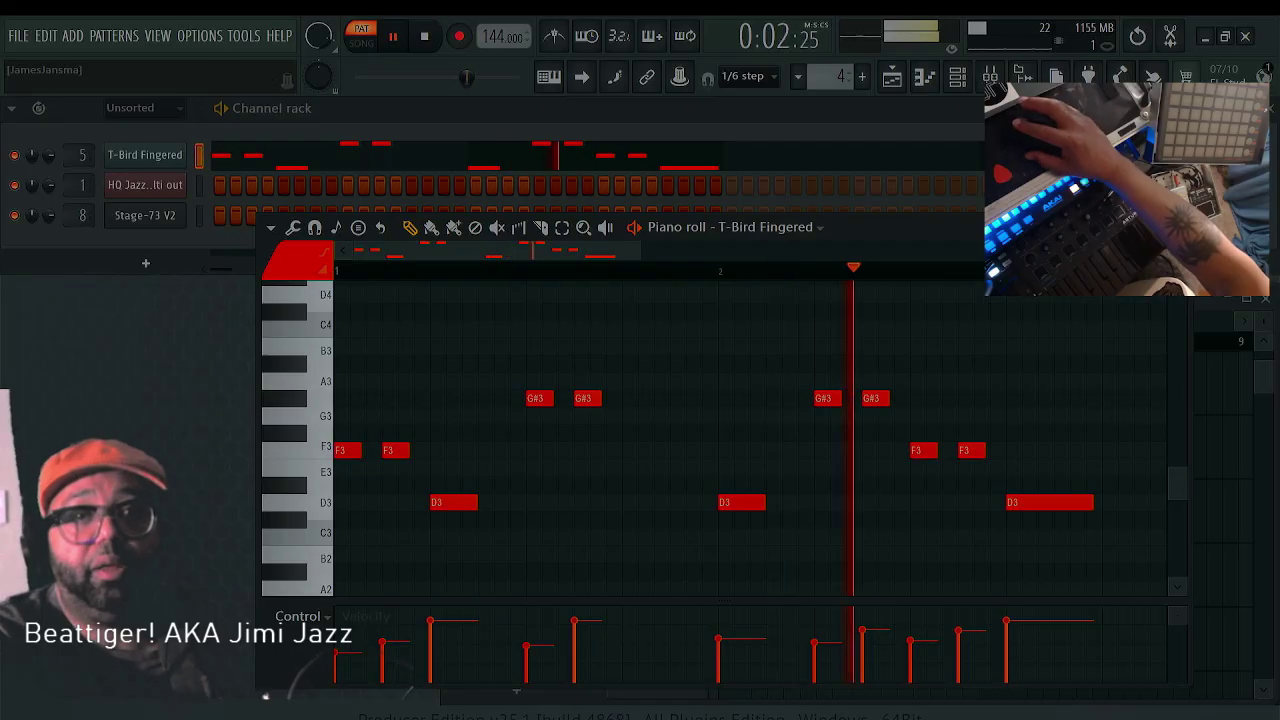
click(145, 215)
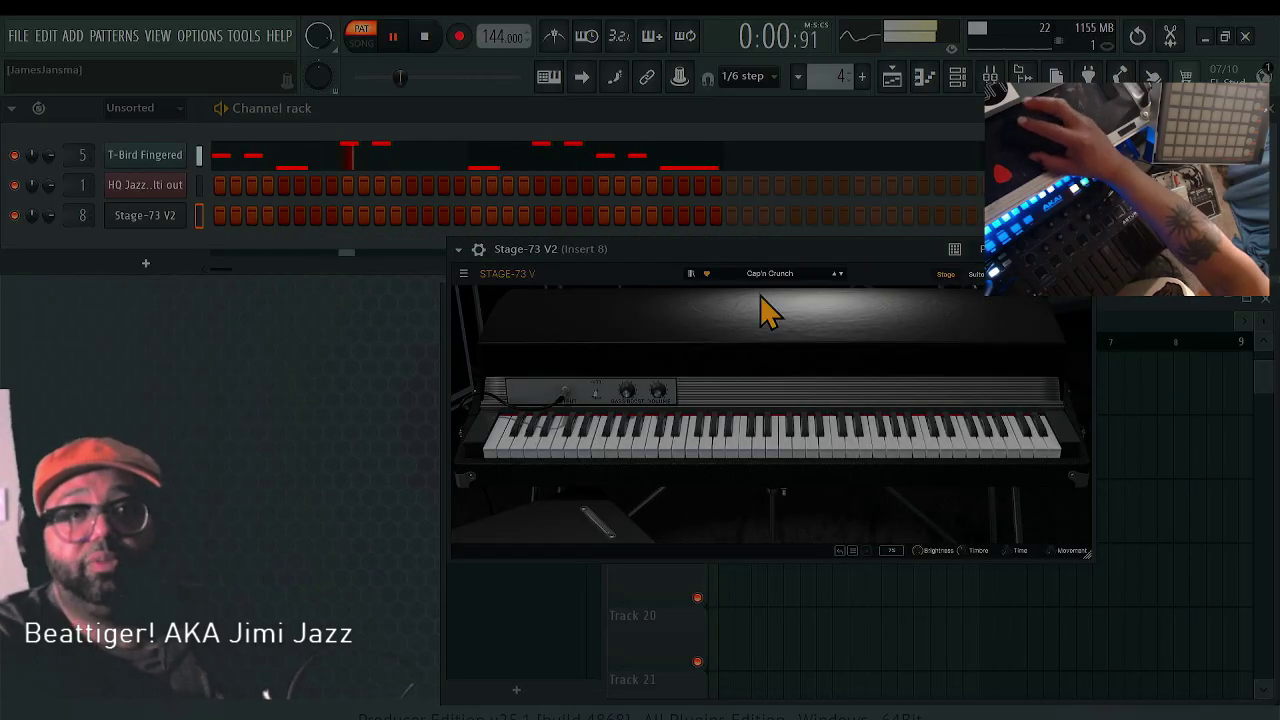
Route the T-Bird Fingered channel to mixer track 12 and set Insert 12's audio input source to (none)
drag(82, 155, 82, 140)
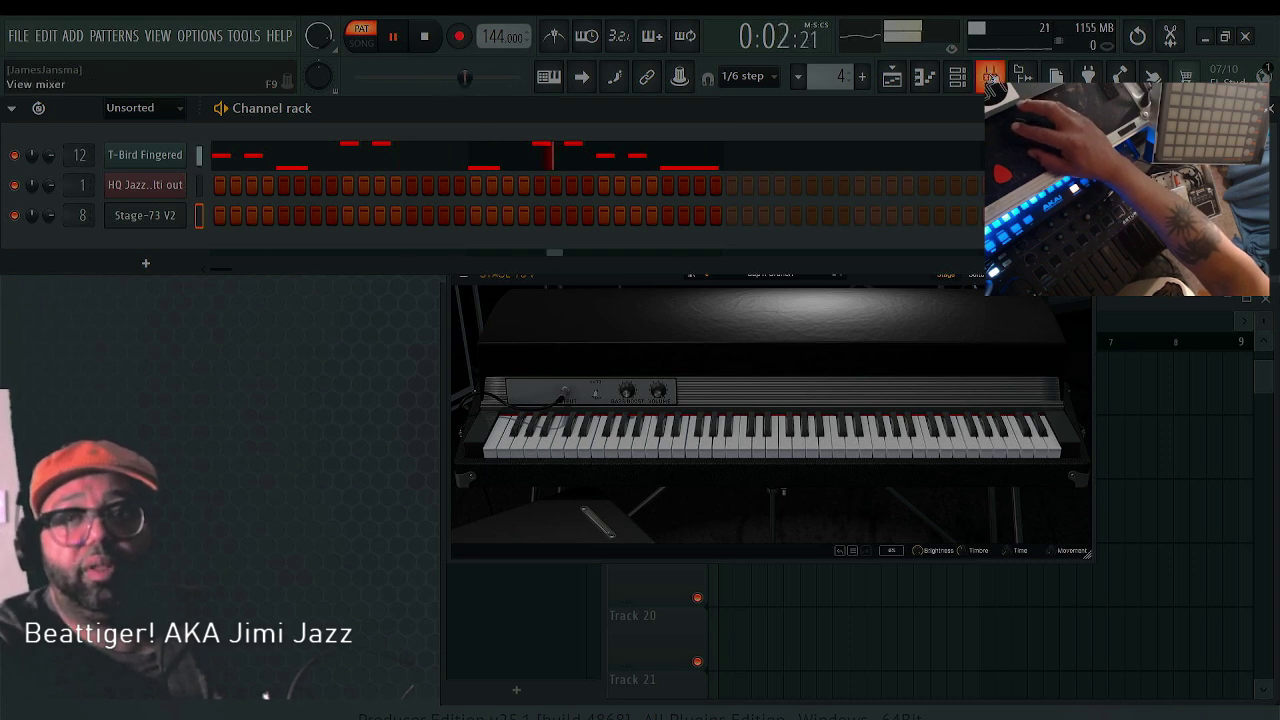
click(990, 76)
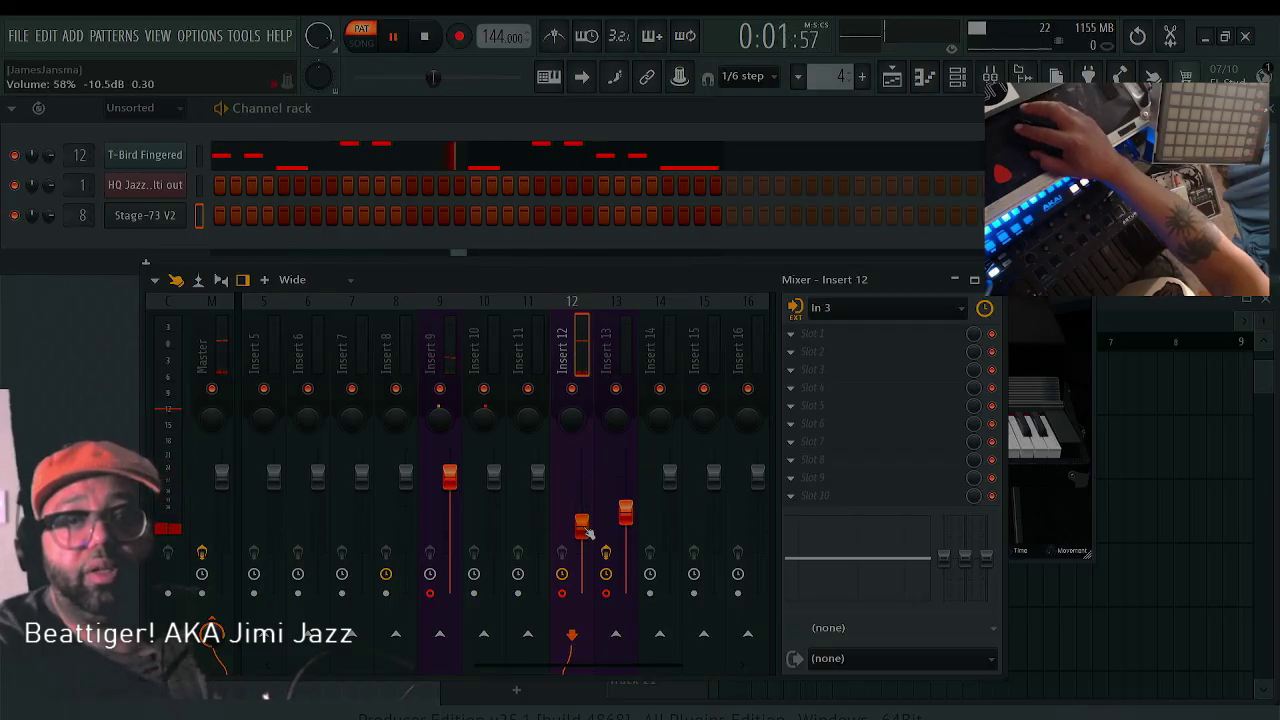
click(927, 313)
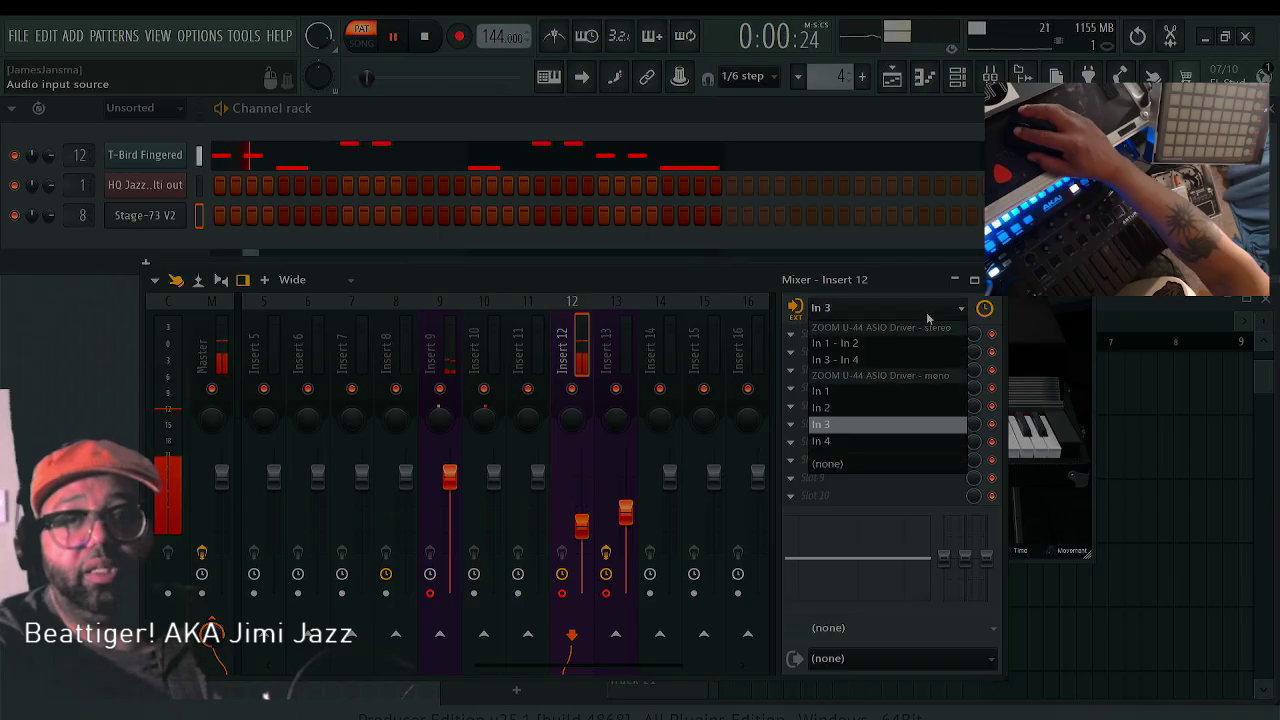
click(871, 465)
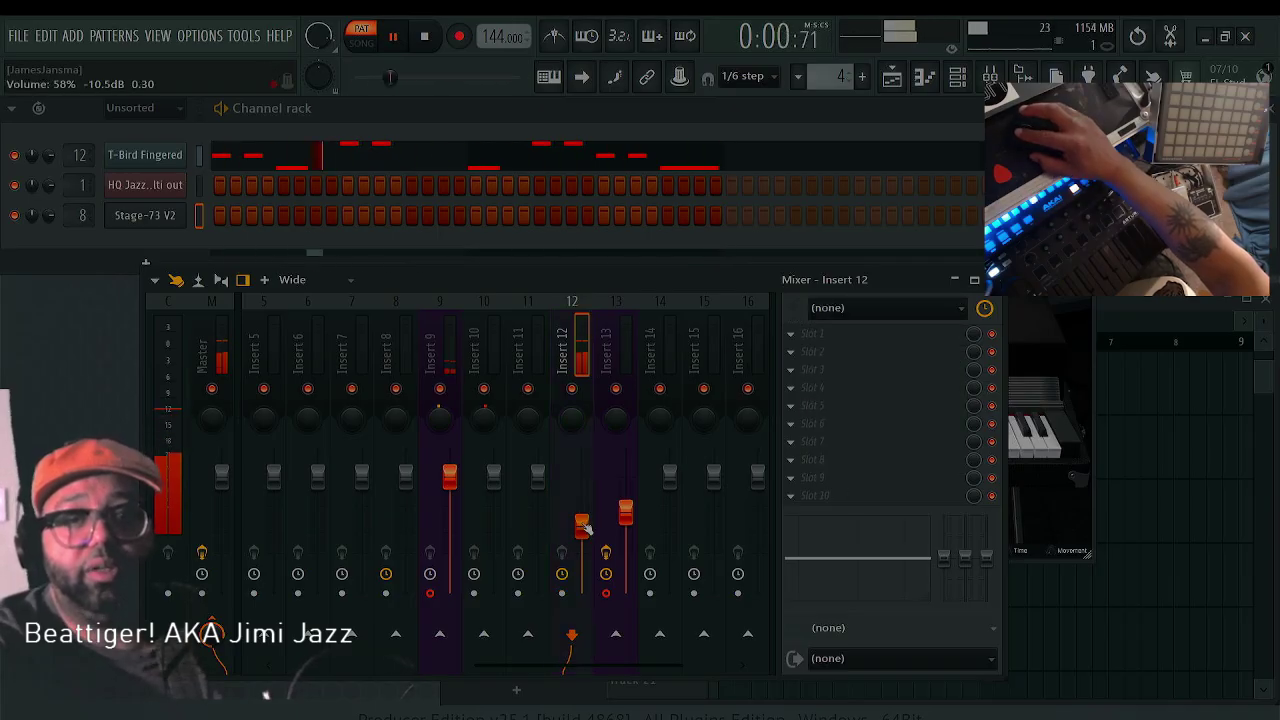
Raise the volume fader of Insert 12 slightly and widen the mixer window to show more tracks
drag(581, 524, 581, 502)
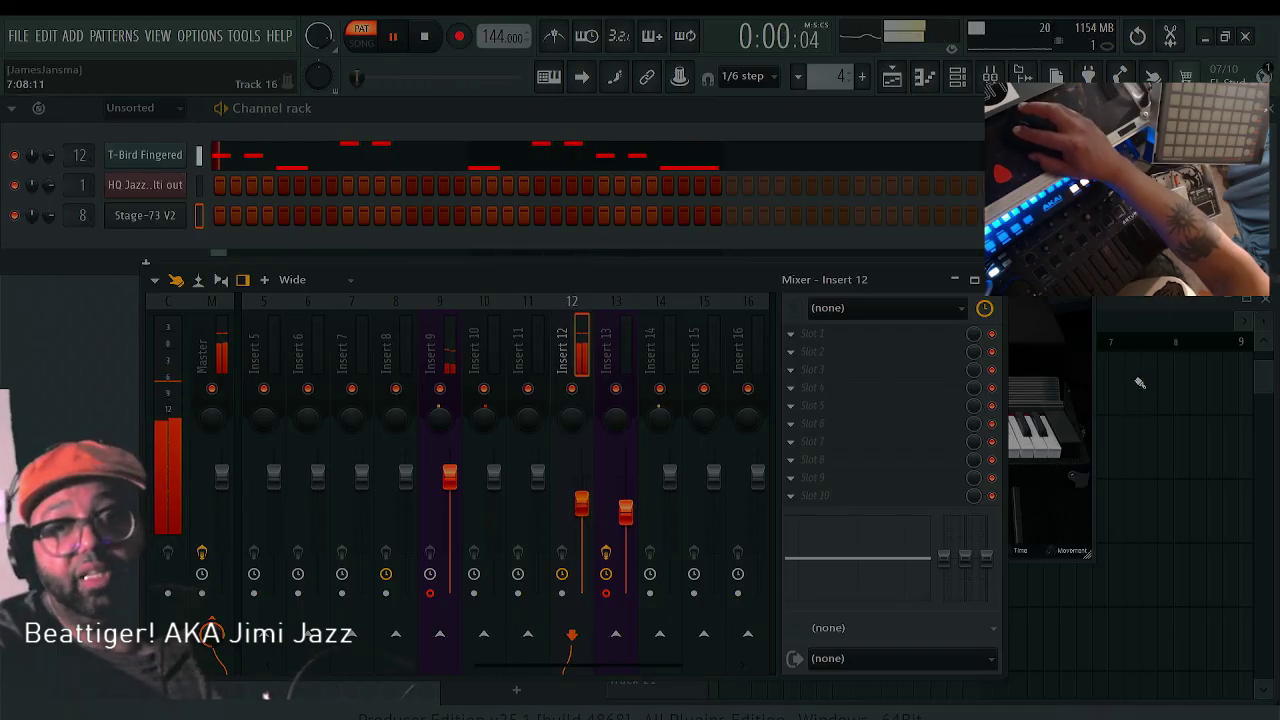
drag(1003, 420, 1188, 420)
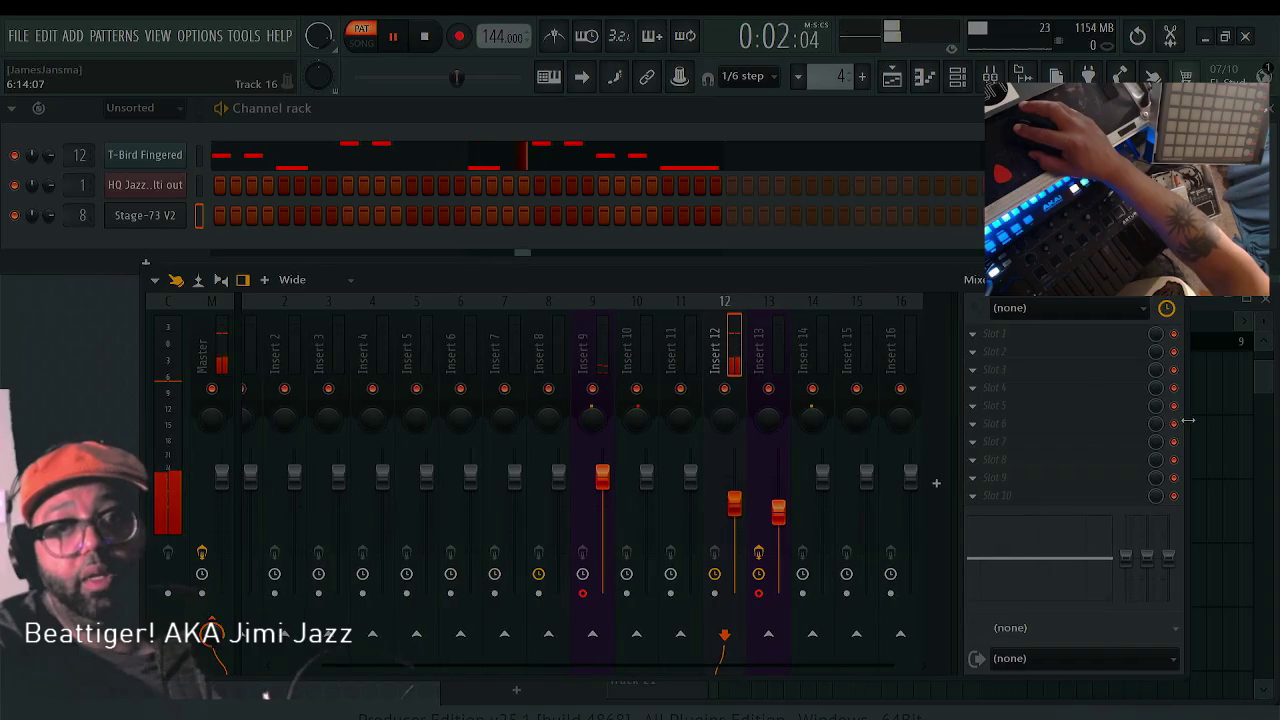
Load the Vintage Phaser effect into slot 5 of Insert 12
click(998, 407)
key(Escape)
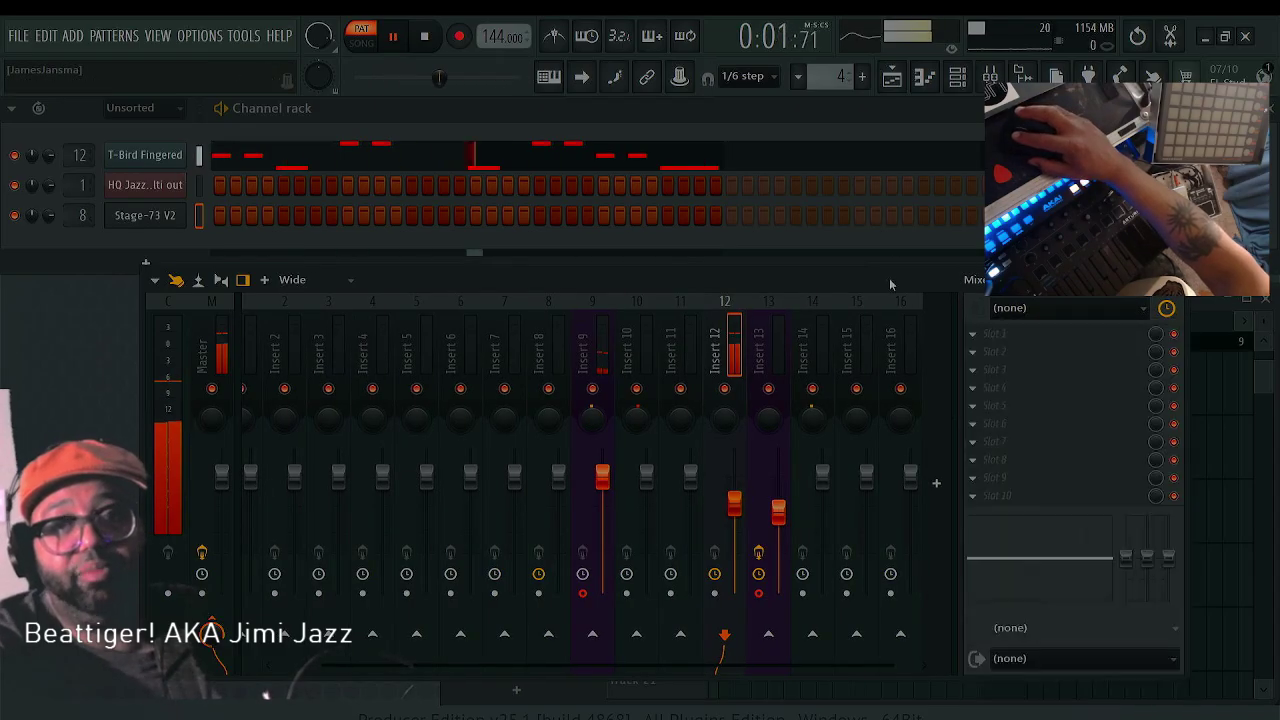
click(1010, 416)
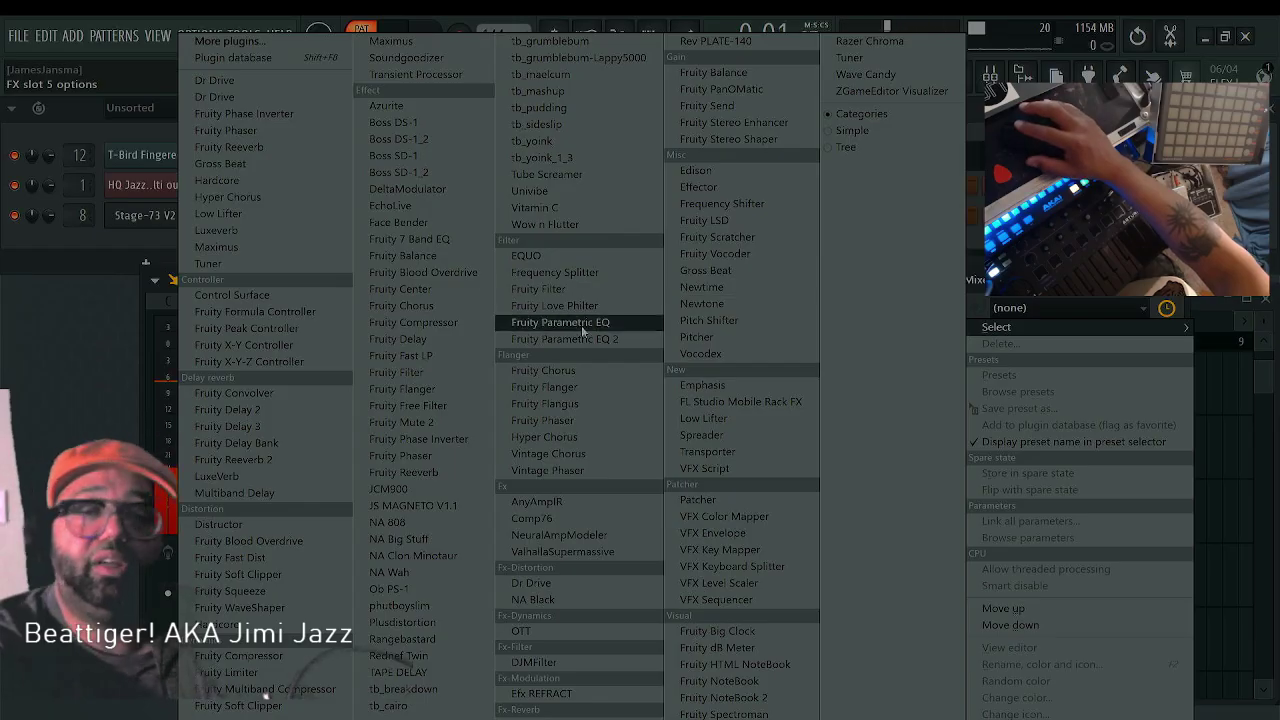
click(615, 470)
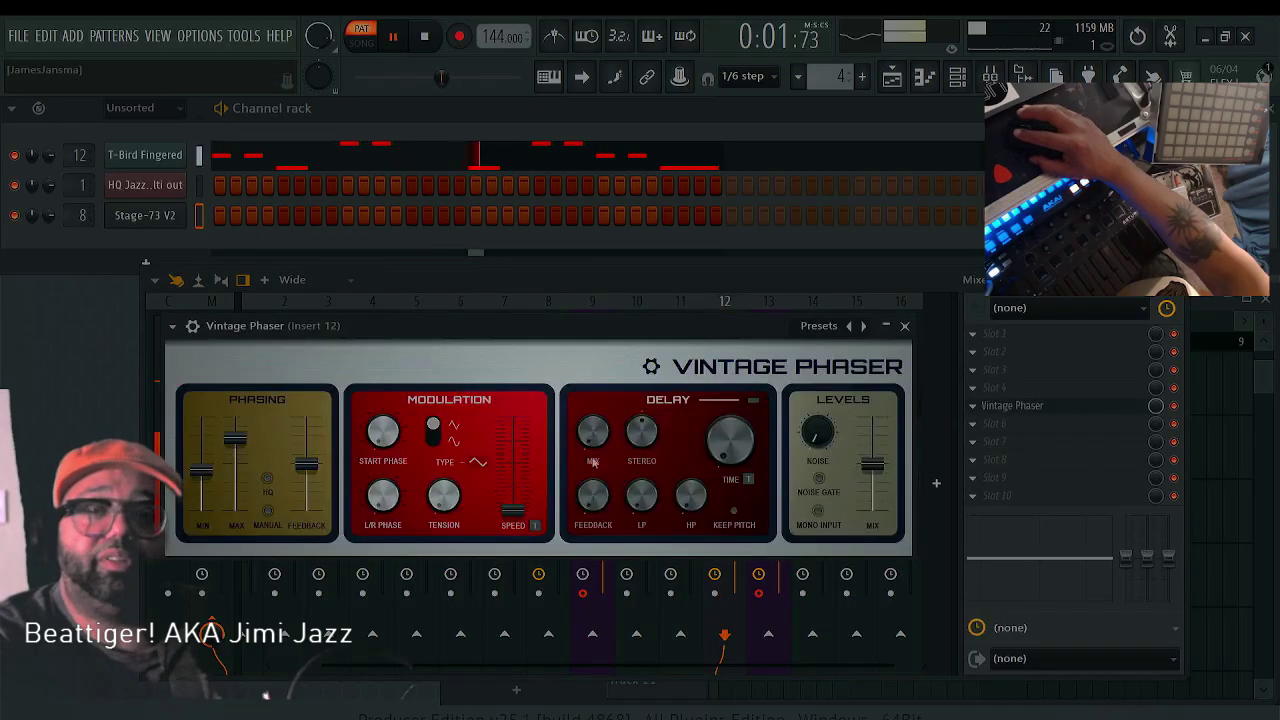
Try the Lowgrounder, Motionaire and Delay phaser stereo presets on the Vintage Phaser of Insert 12
click(815, 328)
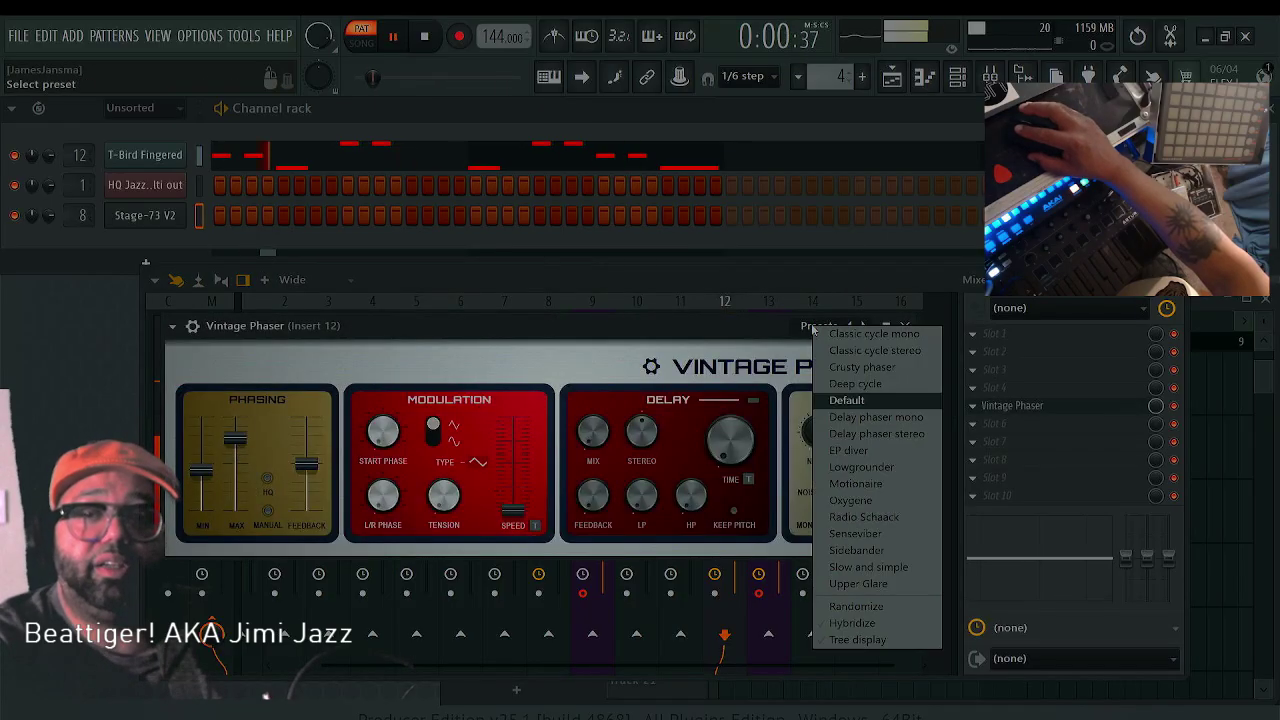
click(862, 467)
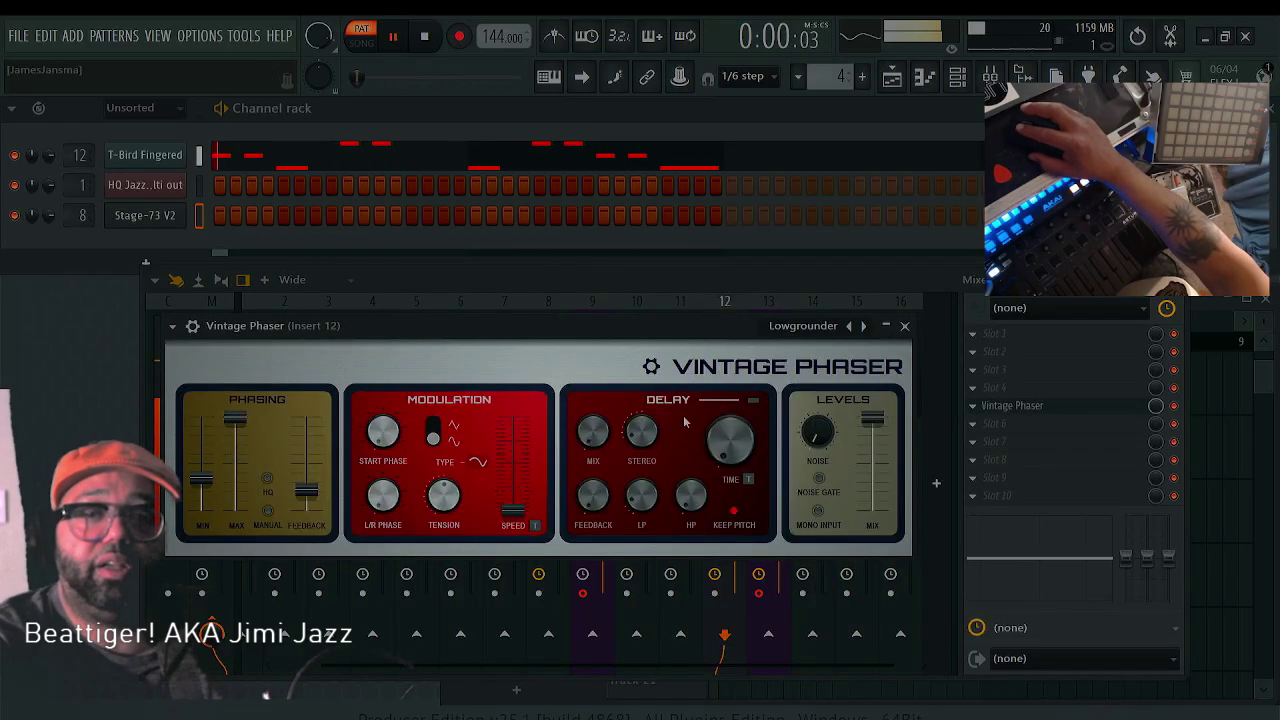
click(825, 326)
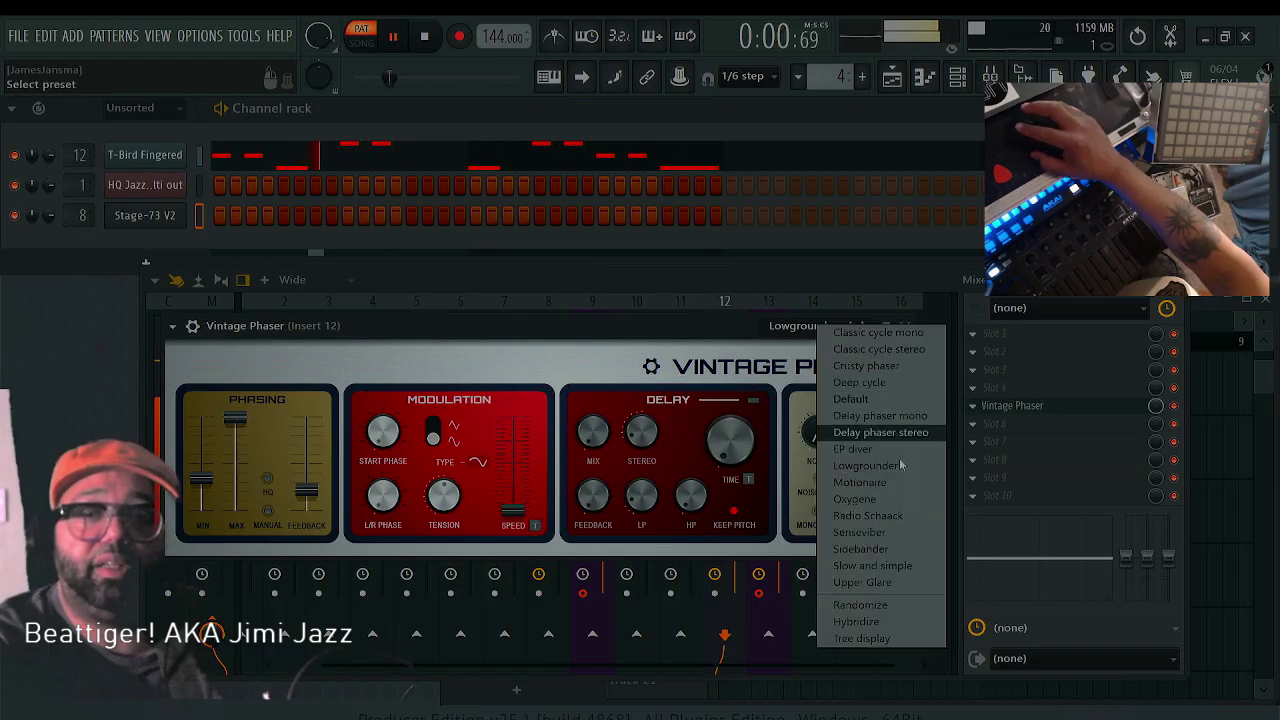
click(860, 482)
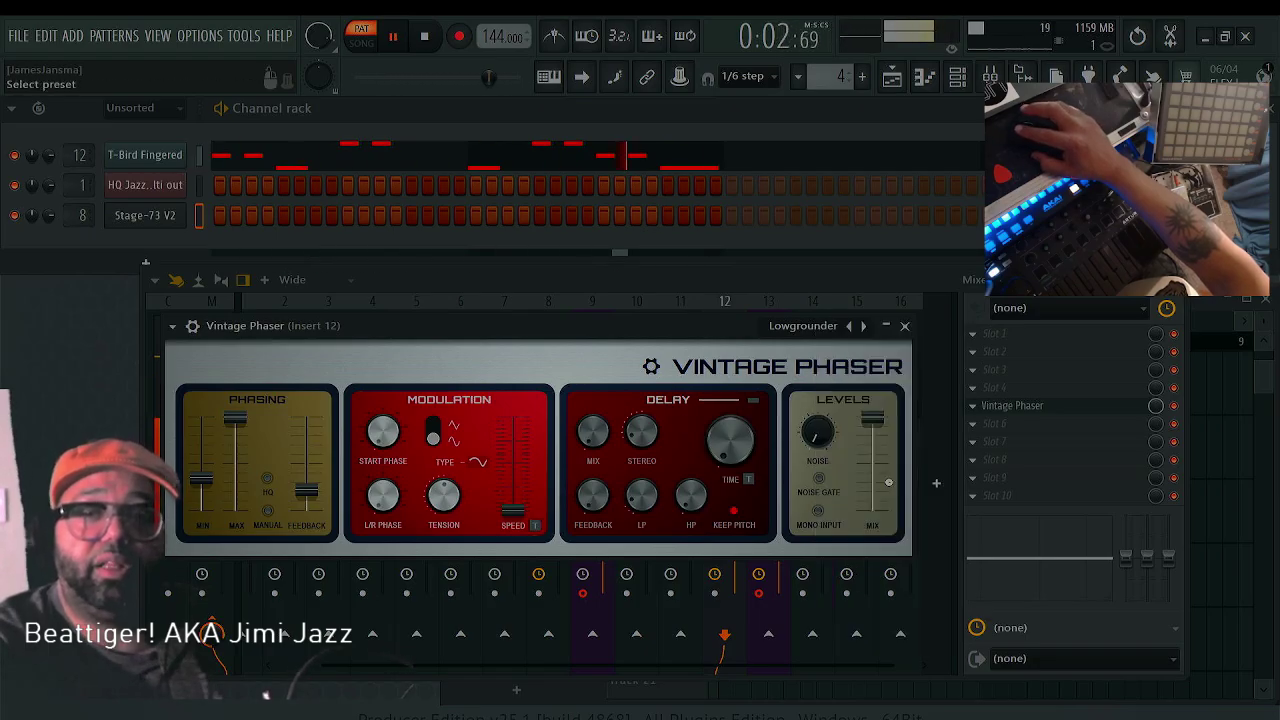
click(818, 328)
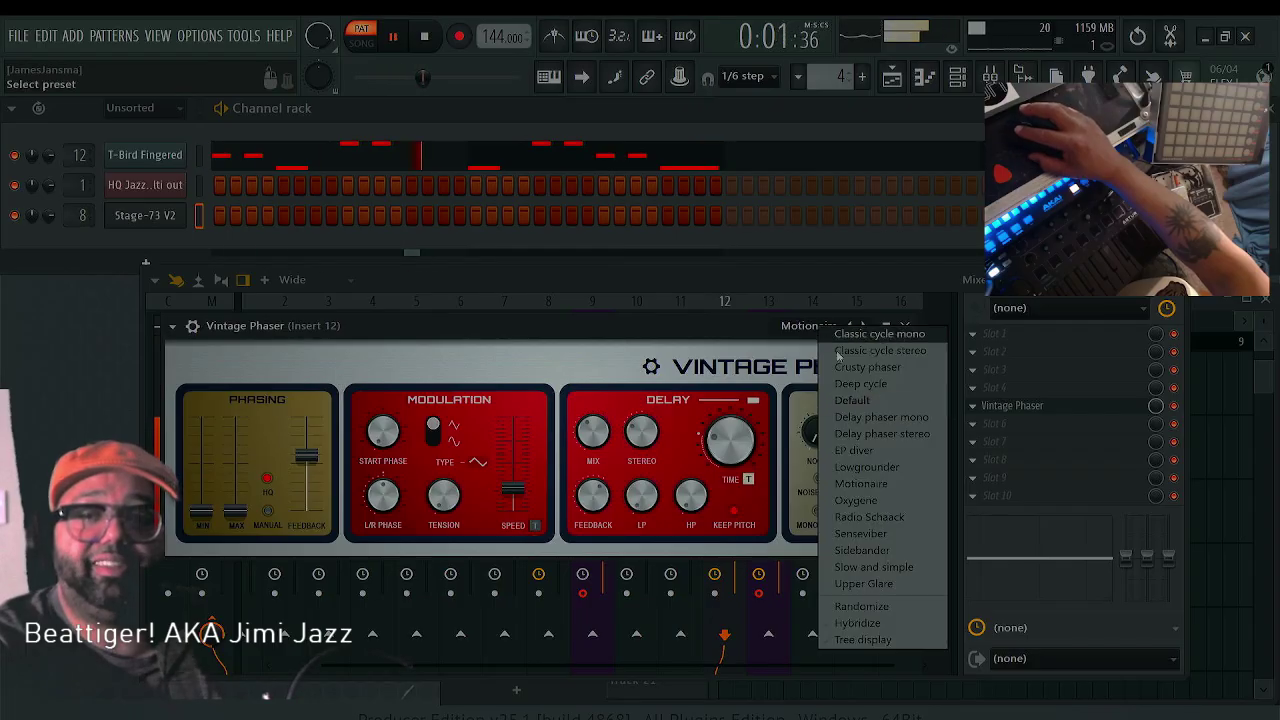
click(884, 434)
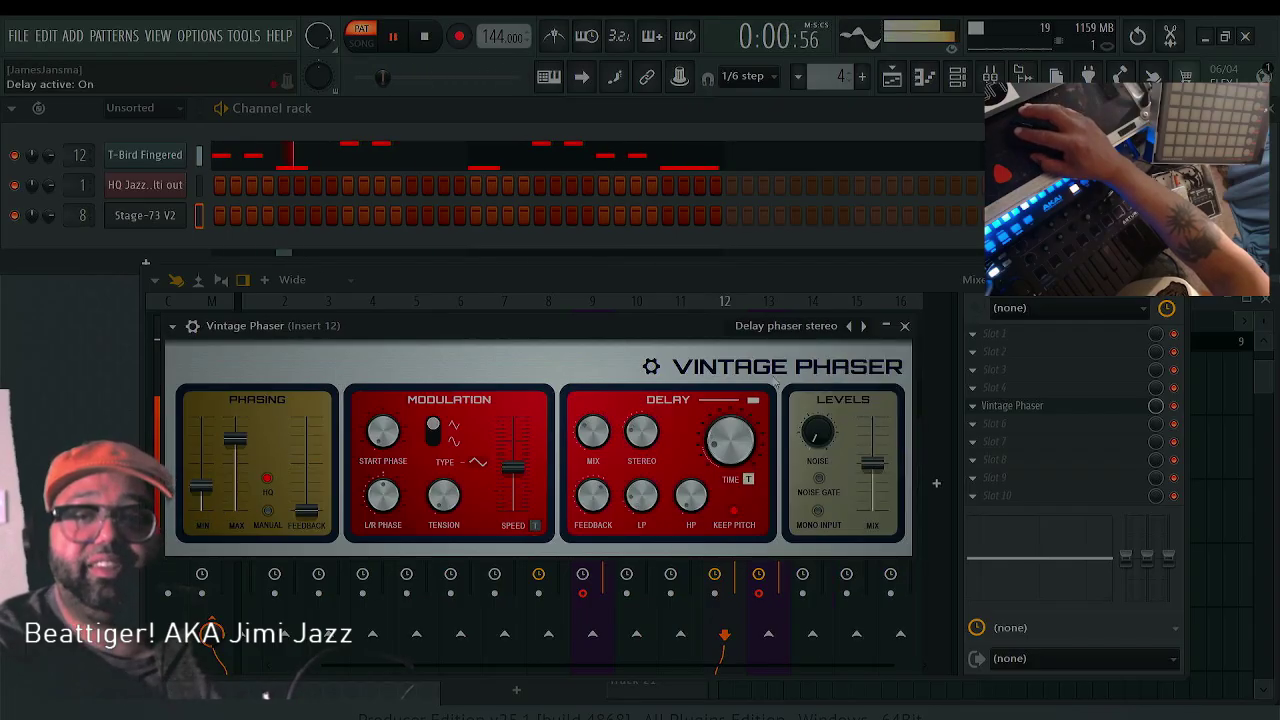
Try the phaser's Lowgrounder preset with the level mix at 50% dry / 50% wet, and the Crusty phaser preset
click(800, 328)
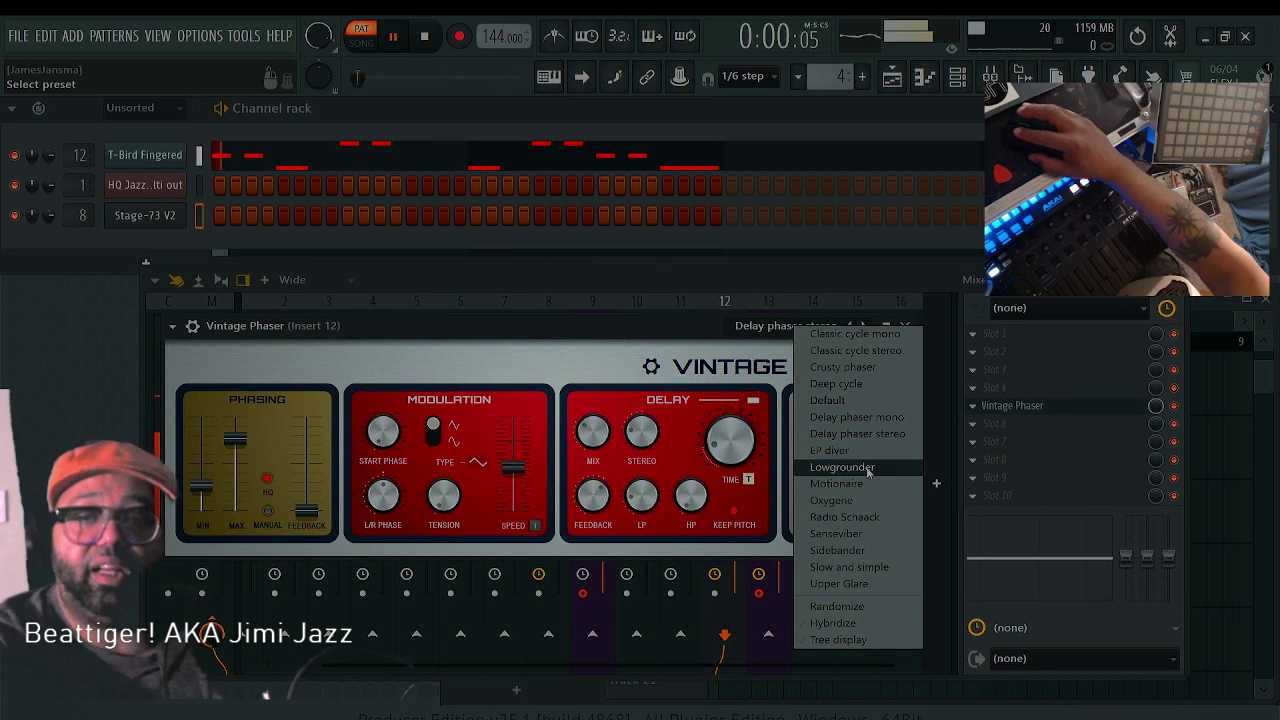
click(842, 467)
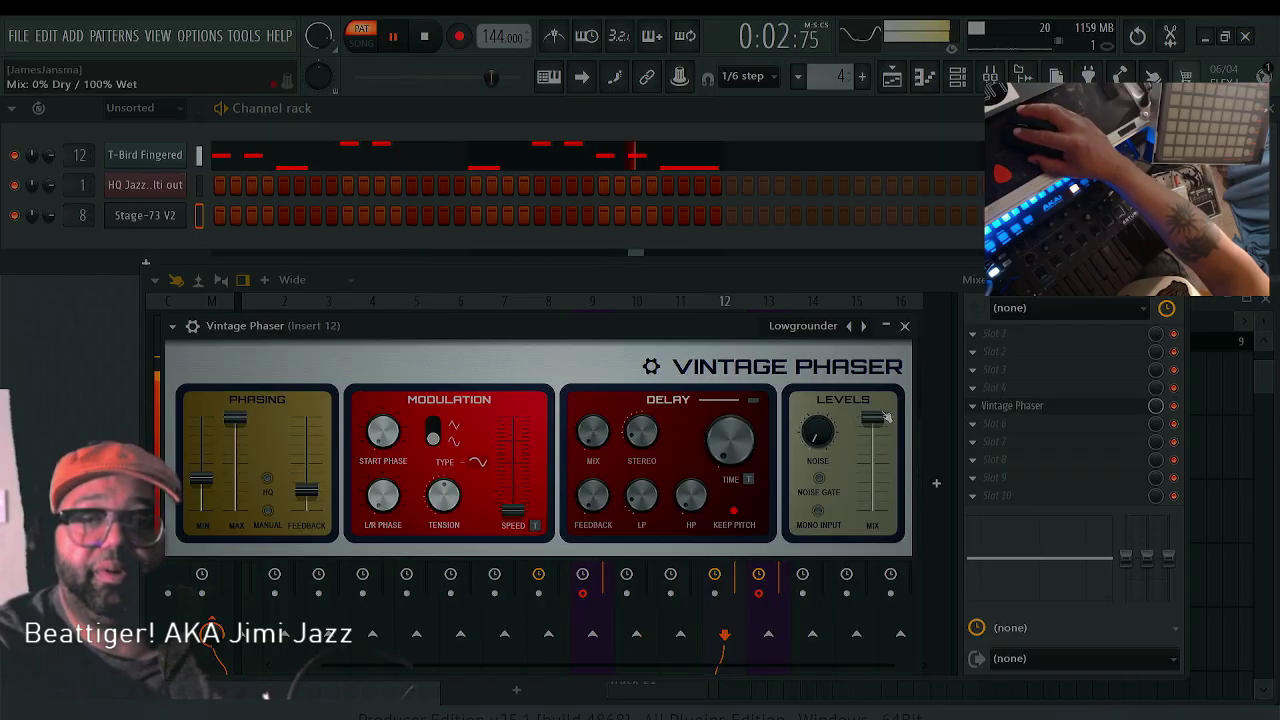
drag(874, 420, 873, 463)
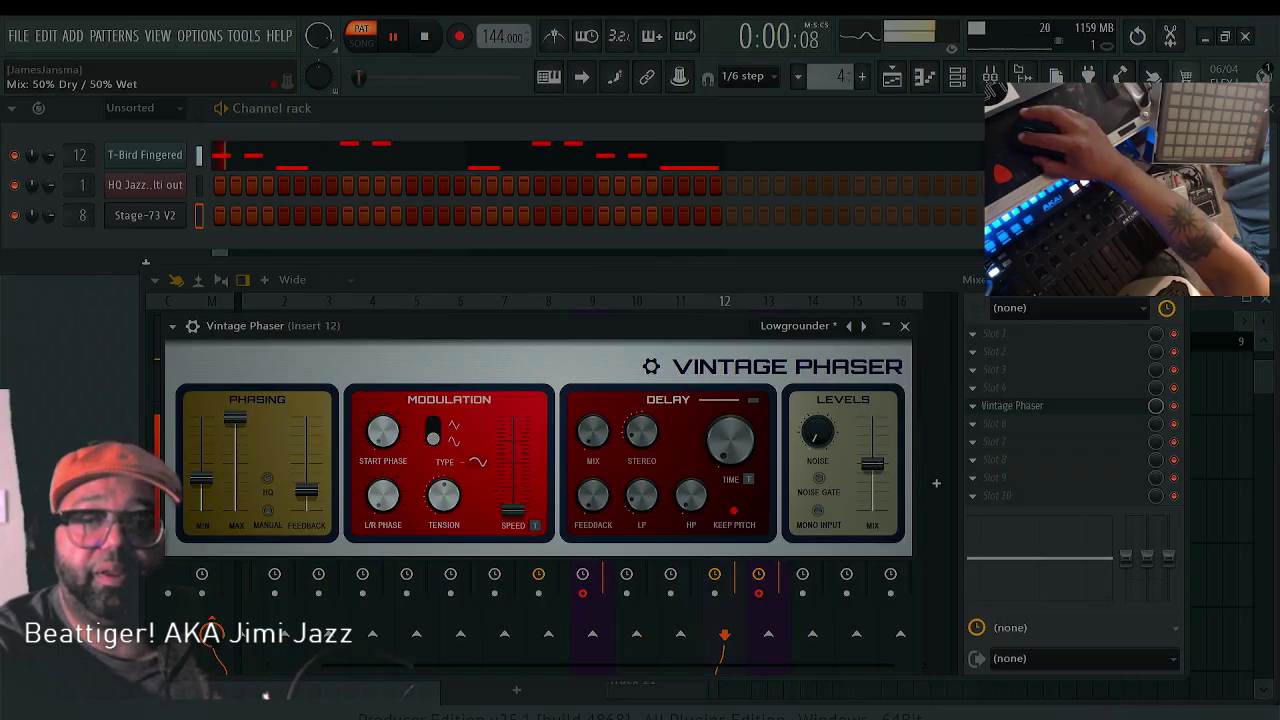
click(800, 325)
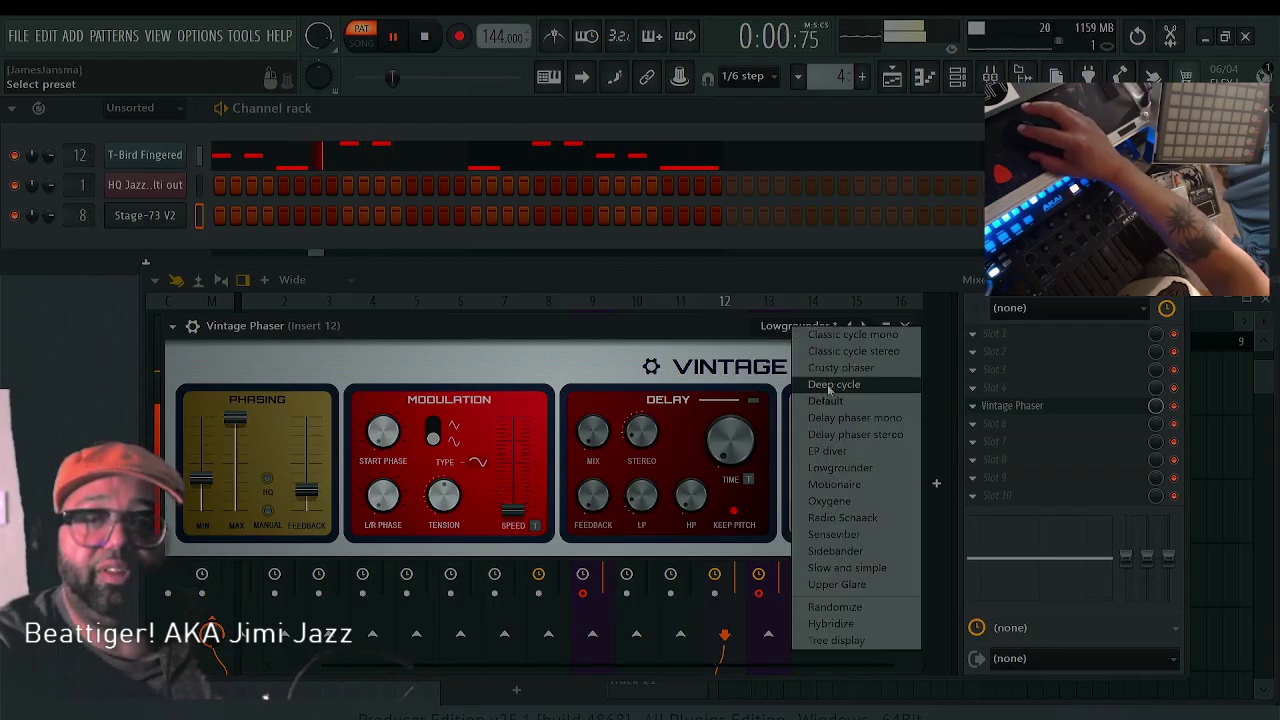
click(866, 370)
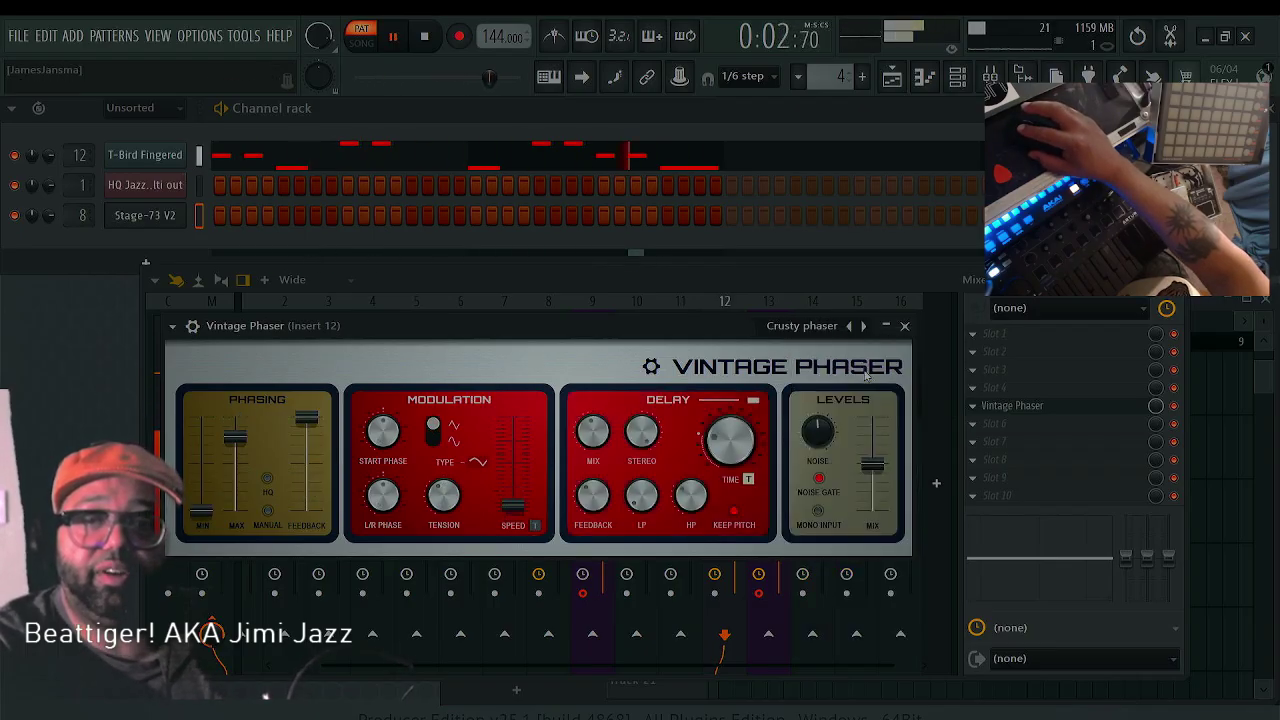
Load the Senseviber preset with a slightly adjusted mix level, and close the phaser and mixer windows
click(805, 326)
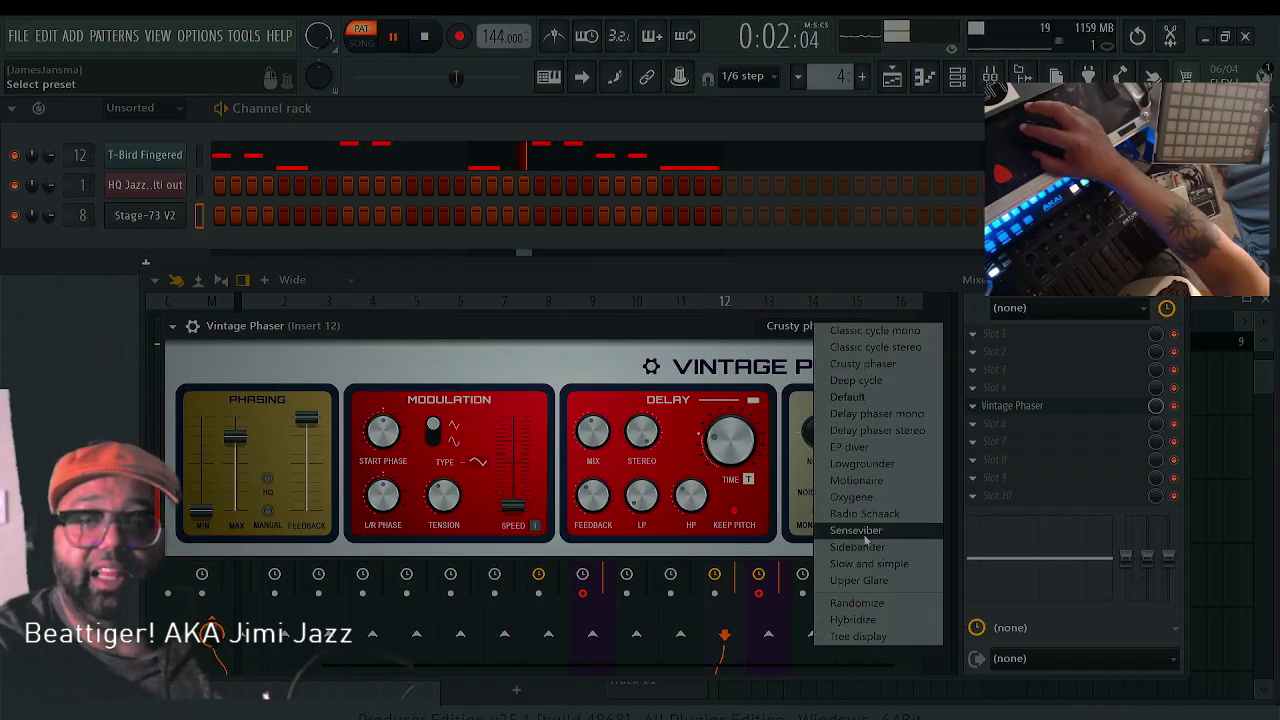
key(Escape)
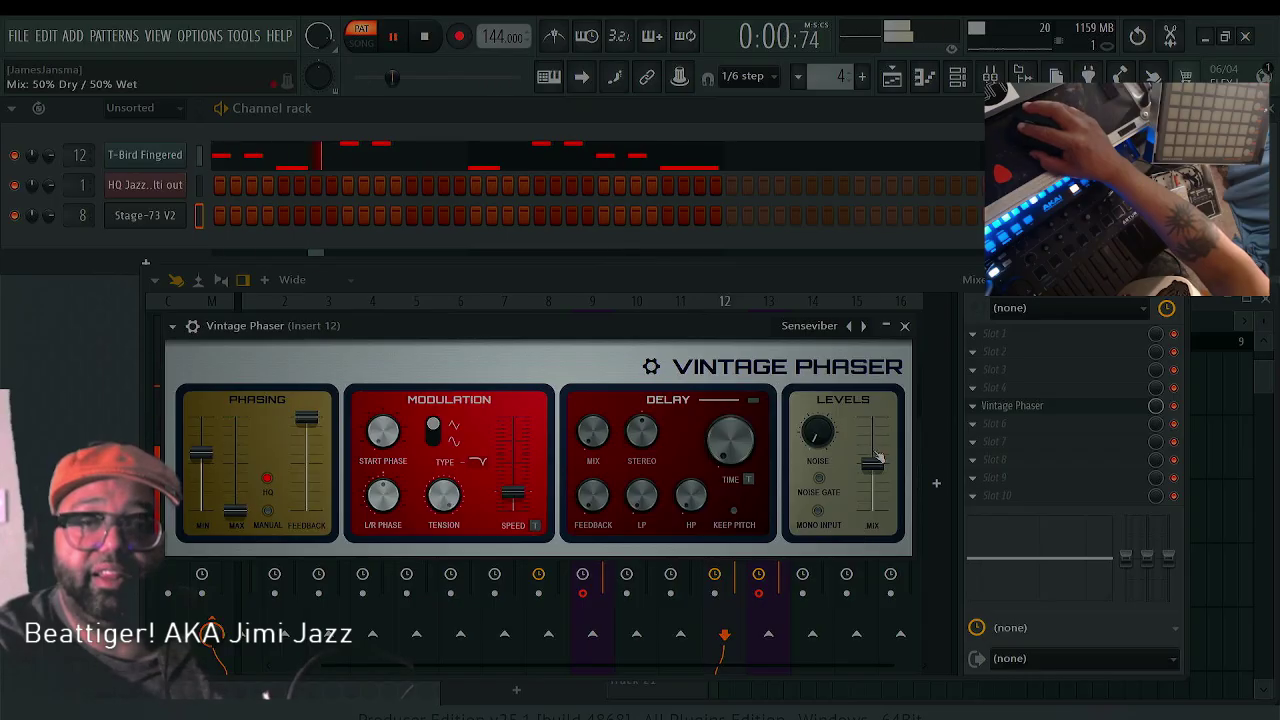
click(875, 458)
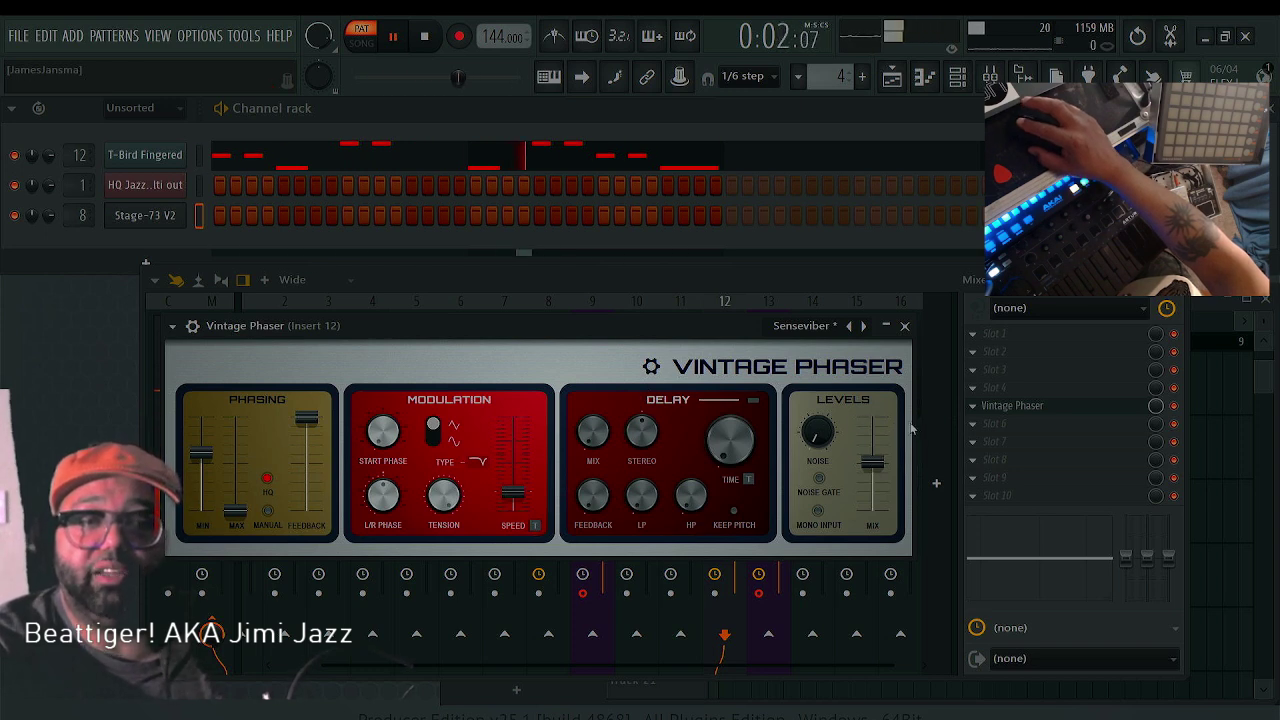
click(904, 325)
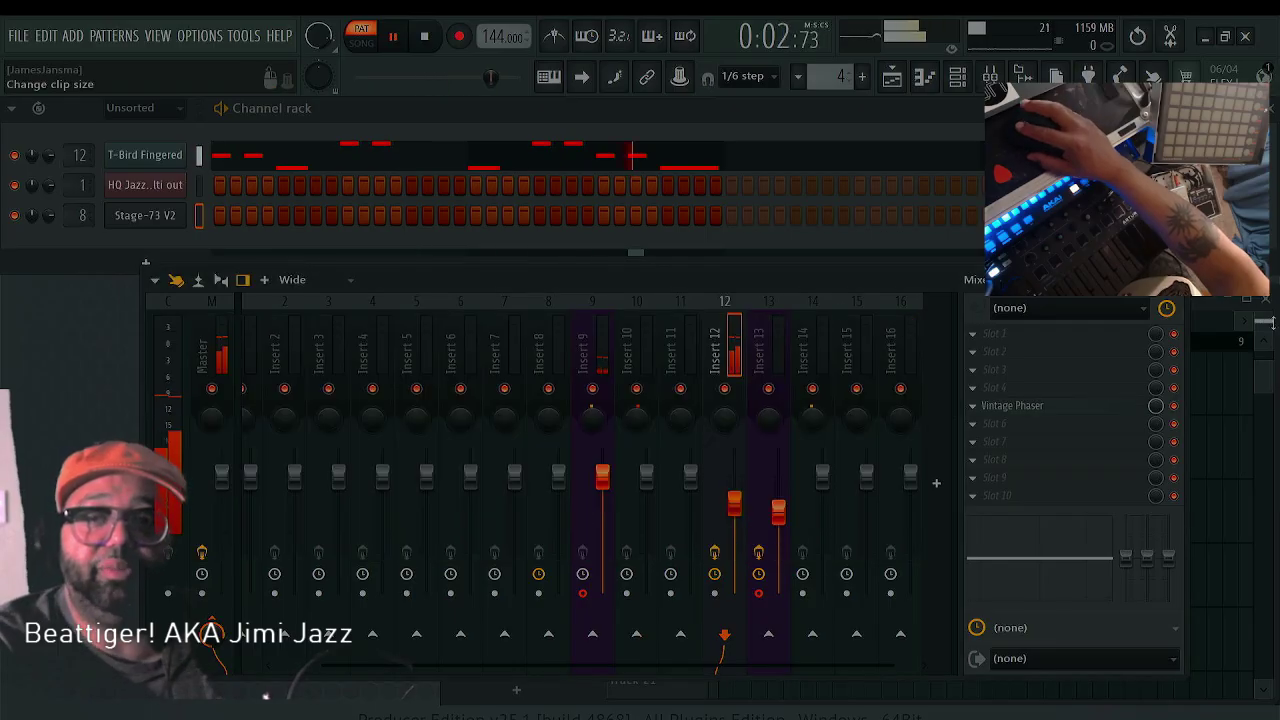
key(Escape)
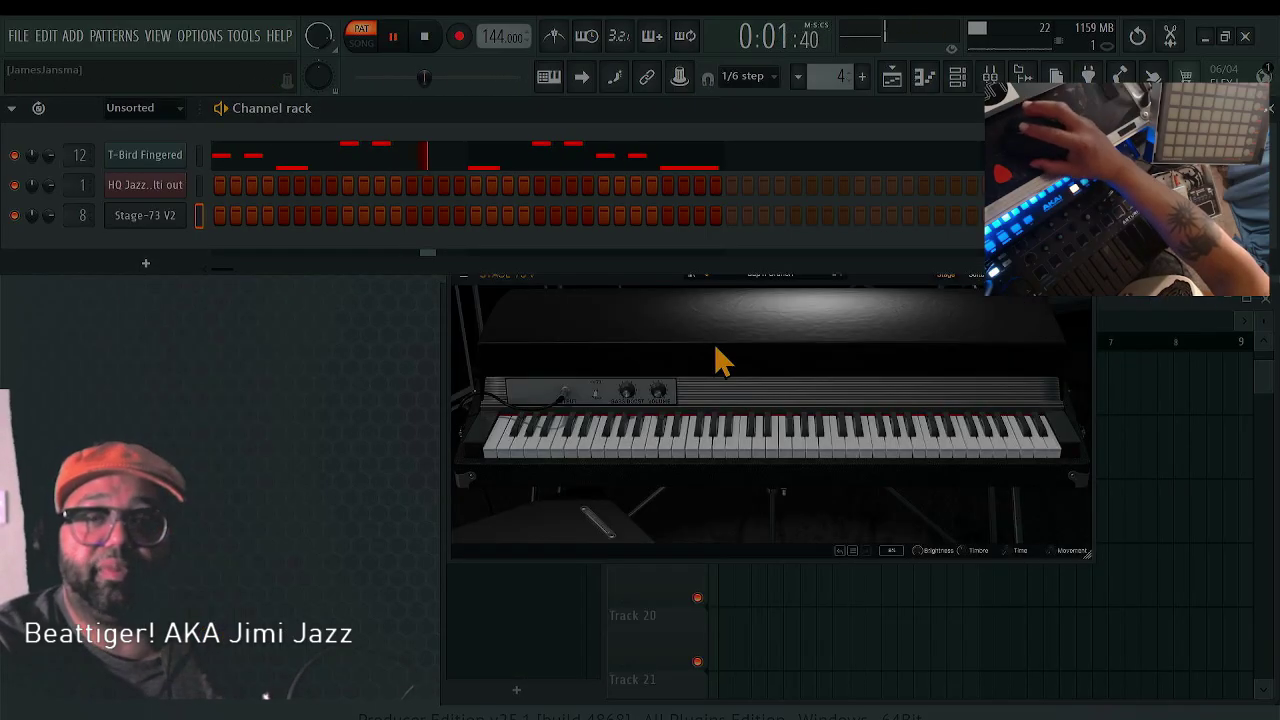
Bring the Stage-73 V2 instrument fully into view below the channel rack and close its window
click(884, 290)
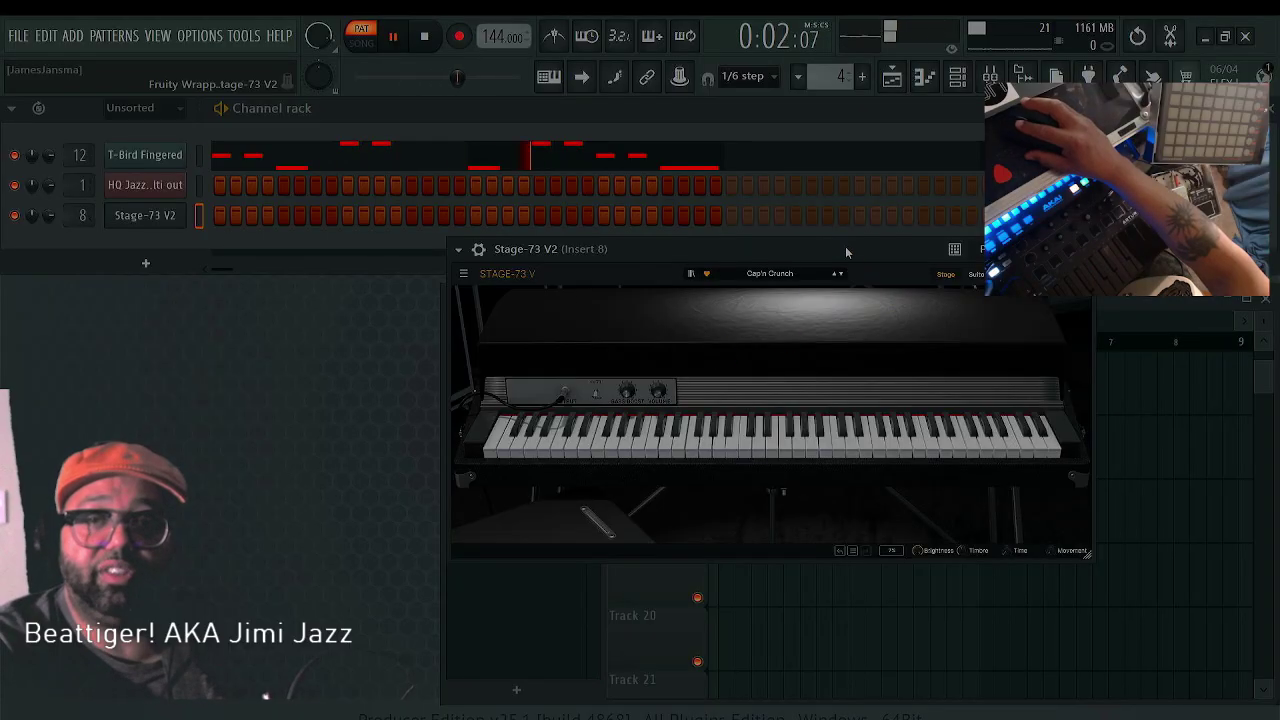
drag(843, 252, 612, 366)
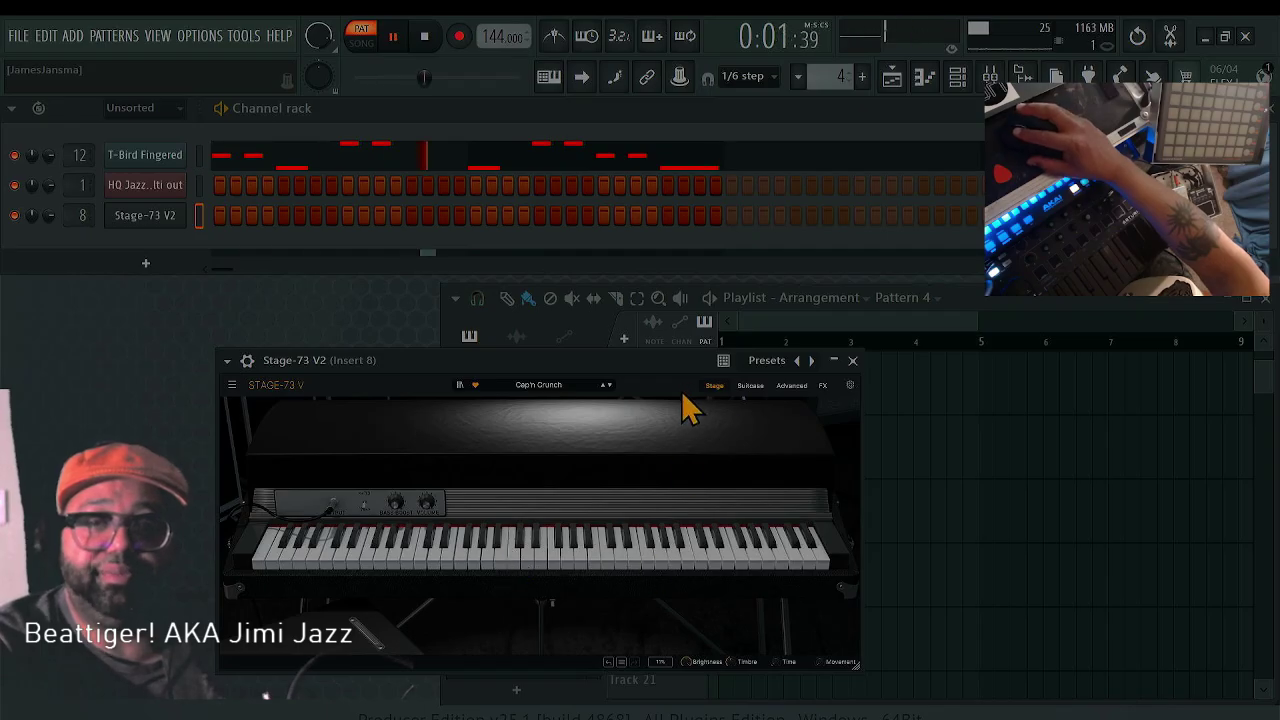
drag(685, 361, 730, 336)
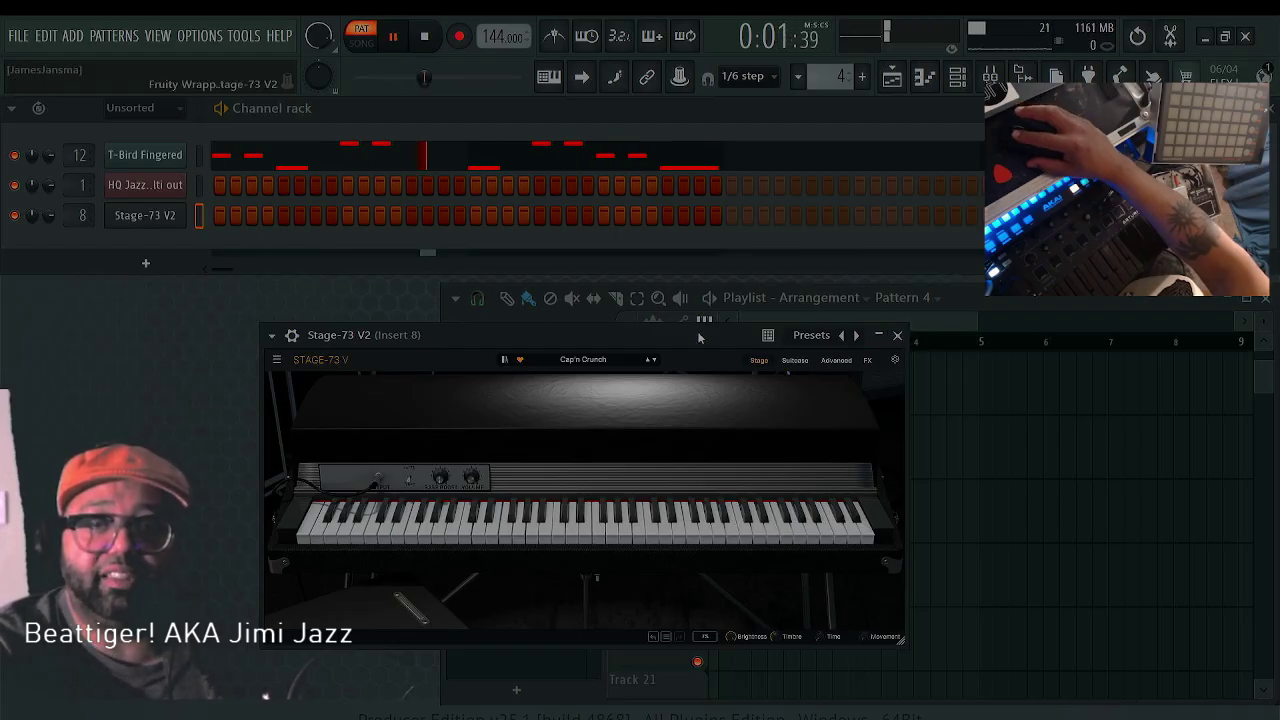
click(896, 336)
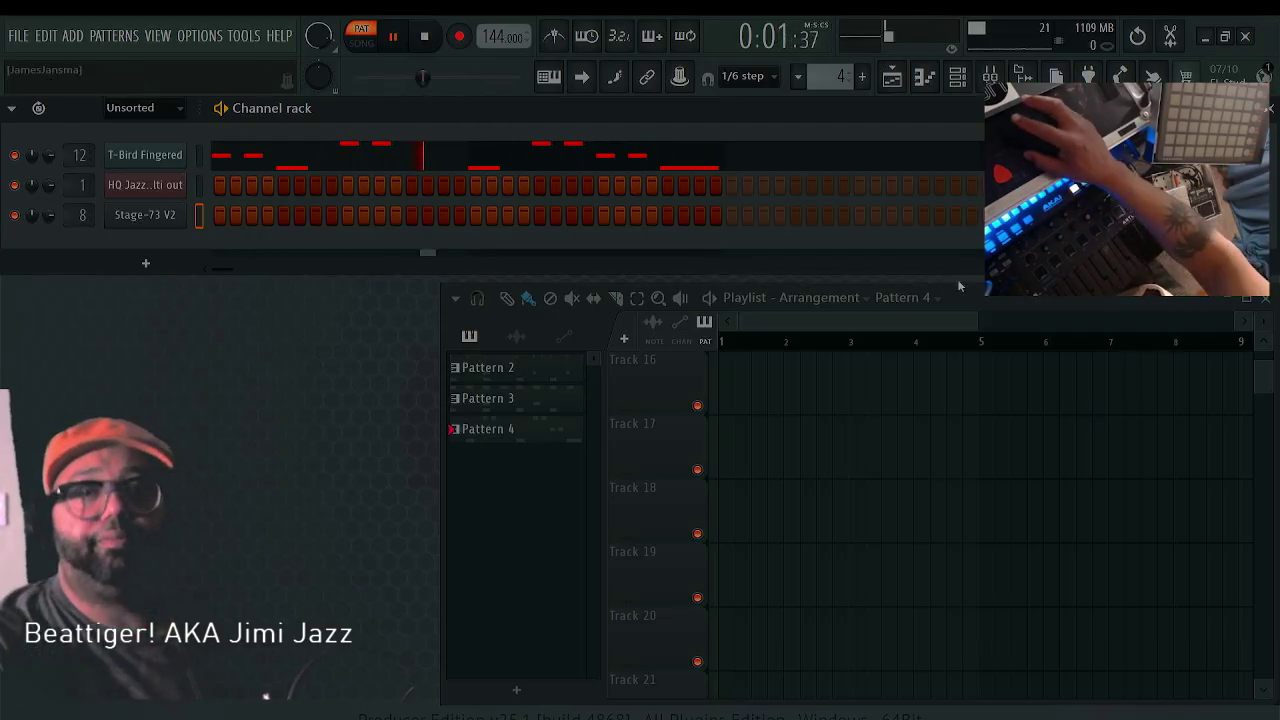
Stop playback and switch to the empty Pattern 5
click(424, 36)
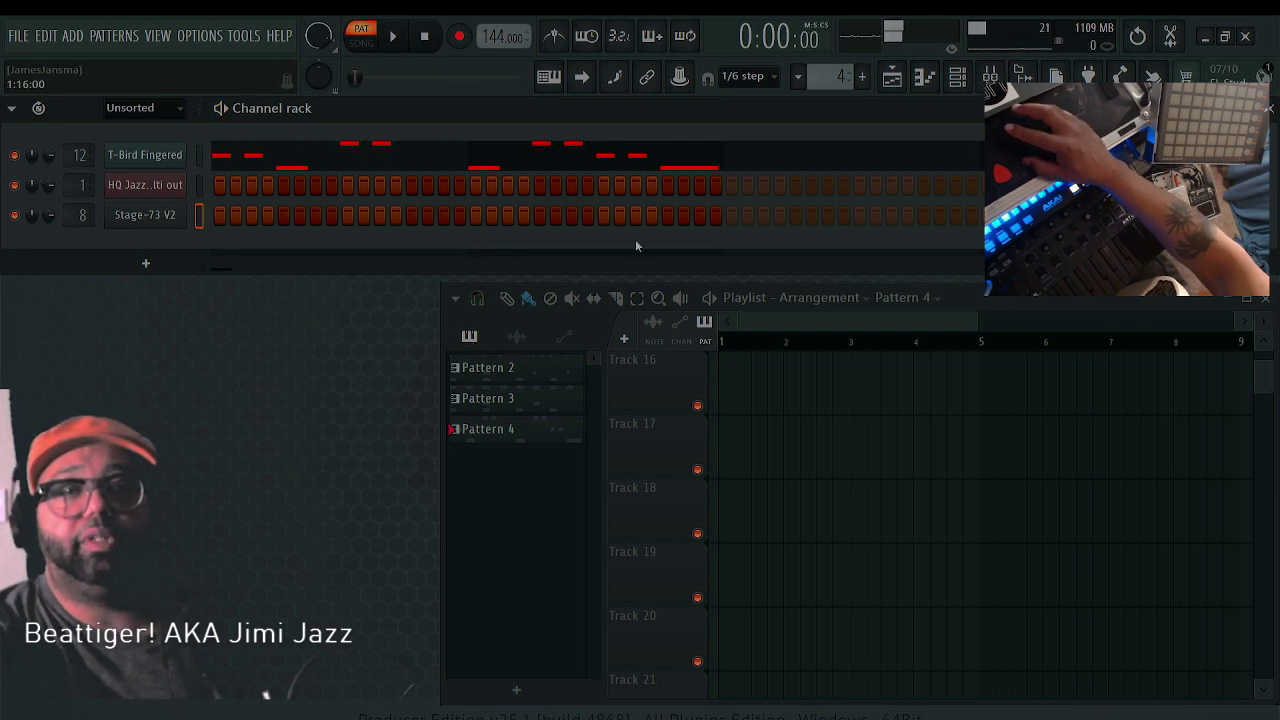
drag(836, 76, 836, 56)
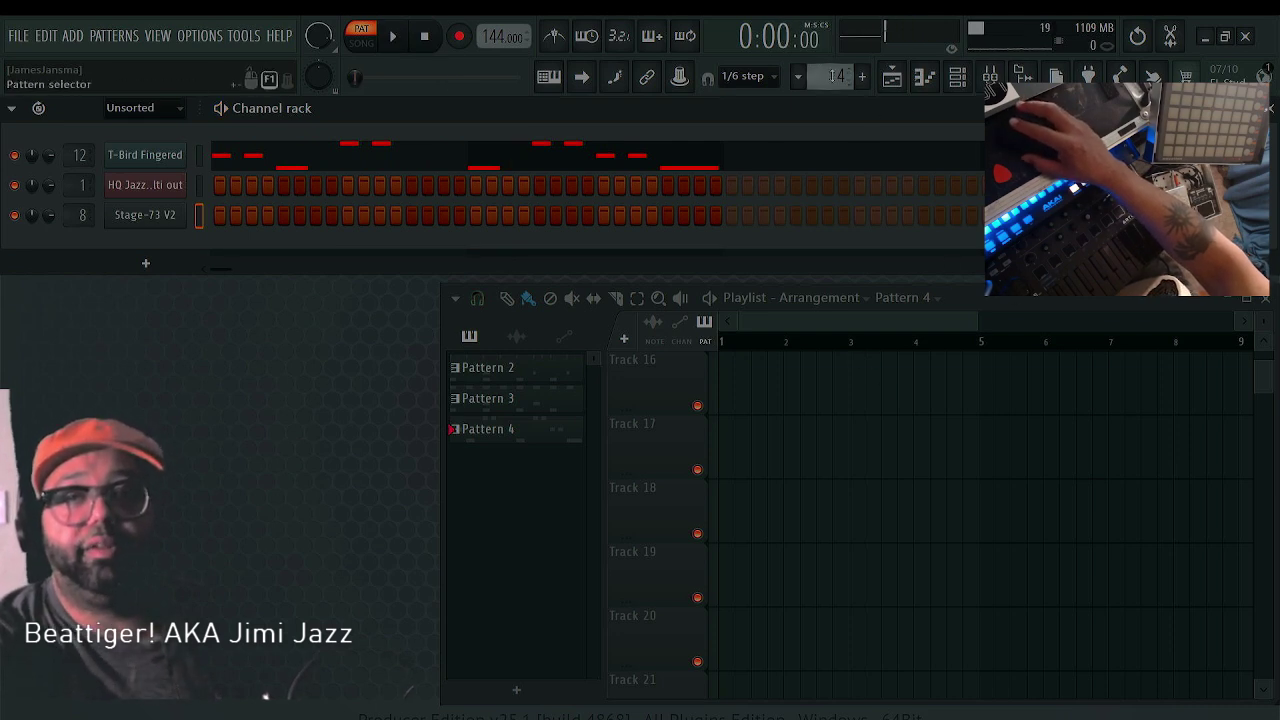
scroll(838, 76, up, 1)
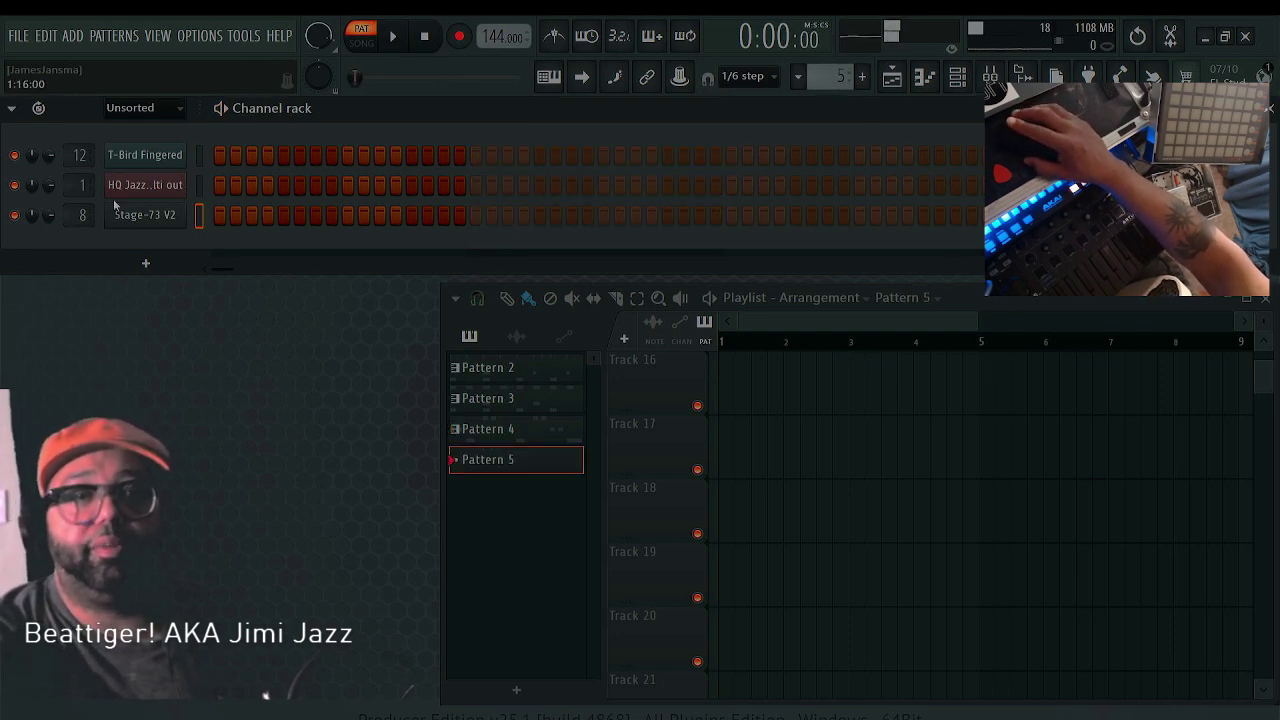
Open the Stage-73 V2 channel's piano roll at the middle octaves and briefly play the empty pattern
right_click(155, 222)
click(286, 209)
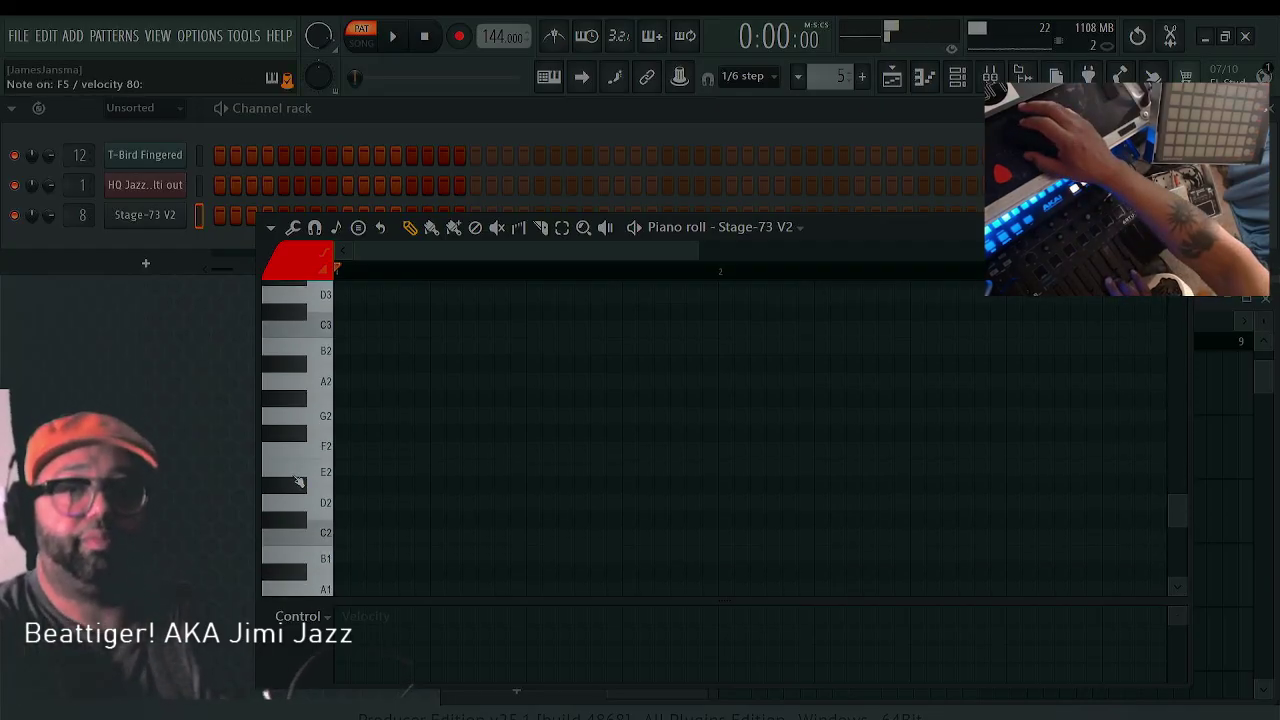
scroll(298, 480, up, 6)
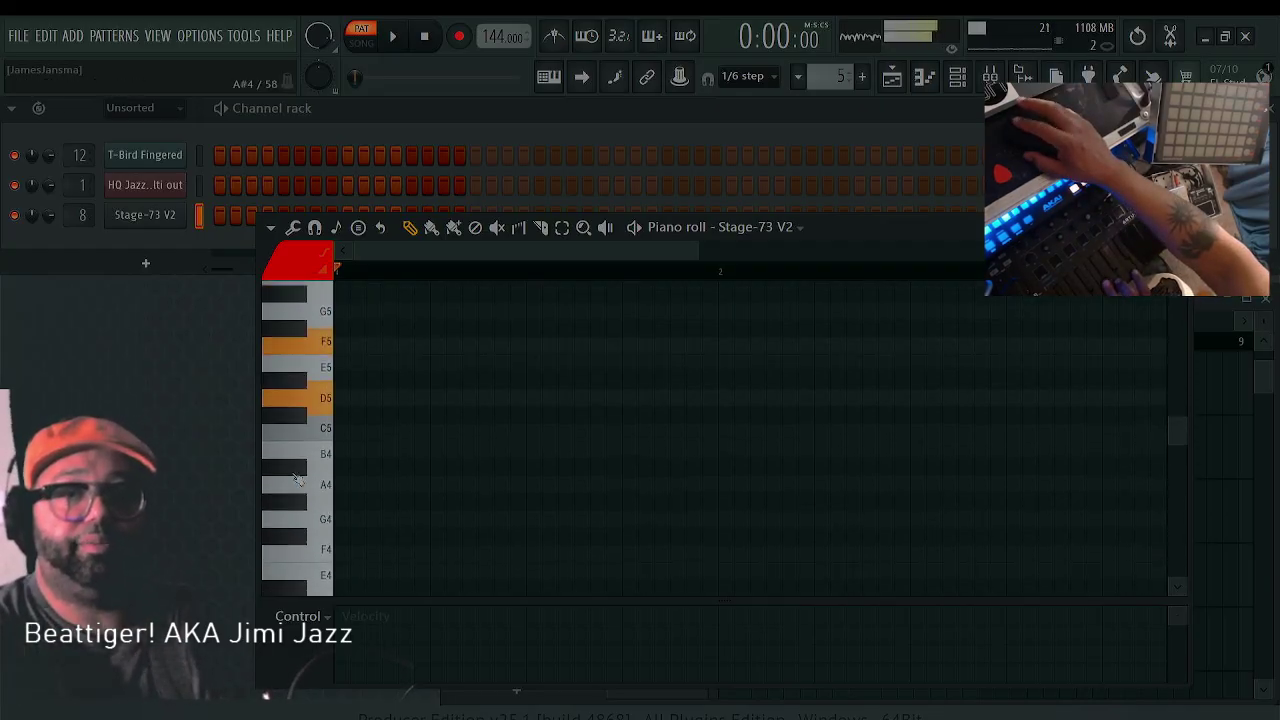
scroll(298, 480, down, 3)
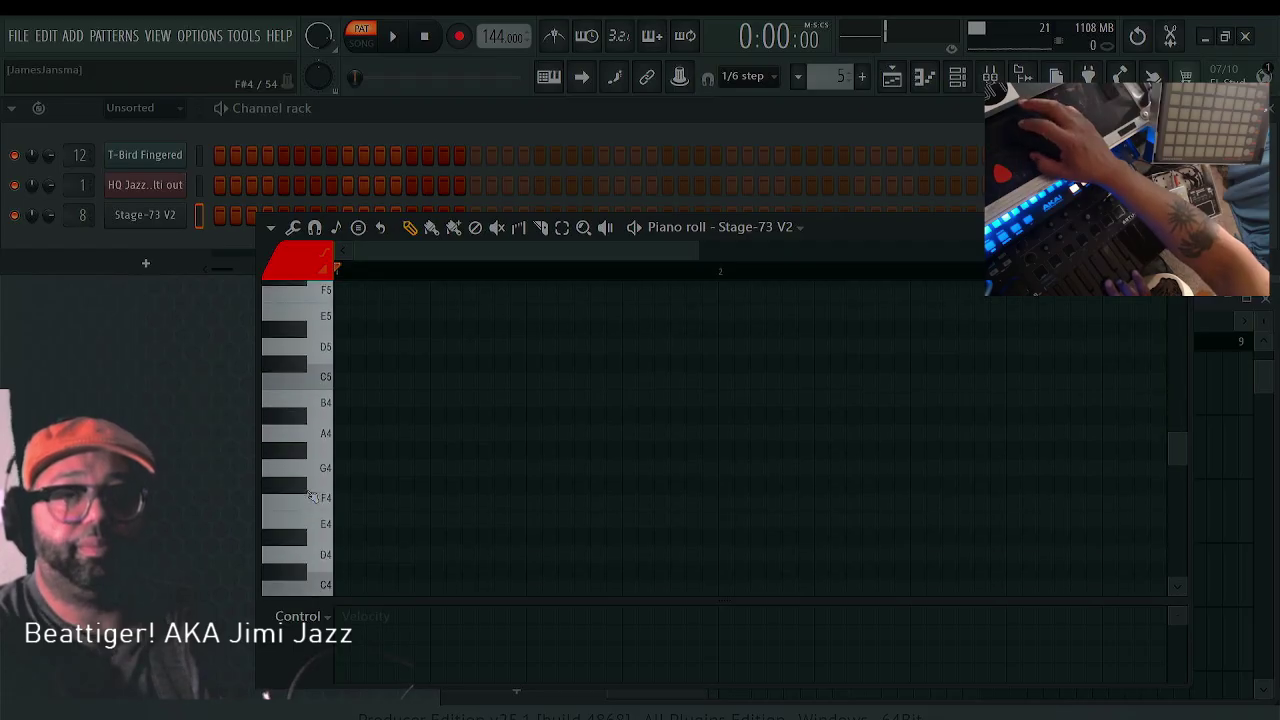
click(397, 38)
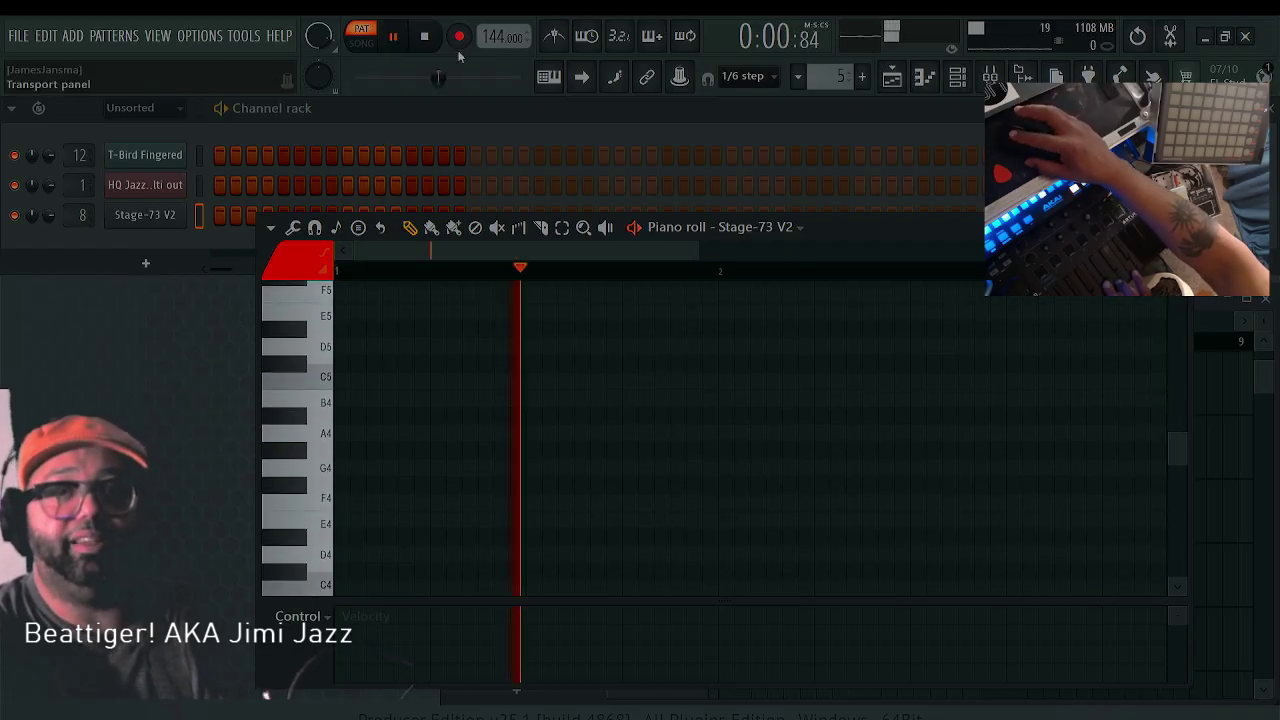
key(space)
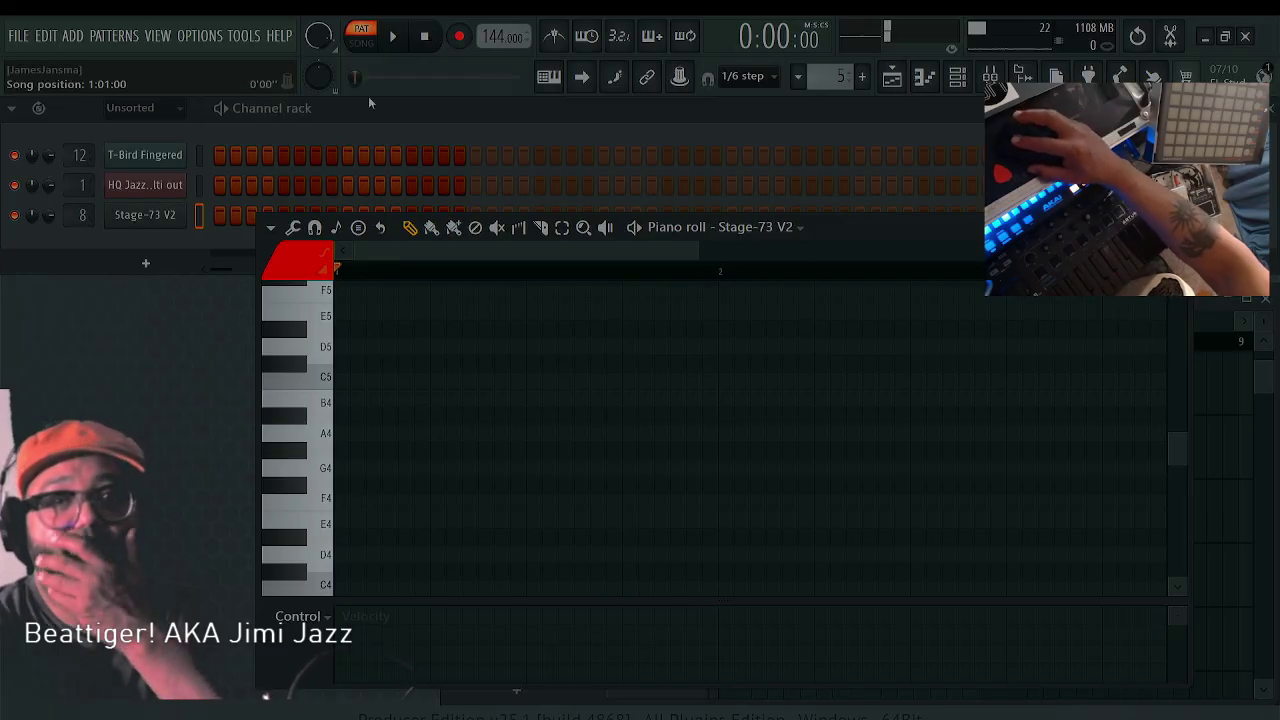
Run the macro that prepares the project for performance mode, and close the piano roll to reveal the playlist
click(245, 36)
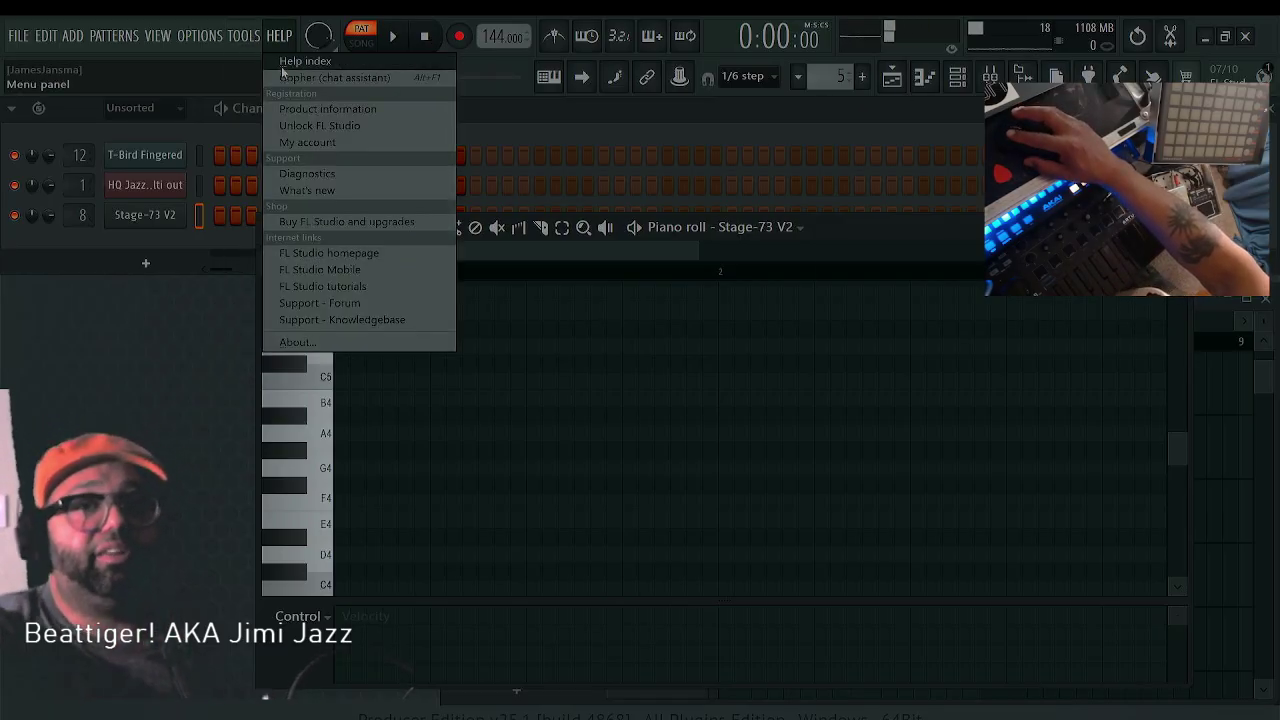
mouse_move(258, 94)
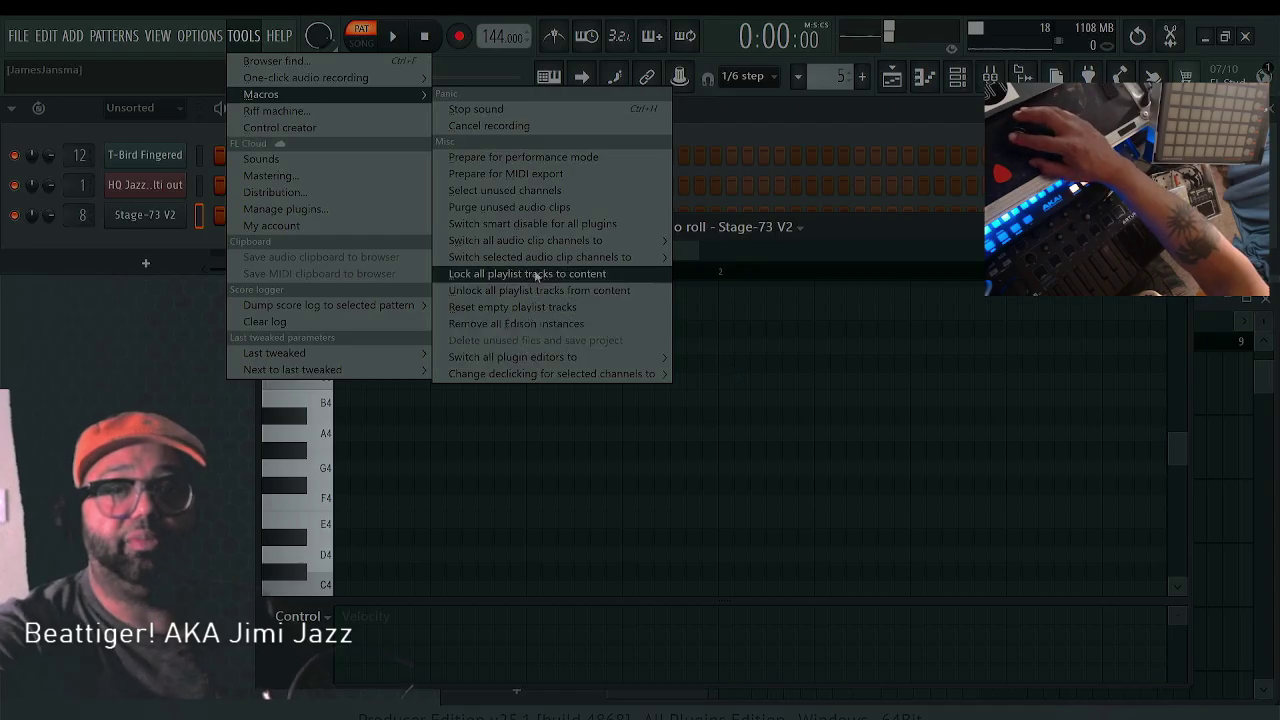
click(576, 158)
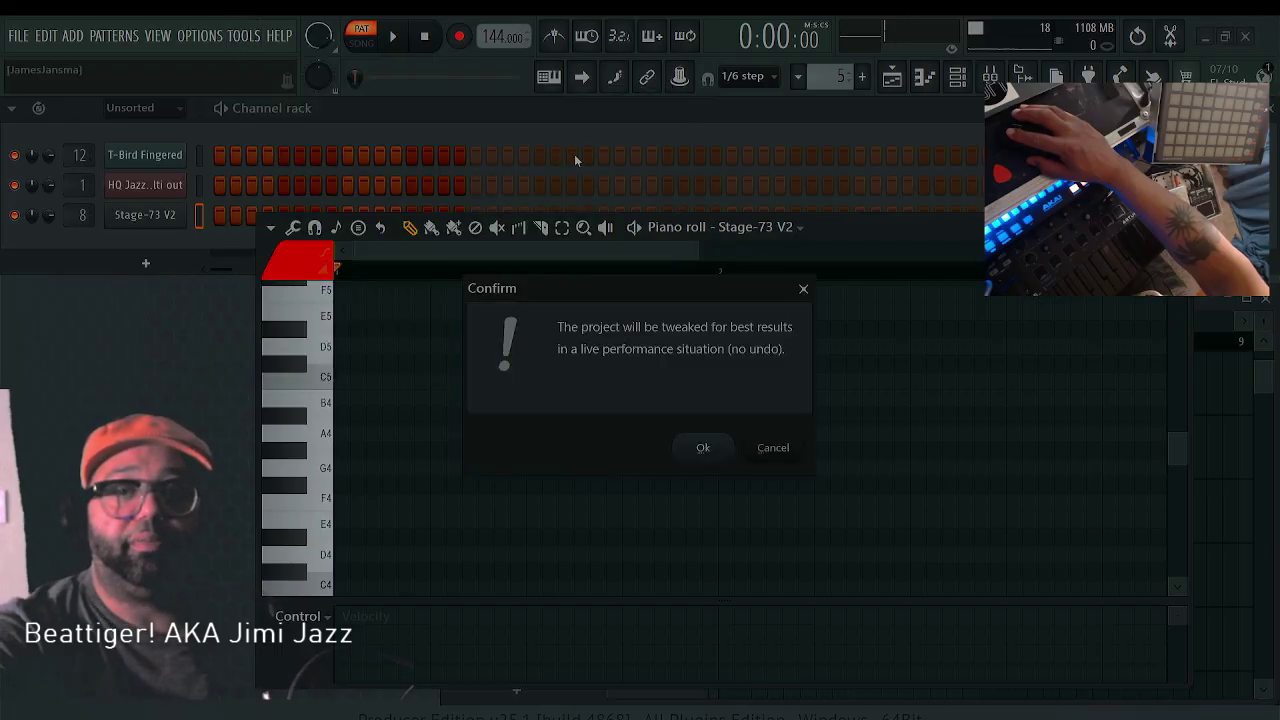
click(706, 448)
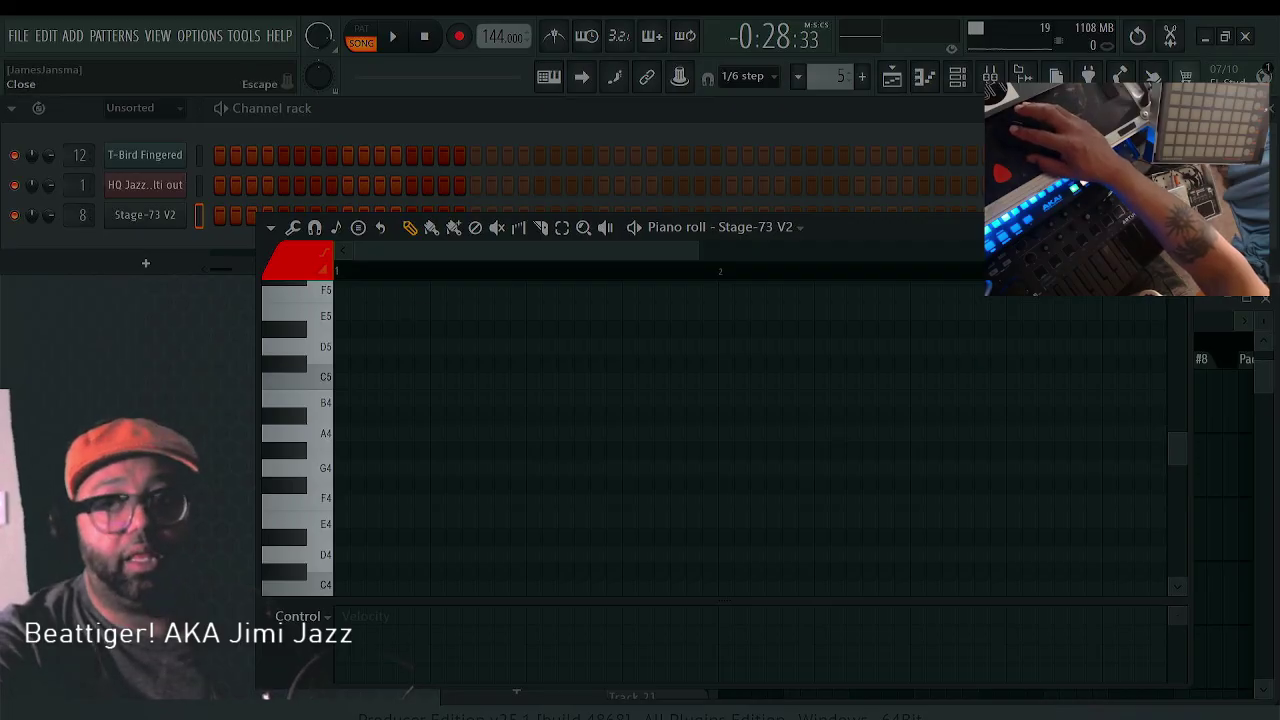
key(F7)
click(422, 37)
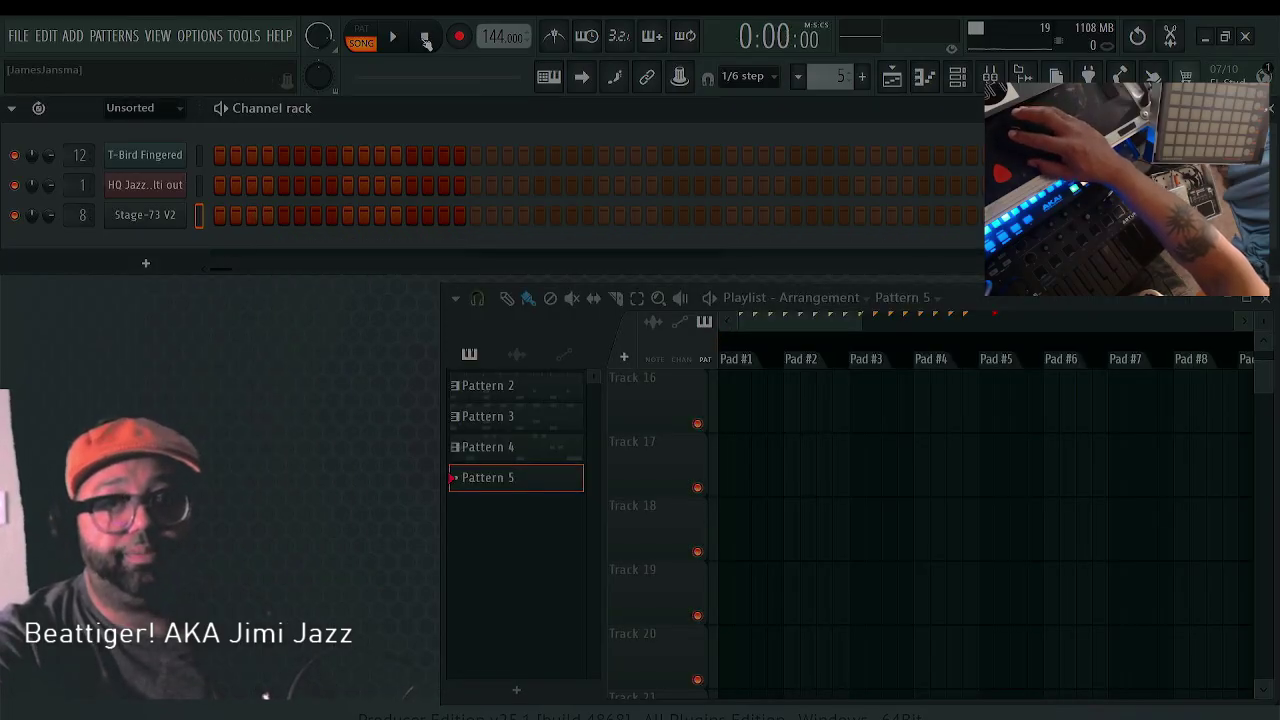
Open the mixer and check the input and effects of Inserts 11 to 14, briefly toggling Insert 12's mute
click(989, 76)
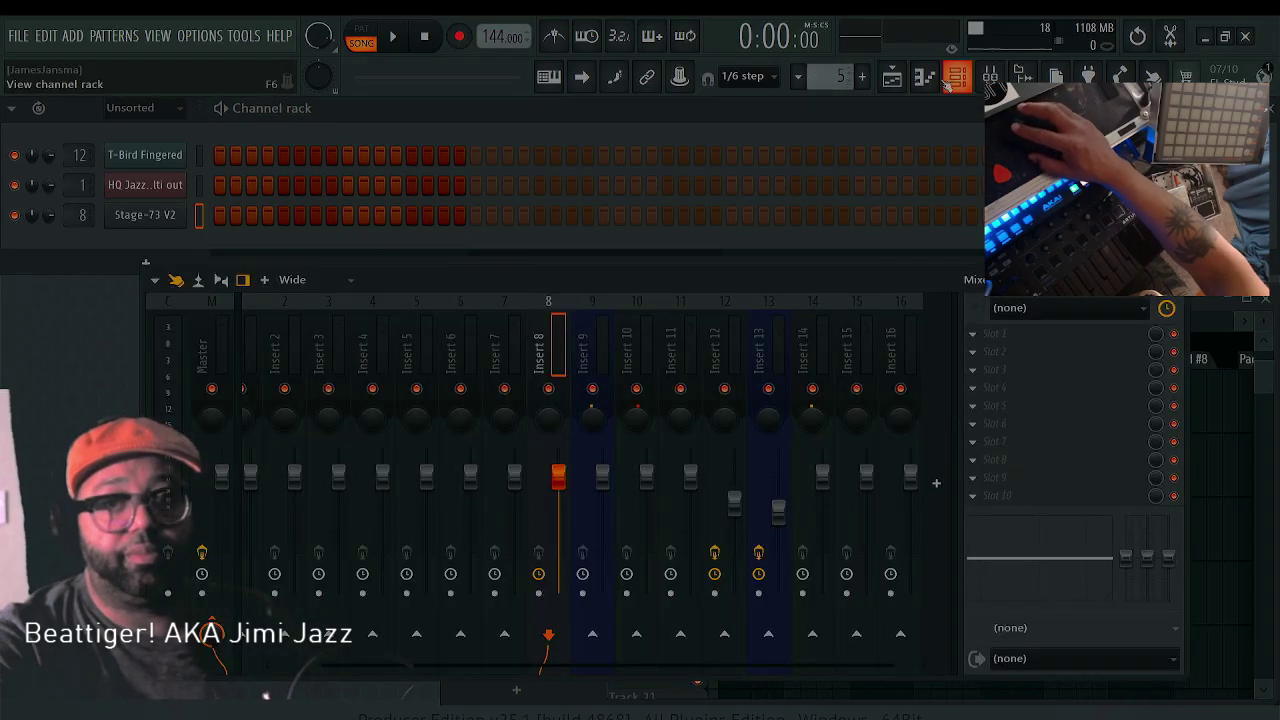
click(751, 372)
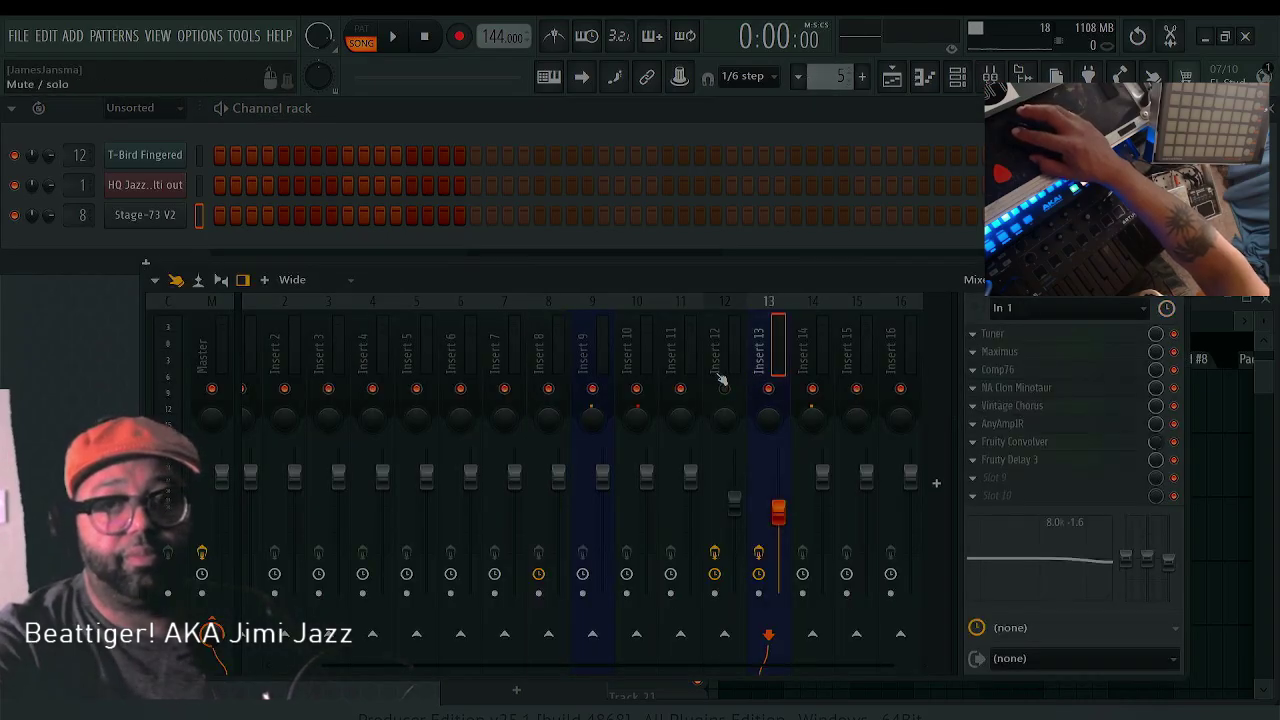
click(723, 386)
click(679, 375)
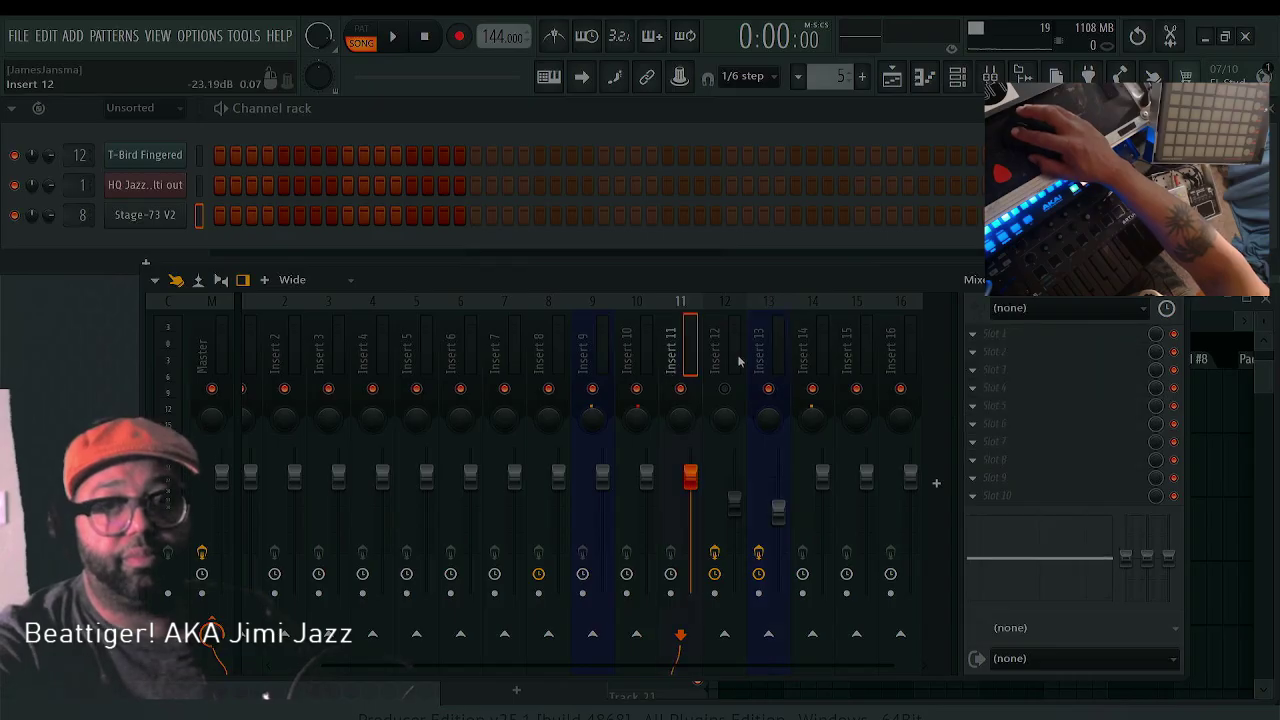
click(716, 366)
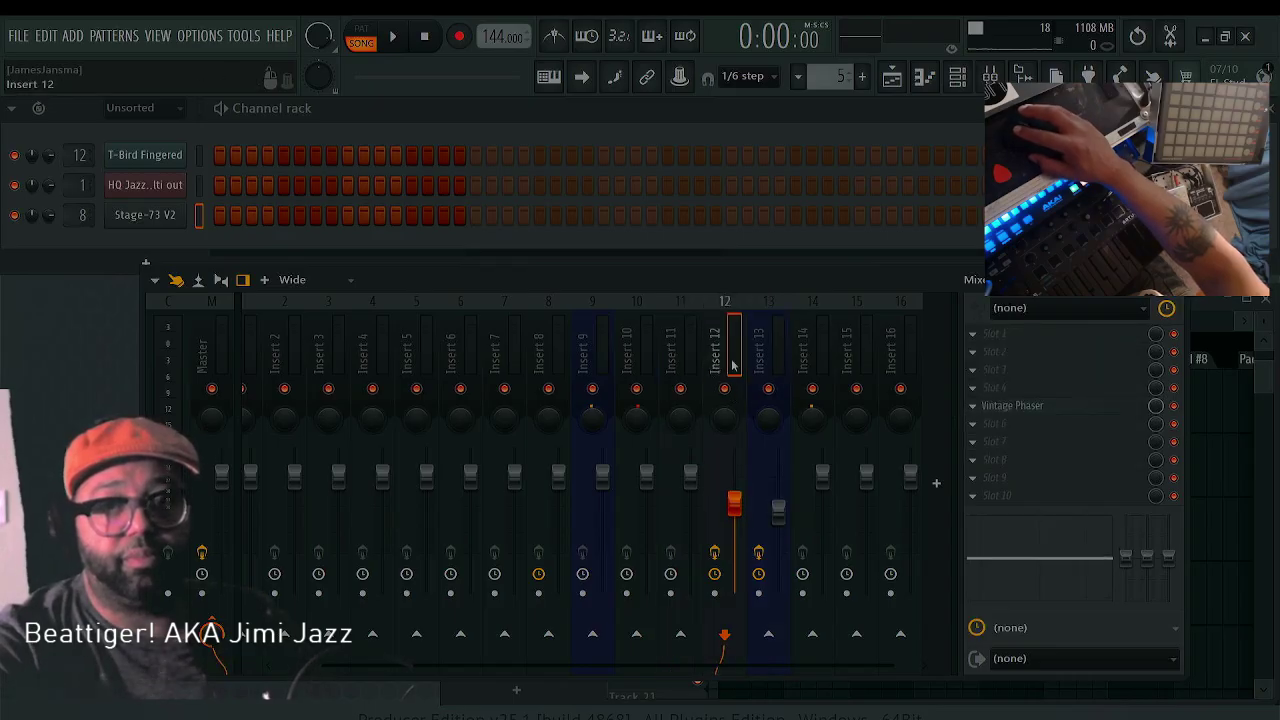
click(824, 349)
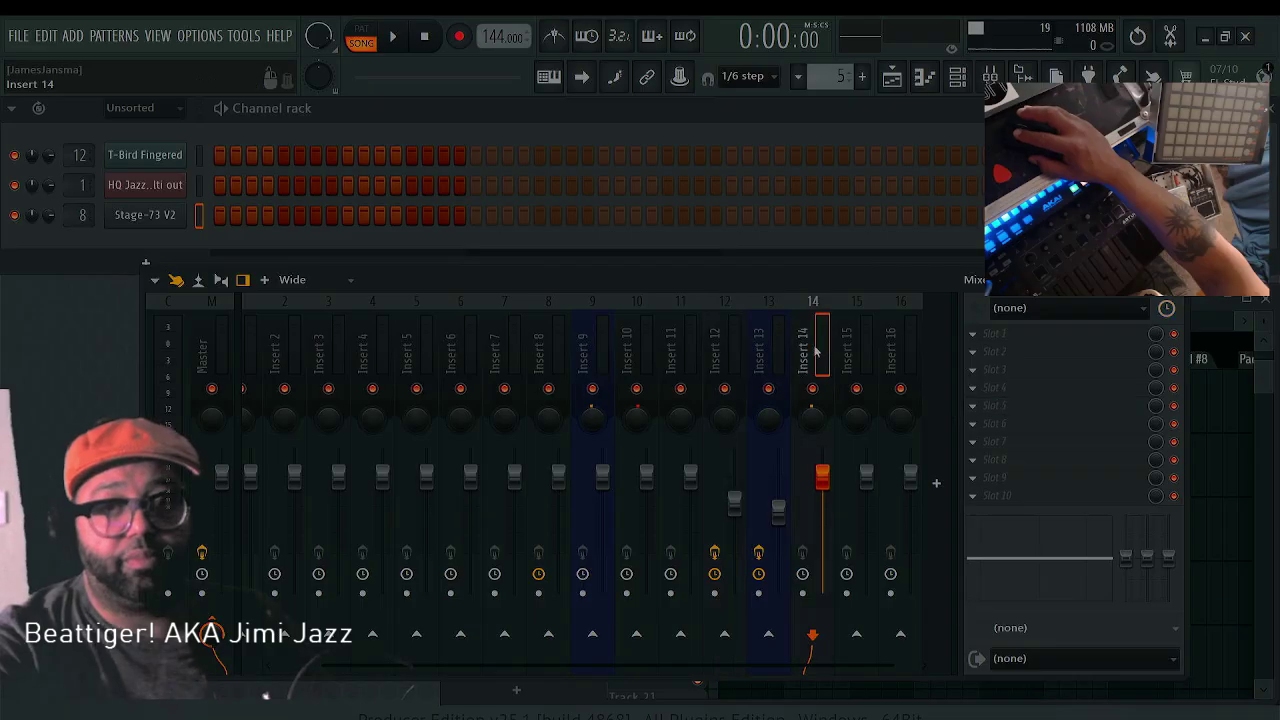
Reassign the audio input source of mixer Insert 9, settling on the mono In 2
click(630, 350)
click(596, 349)
click(1065, 308)
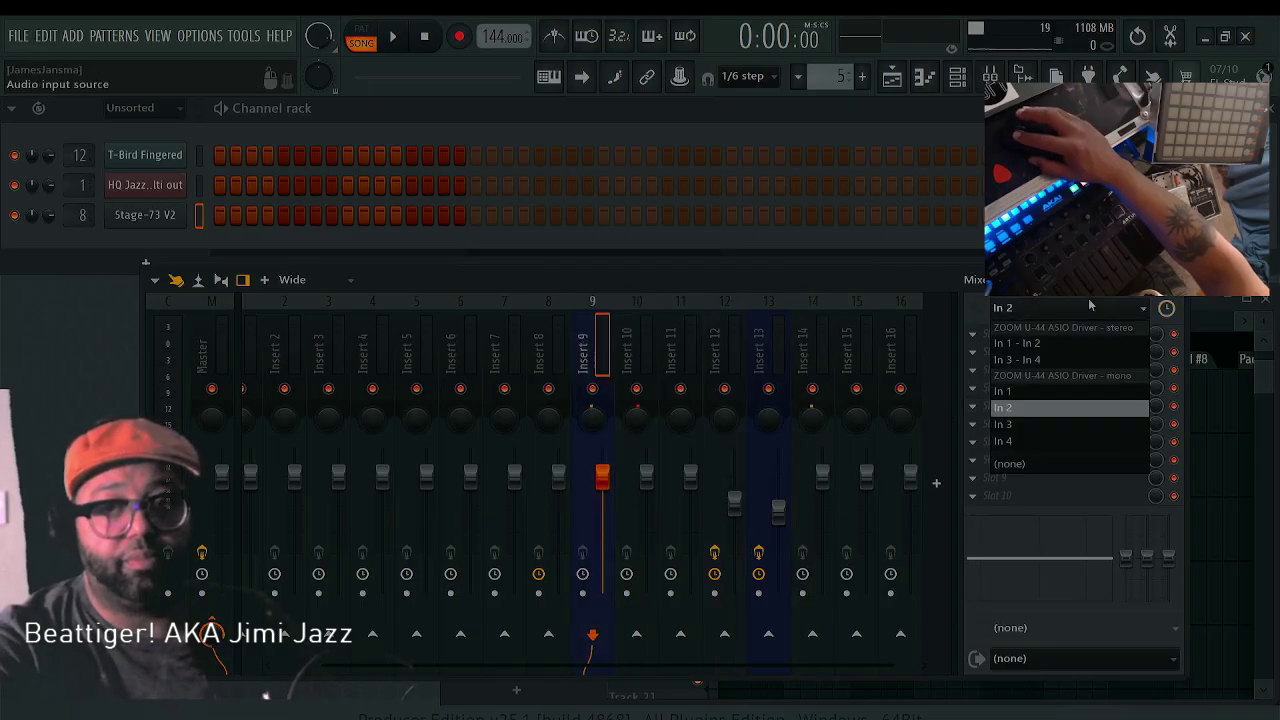
click(1075, 343)
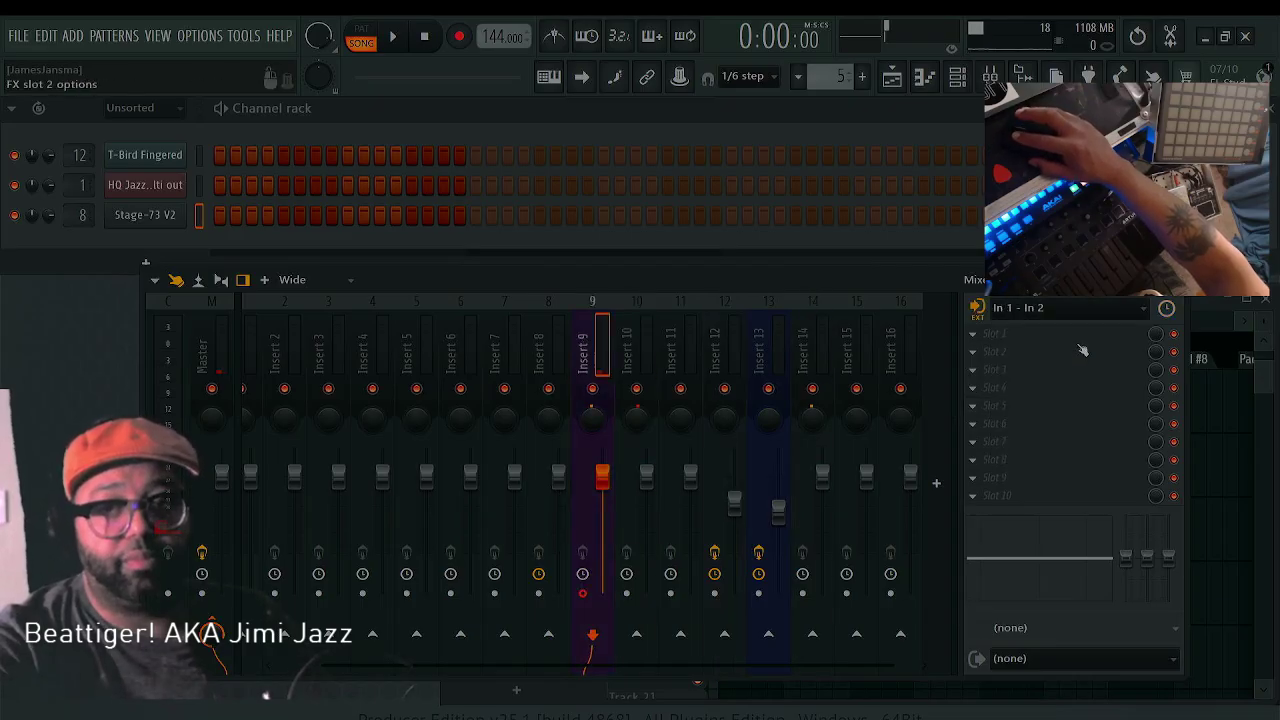
click(1077, 309)
click(1048, 408)
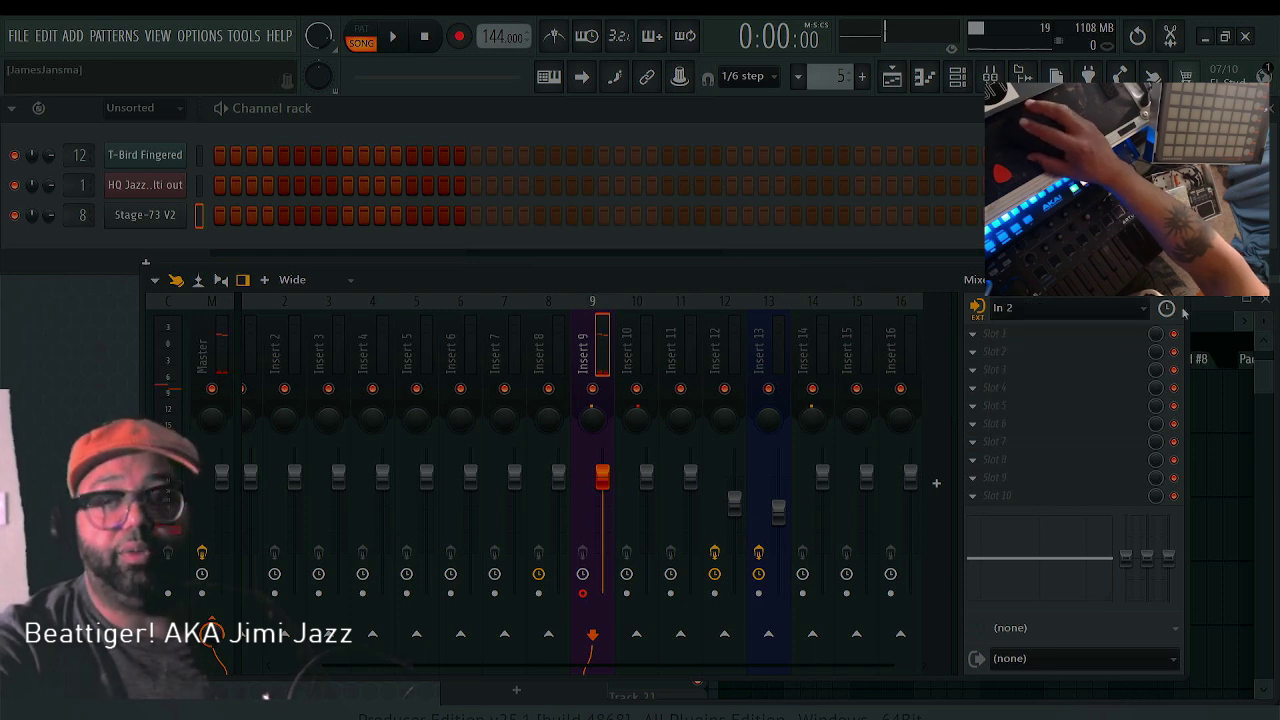
Reassign mixer Insert 13's audio input source, settling on the mono In 1, and close the mixer
click(760, 358)
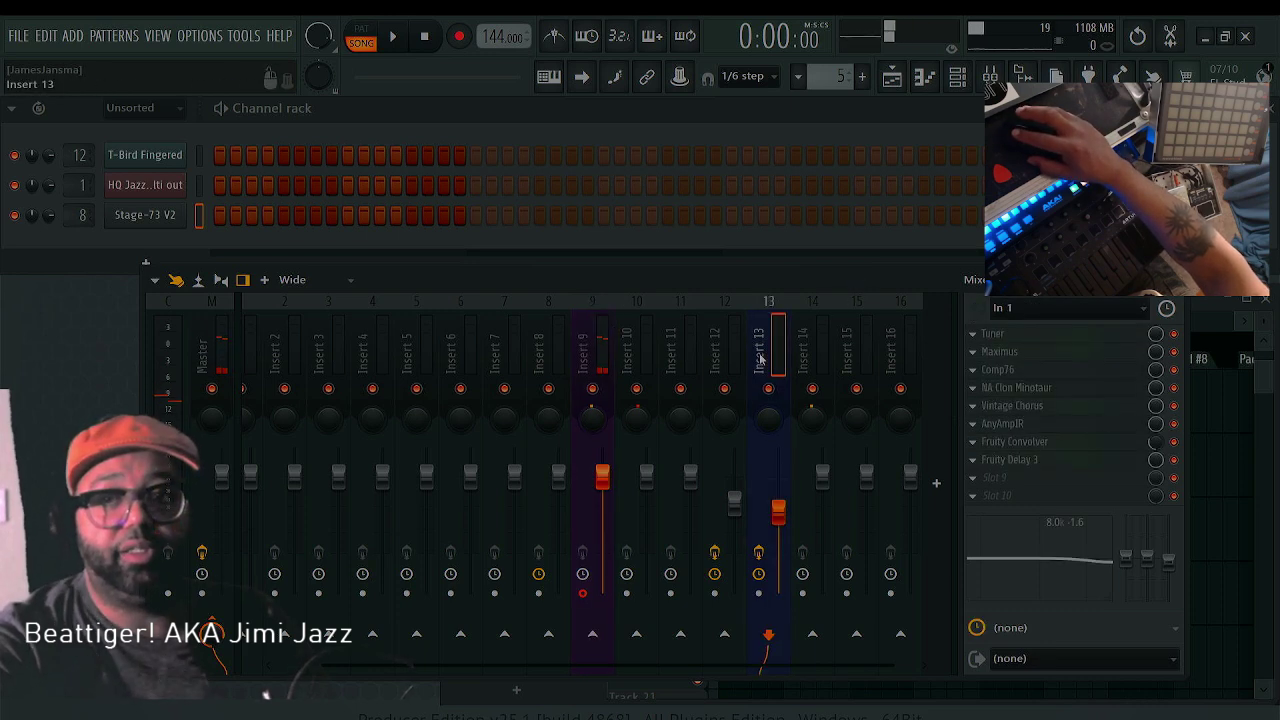
click(1072, 307)
click(1040, 343)
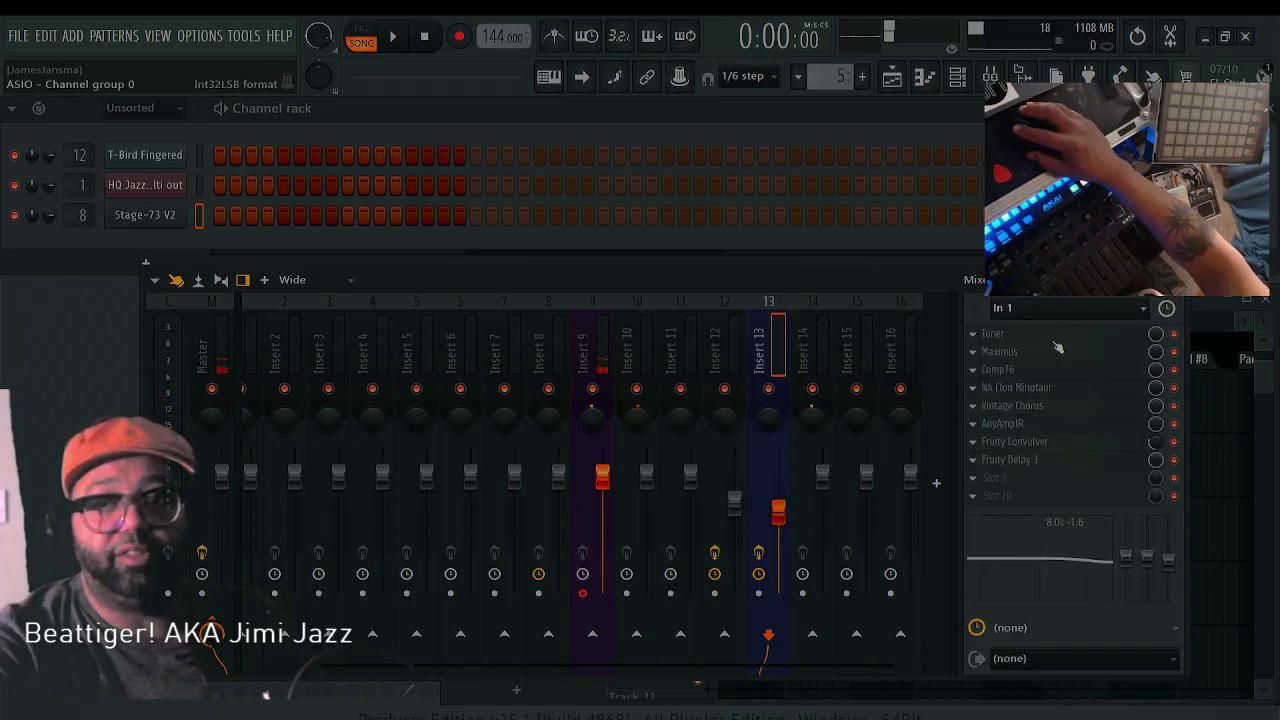
click(1062, 309)
click(1010, 391)
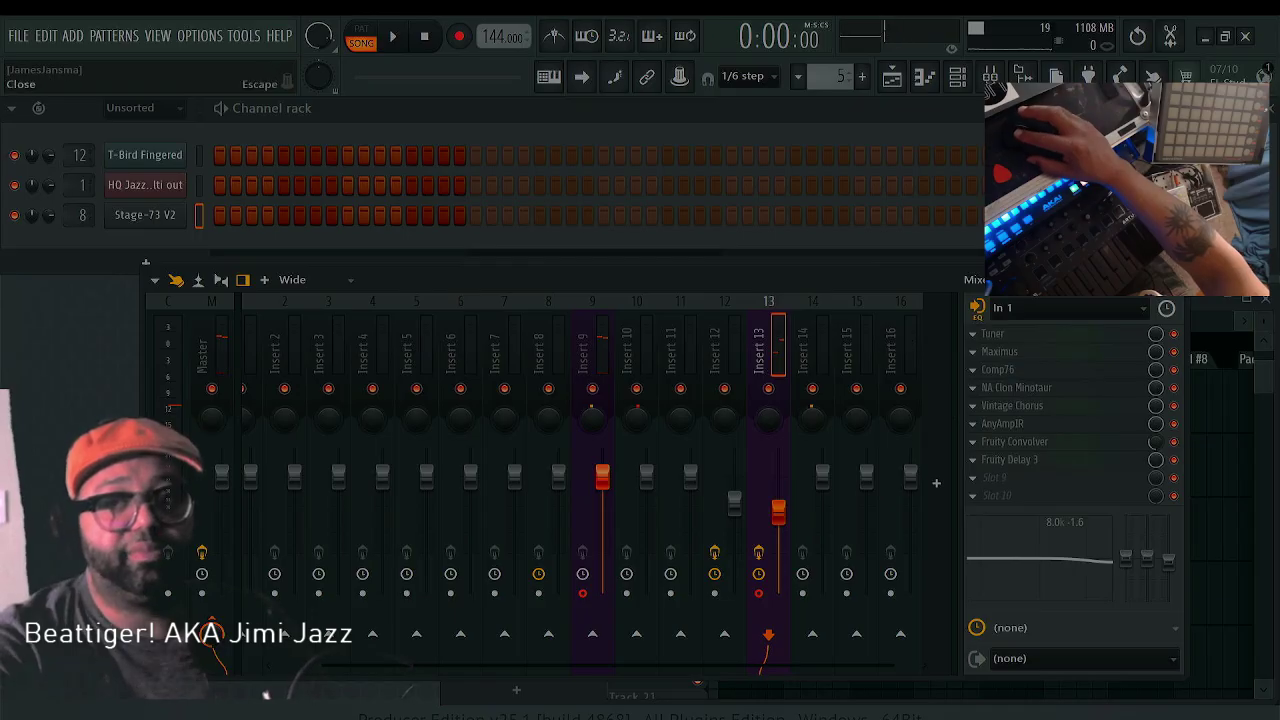
key(F9)
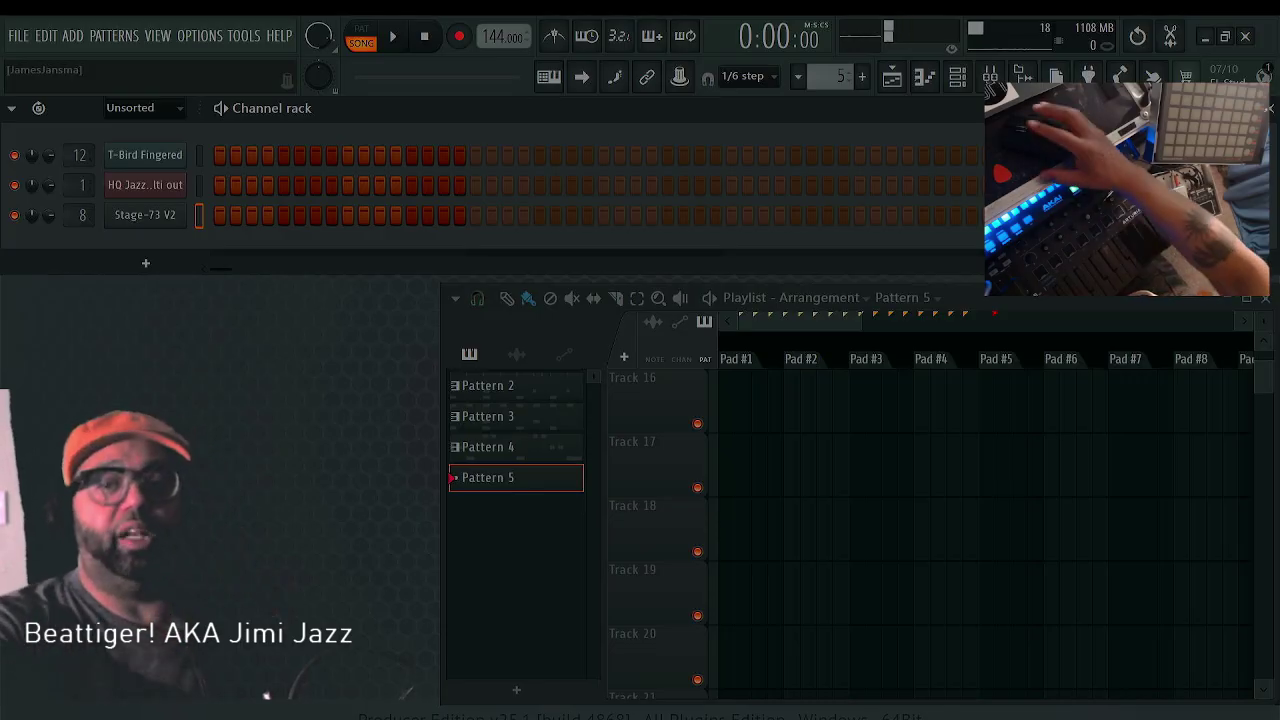
Place Pattern 2 in the playlist on Track 7 at the Pad #2 marker
scroll(917, 490, down, 1)
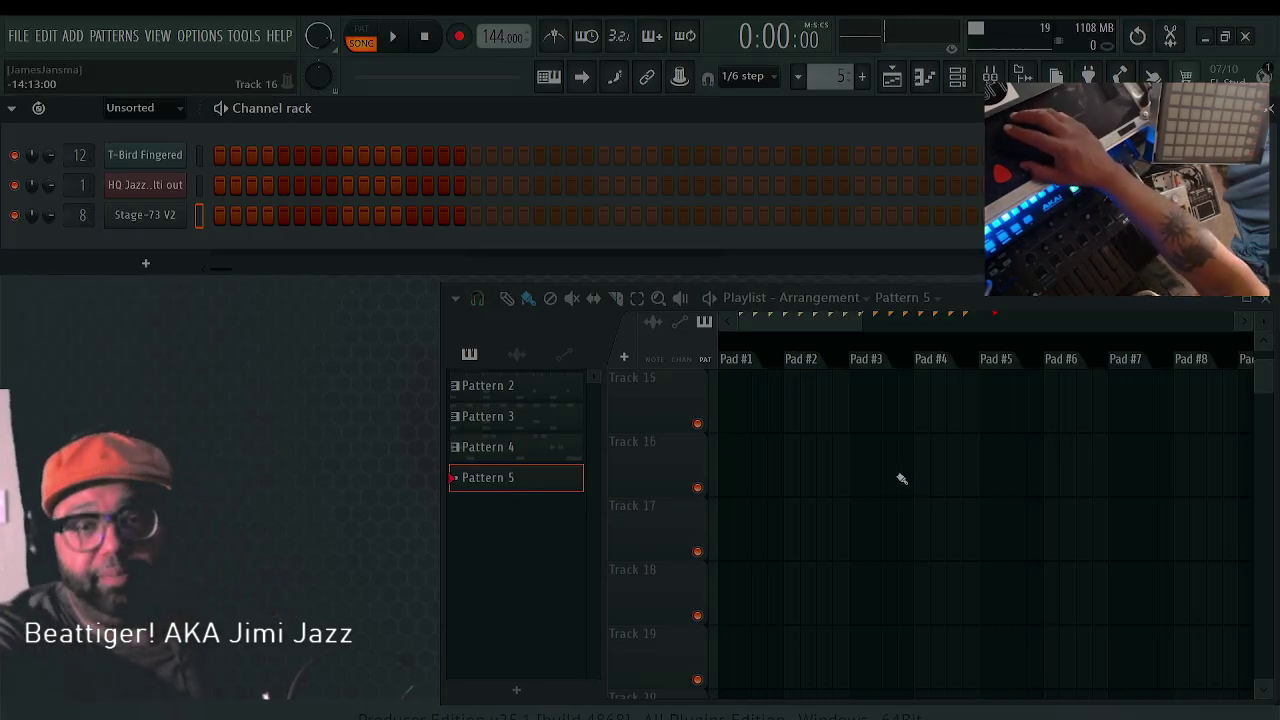
scroll(897, 479, up, 12)
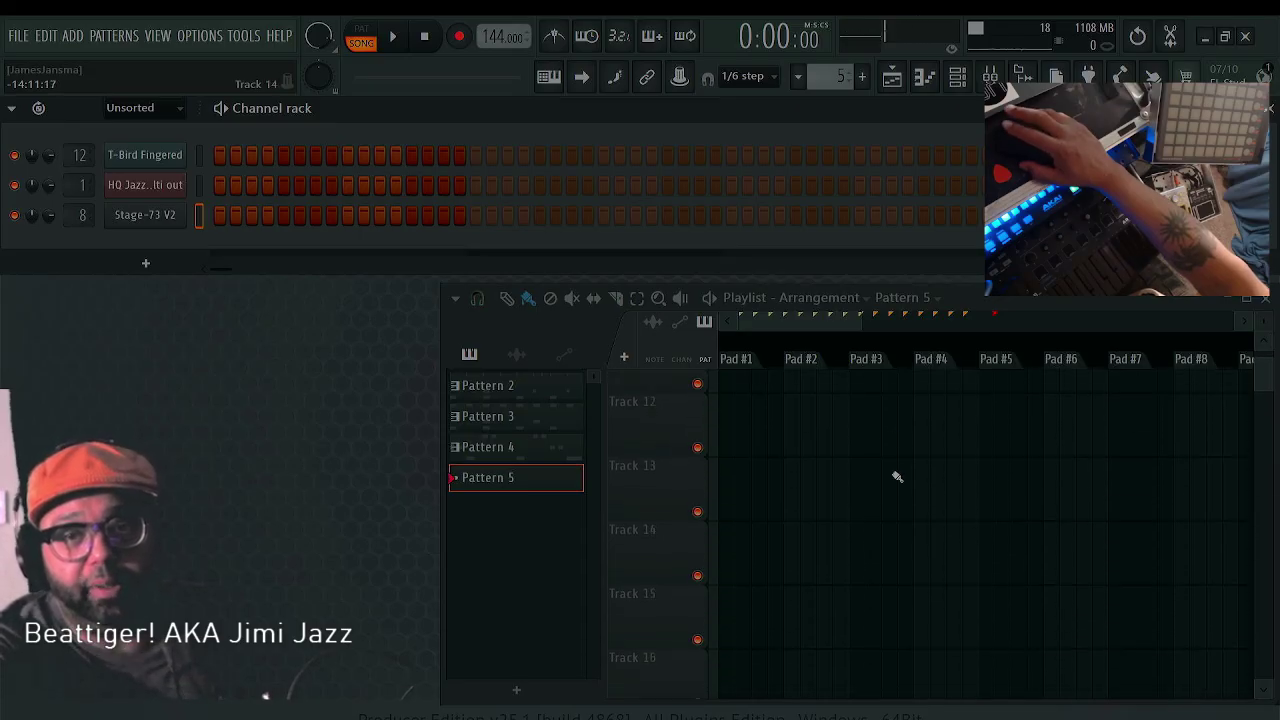
scroll(889, 482, down, 2)
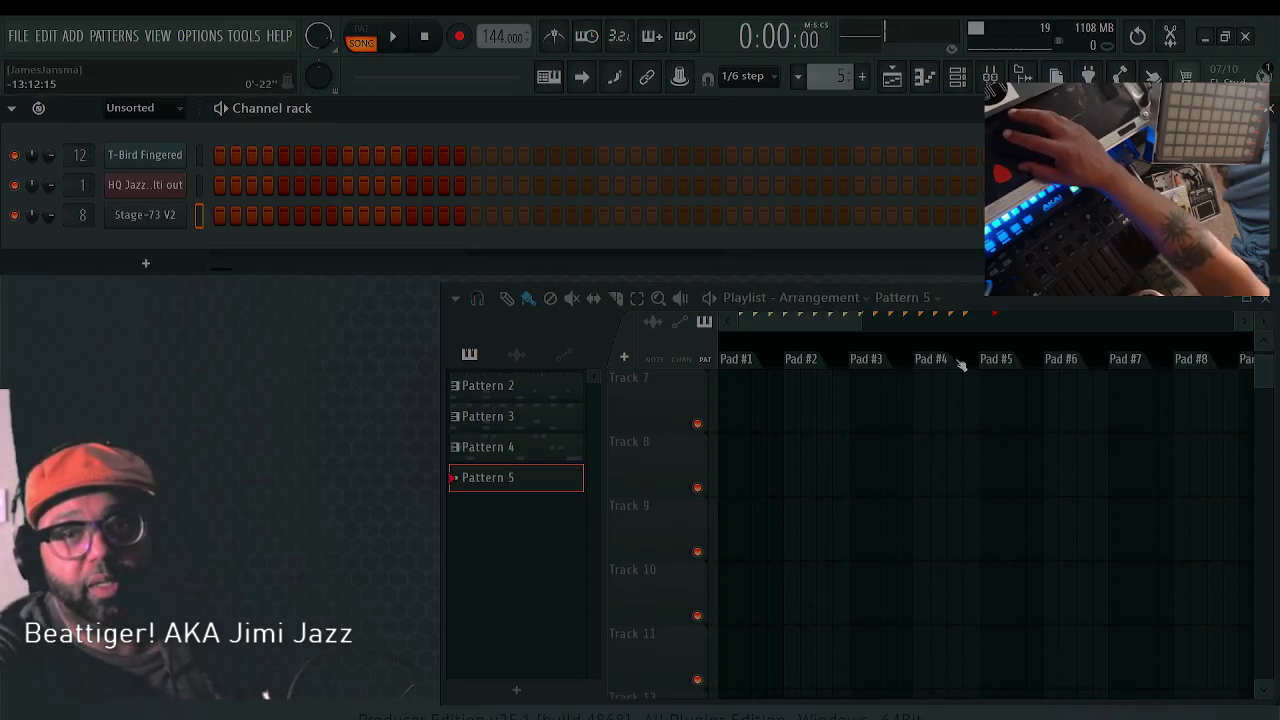
scroll(907, 498, up, 2)
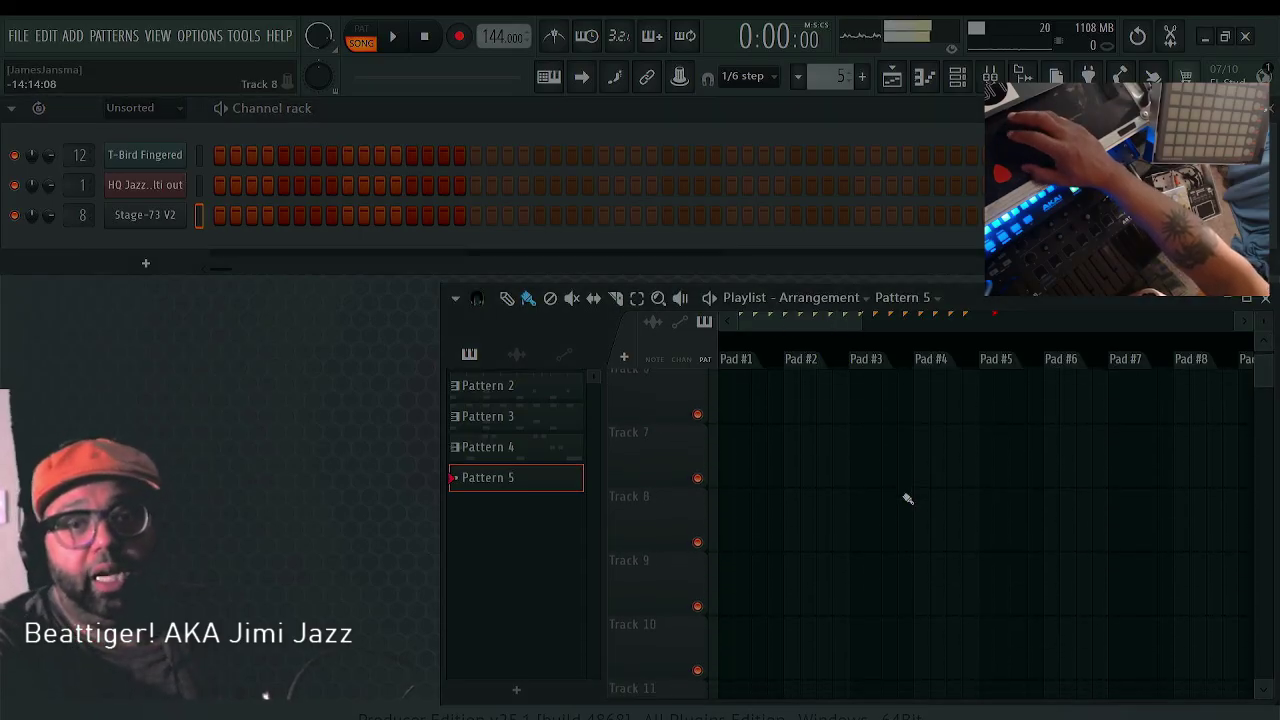
scroll(907, 498, down, 1)
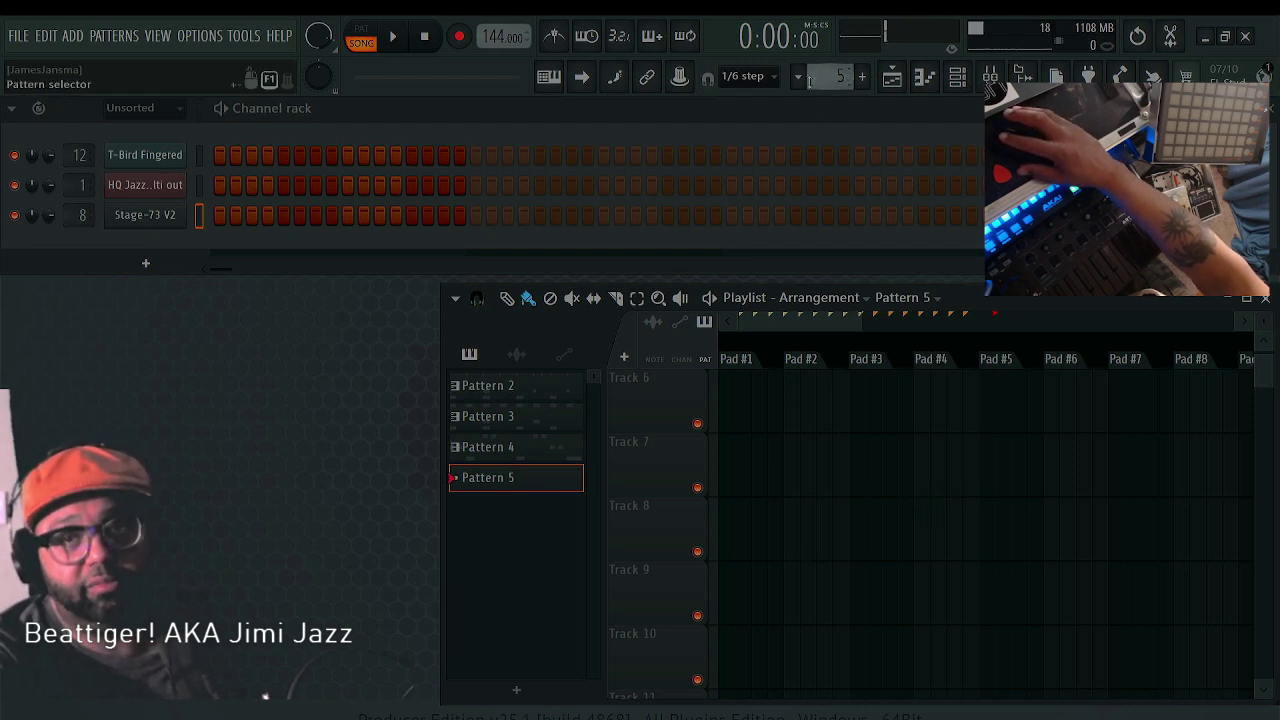
scroll(826, 80, down, 4)
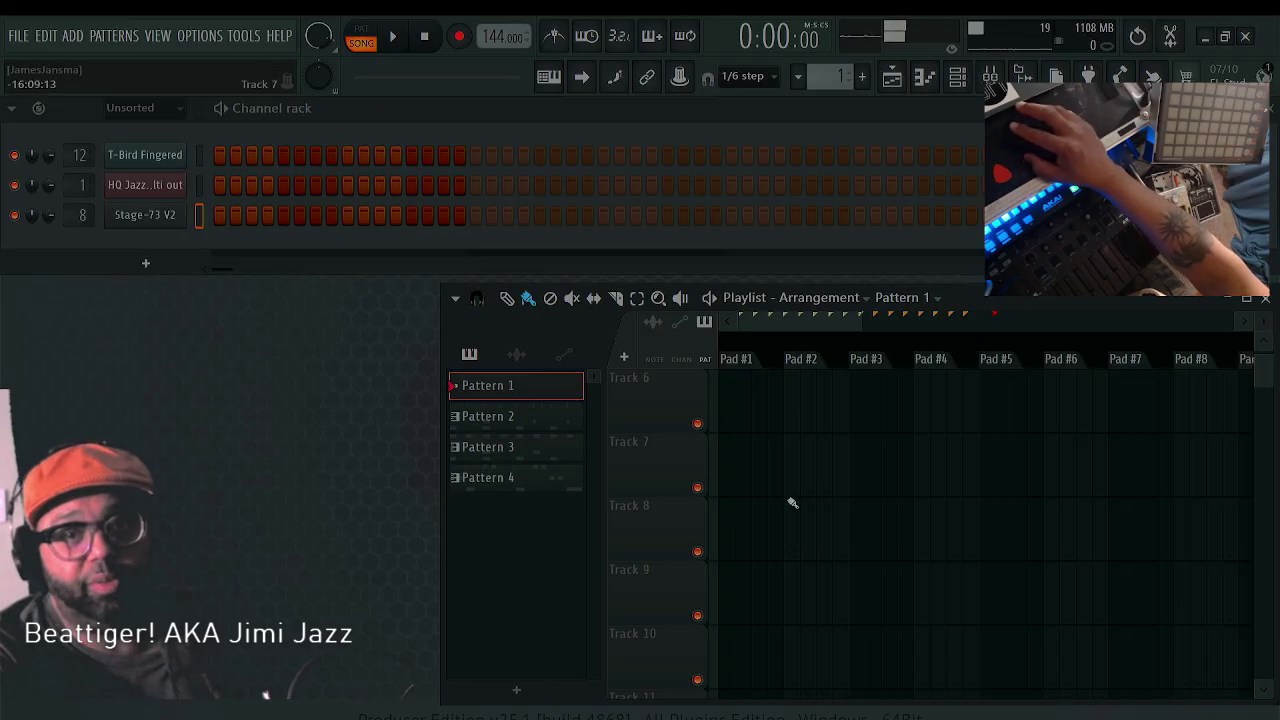
click(727, 484)
right_click(750, 488)
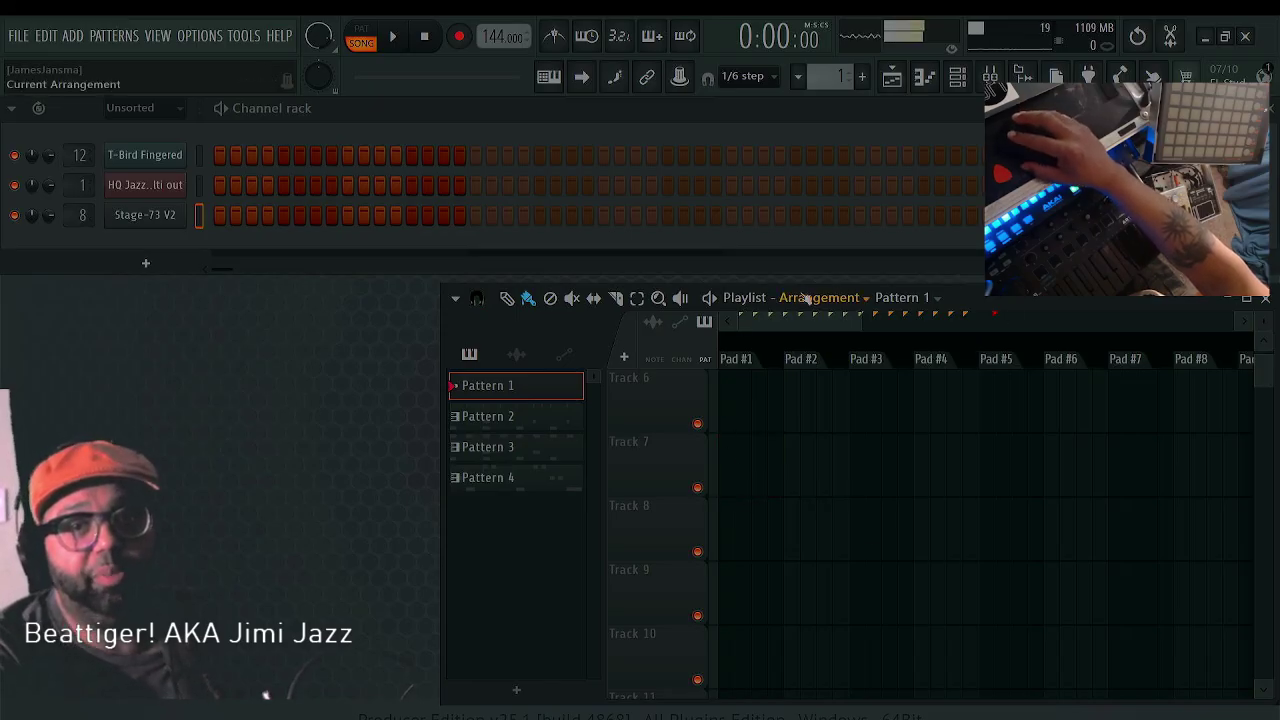
click(540, 422)
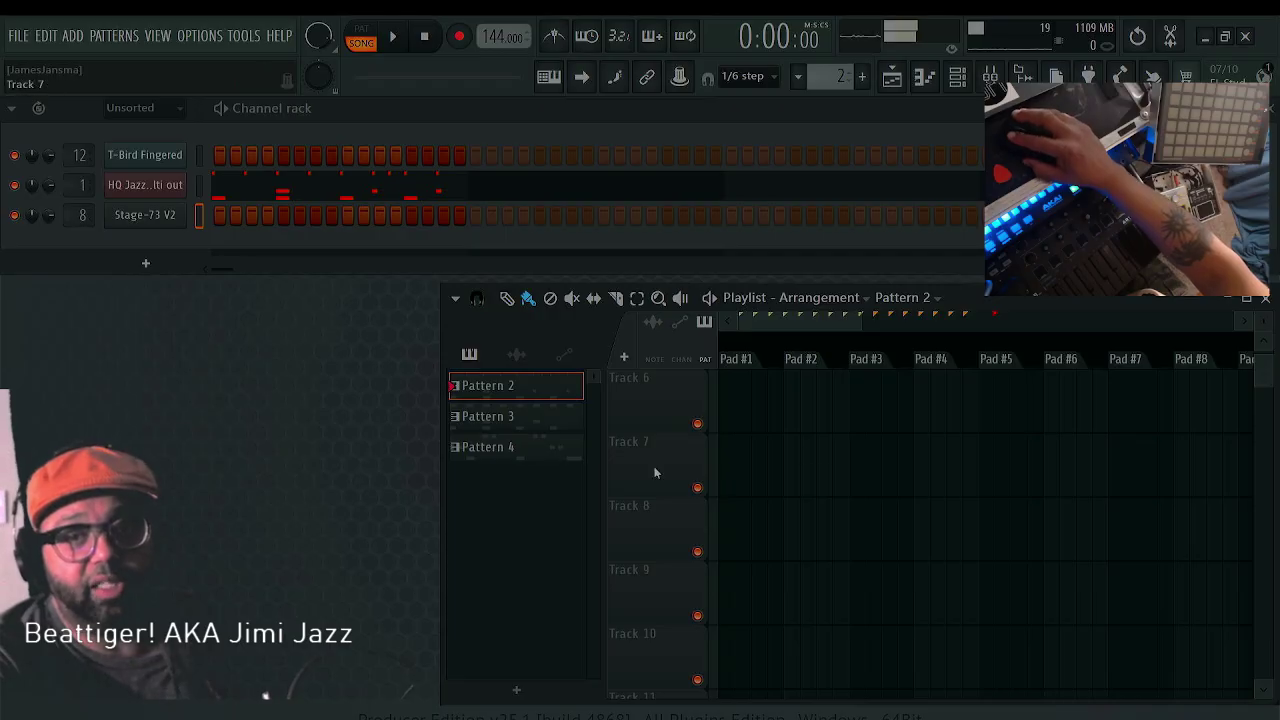
click(793, 469)
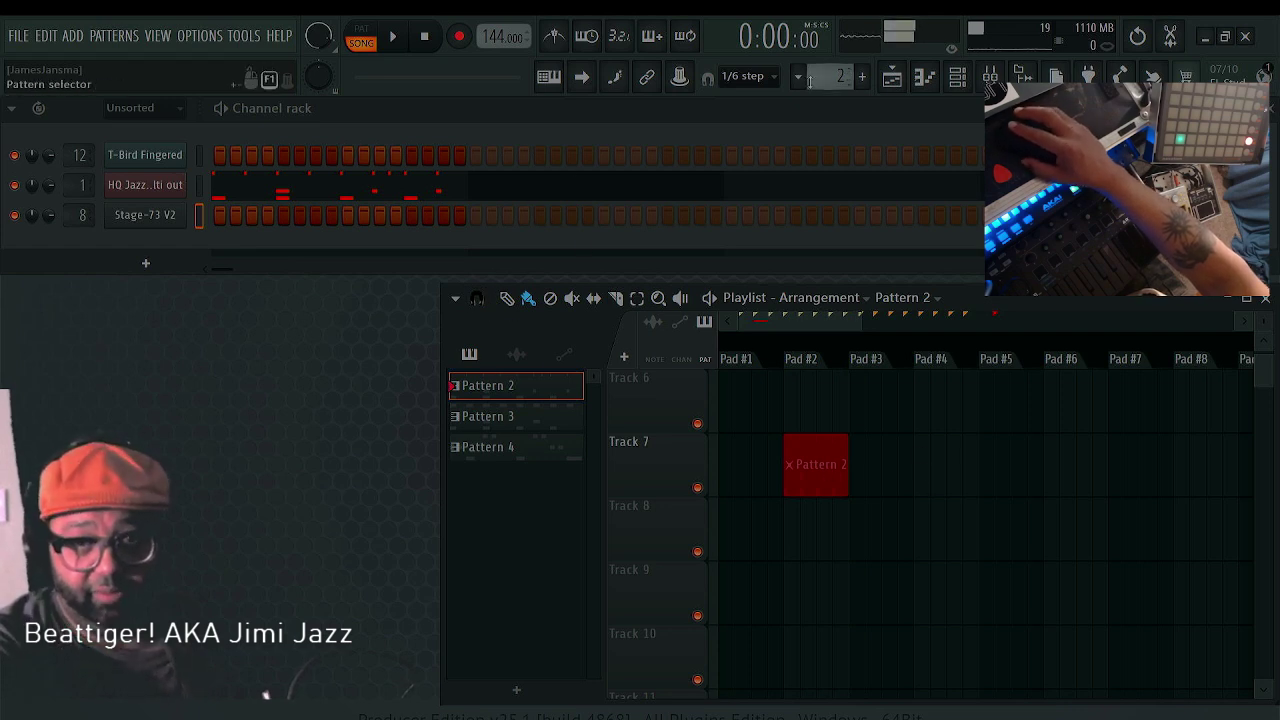
Place Pattern 3 on Track 7 at the Pad #3 marker, directly after the Pattern 2 clip
scroll(811, 80, up, 1)
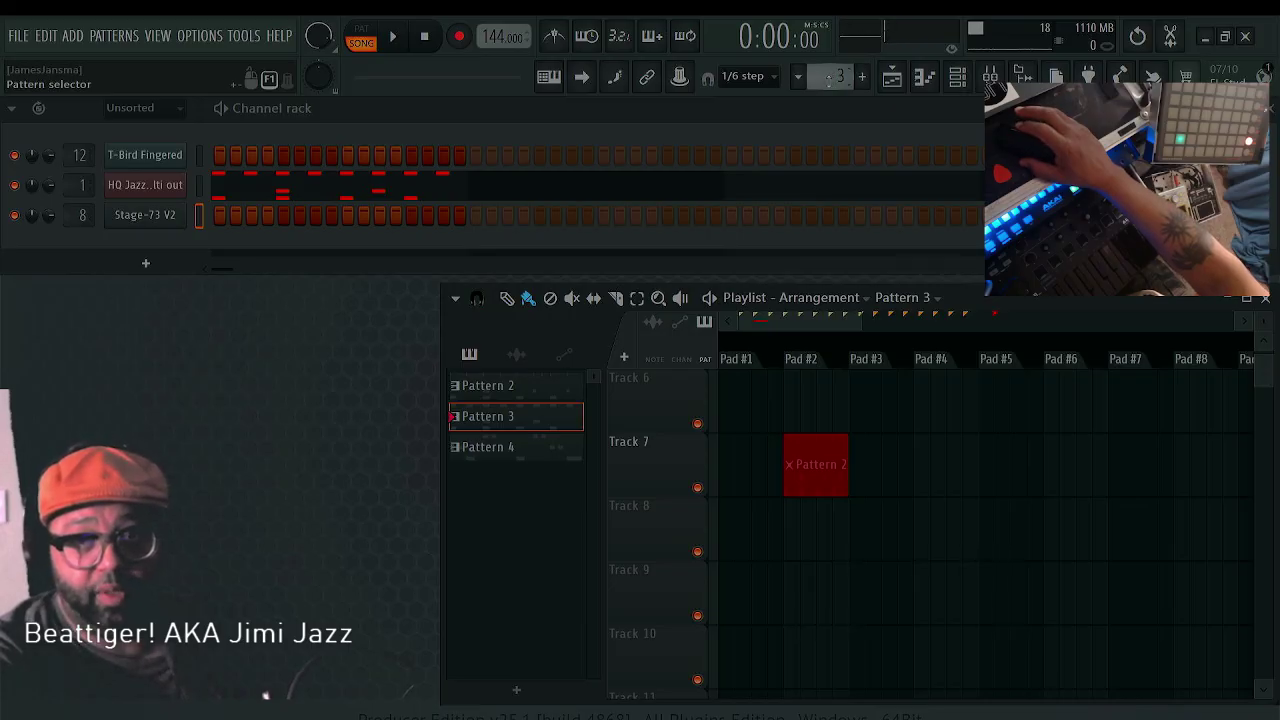
scroll(829, 77, up, 1)
scroll(829, 77, down, 2)
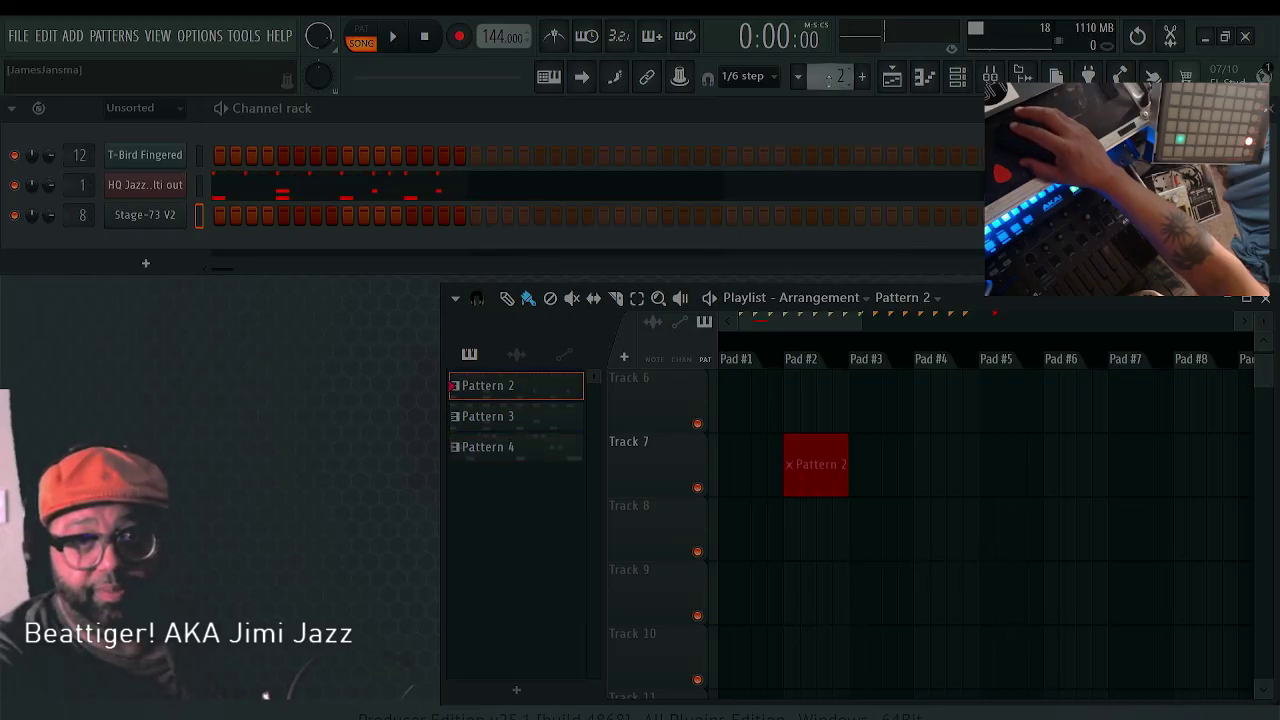
scroll(828, 77, up, 1)
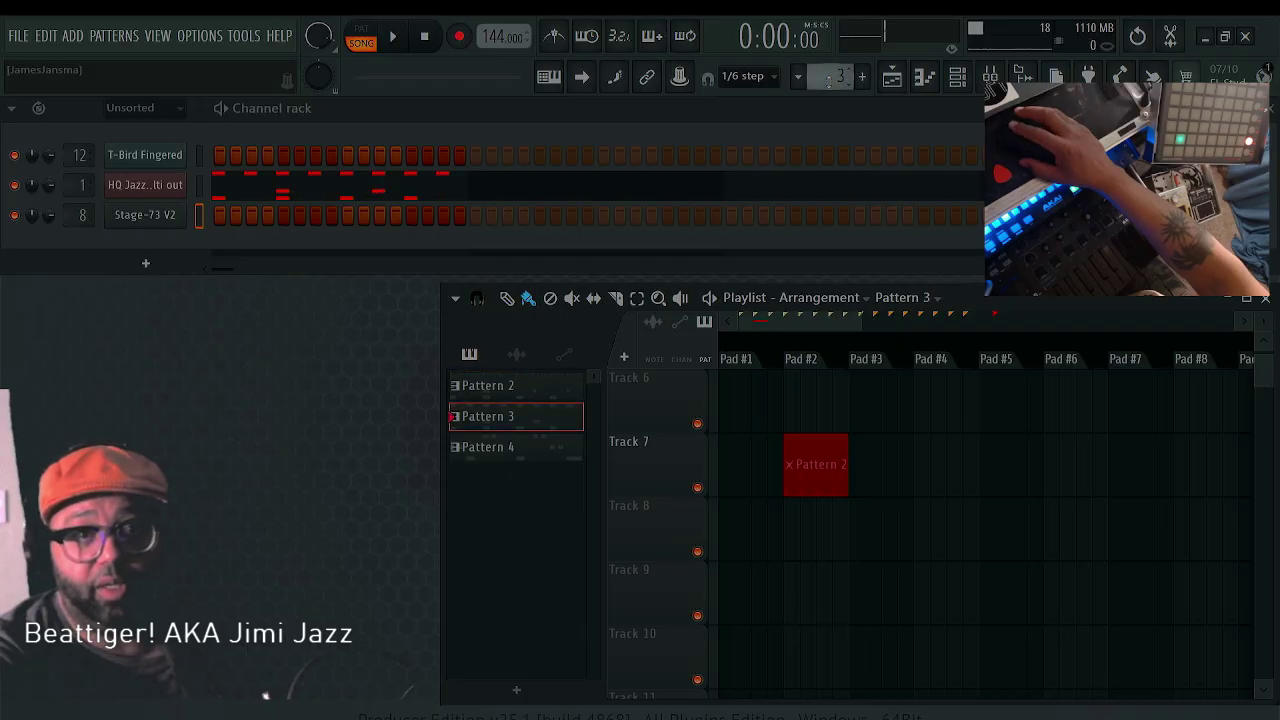
scroll(829, 80, down, 1)
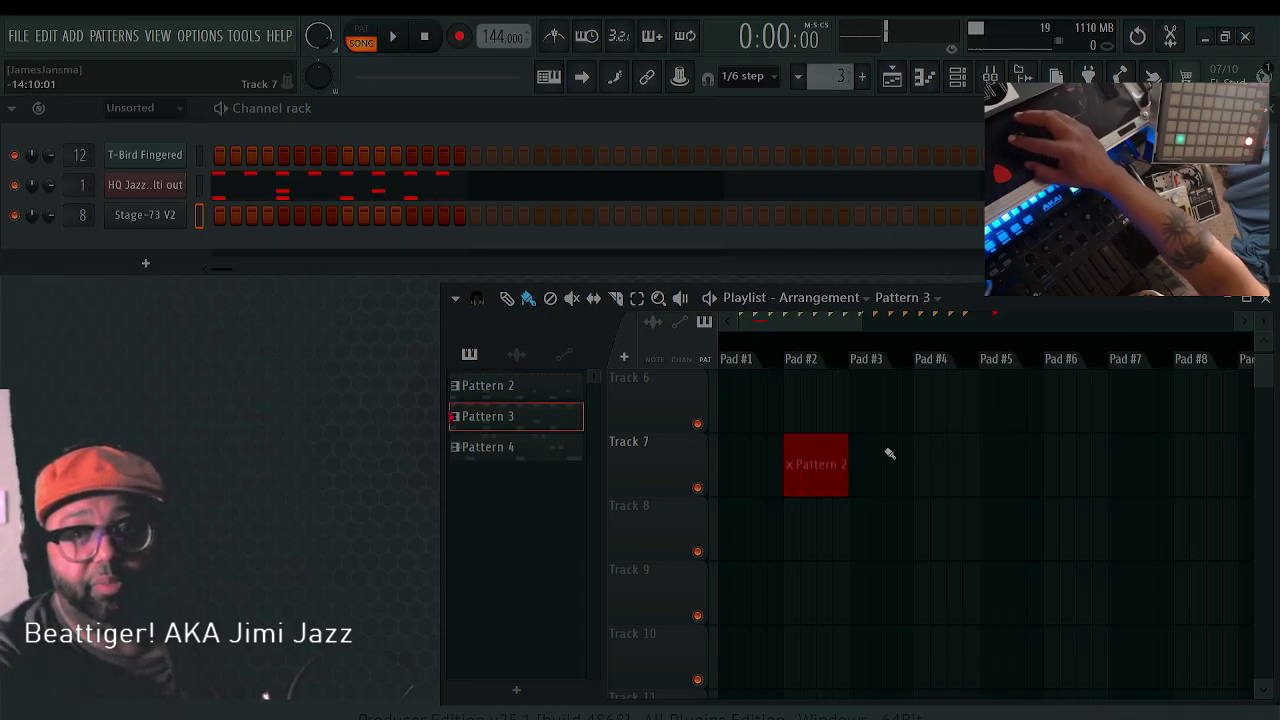
click(858, 474)
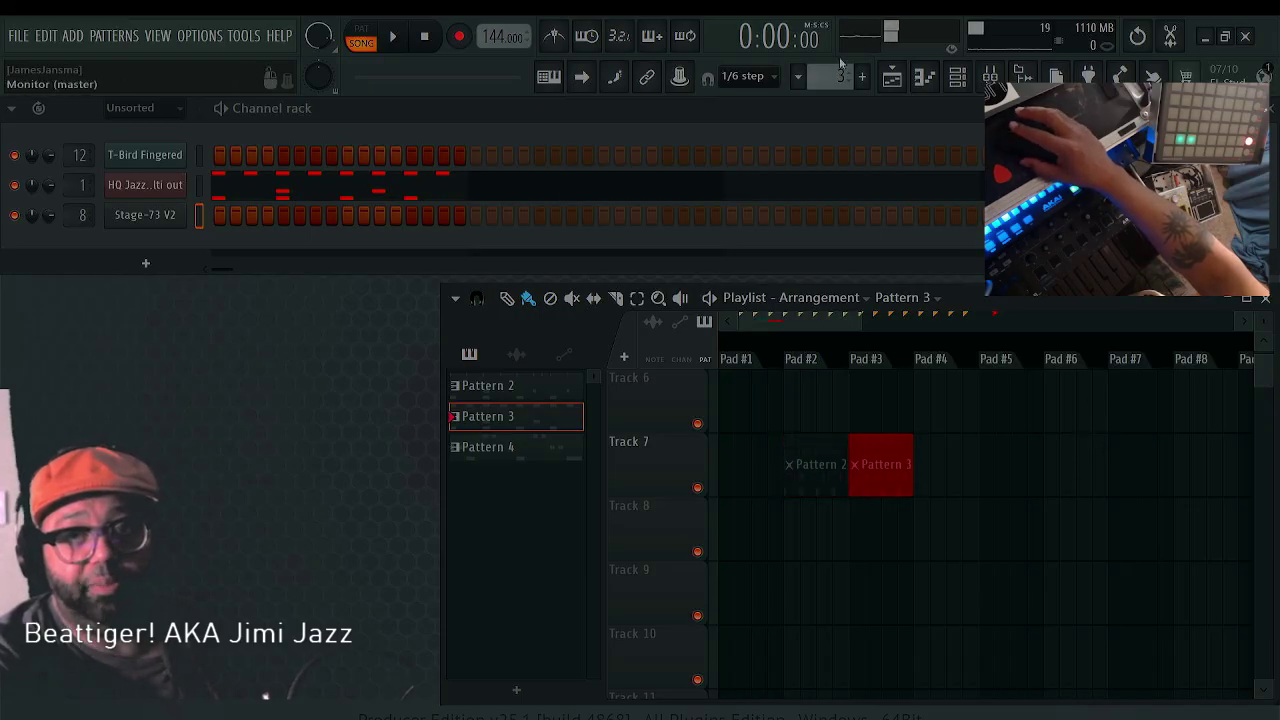
Place the two-bar Pattern 4 on Track 8, starting at the Pad #2 marker below Pattern 2
scroll(838, 75, down, 1)
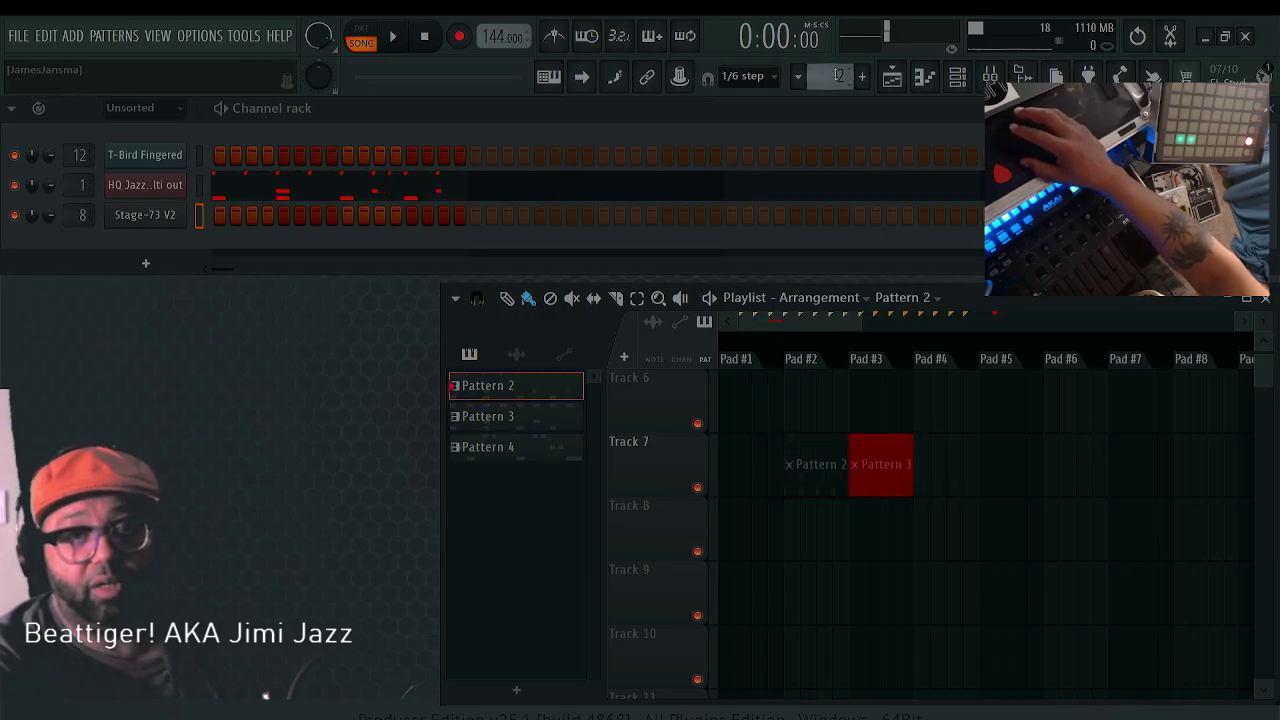
scroll(838, 75, down, 2)
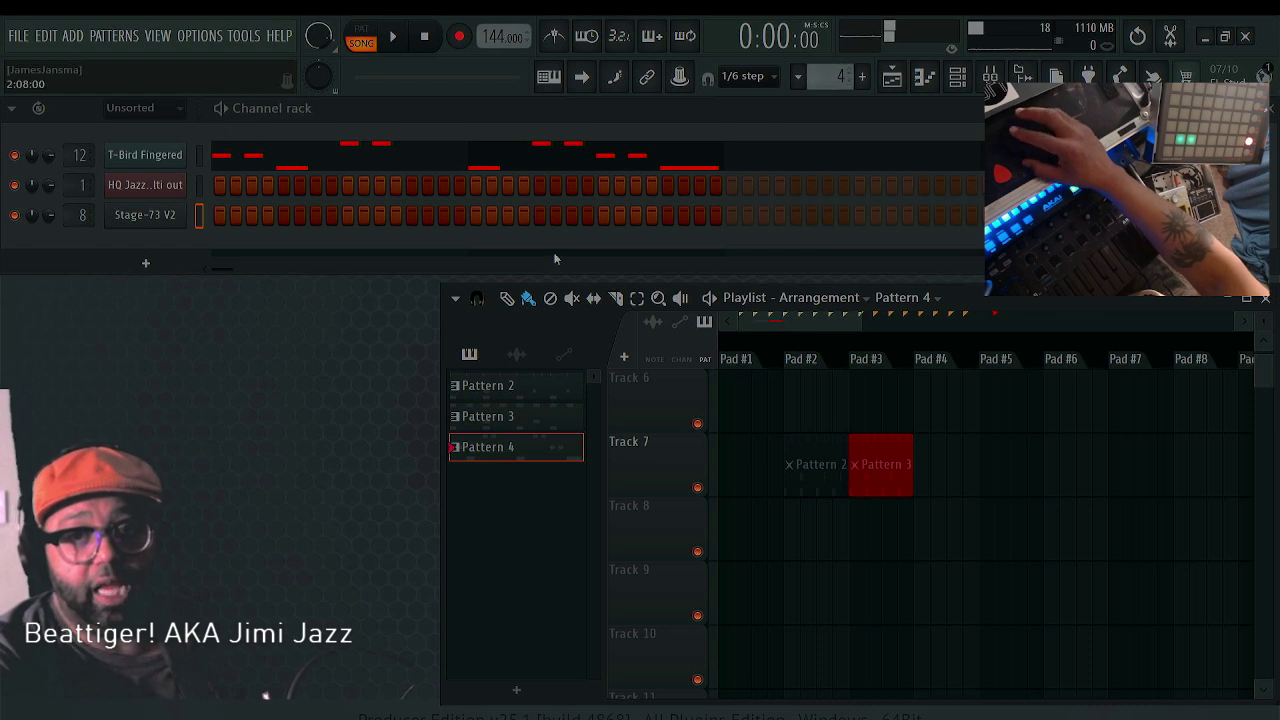
click(791, 523)
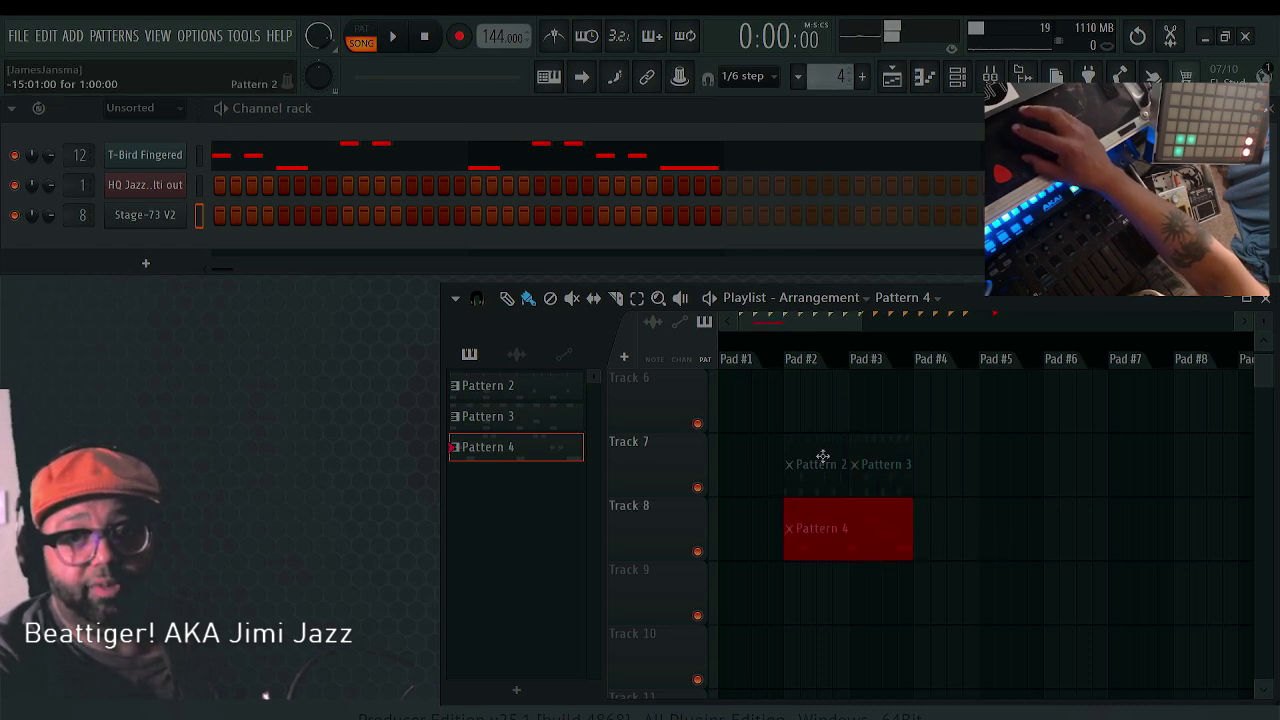
Move the Pattern 3 clip on Track 7 to Pad #4 and delete the Pad #3 marker
drag(873, 462, 944, 461)
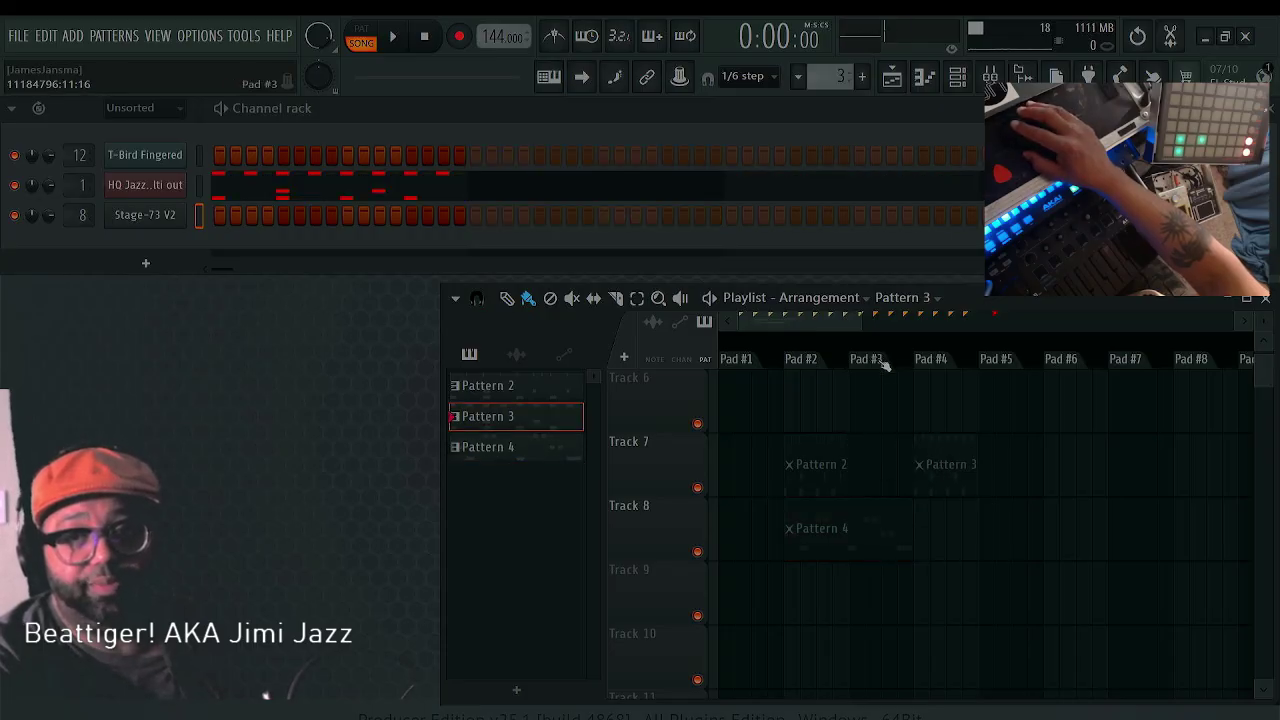
right_click(866, 362)
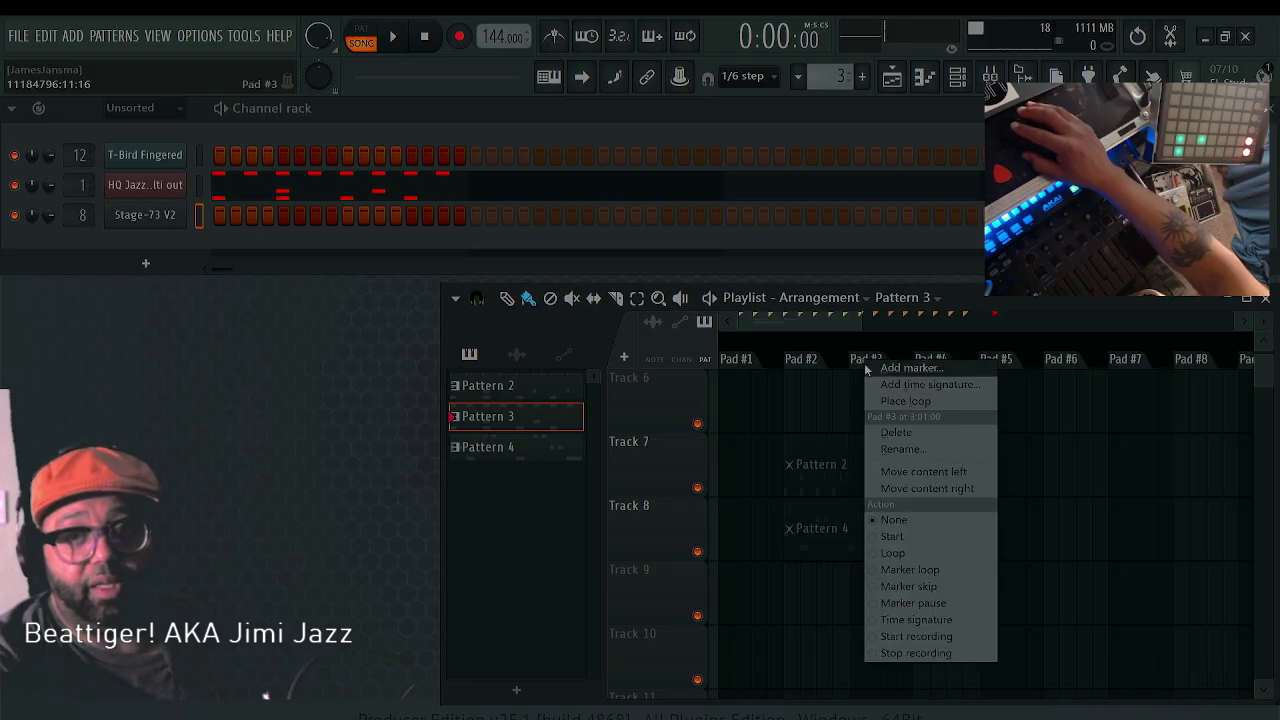
click(902, 431)
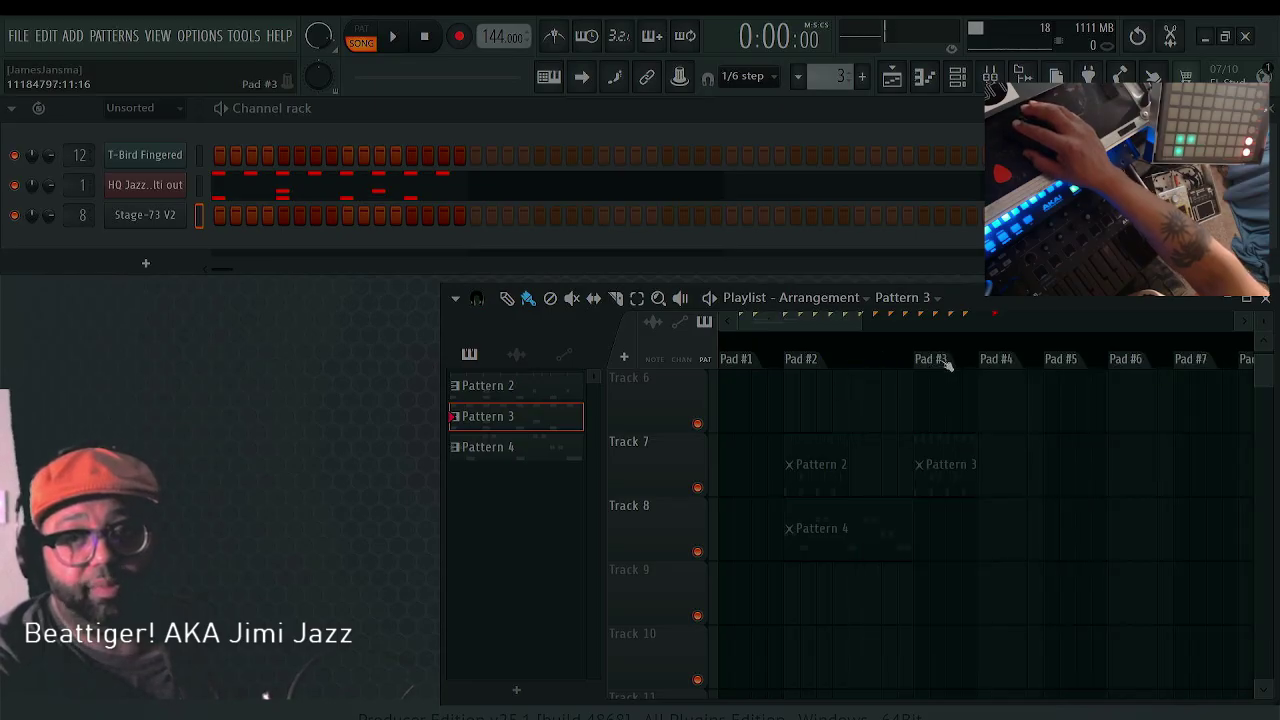
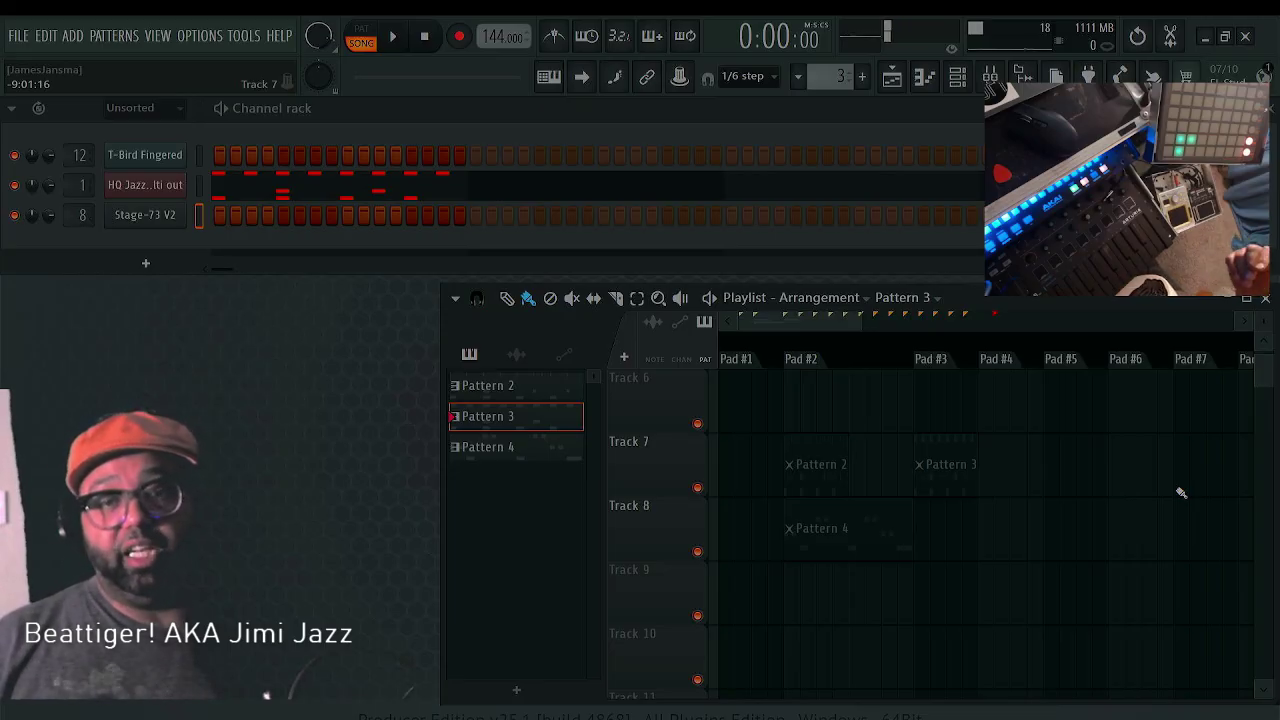
Switch from Pattern 3 to the empty Pattern 1
scroll(765, 470, down, 1)
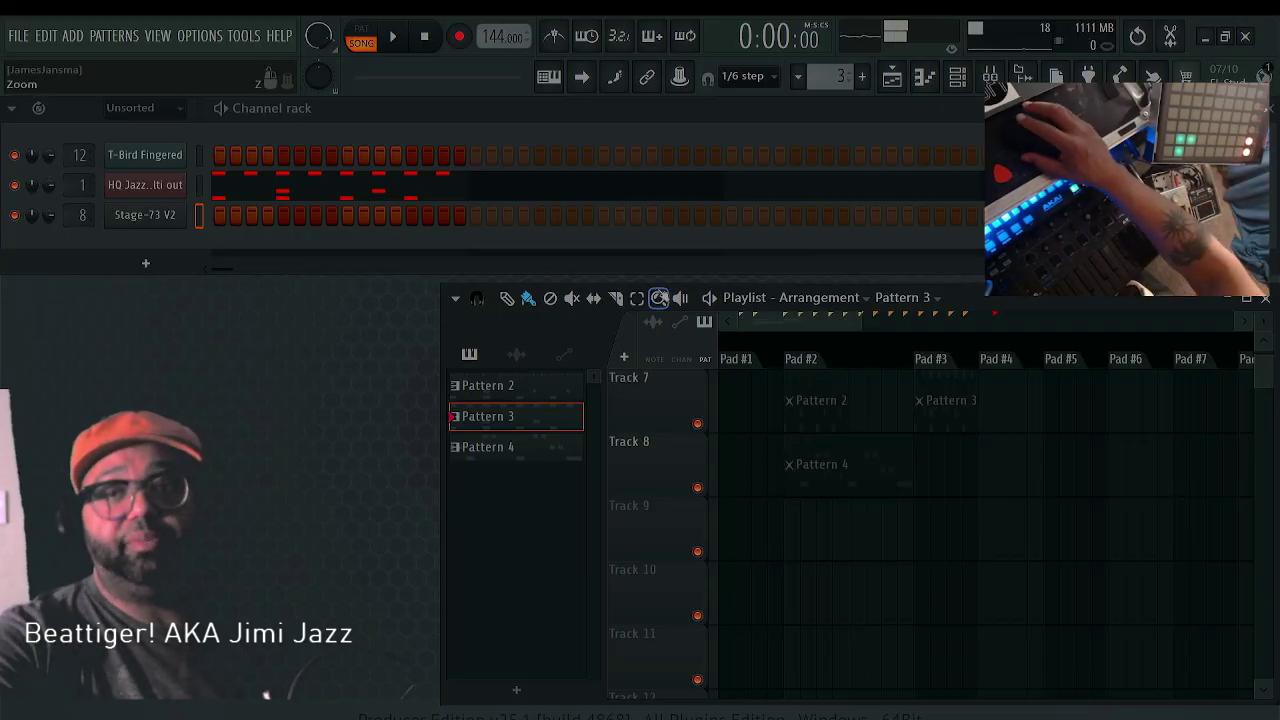
scroll(832, 76, down, 2)
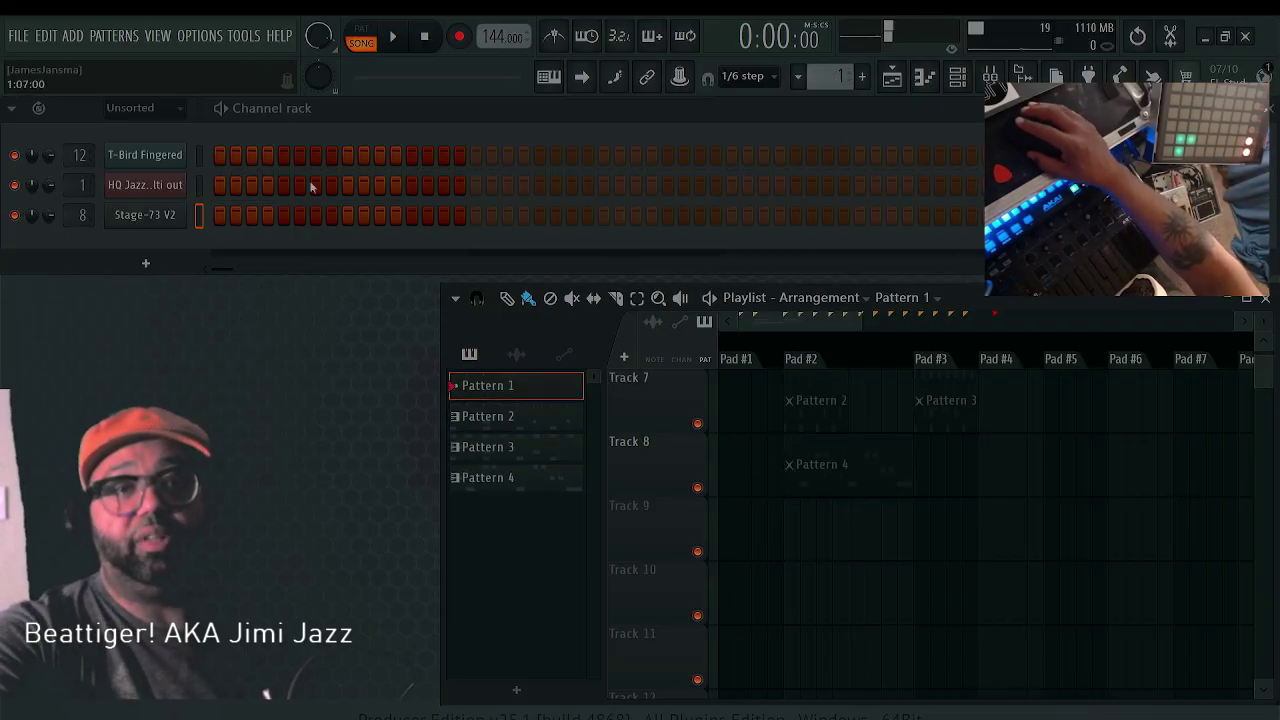
Open the HQ Jazz Kit multi out piano roll in Pattern 1 and place Kick 1 notes on beats 1 and 2
right_click(173, 185)
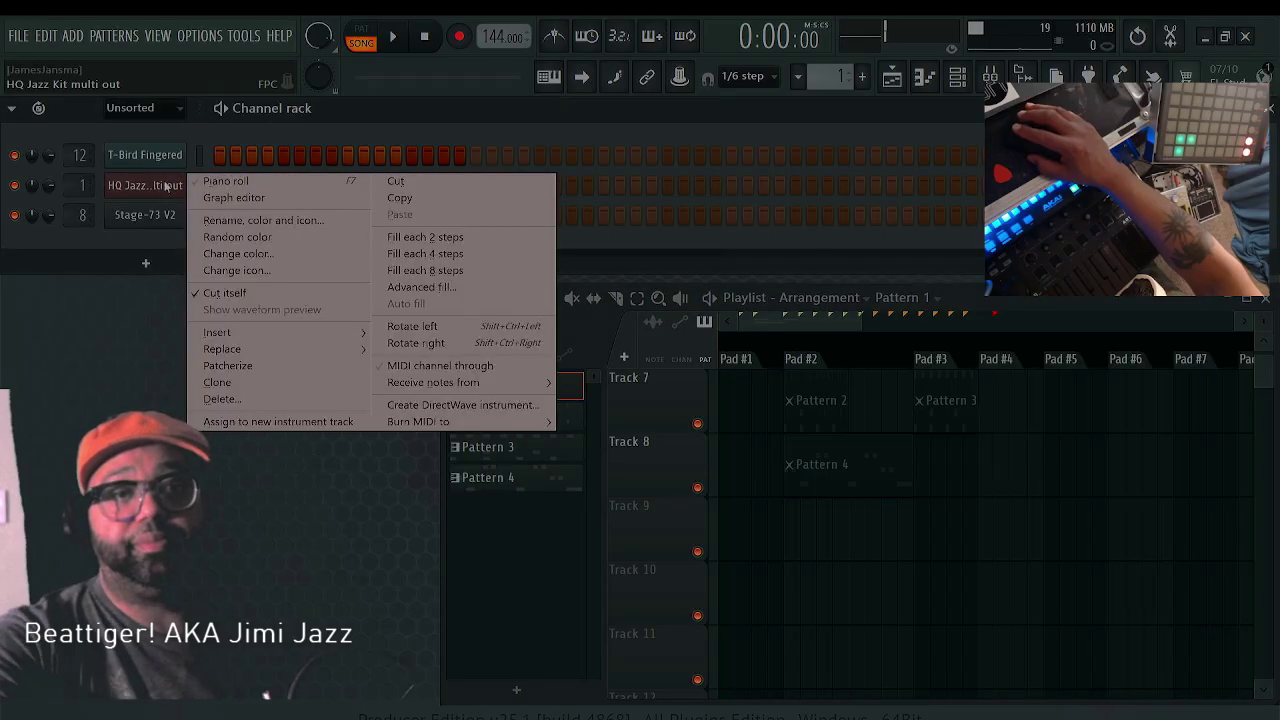
click(222, 182)
scroll(530, 365, down, 5)
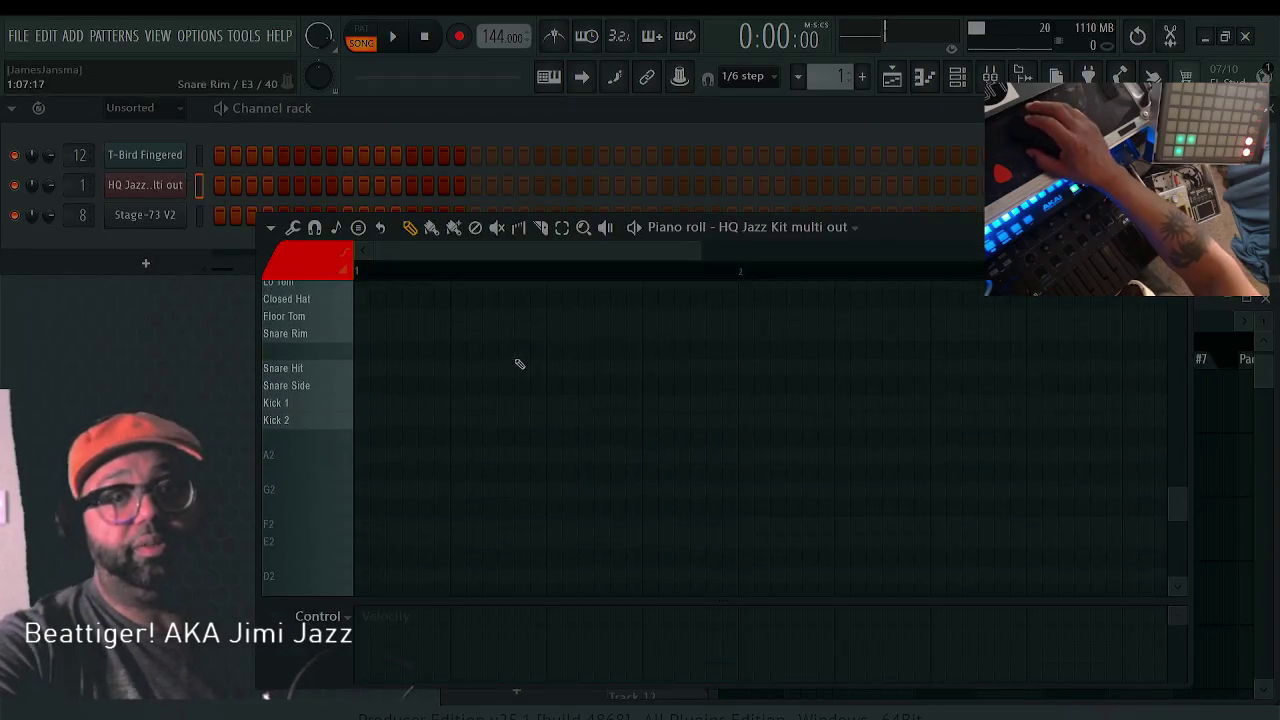
scroll(520, 363, up, 2)
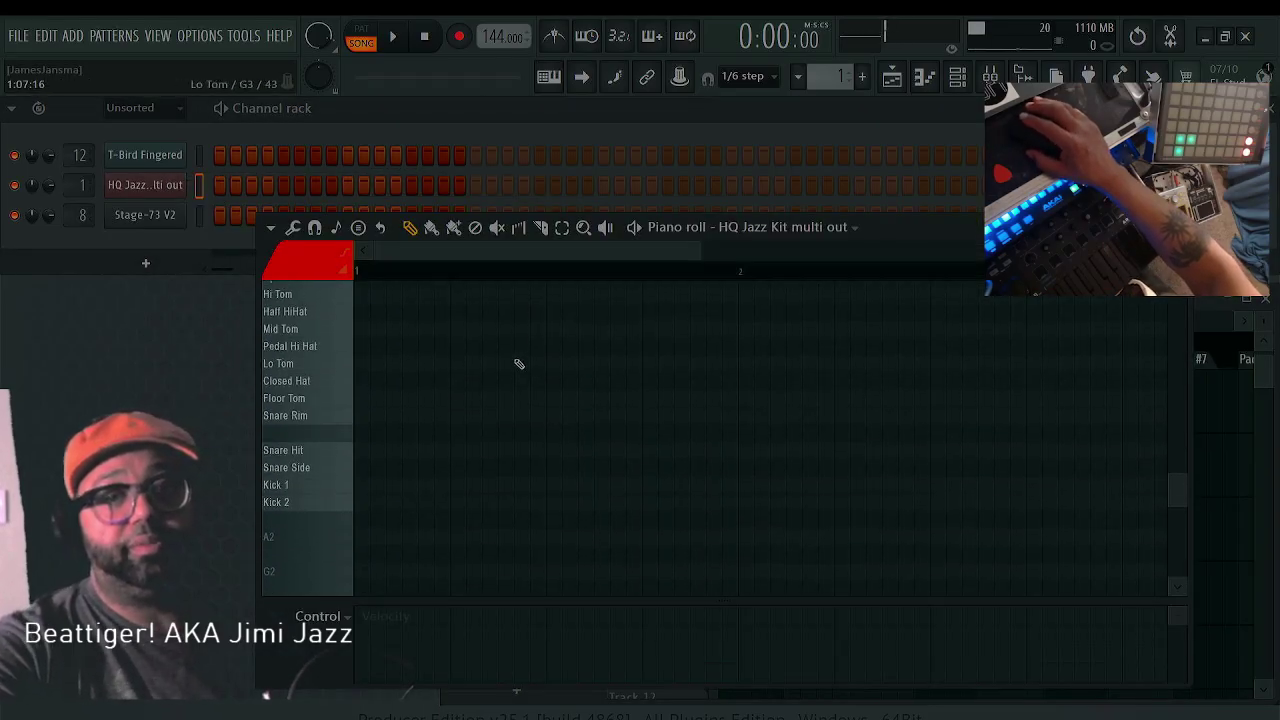
mouse_move(360, 506)
mouse_down()
mouse_move(430, 506)
mouse_move(375, 502)
mouse_move(360, 487)
mouse_up()
right_click(374, 502)
click(369, 486)
scroll(368, 615, down, 1)
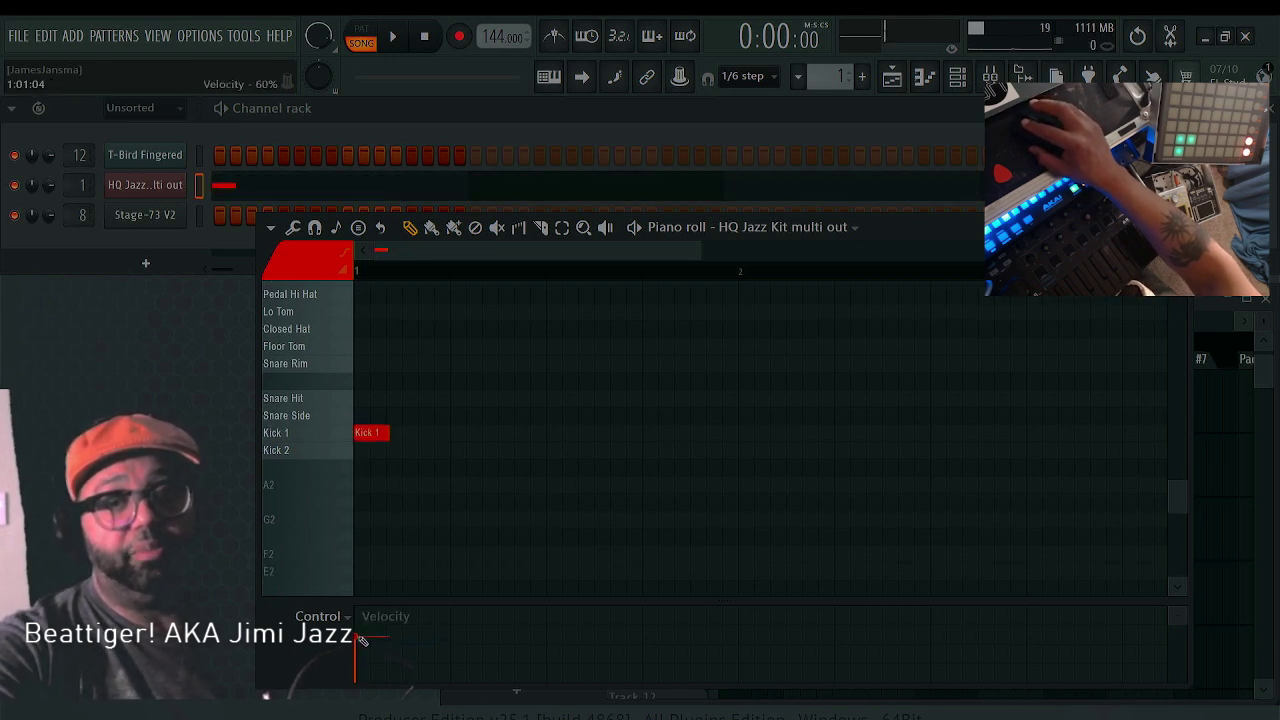
click(452, 434)
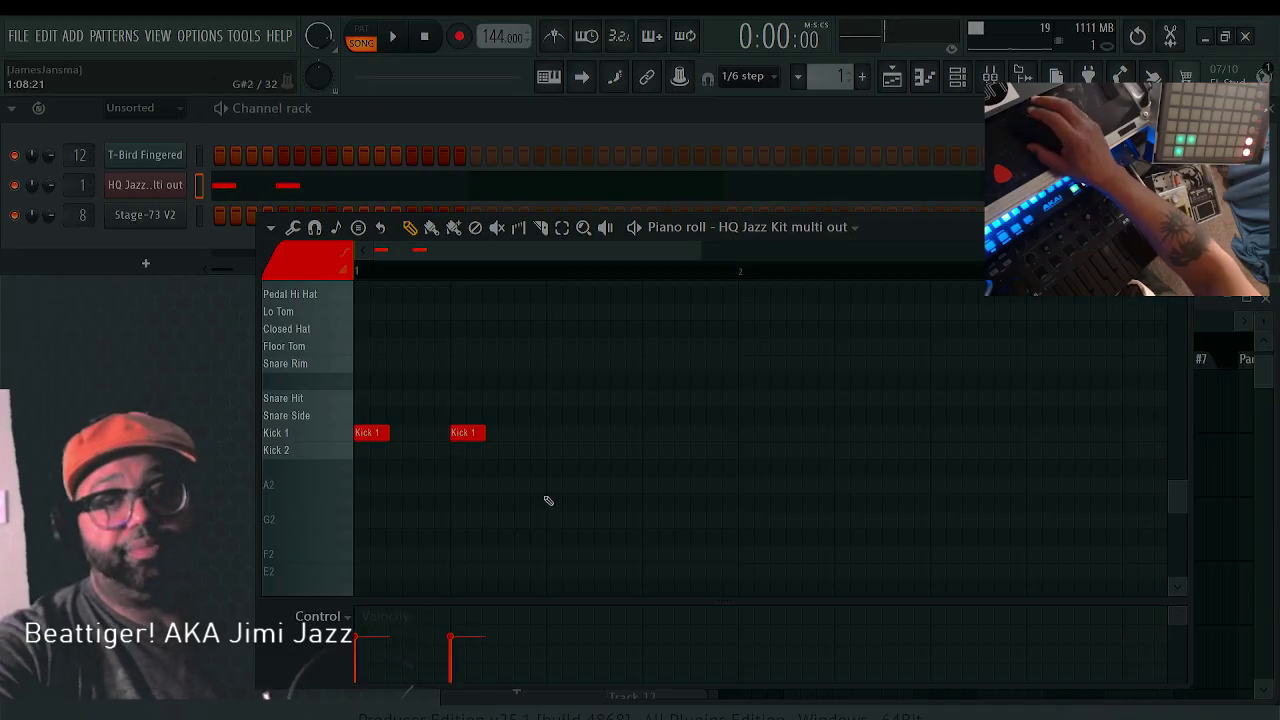
Switch playback to pattern mode, raise the velocity of the second kick, and audition the drum pattern
scroll(546, 500, up, 2)
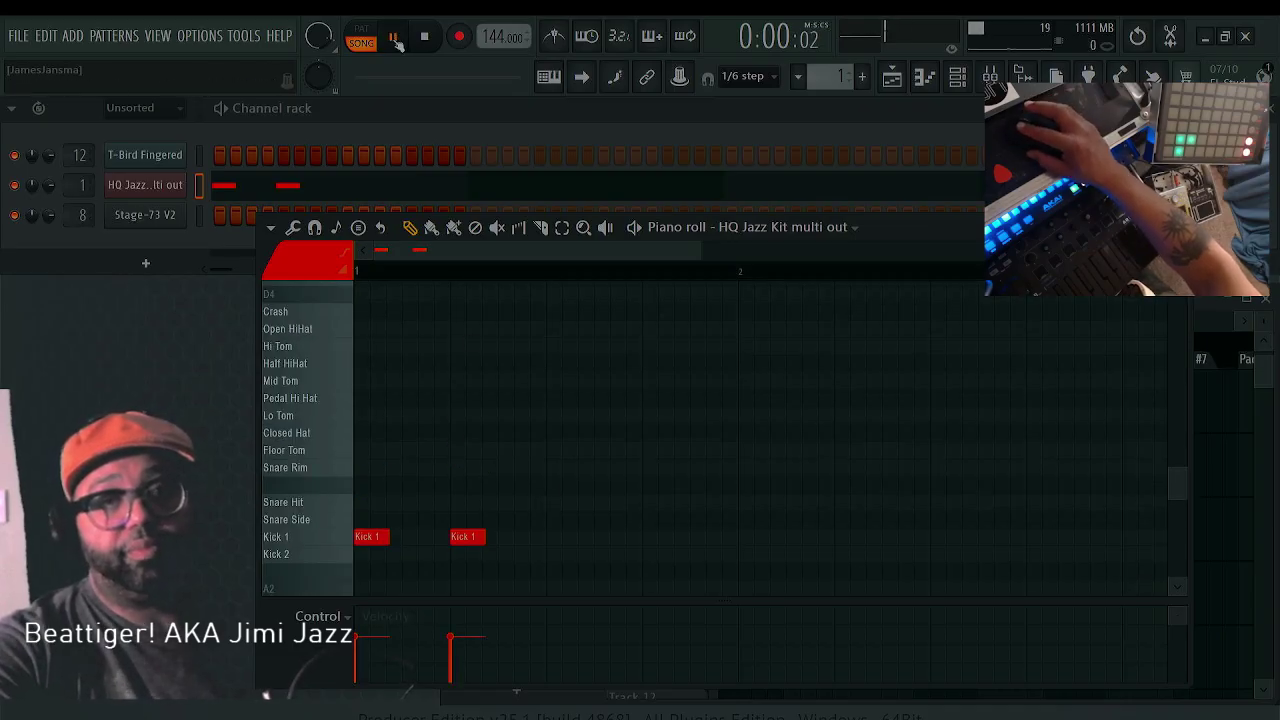
click(366, 30)
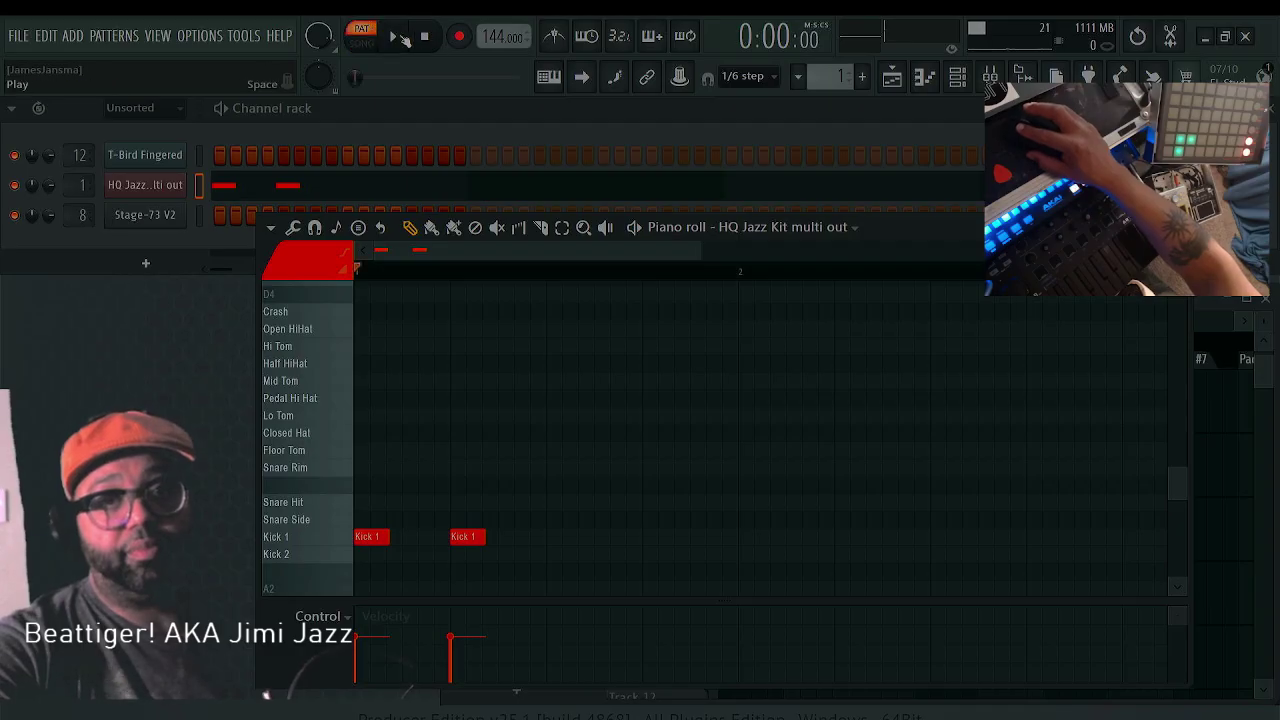
click(394, 37)
click(426, 37)
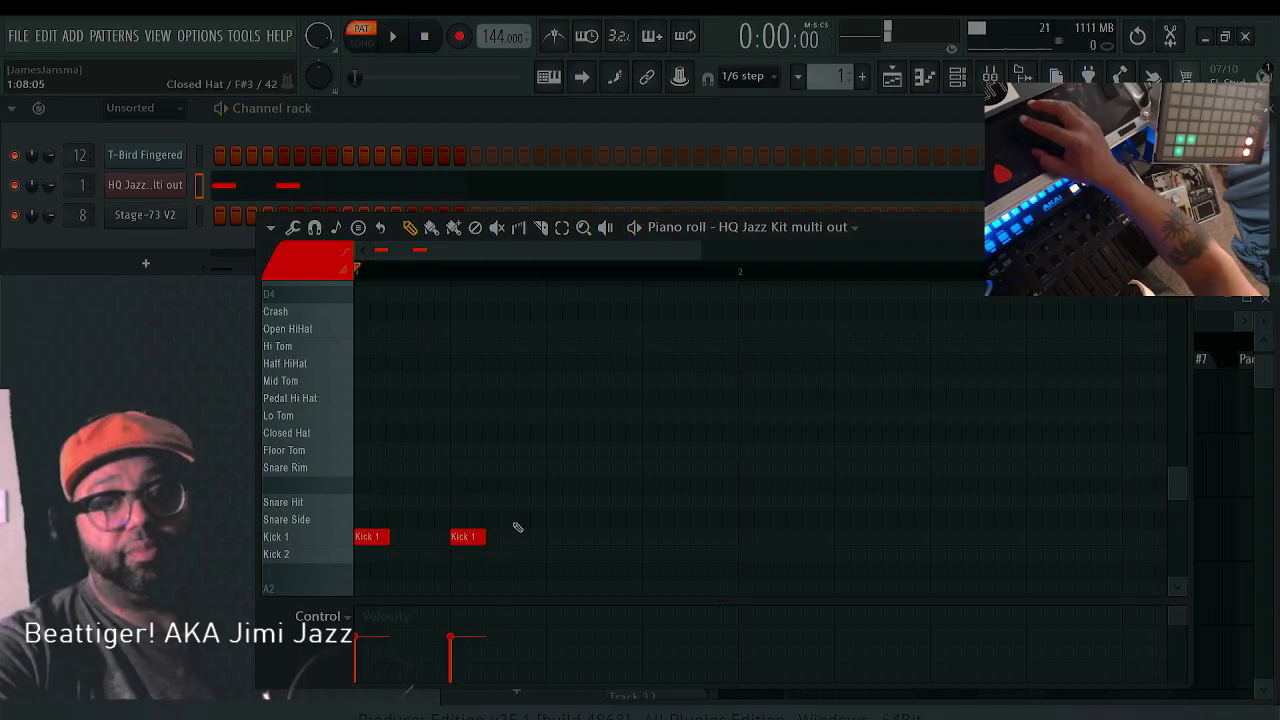
click(452, 615)
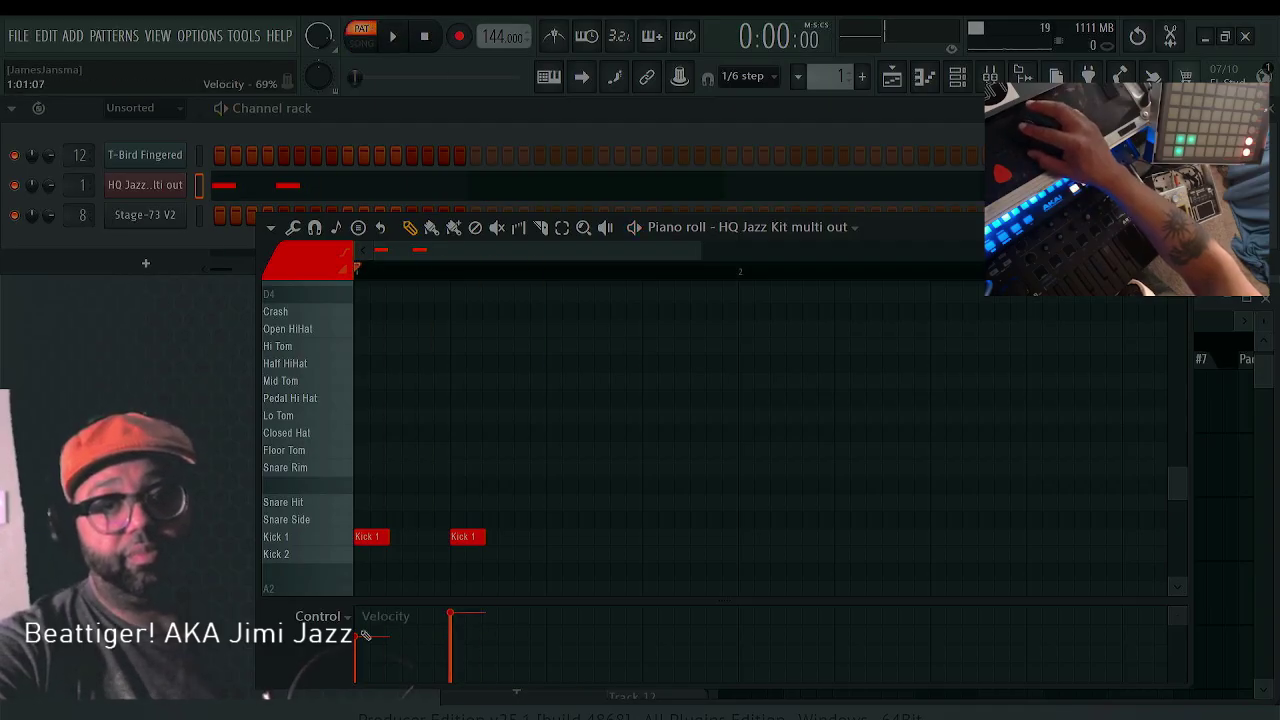
key(space)
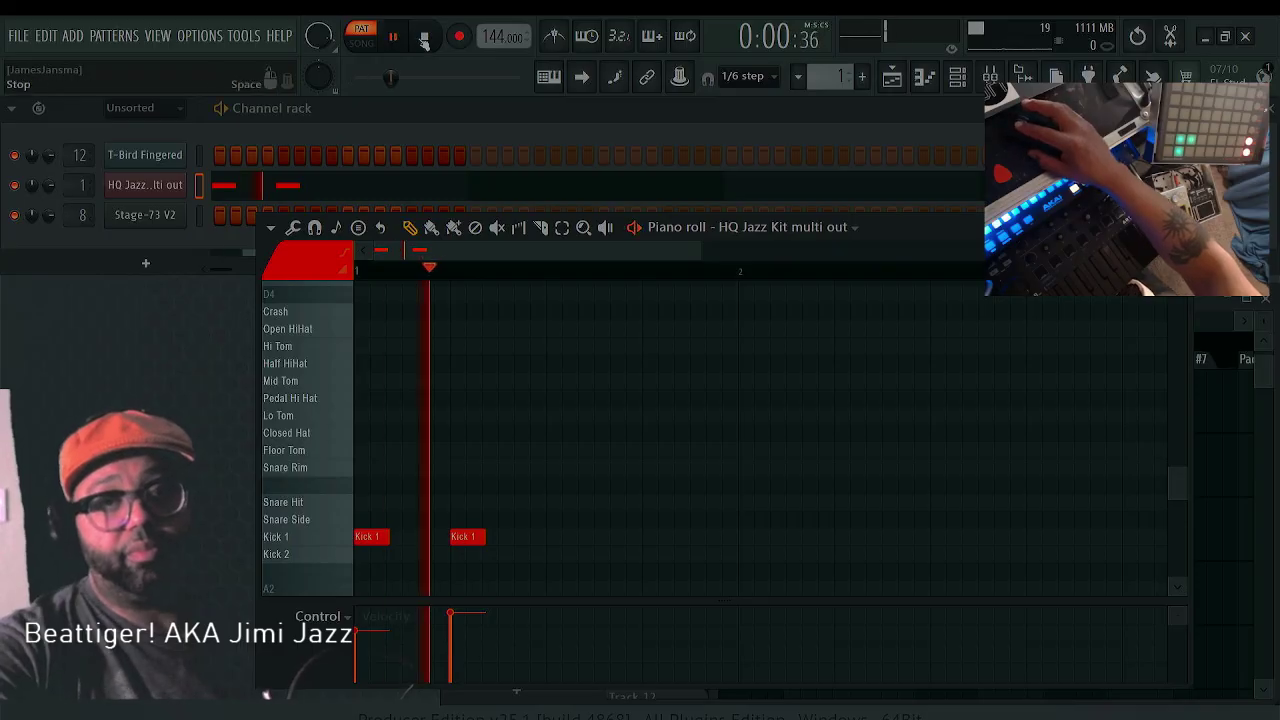
key(space)
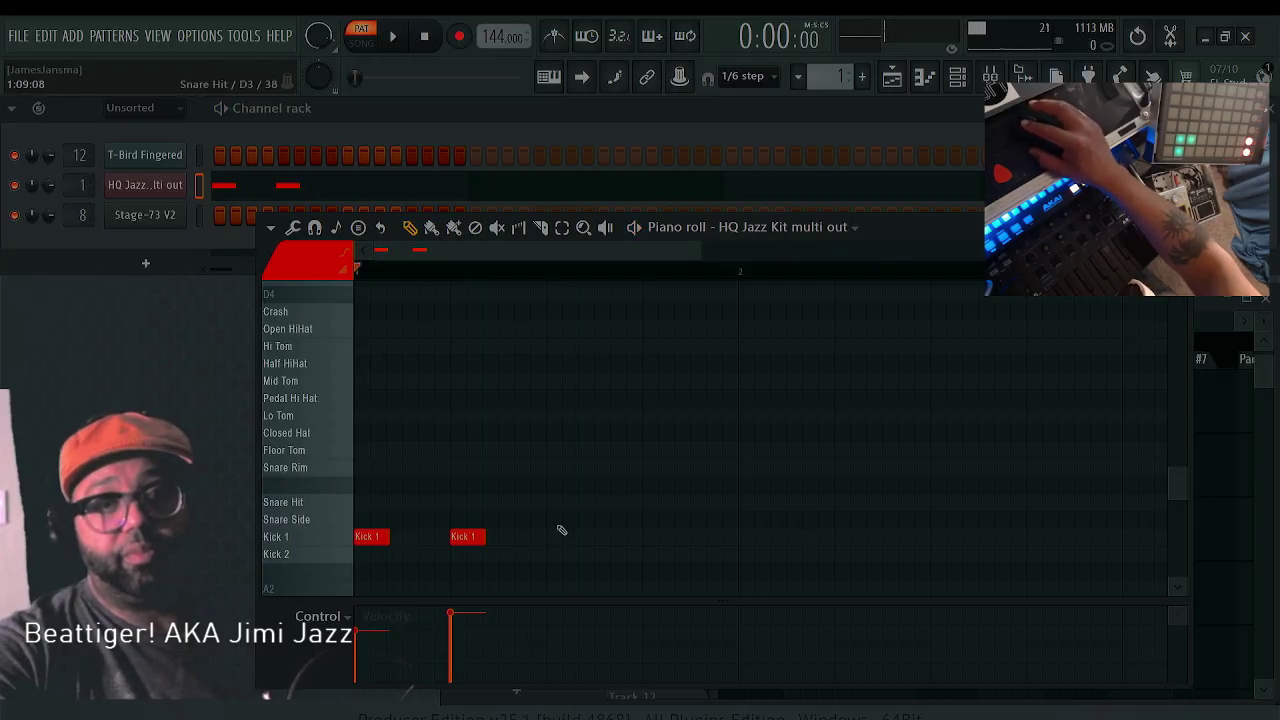
Add five short Snare Rim hits between beats 3 and 4 and shape their velocities into a rising accent
click(556, 467)
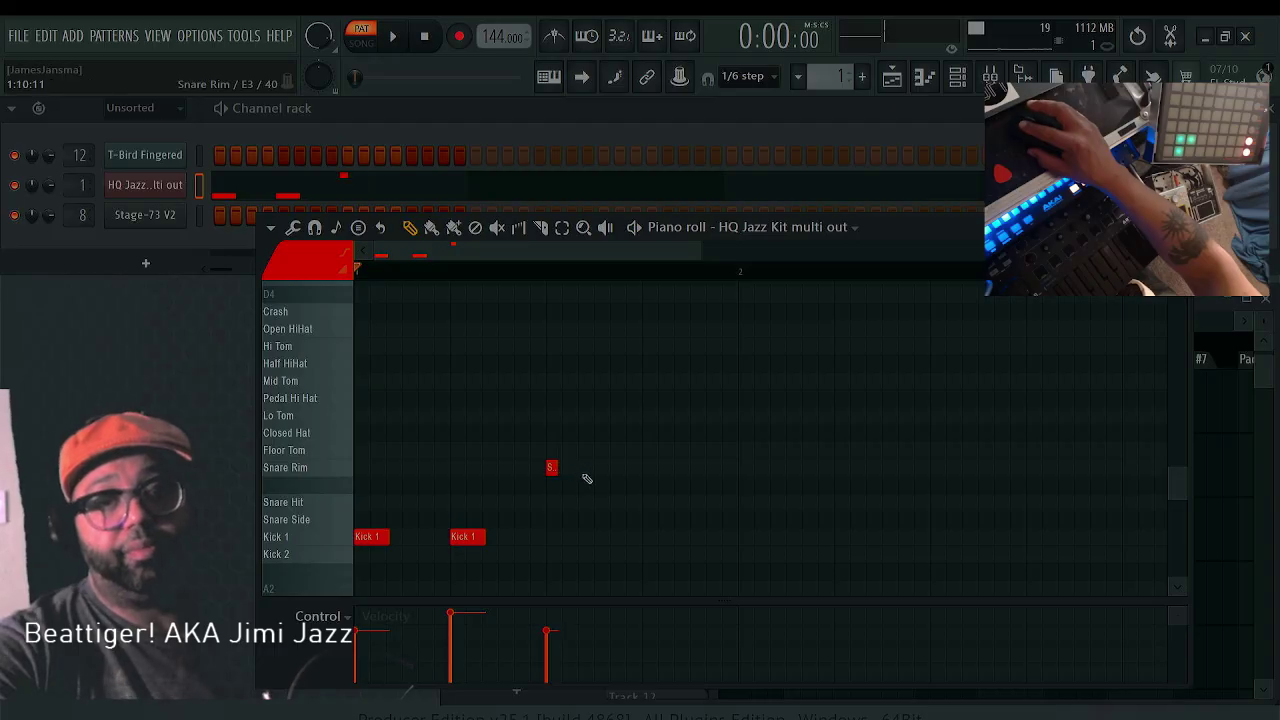
click(584, 467)
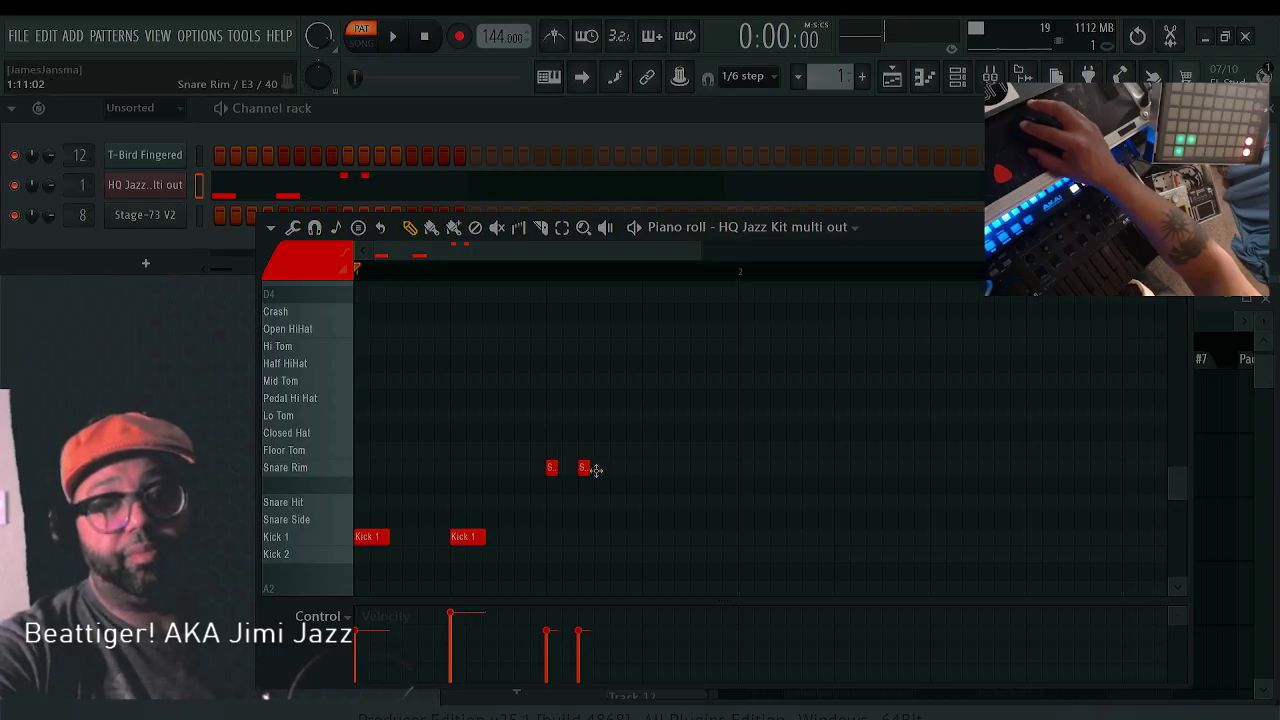
click(598, 468)
click(616, 468)
click(645, 469)
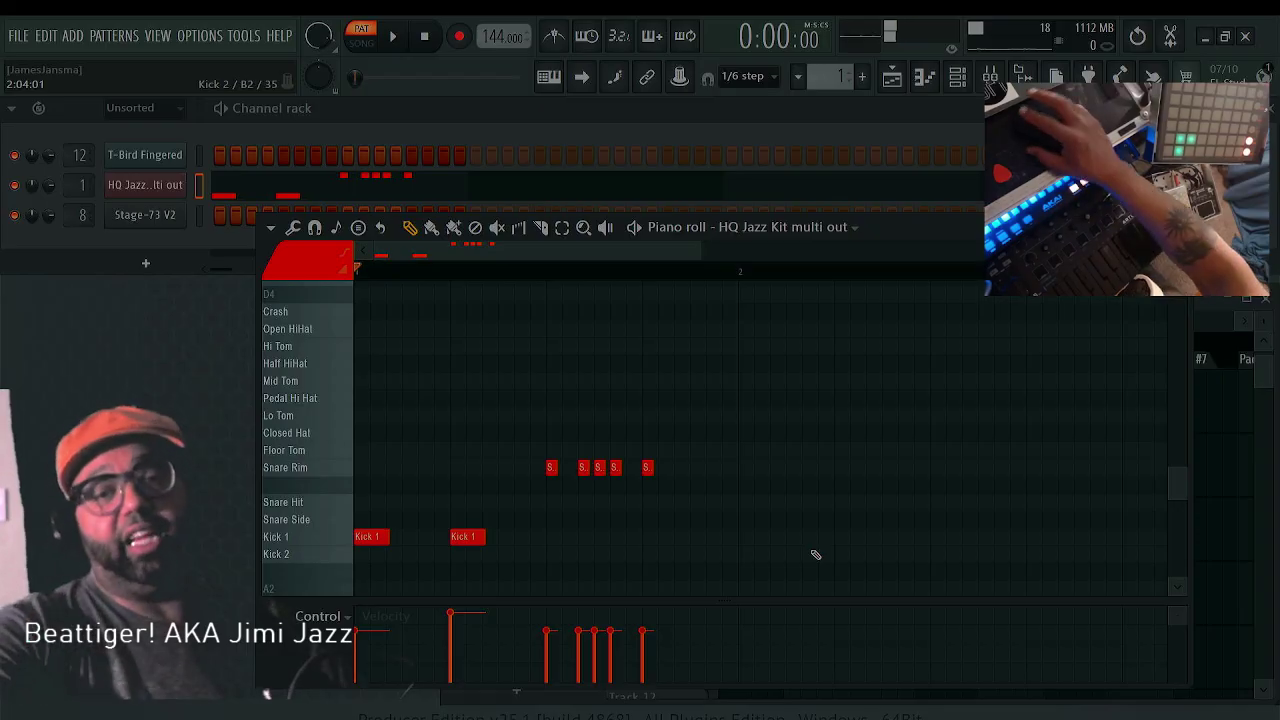
mouse_move(584, 656)
mouse_down()
mouse_move(642, 620)
mouse_move(560, 651)
mouse_move(548, 638)
mouse_move(622, 647)
mouse_up()
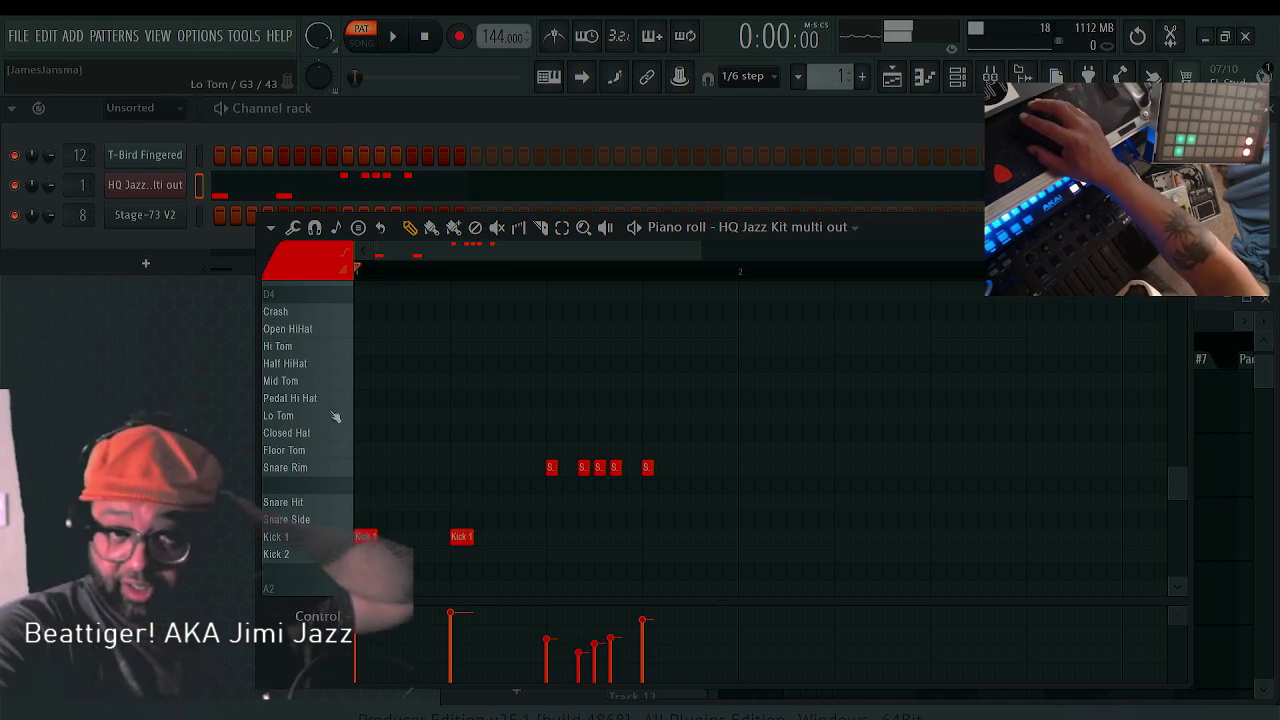
Add Pedal Hi Hat notes on beats 1 and 2 and a Snare Rim note halfway through beat 4, with the pattern playing
click(370, 400)
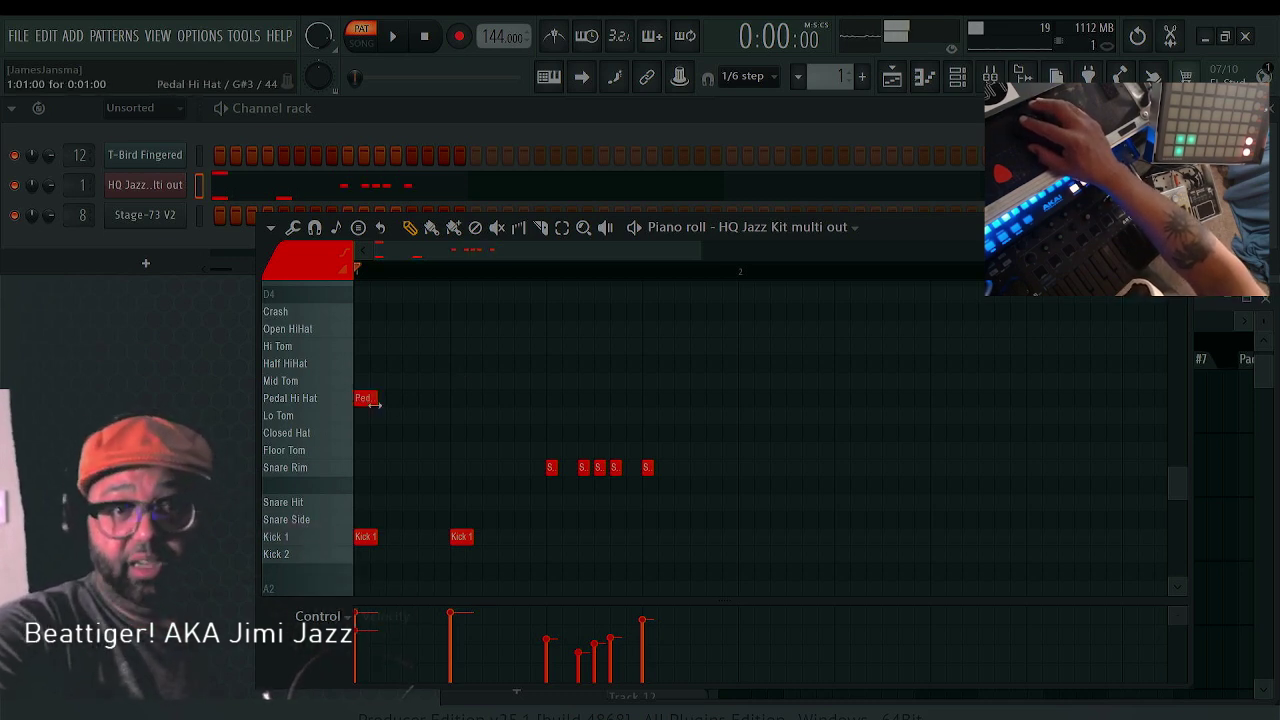
scroll(215, 266, down, 1)
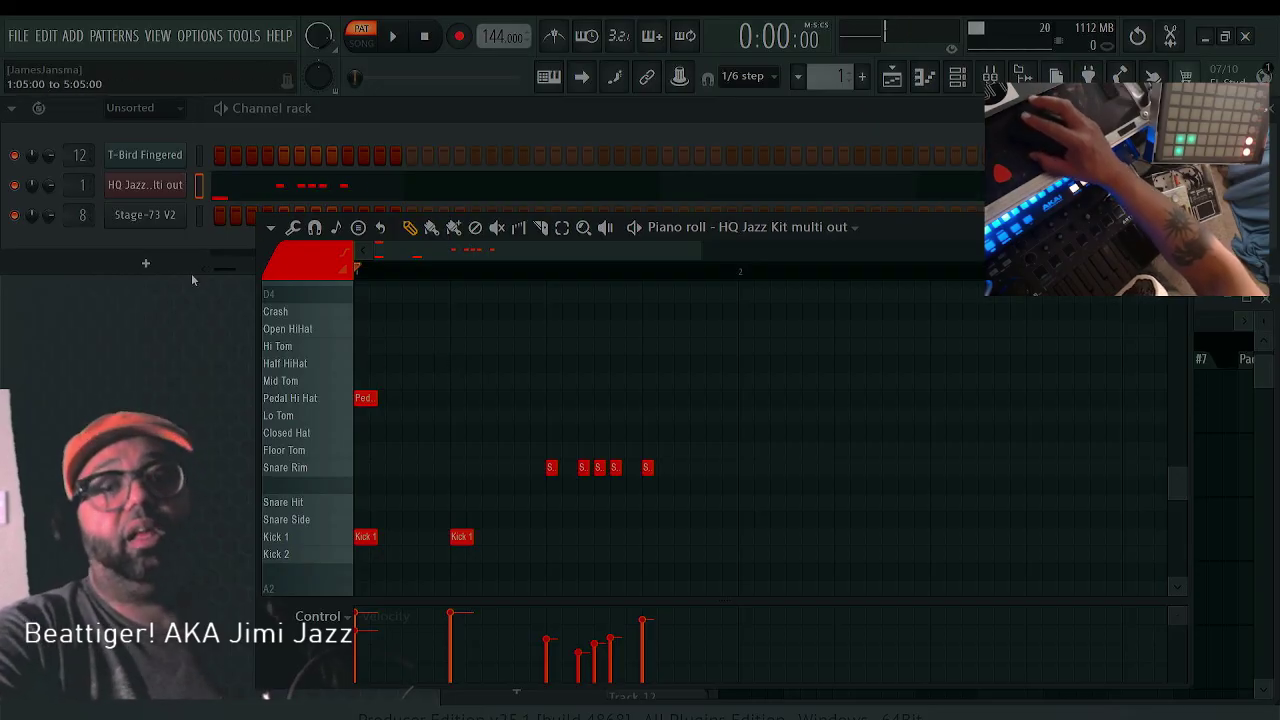
scroll(760, 552, up, 1)
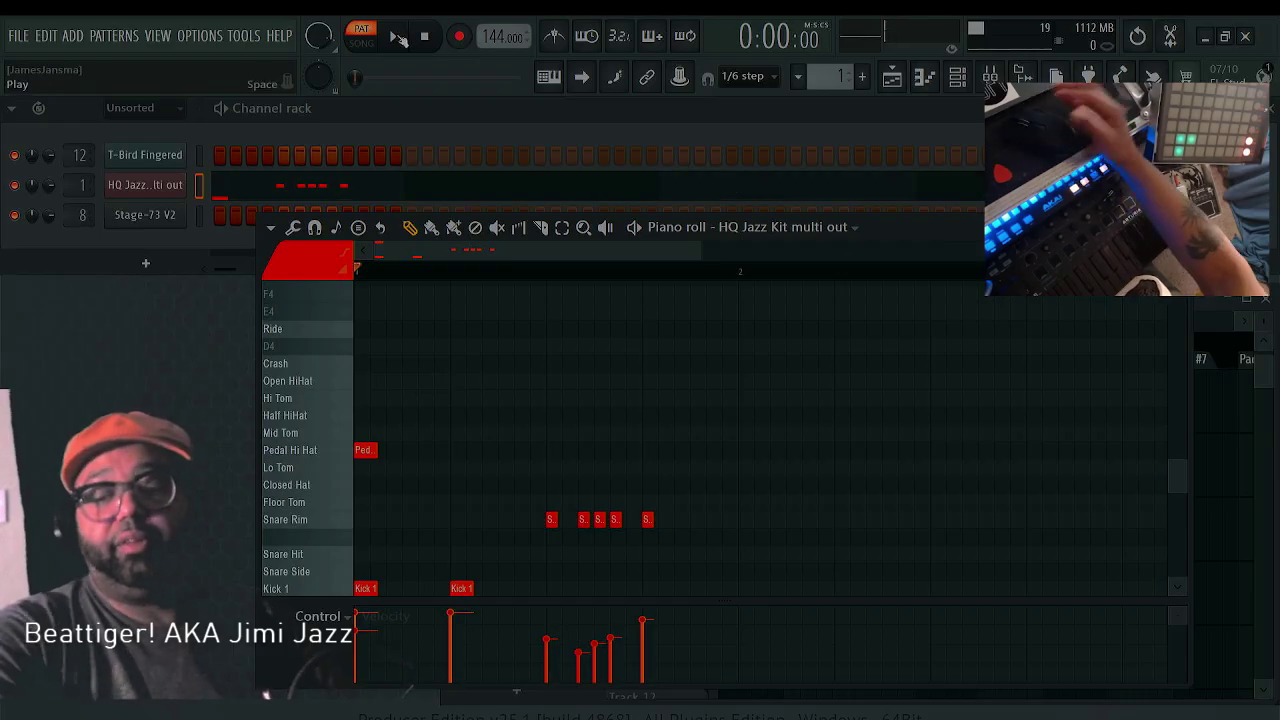
click(398, 37)
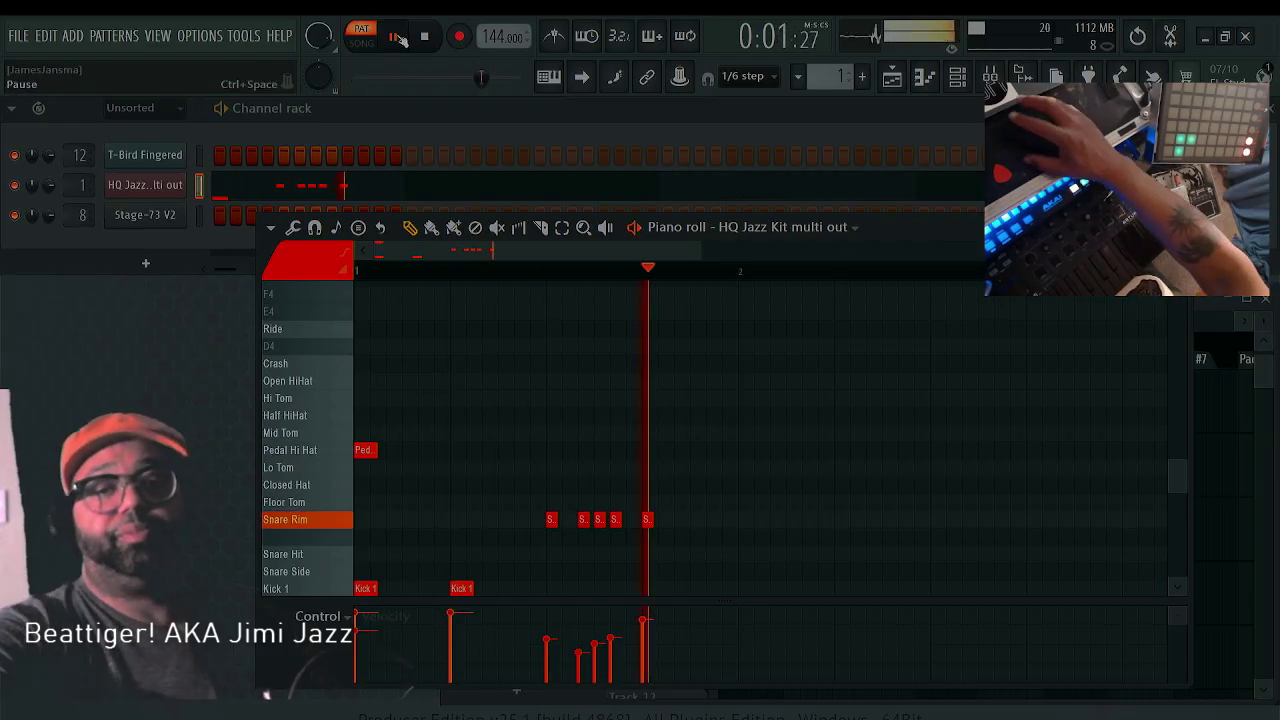
click(700, 521)
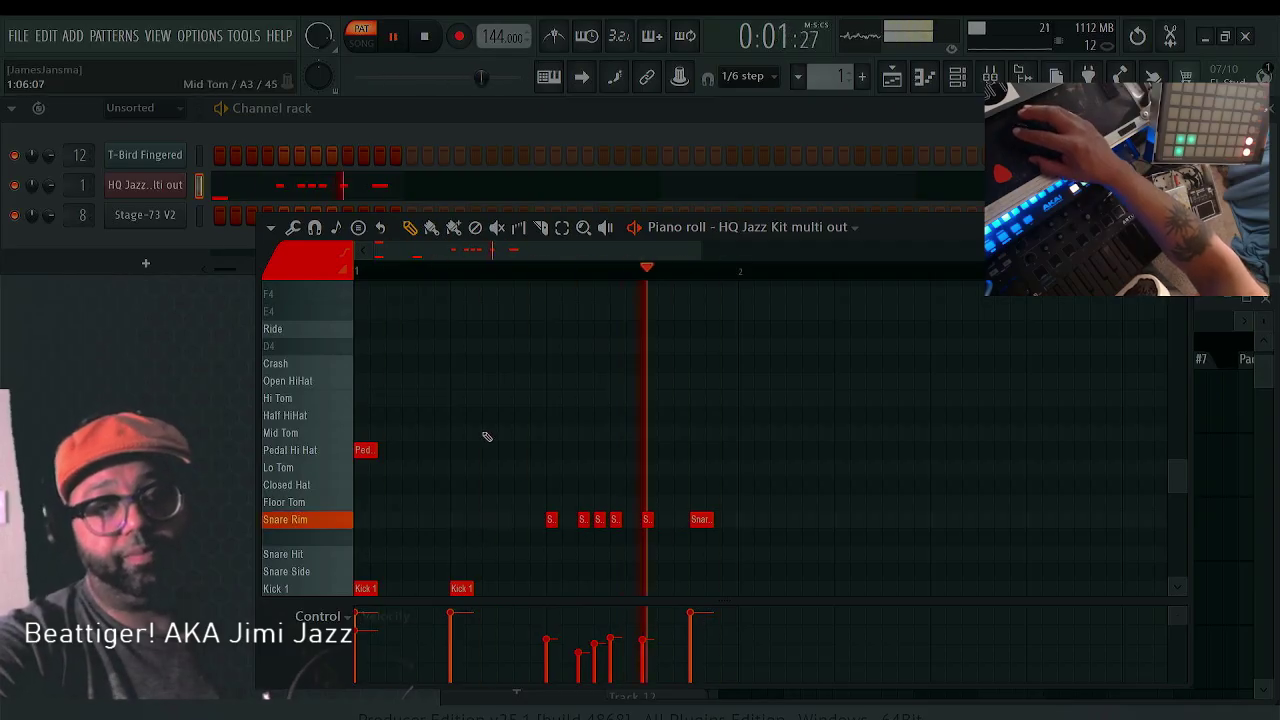
click(452, 452)
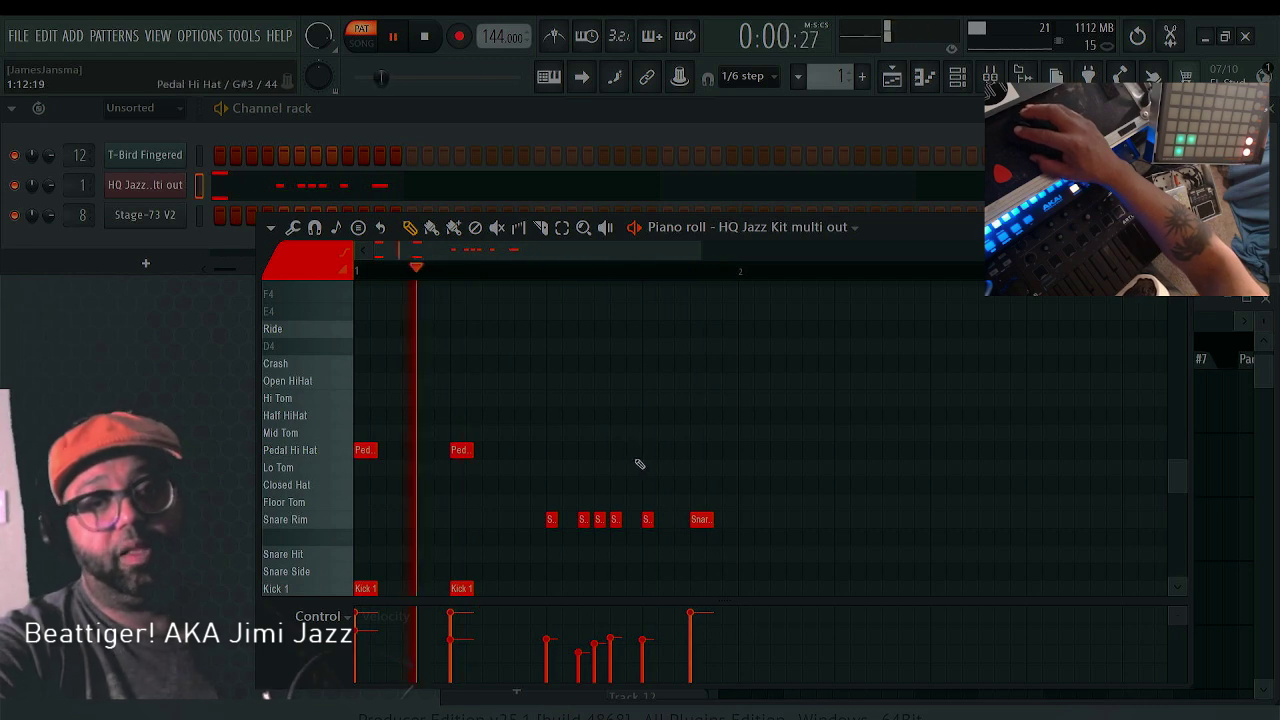
Even out the velocities of the kick and pedal hi-hat notes on beat 2
scroll(590, 514, down, 3)
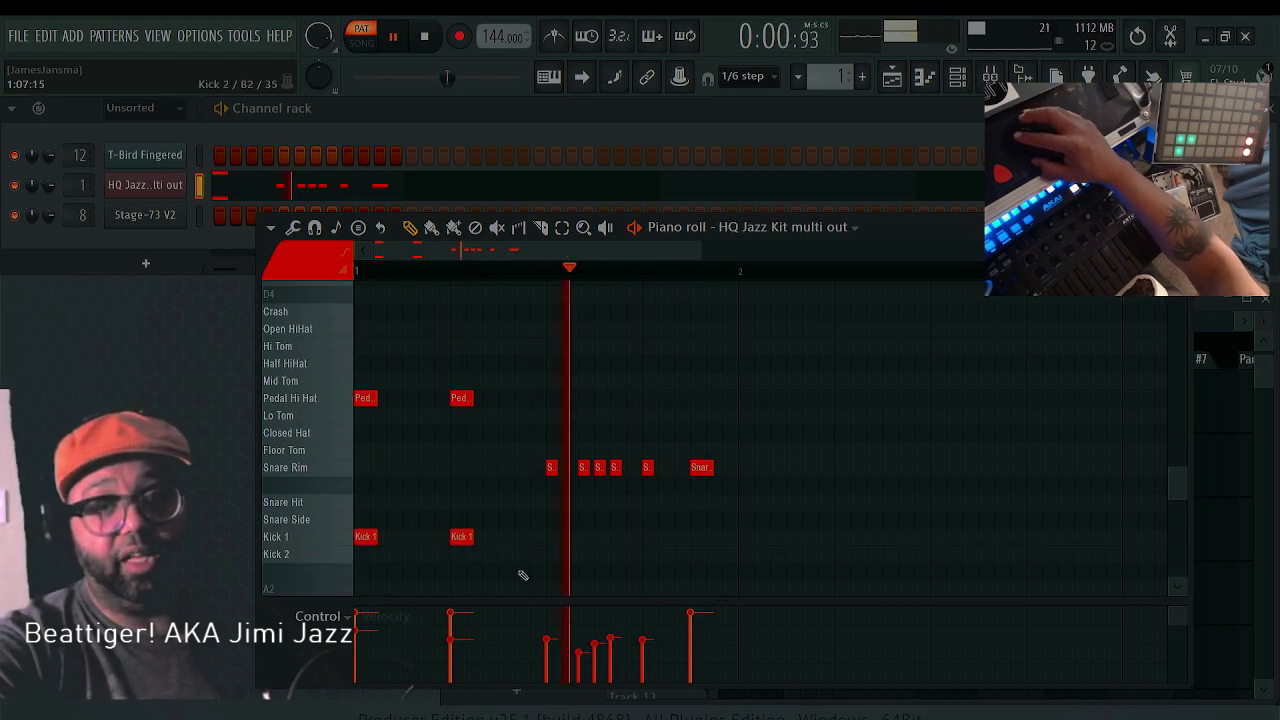
click(452, 630)
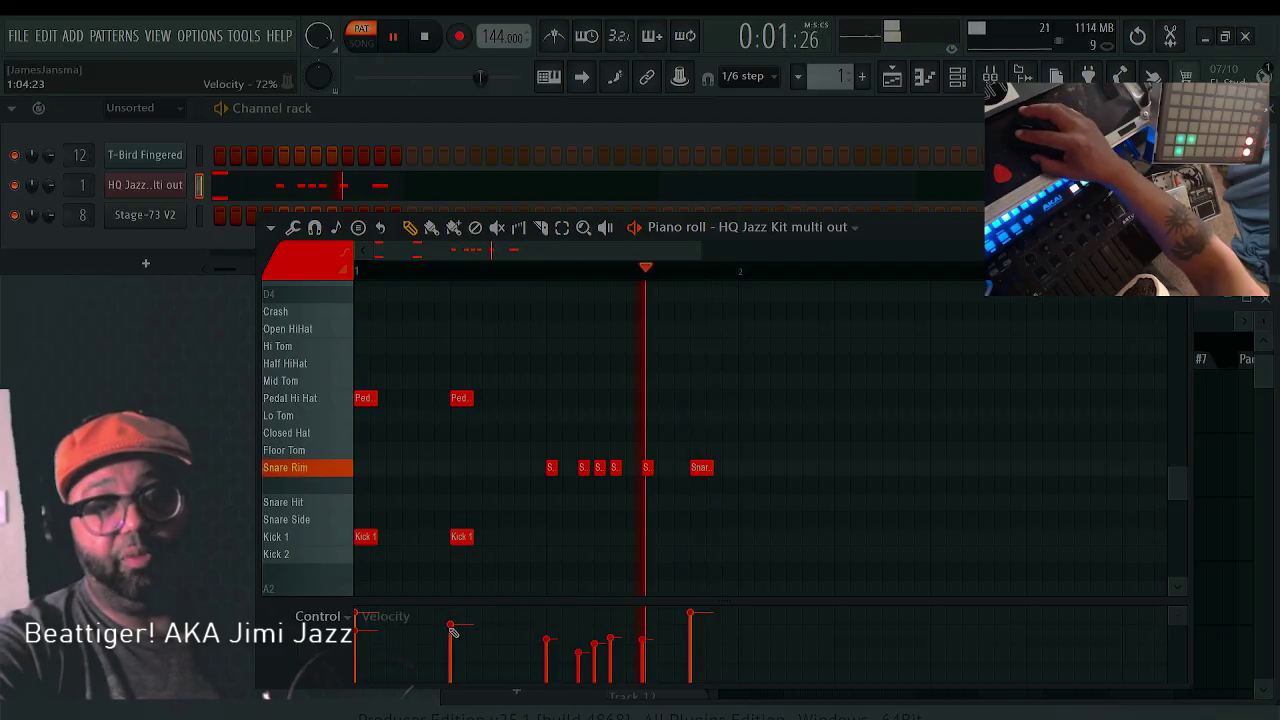
click(451, 624)
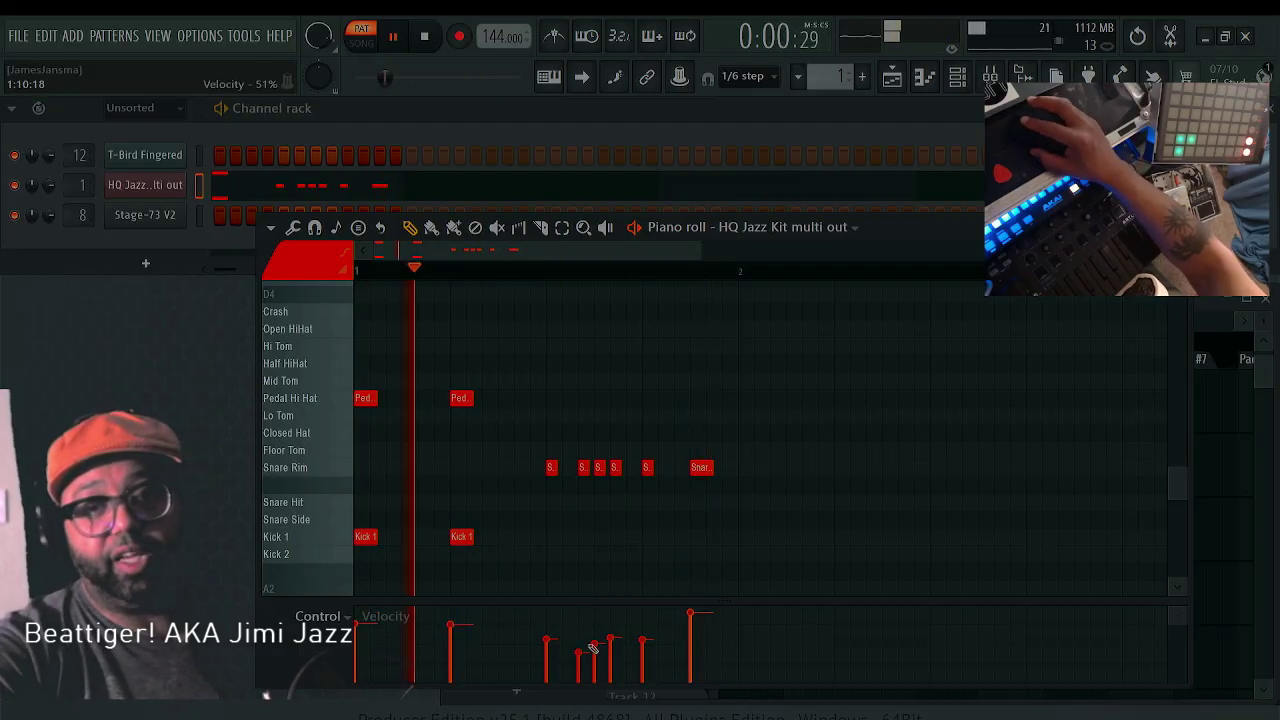
Add a Kick 1 note under the last Snare Rim hit and reshape the velocities of the earlier Snare Rim hits
click(696, 537)
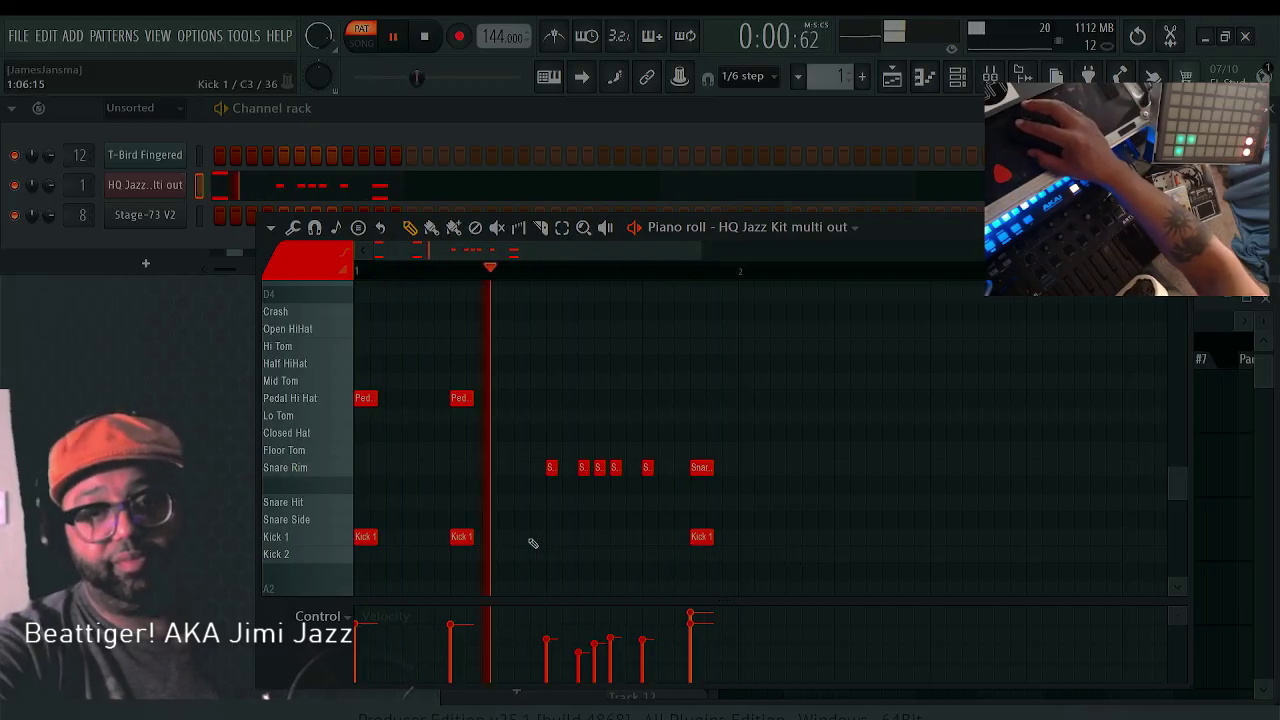
click(645, 624)
drag(575, 653, 626, 632)
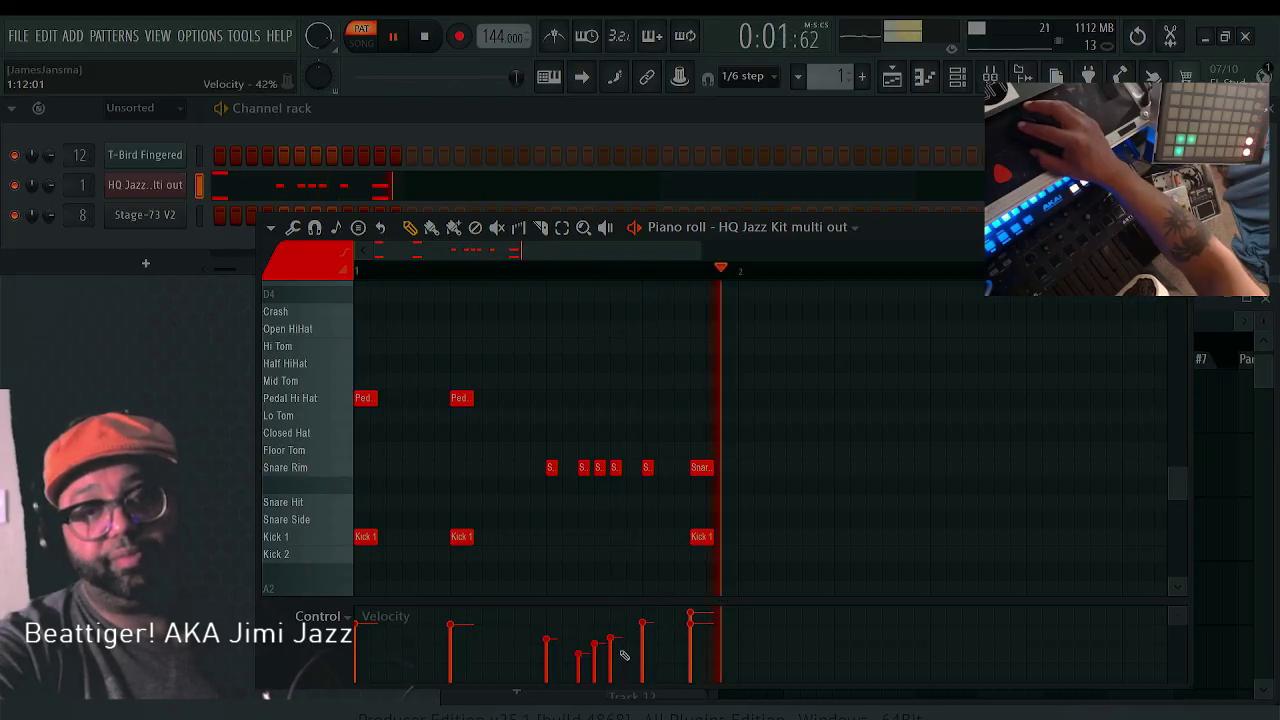
click(548, 625)
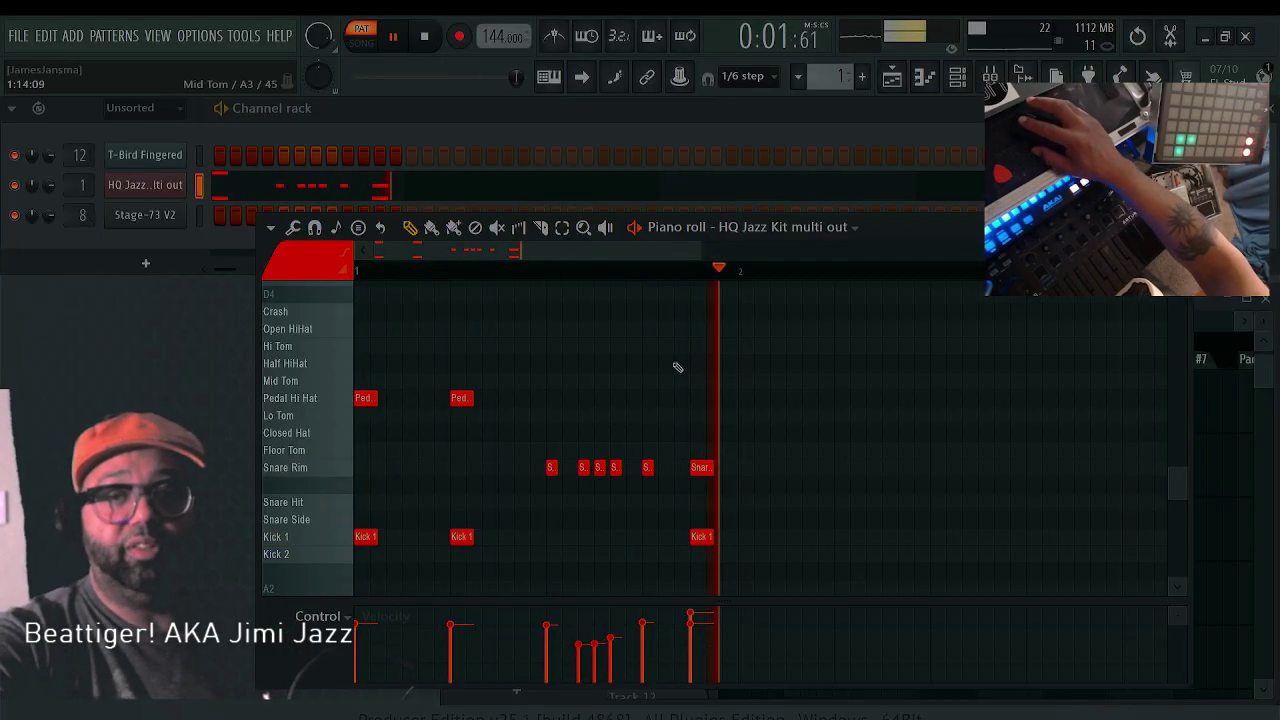
Add an Open HiHat note aligned with the last Snare Rim hit and close the piano roll
click(648, 330)
drag(652, 332, 700, 332)
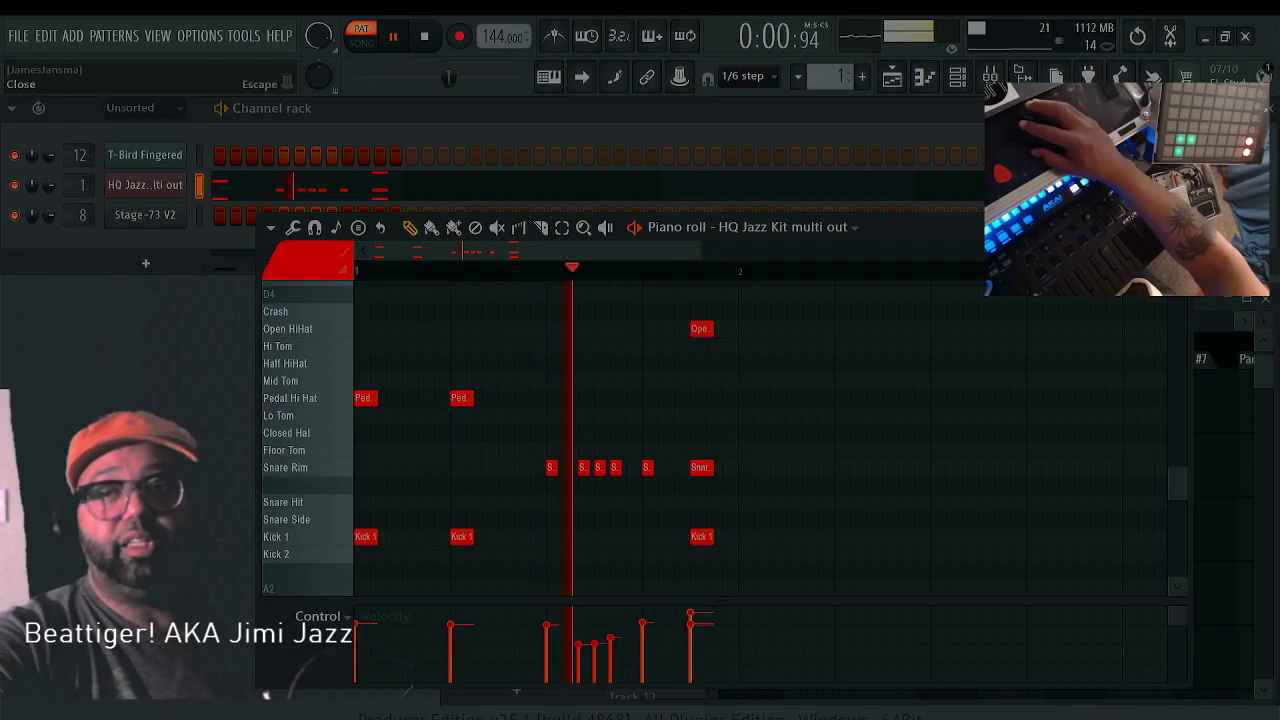
key(F7)
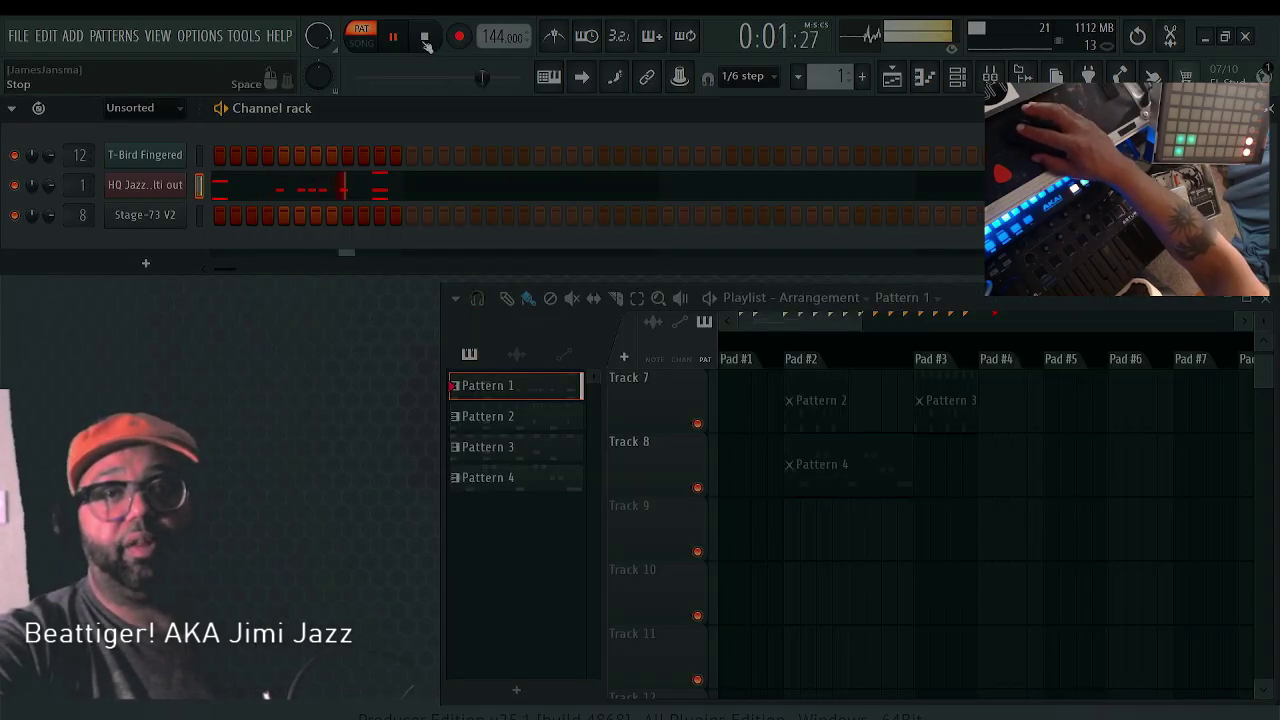
Stop playback and place the Pattern 1 clip on Track 7 at the Pad #1 marker
key(space)
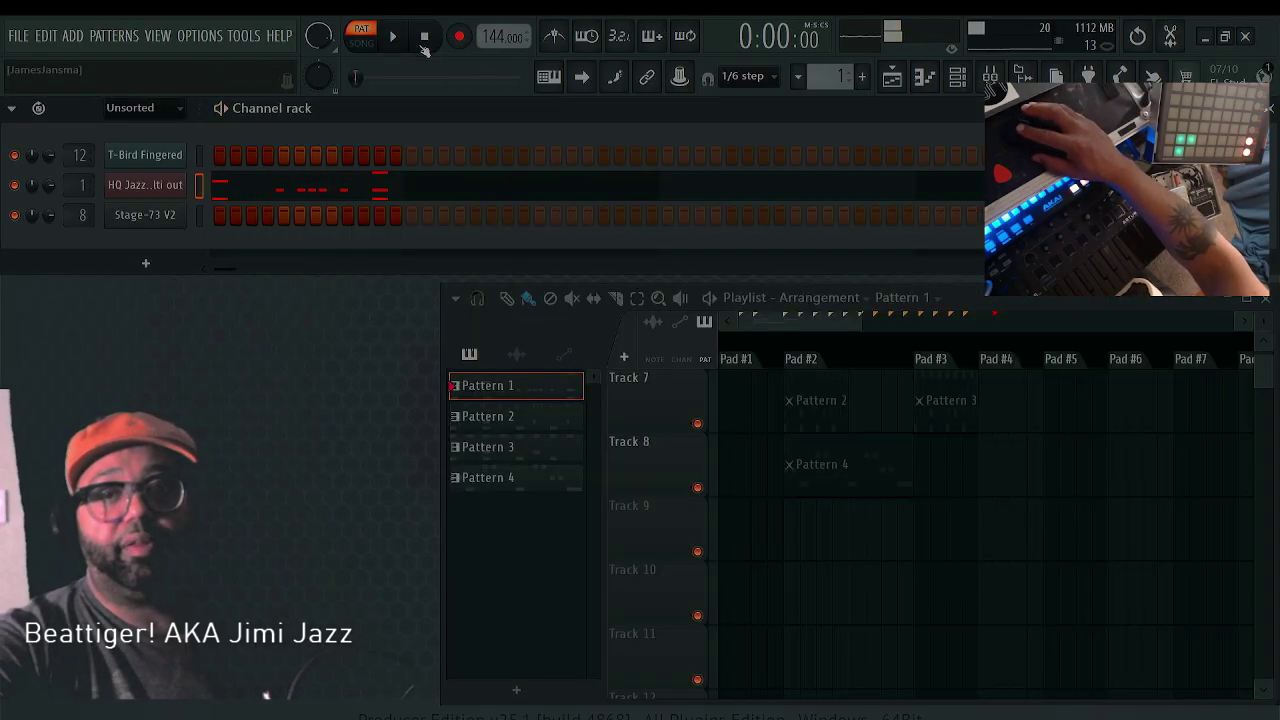
click(729, 413)
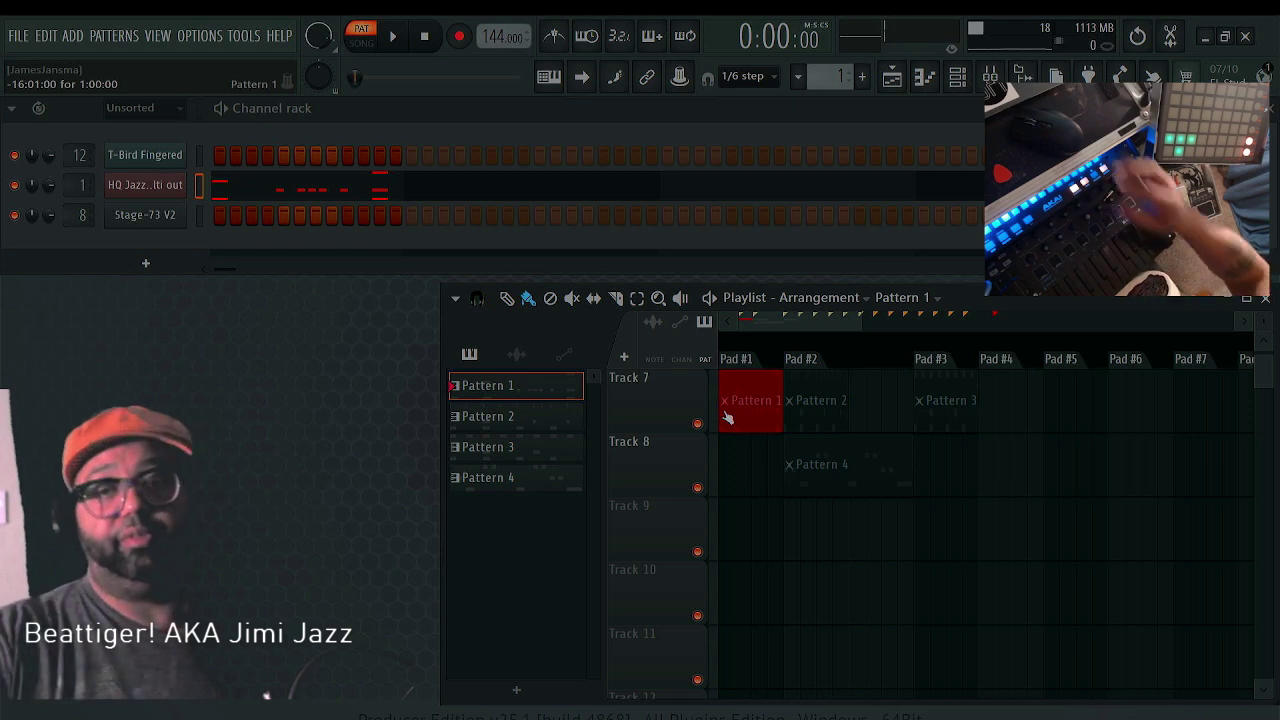
scroll(880, 440, up, 2)
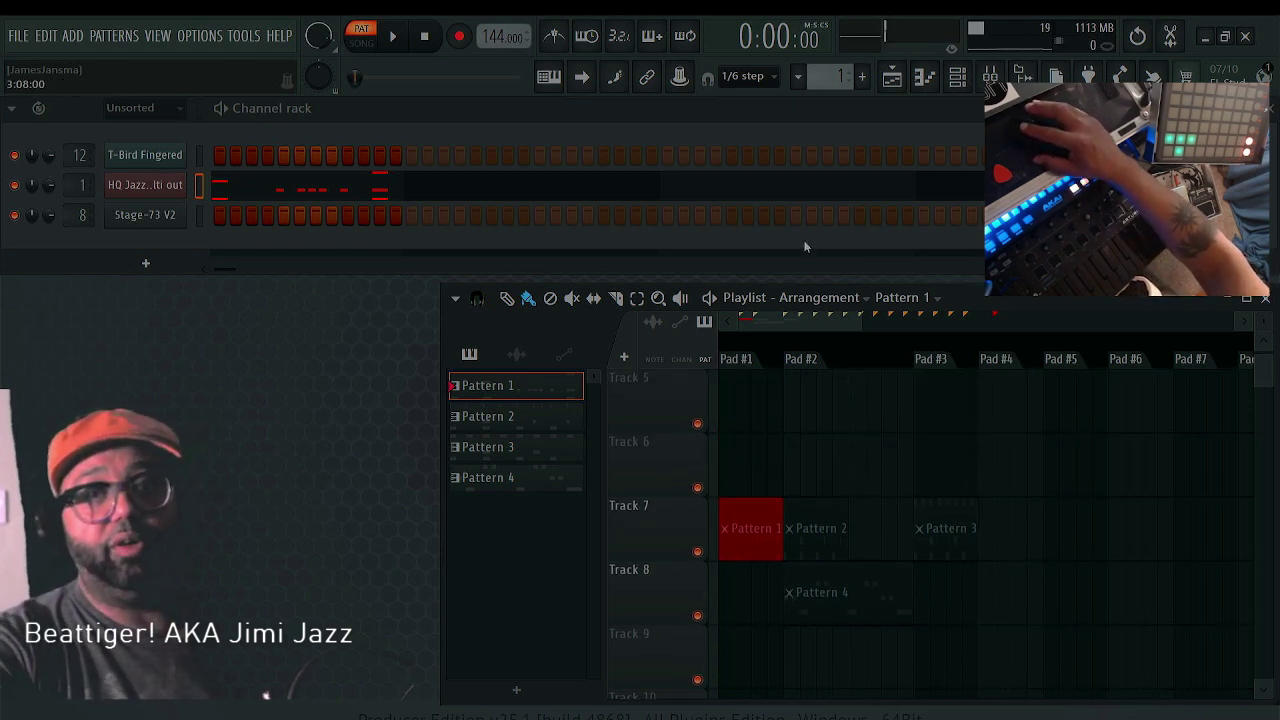
Select Pattern 4, open the Stage-73 V2 channel in the piano roll, and play the pattern
scroll(828, 78, up, 4)
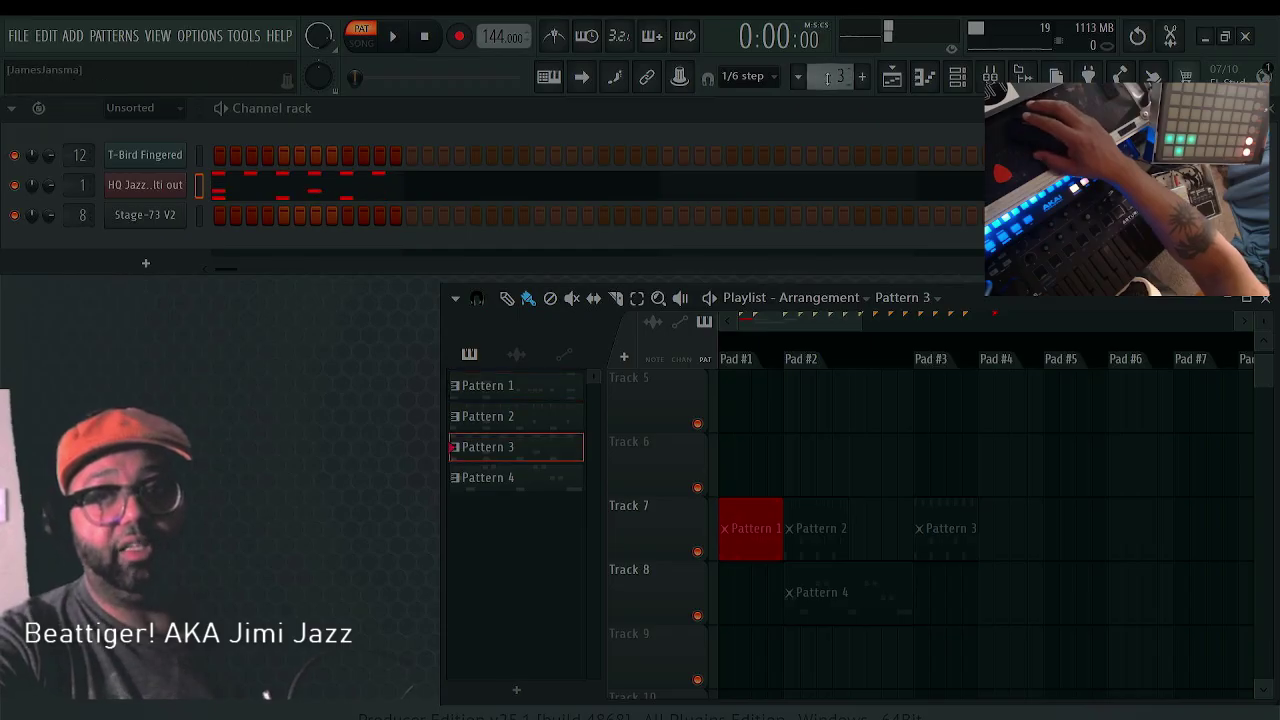
scroll(828, 78, down, 1)
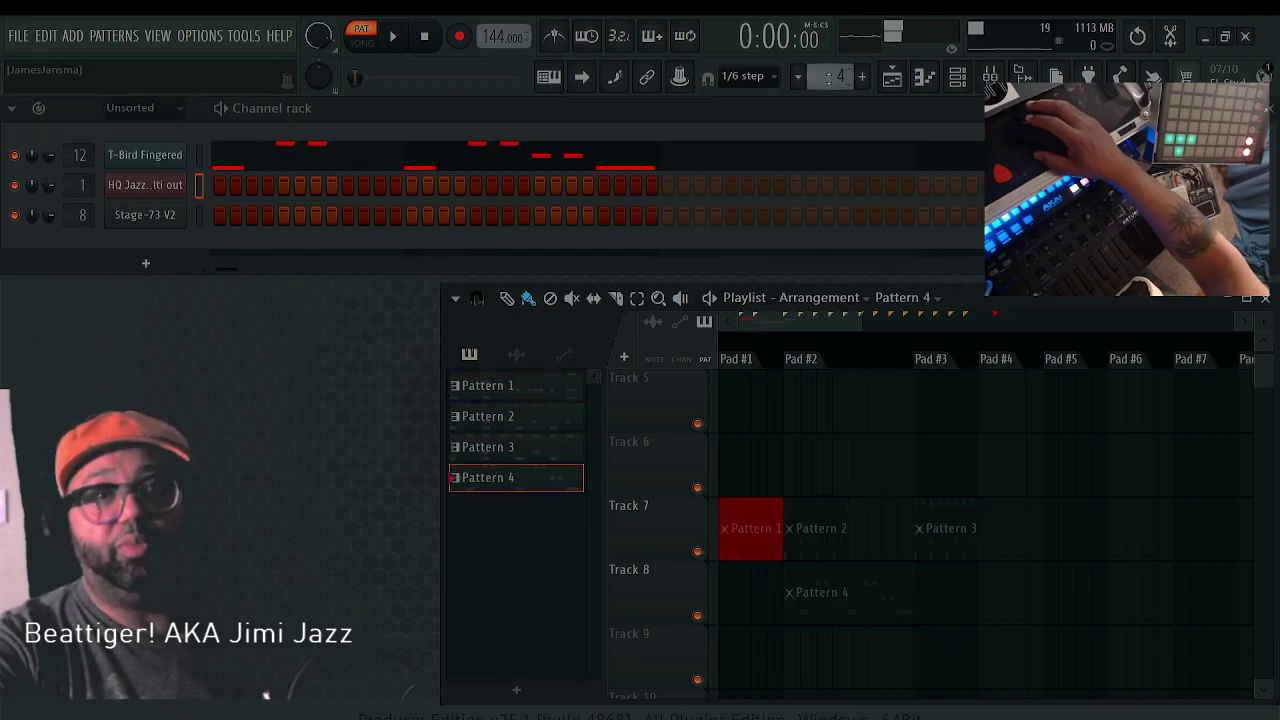
right_click(170, 226)
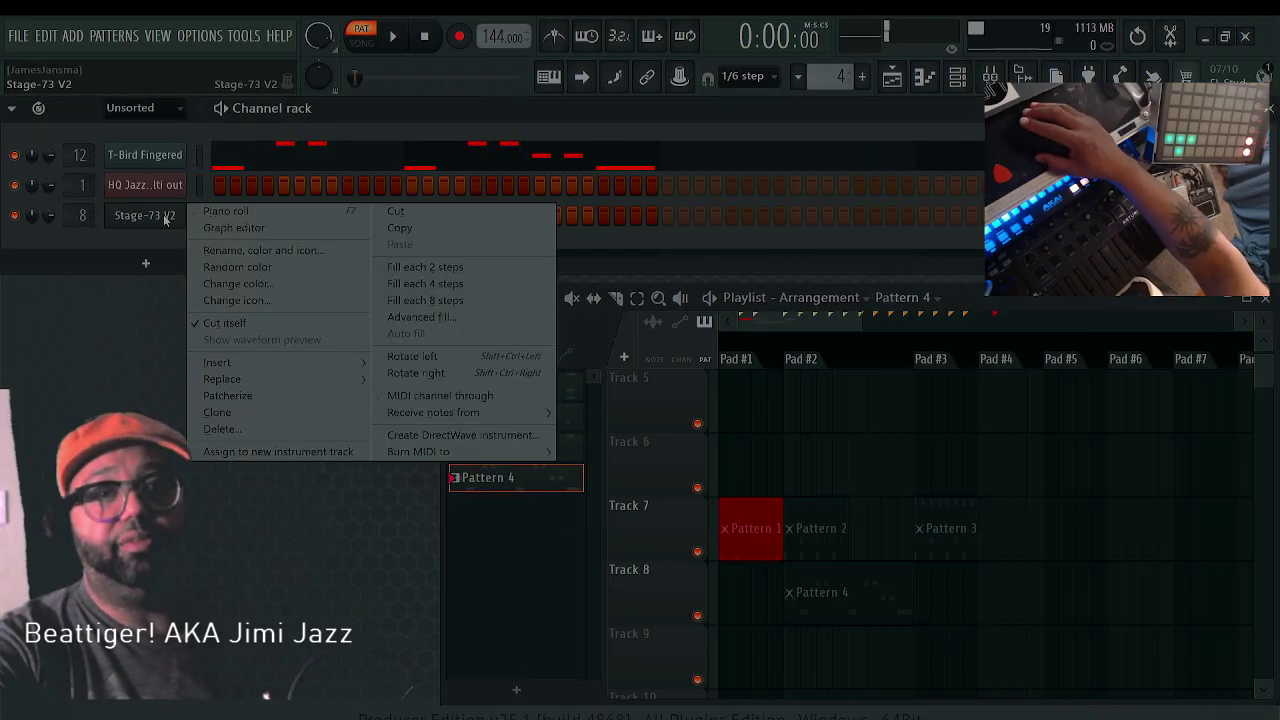
click(302, 216)
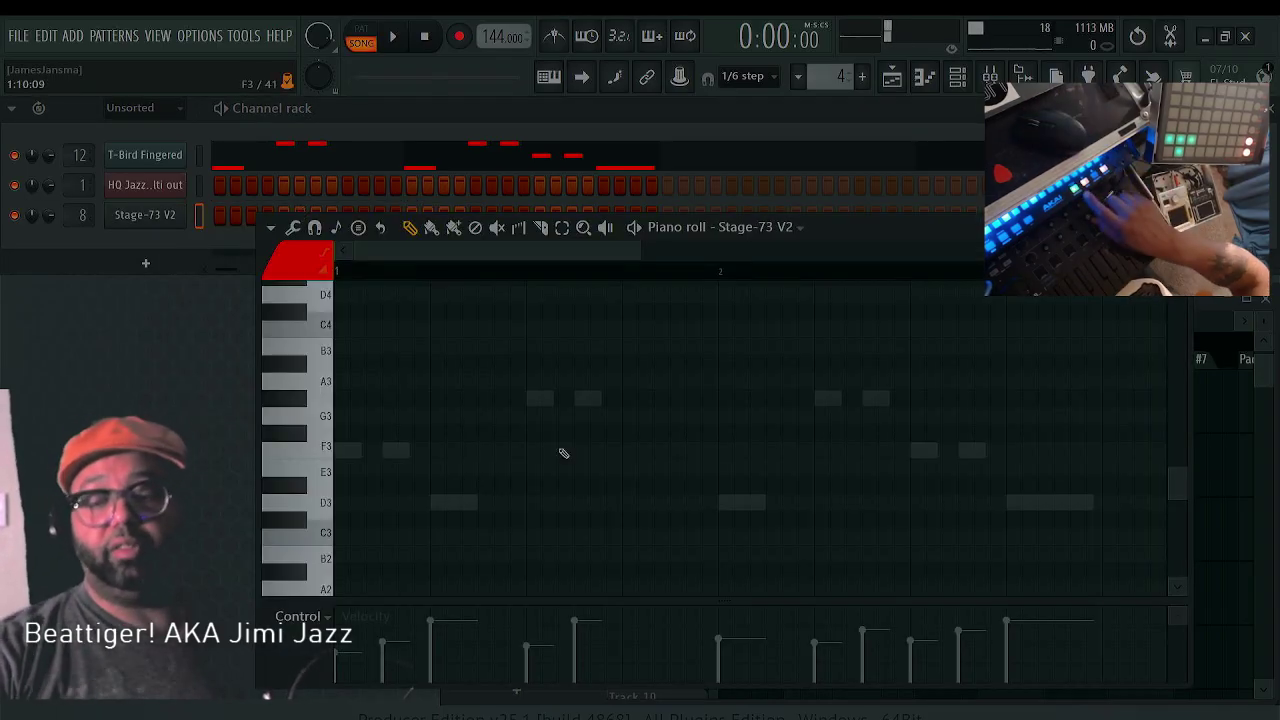
key(space)
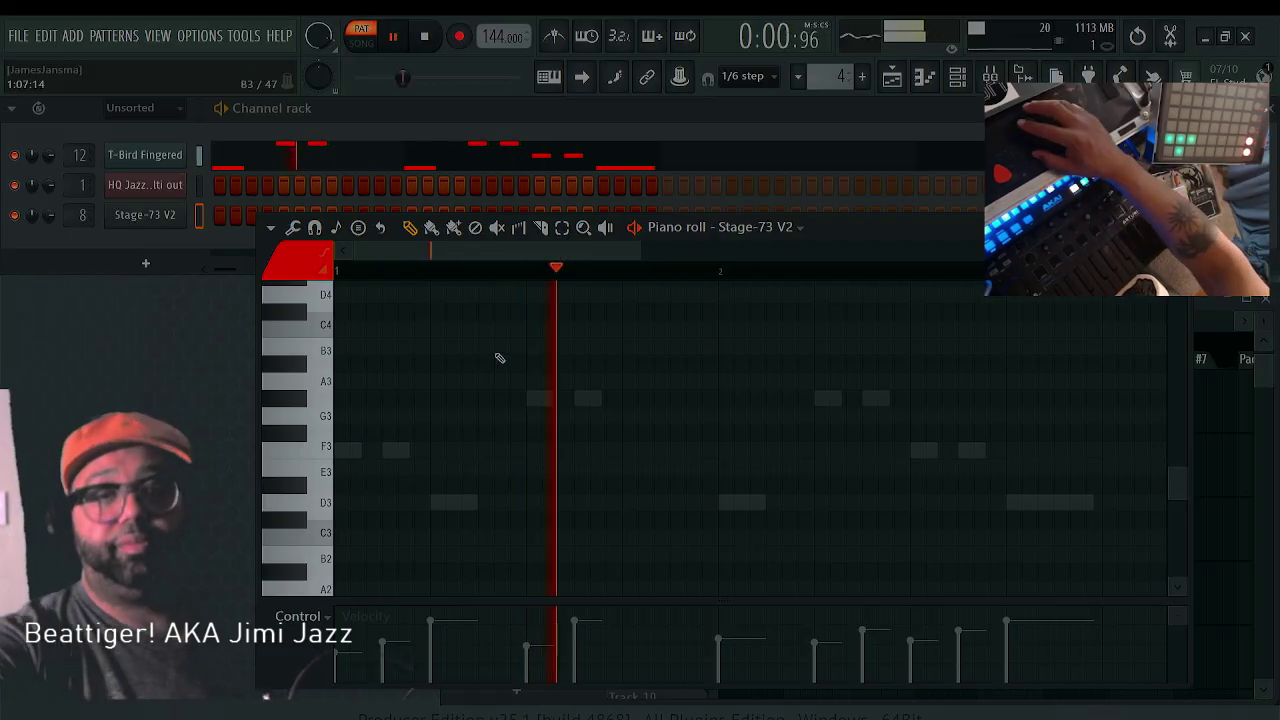
Audition Stage-73 V2 pitches between D#5 and B5 against the looping bass line to find chord tones
scroll(526, 363, up, 2)
scroll(640, 450, up, 1)
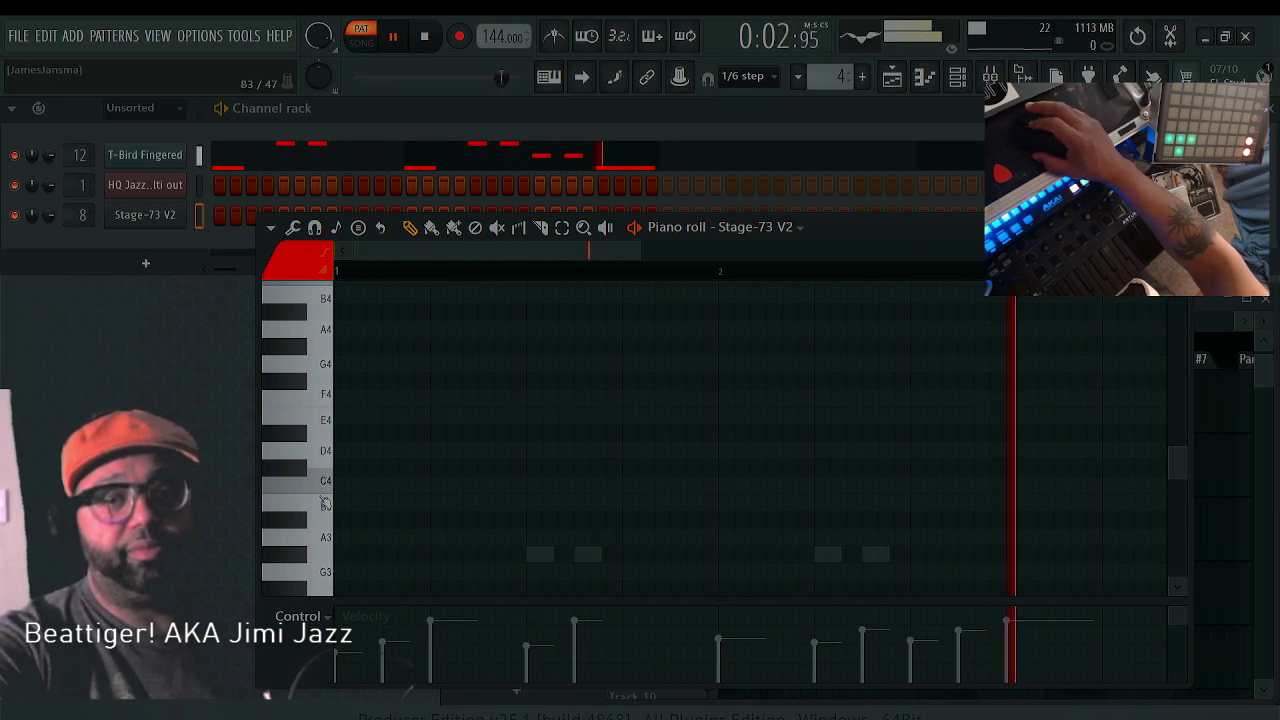
scroll(323, 440, up, 3)
scroll(318, 413, up, 4)
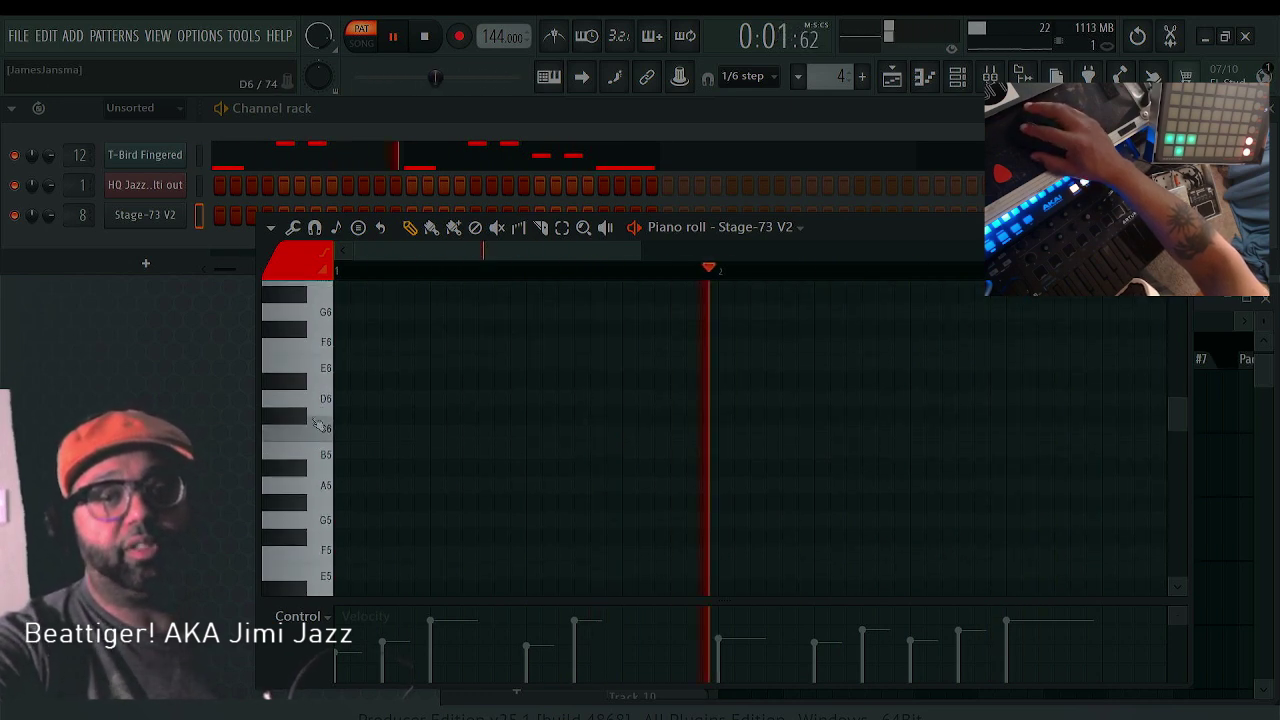
click(322, 458)
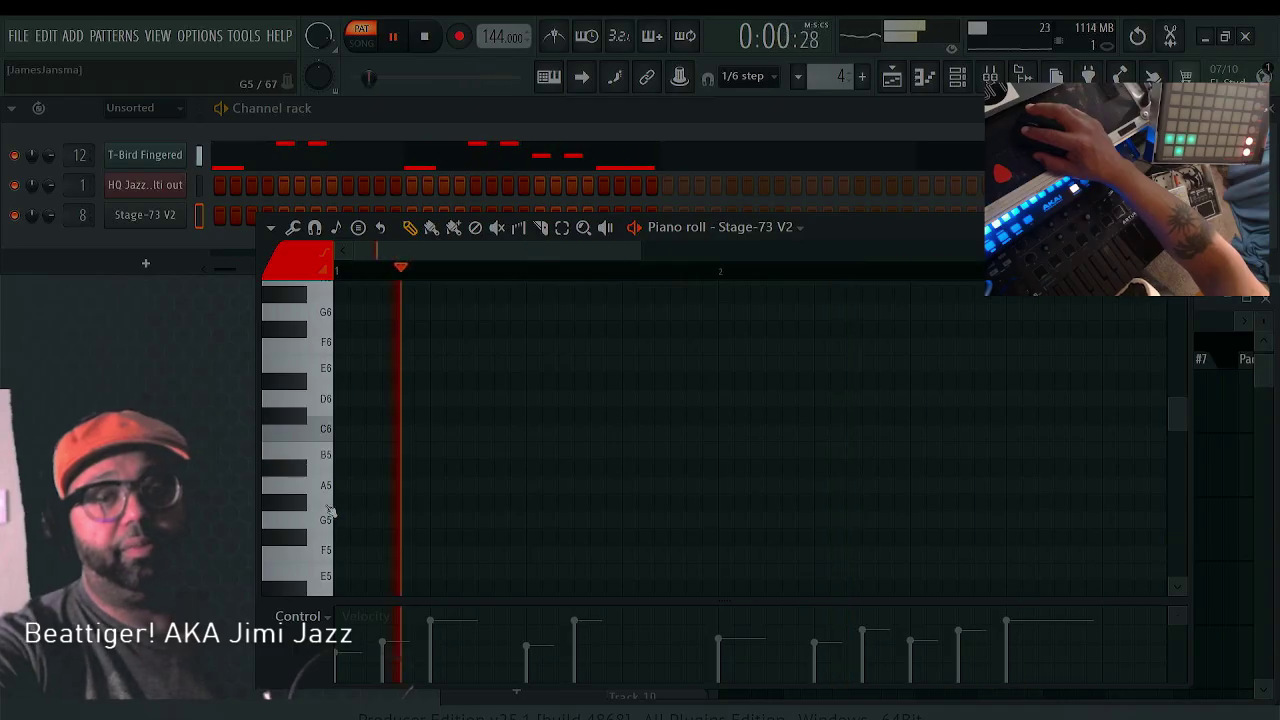
click(305, 503)
click(310, 522)
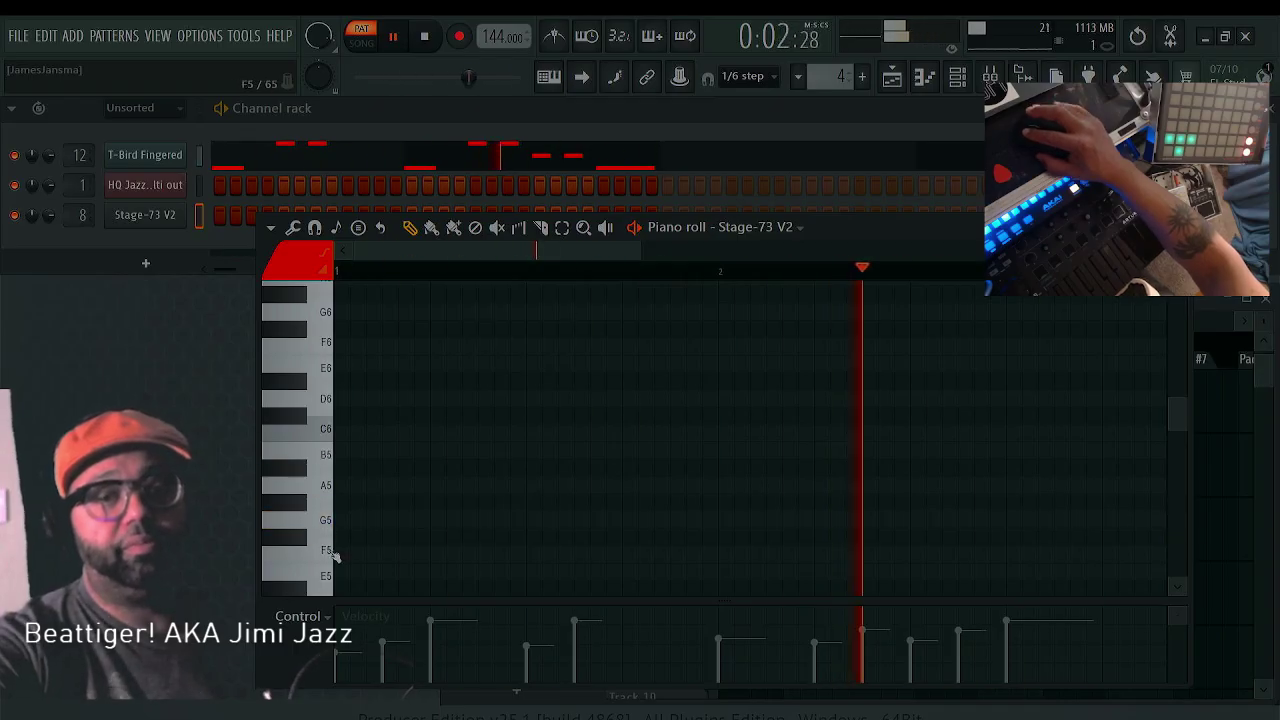
scroll(318, 500, down, 2)
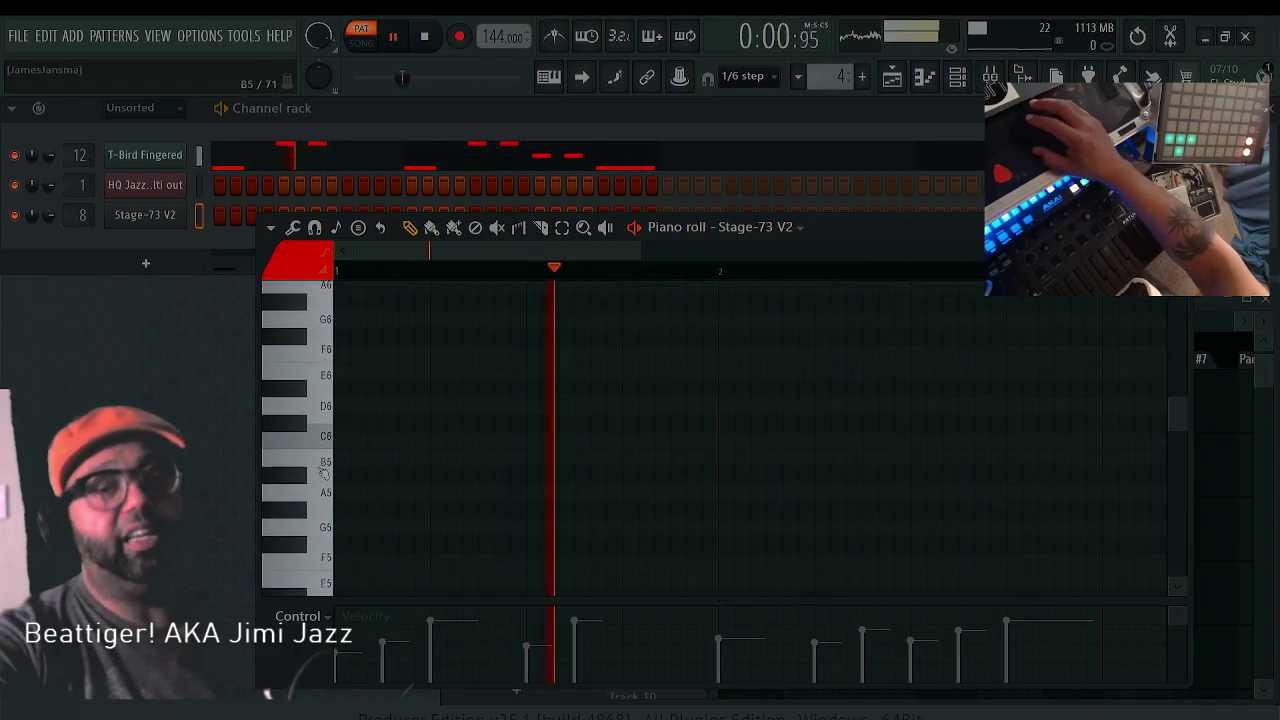
click(322, 473)
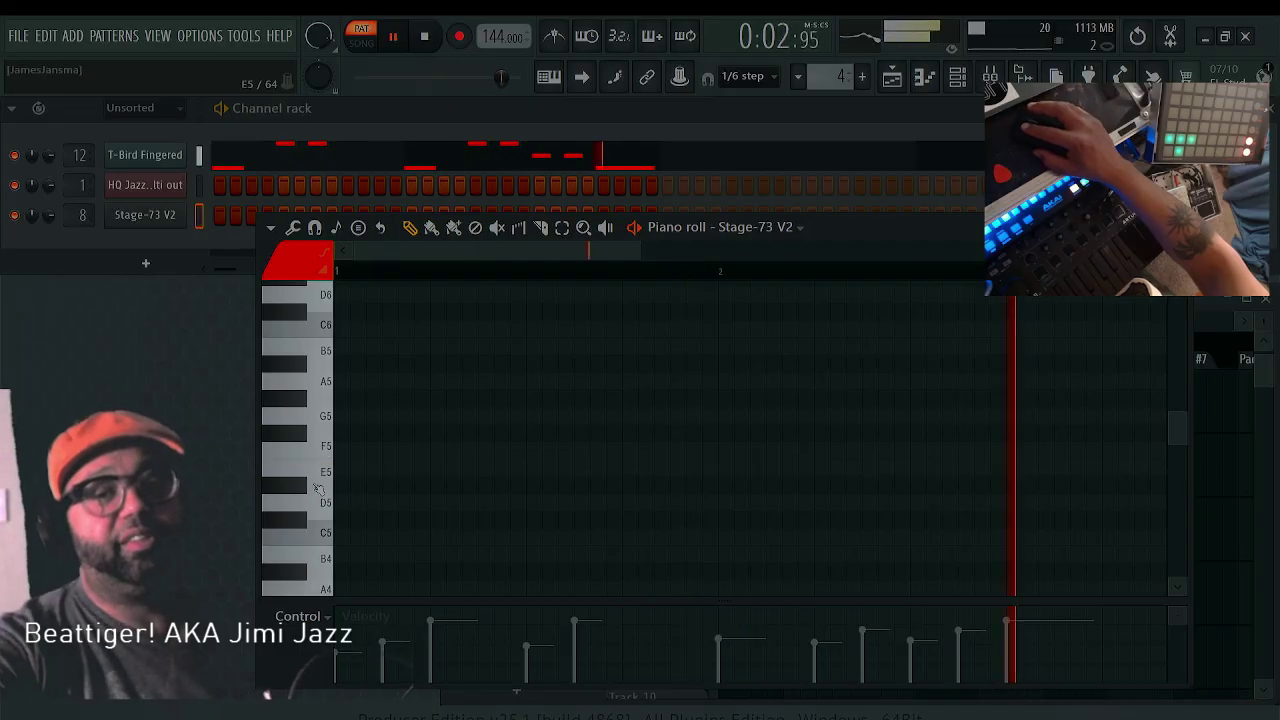
click(305, 487)
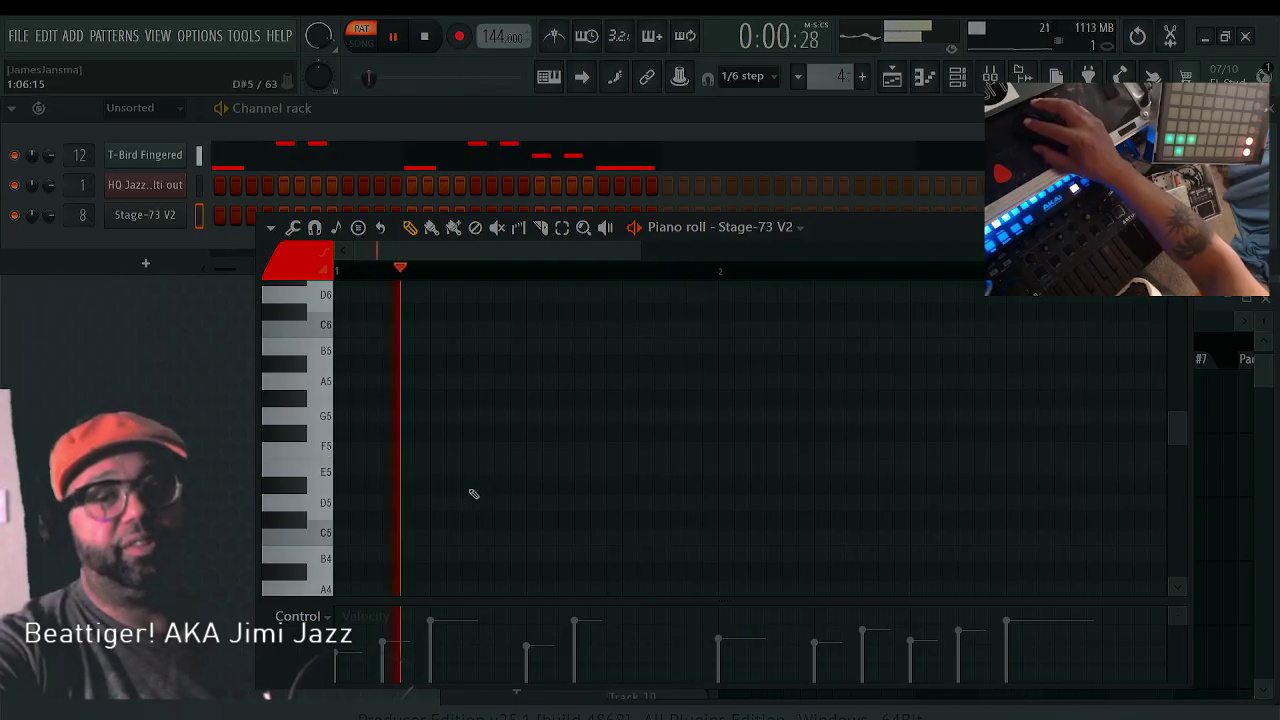
Add two short chords of D#5 and G5 in bar 1, on beats 2 and 3
click(433, 487)
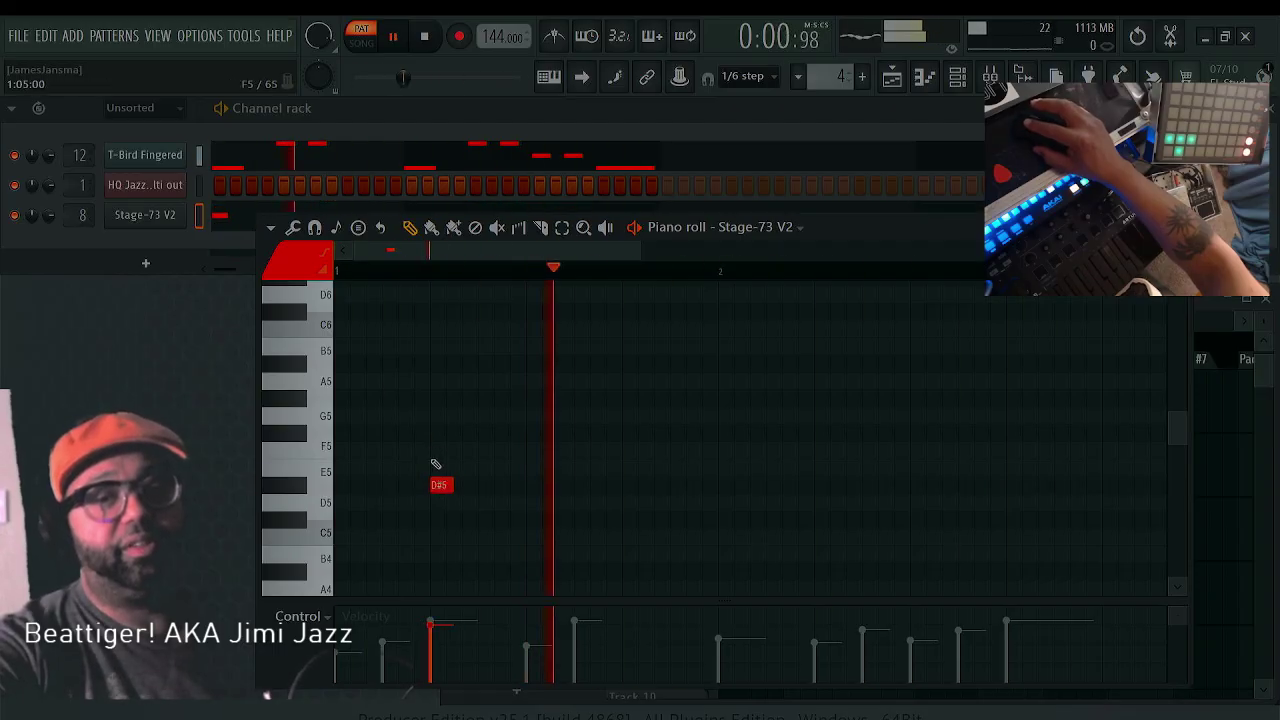
click(442, 417)
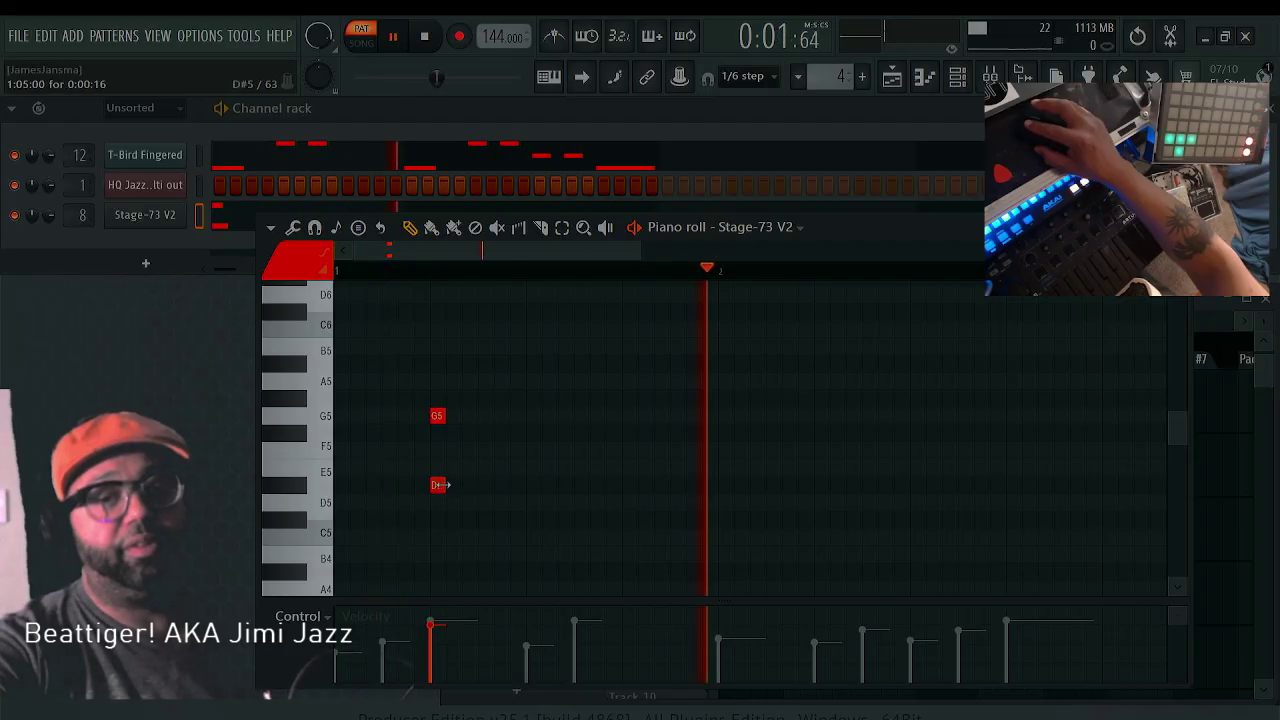
click(531, 416)
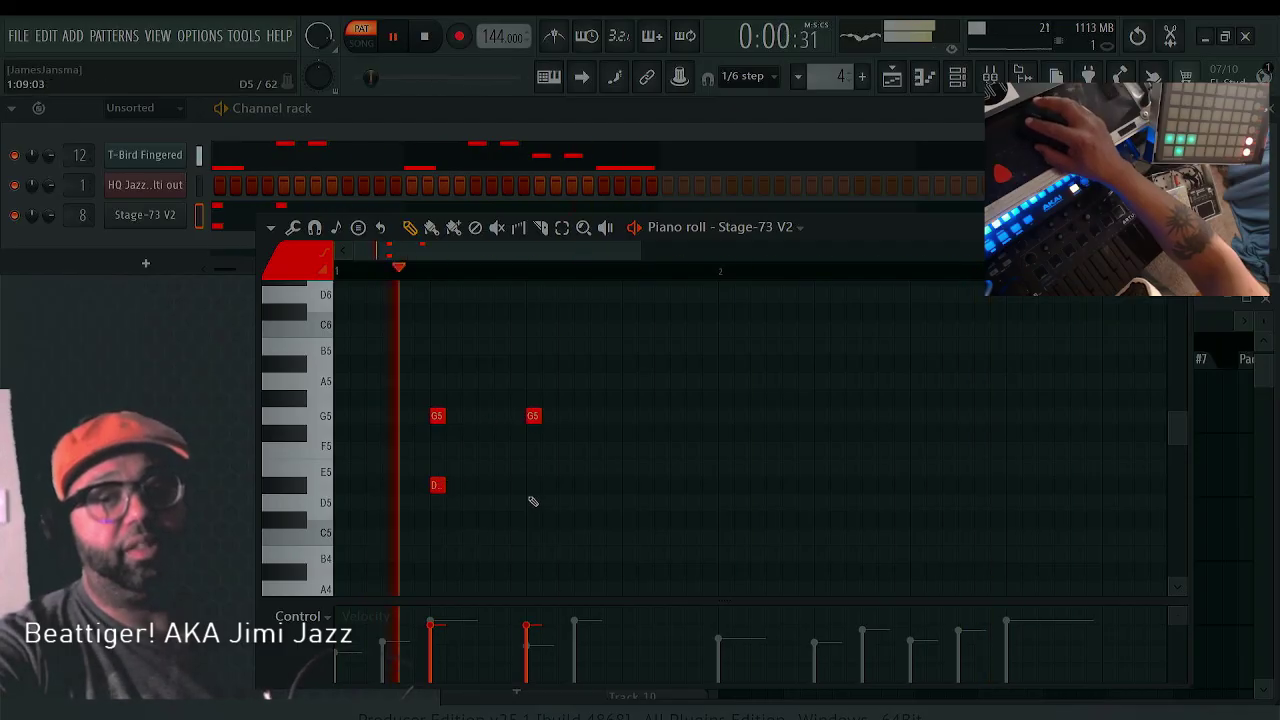
click(532, 486)
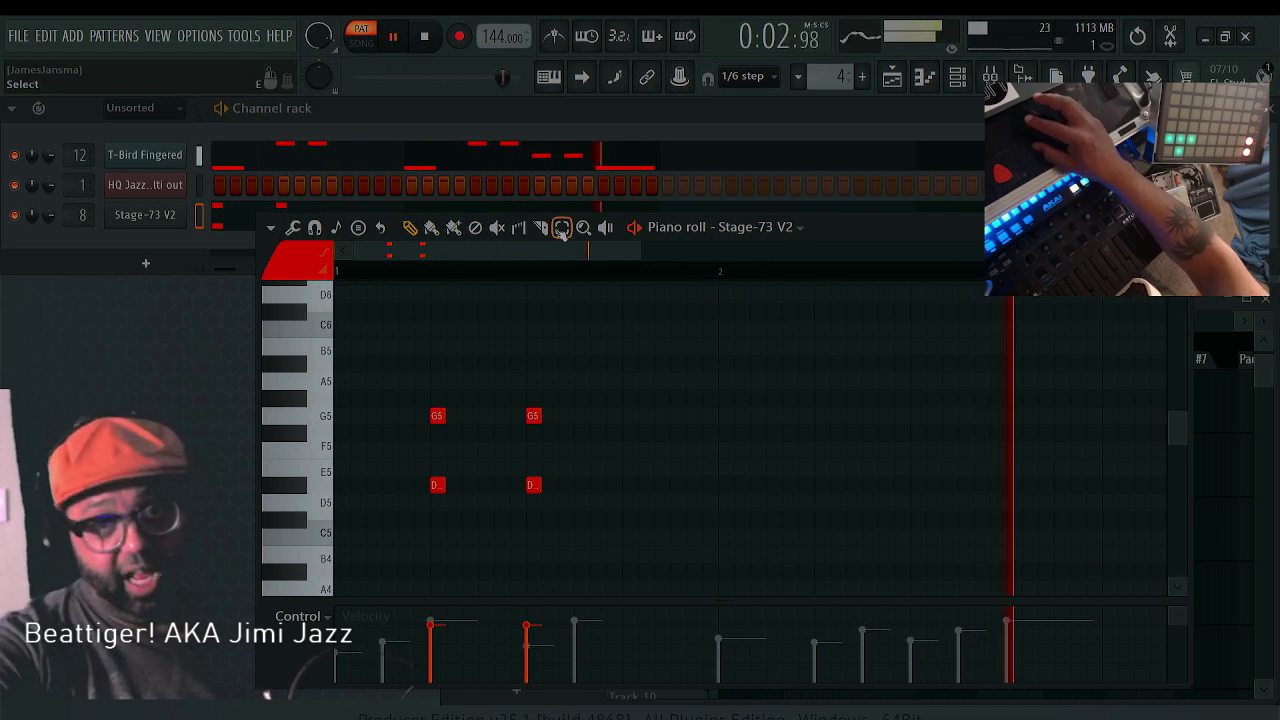
Shorten all four chord notes together to 8 ticks and slightly lower the first chord's velocity
drag(571, 523, 380, 374)
click(410, 227)
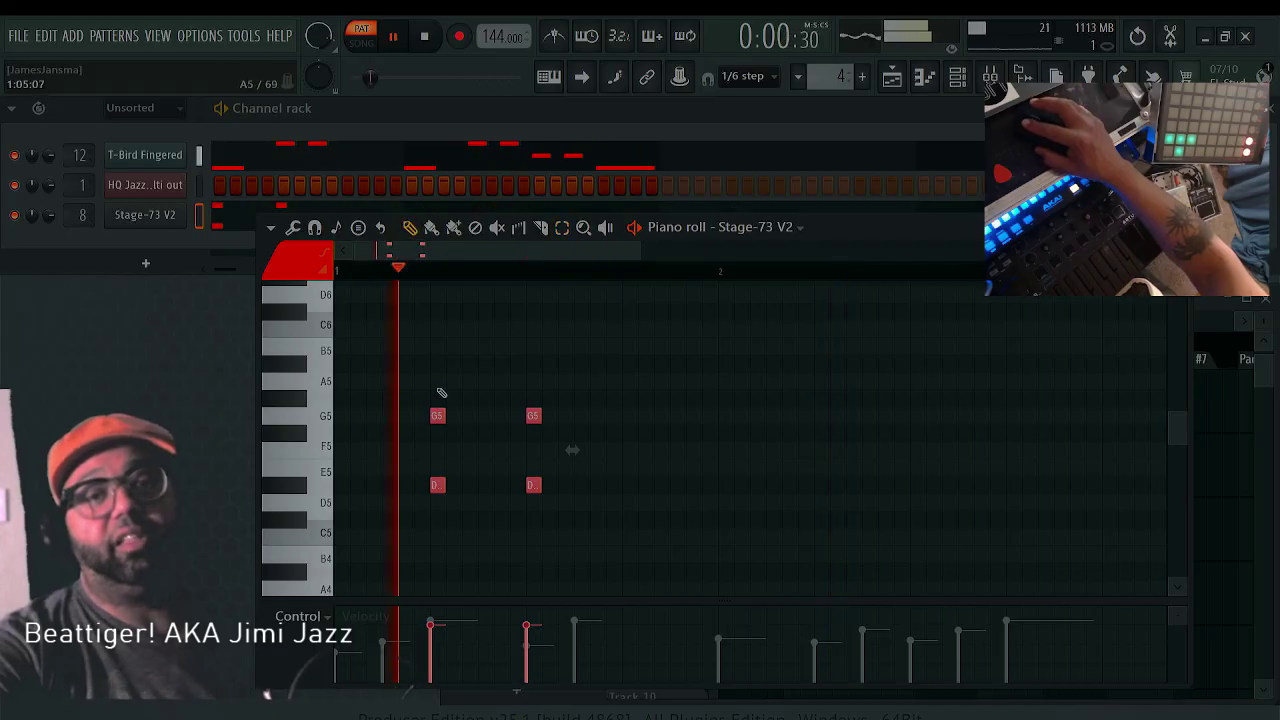
drag(445, 415, 440, 414)
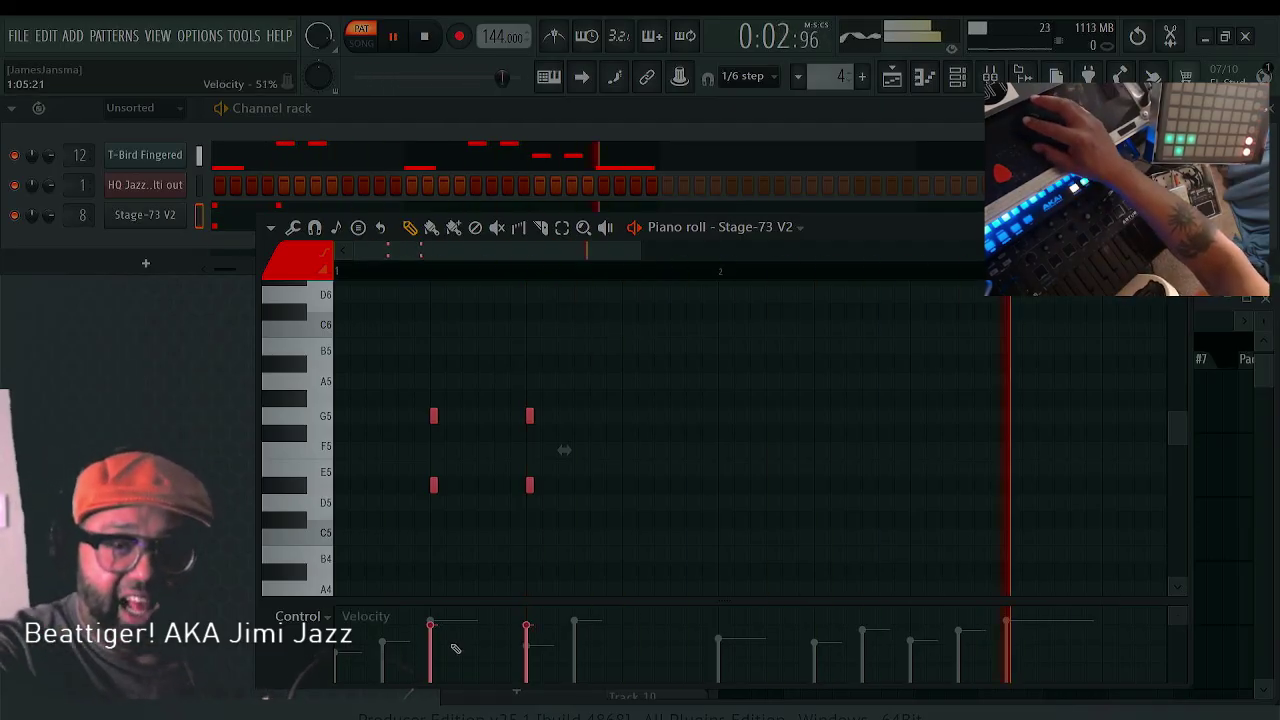
click(490, 540)
right_click(489, 537)
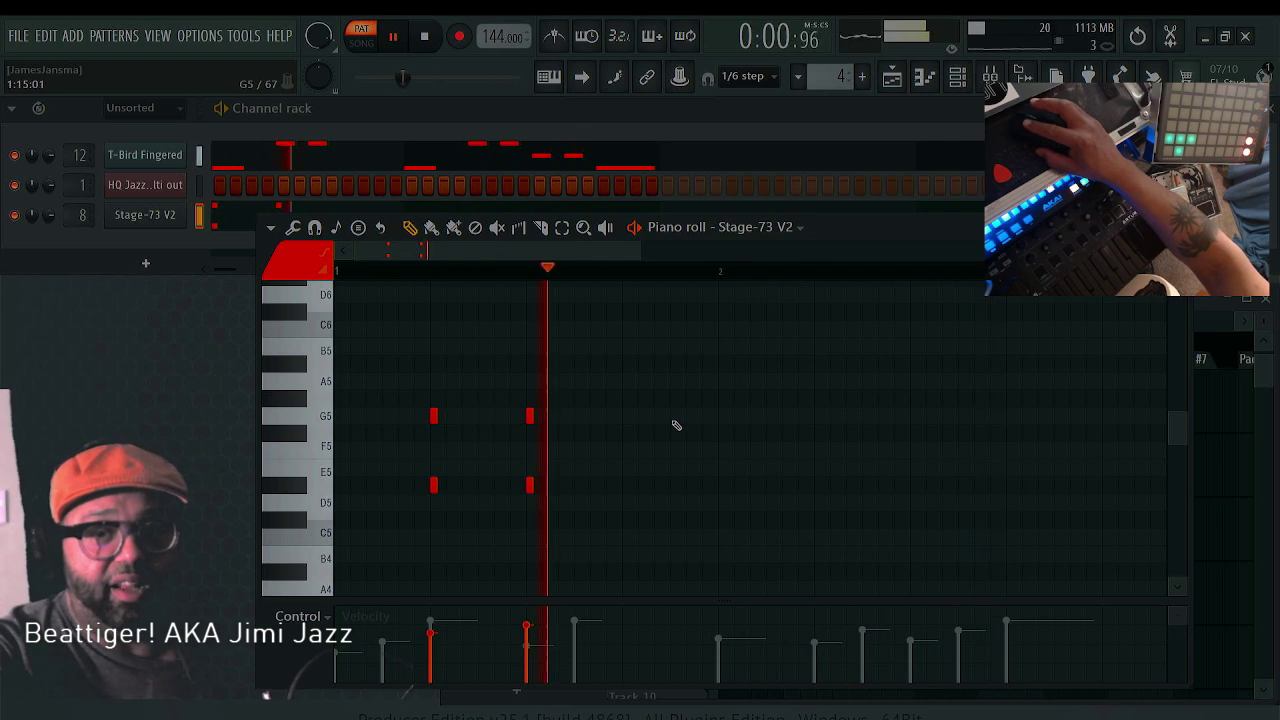
Copy both bar 1 chords into bar 2 so the first copied chord starts at about 2:07
click(562, 227)
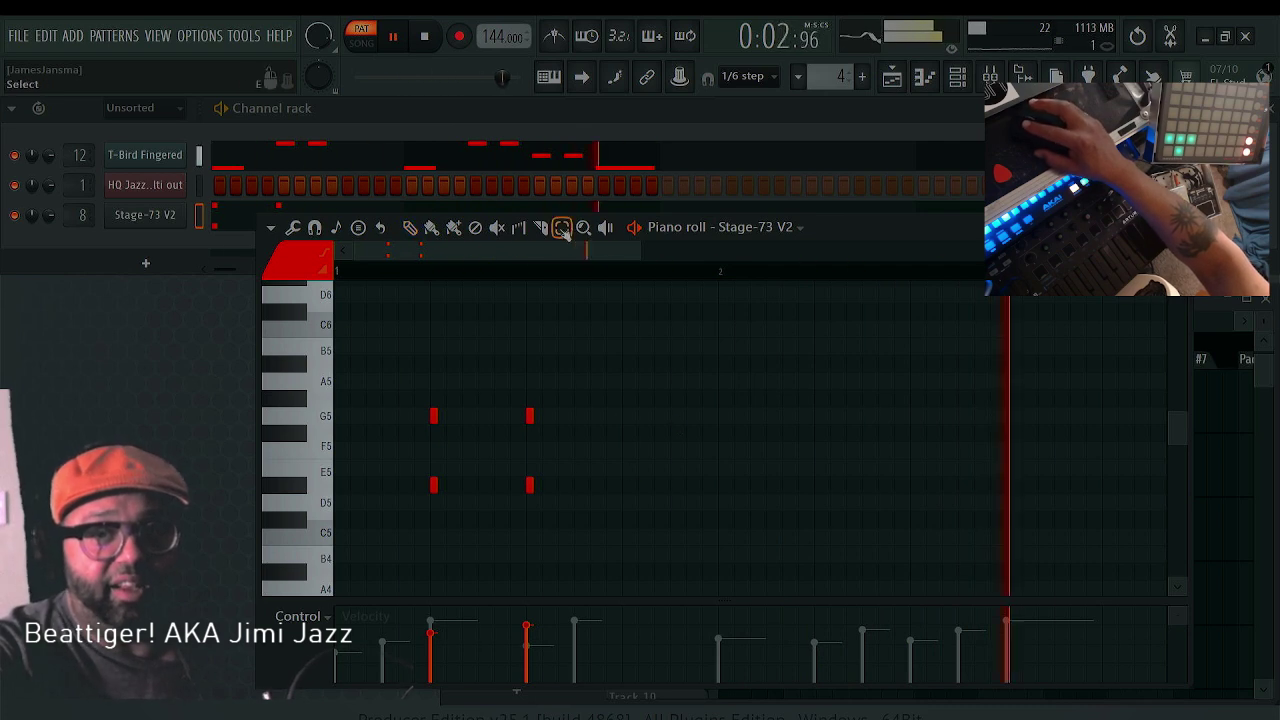
drag(603, 529, 480, 449)
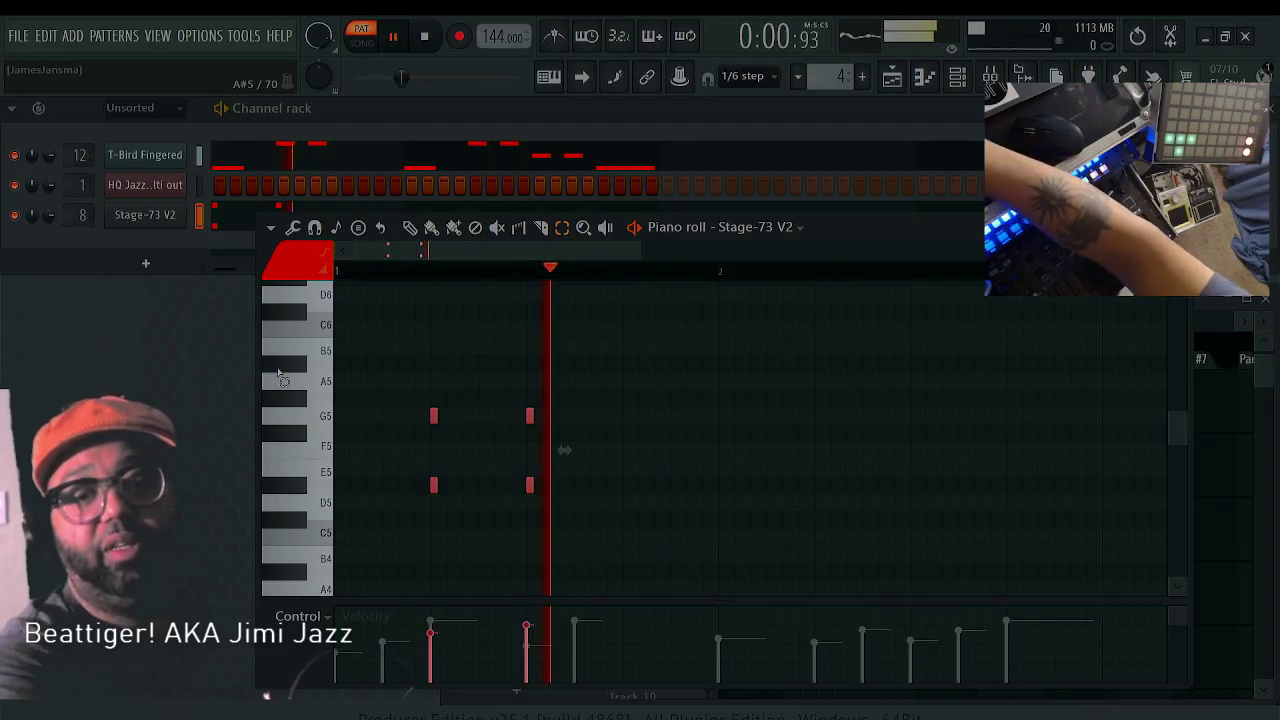
key(ctrl+s)
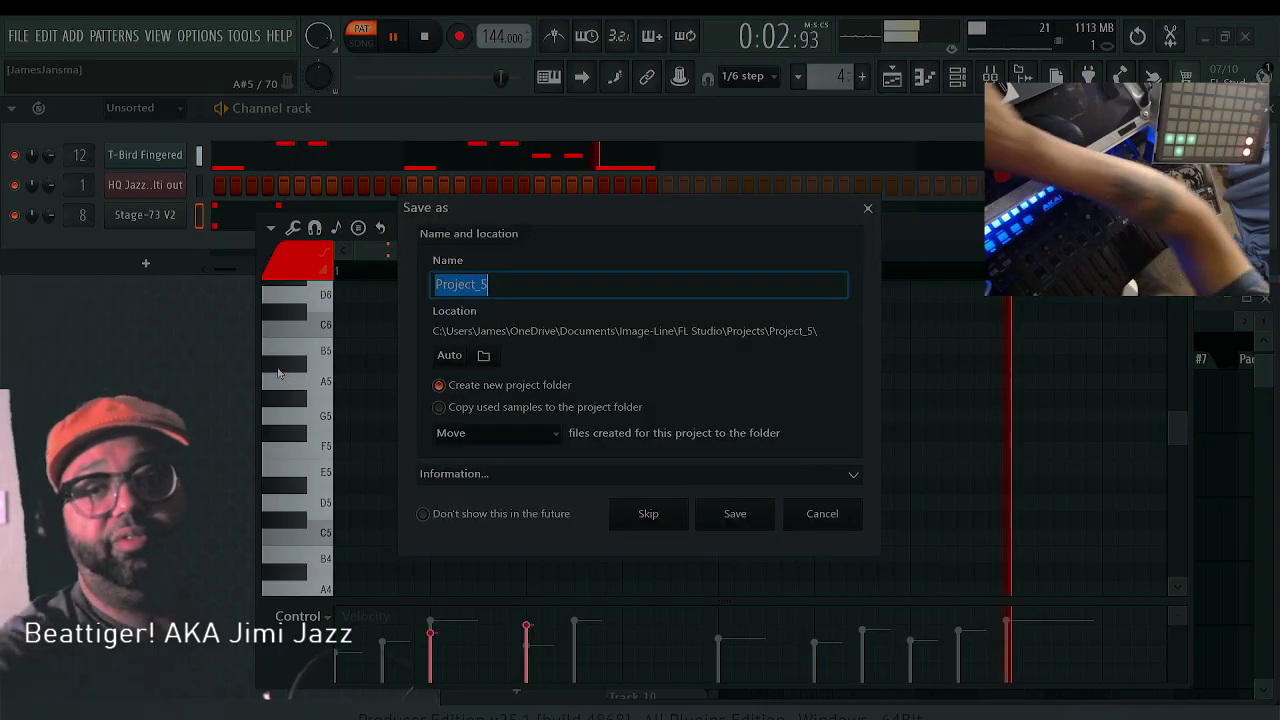
click(857, 514)
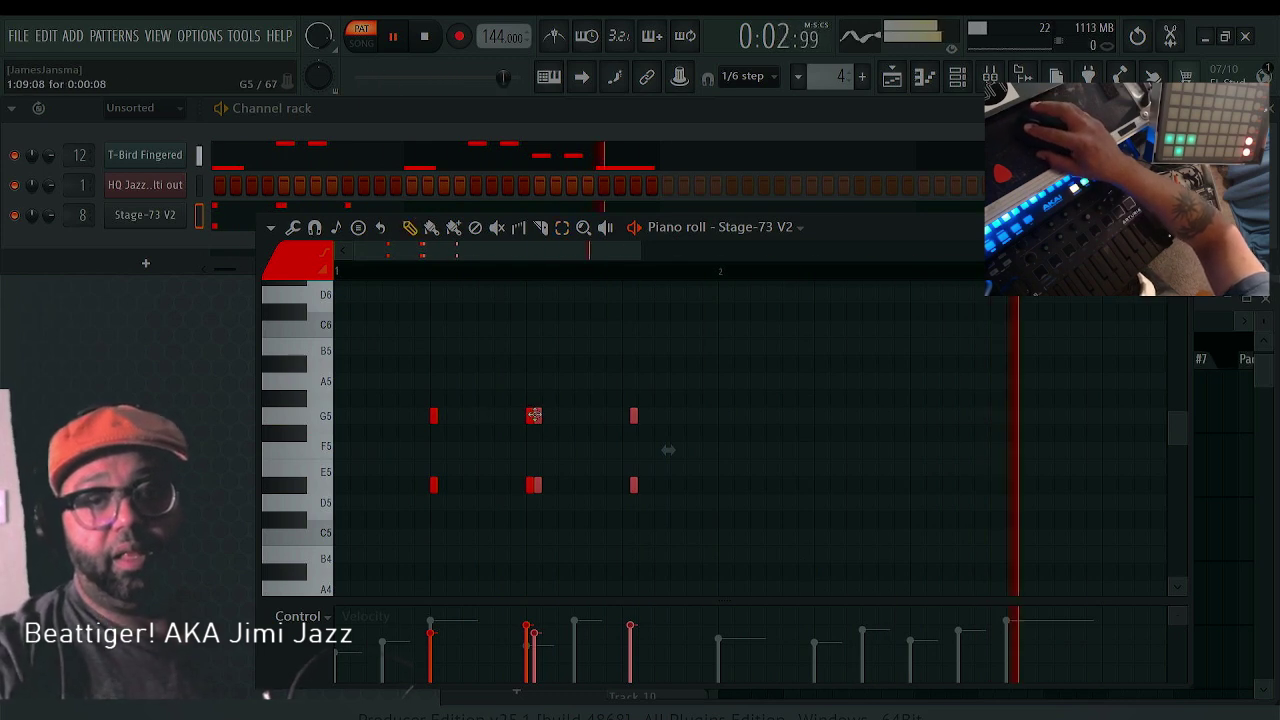
drag(534, 415, 852, 414)
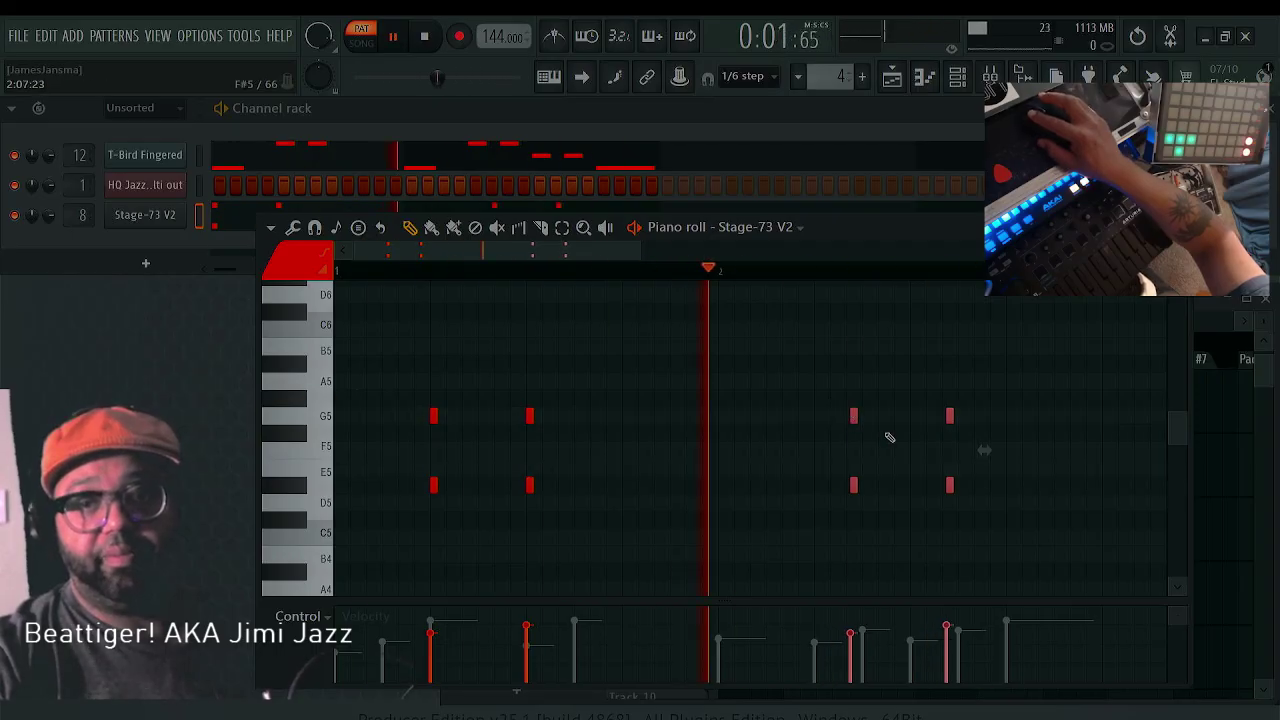
drag(853, 417, 868, 417)
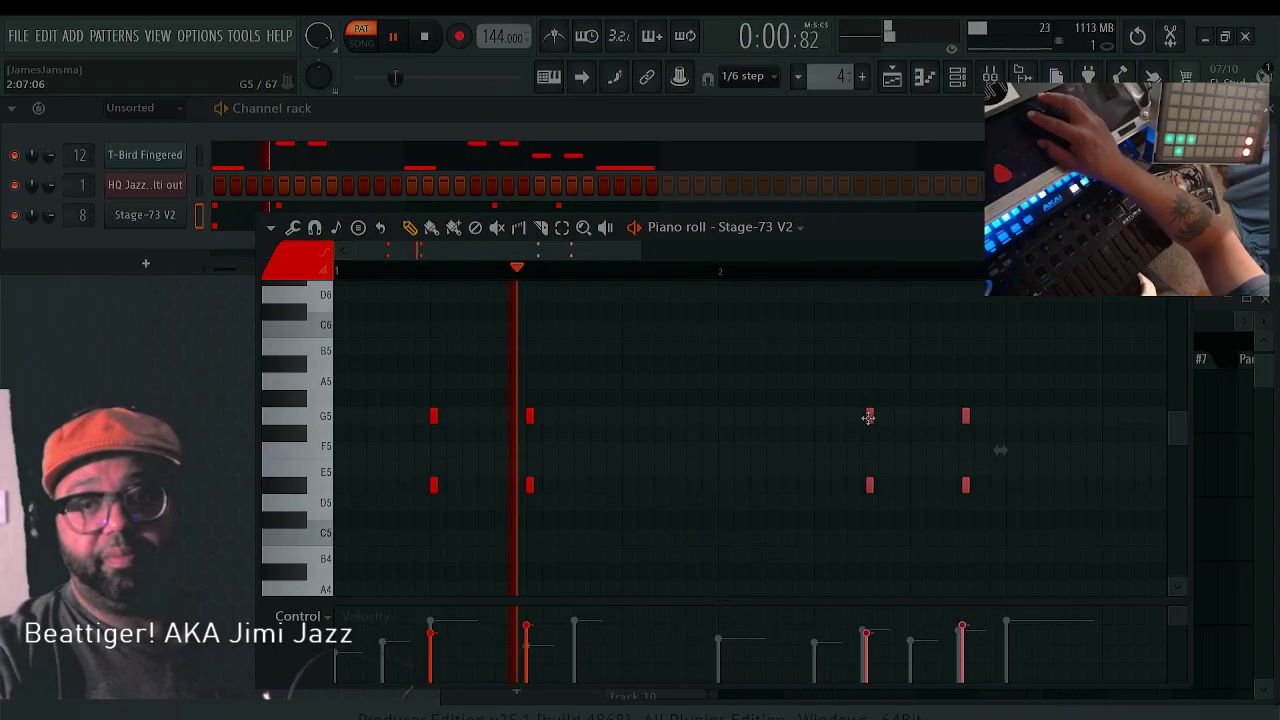
Deselect the copied notes and delete the G5 and D#5 notes of the last chord in bar 2
click(993, 433)
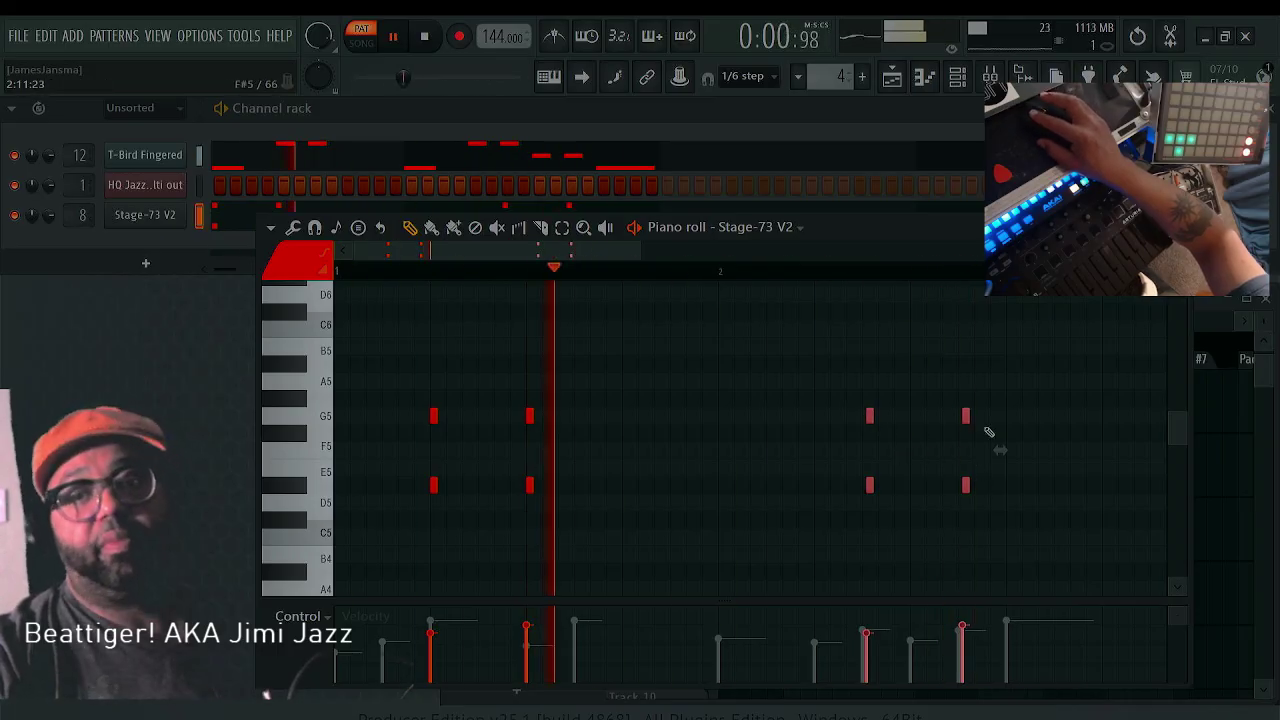
right_click(994, 434)
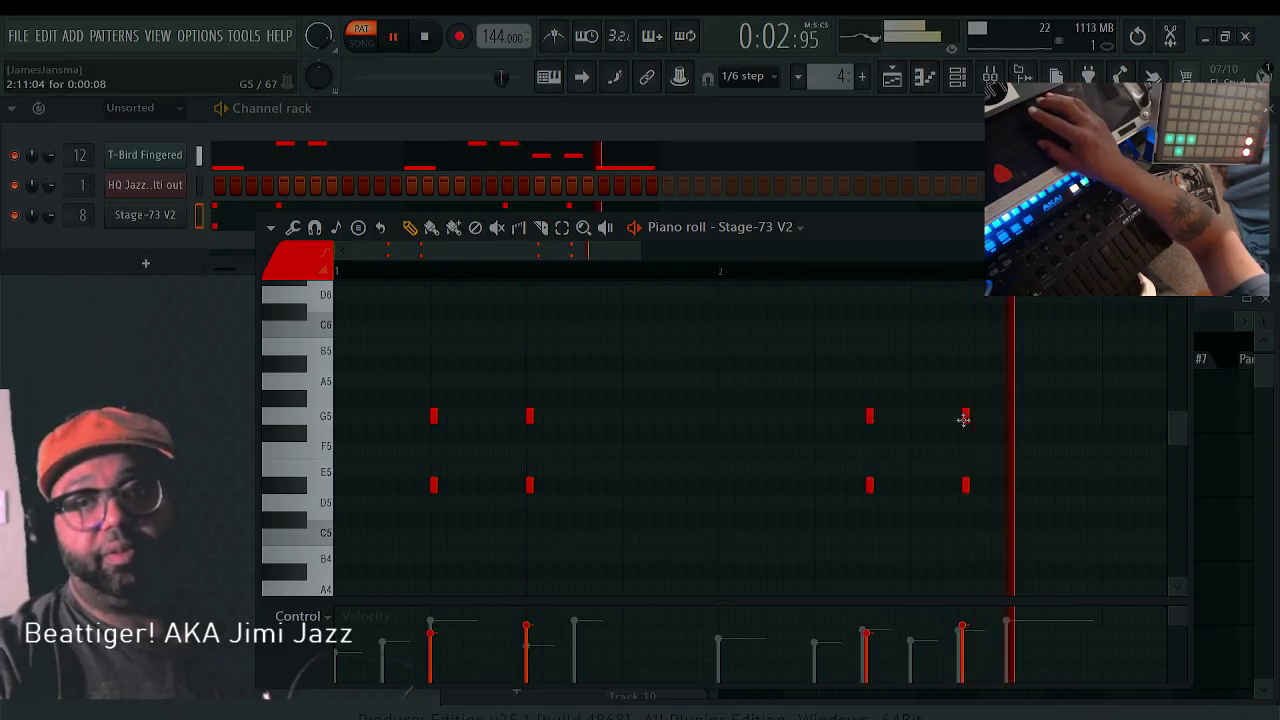
right_click(964, 417)
drag(966, 487, 930, 486)
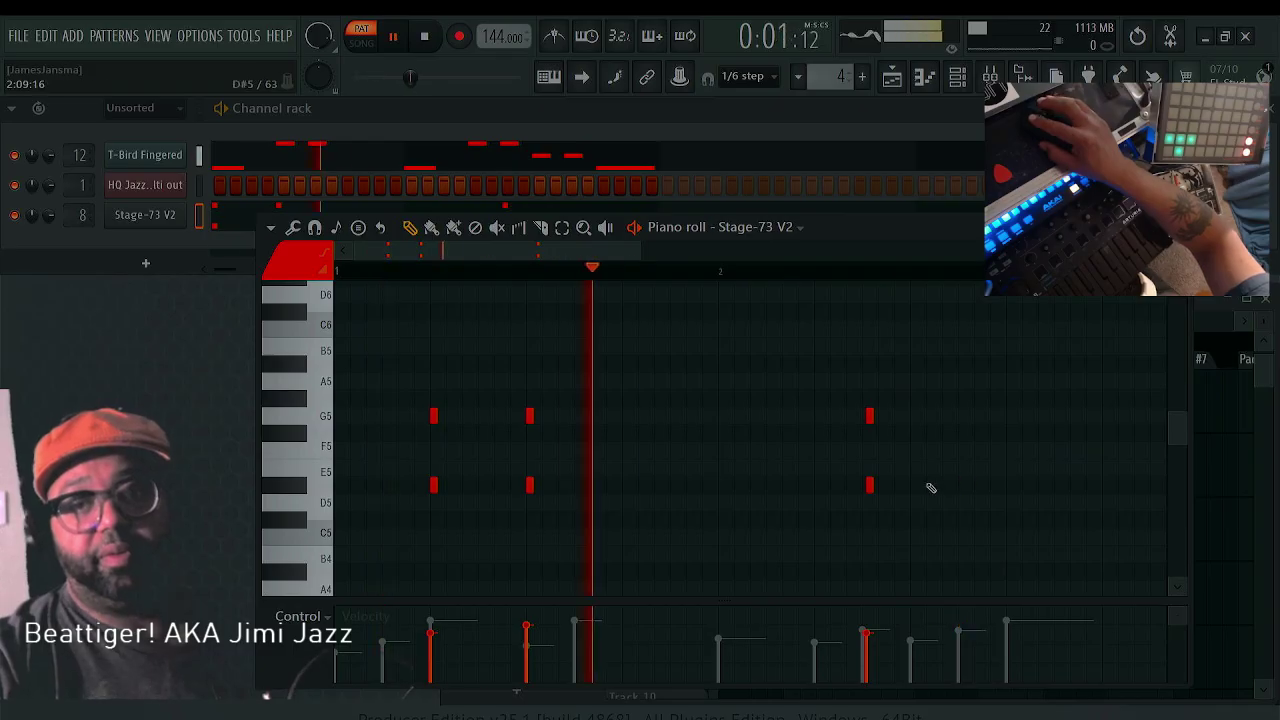
Try placing the last D#5 and G5 chord of bar 2 at about 2:10, and remove it again
right_click(930, 418)
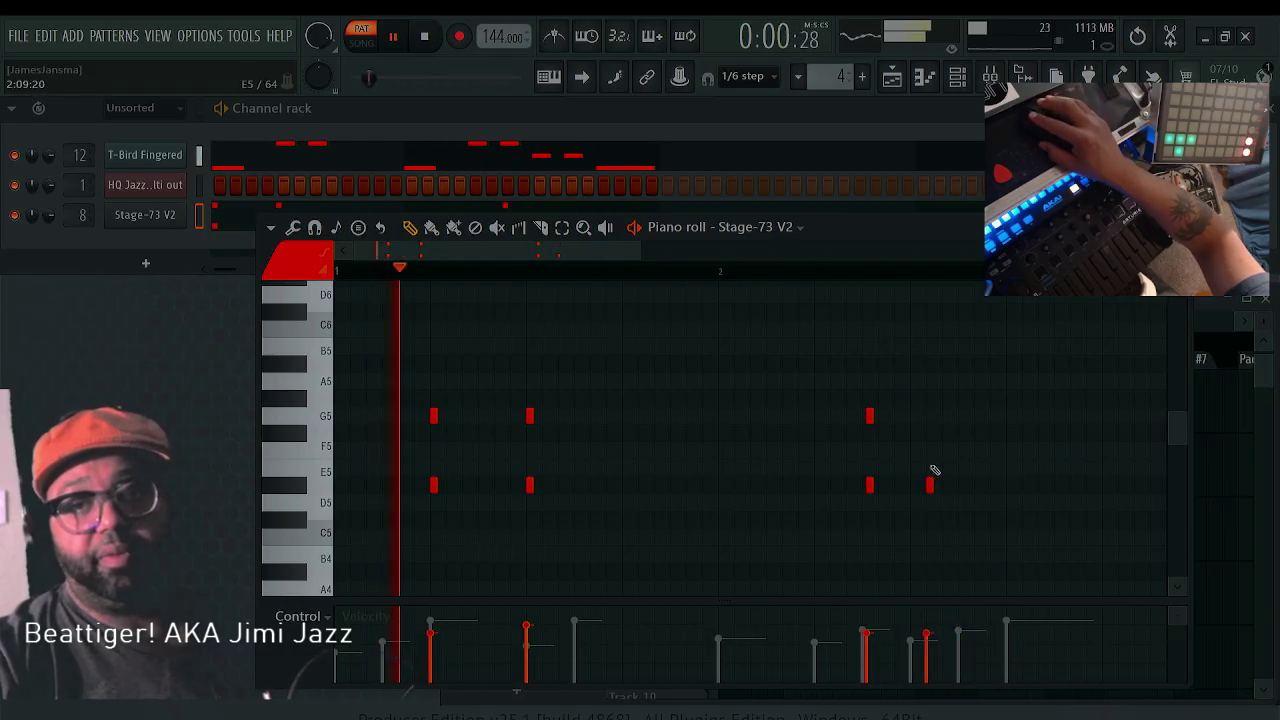
drag(930, 485, 950, 480)
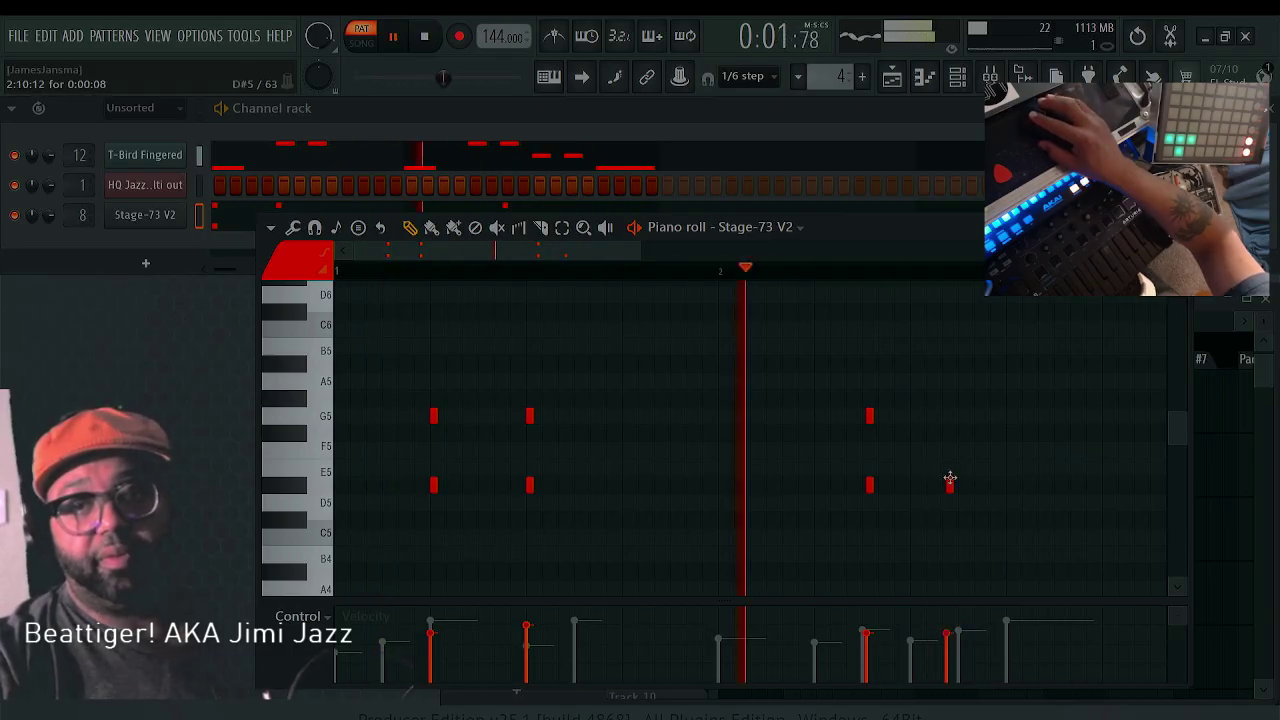
click(946, 416)
right_click(950, 486)
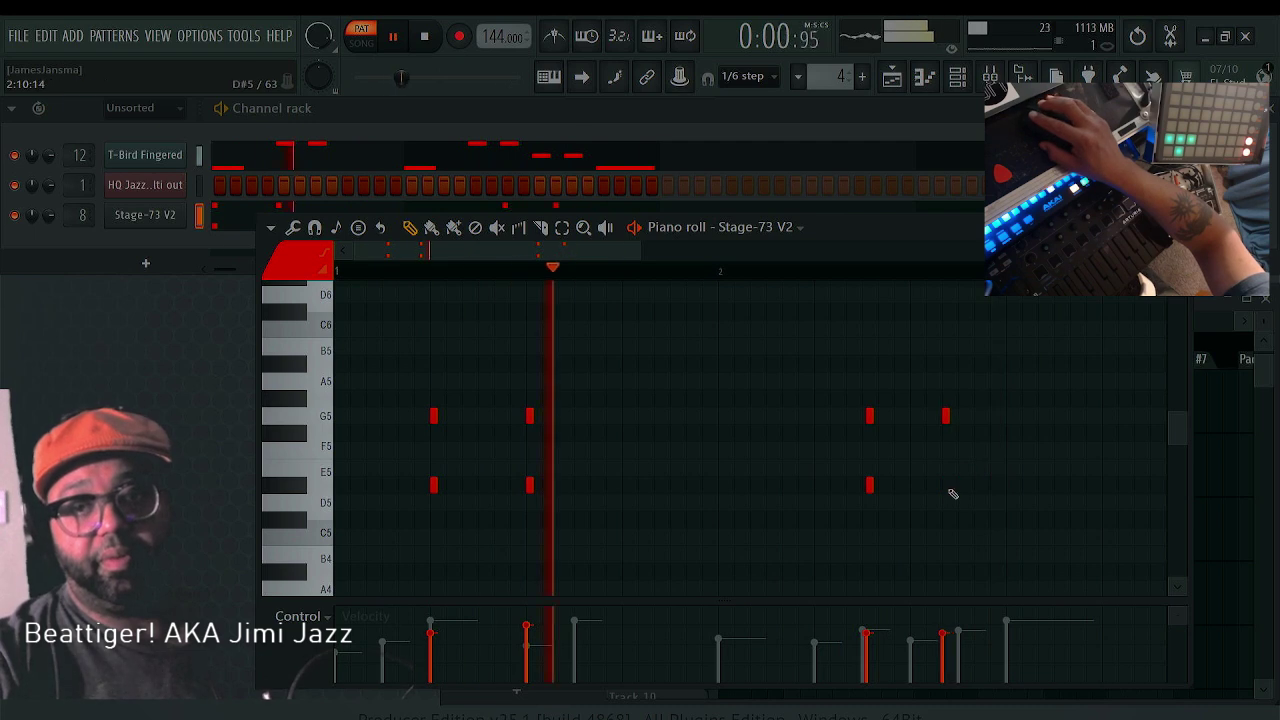
click(946, 487)
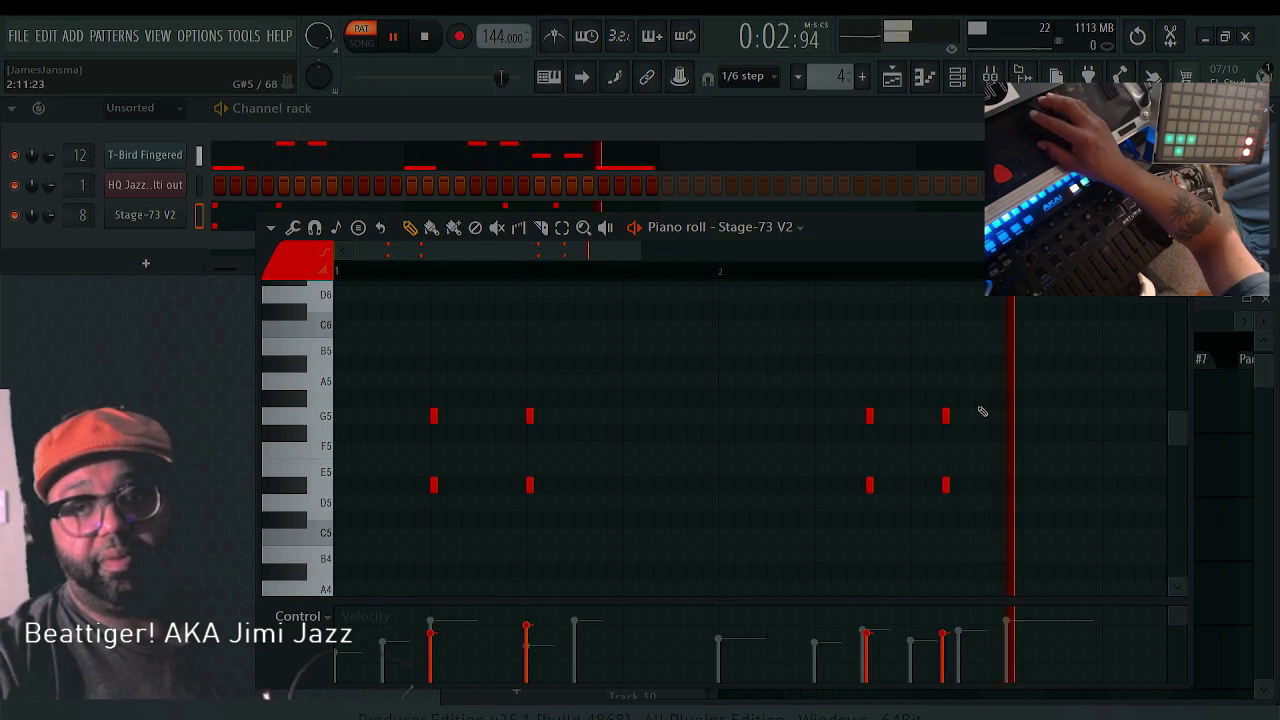
right_click(946, 416)
right_click(946, 486)
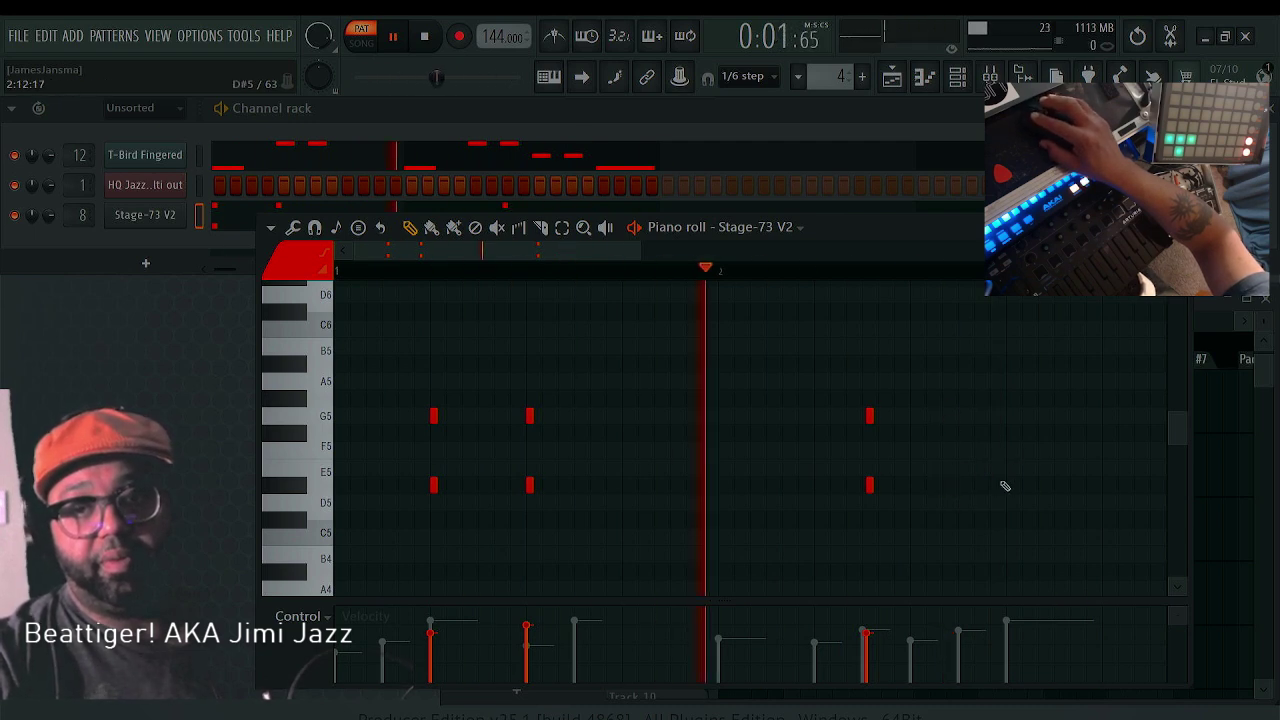
Add a D#5 and G5 chord on beat 4 of bar 2 and lower the velocity of the chord before it
click(1011, 418)
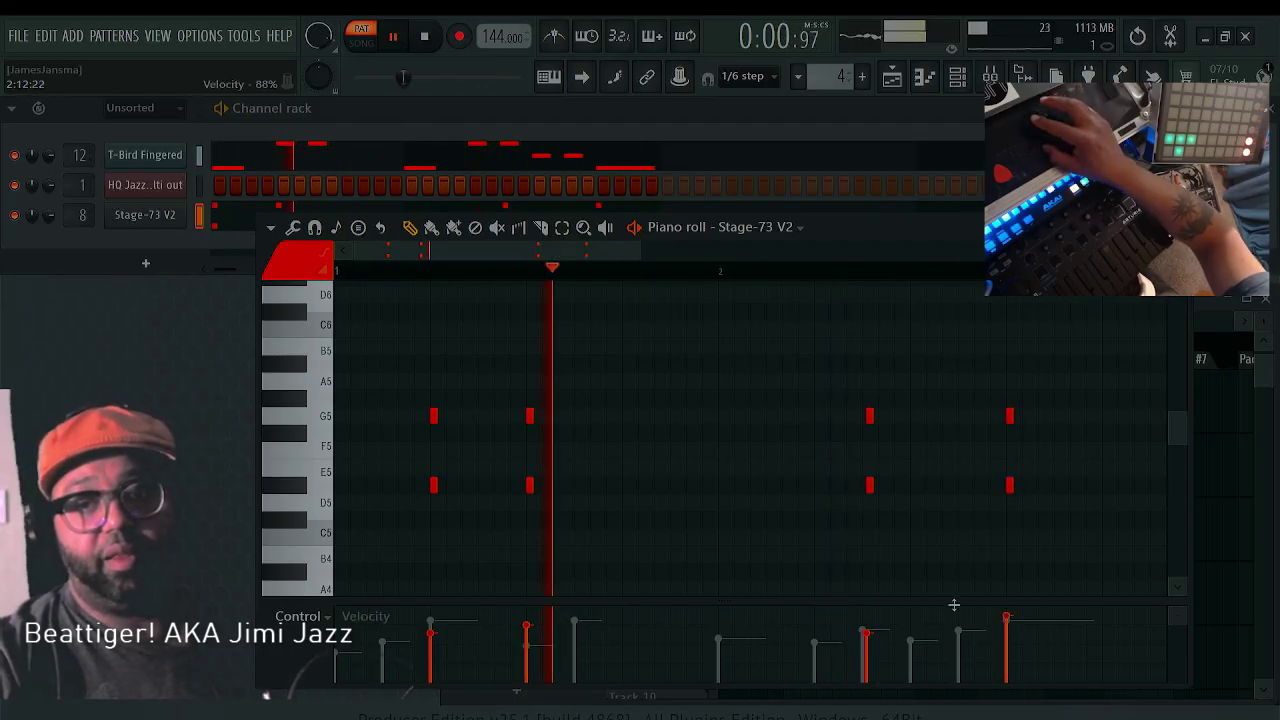
click(870, 652)
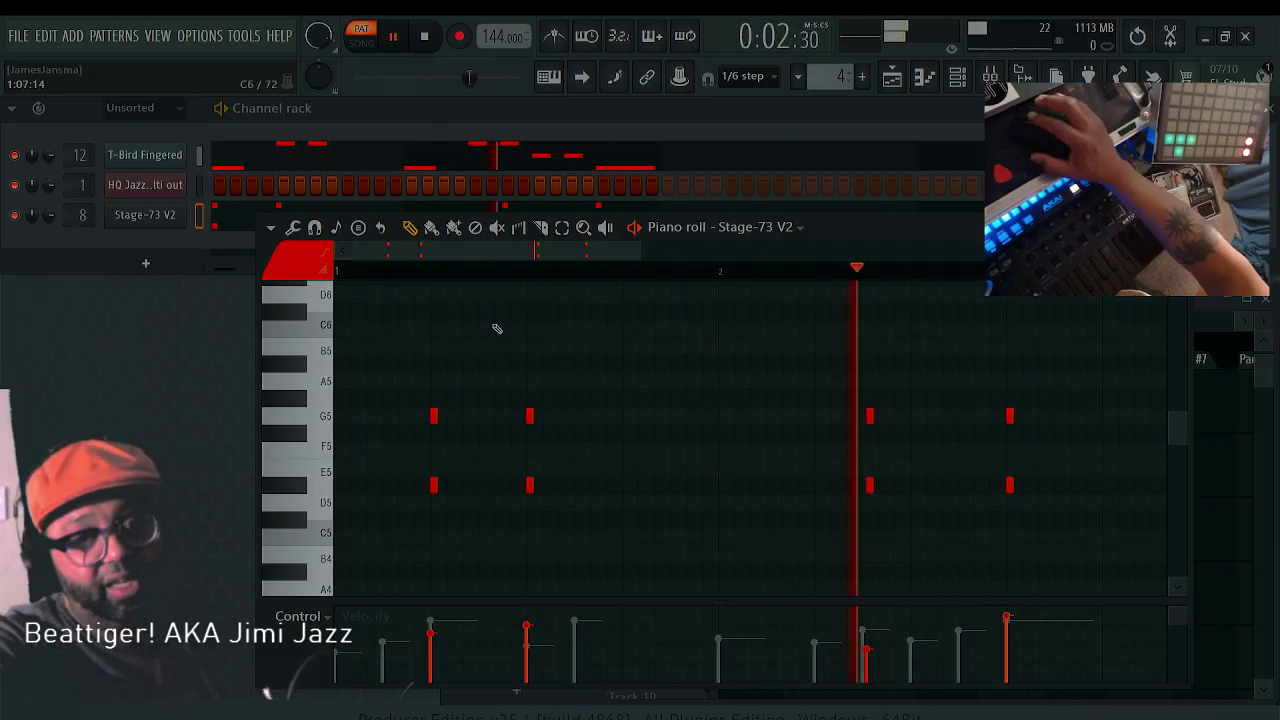
Add a B5 note on beat 4 of bar 1 with a G5 below it, trying and removing another B5 early in bar 2
click(623, 347)
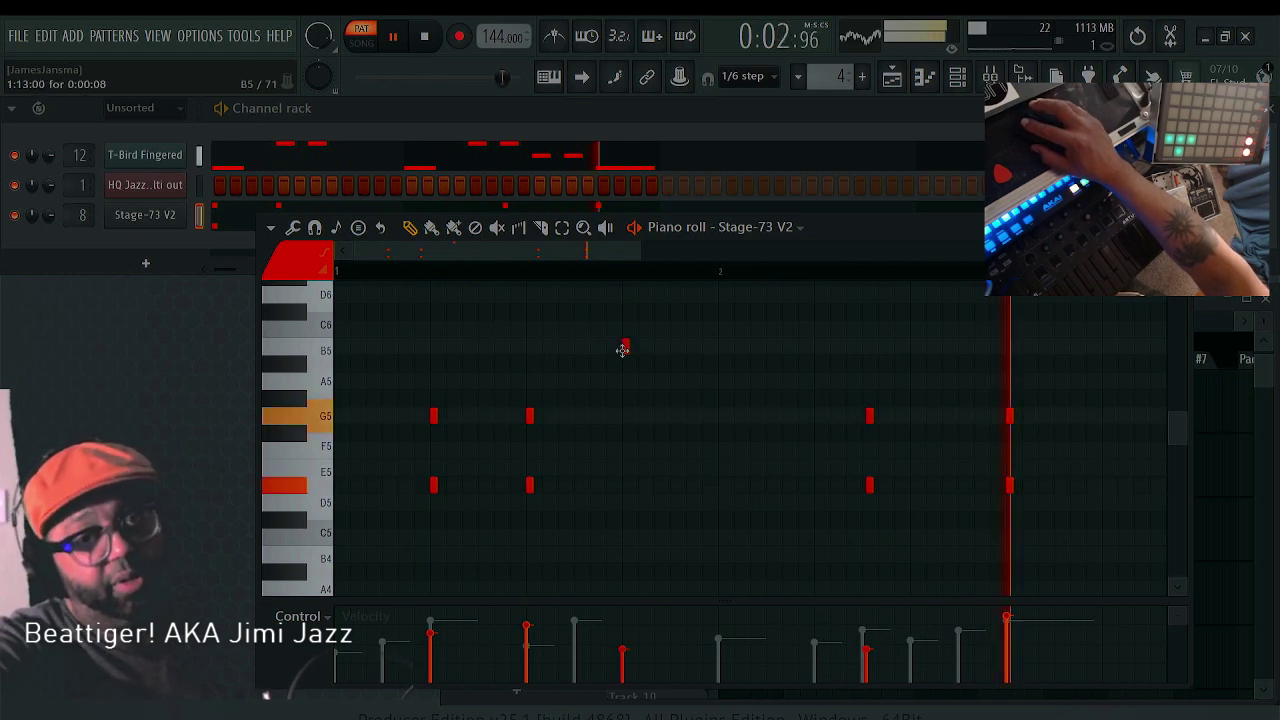
scroll(652, 410, up, 4)
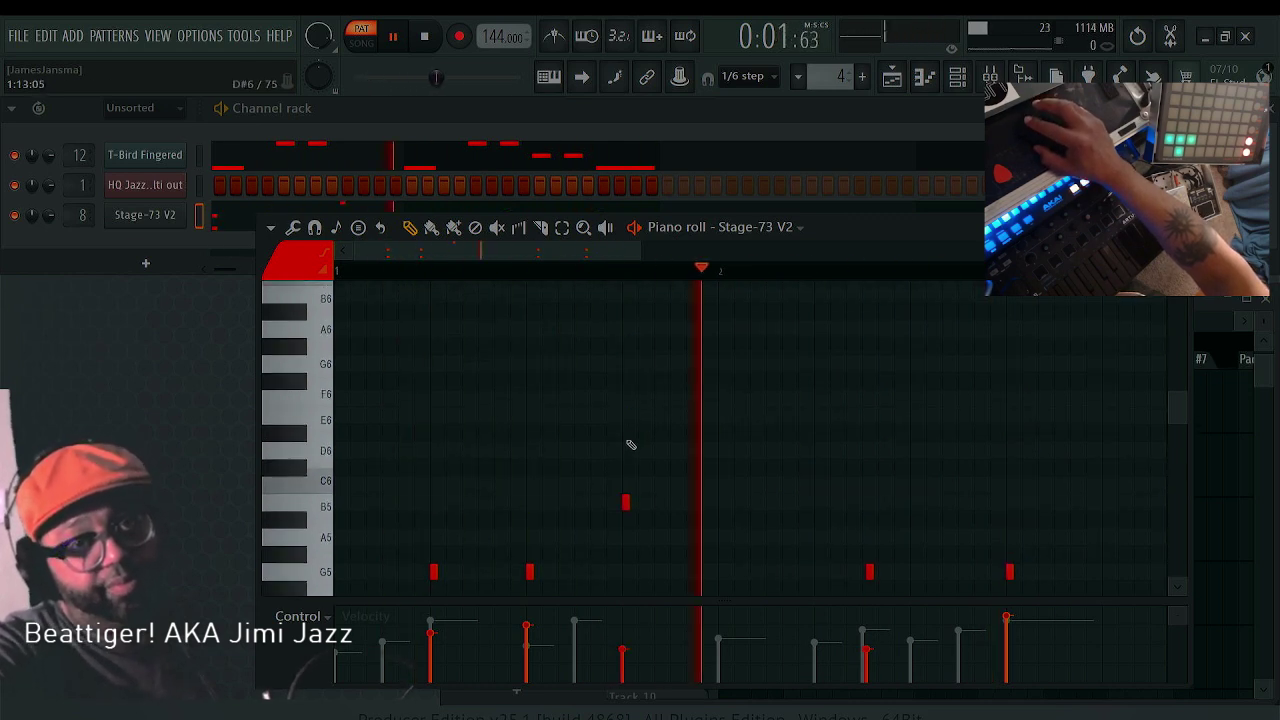
scroll(630, 445, down, 3)
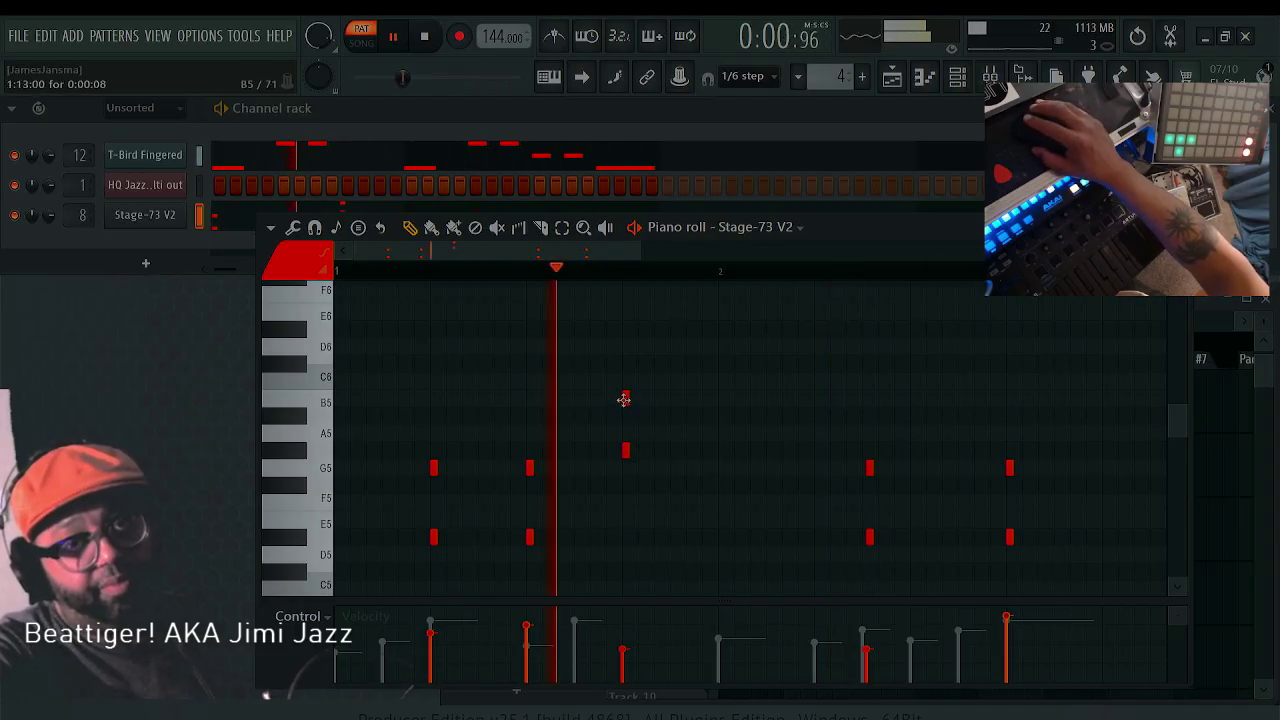
click(773, 399)
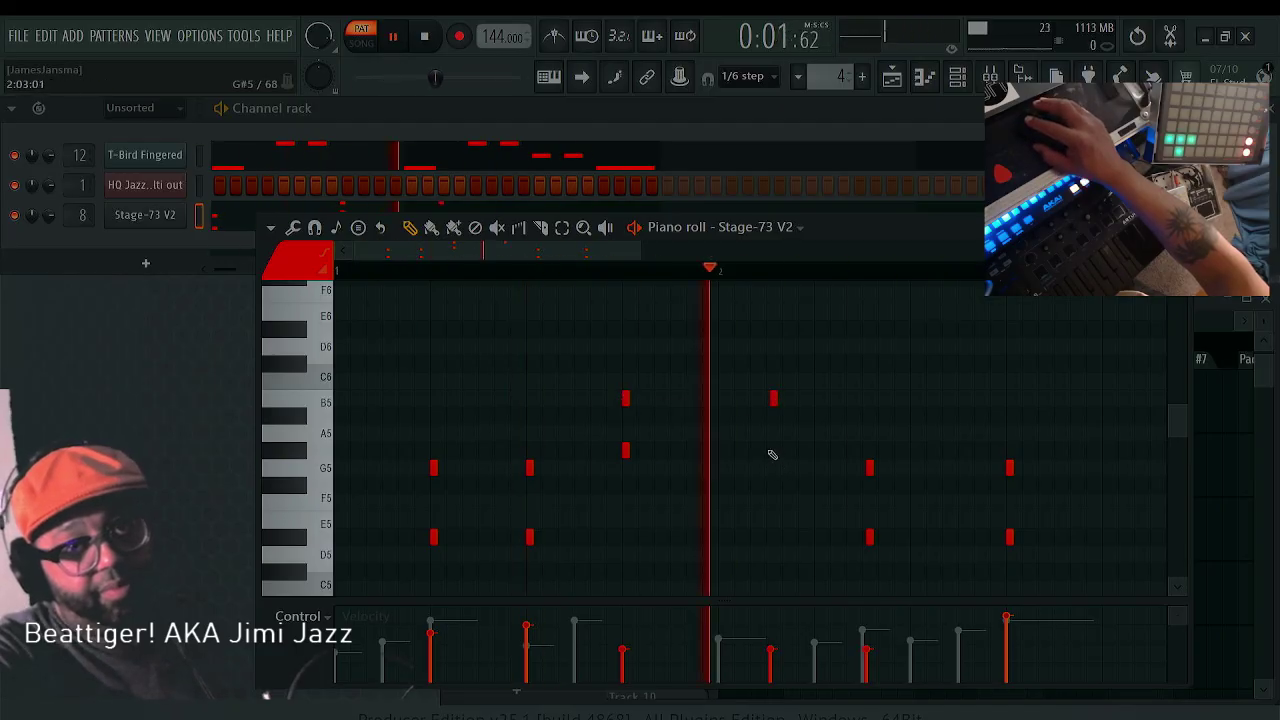
right_click(772, 398)
drag(626, 455, 626, 468)
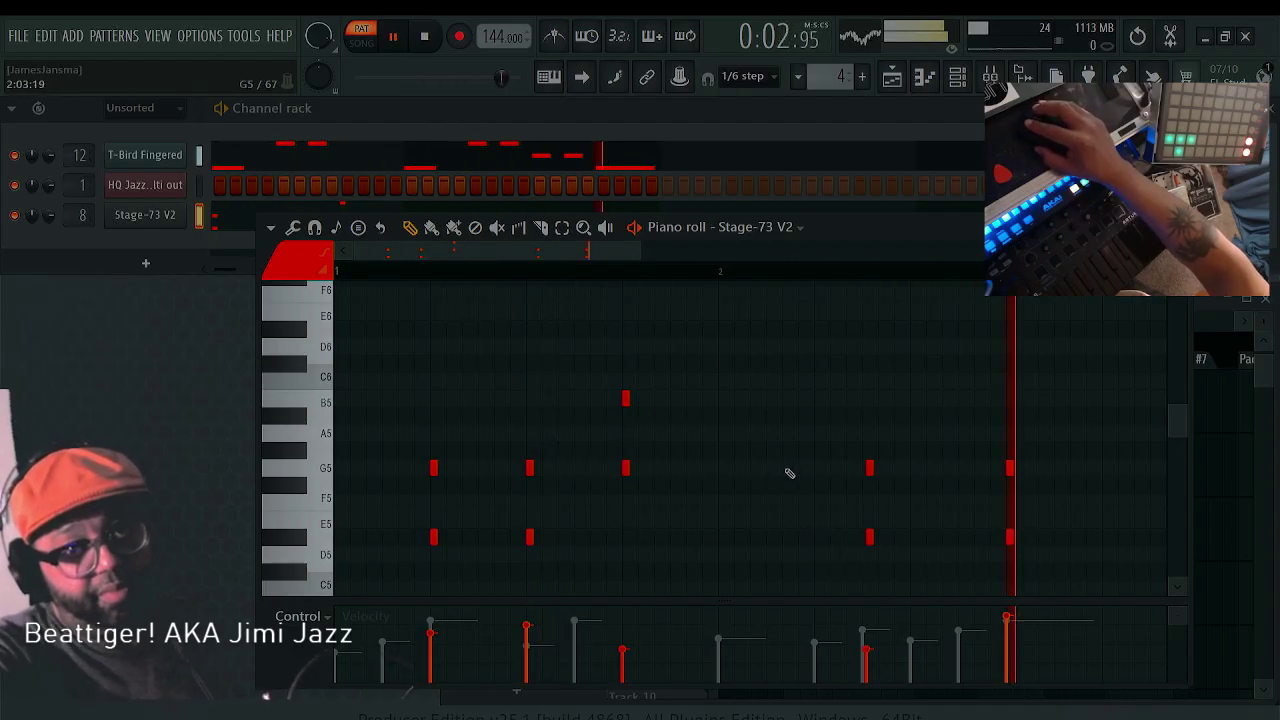
Add a G5 and A#5 chord at about 2:03 and replace the B5 on beat 4 of bar 1 with A#5
click(789, 469)
right_click(628, 400)
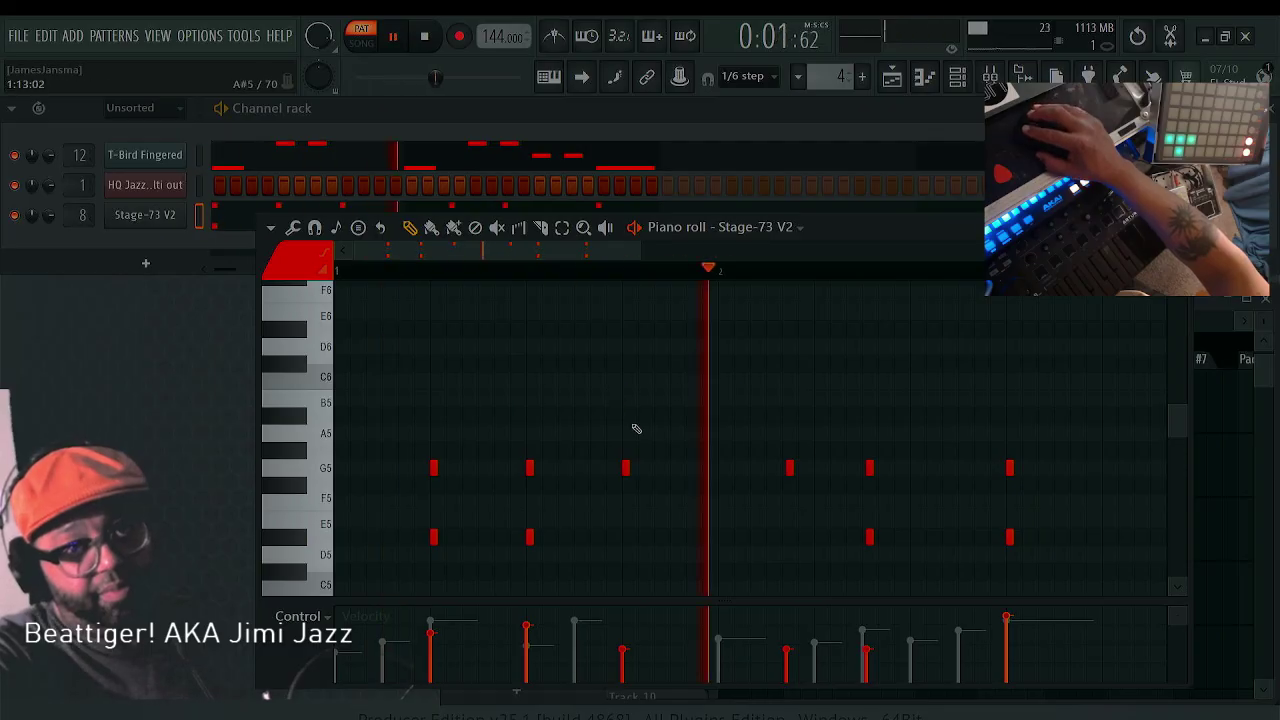
click(626, 415)
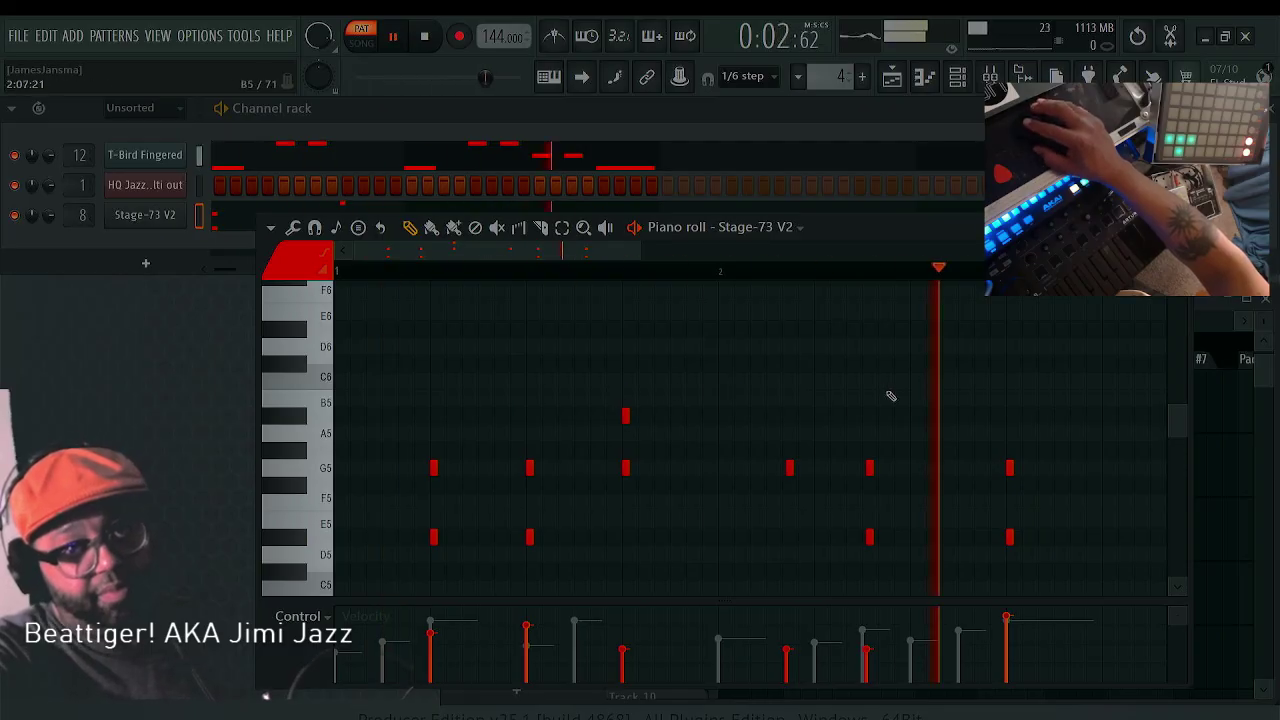
click(786, 418)
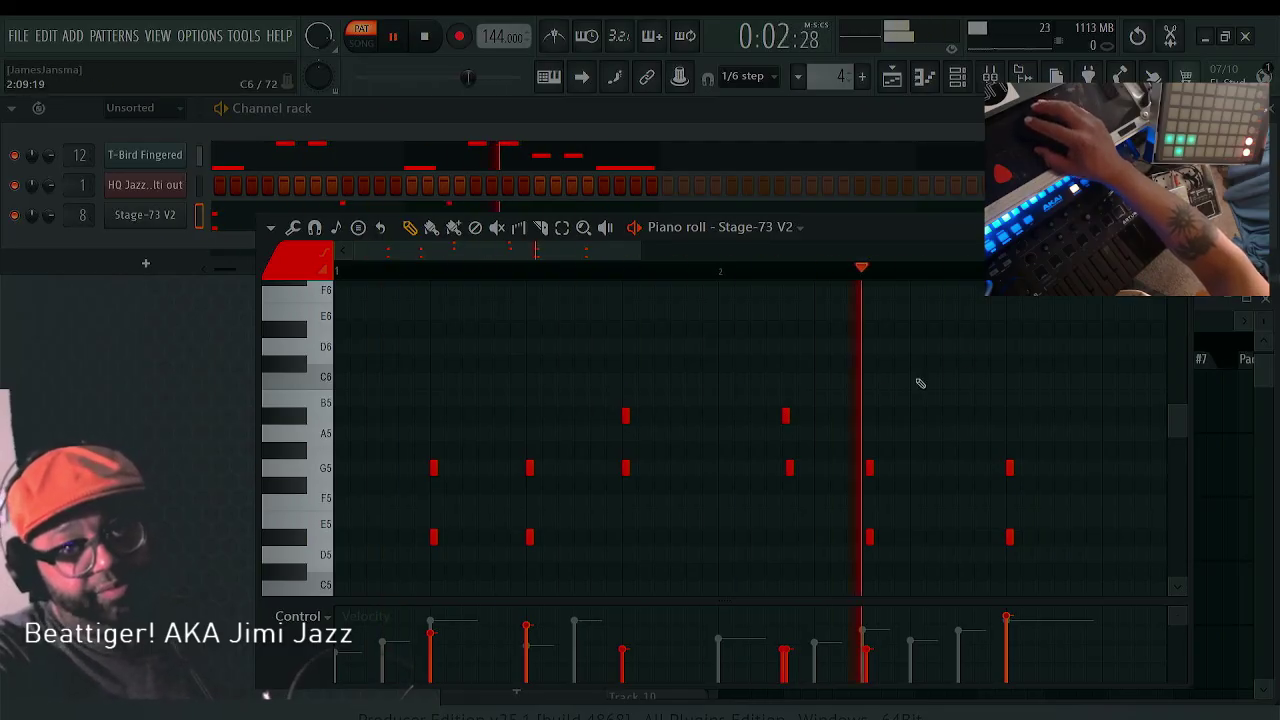
Add an A#5 and G5 chord at about 2:10 in bar 2 and raise its velocity
click(946, 416)
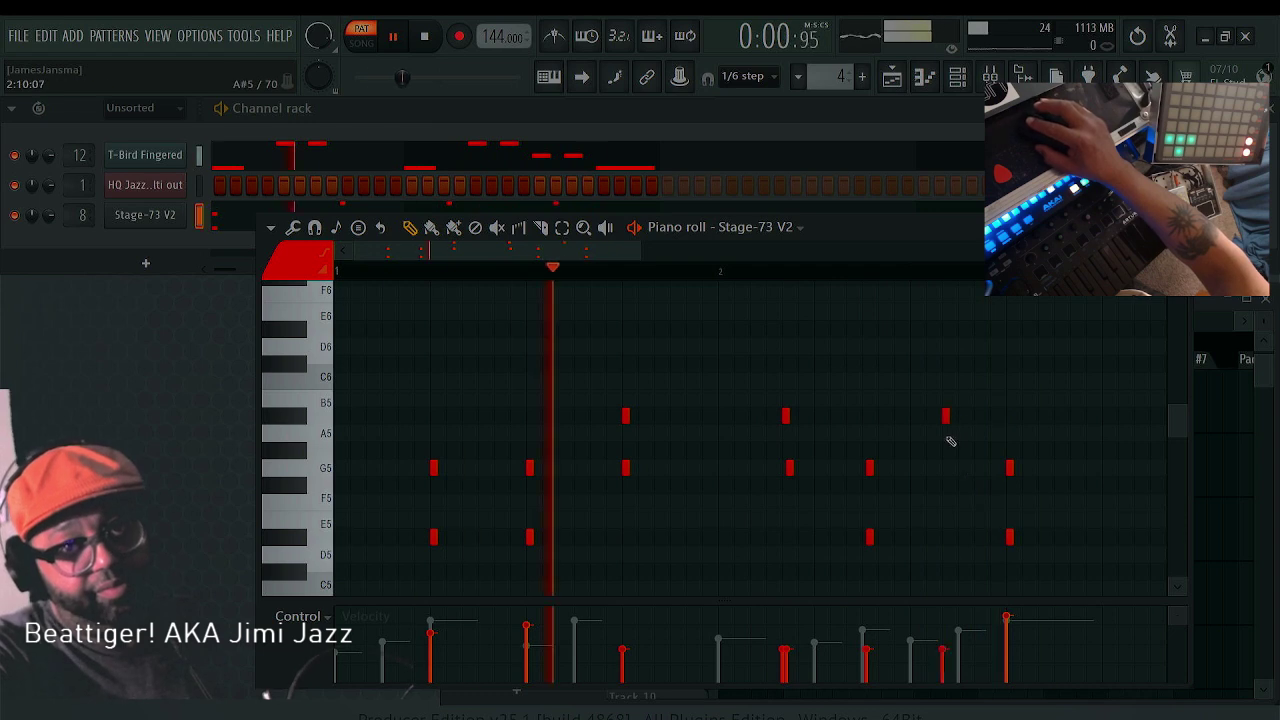
click(946, 468)
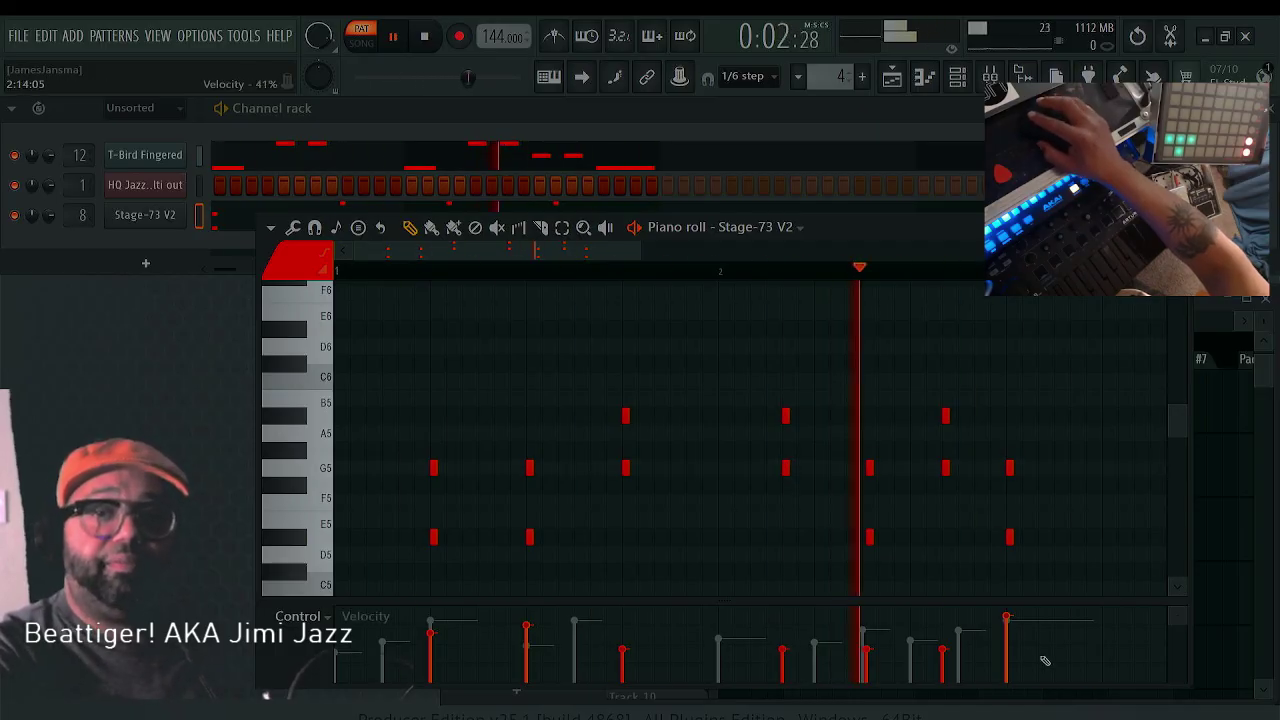
click(944, 637)
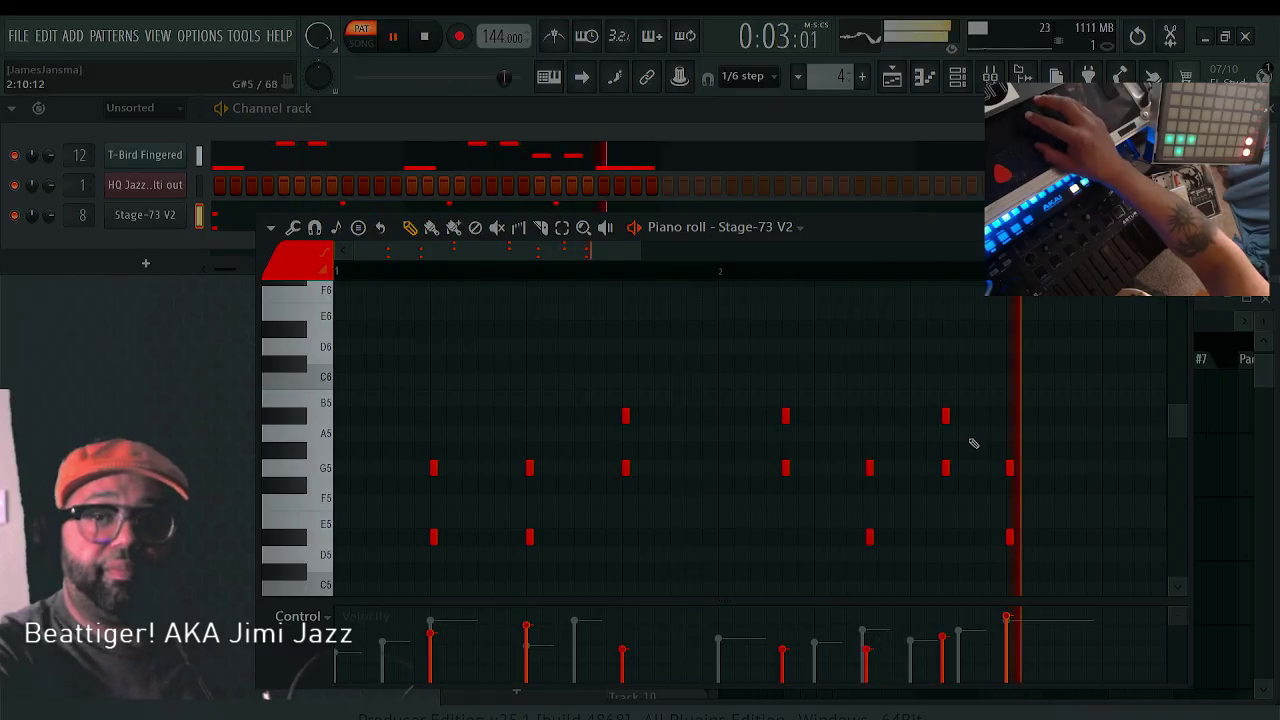
Select all the Stage-73 notes in Pattern 4, stop playback and transfer them into a new Pattern 5
key(F5)
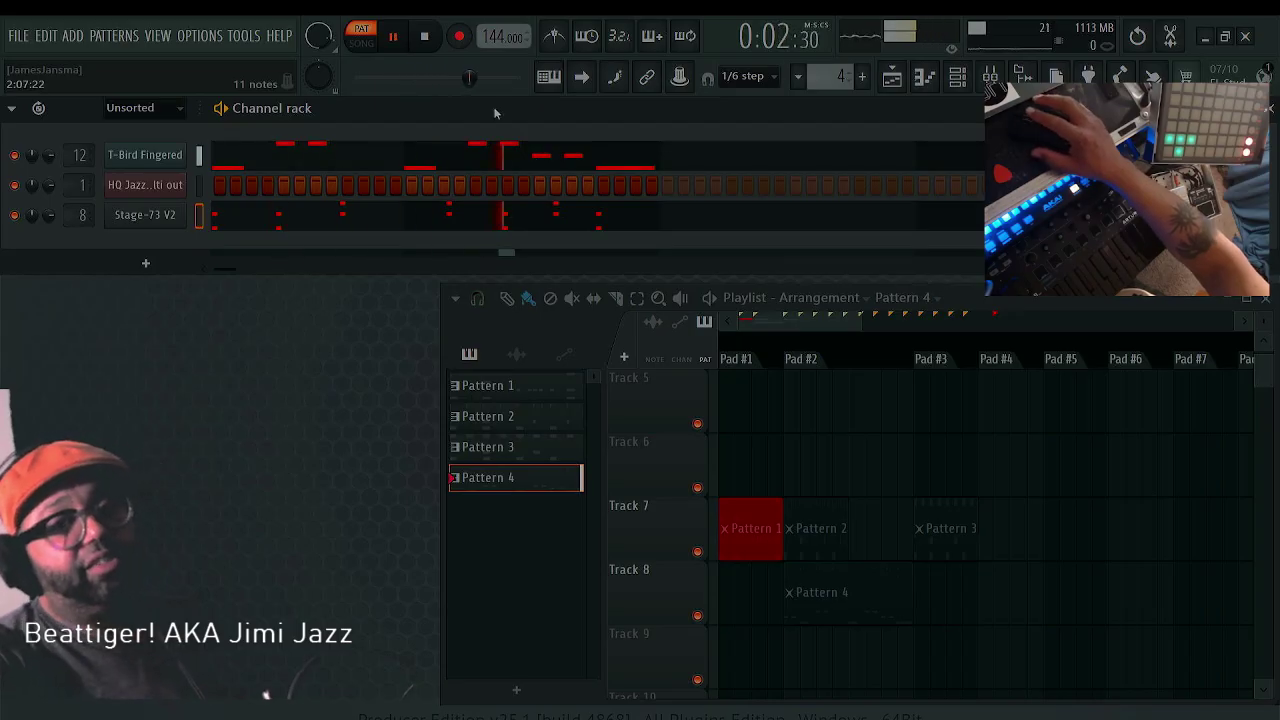
key(F7)
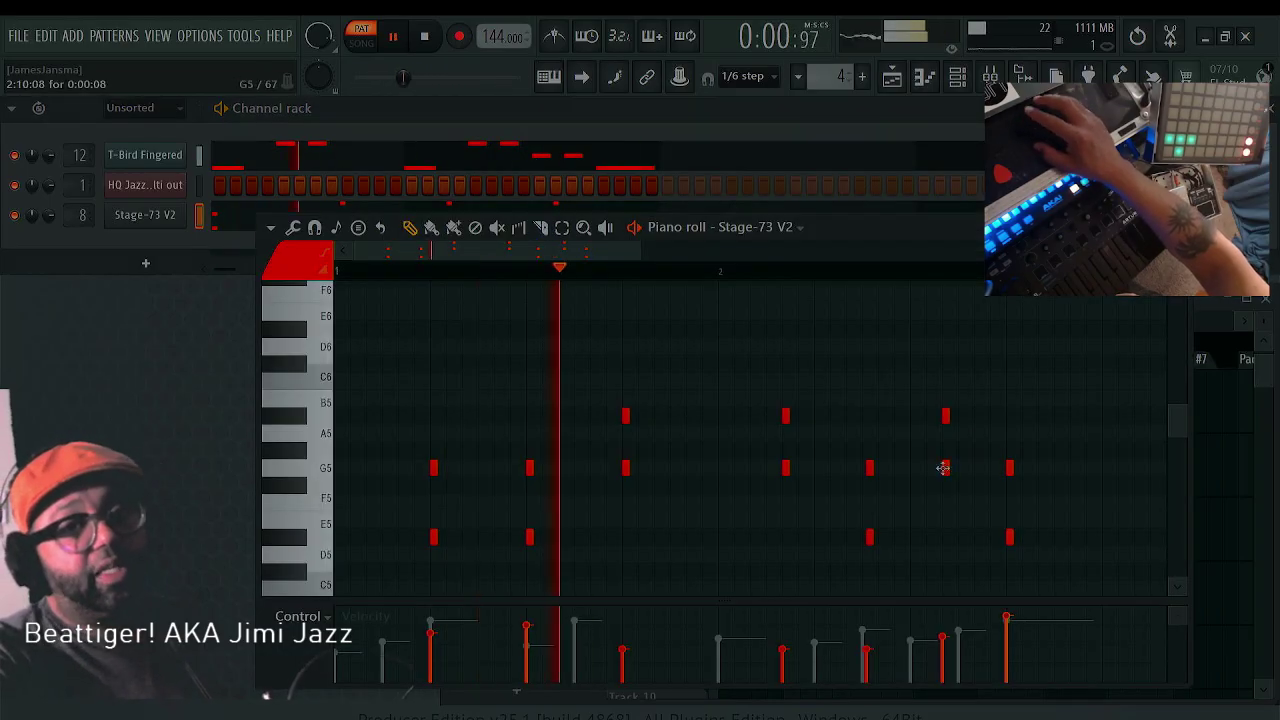
drag(634, 249, 780, 249)
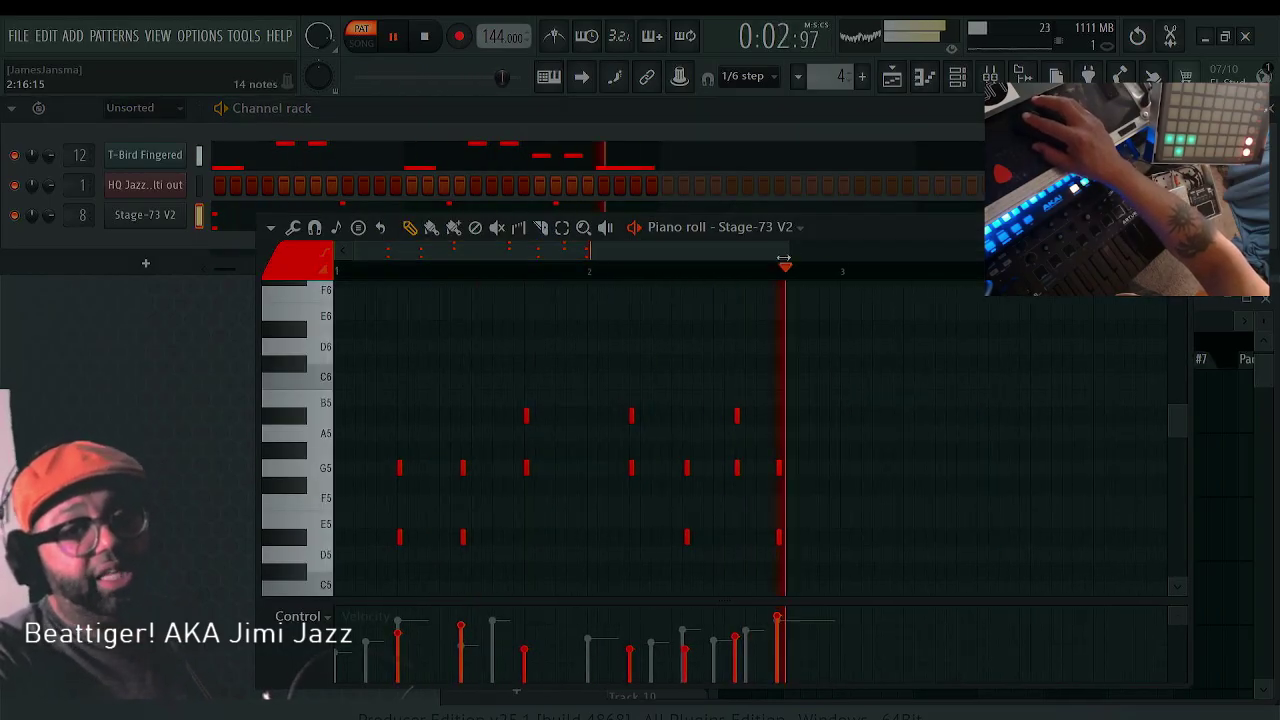
click(562, 228)
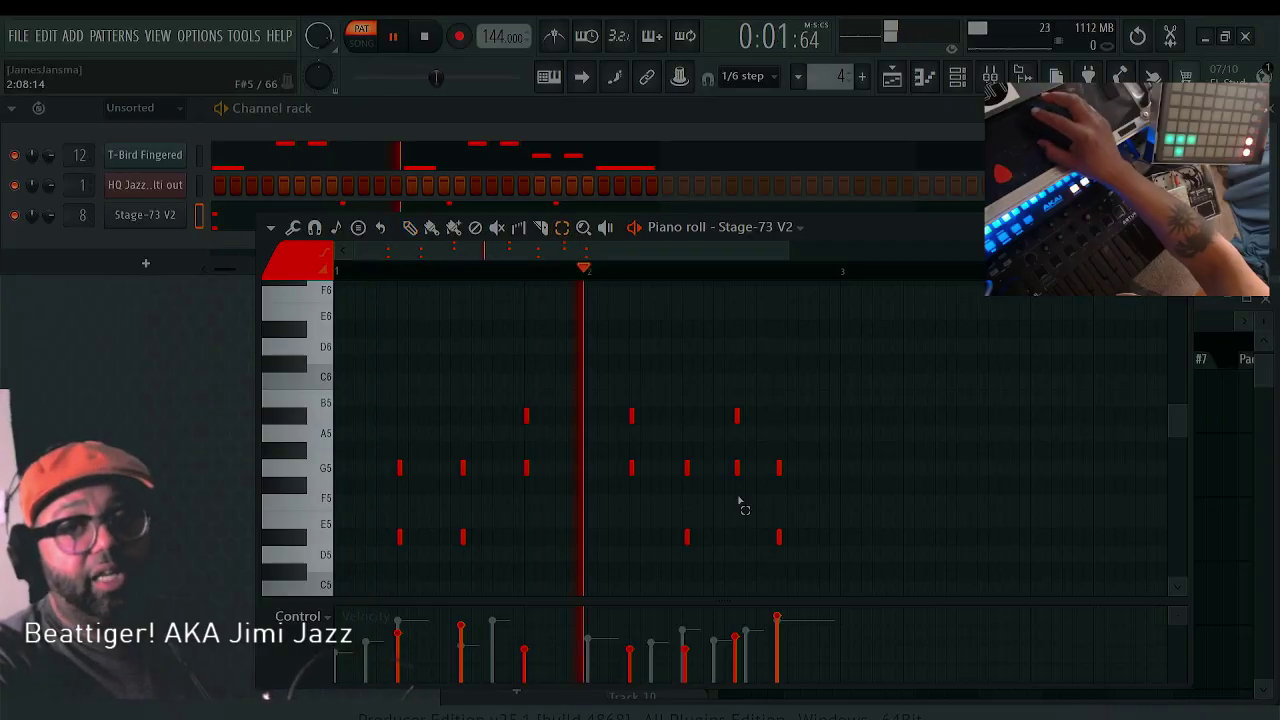
drag(812, 592, 126, 322)
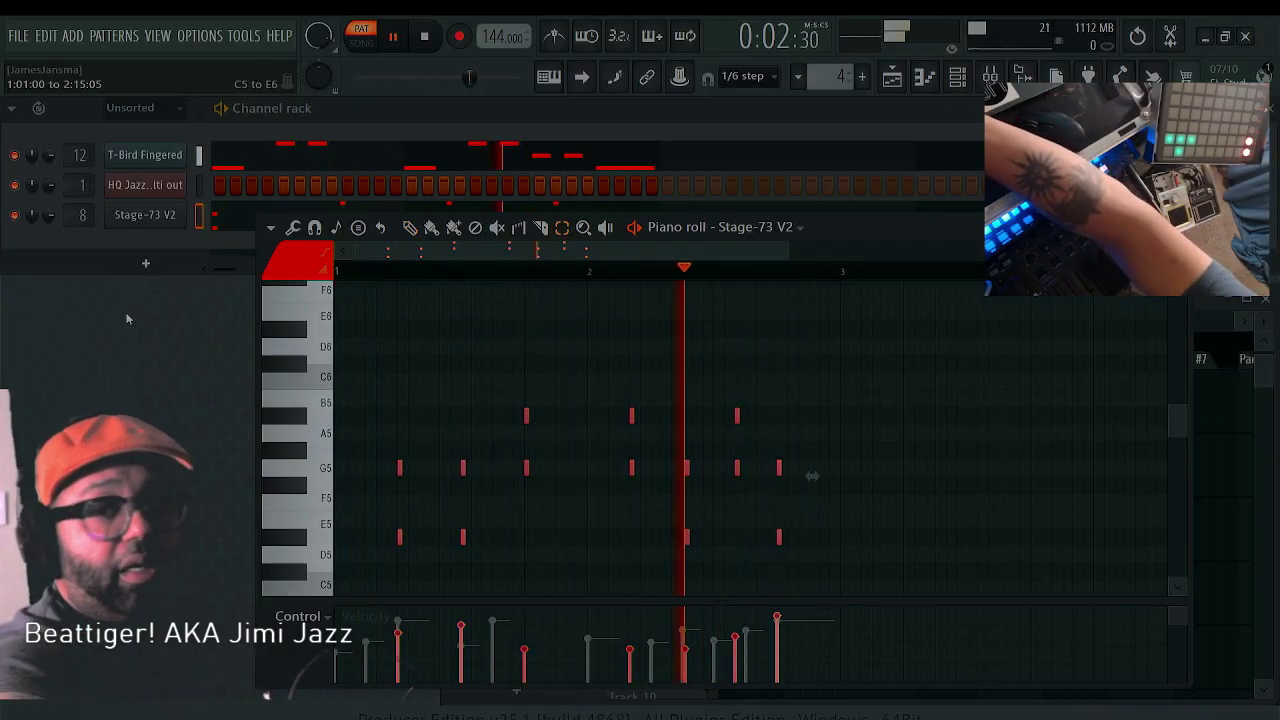
key(space)
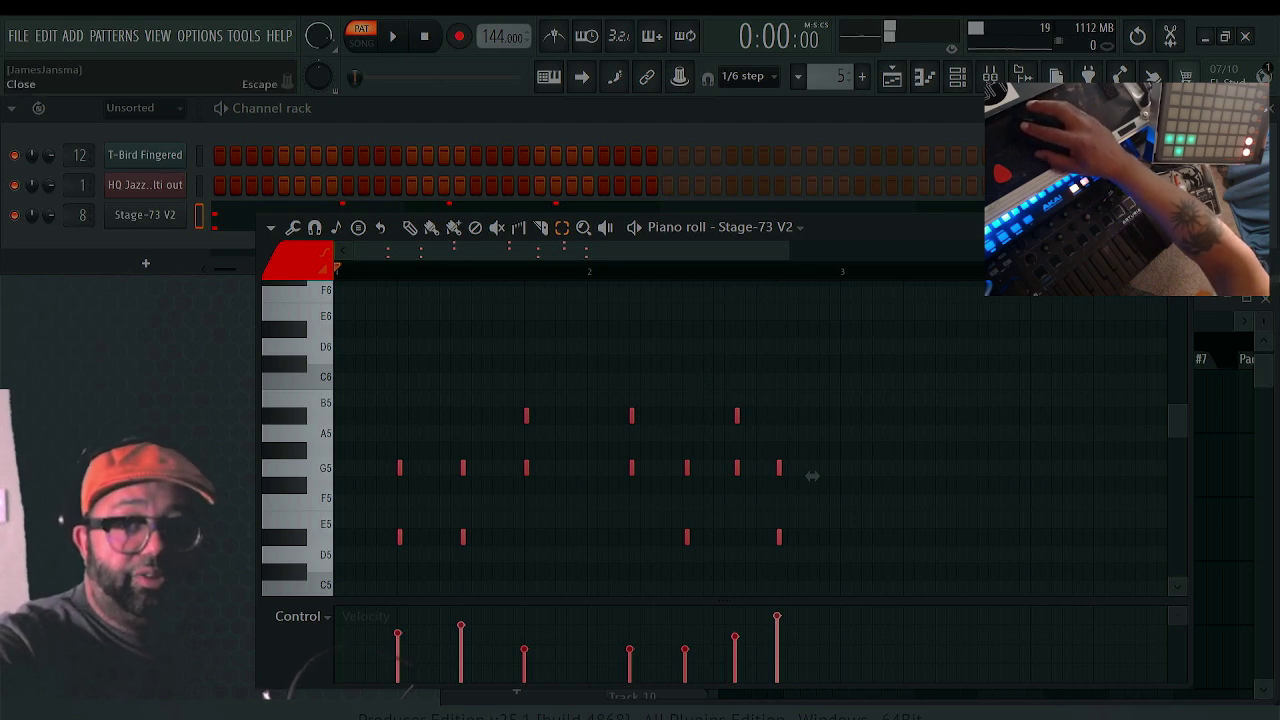
Close the Stage-73 piano roll and place the Pattern 5 clip on Track 6 at Pad #2
click(1172, 227)
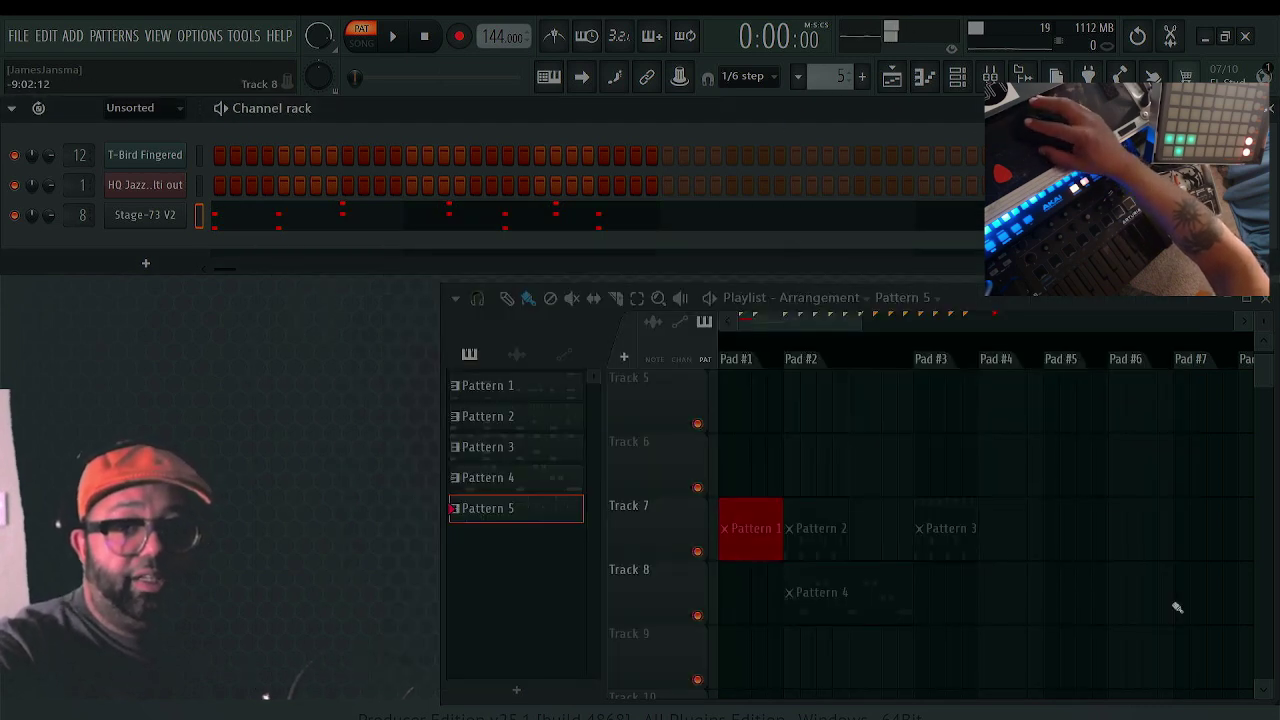
click(791, 470)
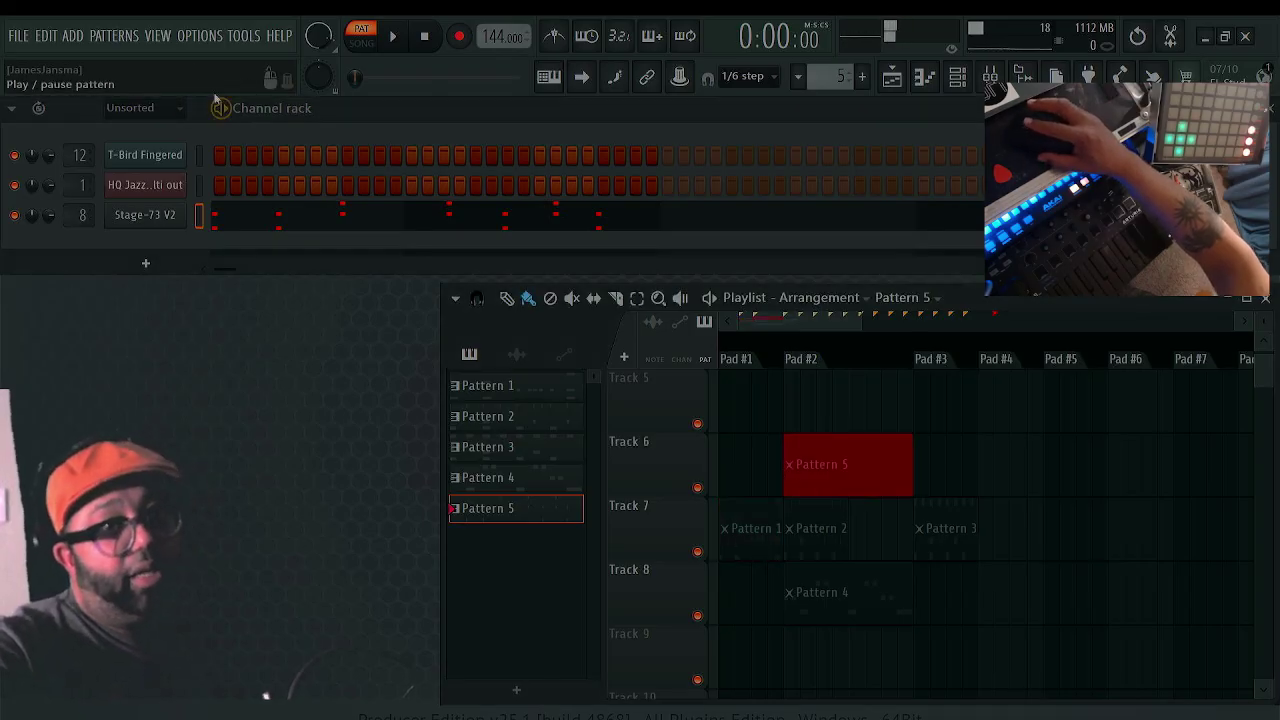
Save the project under the name "bt 2t exmpl"
click(31, 42)
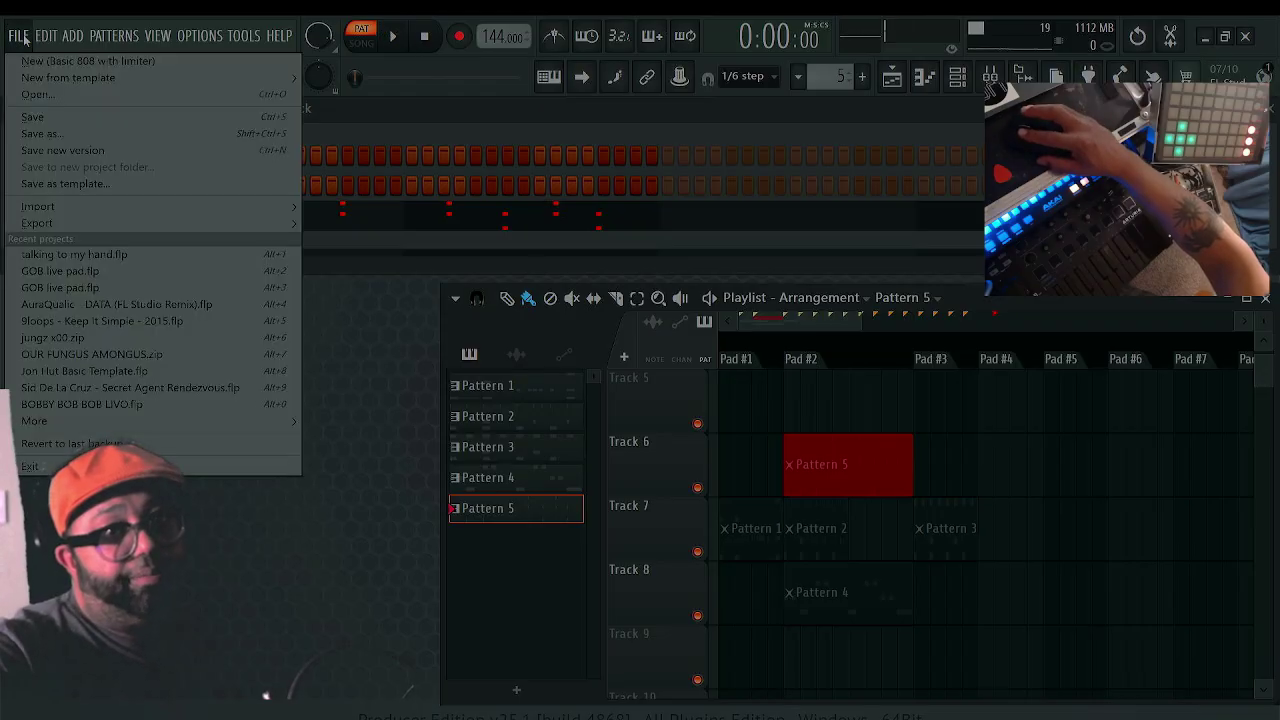
click(74, 131)
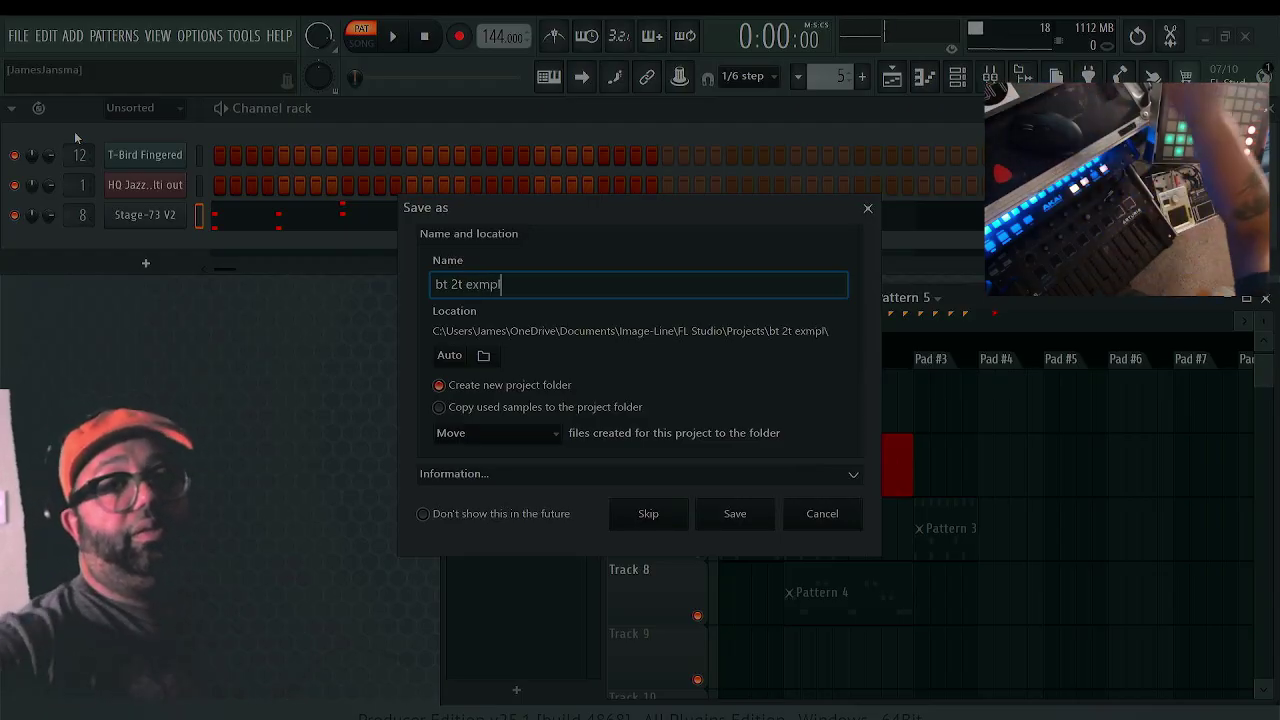
click(762, 522)
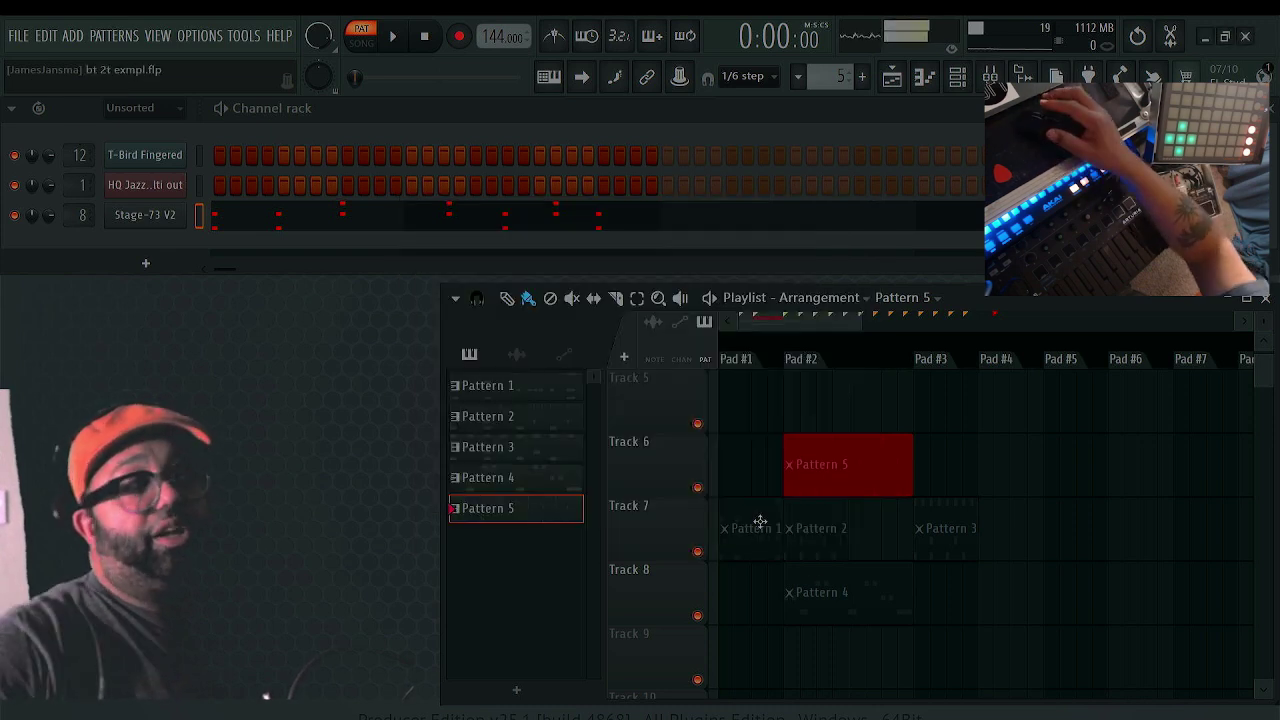
scroll(760, 521, up, 1)
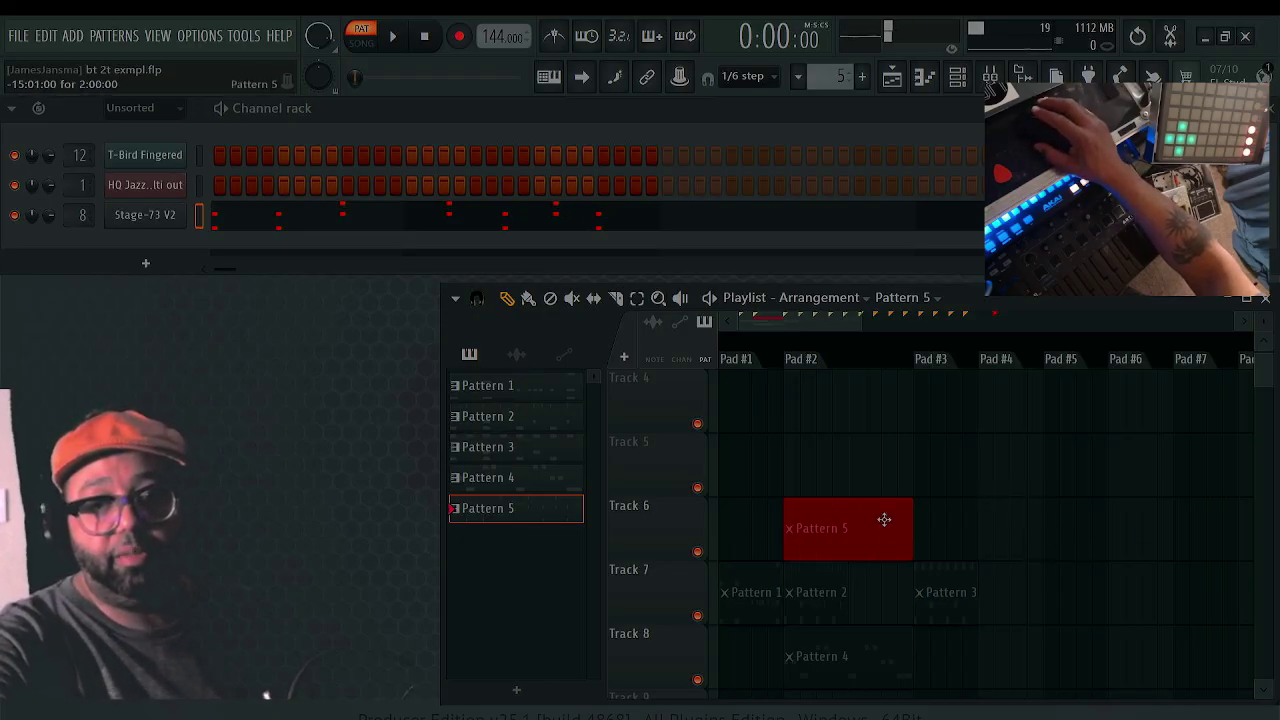
scroll(946, 590, down, 2)
scroll(954, 591, up, 1)
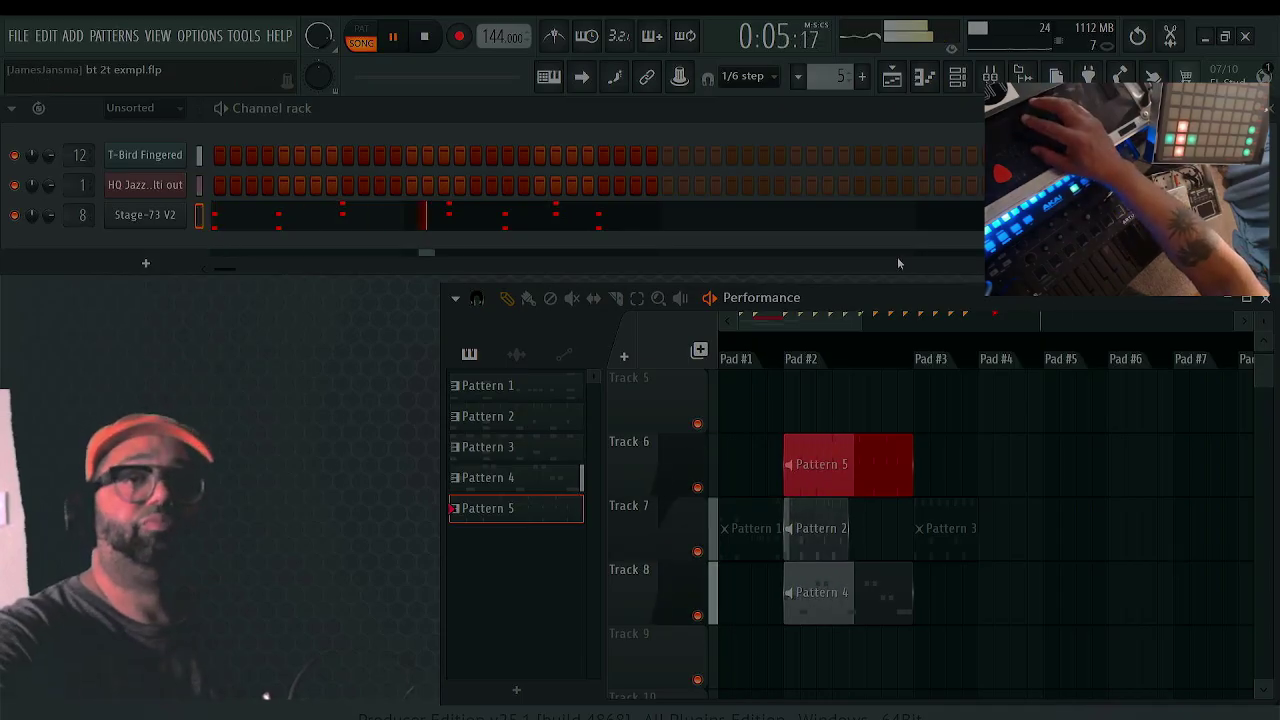
Open the Stage-73 notes of Pattern 5 and move the first G5 of bar 2 slightly ahead of its A#5
click(576, 215)
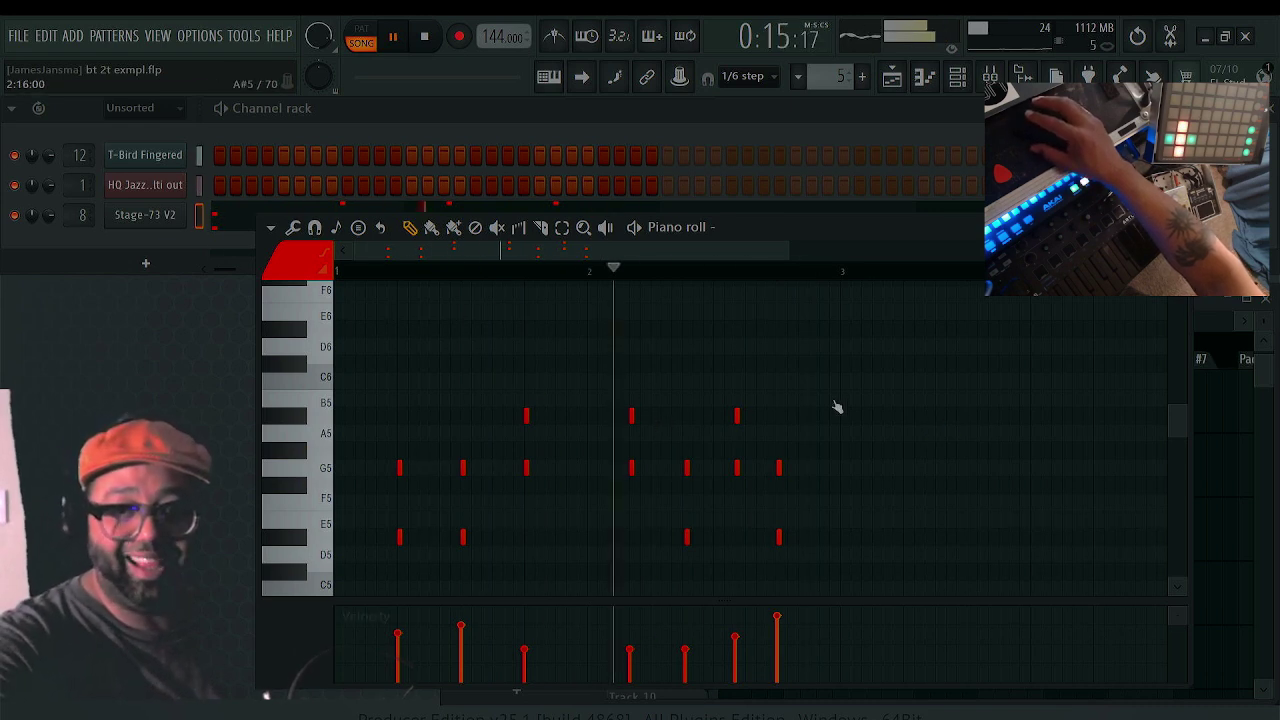
scroll(810, 280, up, 4)
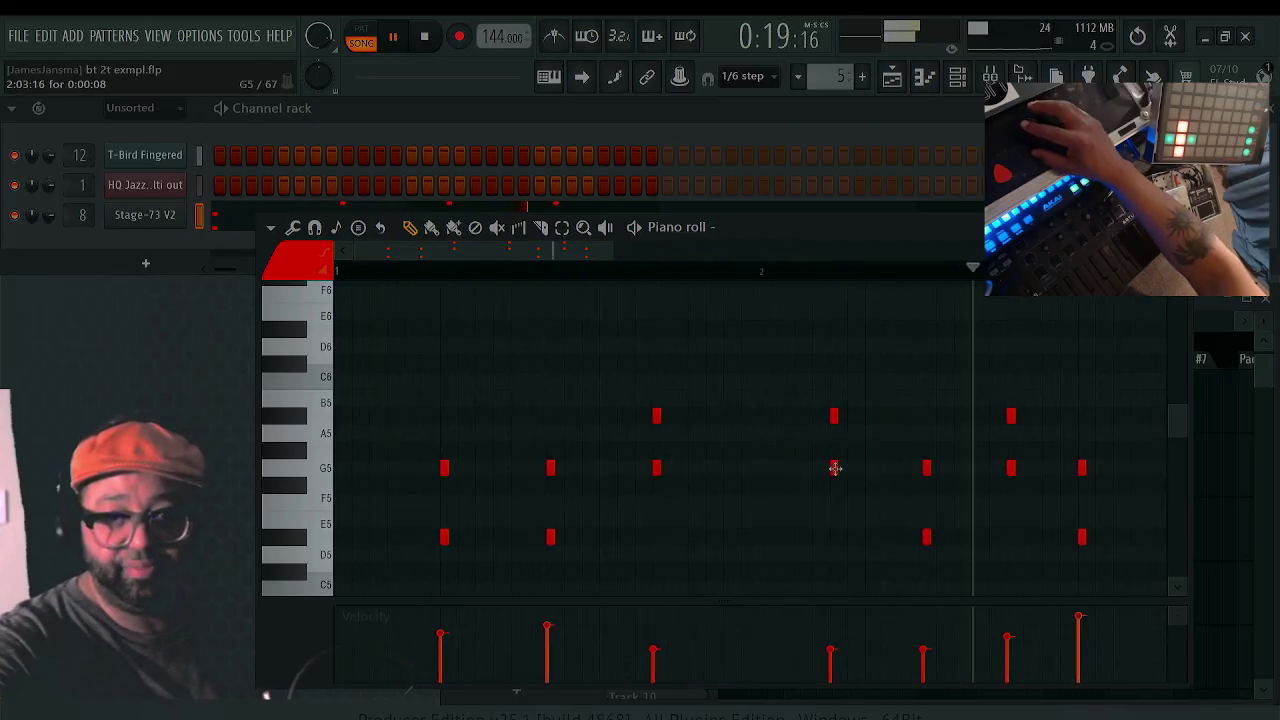
drag(830, 467, 811, 467)
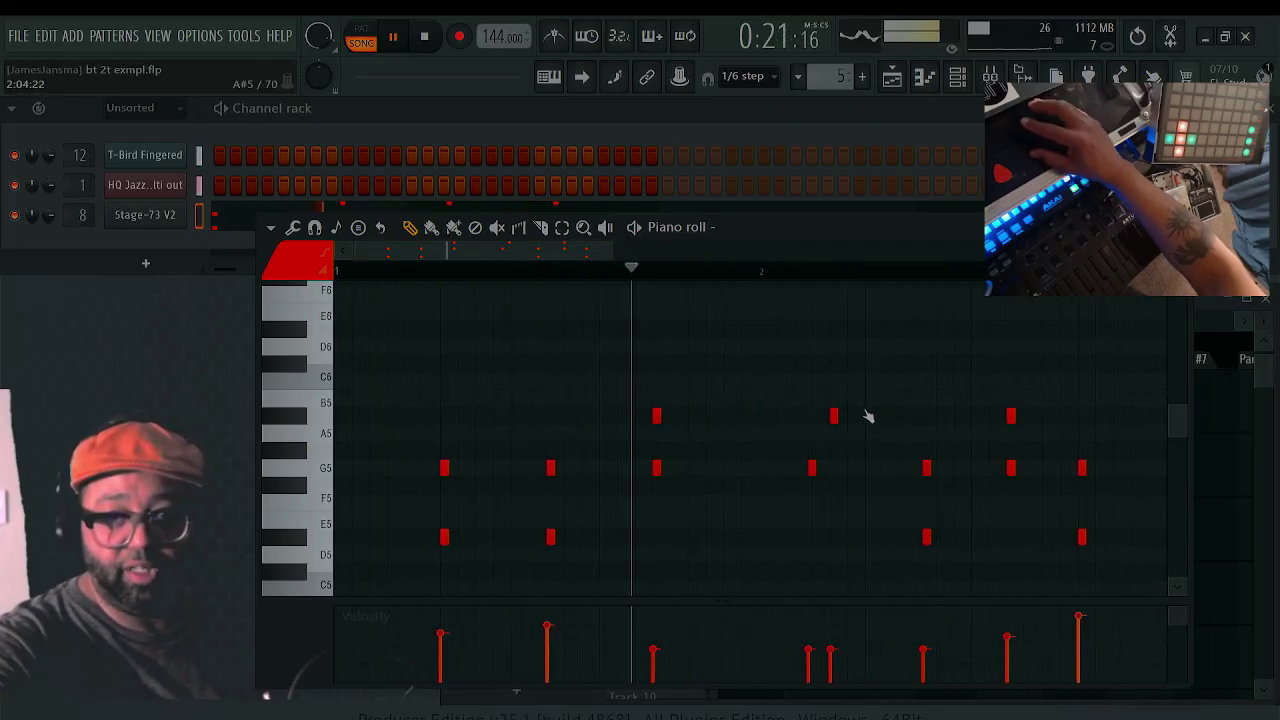
Move the G5 of the 2:10 chord just ahead of its A#5, and raise the velocity of the first A#5 in bar 2
click(1032, 468)
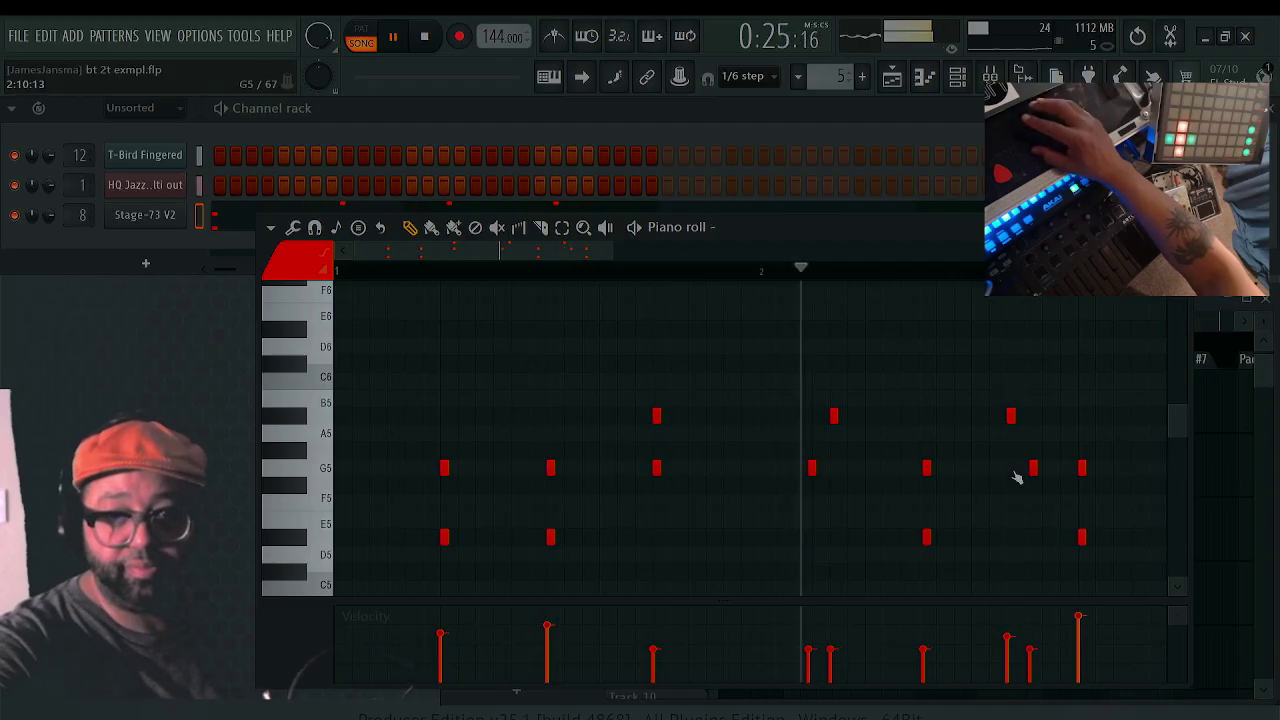
right_click(1035, 469)
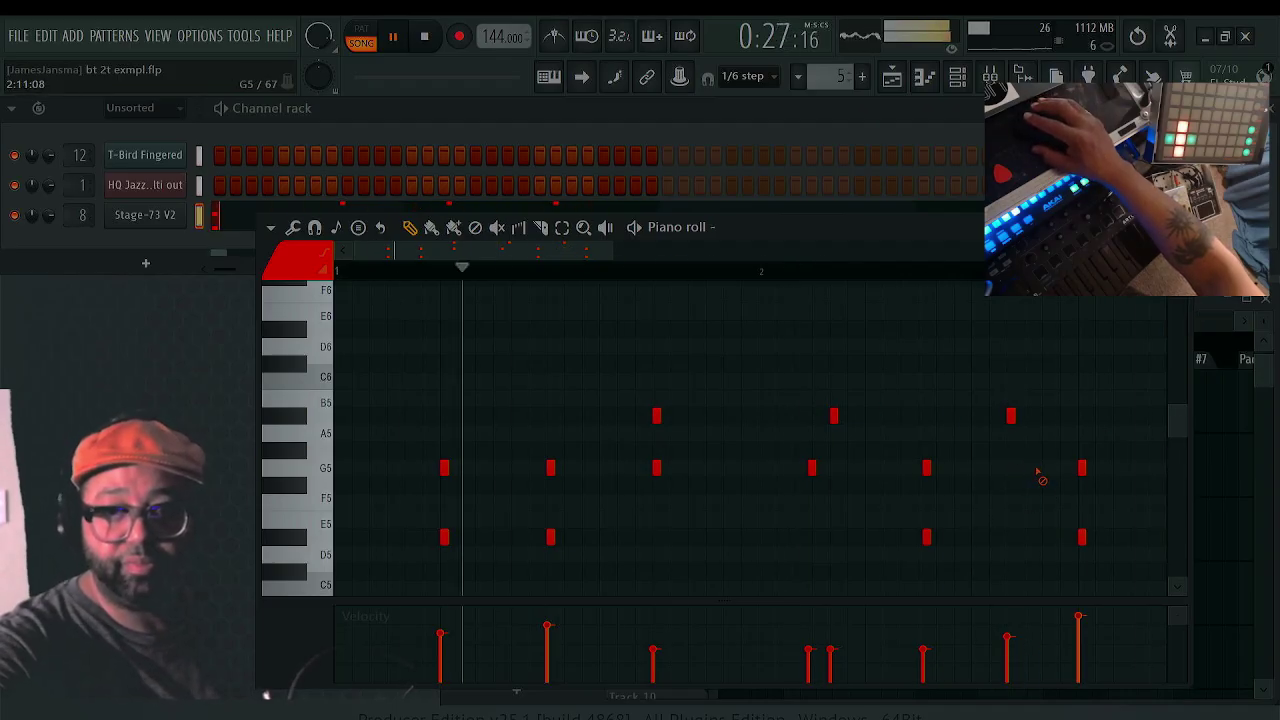
click(997, 468)
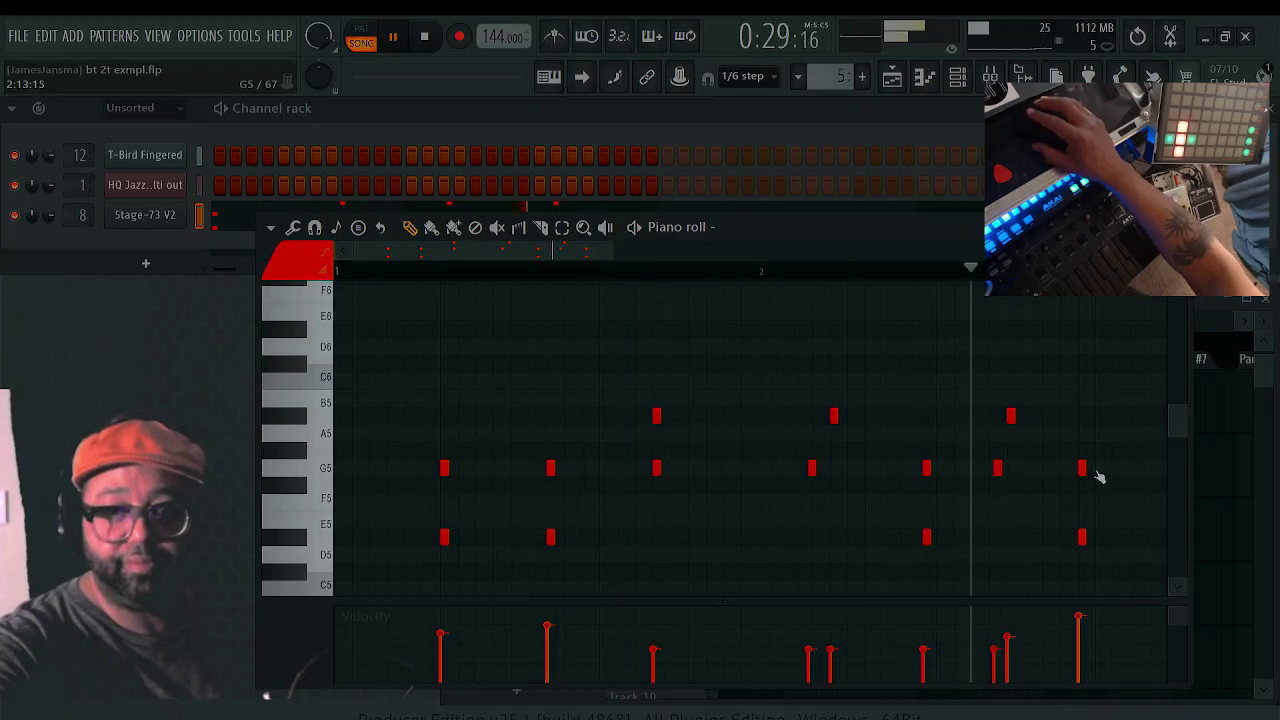
click(830, 630)
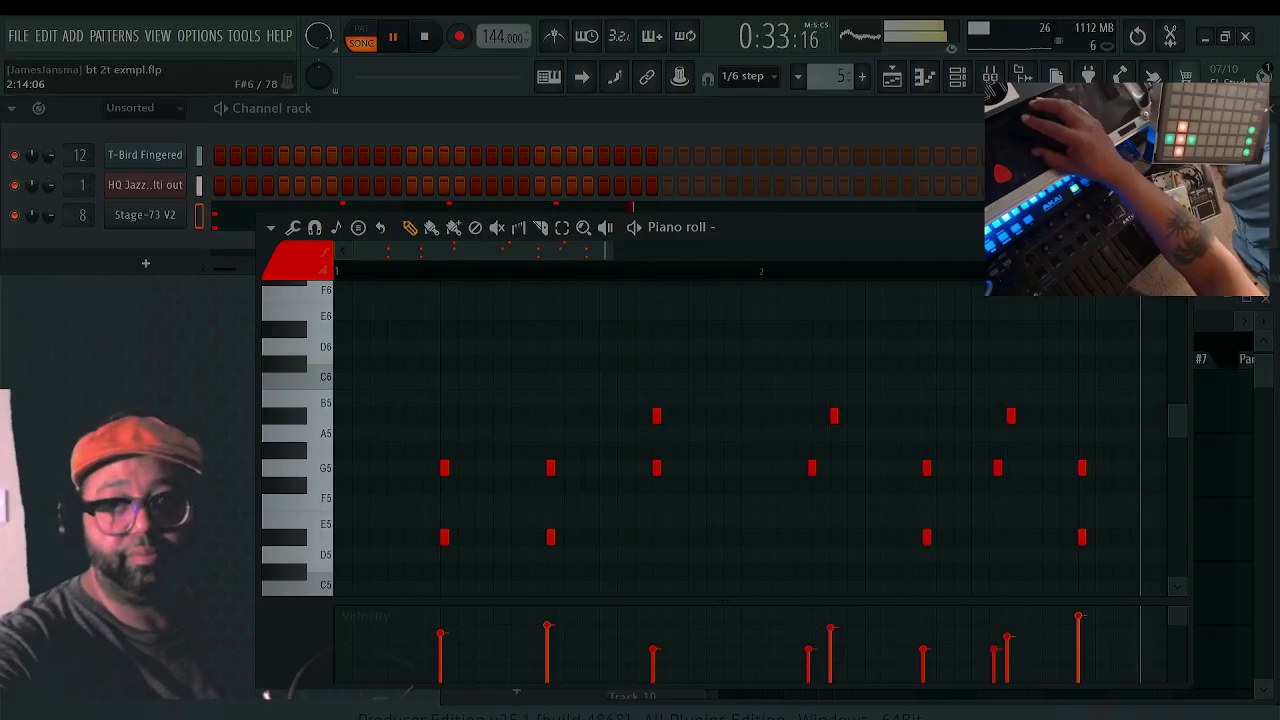
Examine the hi-hat, snare and kick notes of the HQ Jazz drum channel in Pattern 3
key(F5)
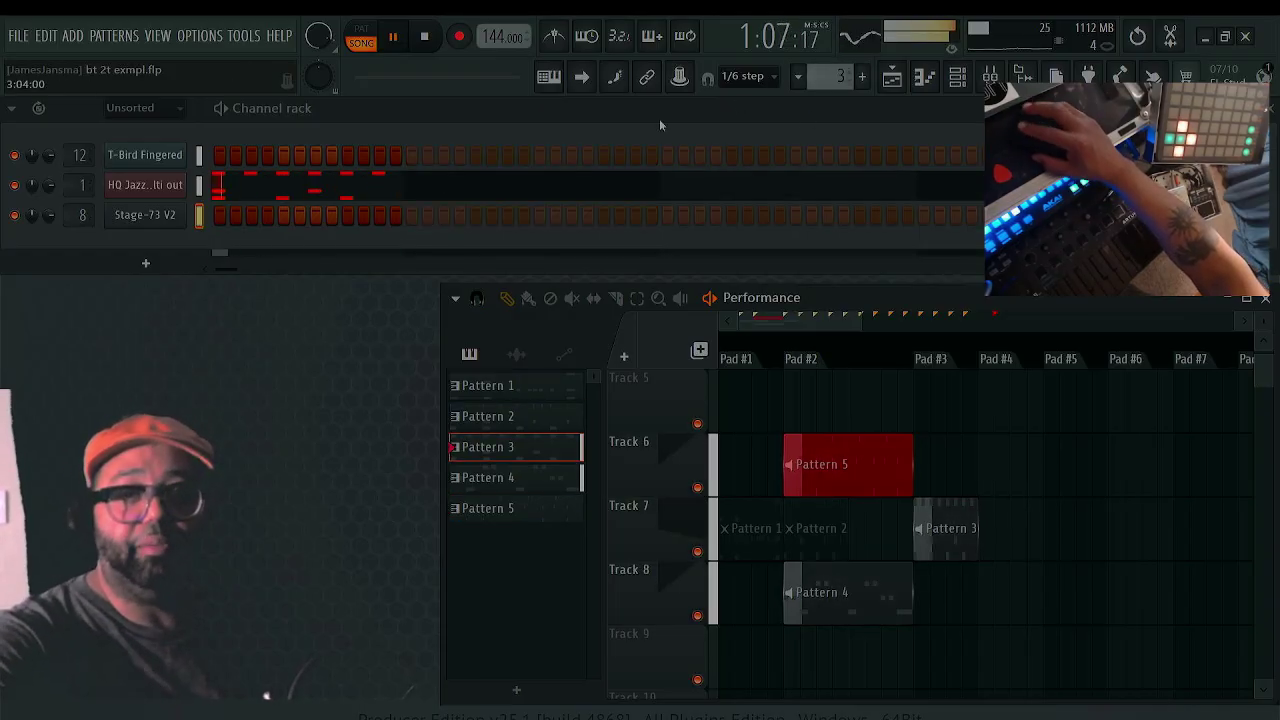
click(384, 193)
scroll(644, 389, down, 5)
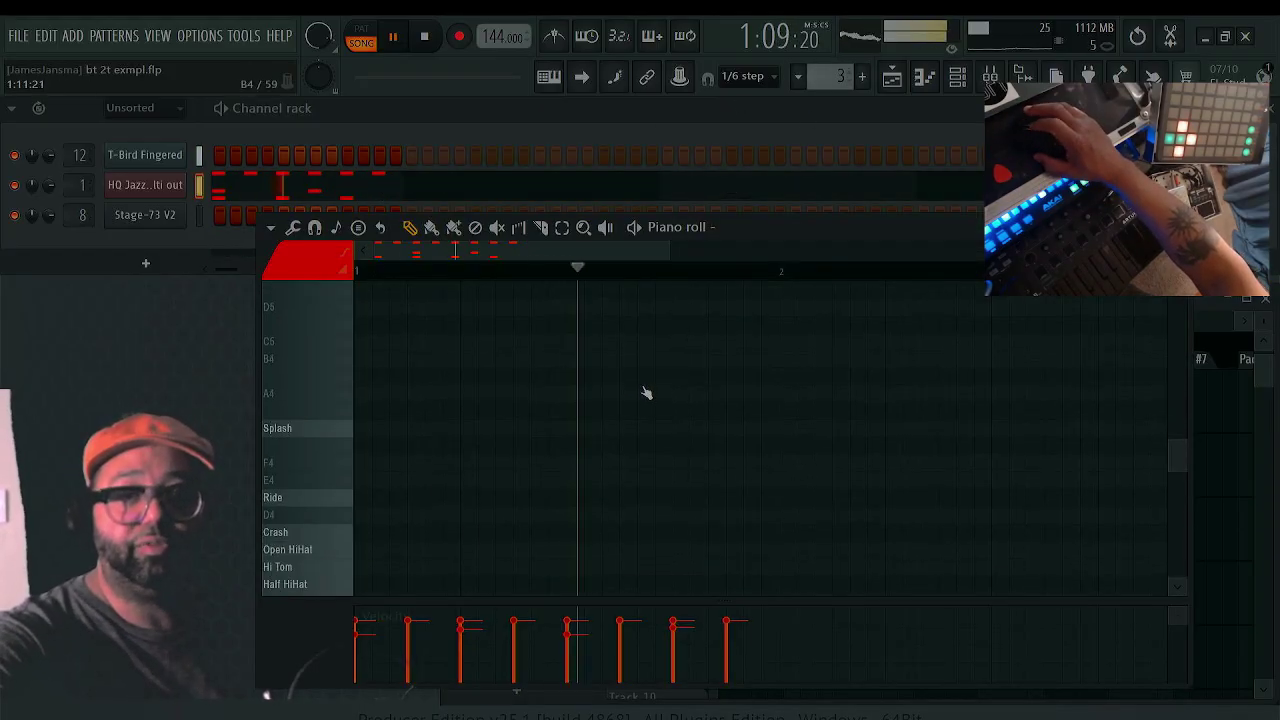
scroll(642, 389, down, 2)
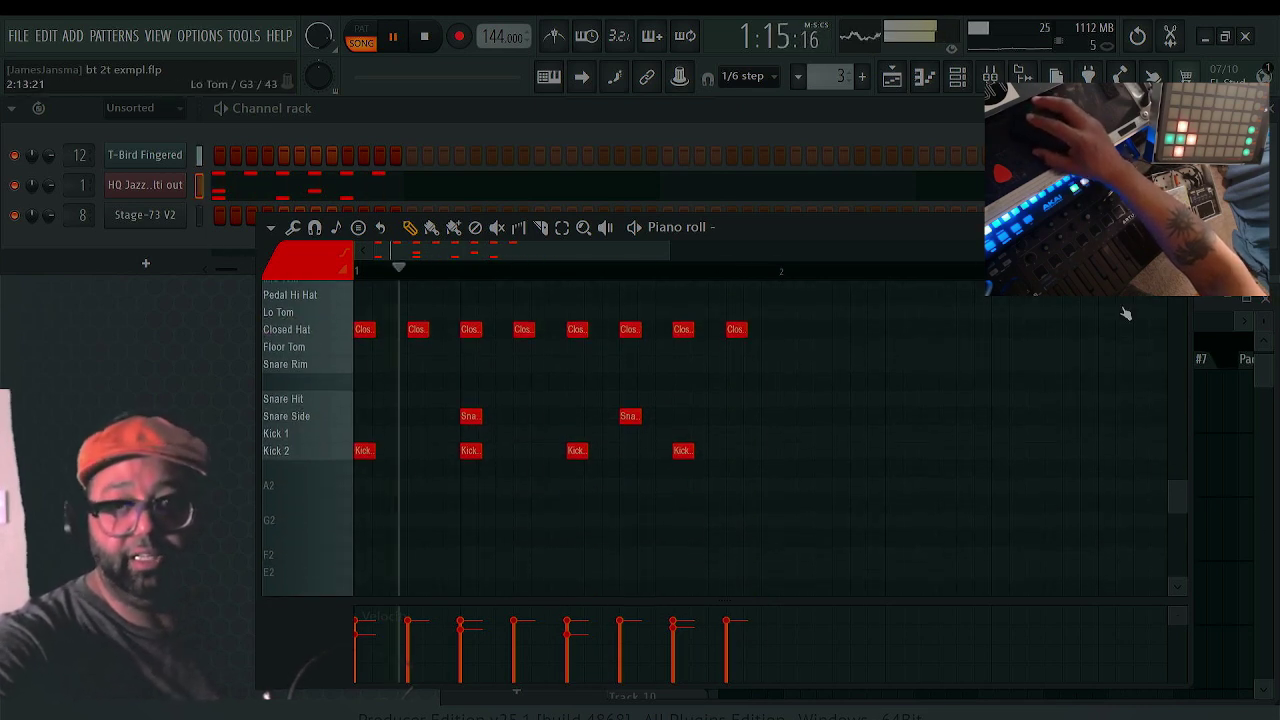
key(F7)
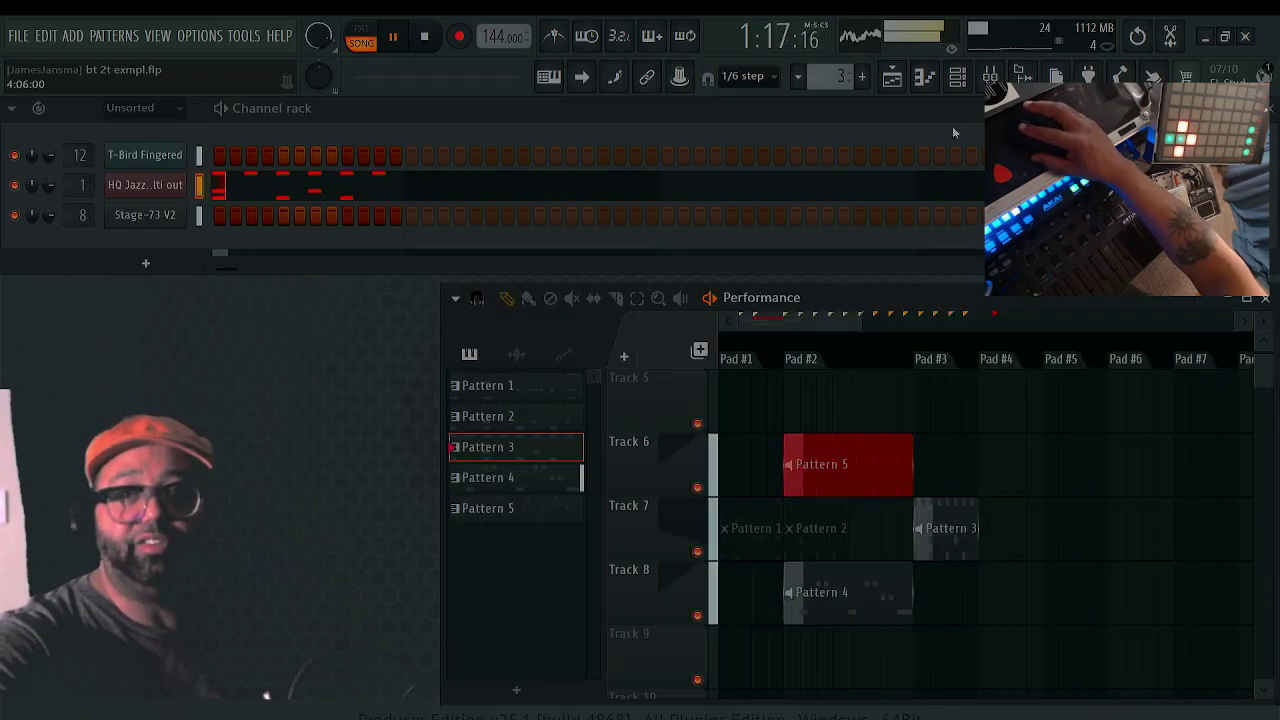
Load Low Lifter into the third effect slot of mixer Insert 1
click(990, 76)
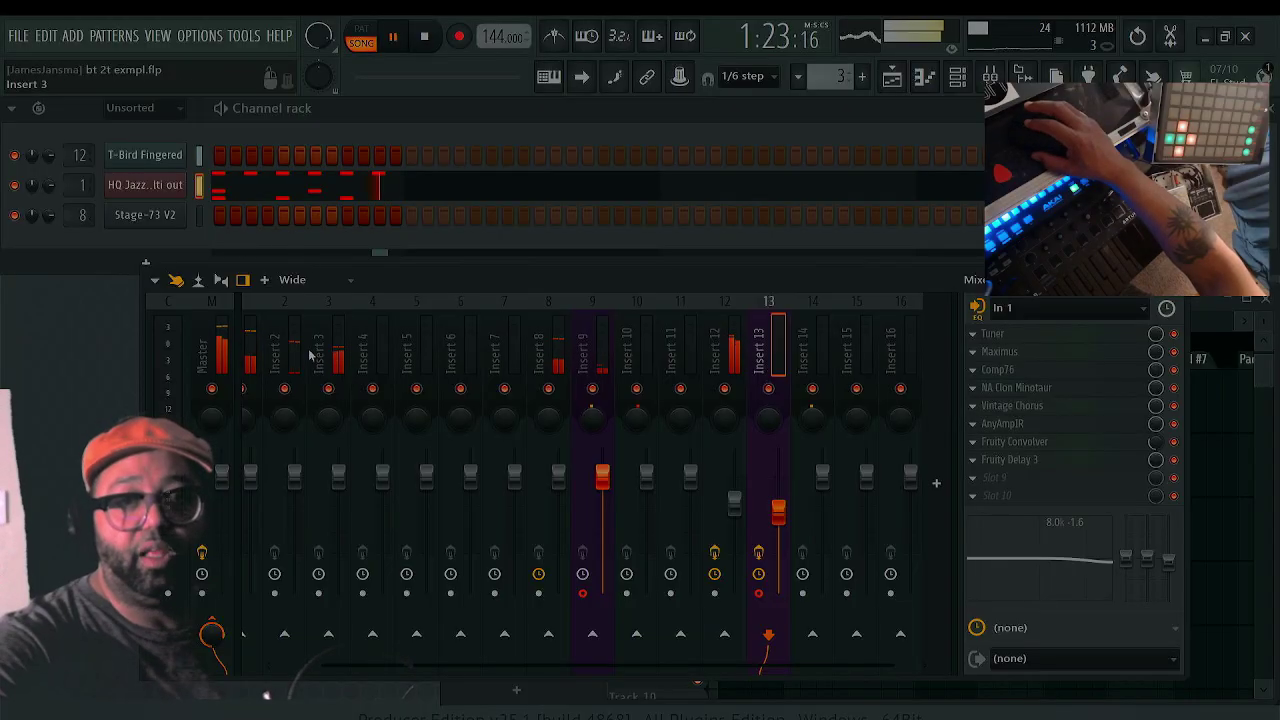
scroll(309, 352, up, 1)
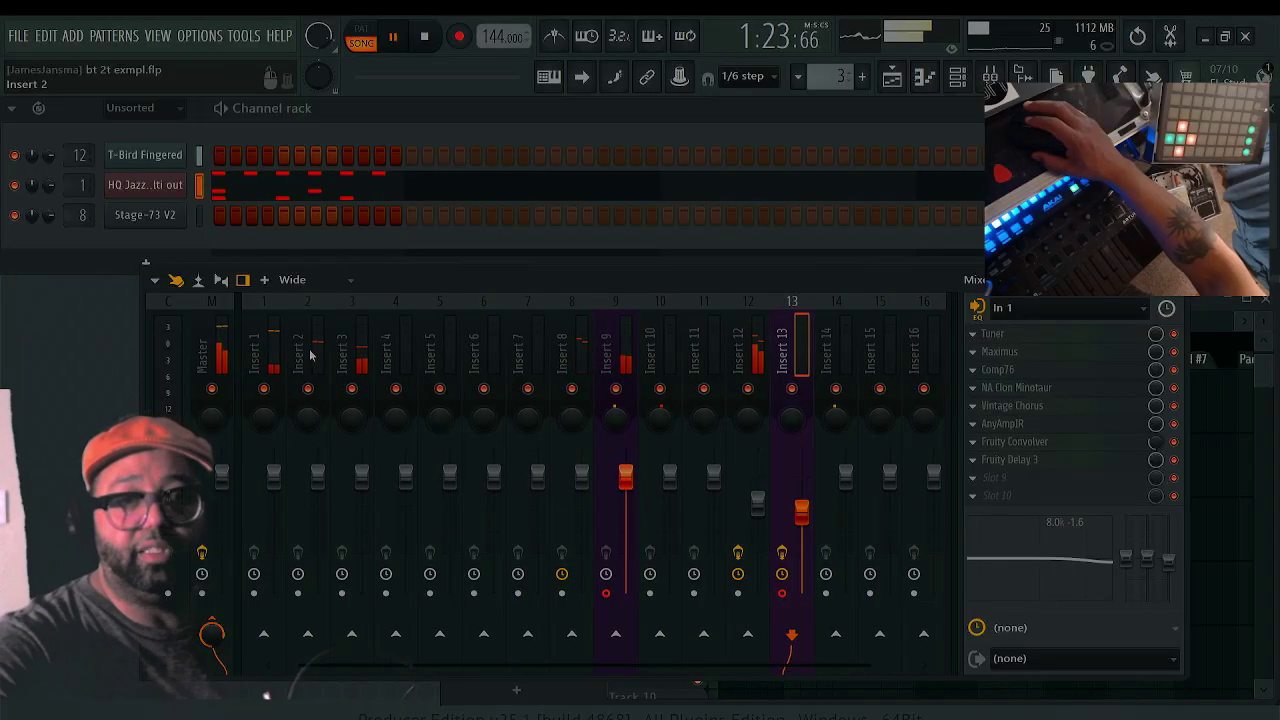
click(257, 355)
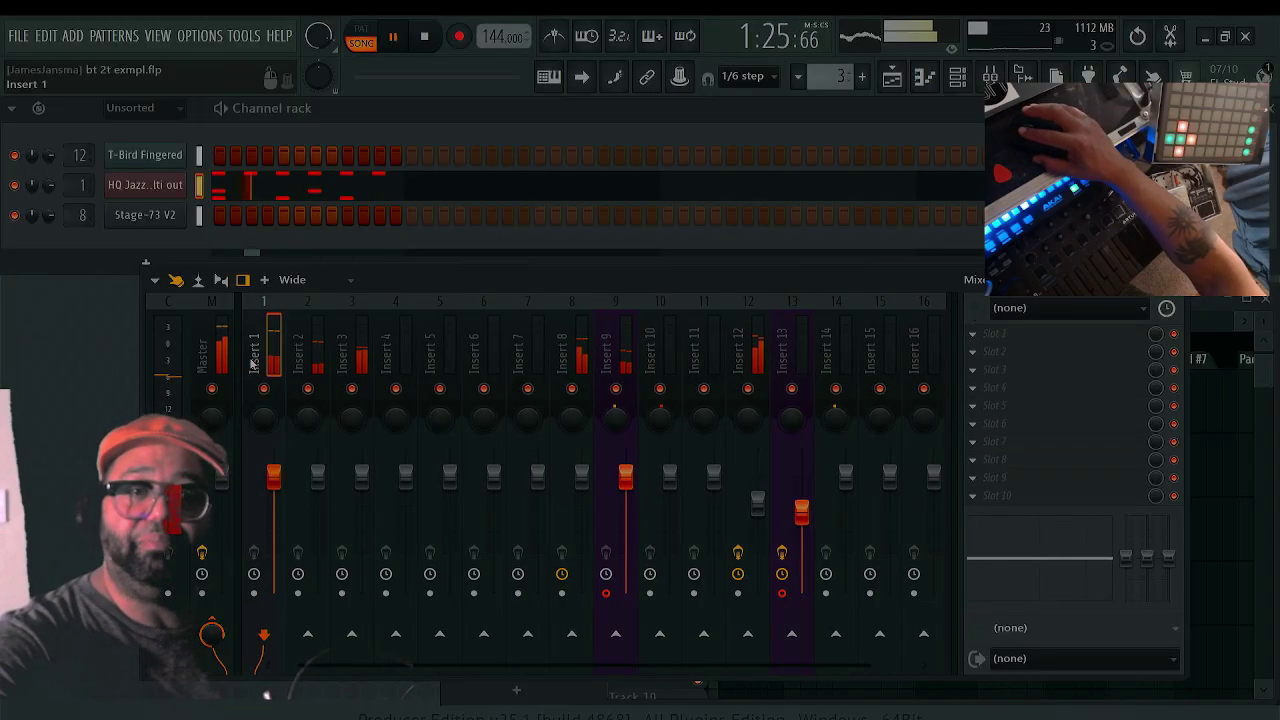
click(1008, 372)
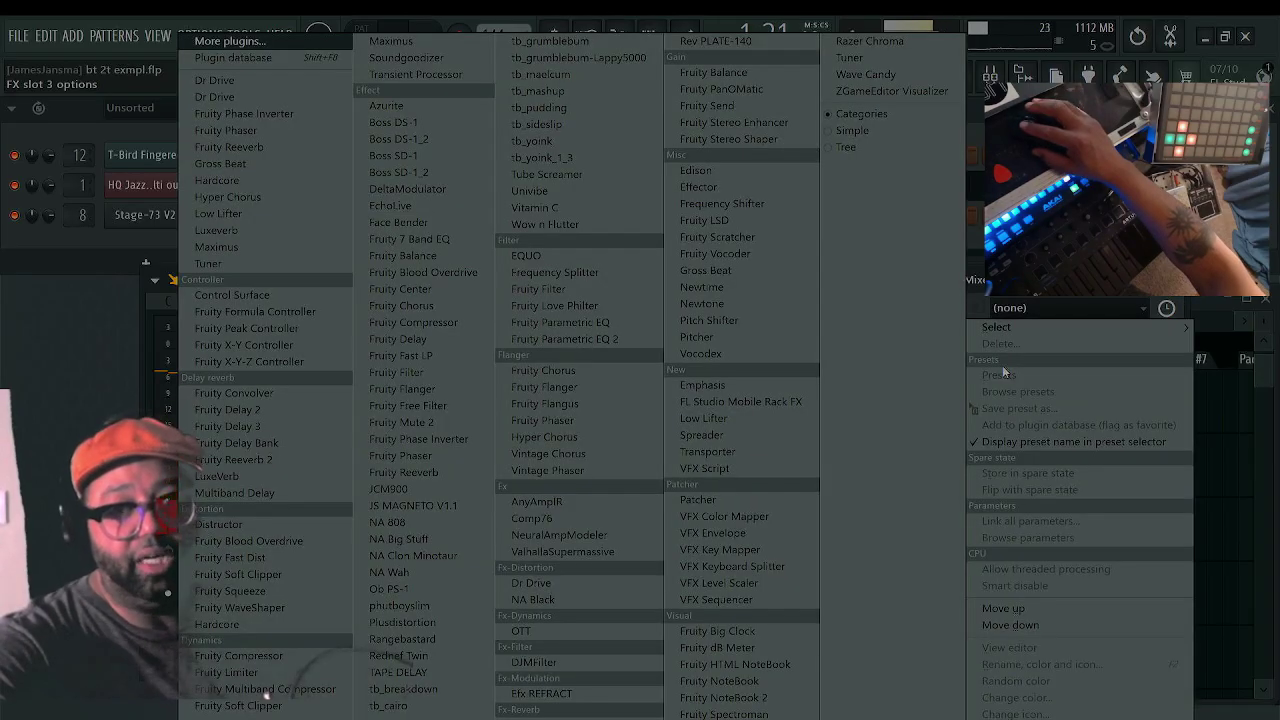
key(Escape)
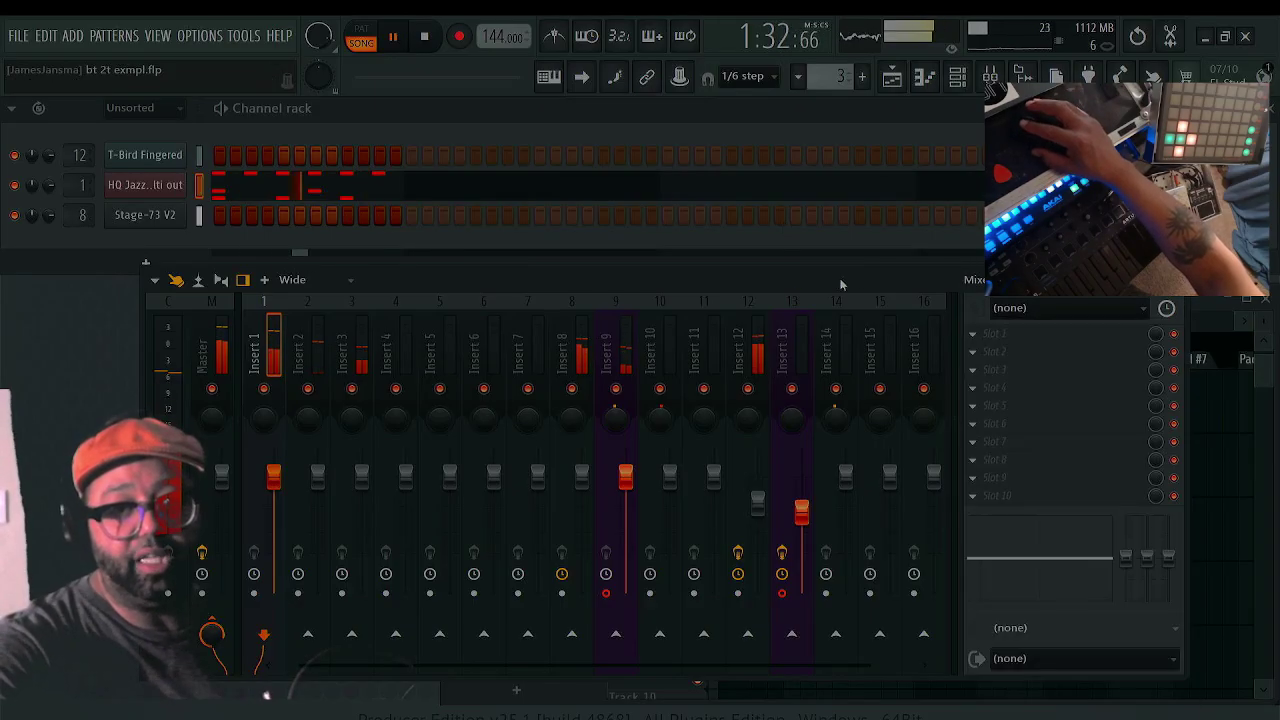
click(1006, 371)
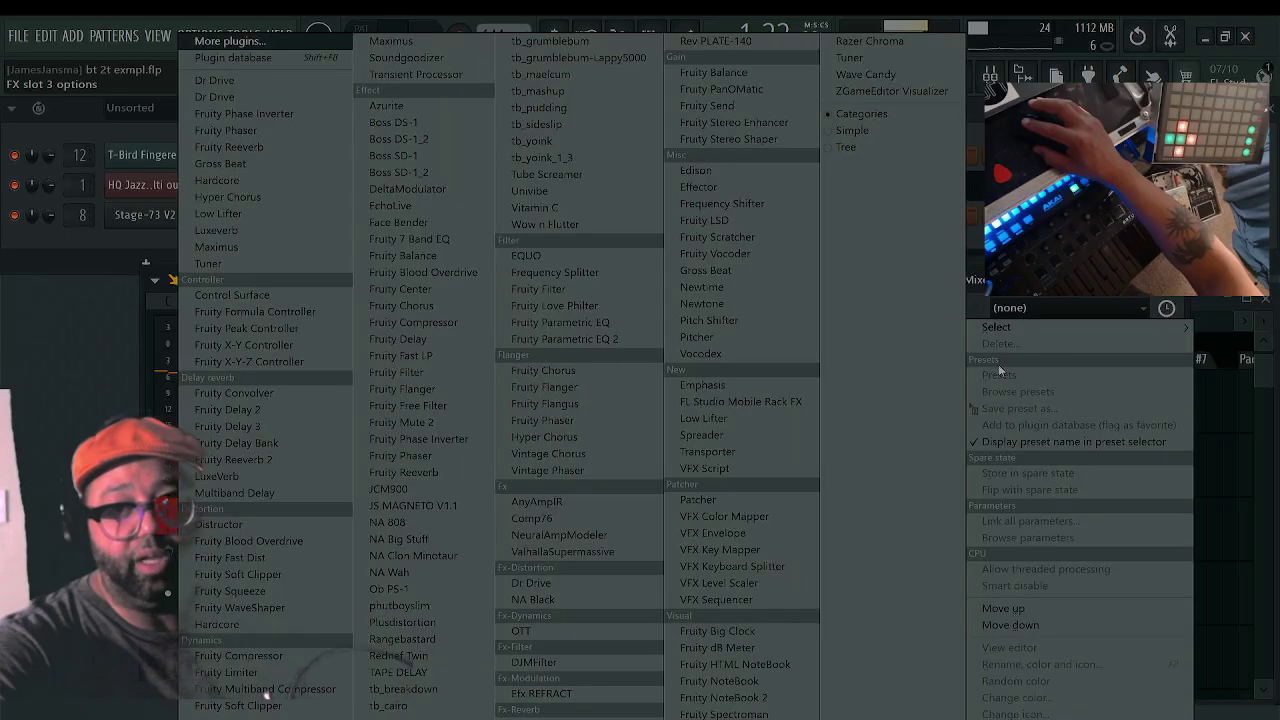
click(744, 415)
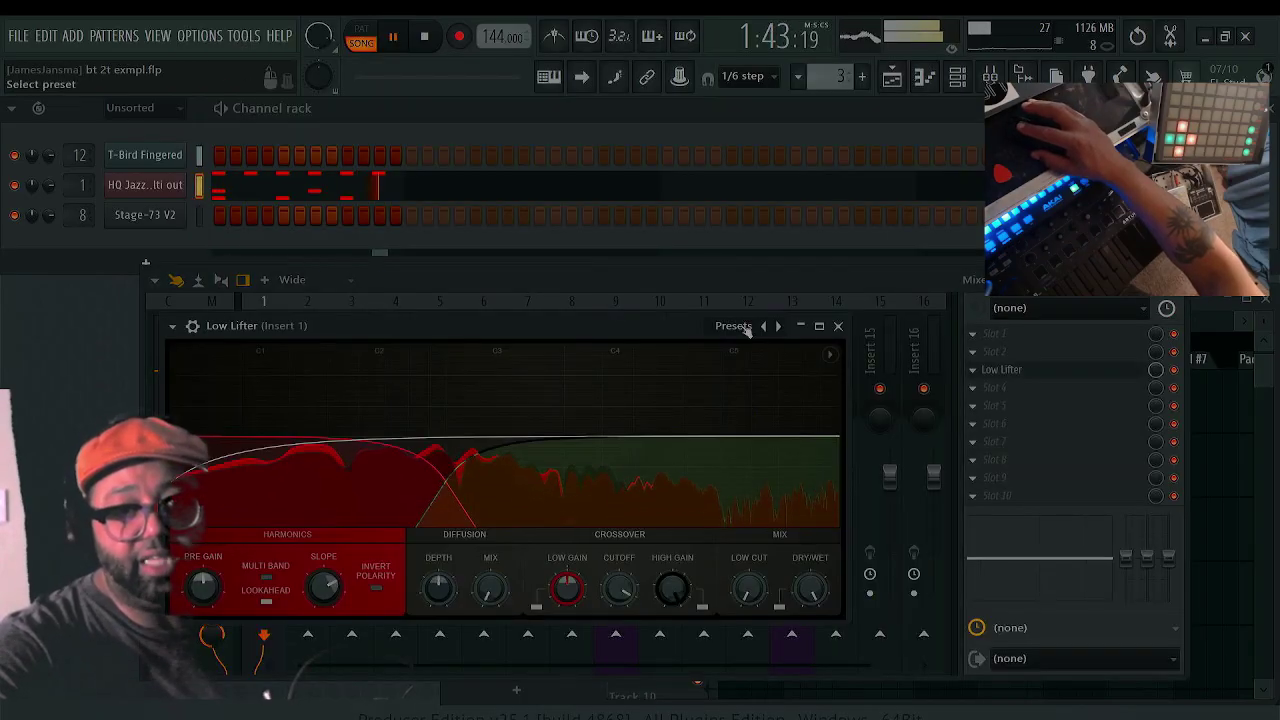
Apply the Bottom end preset to Low Lifter on Insert 1, and reopen the effect to check it
click(737, 327)
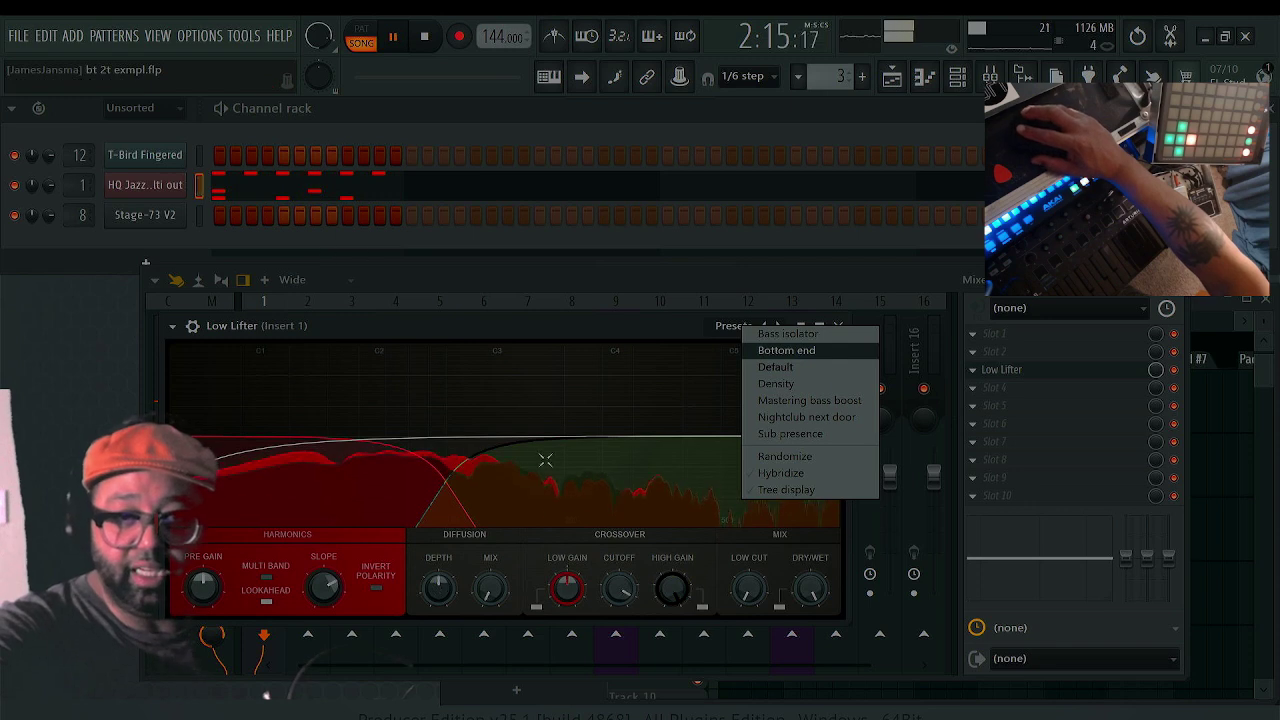
click(836, 351)
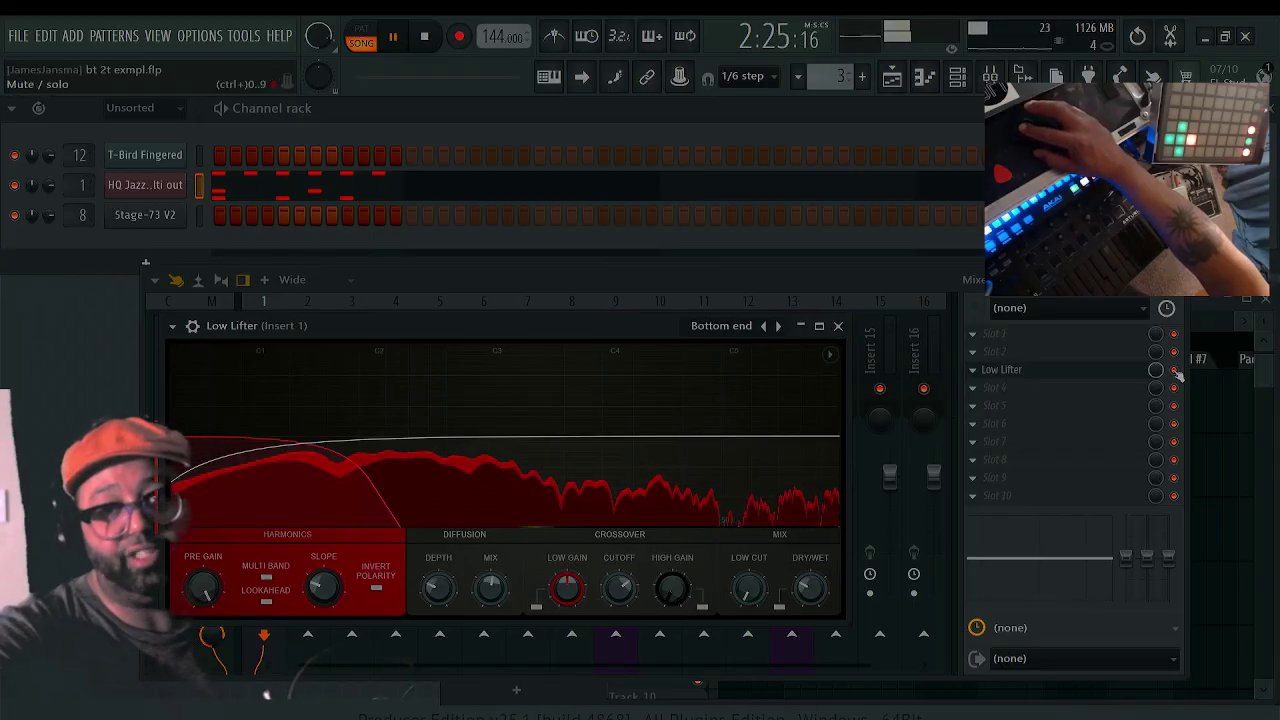
key(Escape)
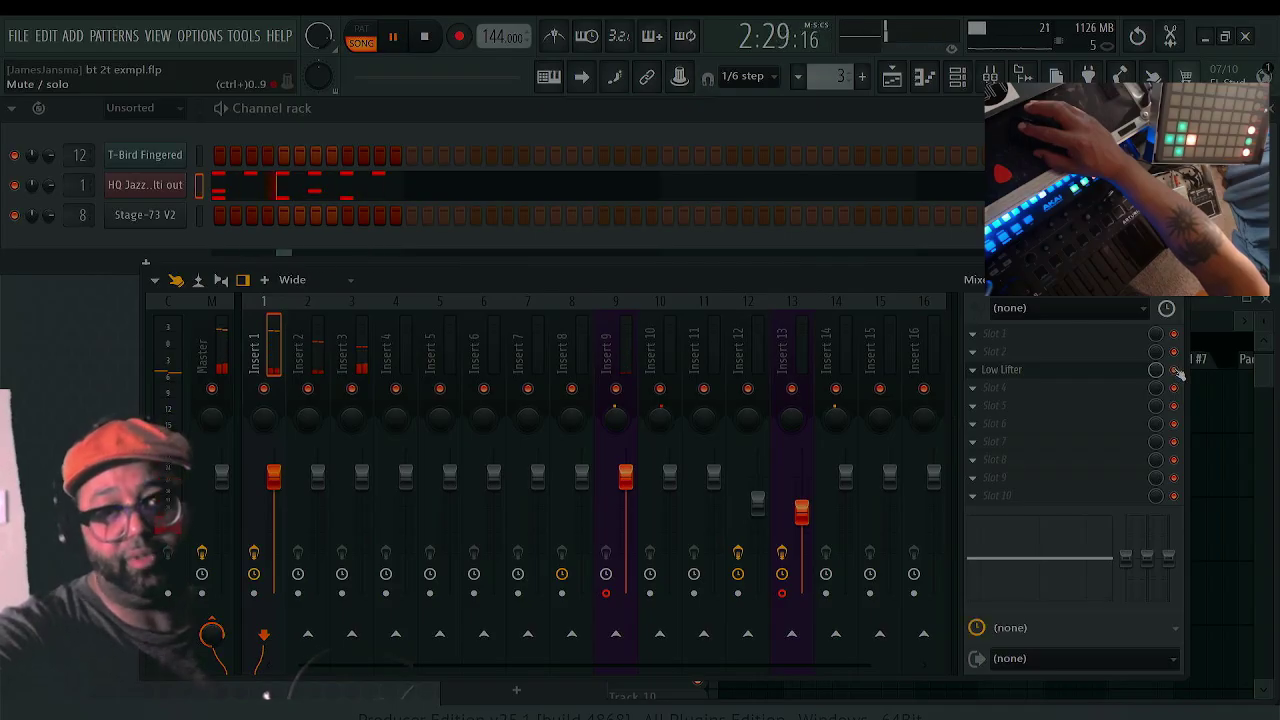
click(1043, 372)
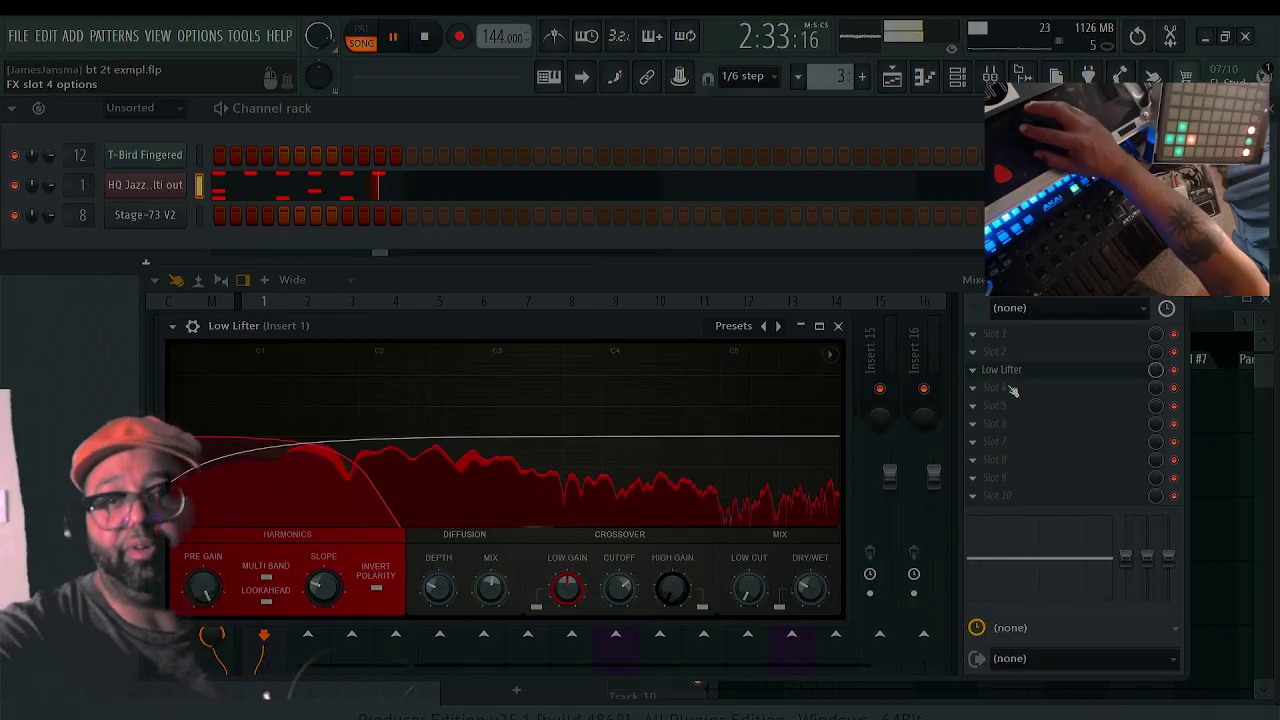
Add Fruity Compressor to the fourth effect slot of Insert 1 and apply its Brickwall preset
click(1012, 390)
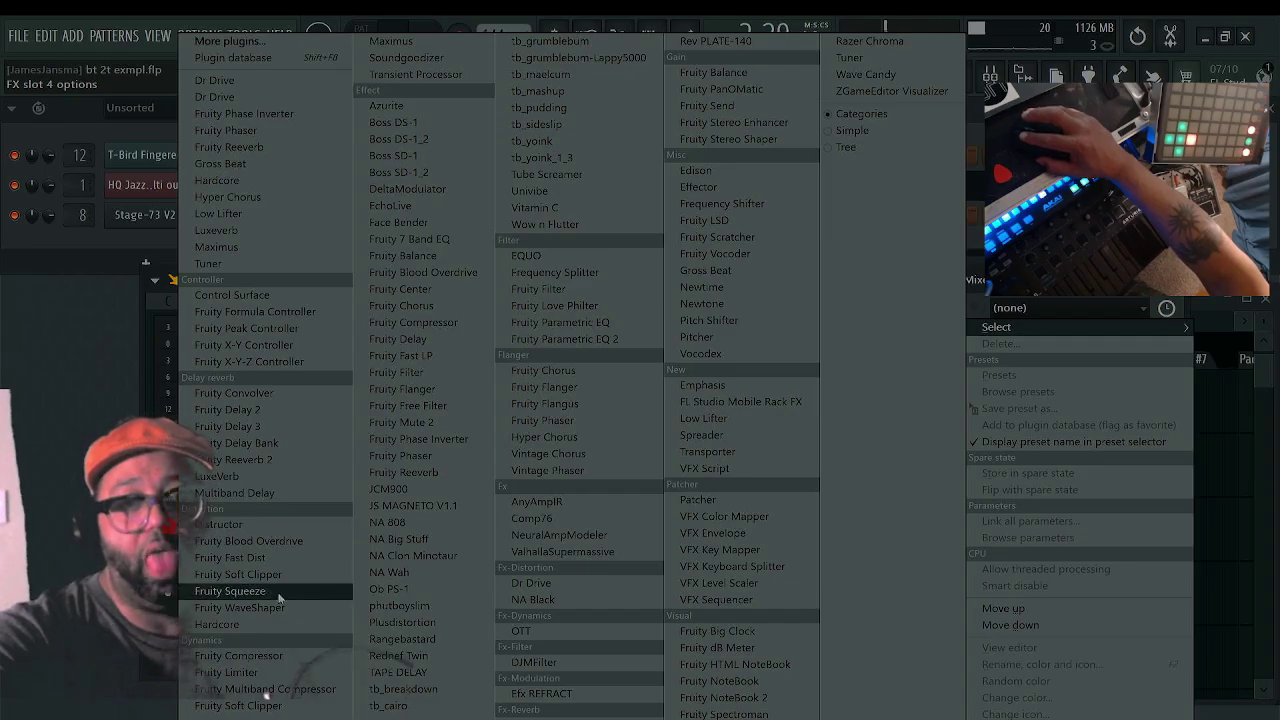
click(238, 656)
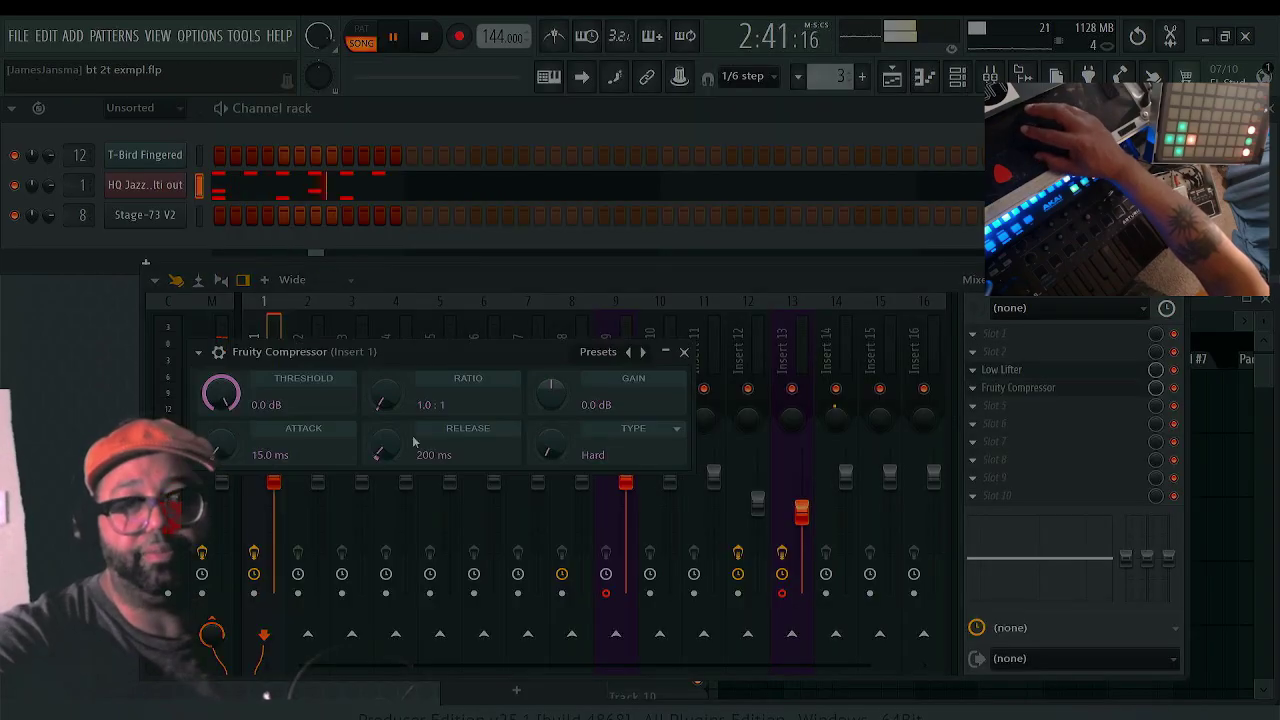
click(597, 351)
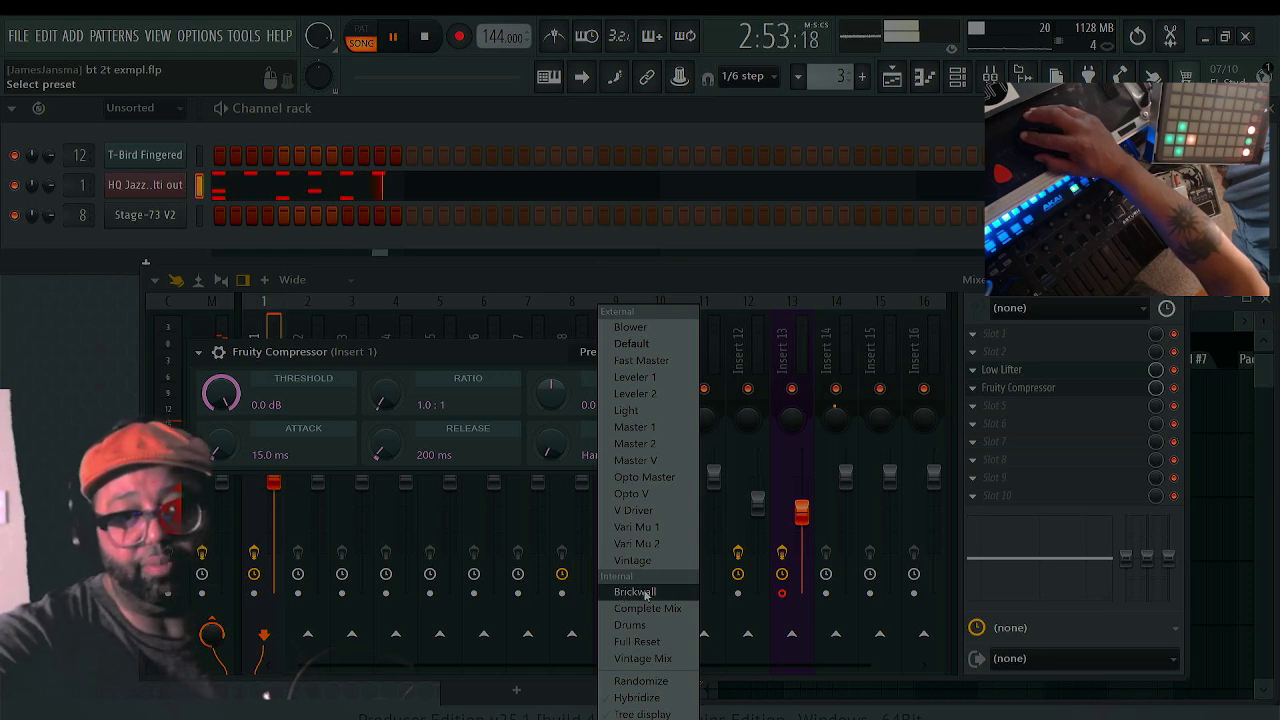
click(645, 594)
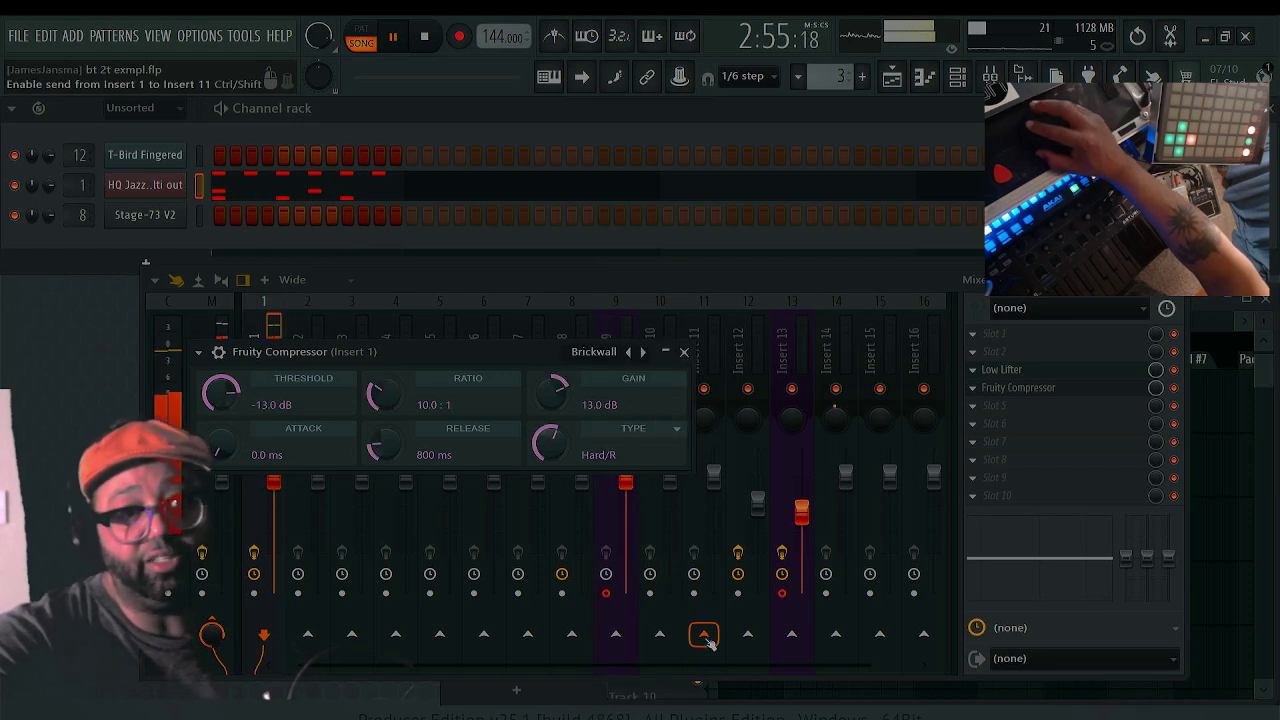
click(684, 353)
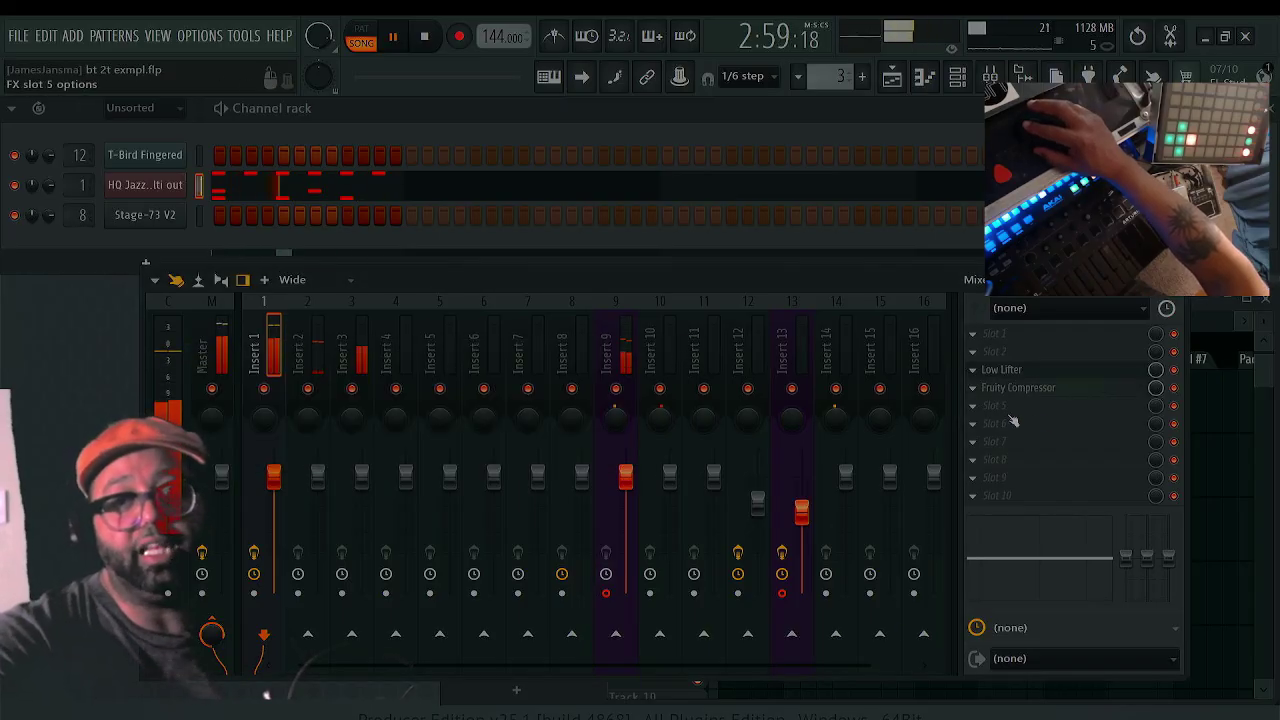
Set the gain of Insert 1's compressor to 4.1 dB and lower the Insert 1 fader slightly
click(1030, 388)
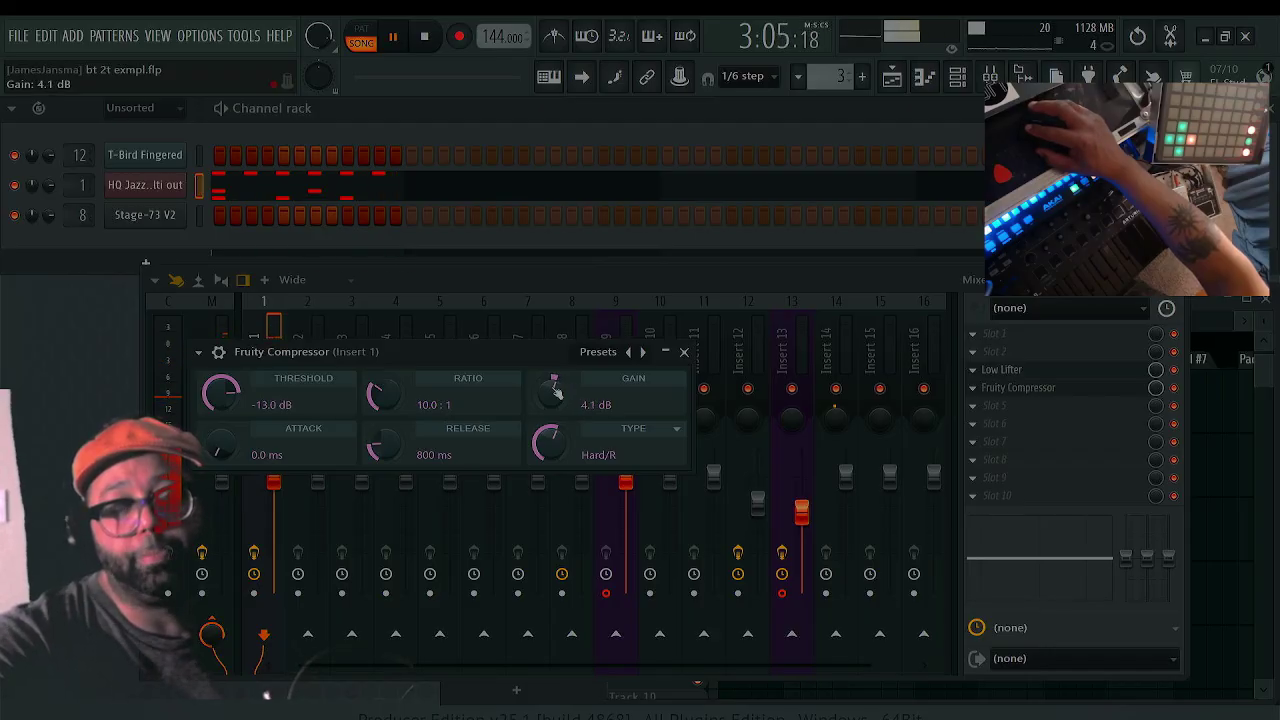
click(685, 353)
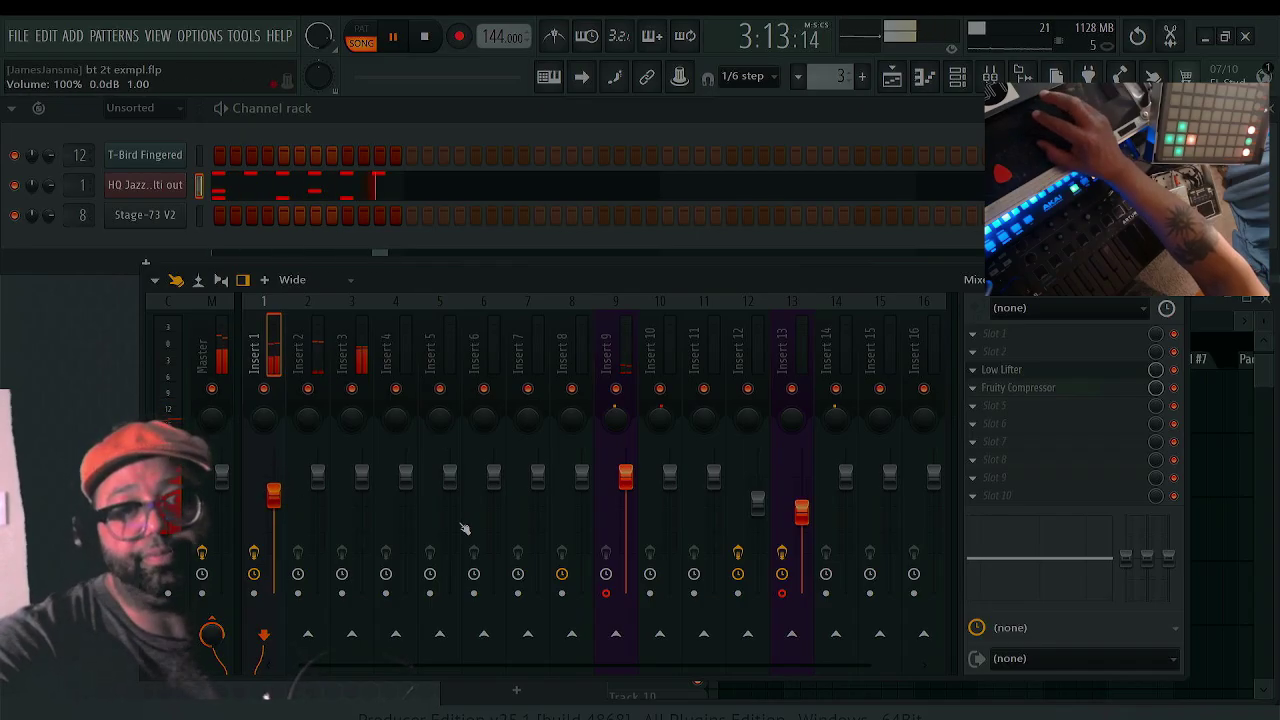
Load Fruity Compressor into the third effect slot of mixer Insert 2
click(297, 360)
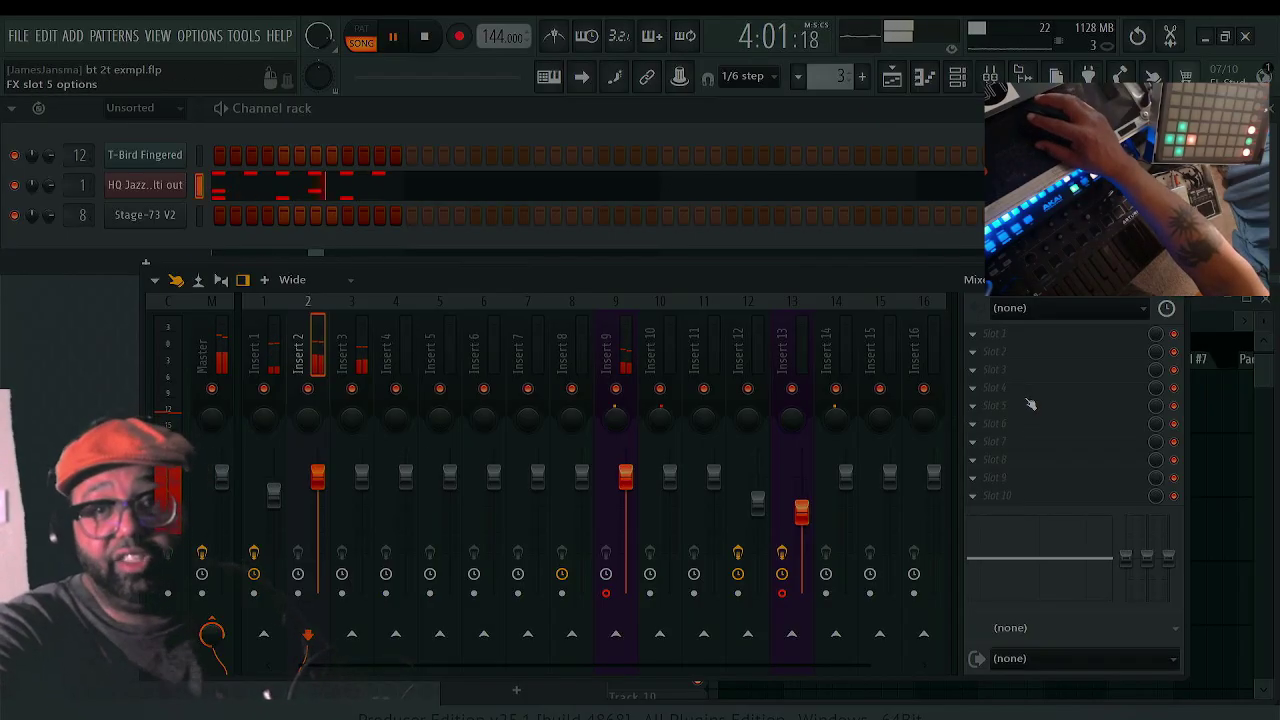
click(1012, 370)
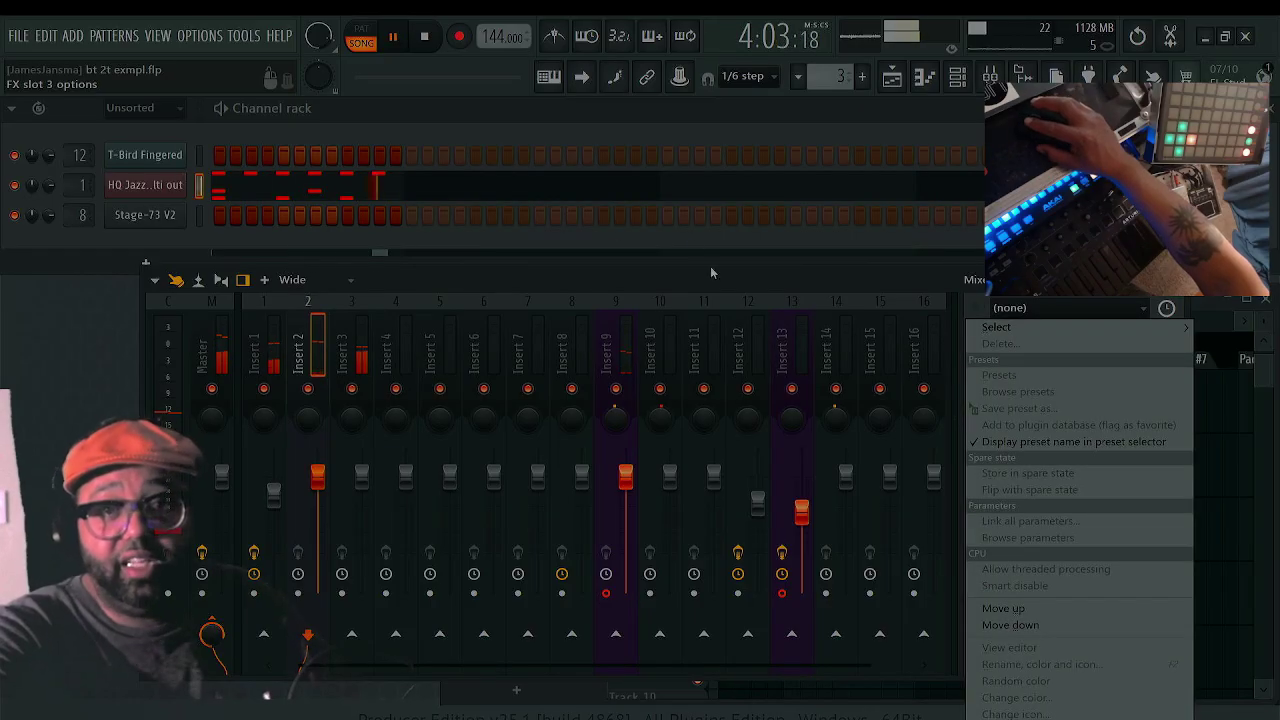
click(1012, 370)
mouse_move(996, 327)
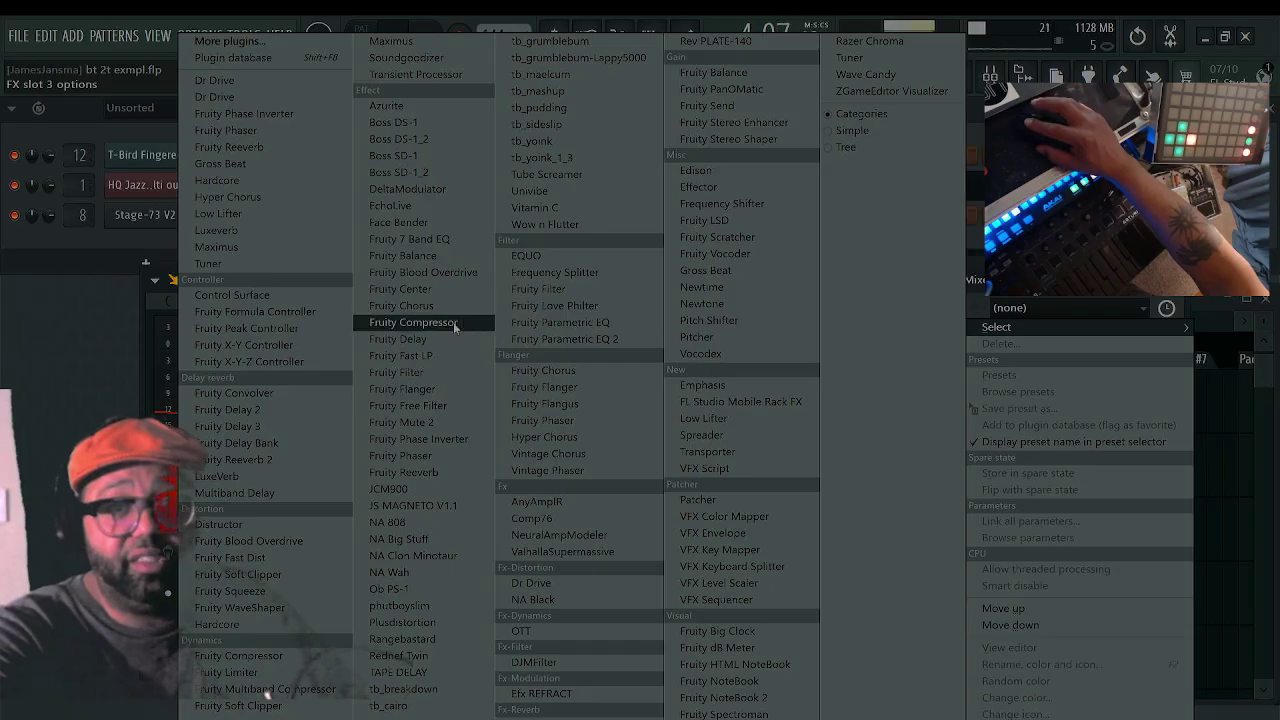
click(412, 322)
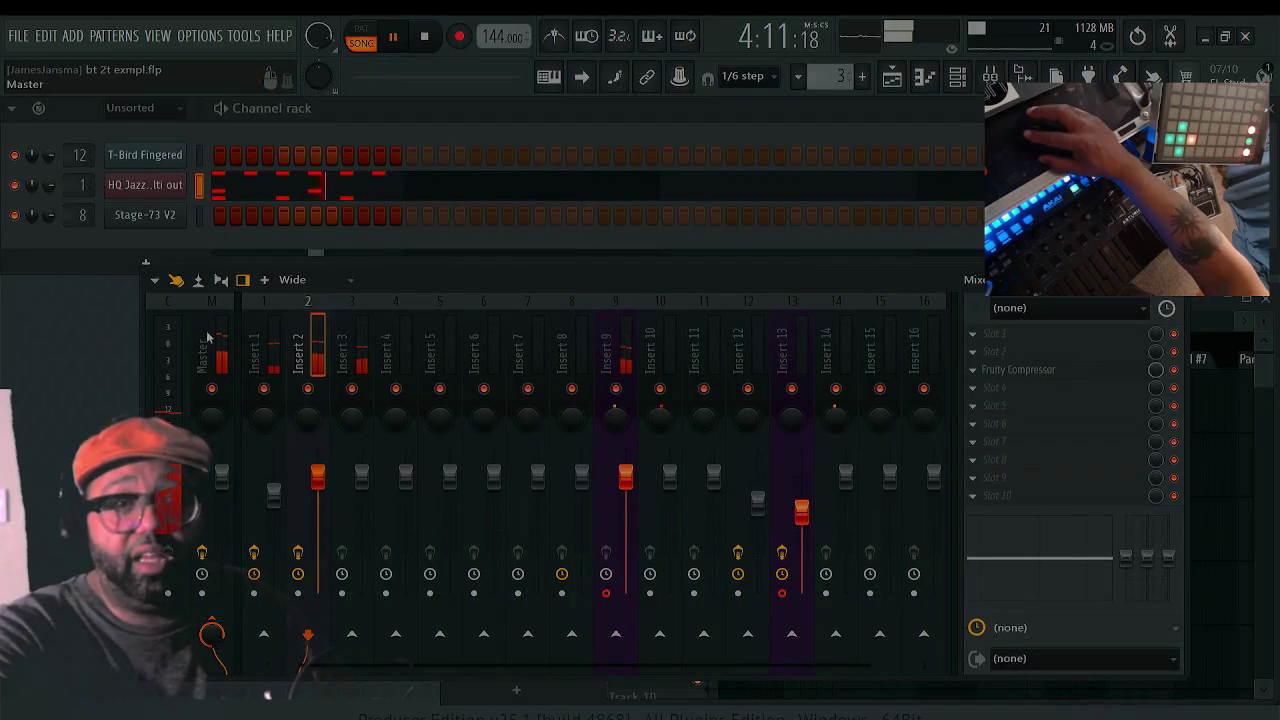
Apply the Brickwall preset to Insert 2's compressor and set its gain to 3.1 dB
click(1046, 373)
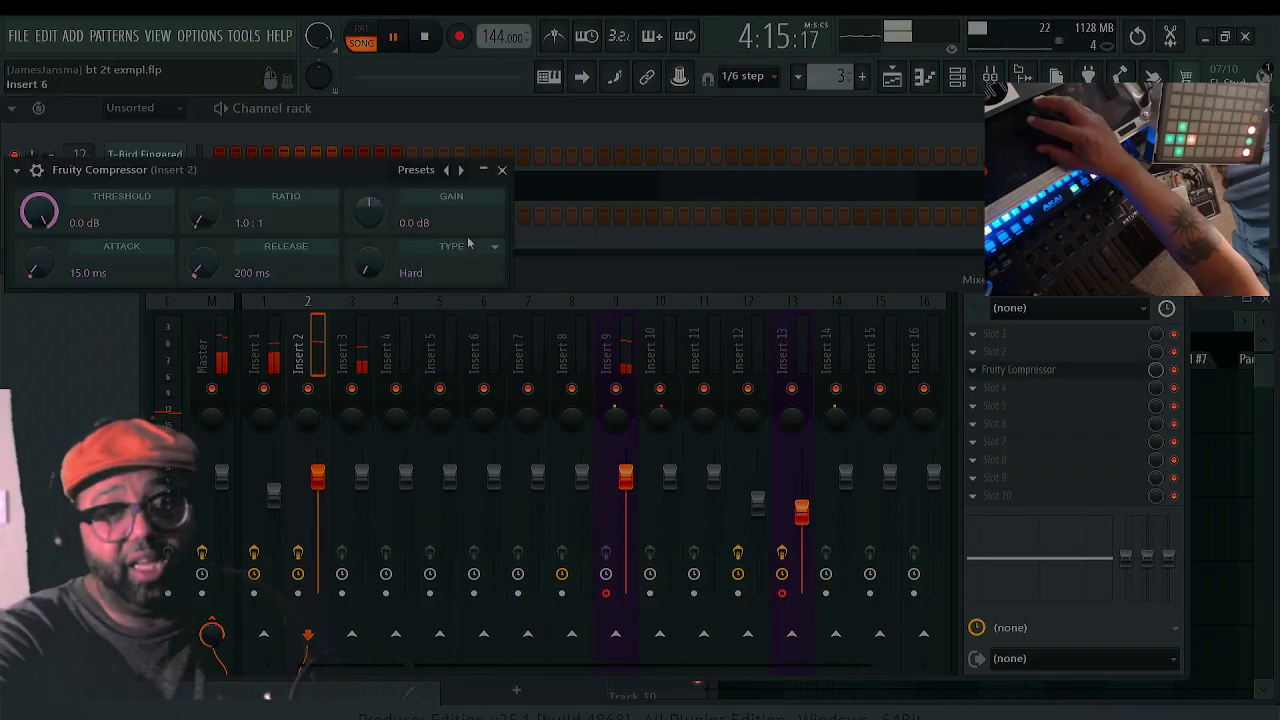
click(428, 172)
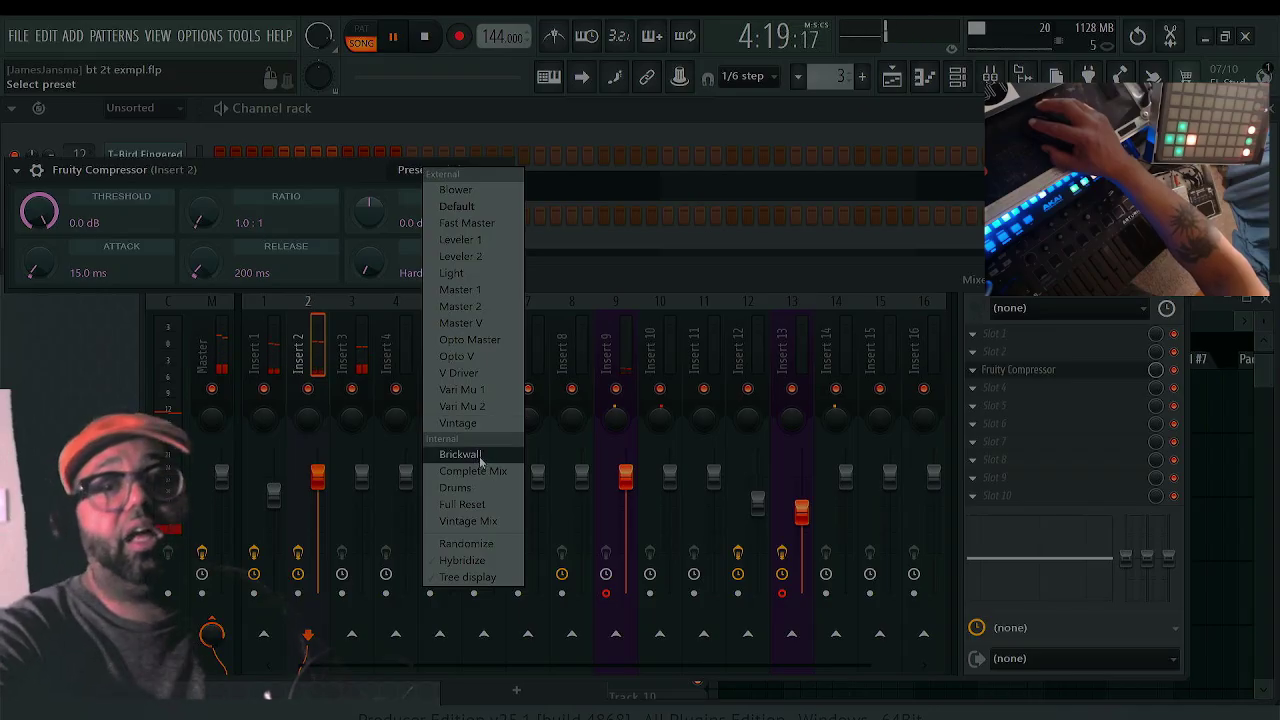
click(460, 454)
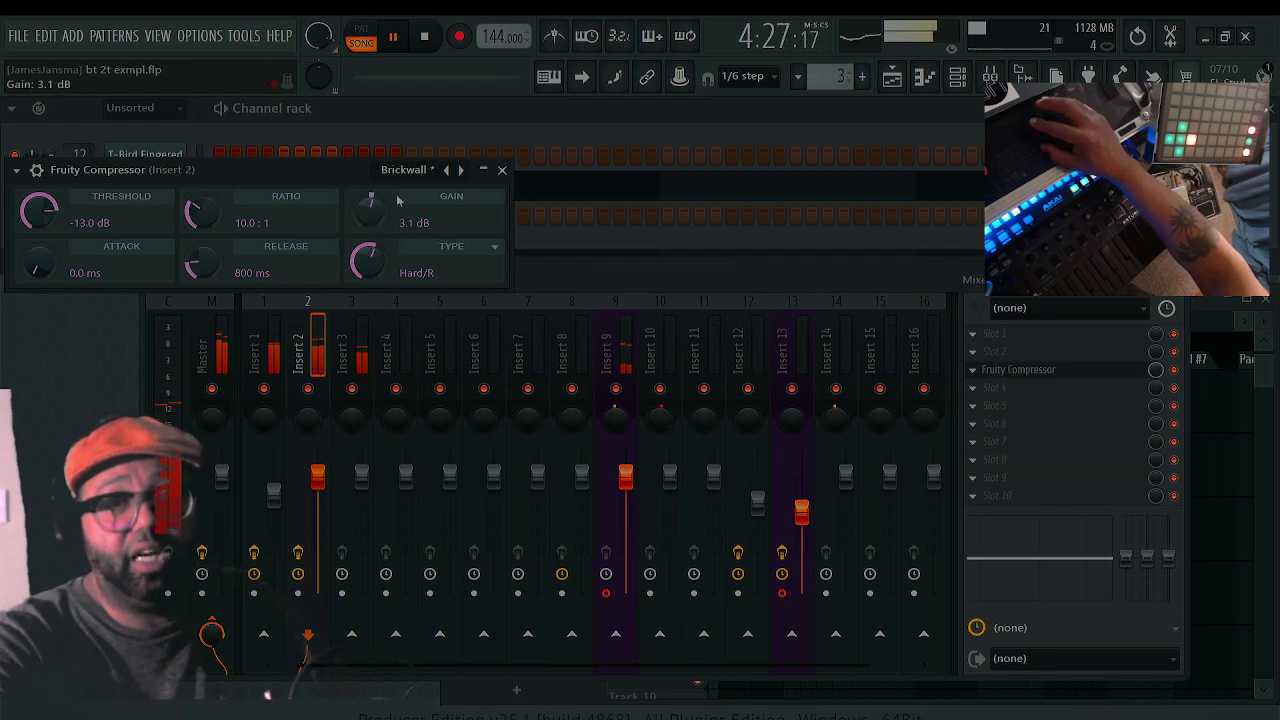
click(503, 170)
scroll(411, 369, right, 1)
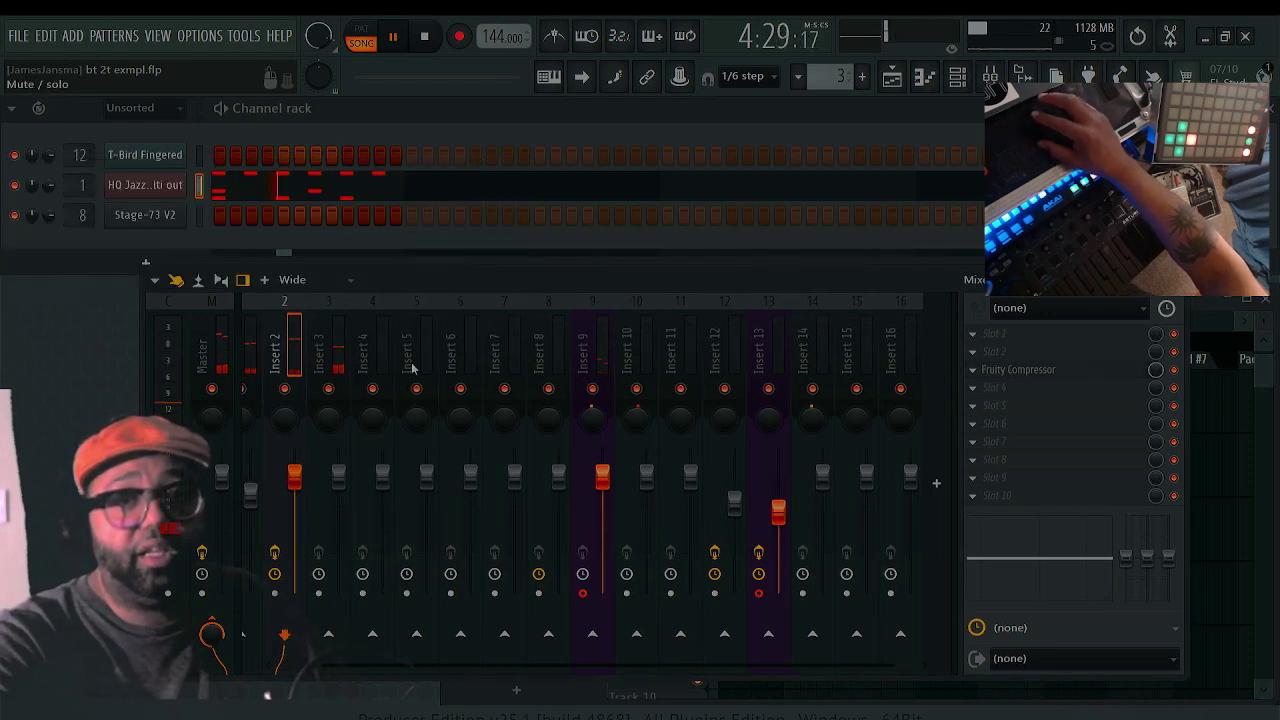
scroll(523, 383, left, 1)
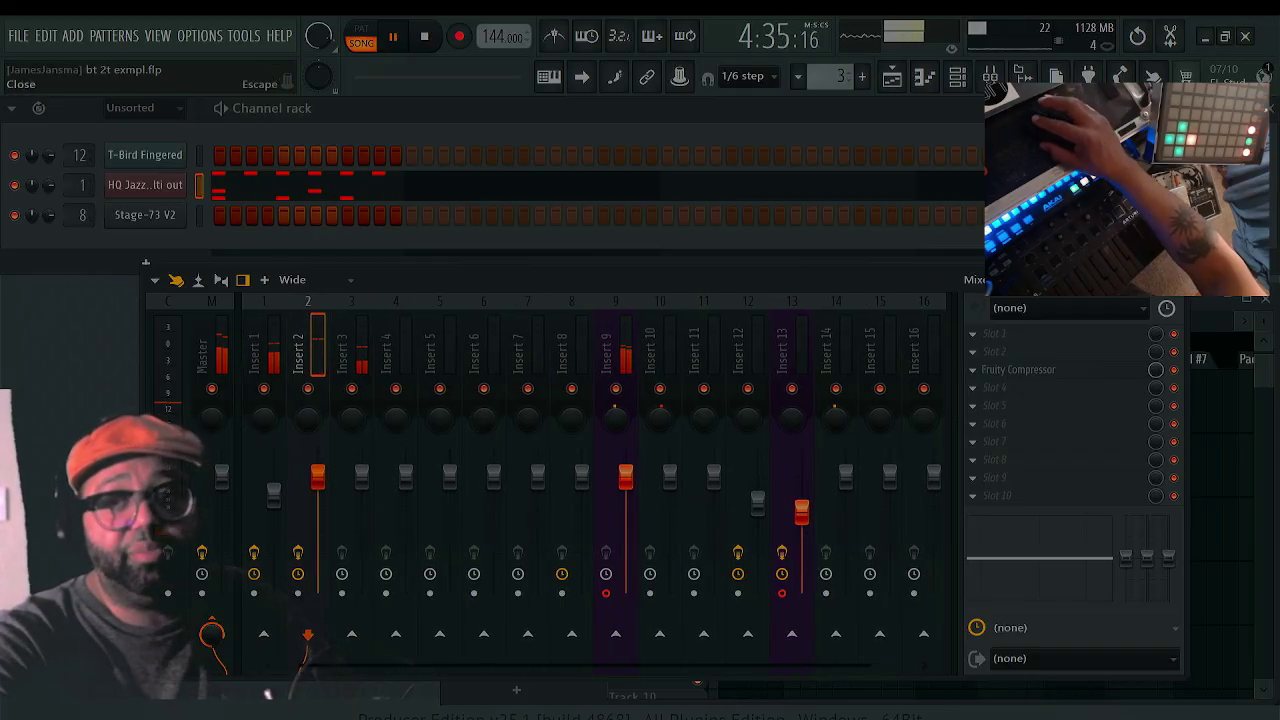
Open the HQ Jazz Kit drum sampler and tune its Snare Side pad to -346 cents
key(F9)
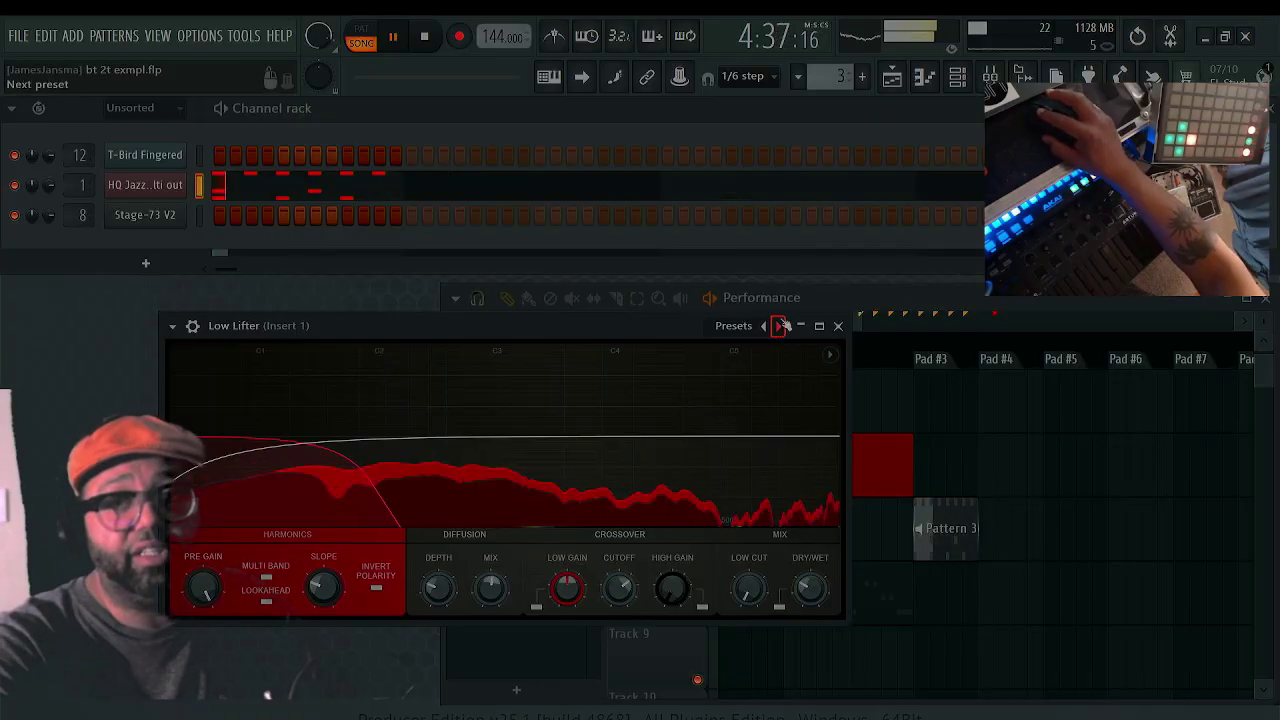
click(838, 325)
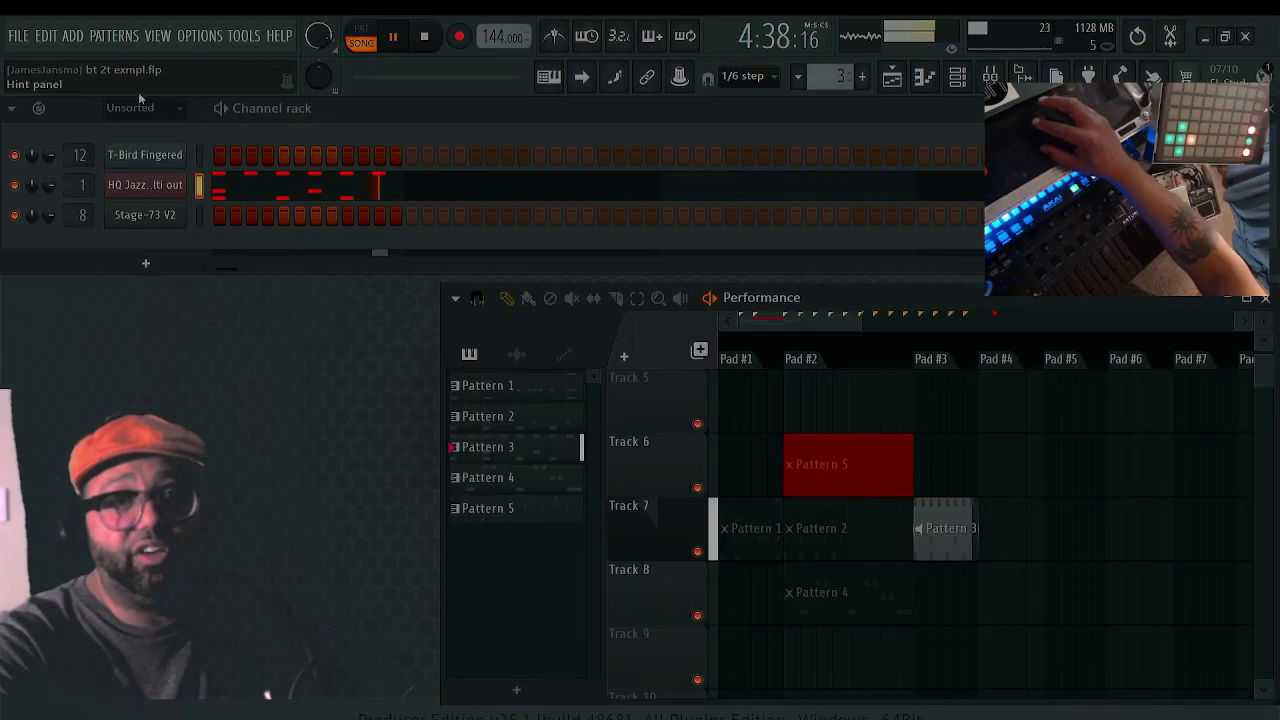
click(145, 185)
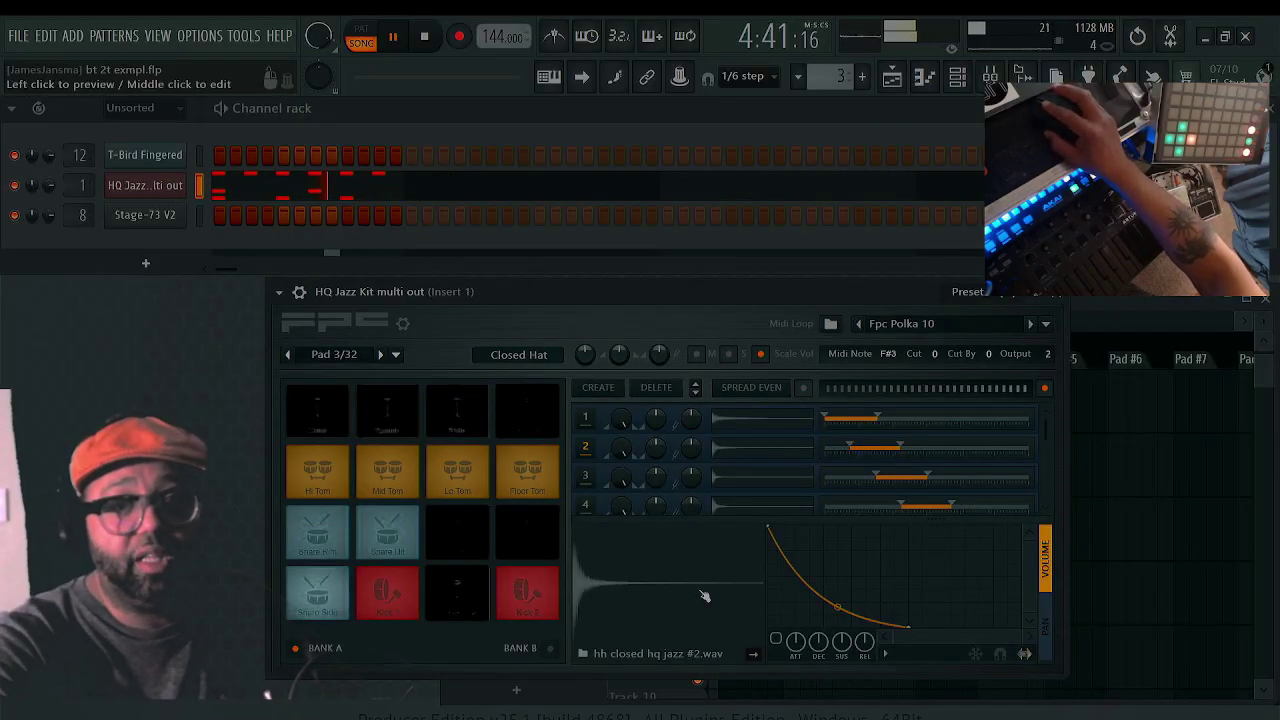
click(328, 590)
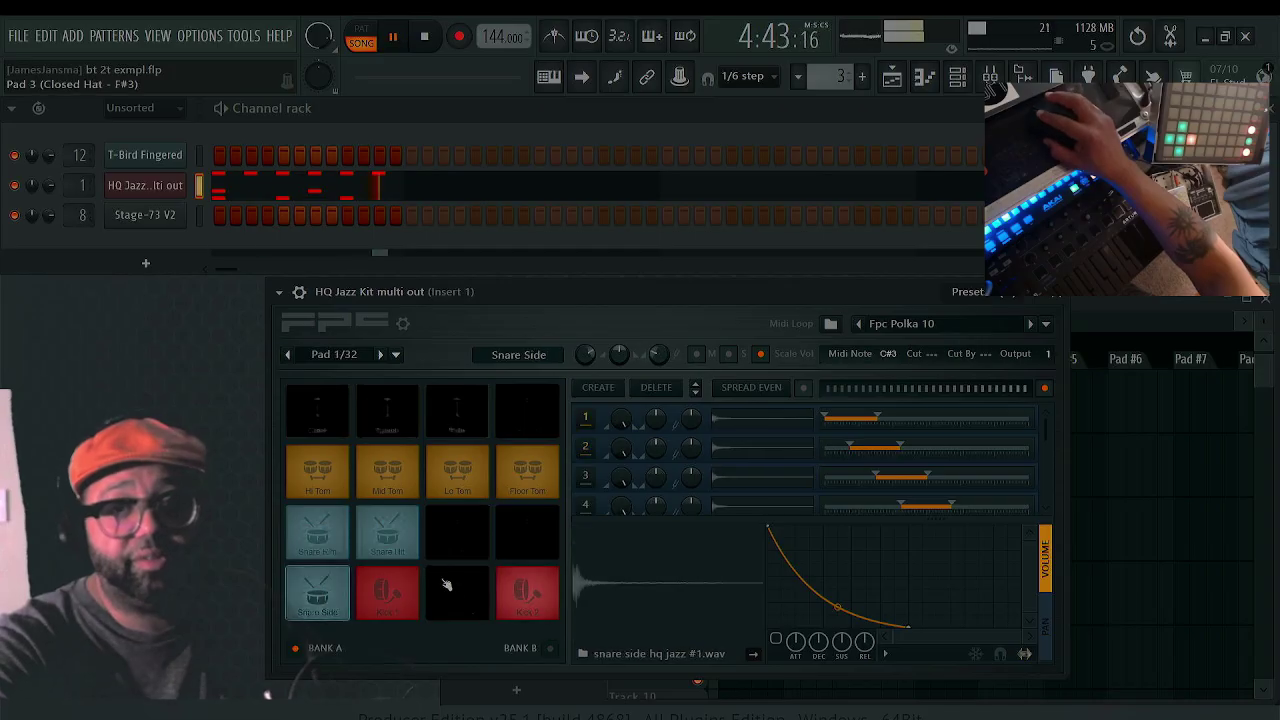
click(287, 354)
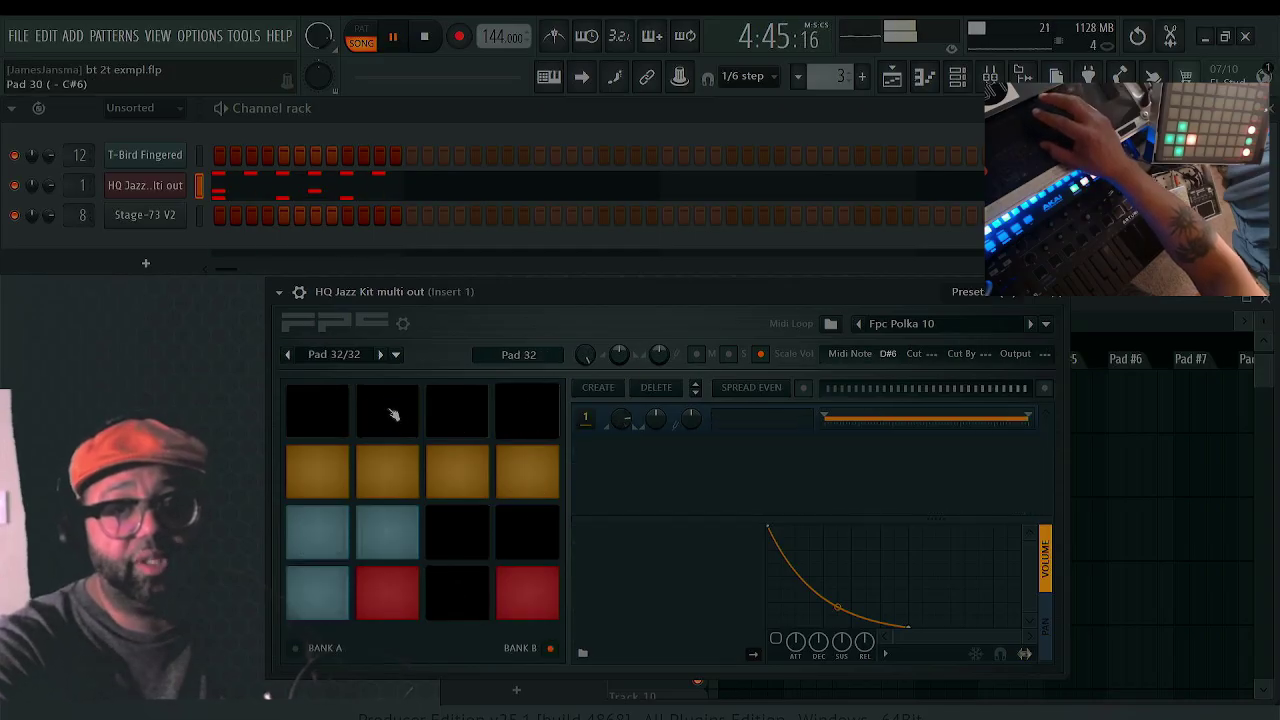
click(320, 592)
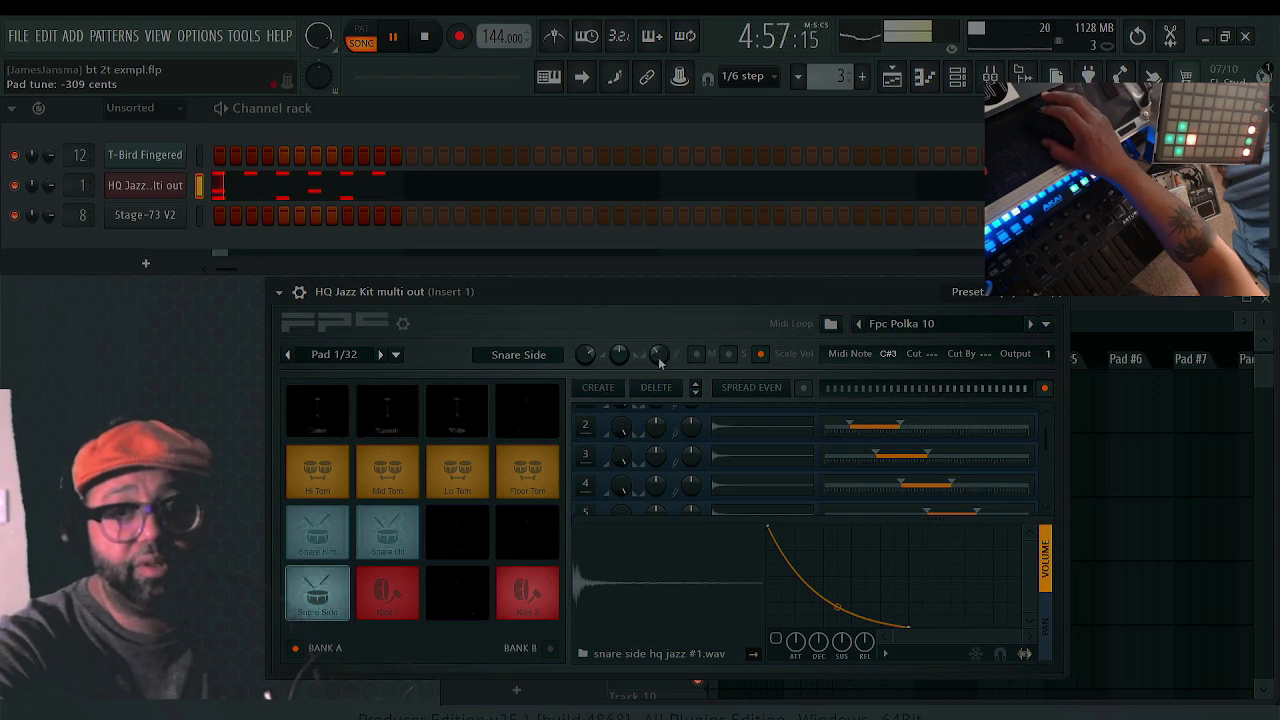
scroll(659, 362, down, 3)
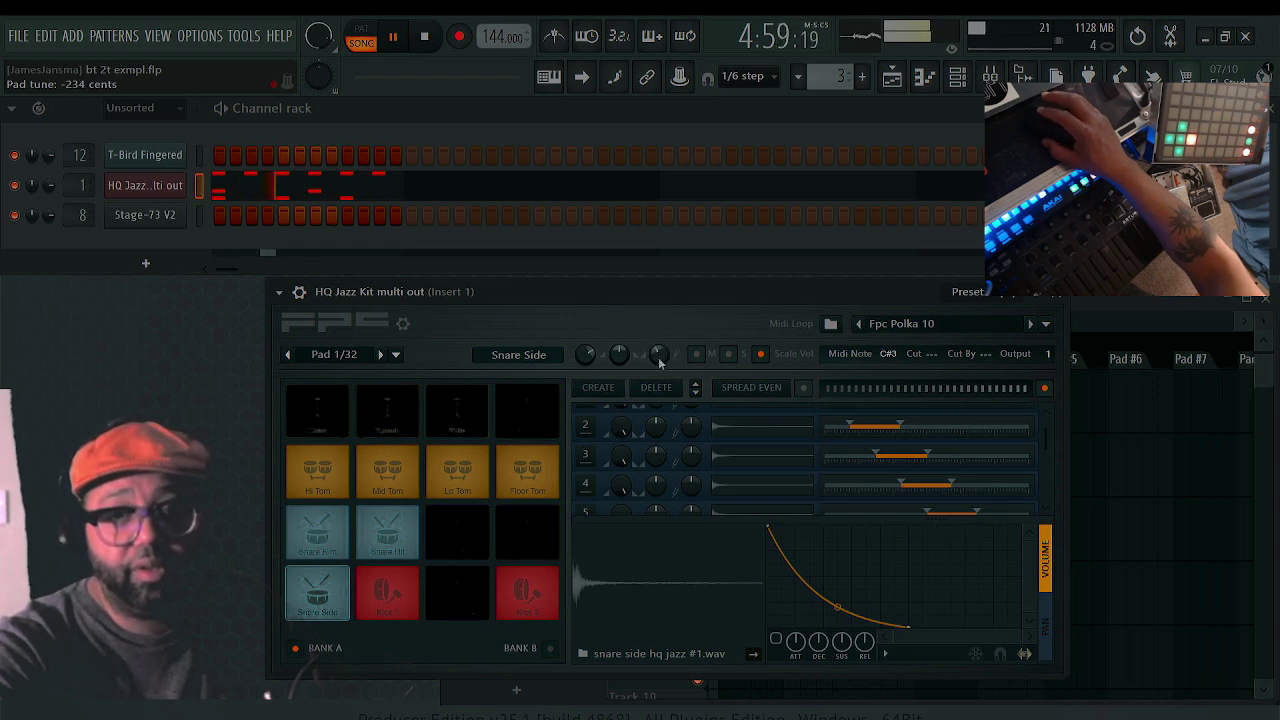
scroll(659, 362, down, 3)
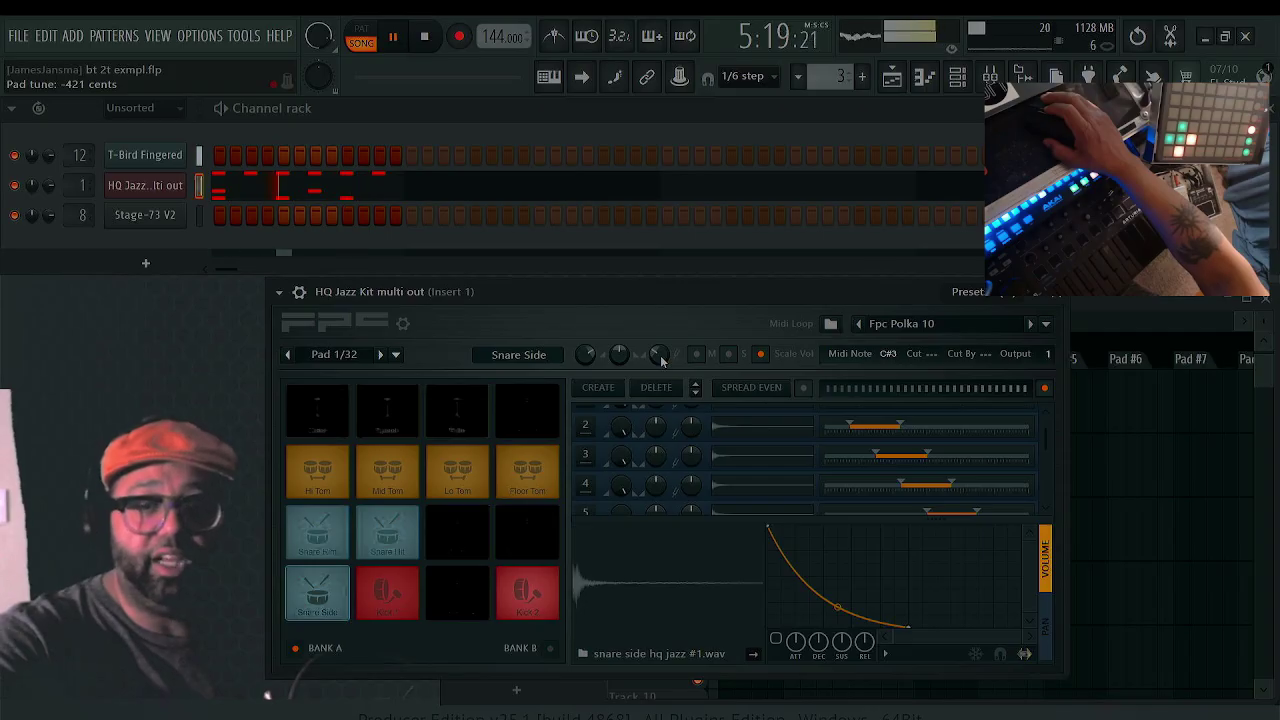
scroll(660, 361, up, 3)
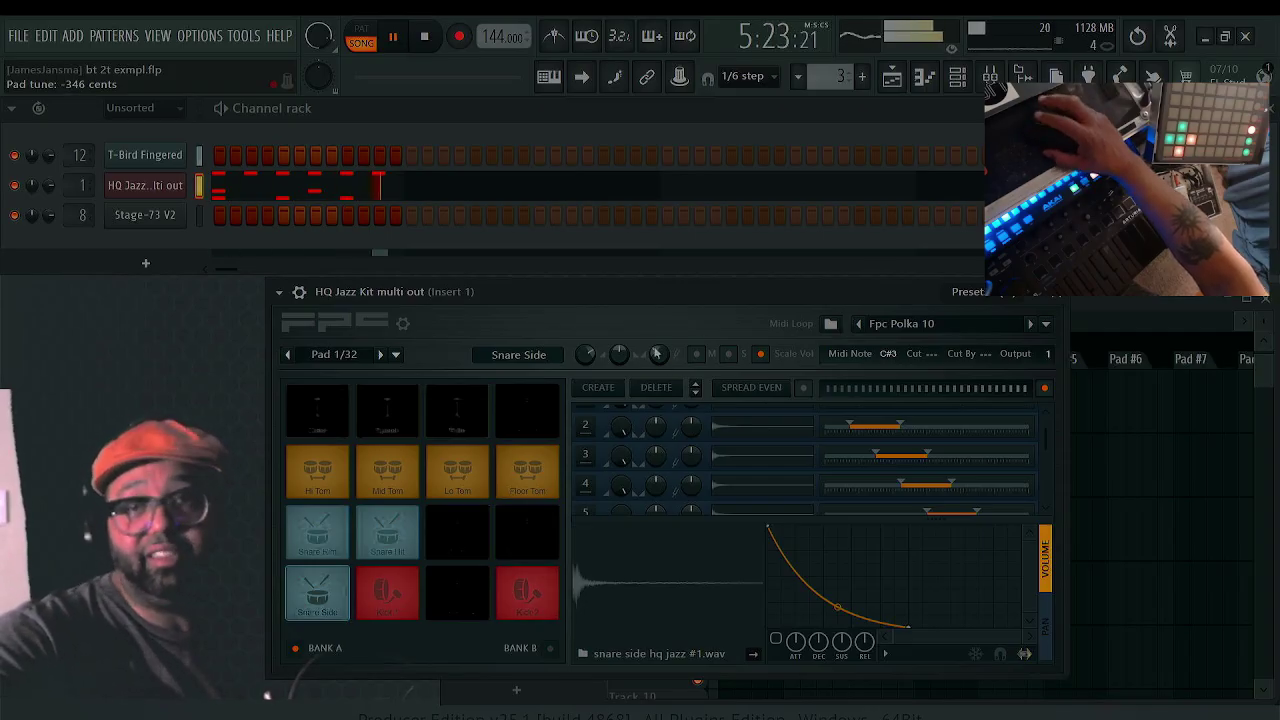
Return to the performance playlist, fit more pad markers in view, and stop playback
key(F5)
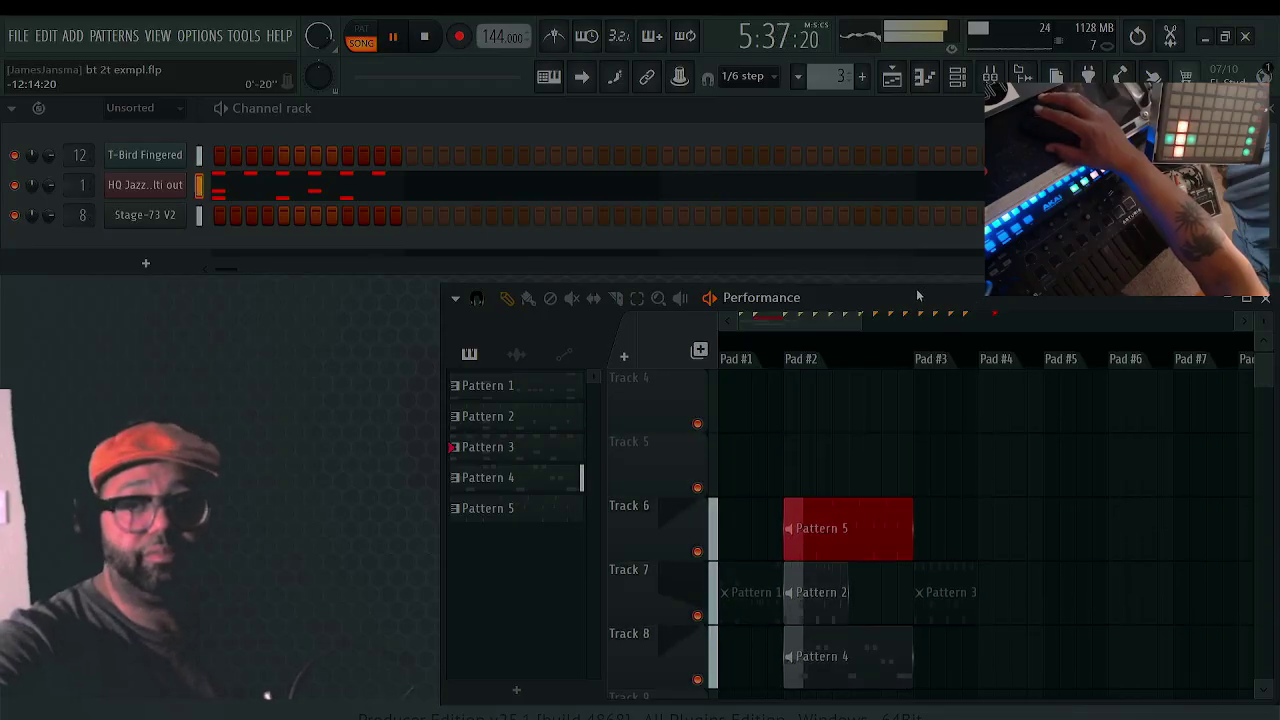
scroll(903, 357, down, 2)
scroll(920, 430, up, 1)
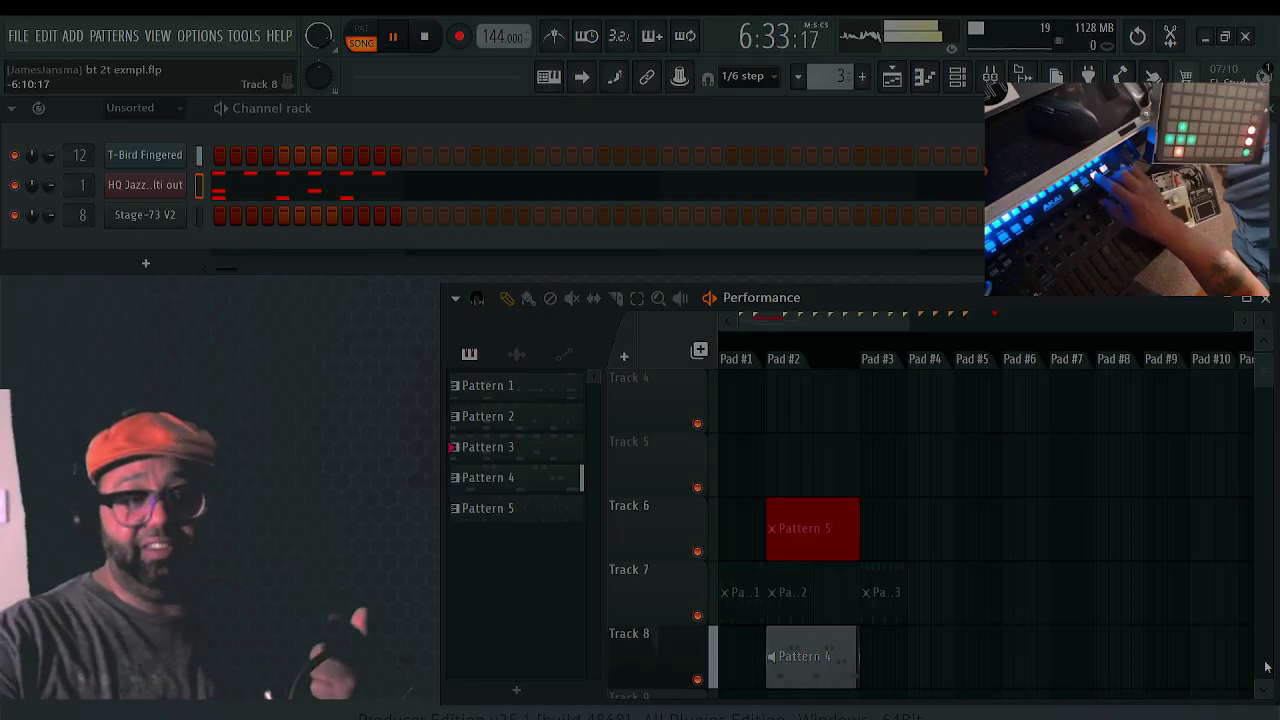
key(space)
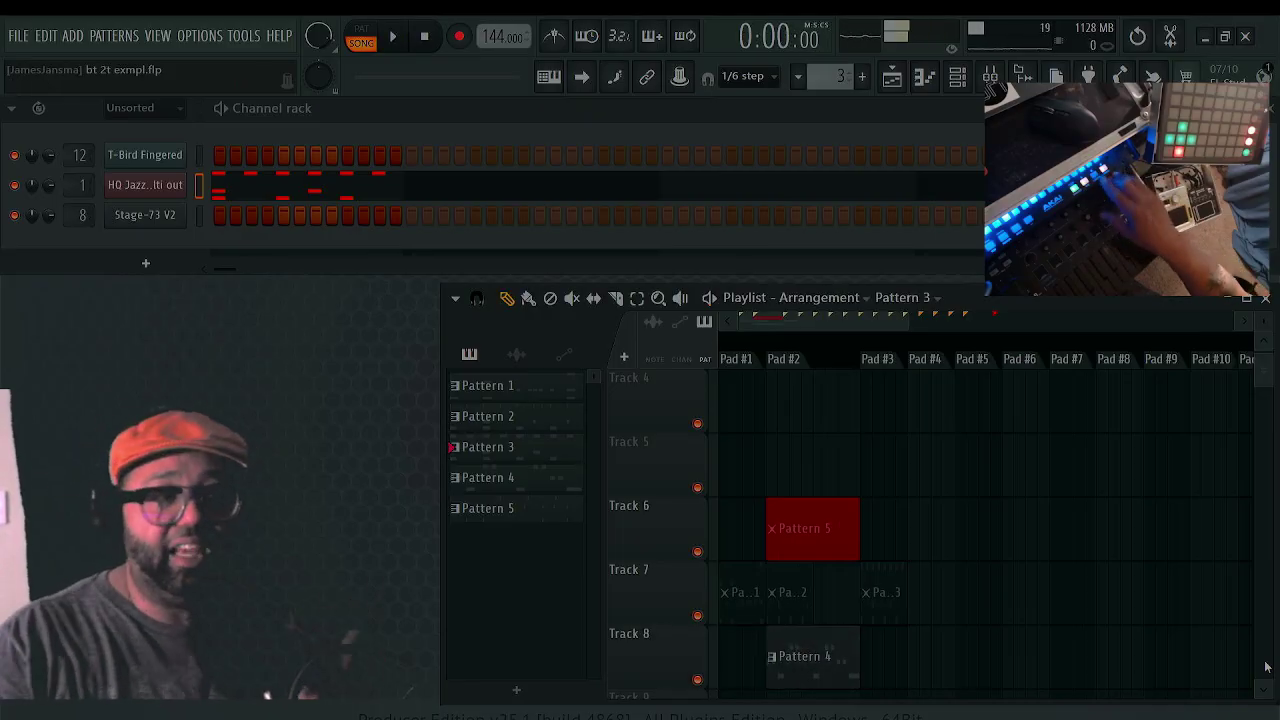